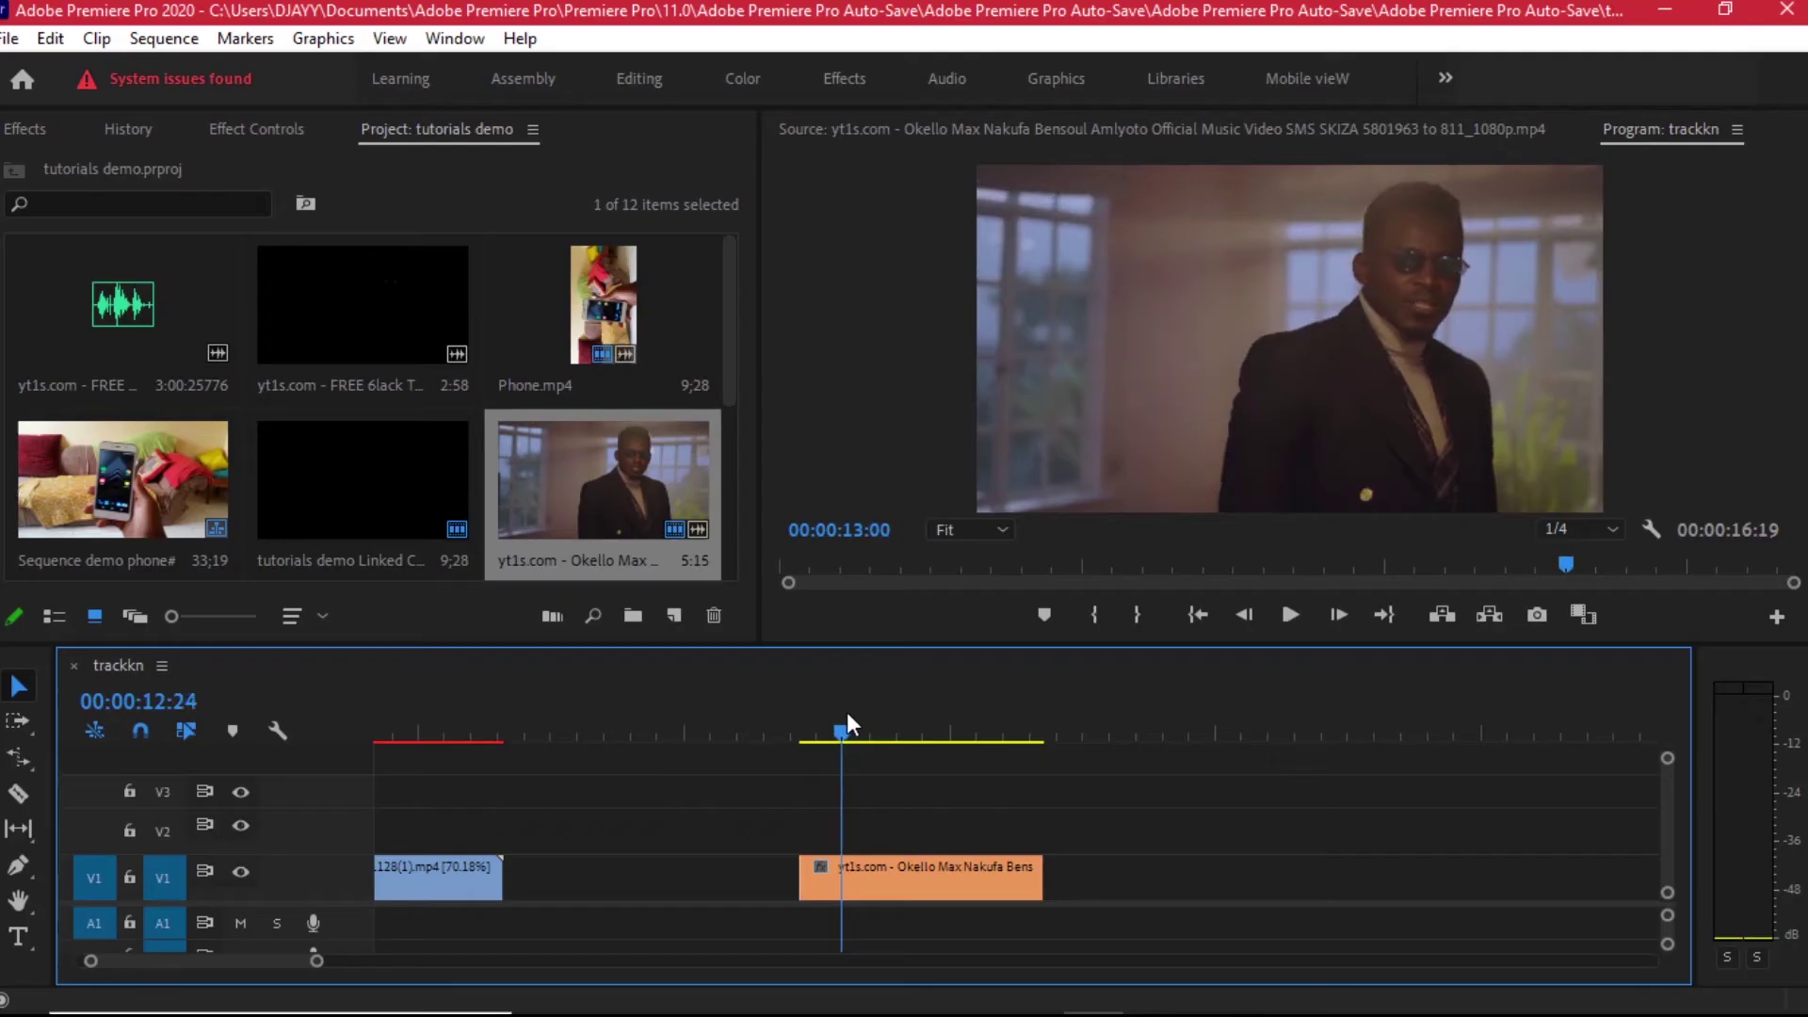
Step: Watch the video file from its folder in the media player and quit the player when finished
{"action": "left_click_drag", "start_coordinate": [847, 720], "coordinate": [950, 743]}
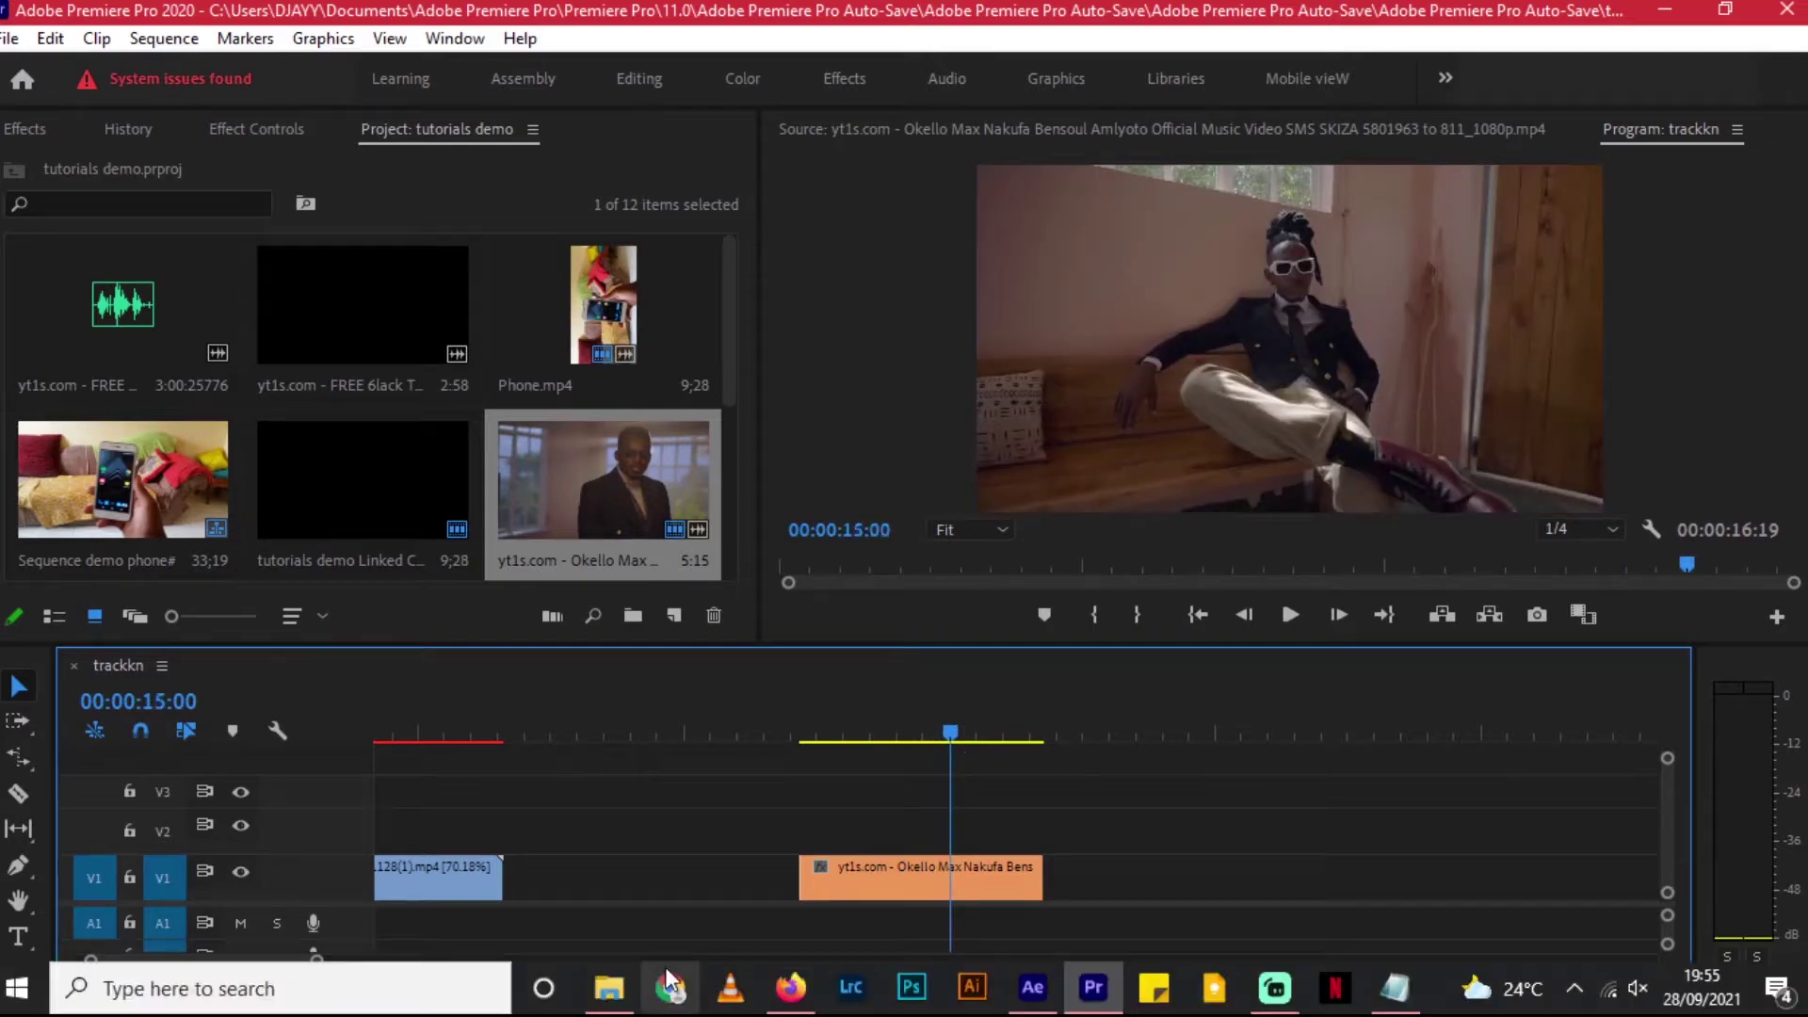
{"action": "left_click", "coordinate": [626, 993]}
{"action": "double_click", "coordinate": [1546, 324]}
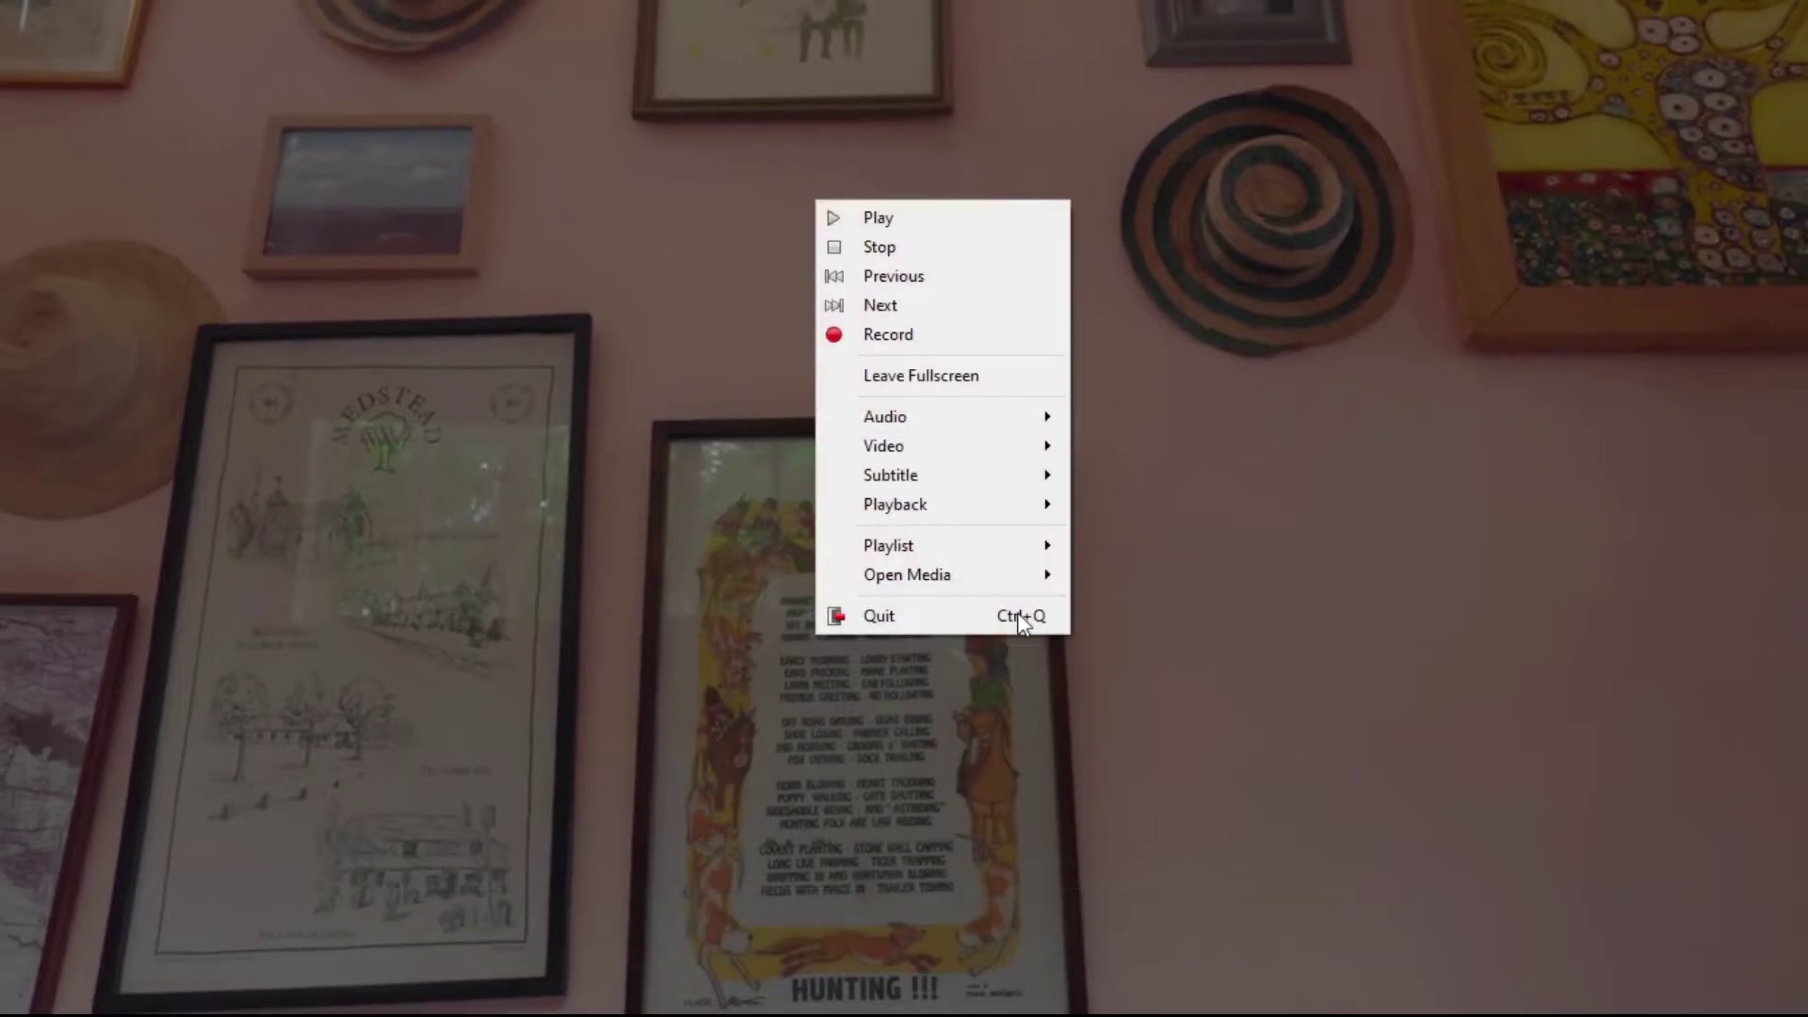
{"action": "left_click", "coordinate": [1019, 618]}
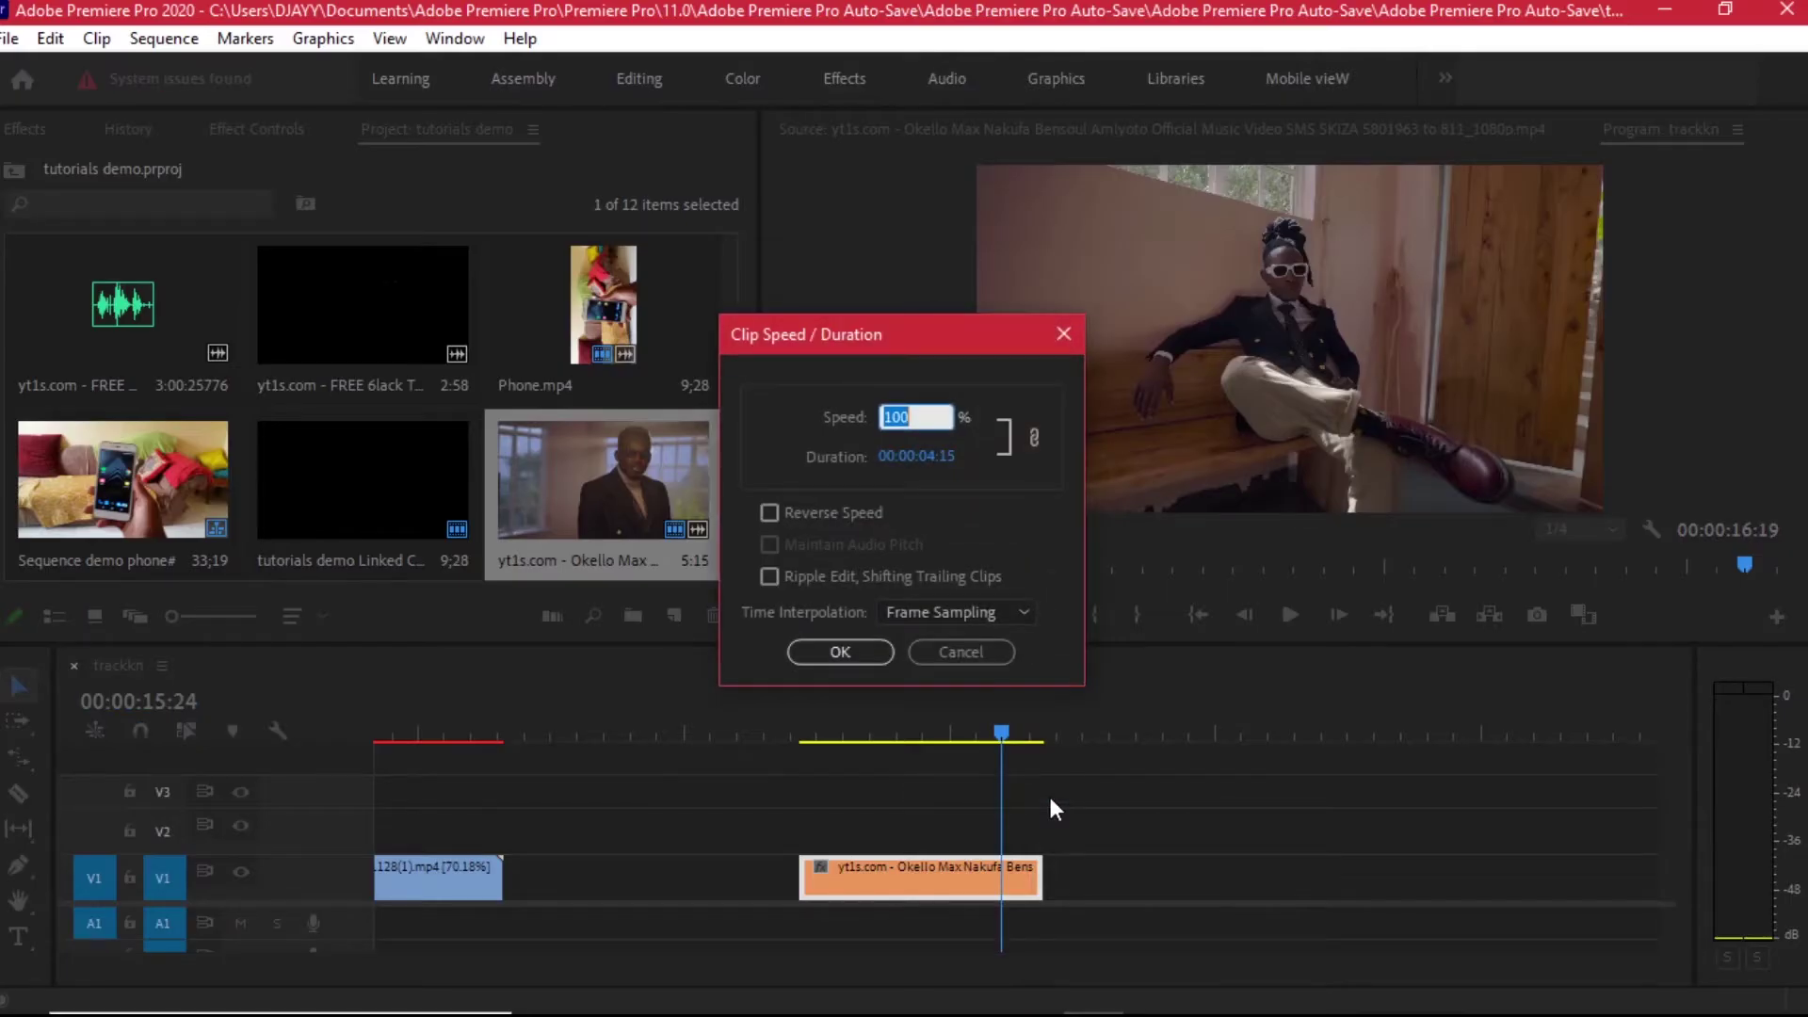
Step: Dismiss the speed settings and play back the music video clip on V1 from its beginning
{"action": "left_click", "coordinate": [979, 654]}
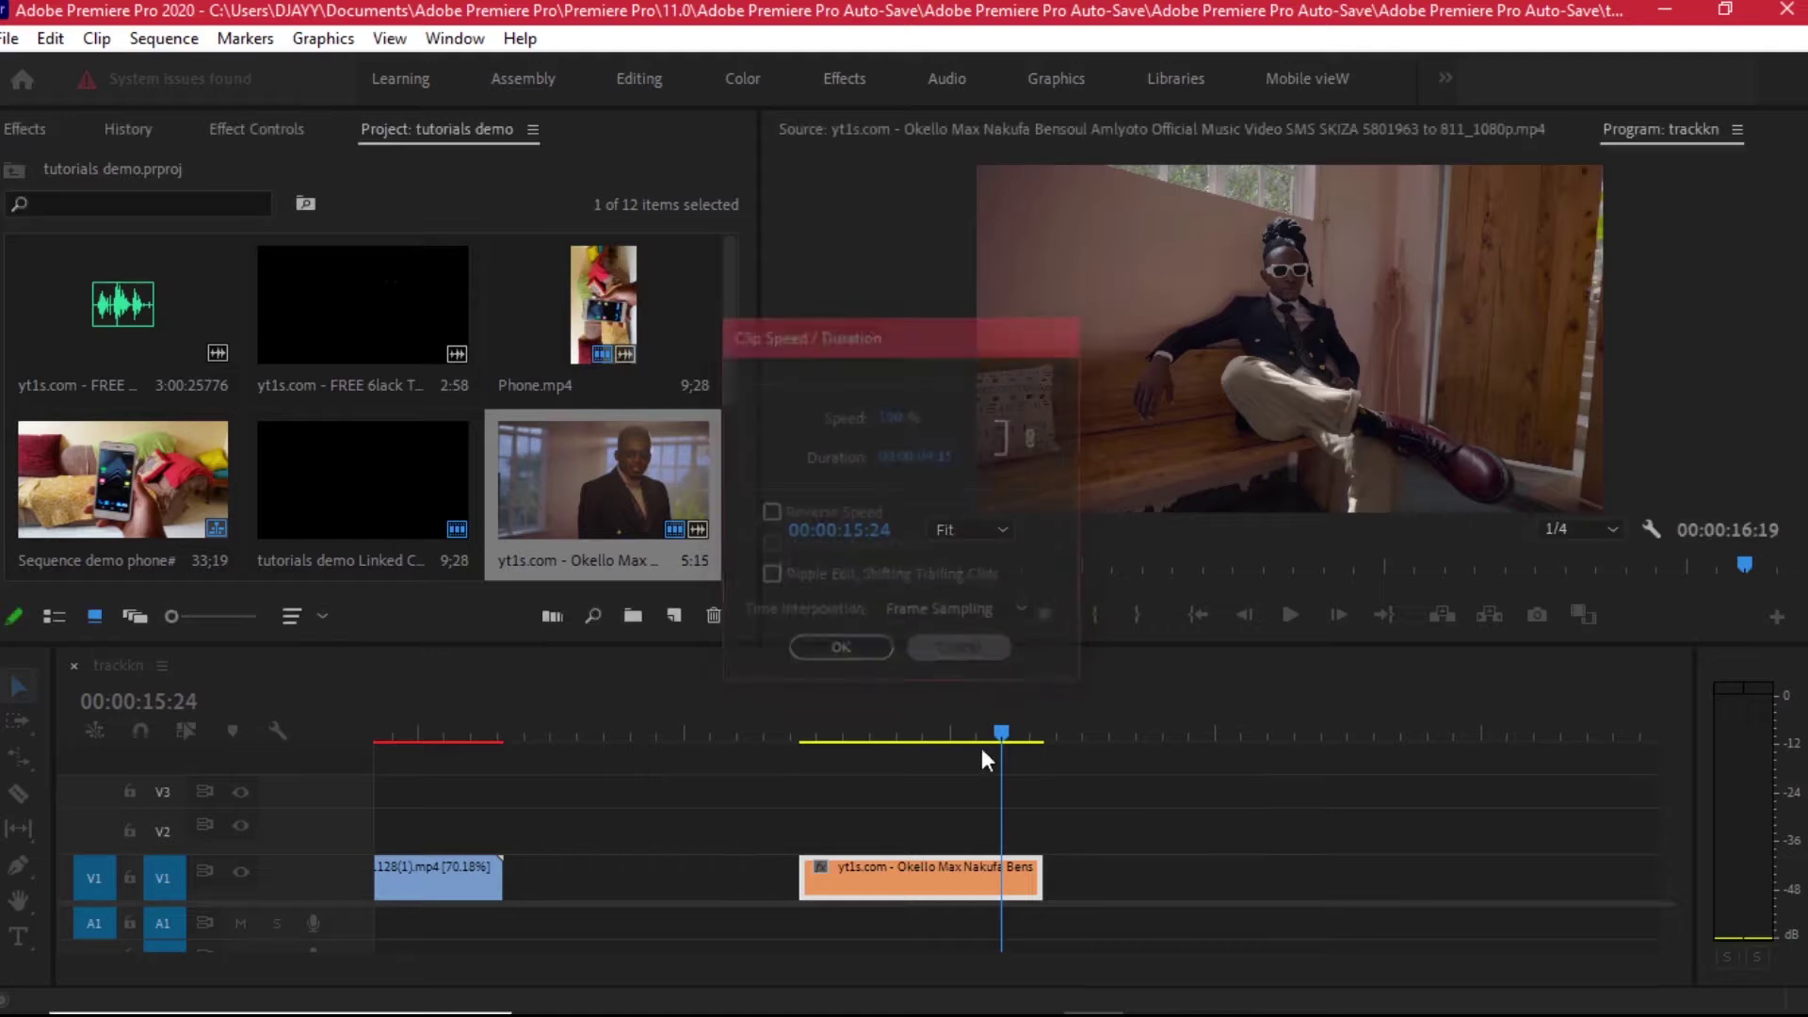
{"action": "left_click_drag", "start_coordinate": [984, 736], "coordinate": [810, 729]}
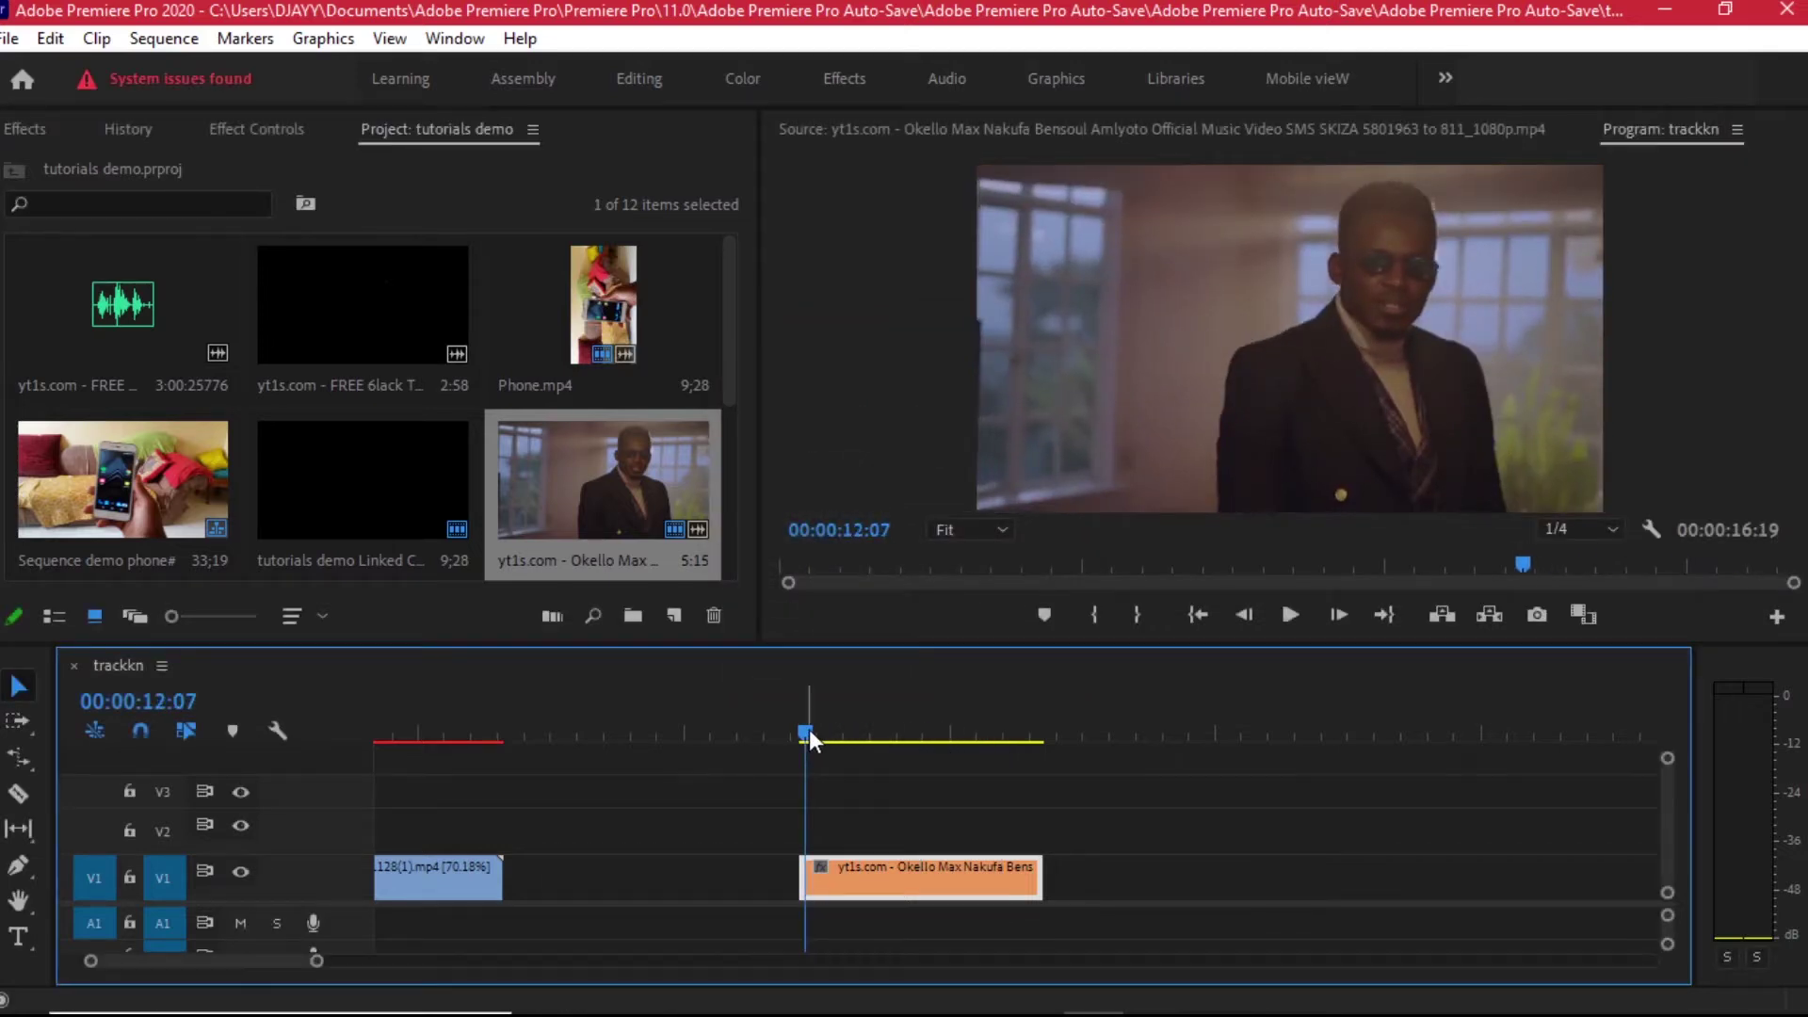
{"action": "key", "text": "space"}
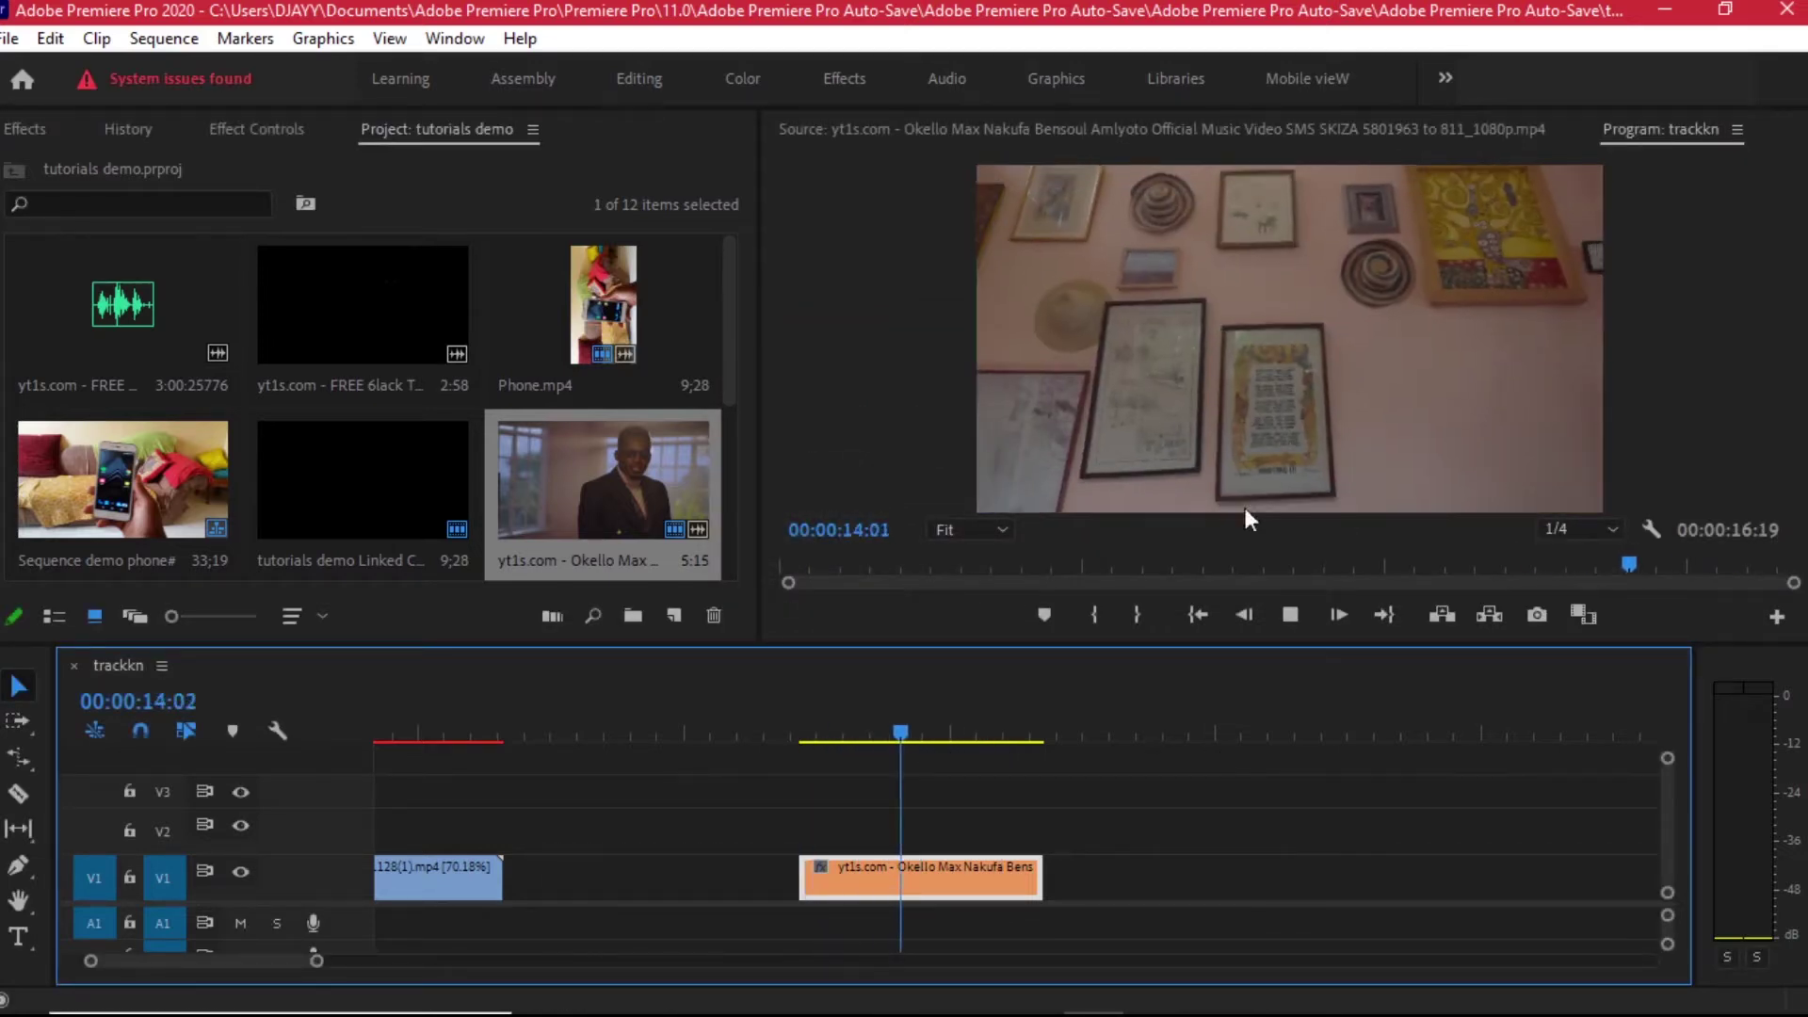
{"action": "key", "text": "space"}
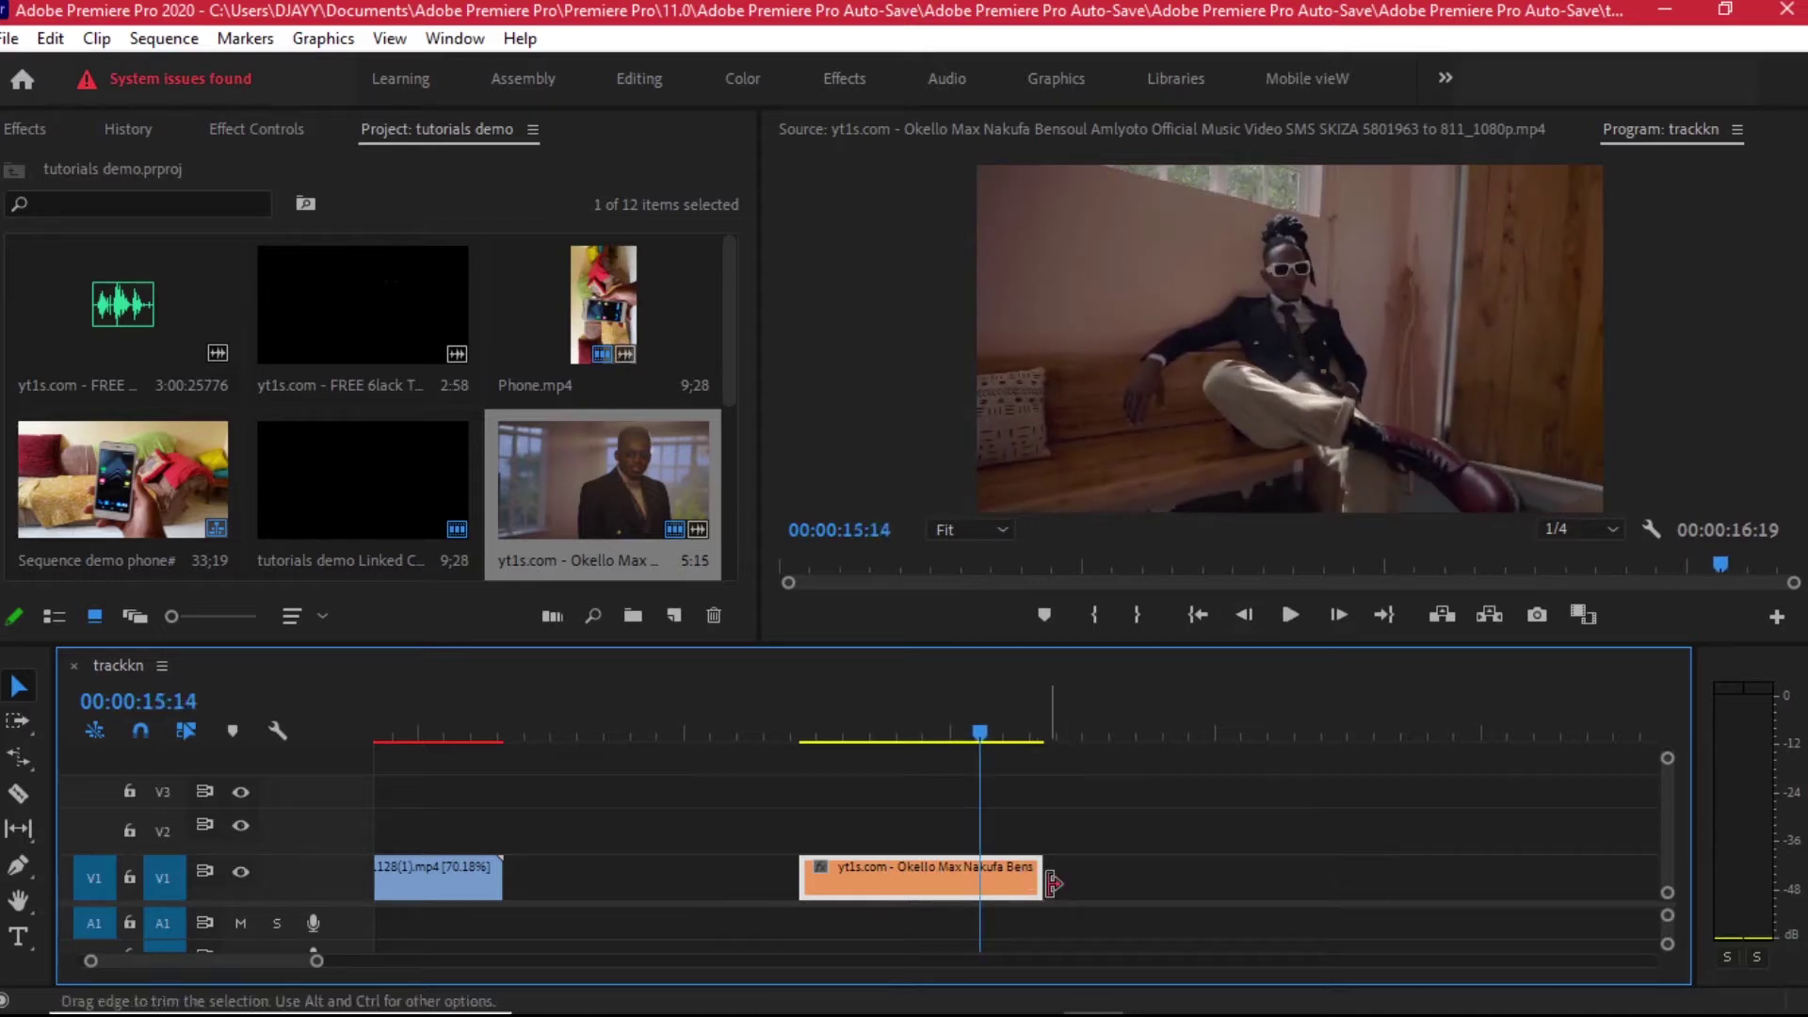
Step: Set the speed of the music video clip on V1 to 80%
{"action": "right_click", "coordinate": [977, 878]}
{"action": "left_click", "coordinate": [1121, 784]}
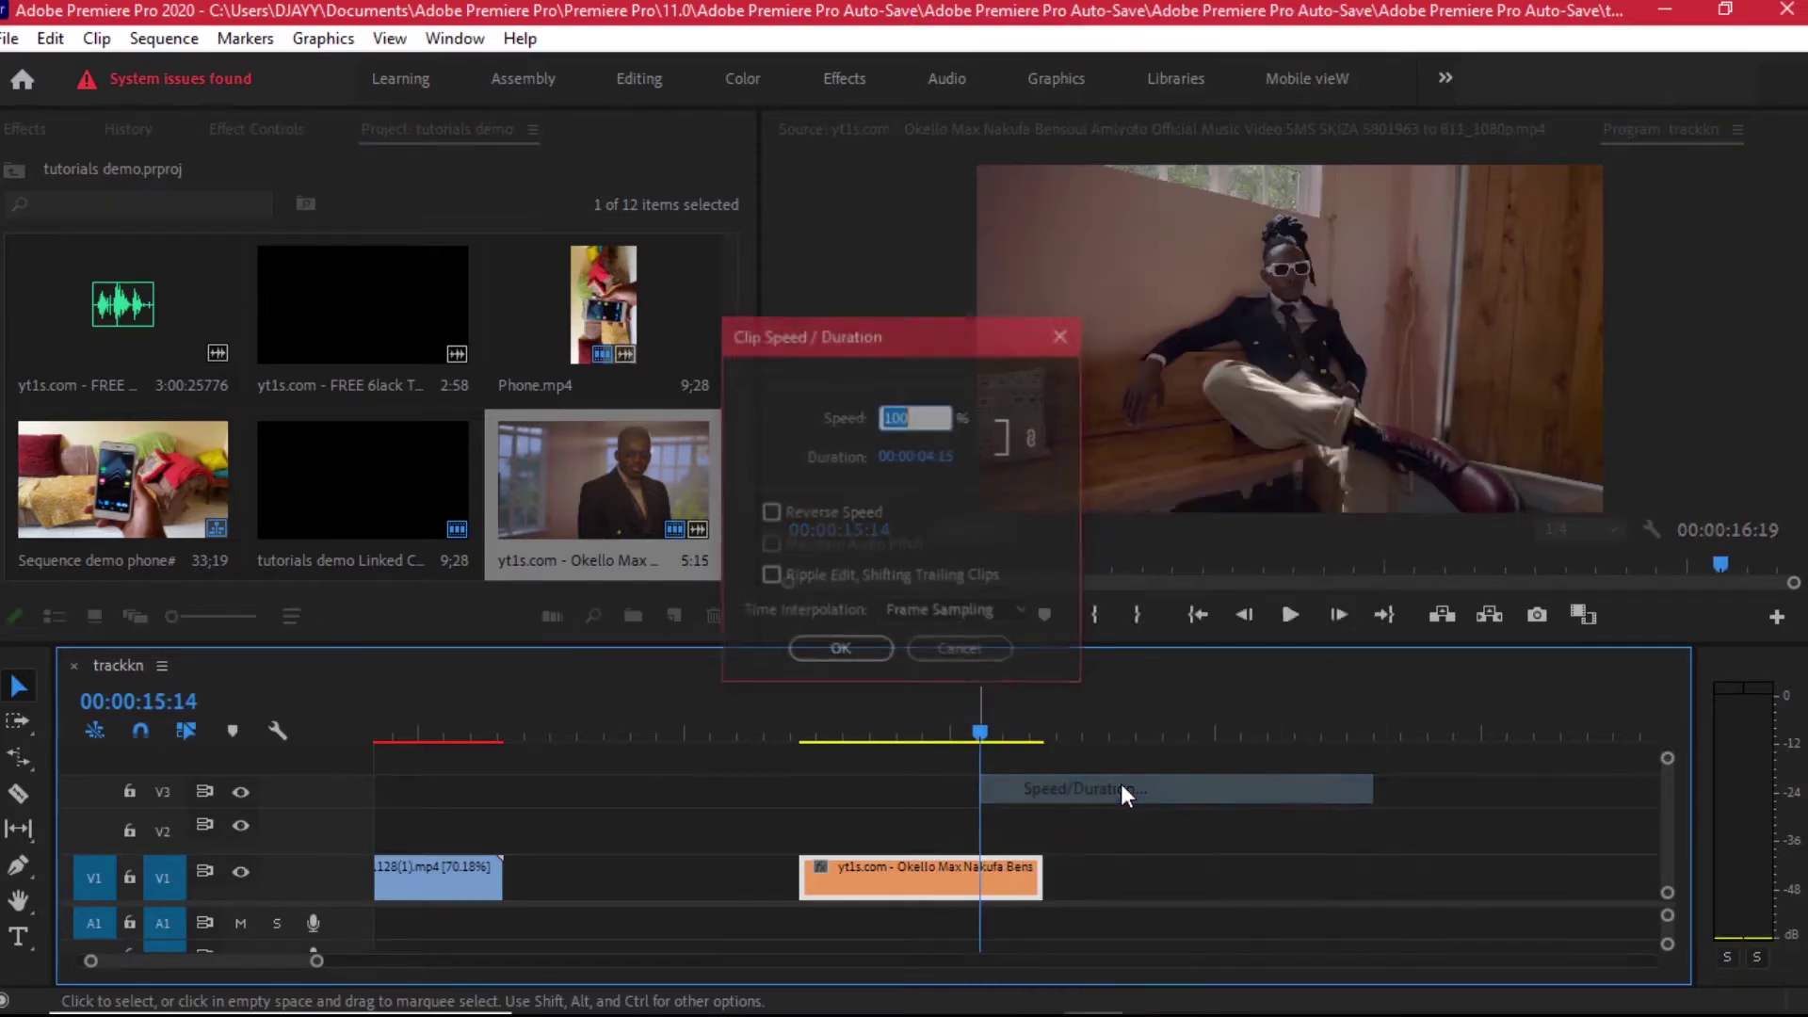
{"action": "type", "text": "80"}
{"action": "key", "text": "Return"}
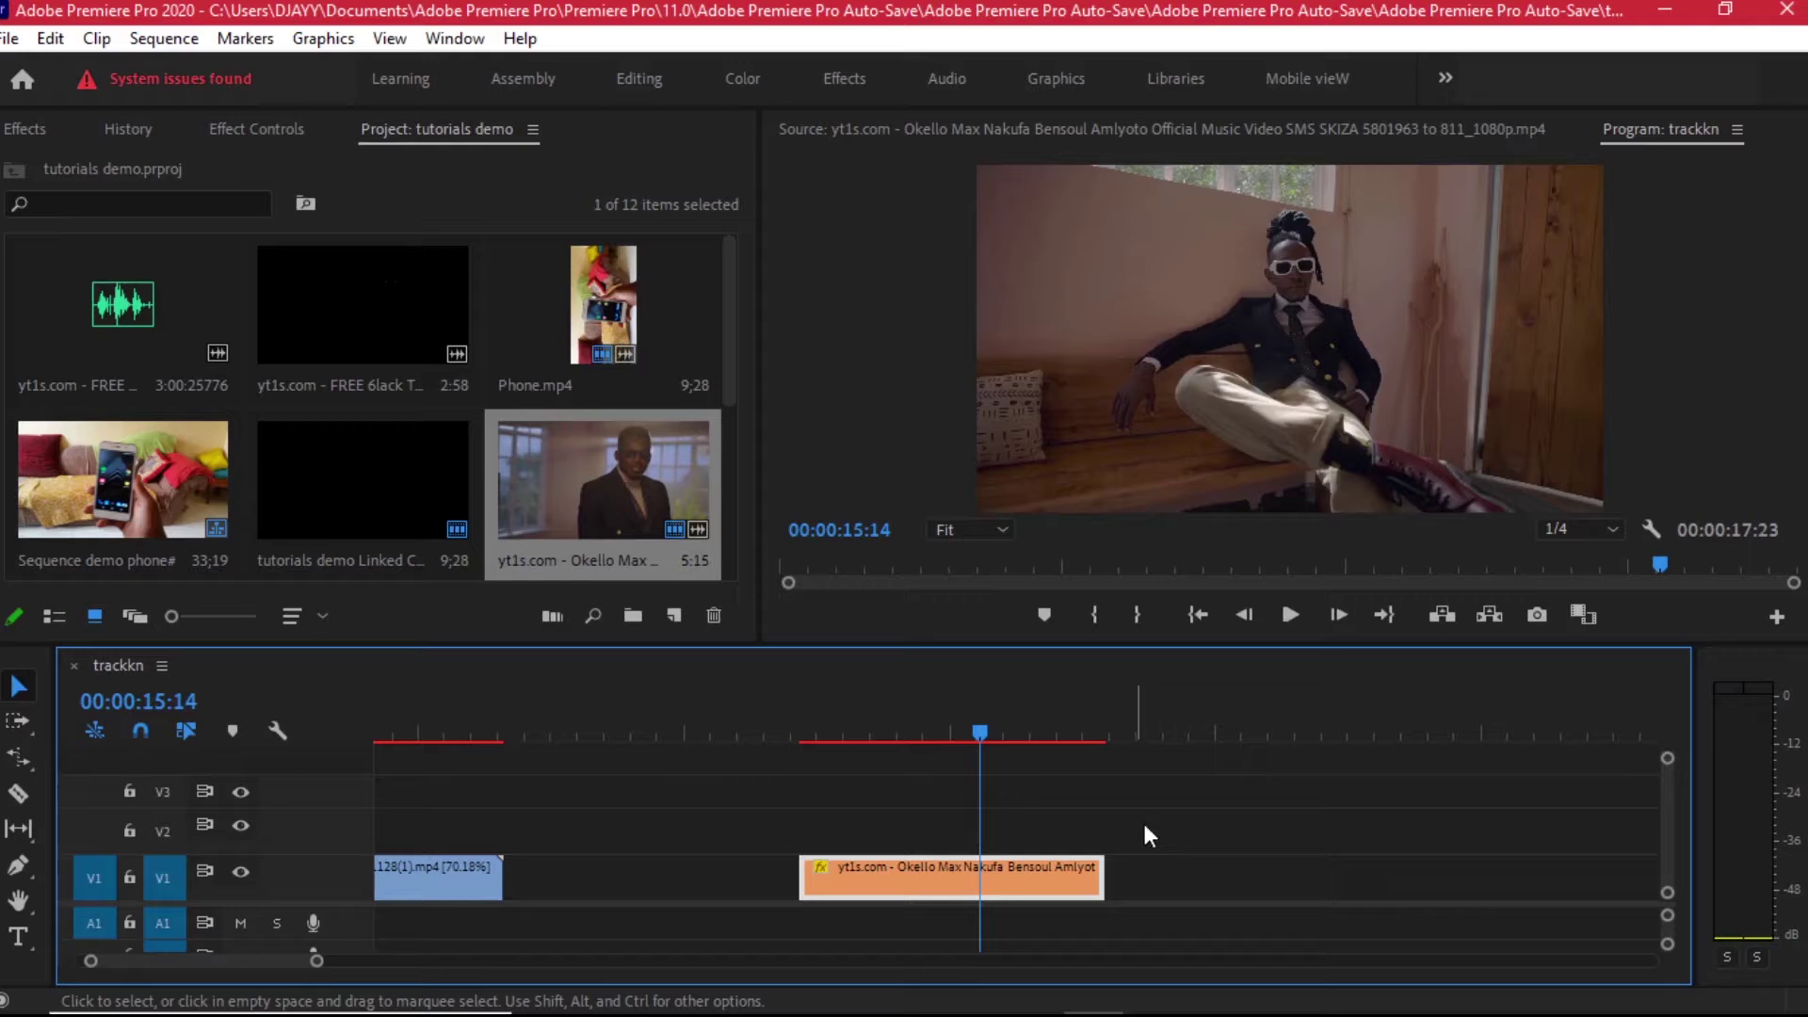
Step: Duplicate the slowed clip onto track V2 and replace the whole copy with an After Effects composition
{"action": "scroll", "coordinate": [1206, 831], "scroll_direction": "up", "scroll_amount": 1}
{"action": "left_click_drag", "start_coordinate": [1061, 888], "coordinate": [1062, 840]}
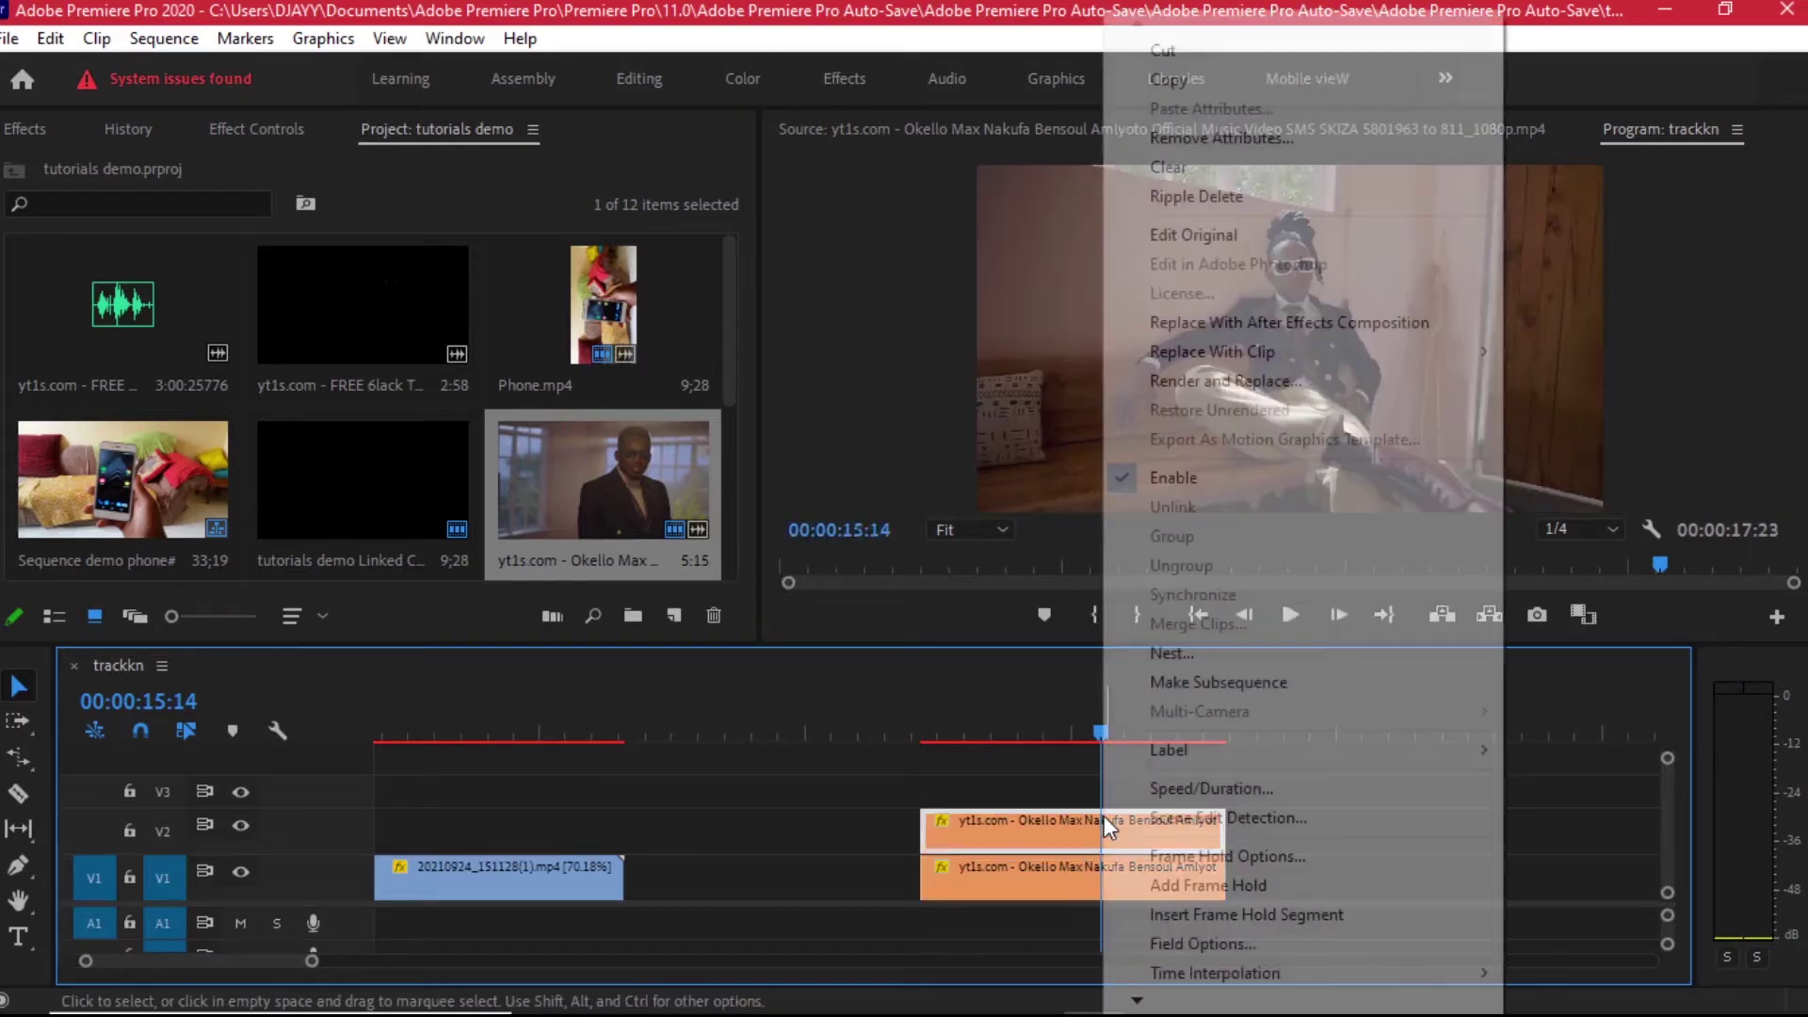
{"action": "right_click", "coordinate": [1104, 816]}
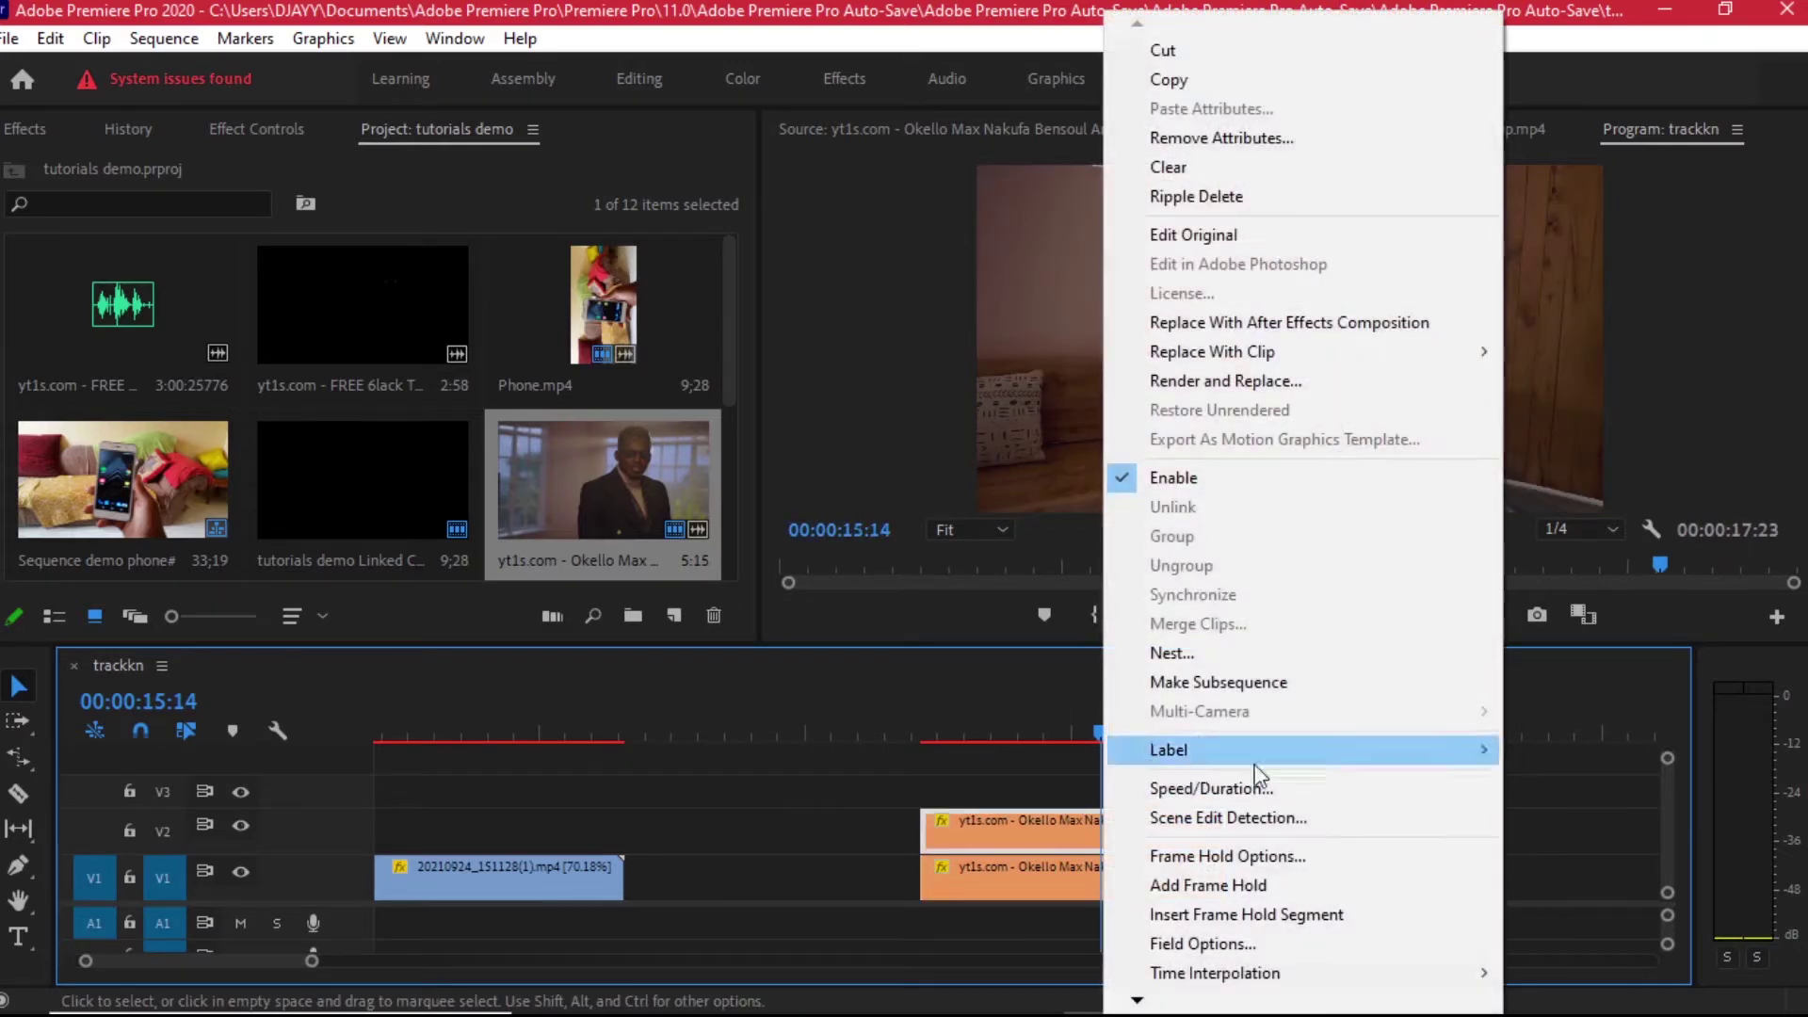
{"action": "left_click", "coordinate": [1305, 327]}
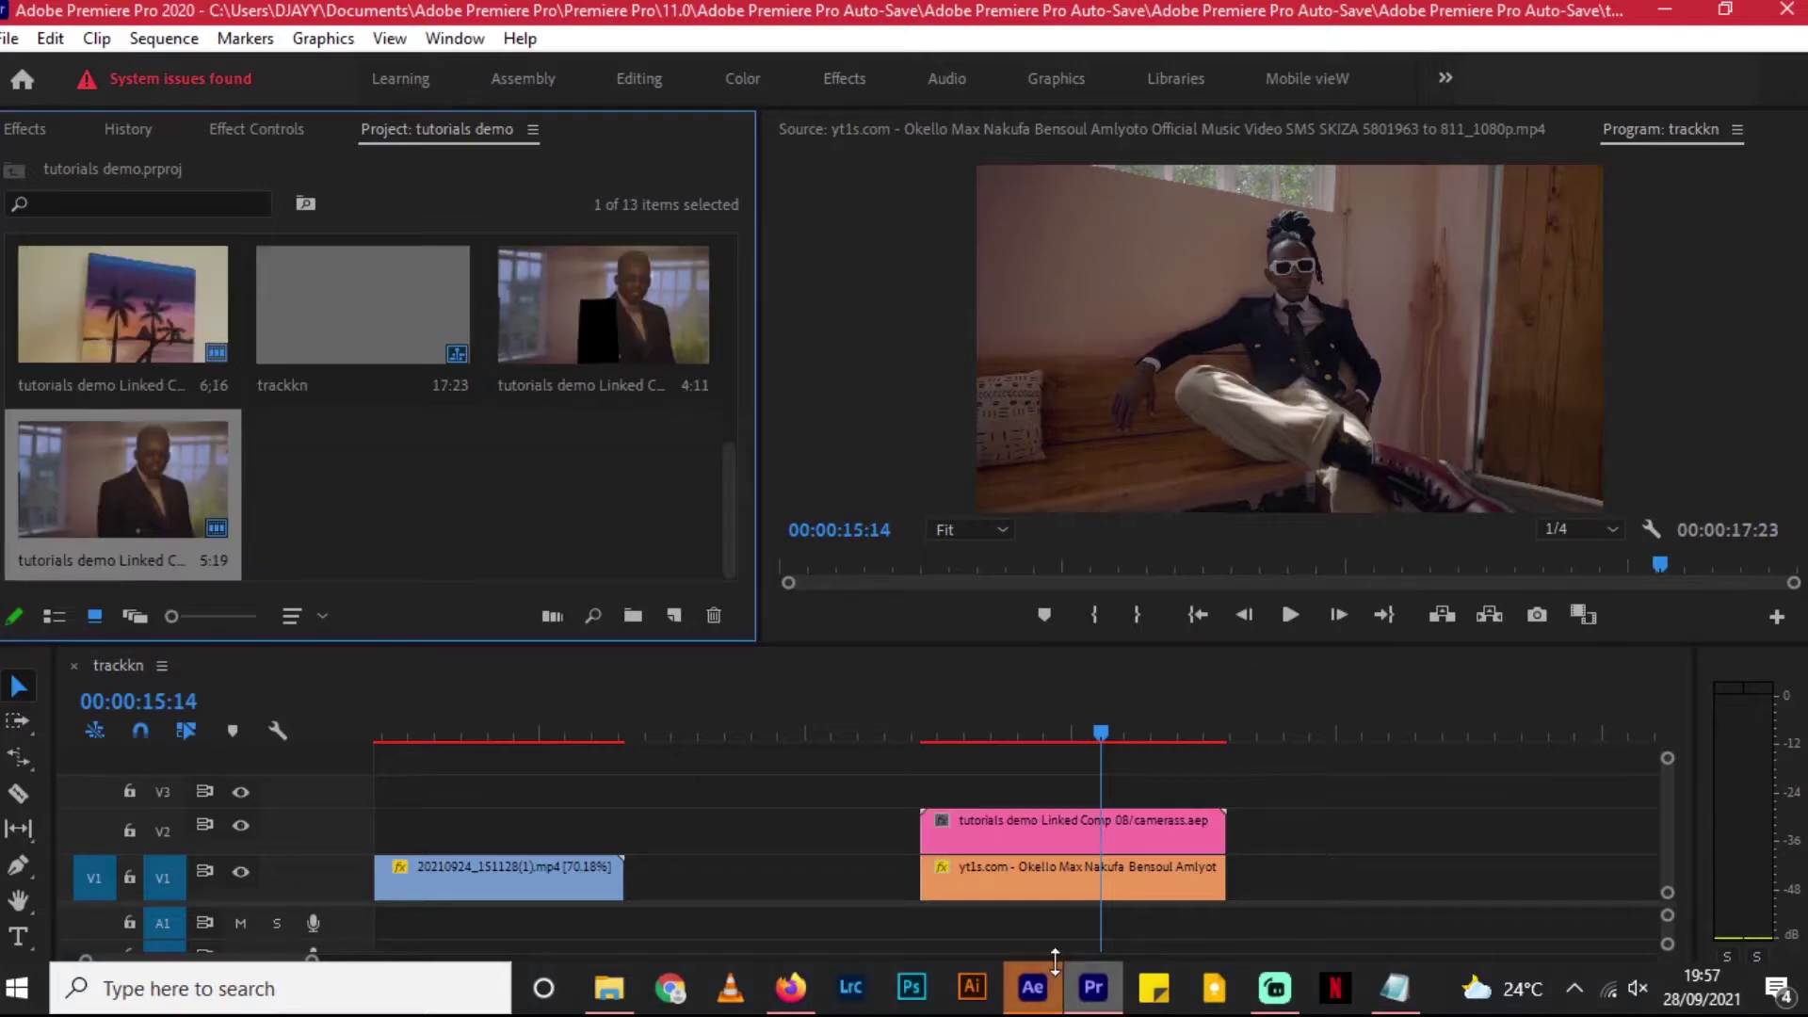
{"action": "left_click", "coordinate": [1032, 988]}
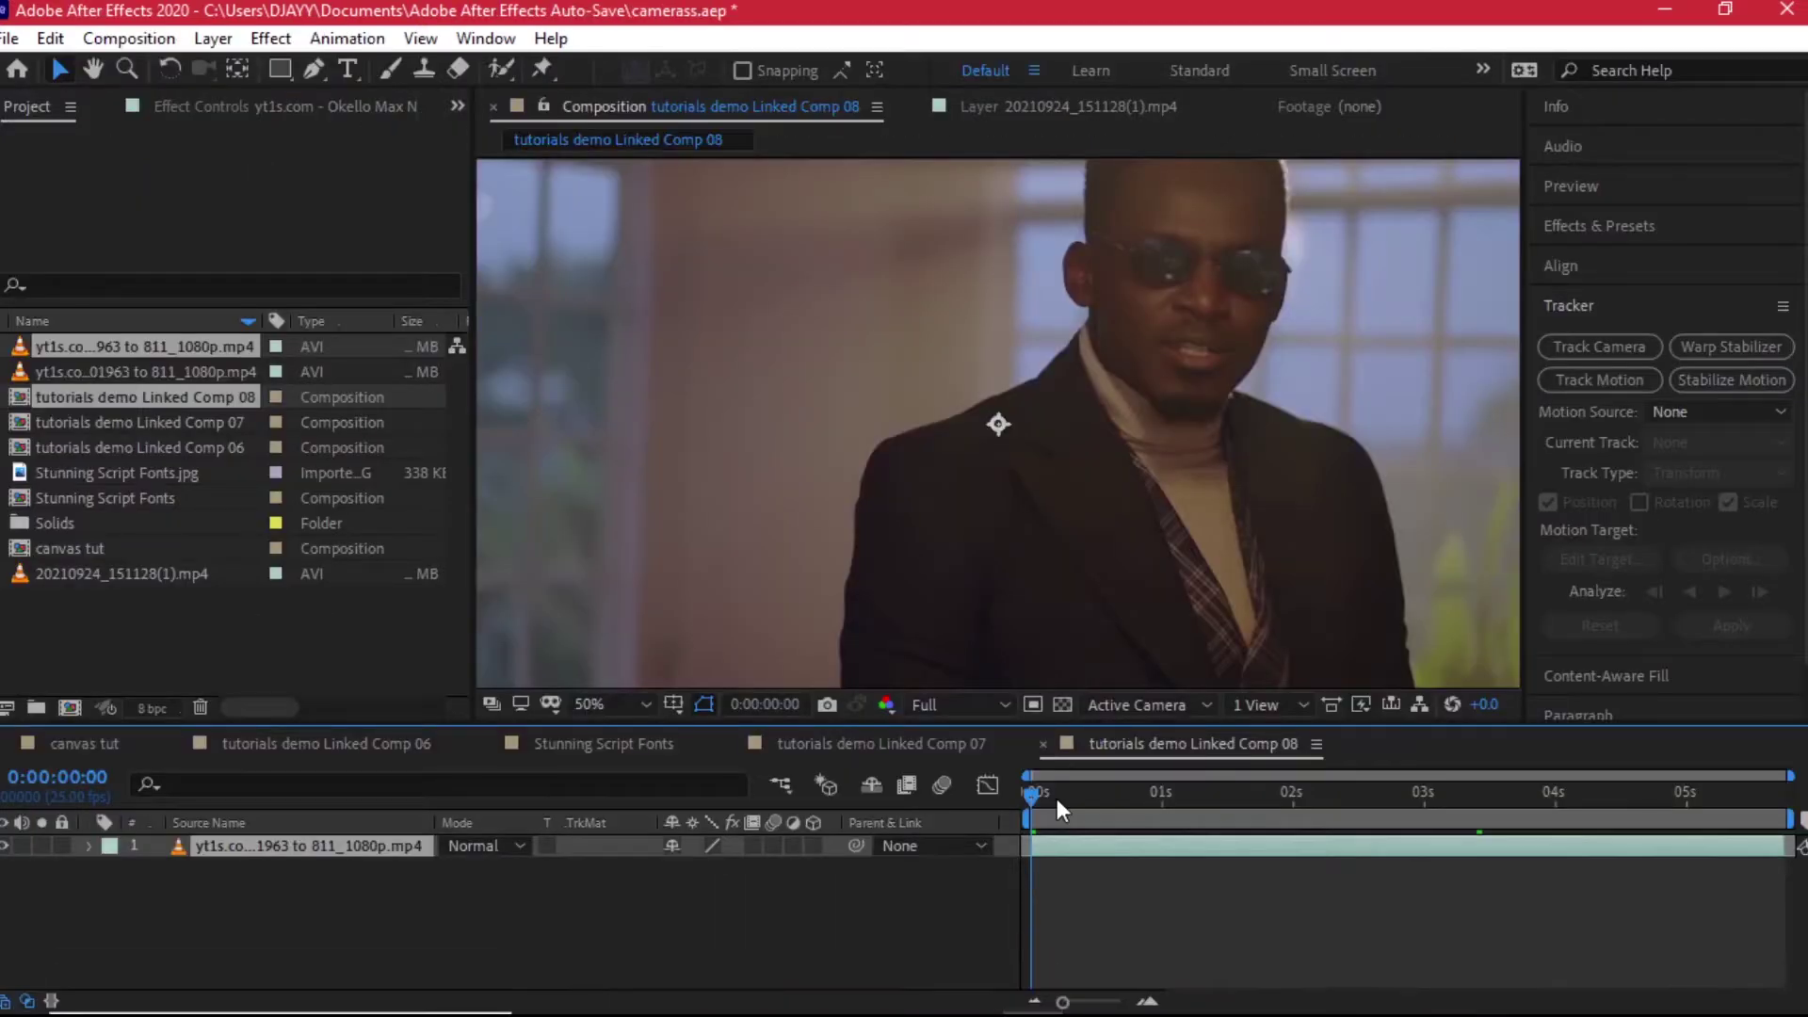
{"action": "mouse_move", "coordinate": [1057, 798]}
{"action": "left_mouse_down"}
{"action": "mouse_move", "coordinate": [1111, 799]}
{"action": "mouse_move", "coordinate": [1049, 777]}
{"action": "left_mouse_up"}
Step: Back in Premiere Pro, delete the linked composition from V2 and place a fresh copy of the V1 clip there
{"action": "left_click", "coordinate": [1092, 989]}
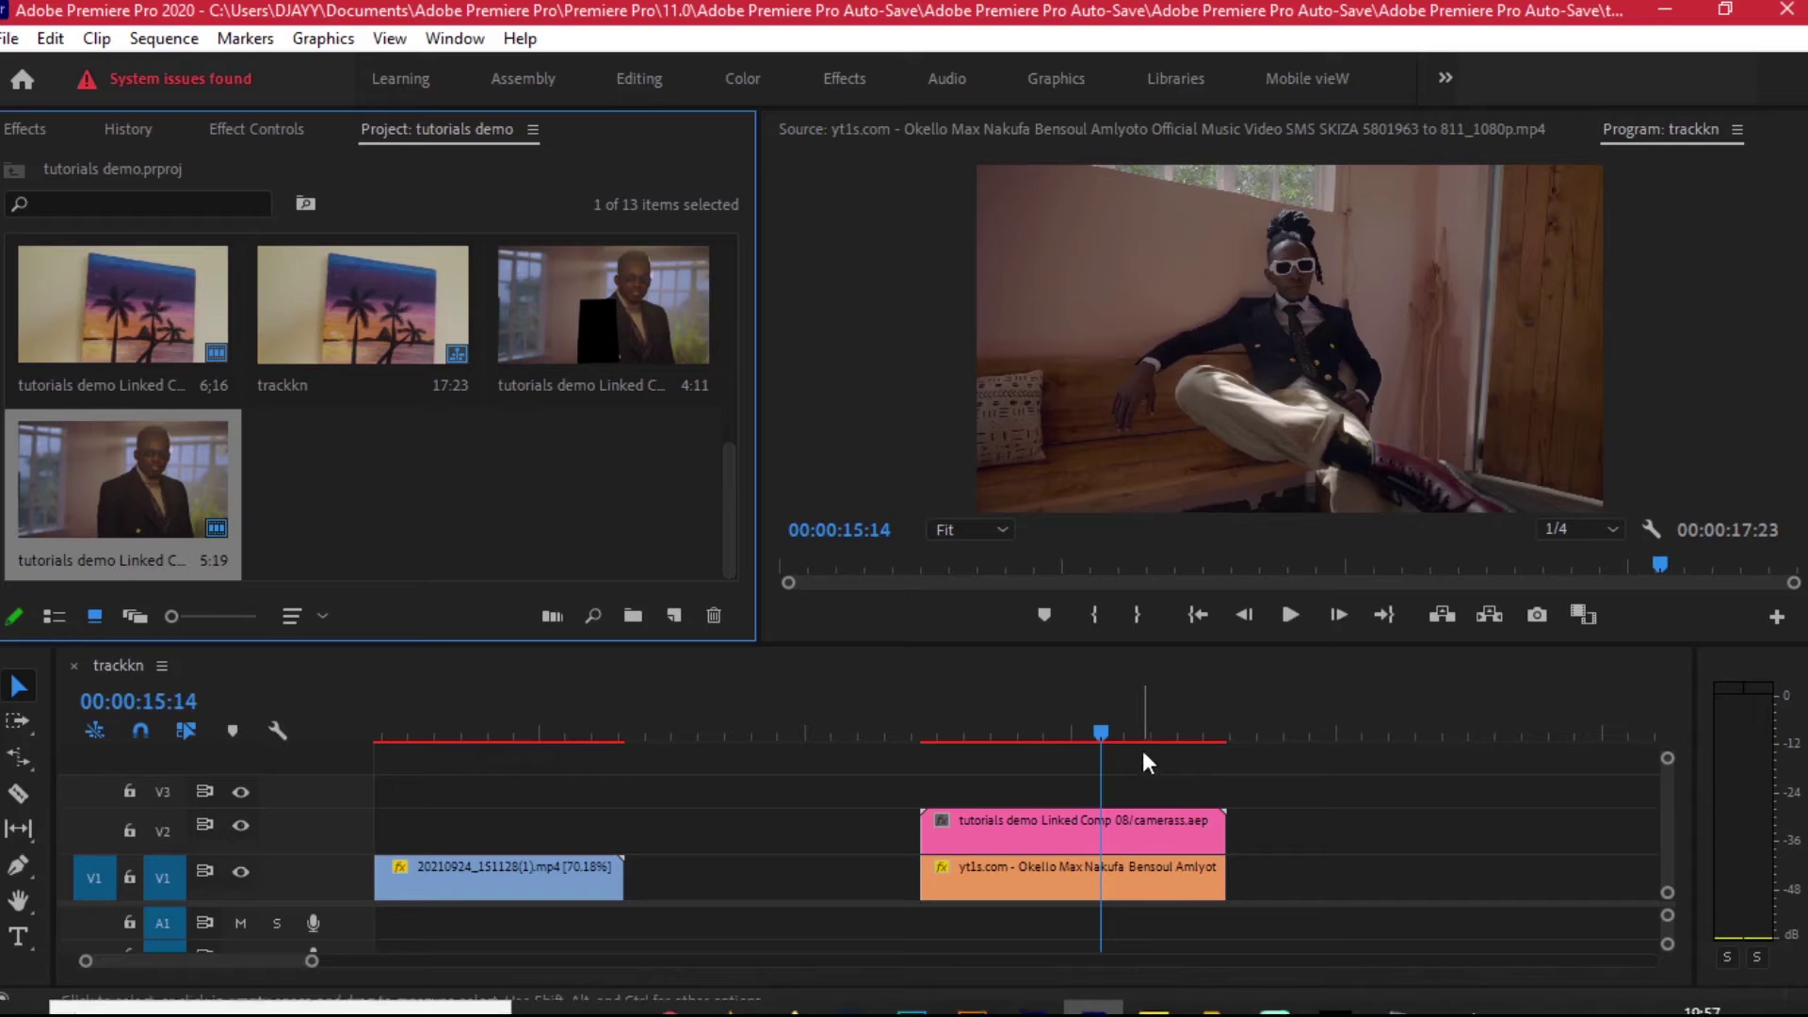
{"action": "left_click", "coordinate": [956, 720]}
{"action": "left_click_drag", "start_coordinate": [958, 715], "coordinate": [951, 717]}
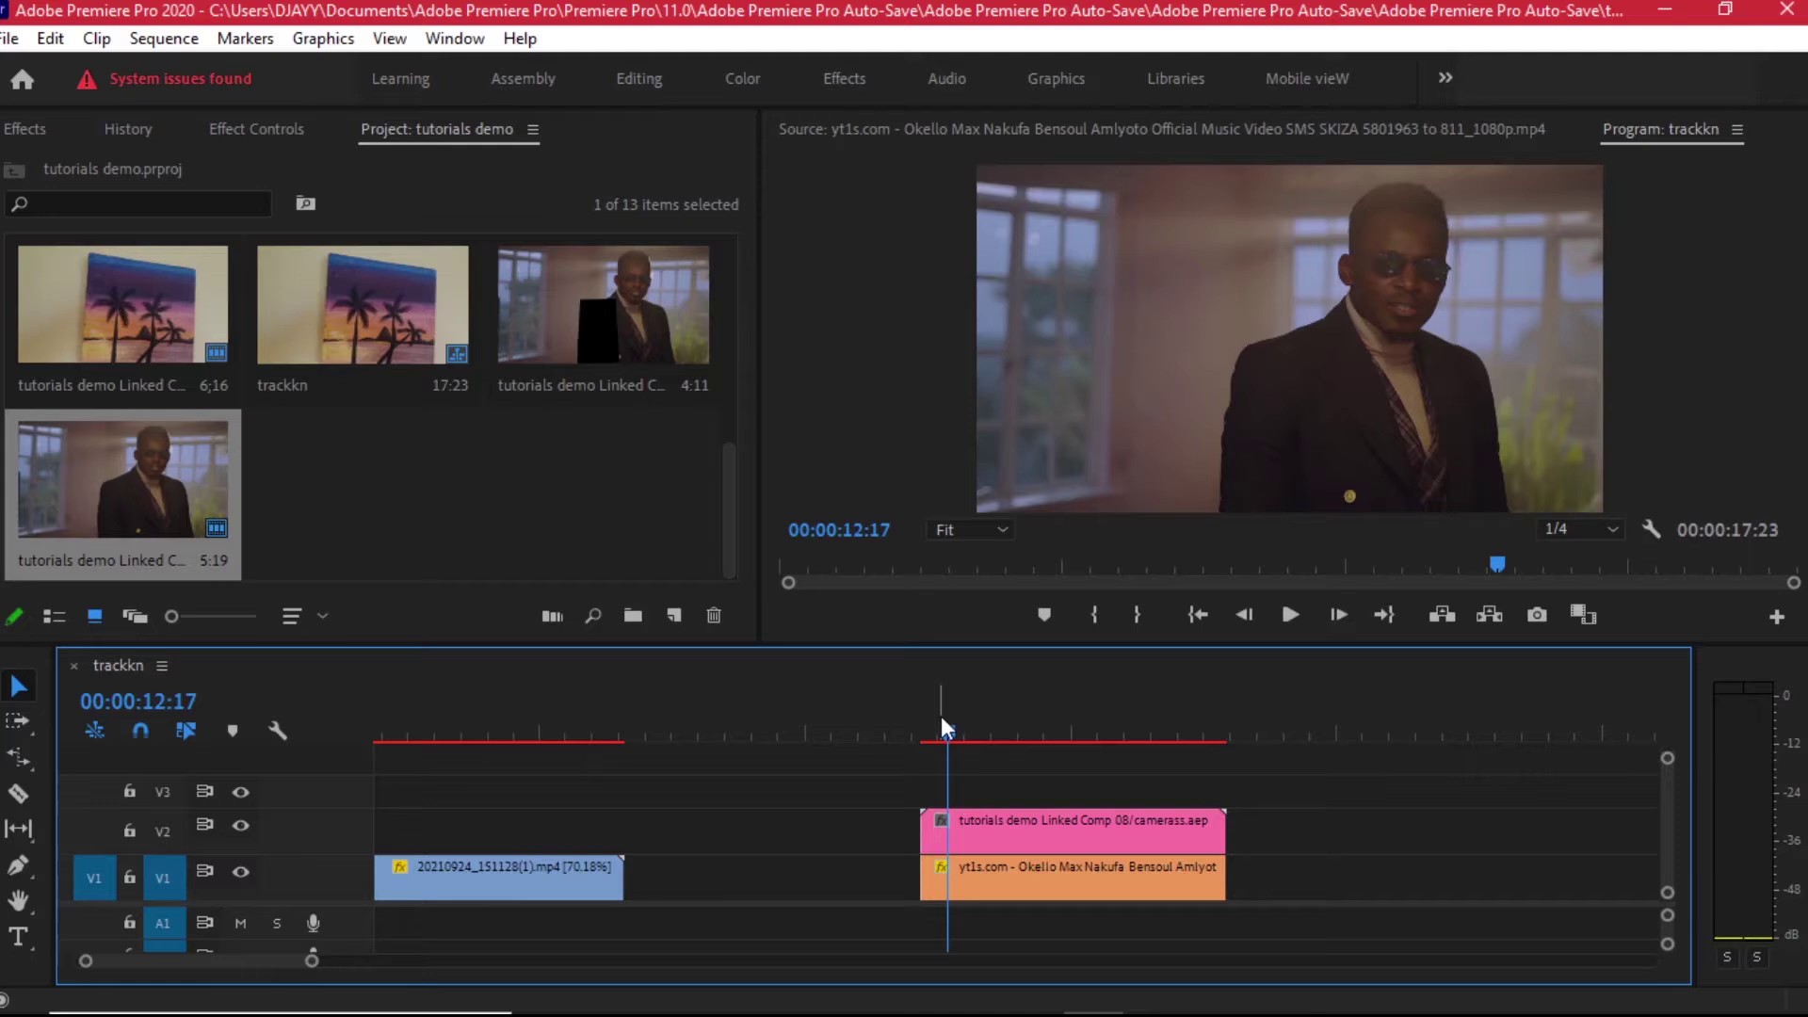
{"action": "left_click", "coordinate": [1070, 833]}
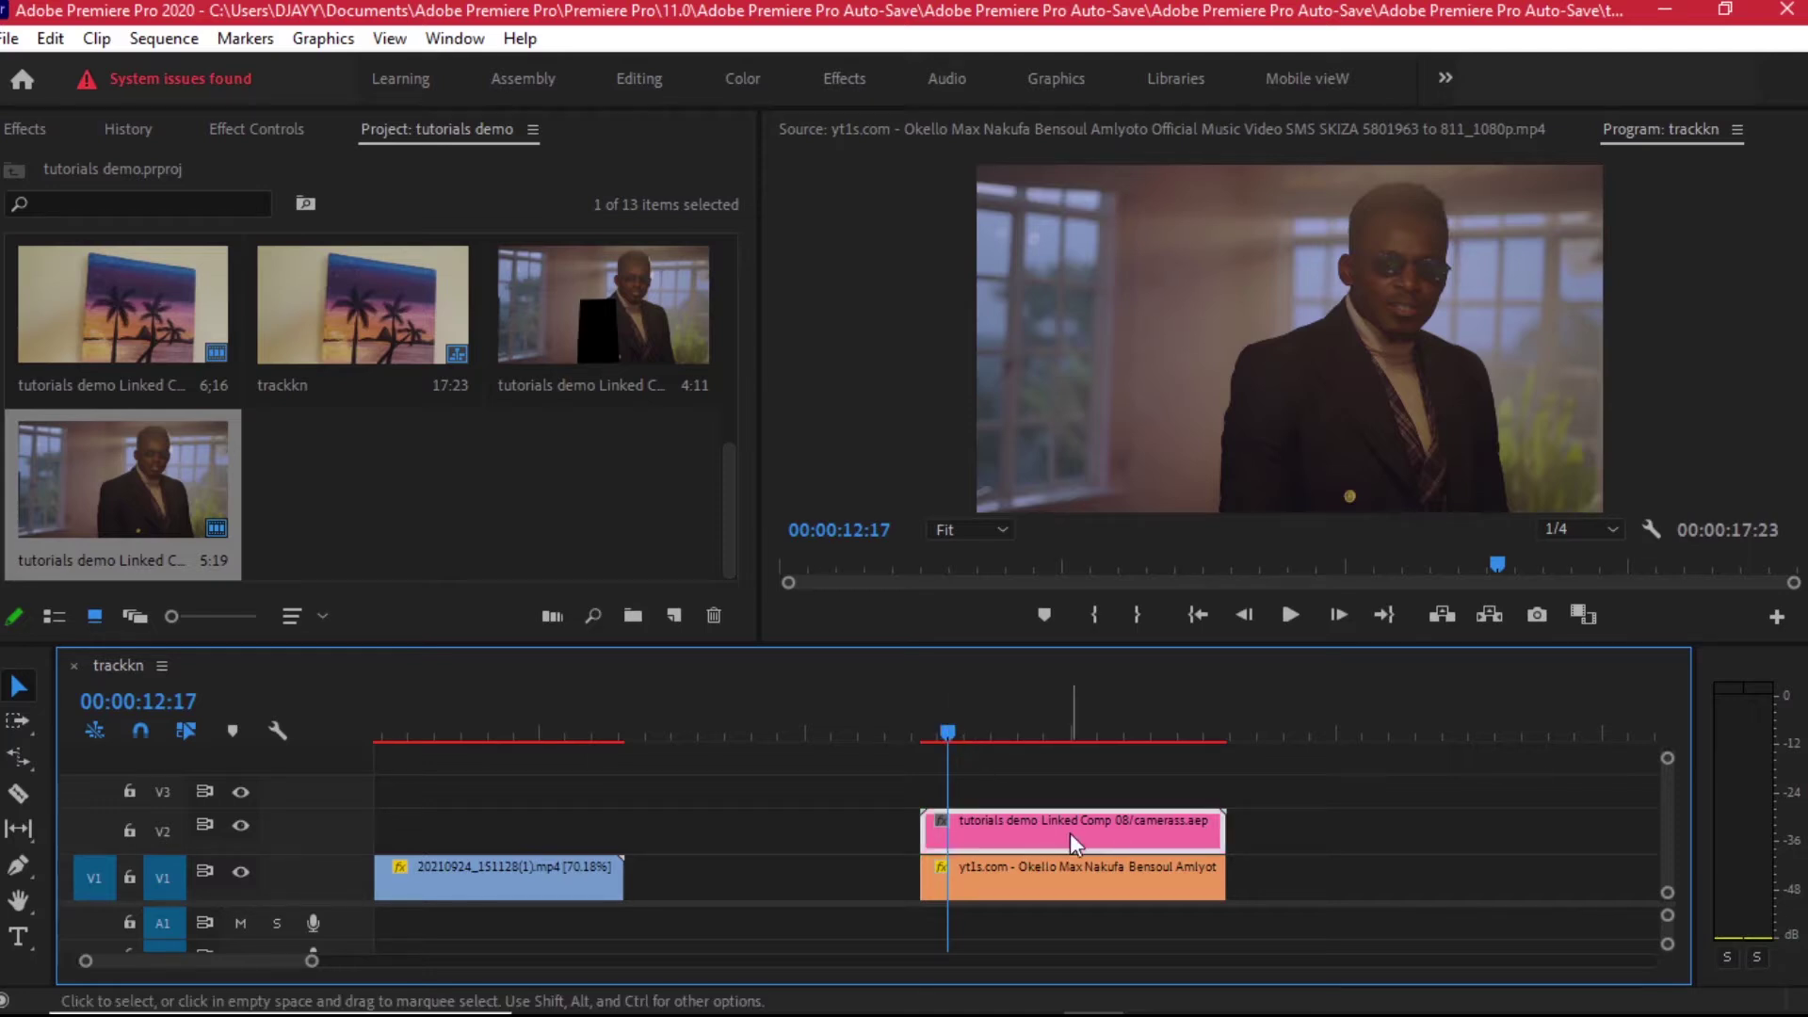
{"action": "key", "text": "Delete"}
{"action": "left_click_drag", "start_coordinate": [1070, 873], "coordinate": [1088, 830]}
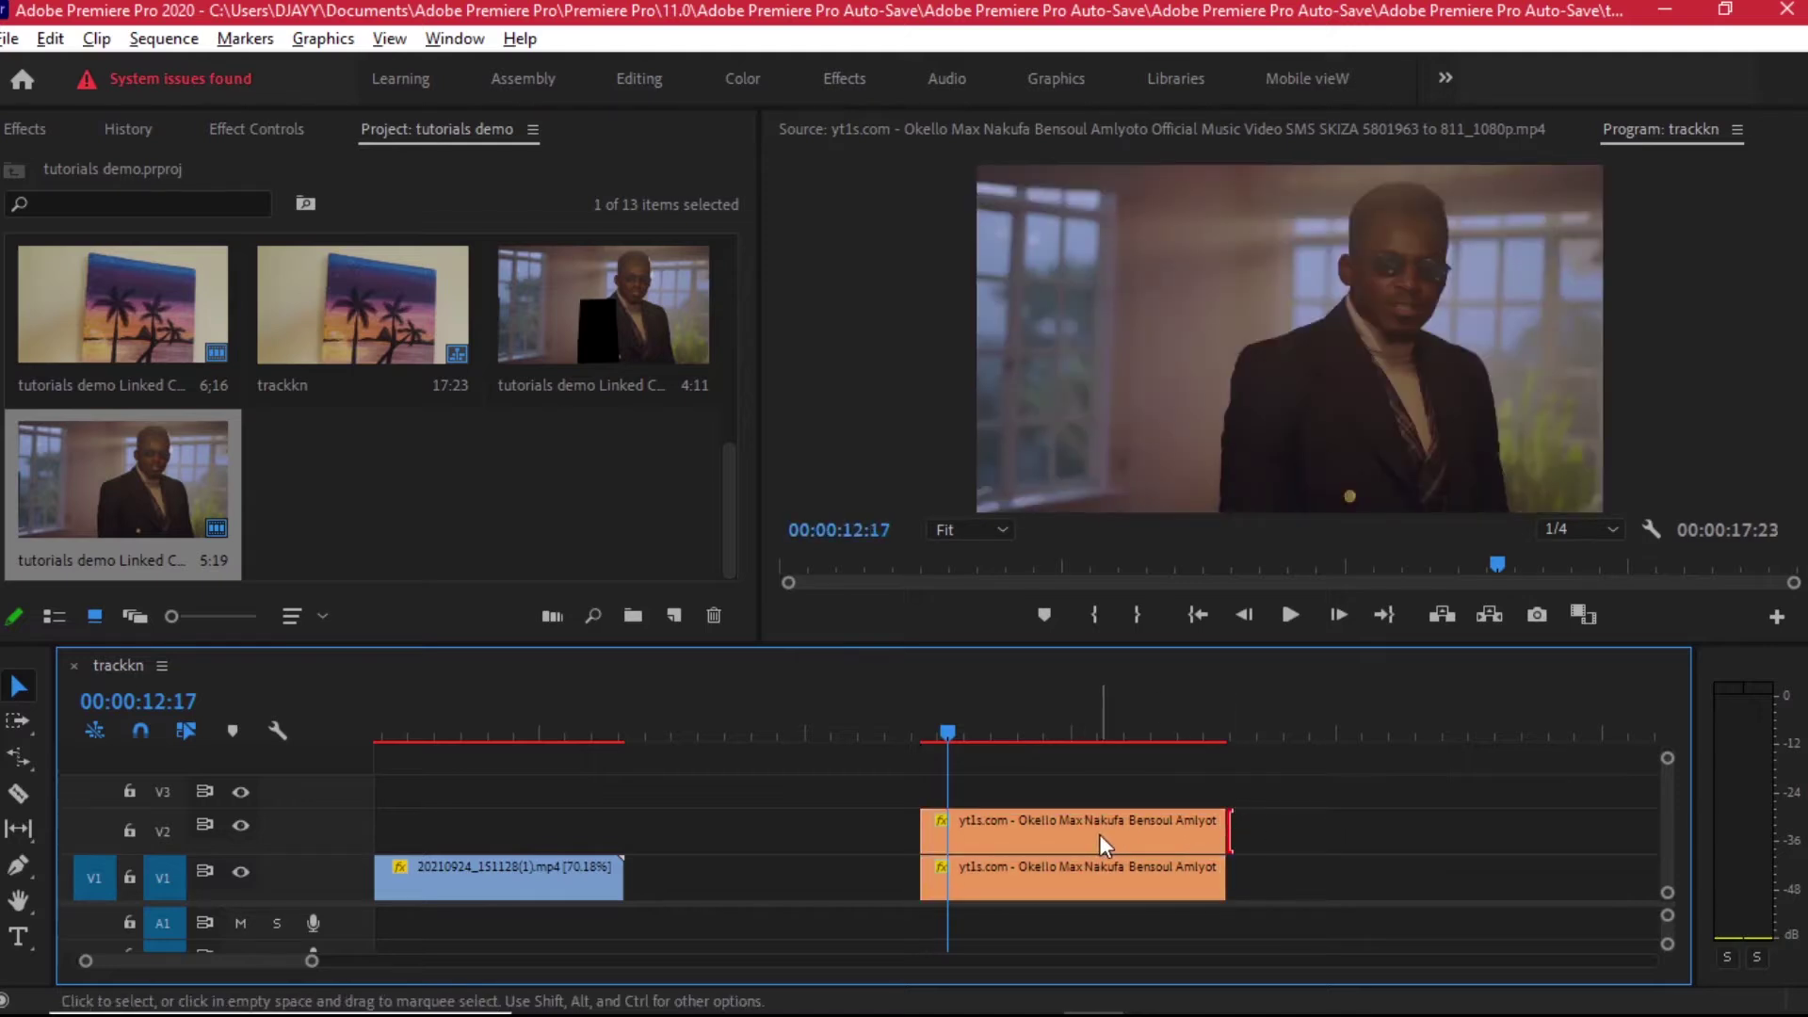
Step: Split the V2 clip at 00:00:13:11, where the shot of the framed pictures on the wall starts
{"action": "scroll", "coordinate": [1099, 834], "scroll_direction": "up", "scroll_amount": 2, "text": "alt"}
{"action": "left_click_drag", "start_coordinate": [924, 711], "coordinate": [970, 721]}
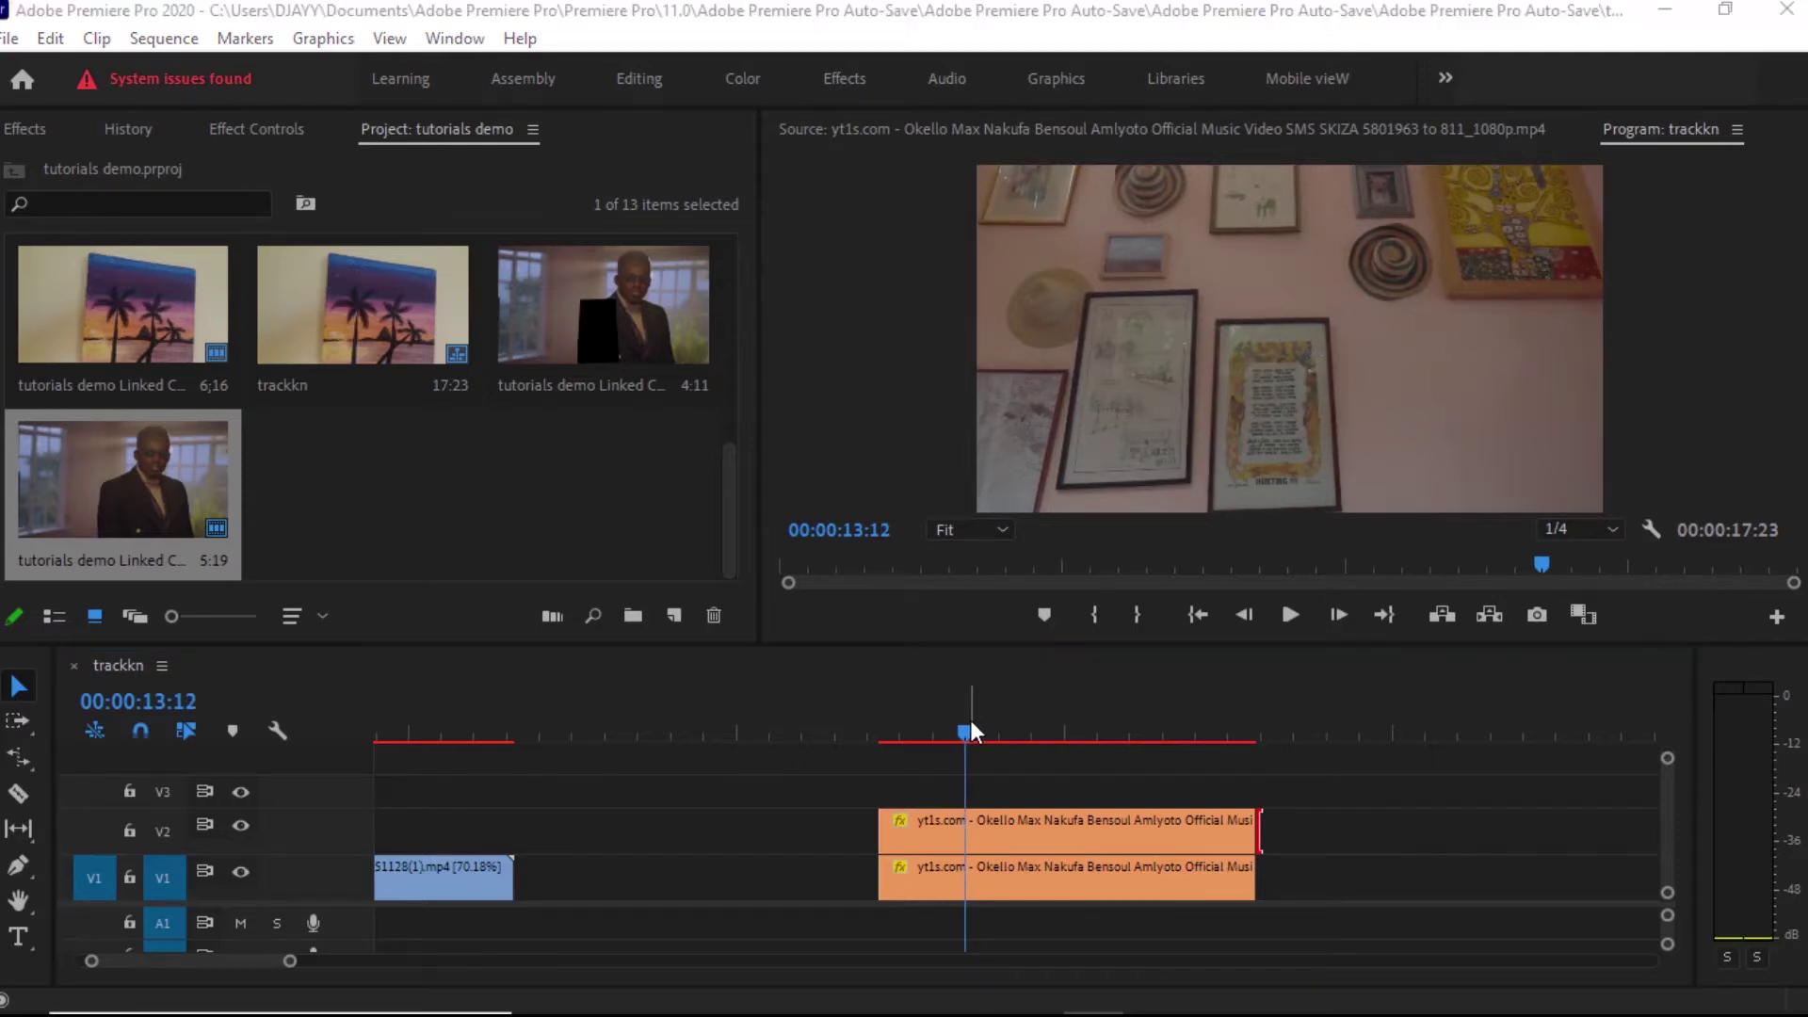
{"action": "scroll", "coordinate": [971, 724], "scroll_direction": "up", "scroll_amount": 3}
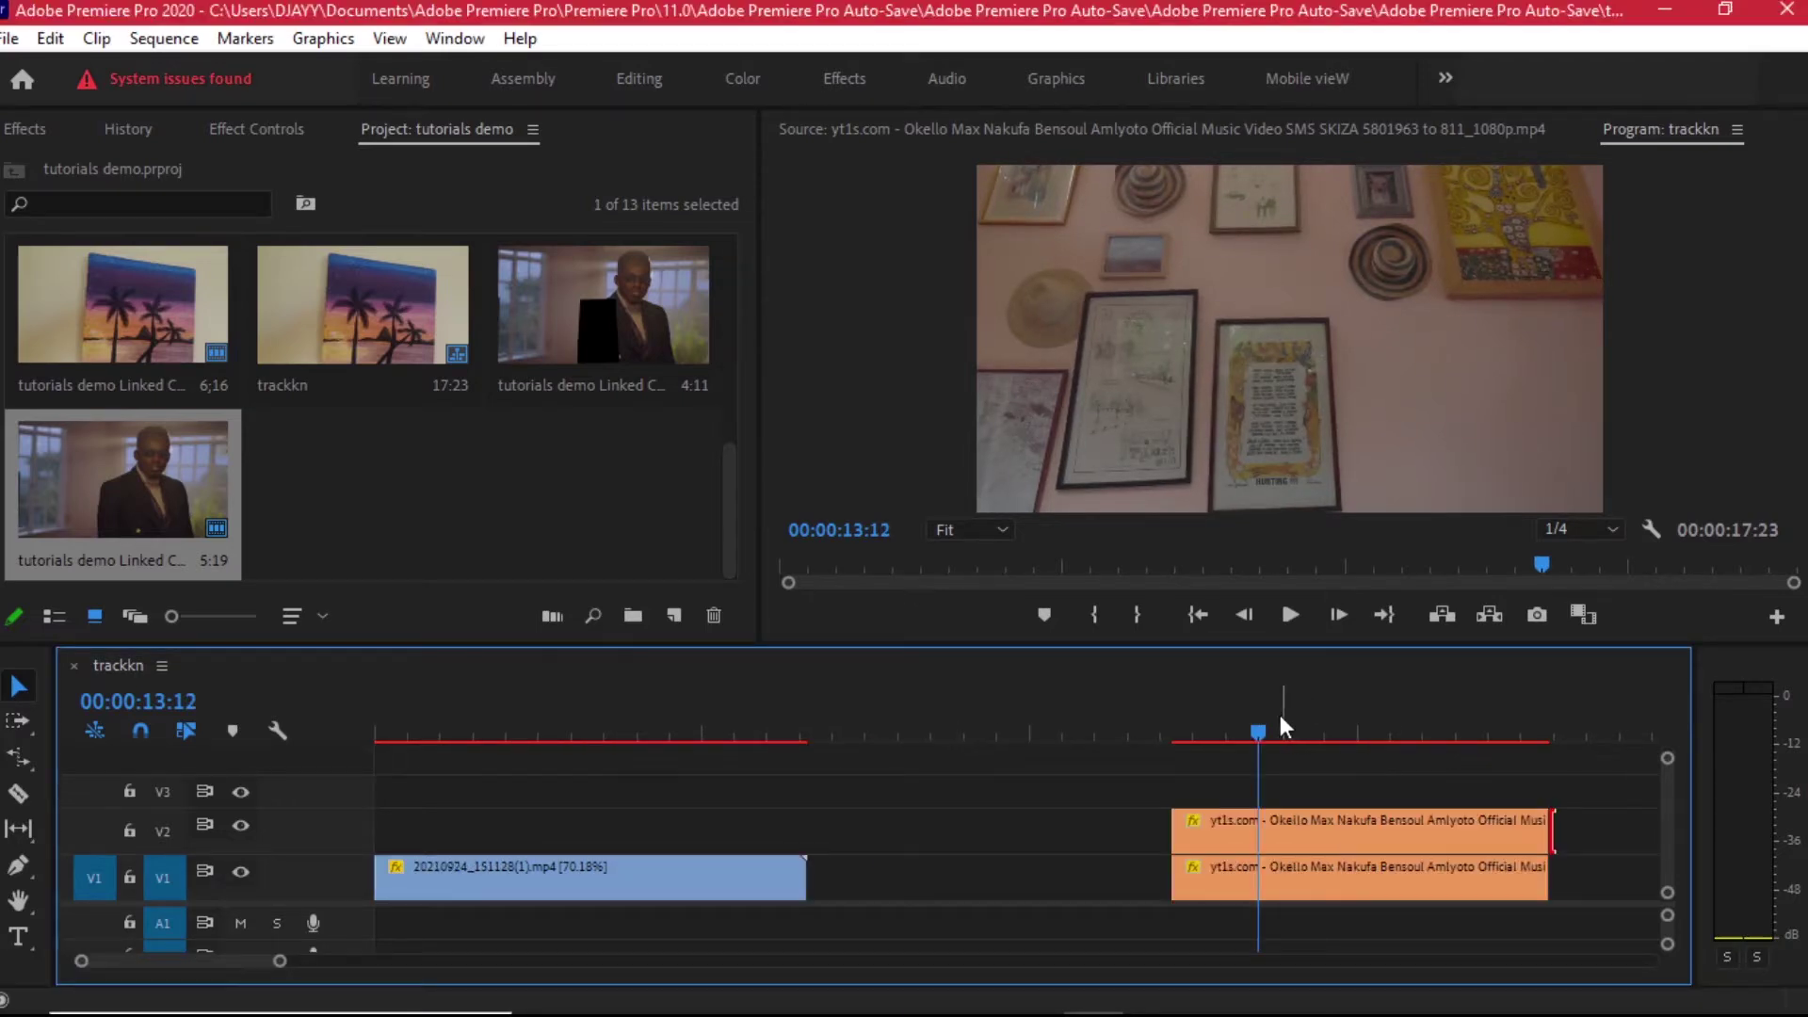
{"action": "left_click", "coordinate": [1255, 732]}
{"action": "key", "text": "End"}
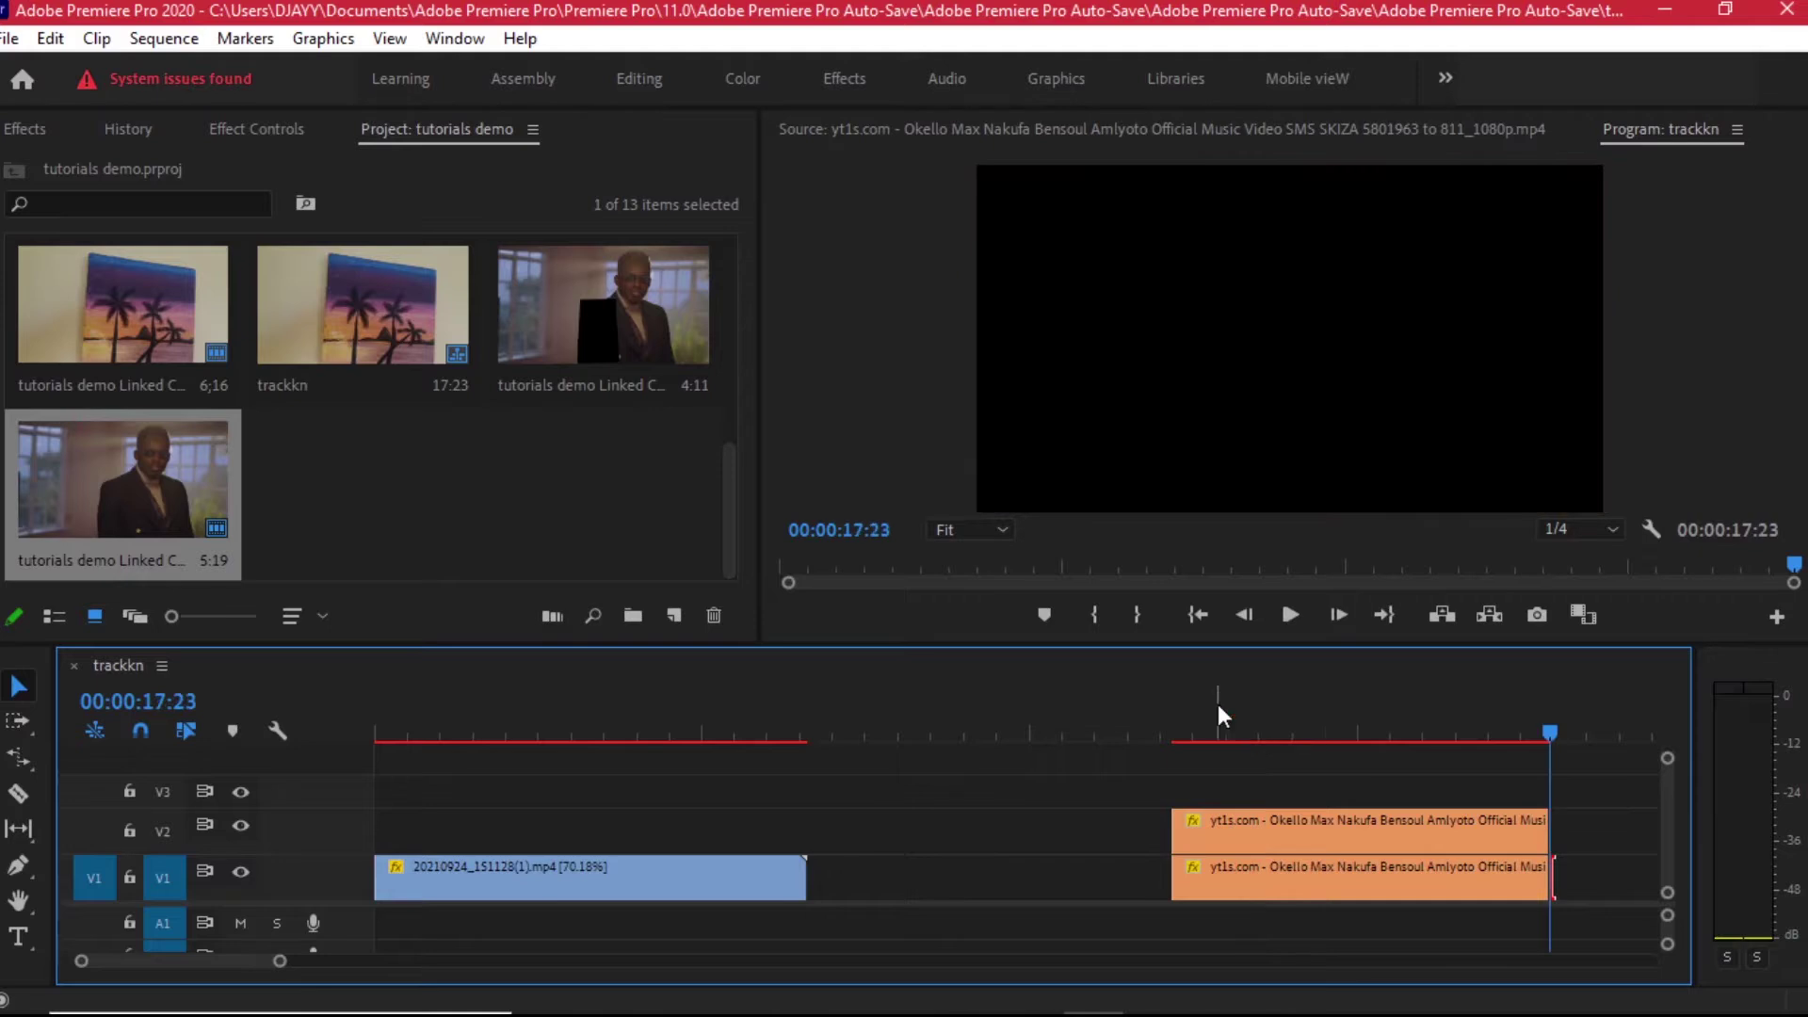
{"action": "left_click_drag", "start_coordinate": [1216, 702], "coordinate": [1255, 716]}
{"action": "left_click", "coordinate": [1324, 817]}
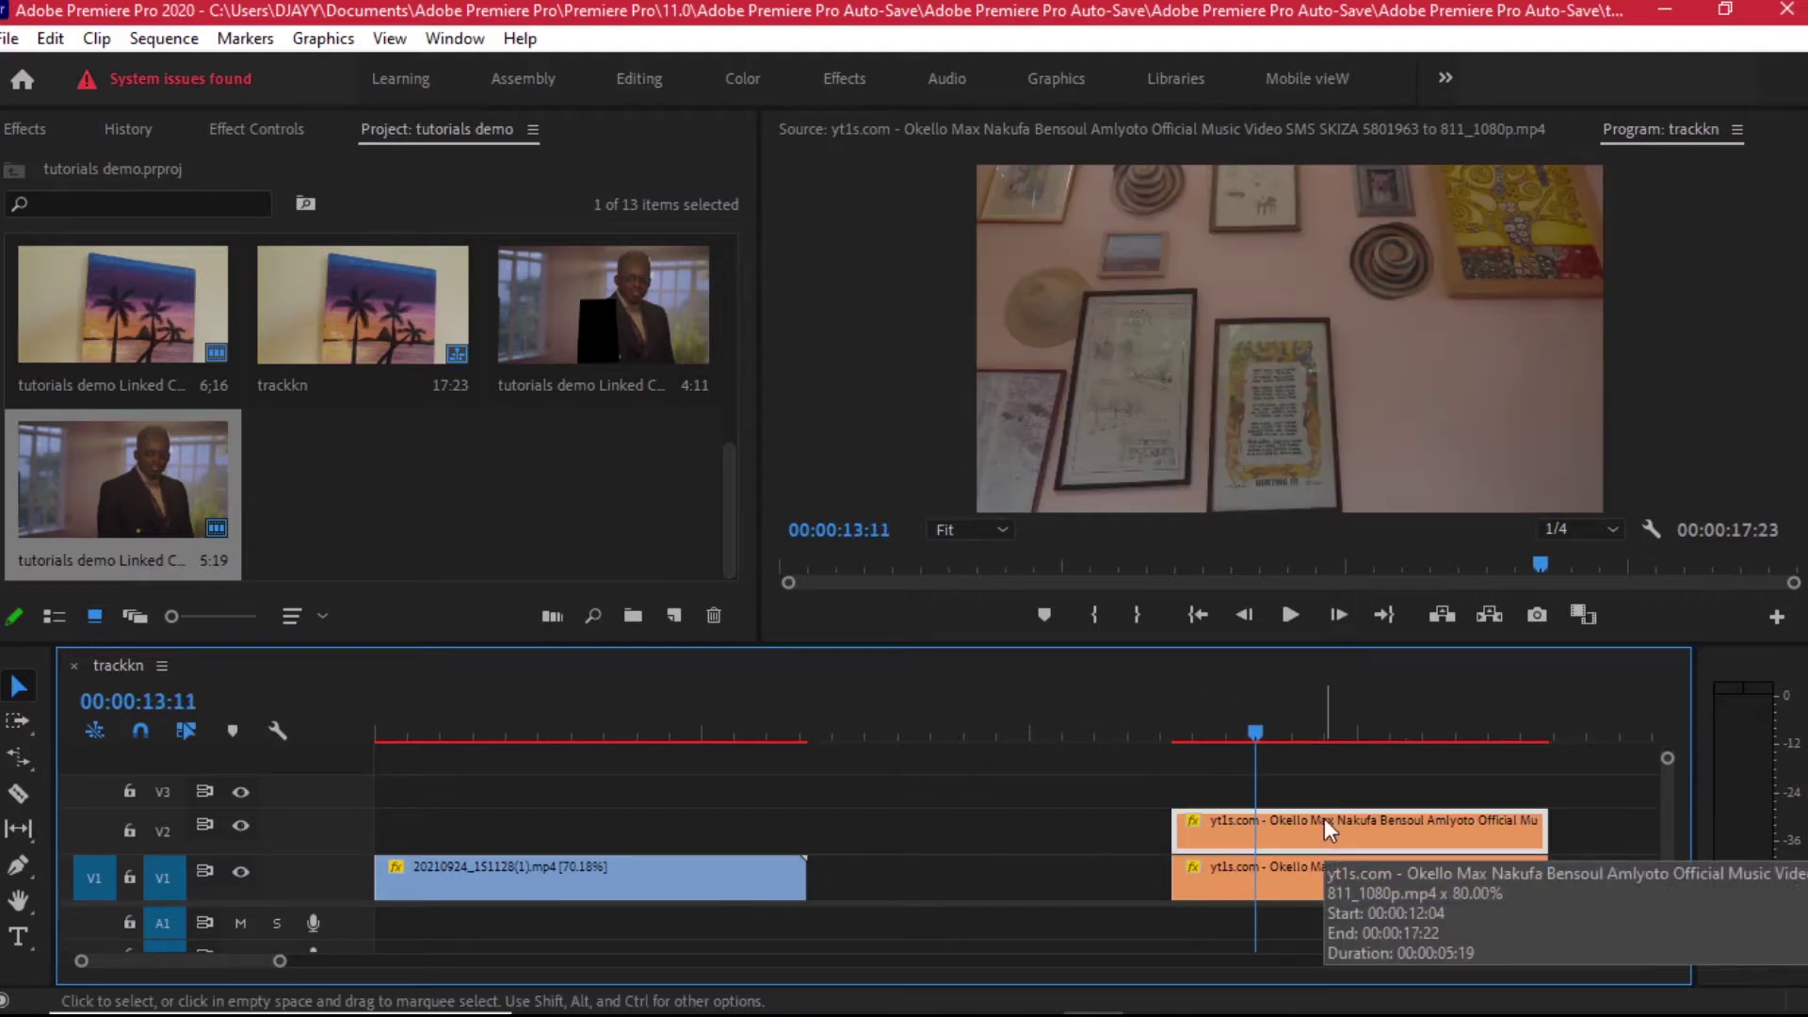
{"action": "key", "text": "ctrl+k"}
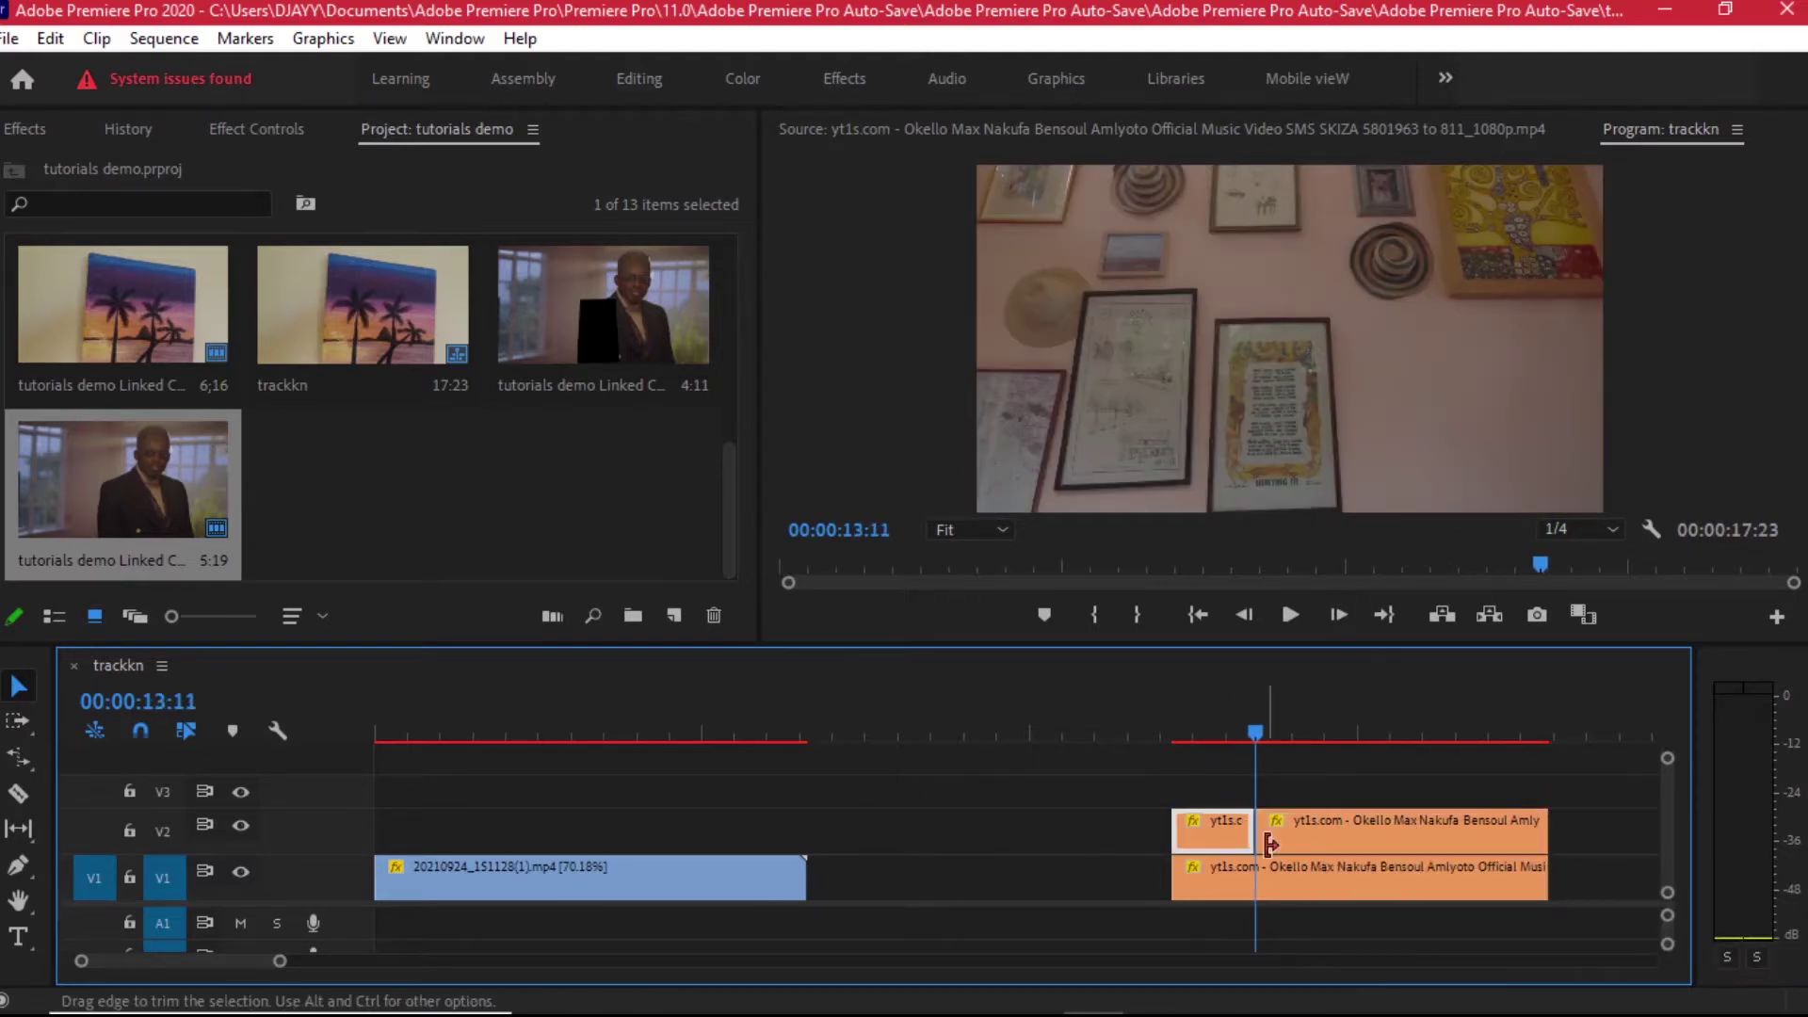
{"action": "key", "text": "ctrl+z"}
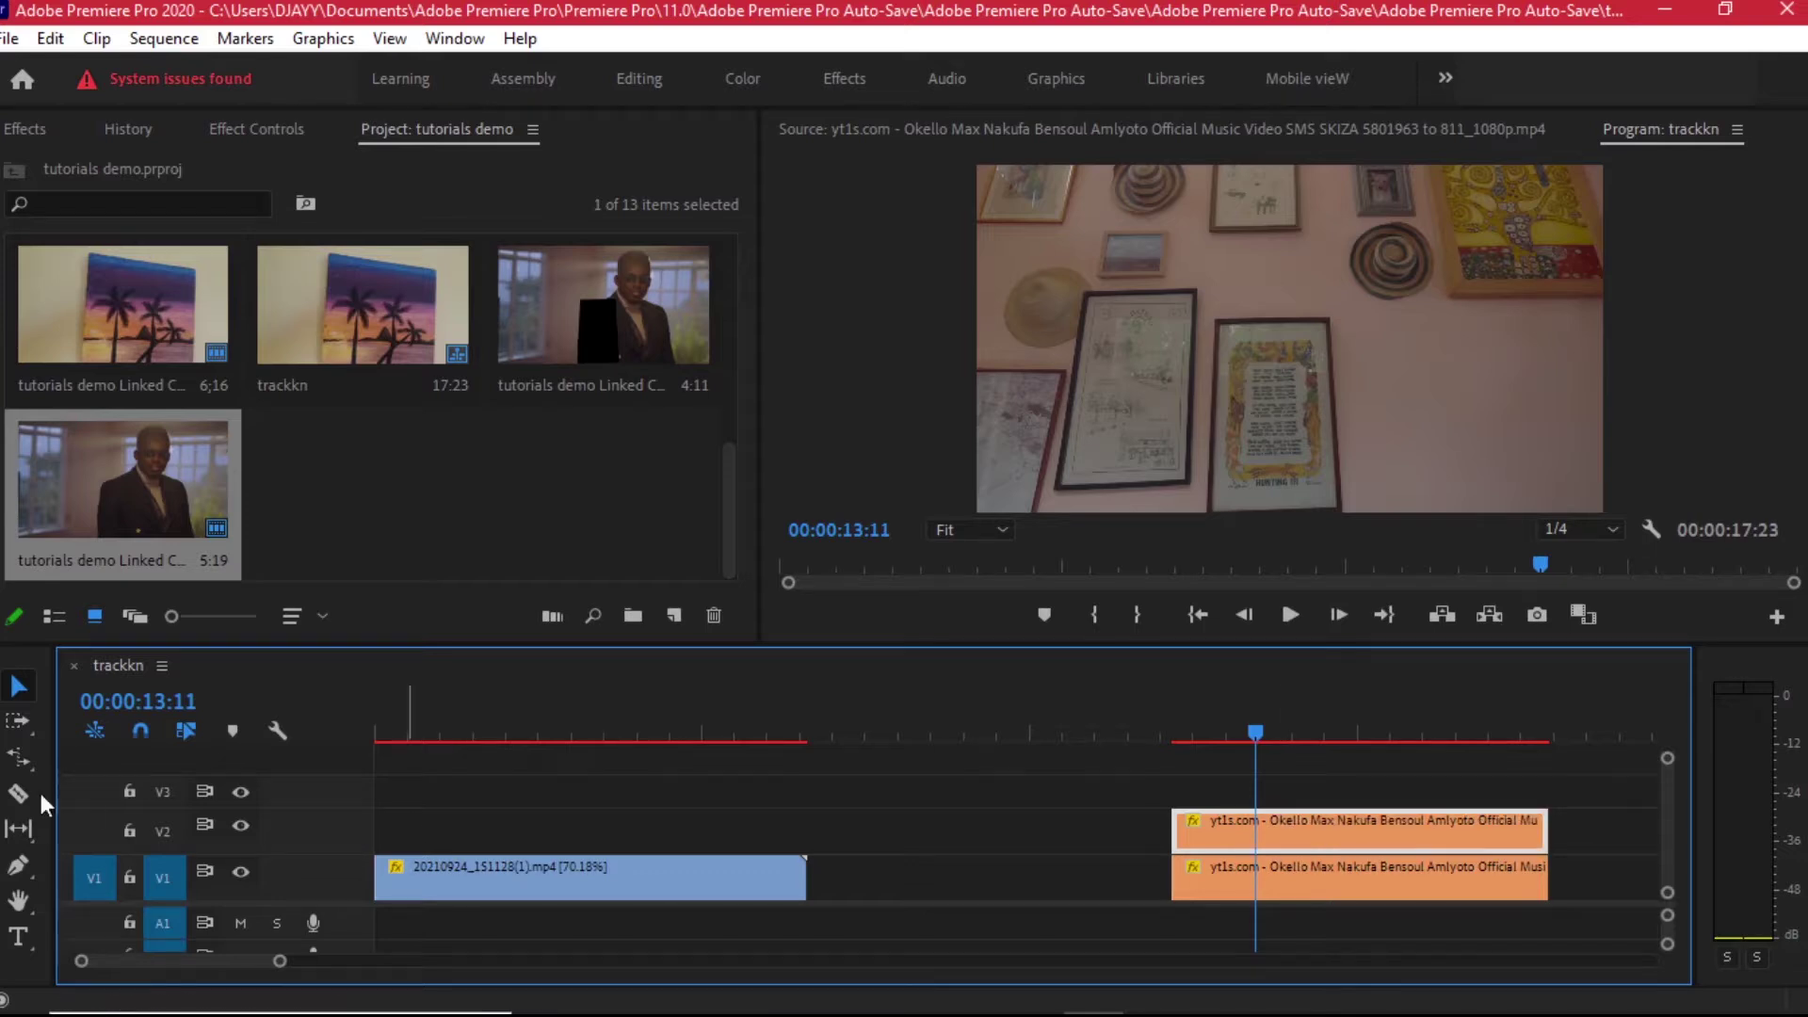
{"action": "left_click", "coordinate": [13, 791]}
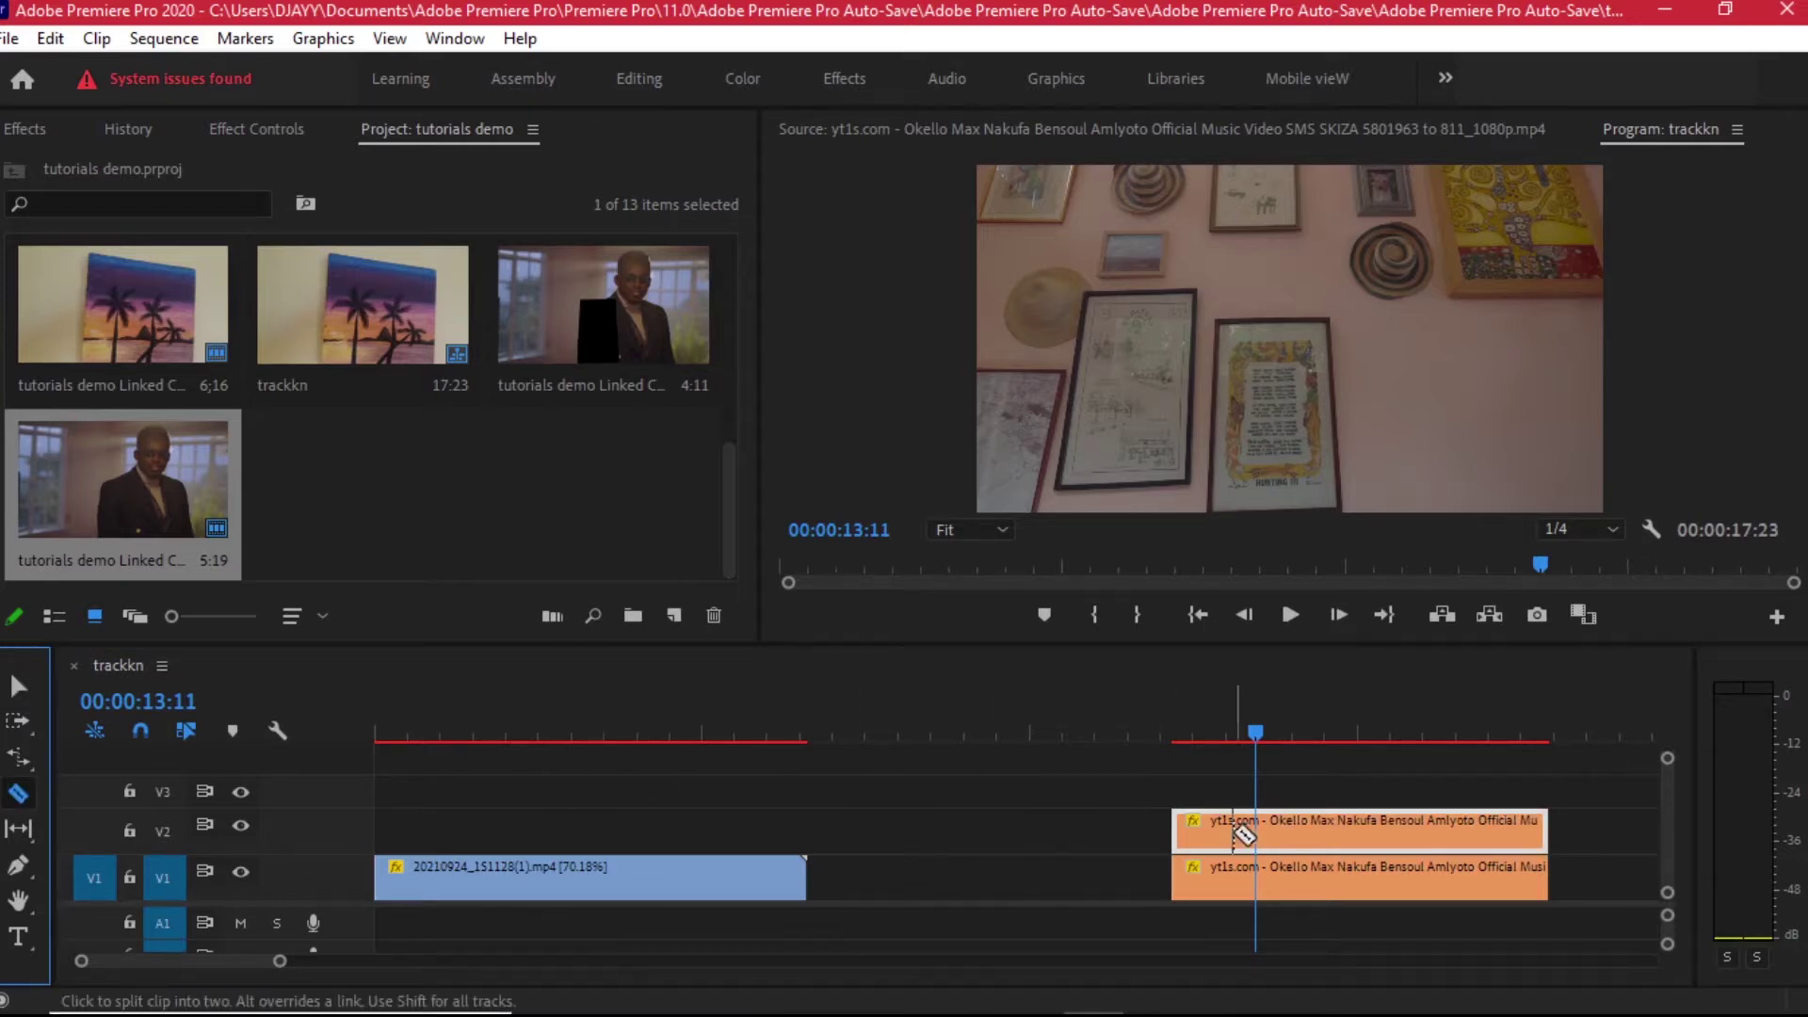
{"action": "left_click", "coordinate": [1255, 830]}
{"action": "key", "text": "v"}
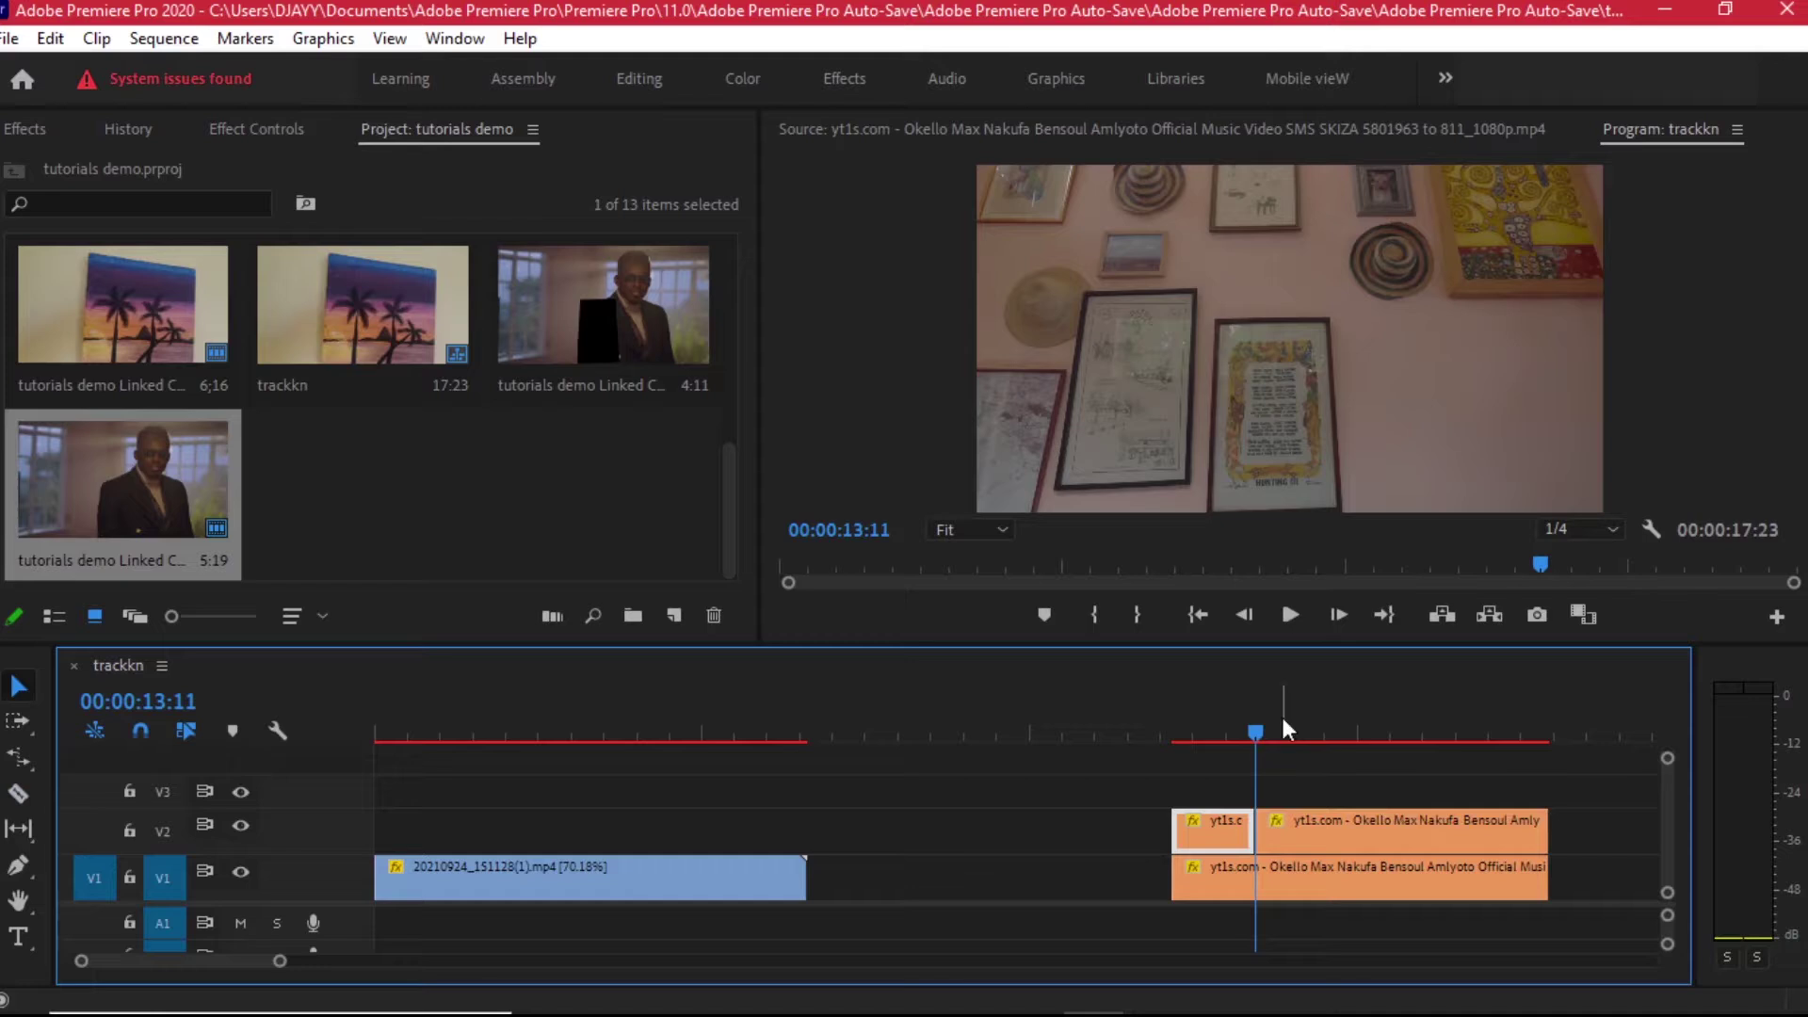
Step: Split the V2 clip again at 00:00:15:12, at the end of the picture-wall shot
{"action": "left_click", "coordinate": [1266, 725]}
{"action": "left_click_drag", "start_coordinate": [1268, 721], "coordinate": [1414, 725]}
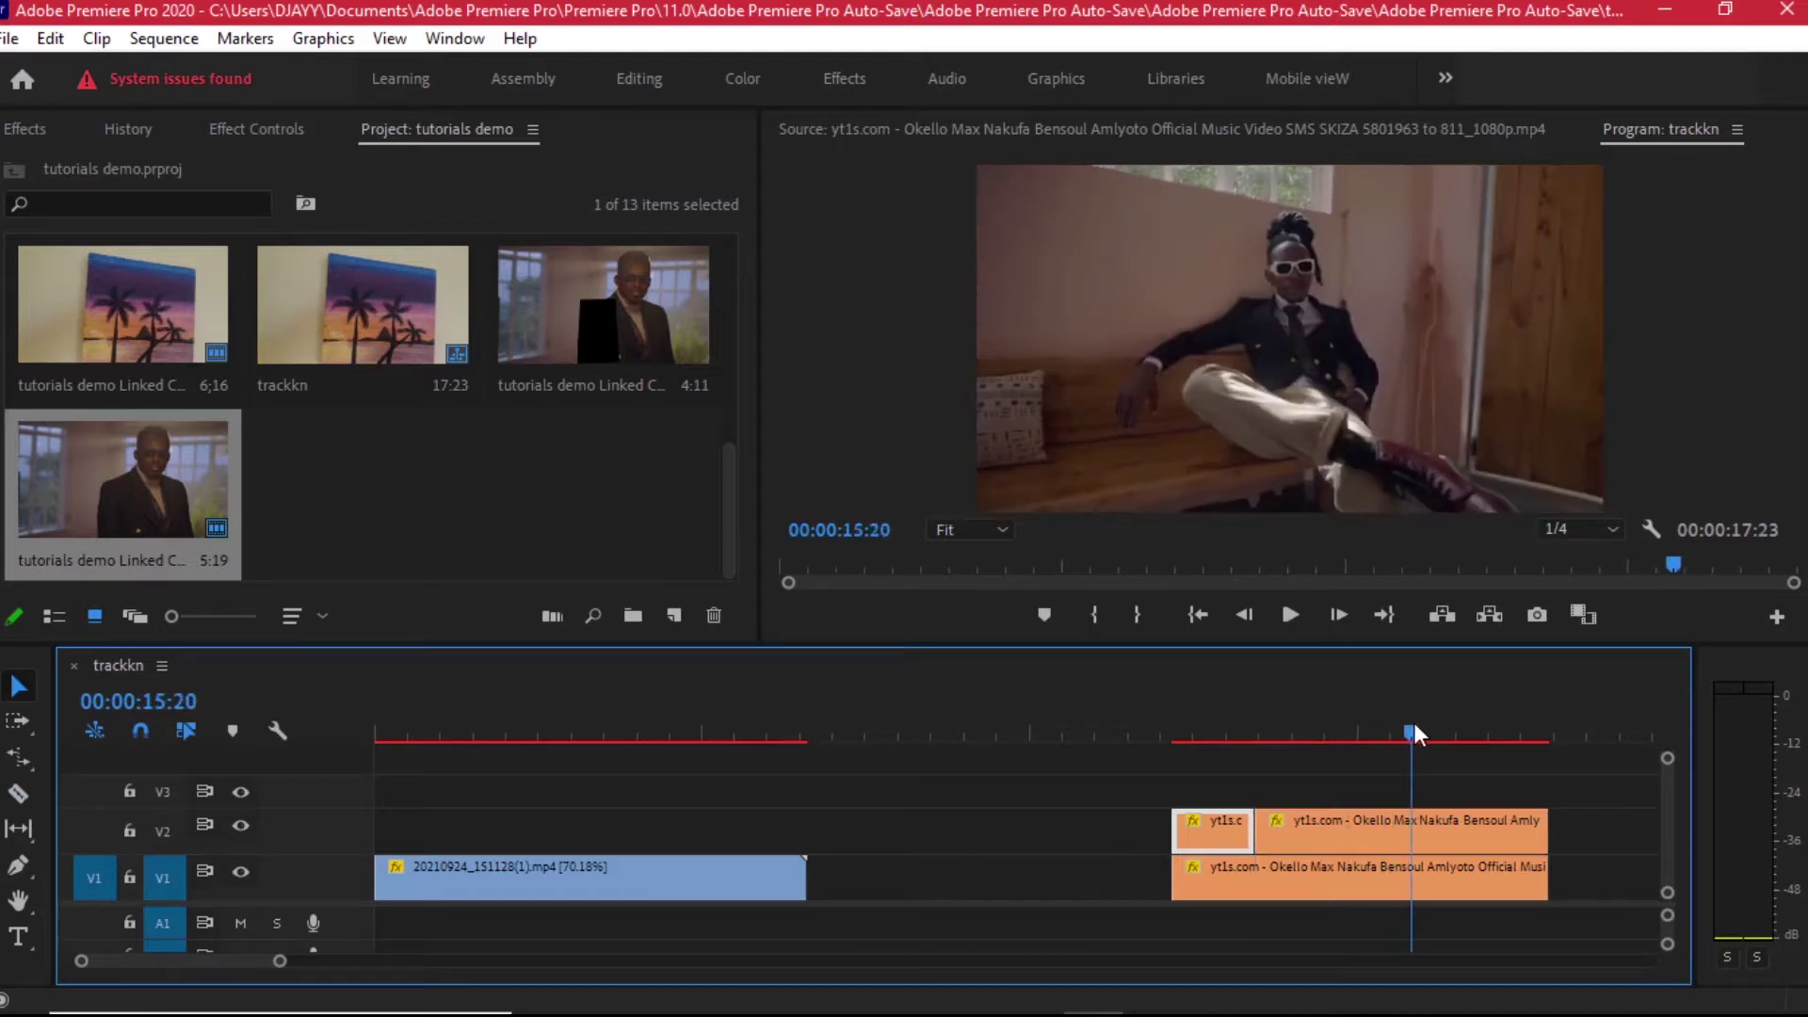
{"action": "key", "text": "Left"}
{"action": "key", "text": "Left"}
{"action": "key", "text": "Left"}
{"action": "key", "text": "Left"}
{"action": "key", "text": "Left"}
{"action": "key", "text": "Left"}
{"action": "key", "text": "Left"}
{"action": "key", "text": "Left"}
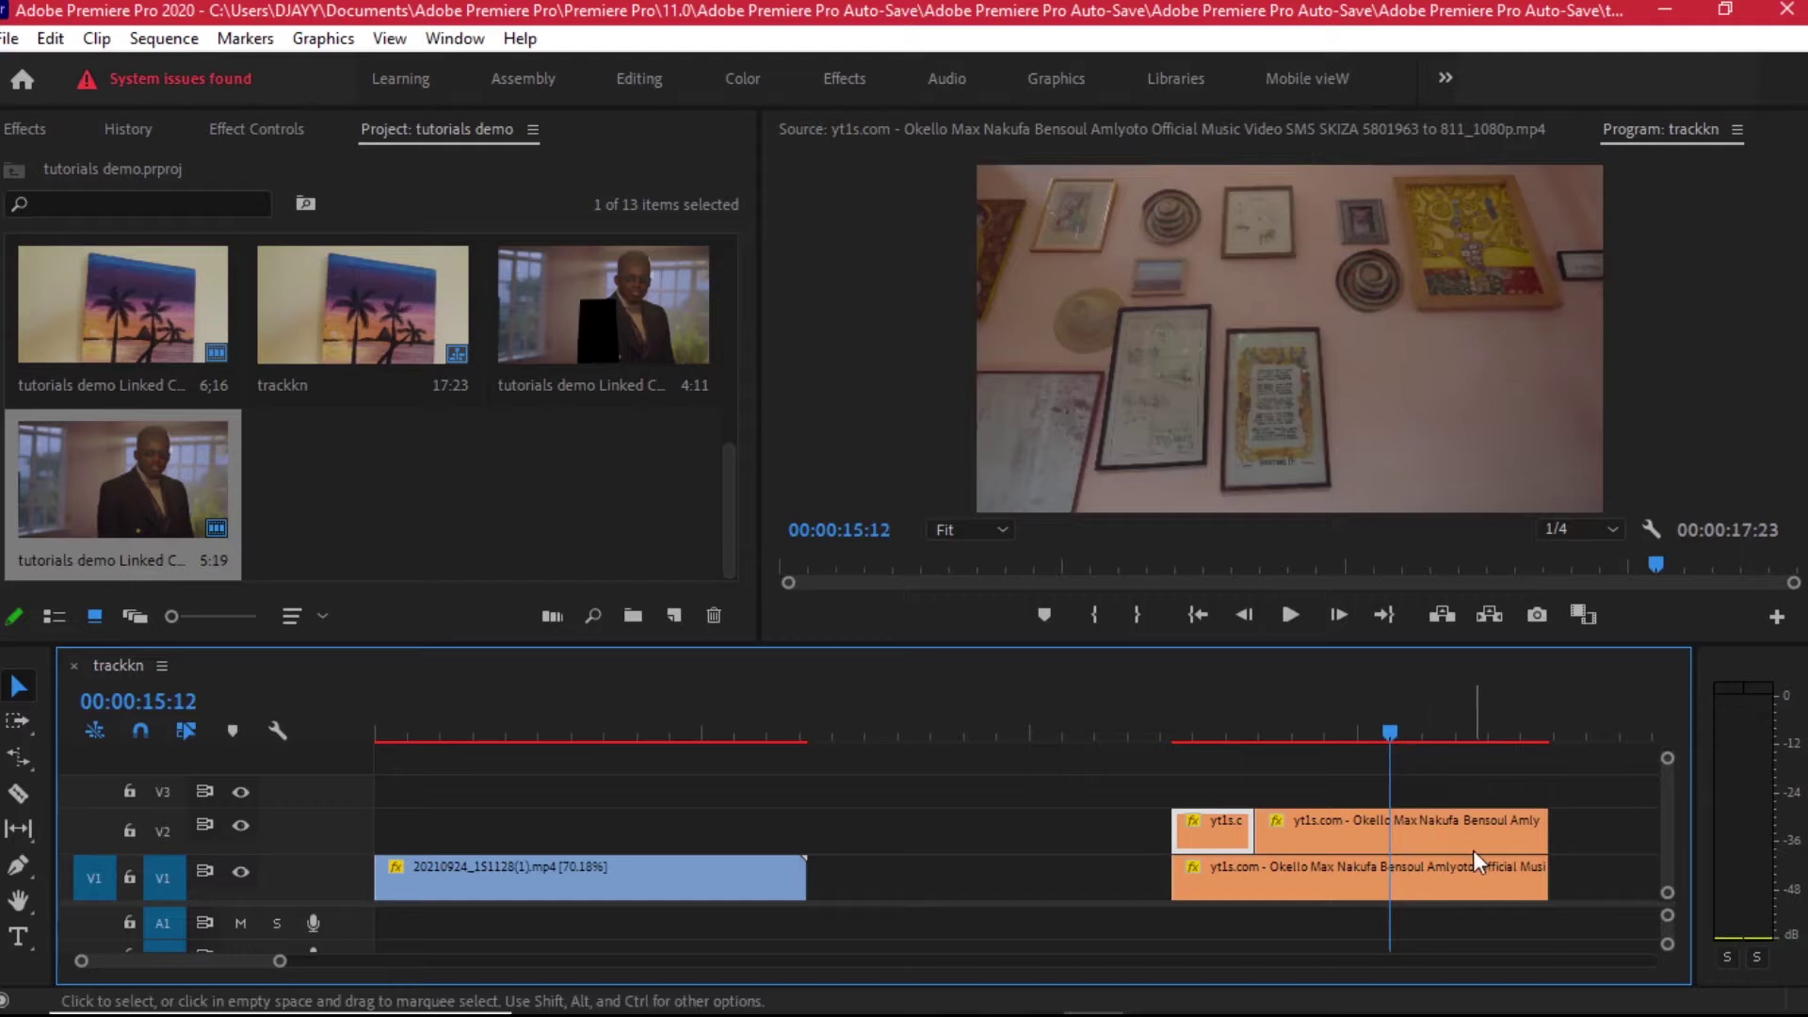
{"action": "left_click", "coordinate": [1477, 838]}
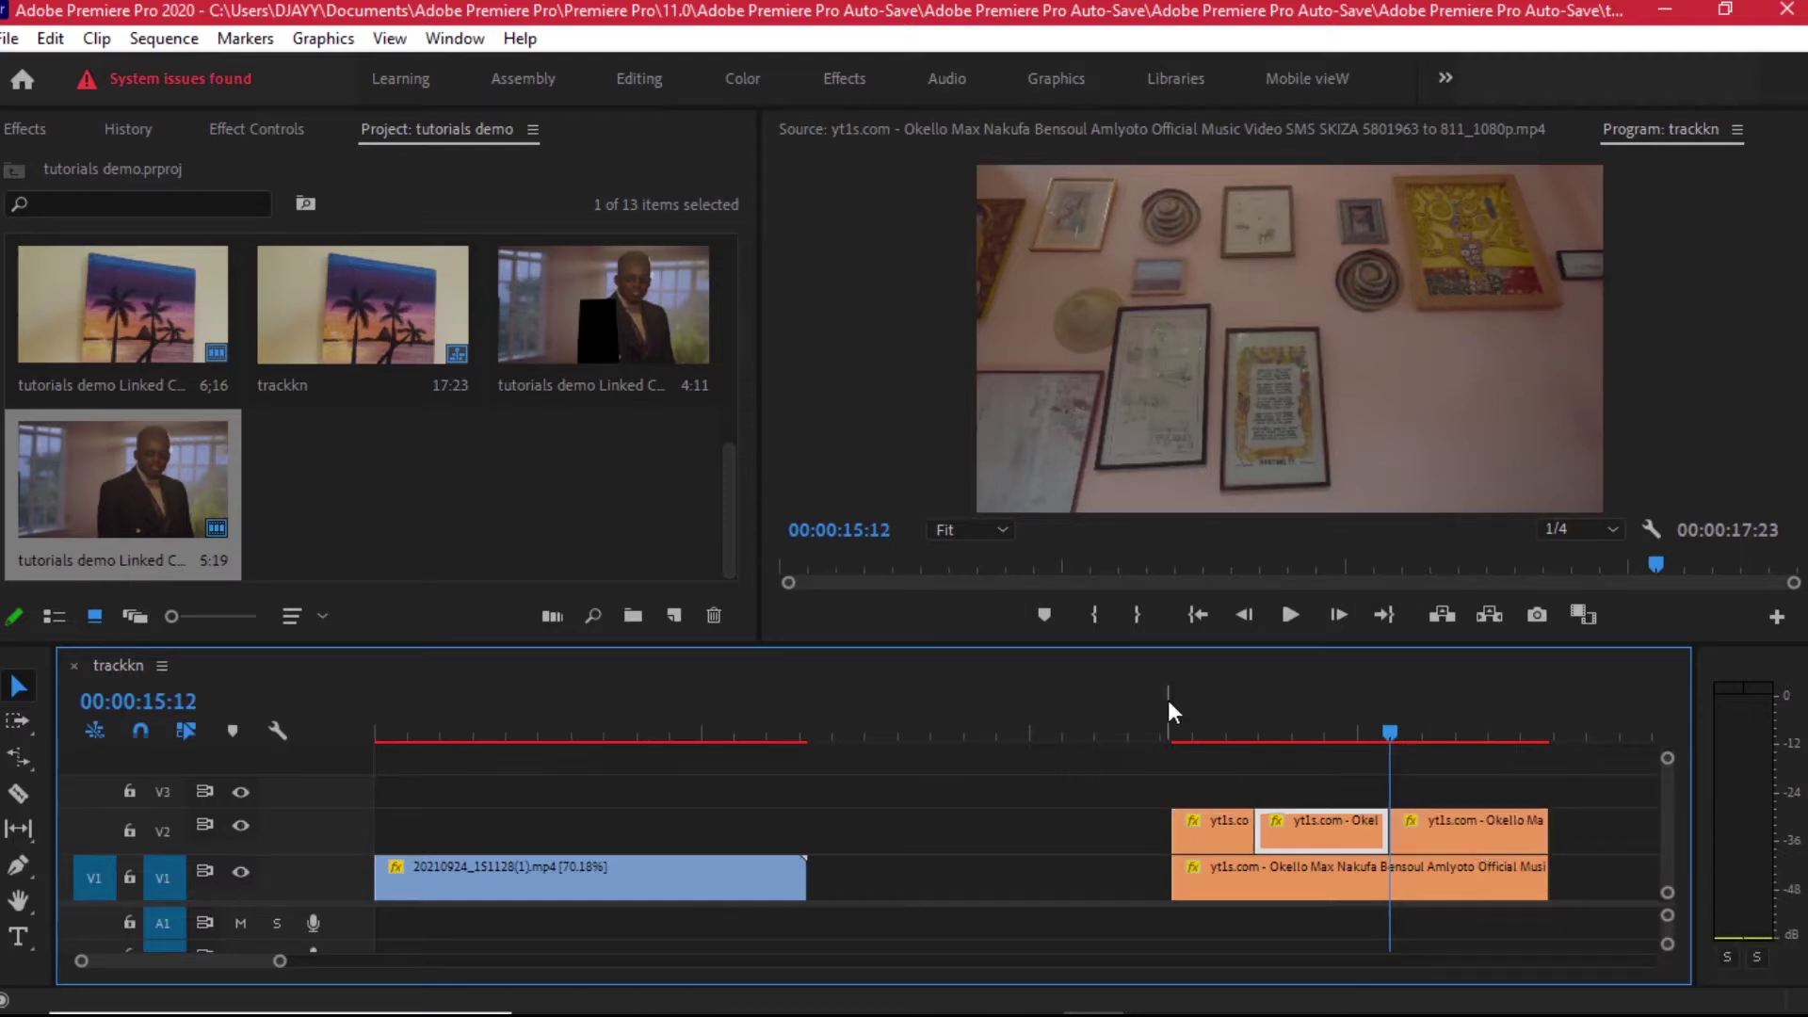
{"action": "key", "text": "ctrl+k"}
Step: Replace the middle V2 segment with an After Effects composition and switch to After Effects
{"action": "left_click", "coordinate": [1337, 822]}
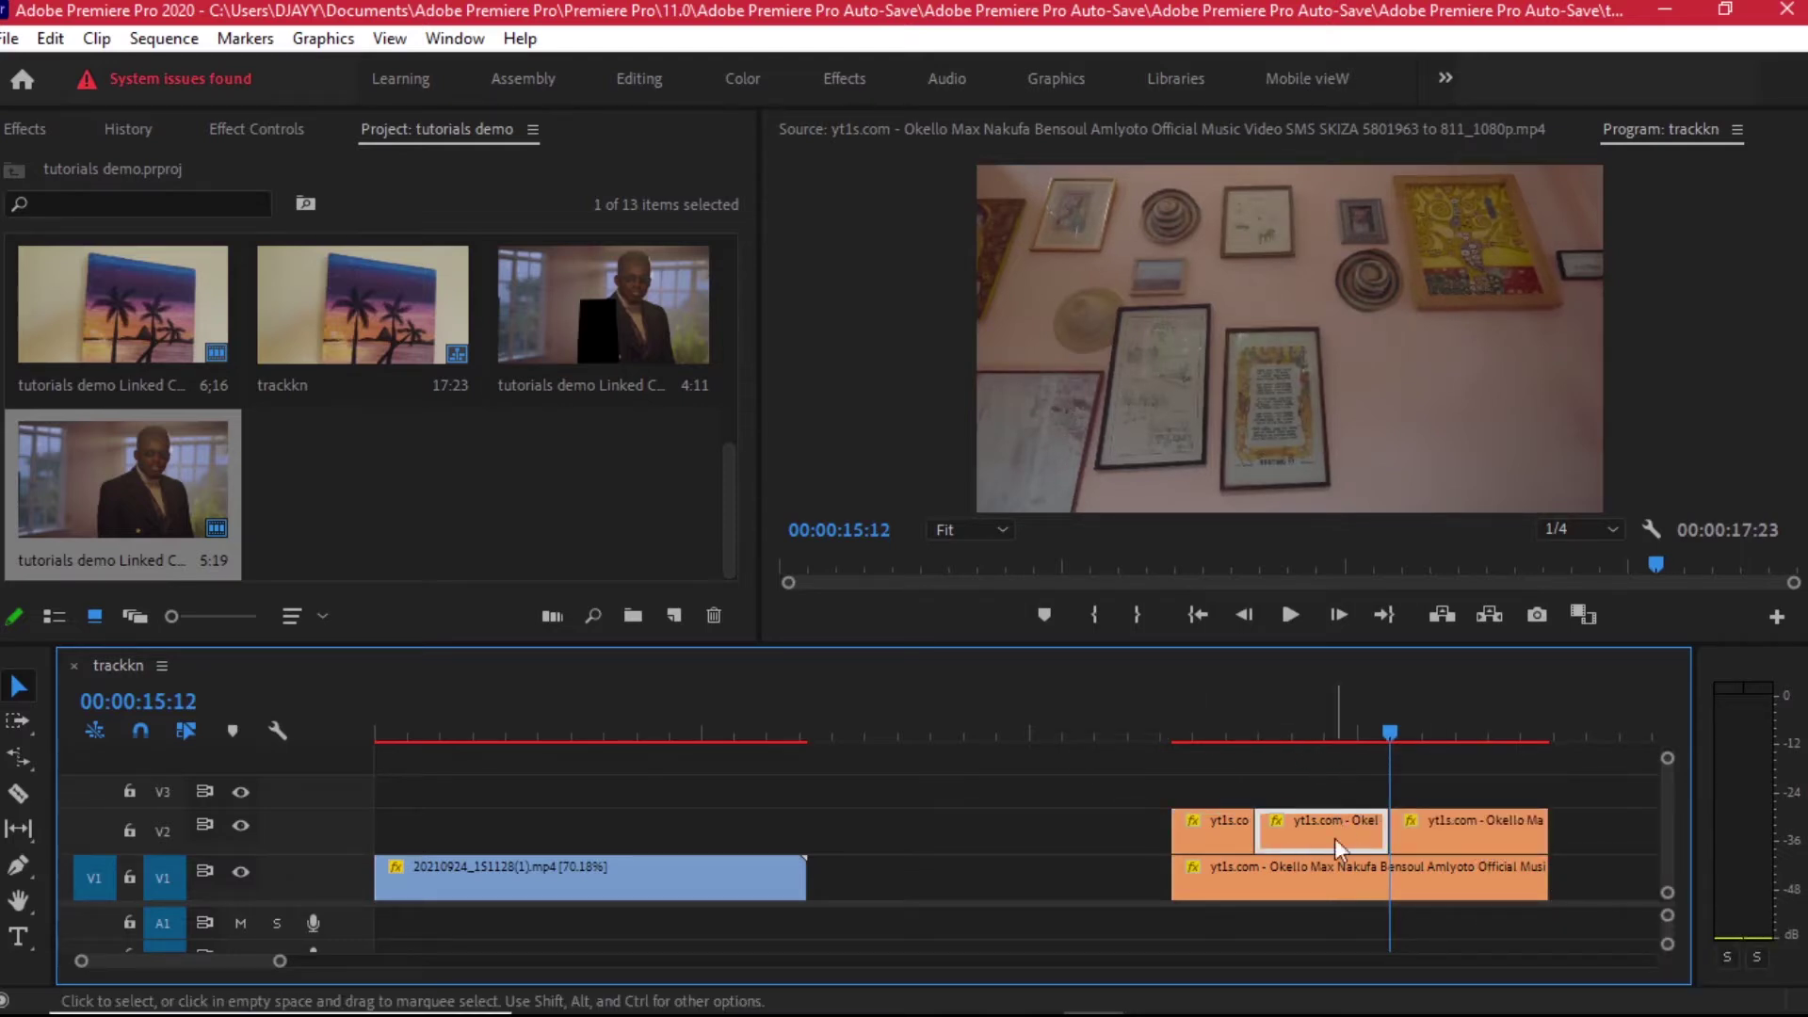
{"action": "right_click", "coordinate": [1330, 845]}
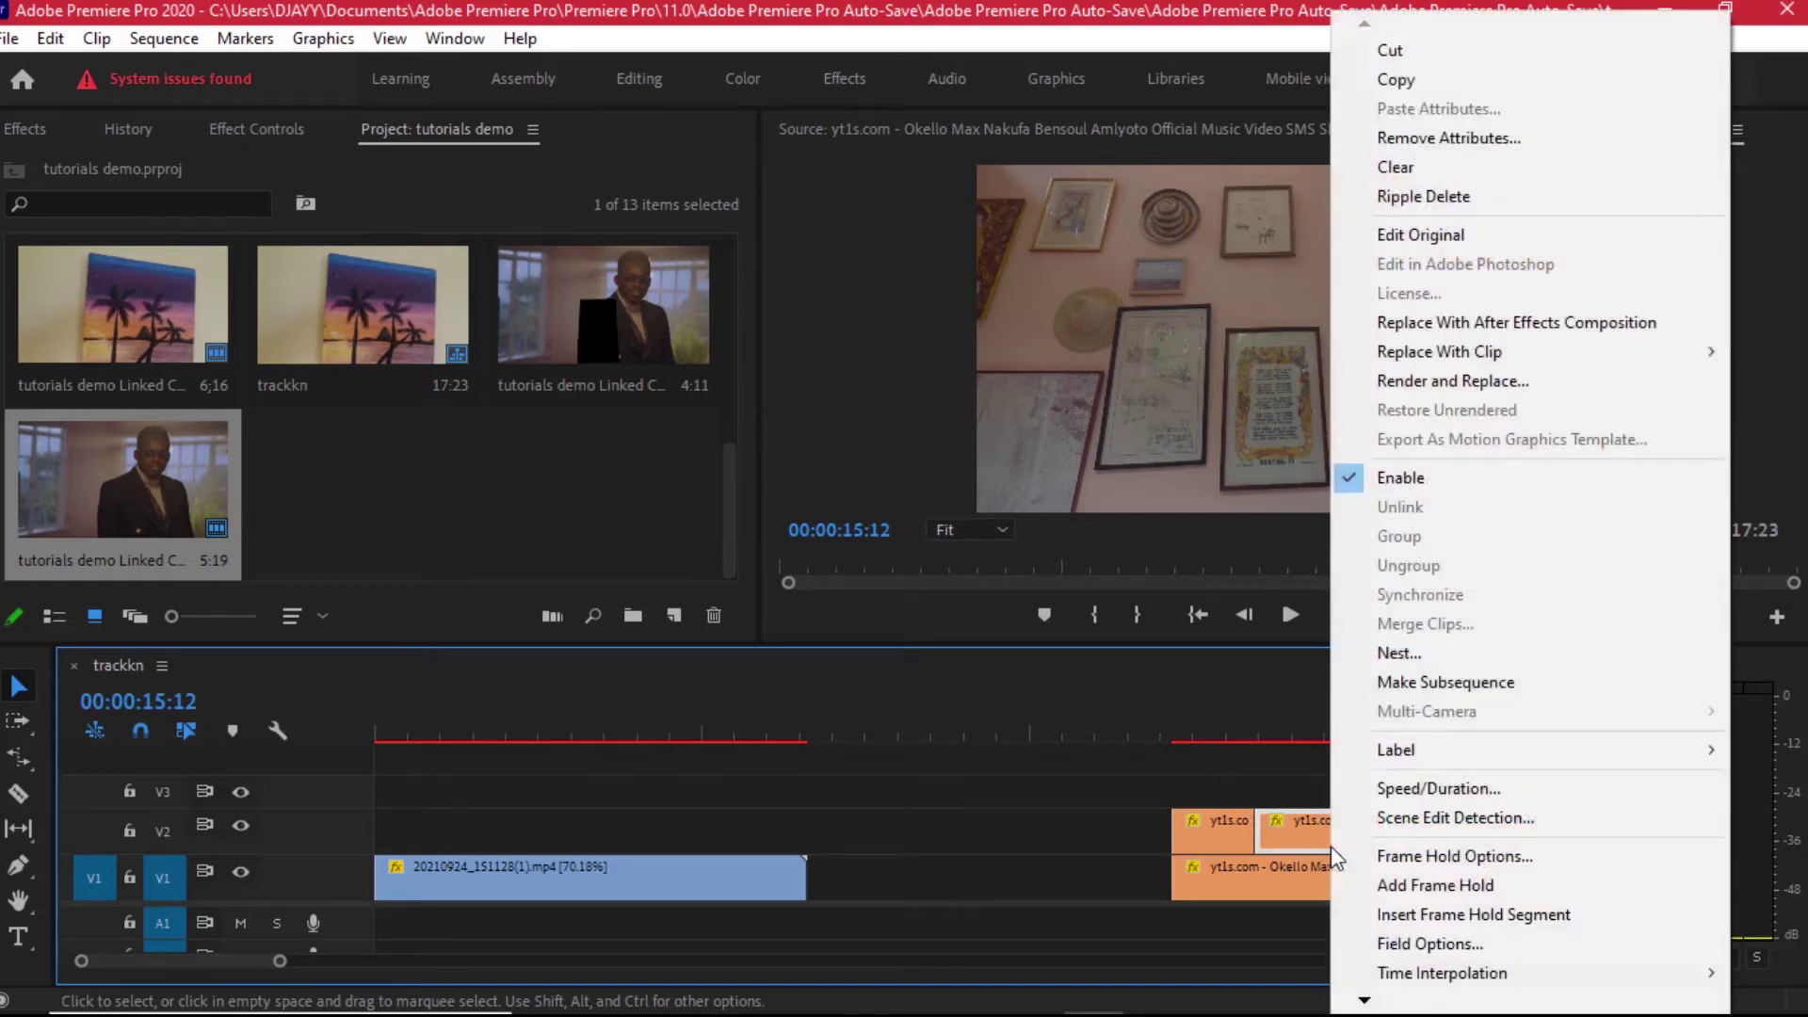
{"action": "mouse_move", "coordinate": [1490, 353]}
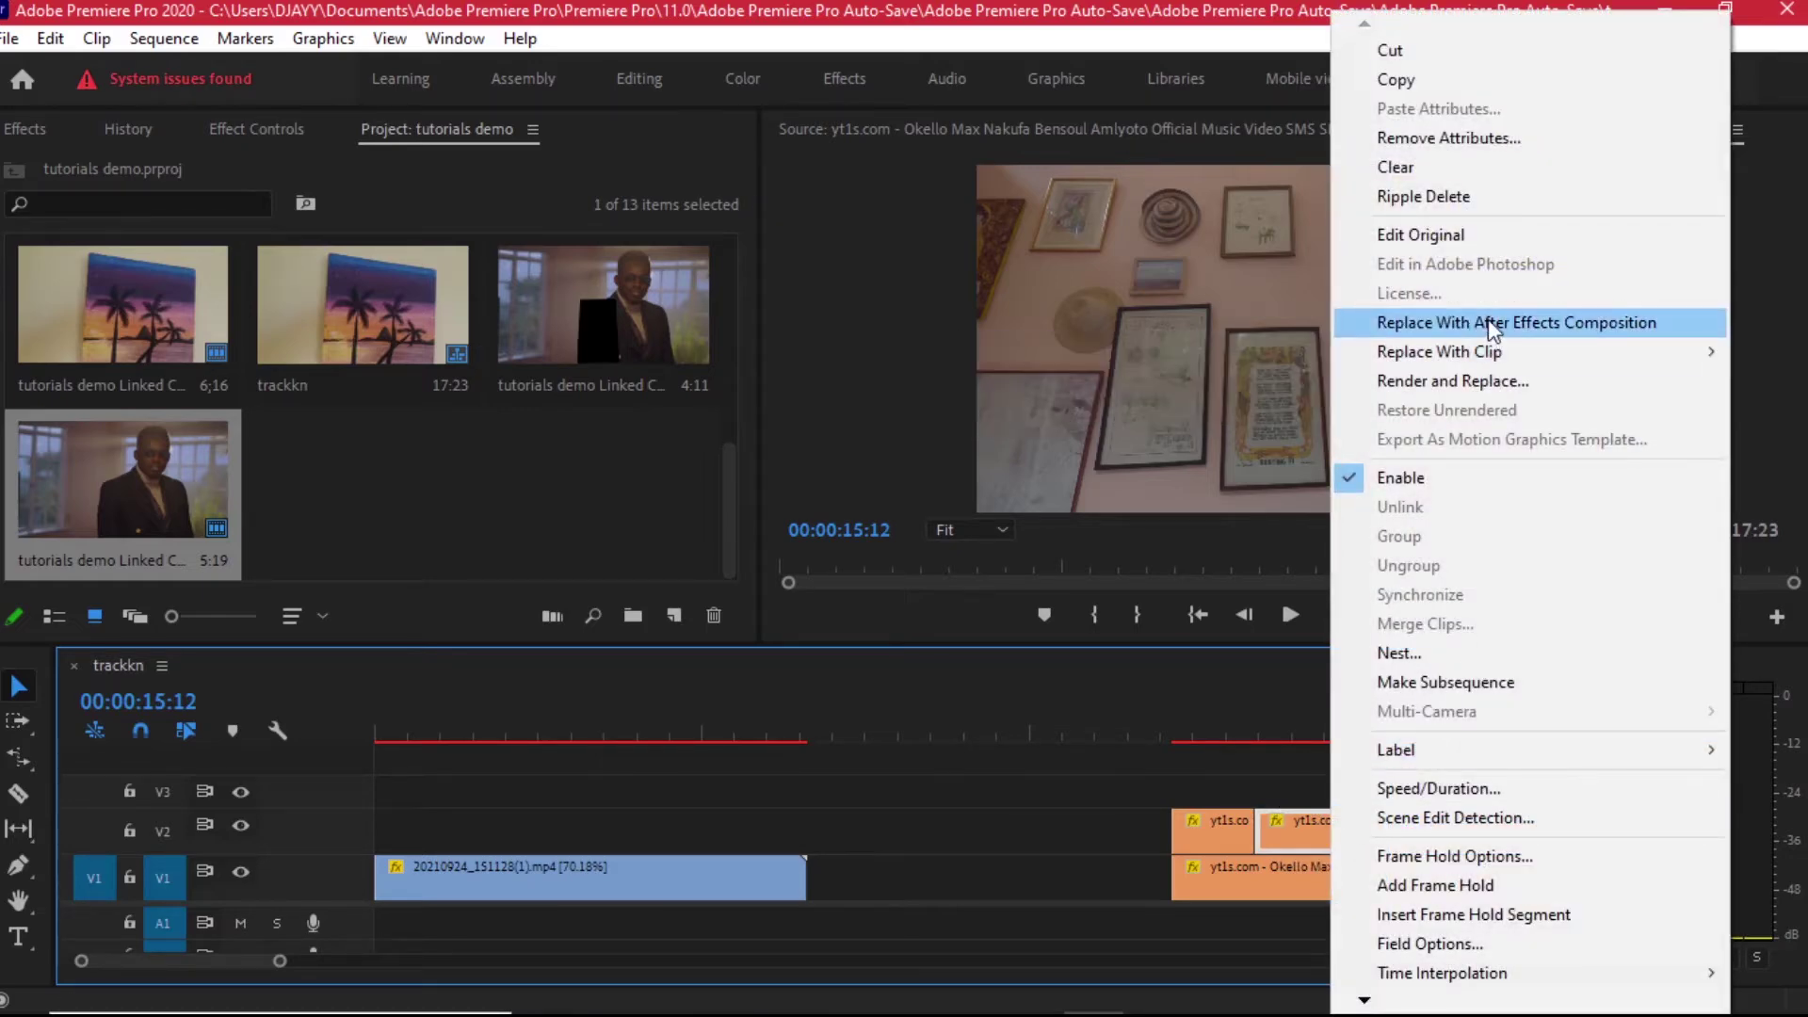
{"action": "left_click", "coordinate": [1228, 768]}
{"action": "left_click_drag", "start_coordinate": [1183, 712], "coordinate": [1494, 712]}
{"action": "left_click", "coordinate": [1035, 984]}
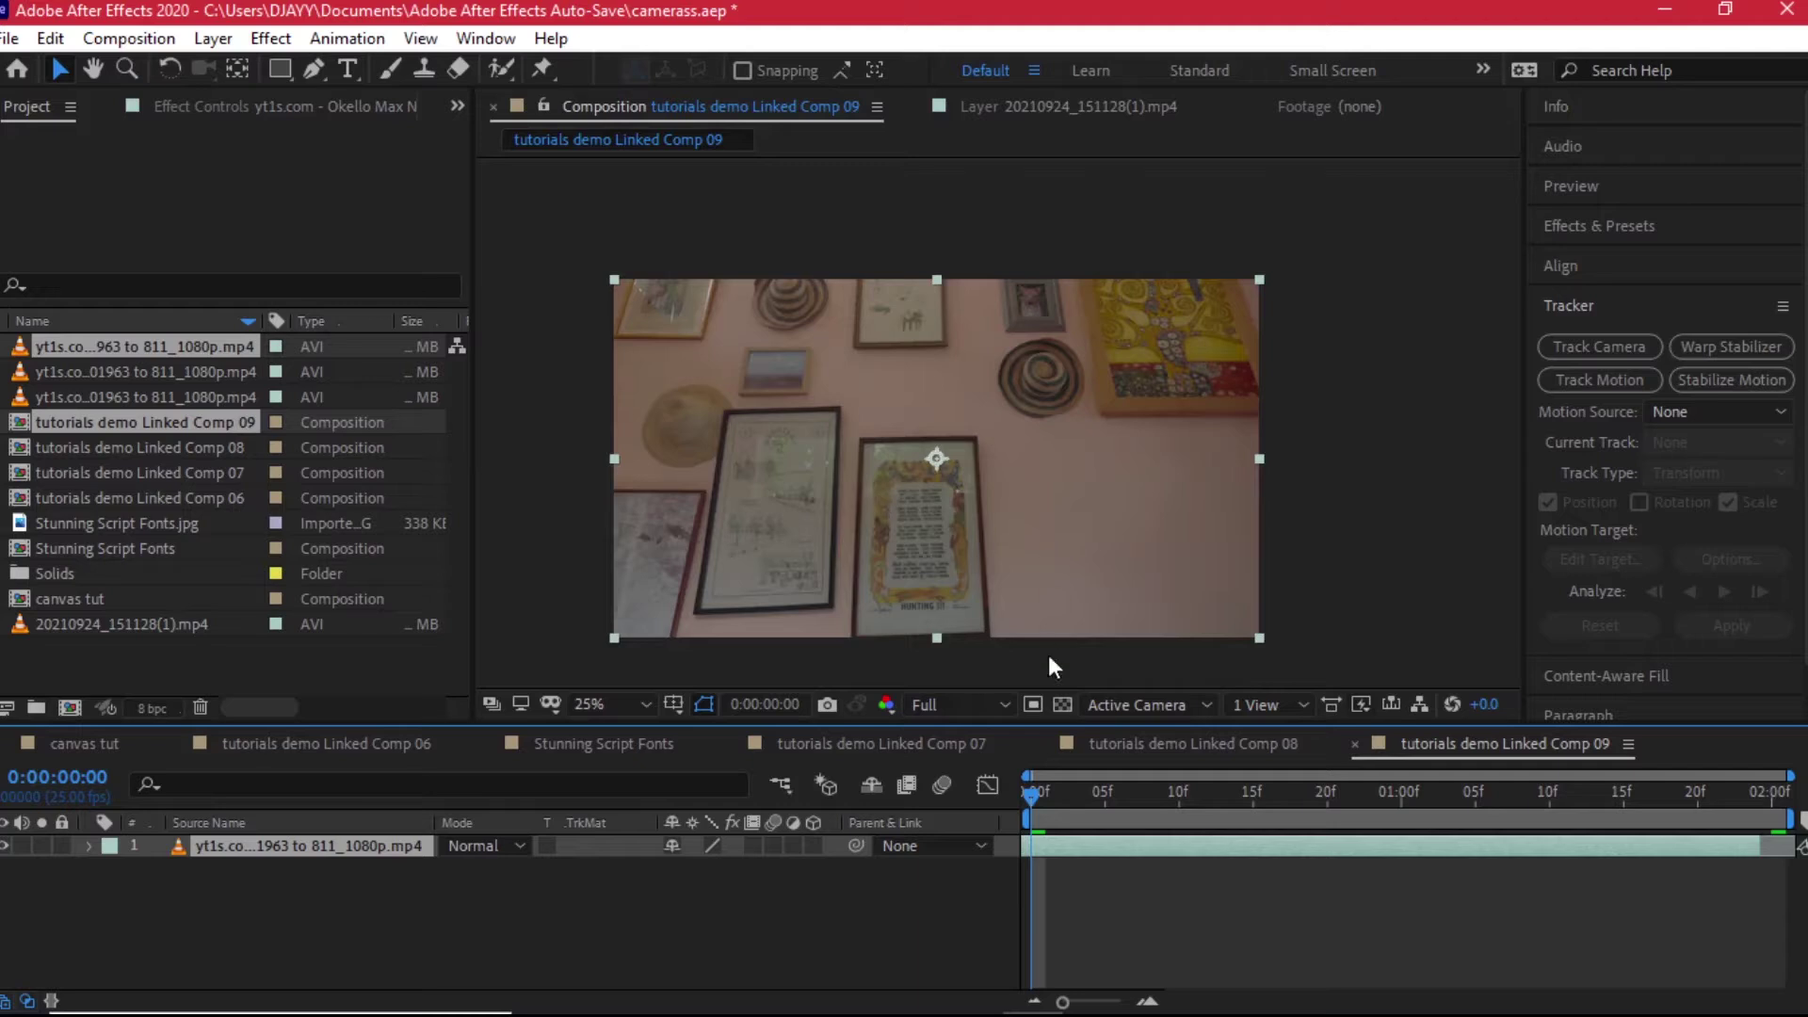
Step: Preview the wall shot across the new composition's timeline and duplicate its footage layer
{"action": "left_click_drag", "start_coordinate": [1036, 795], "coordinate": [1638, 797]}
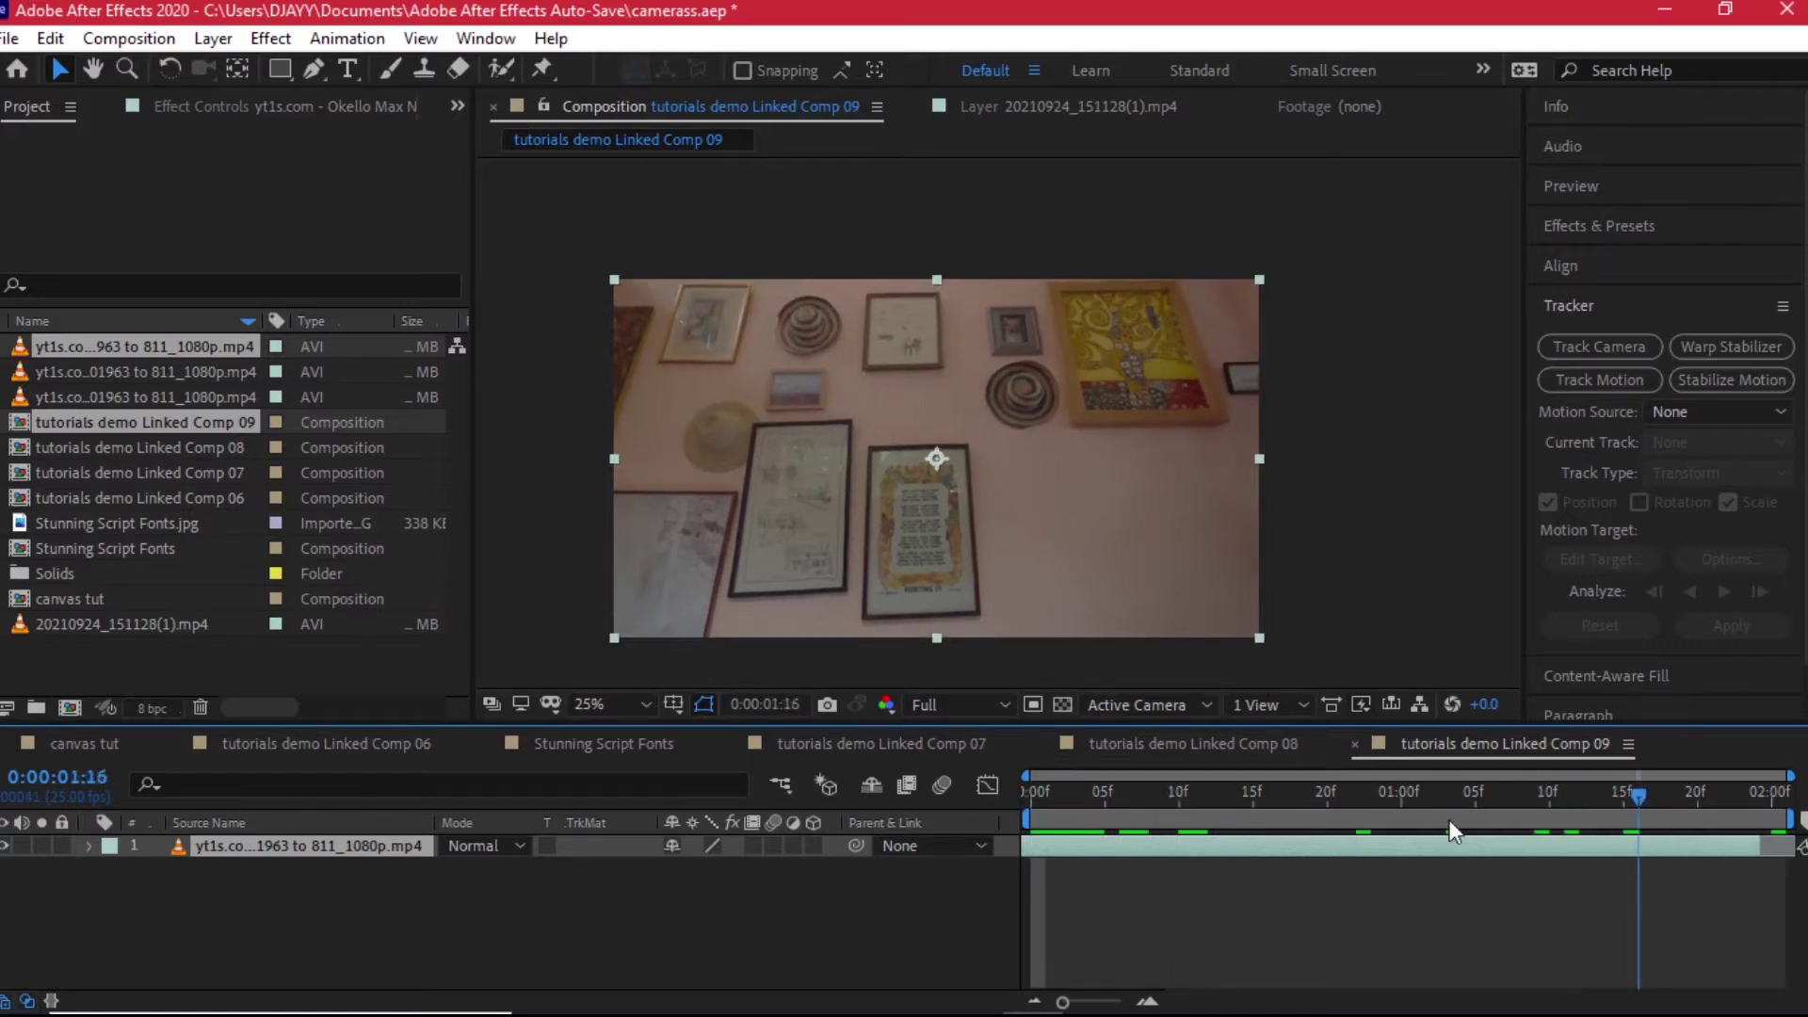
{"action": "left_click", "coordinate": [1047, 802]}
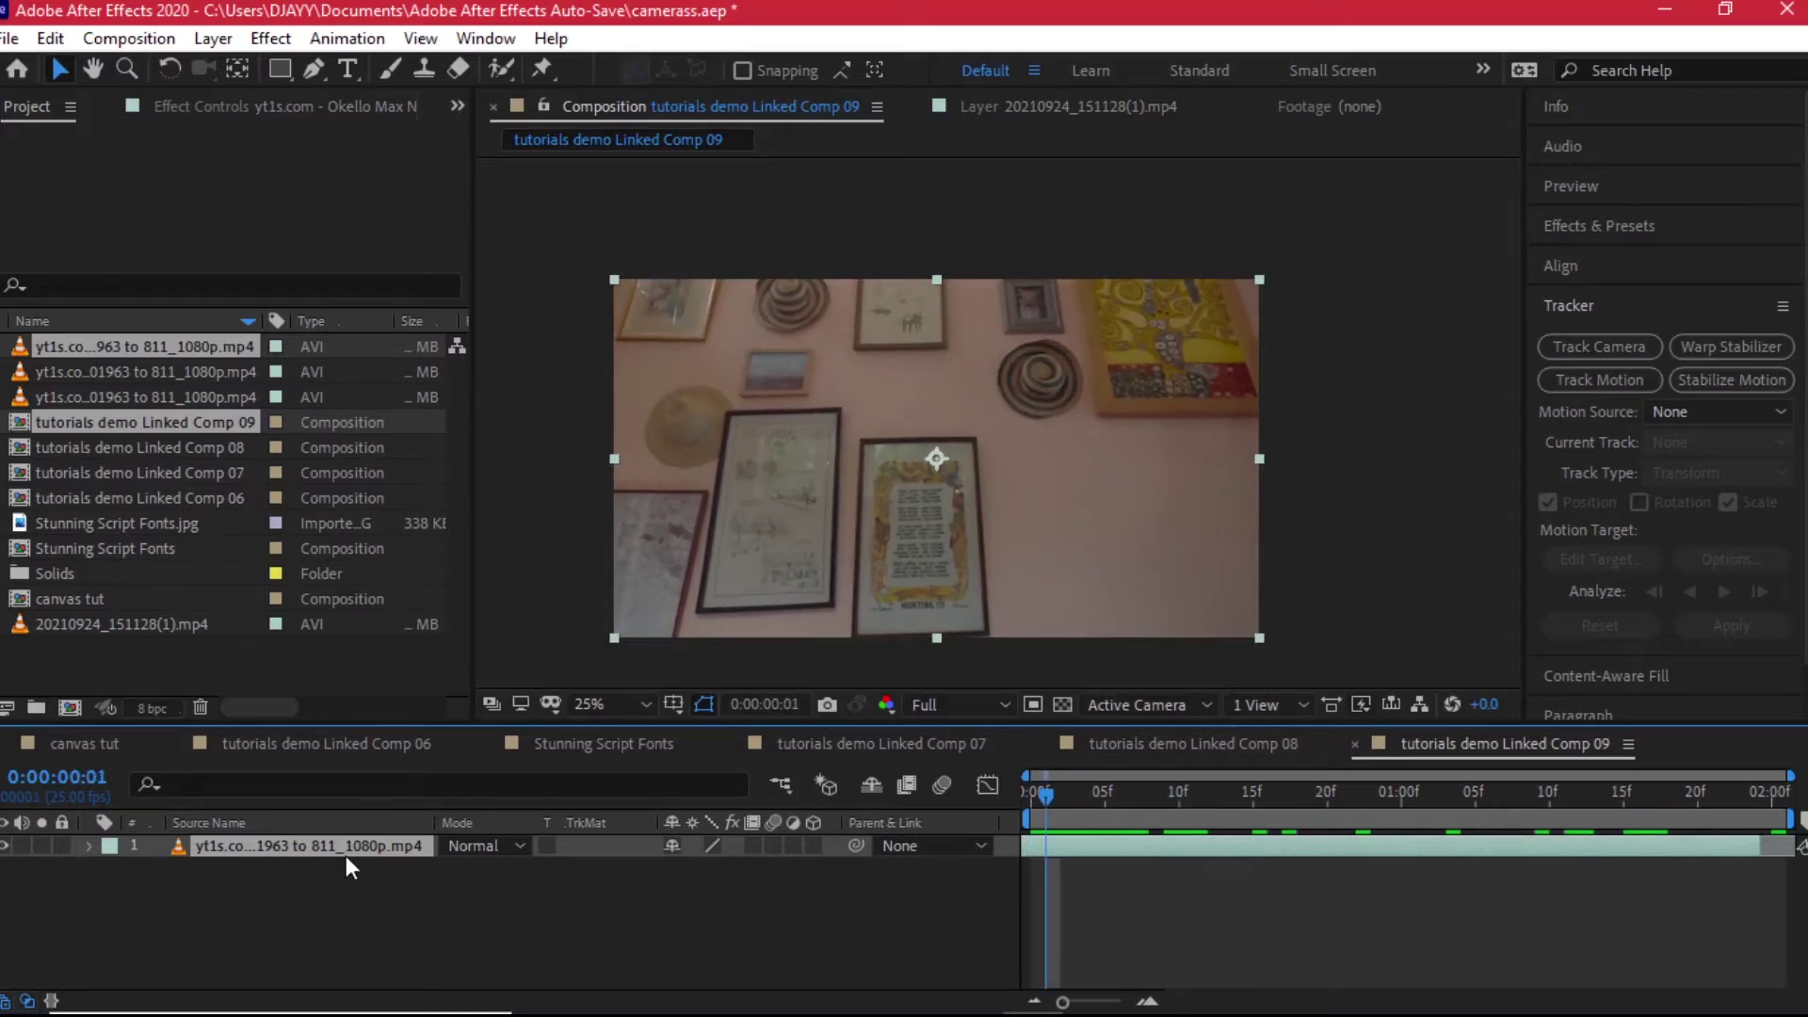
{"action": "key", "text": "ctrl+d"}
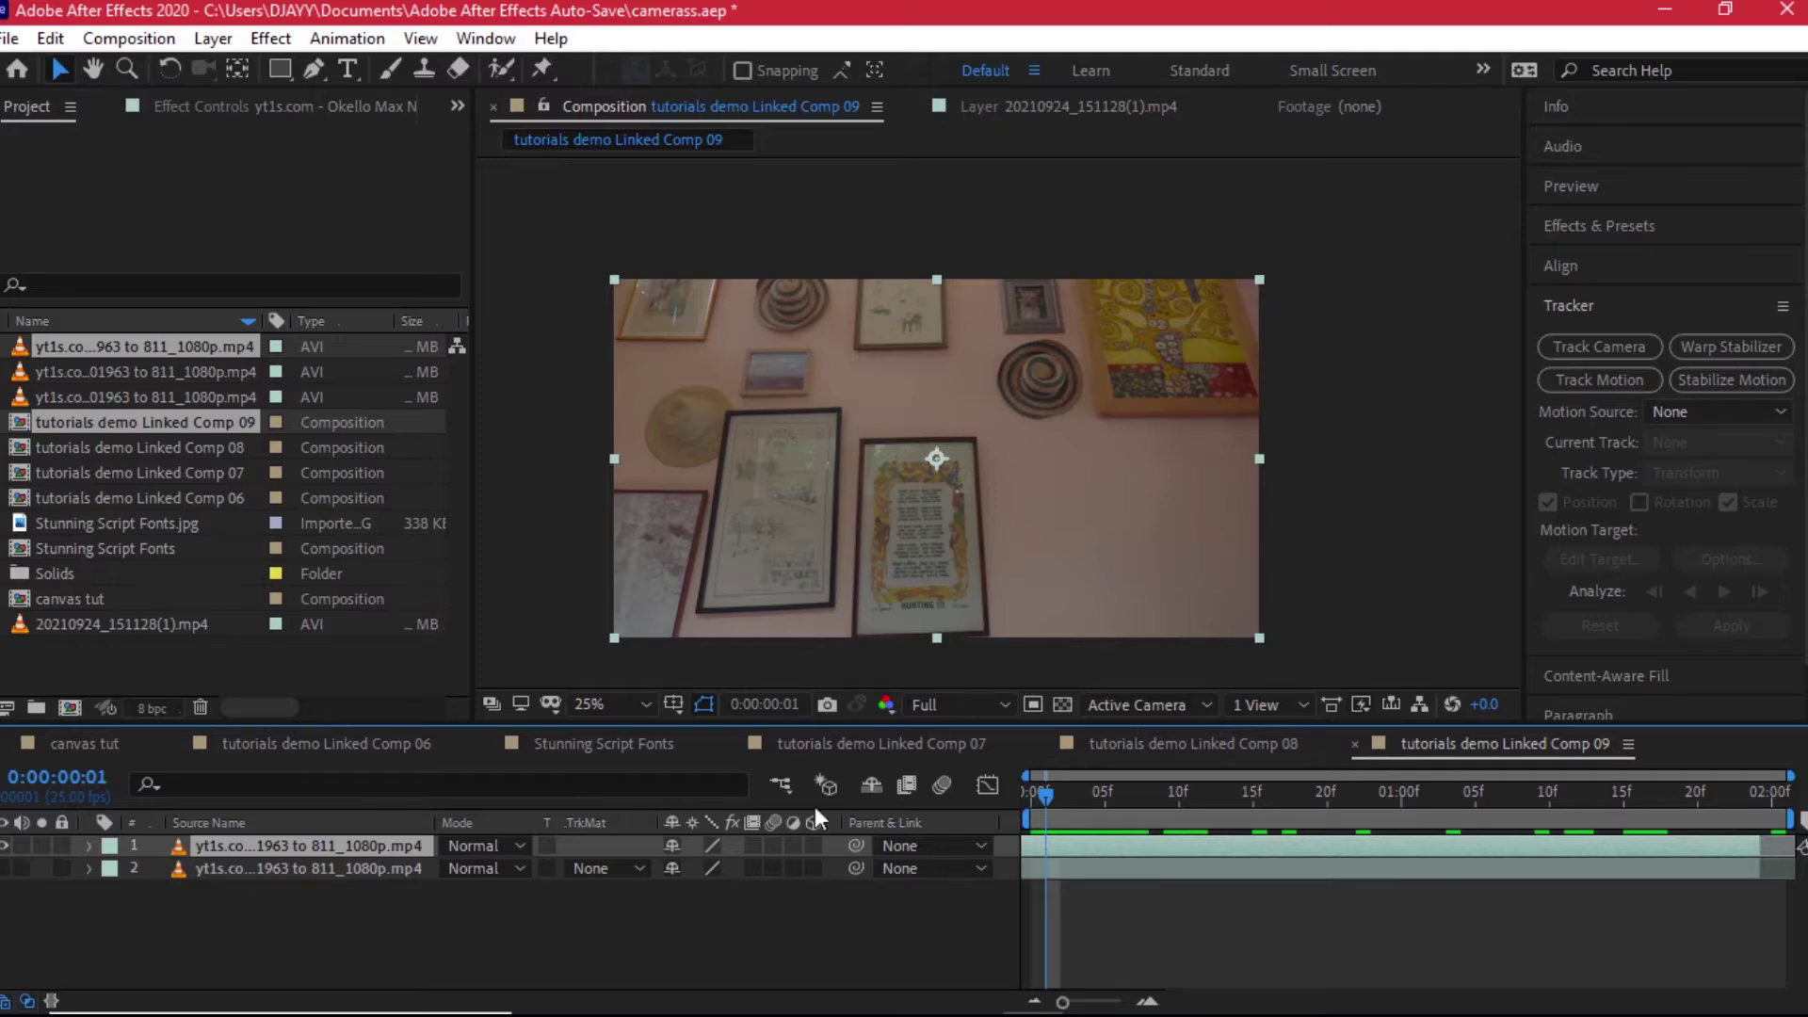
Step: At the first frame, draw a closed four-point Pen mask on the top footage layer along the inner edge of the HUNTING !!! poster's frame
{"action": "left_click", "coordinate": [1025, 805]}
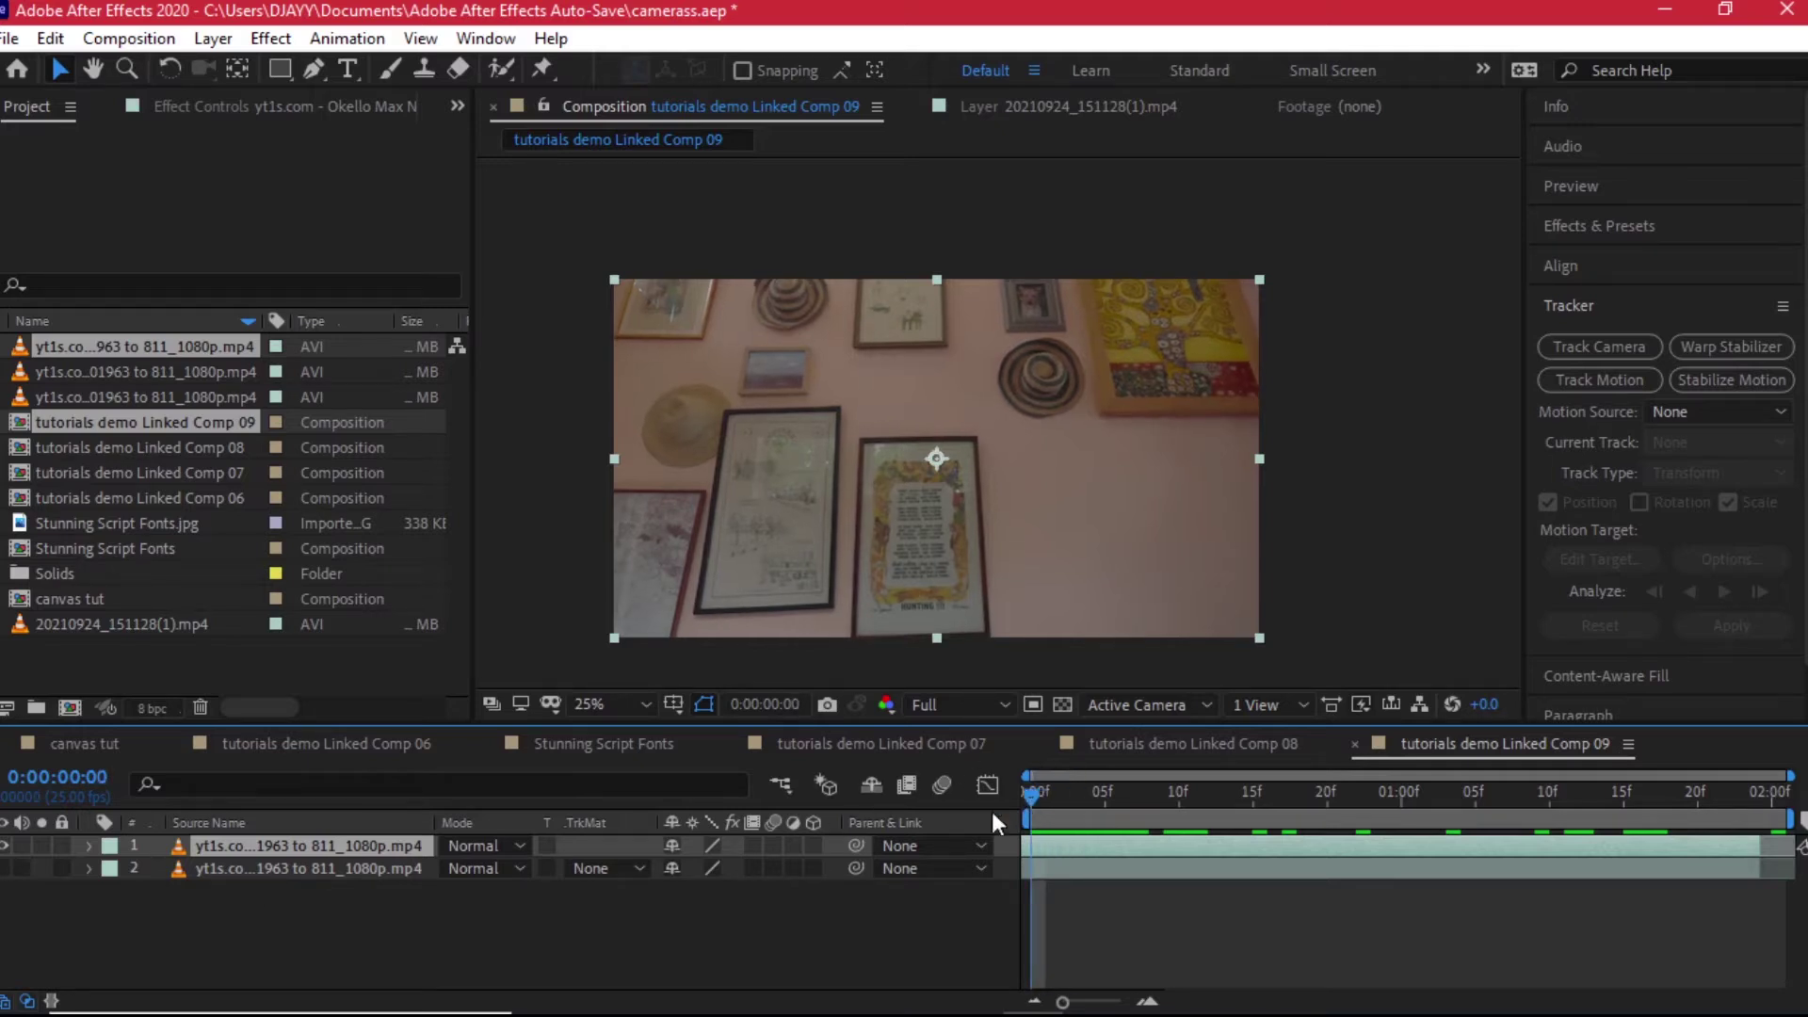
{"action": "left_click", "coordinate": [317, 66]}
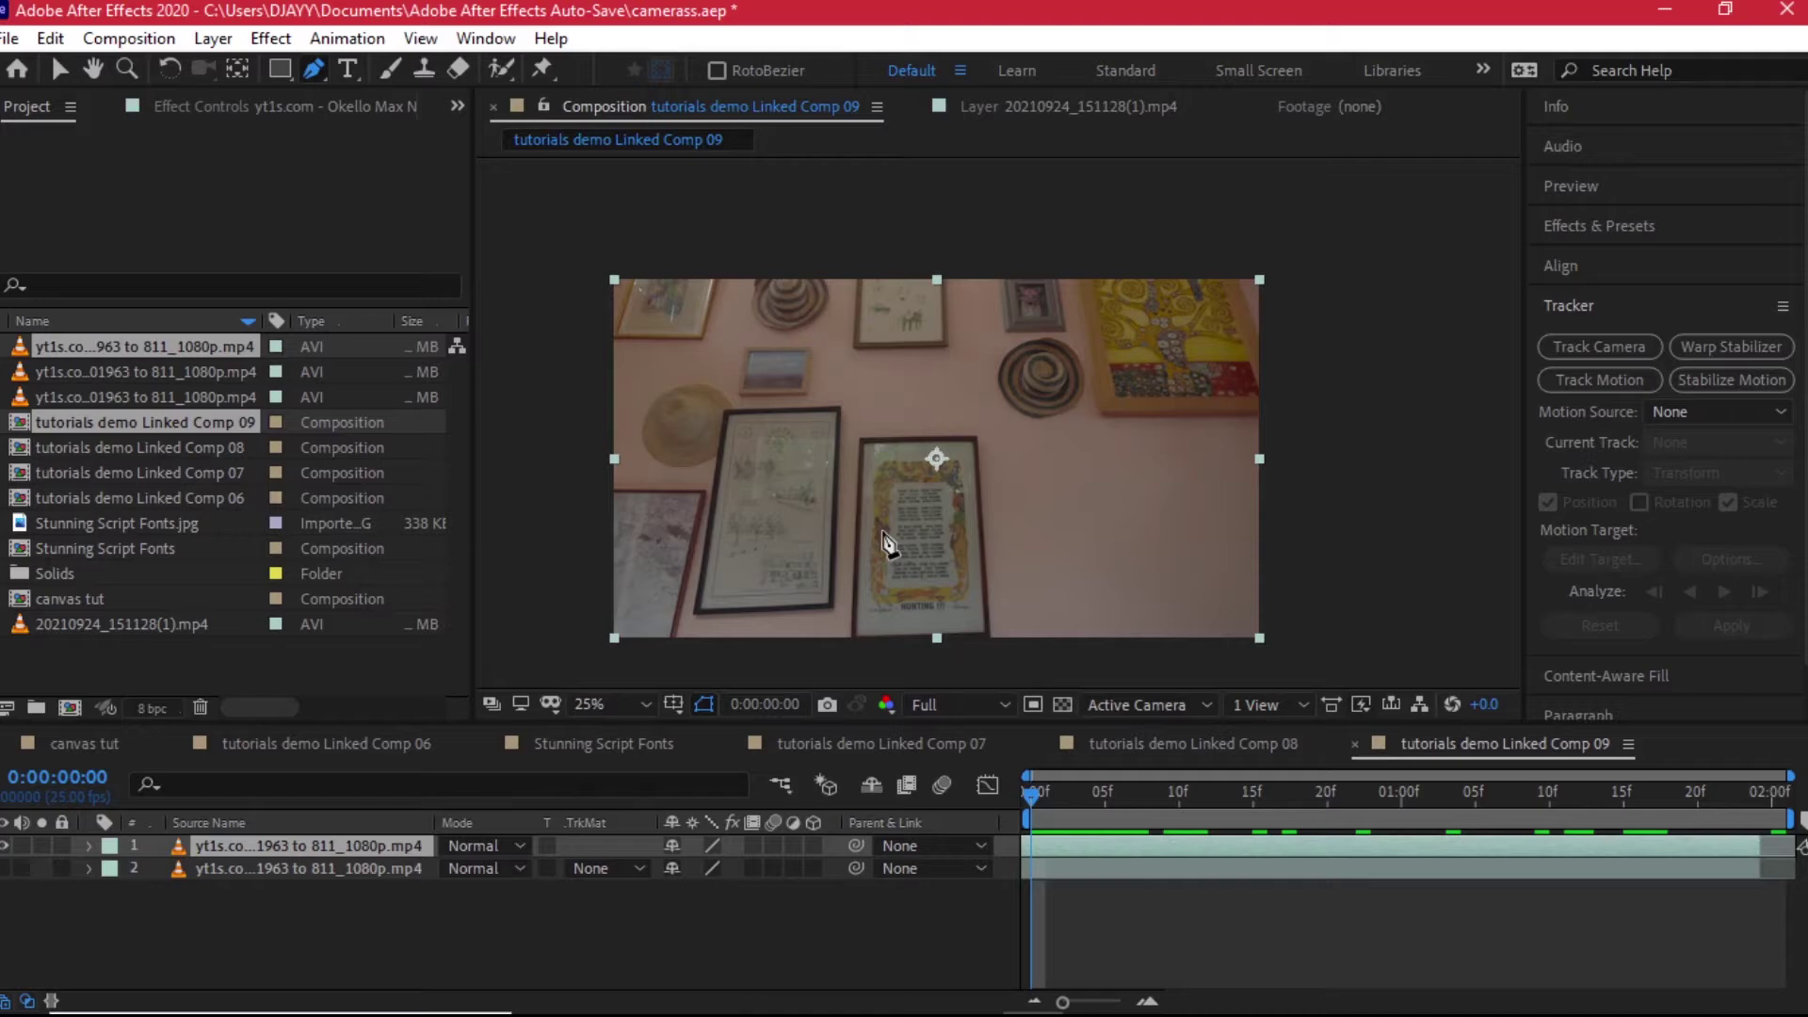
{"action": "scroll", "coordinate": [879, 497], "scroll_direction": "up", "scroll_amount": 5}
{"action": "scroll", "coordinate": [879, 489], "scroll_direction": "down", "scroll_amount": 2}
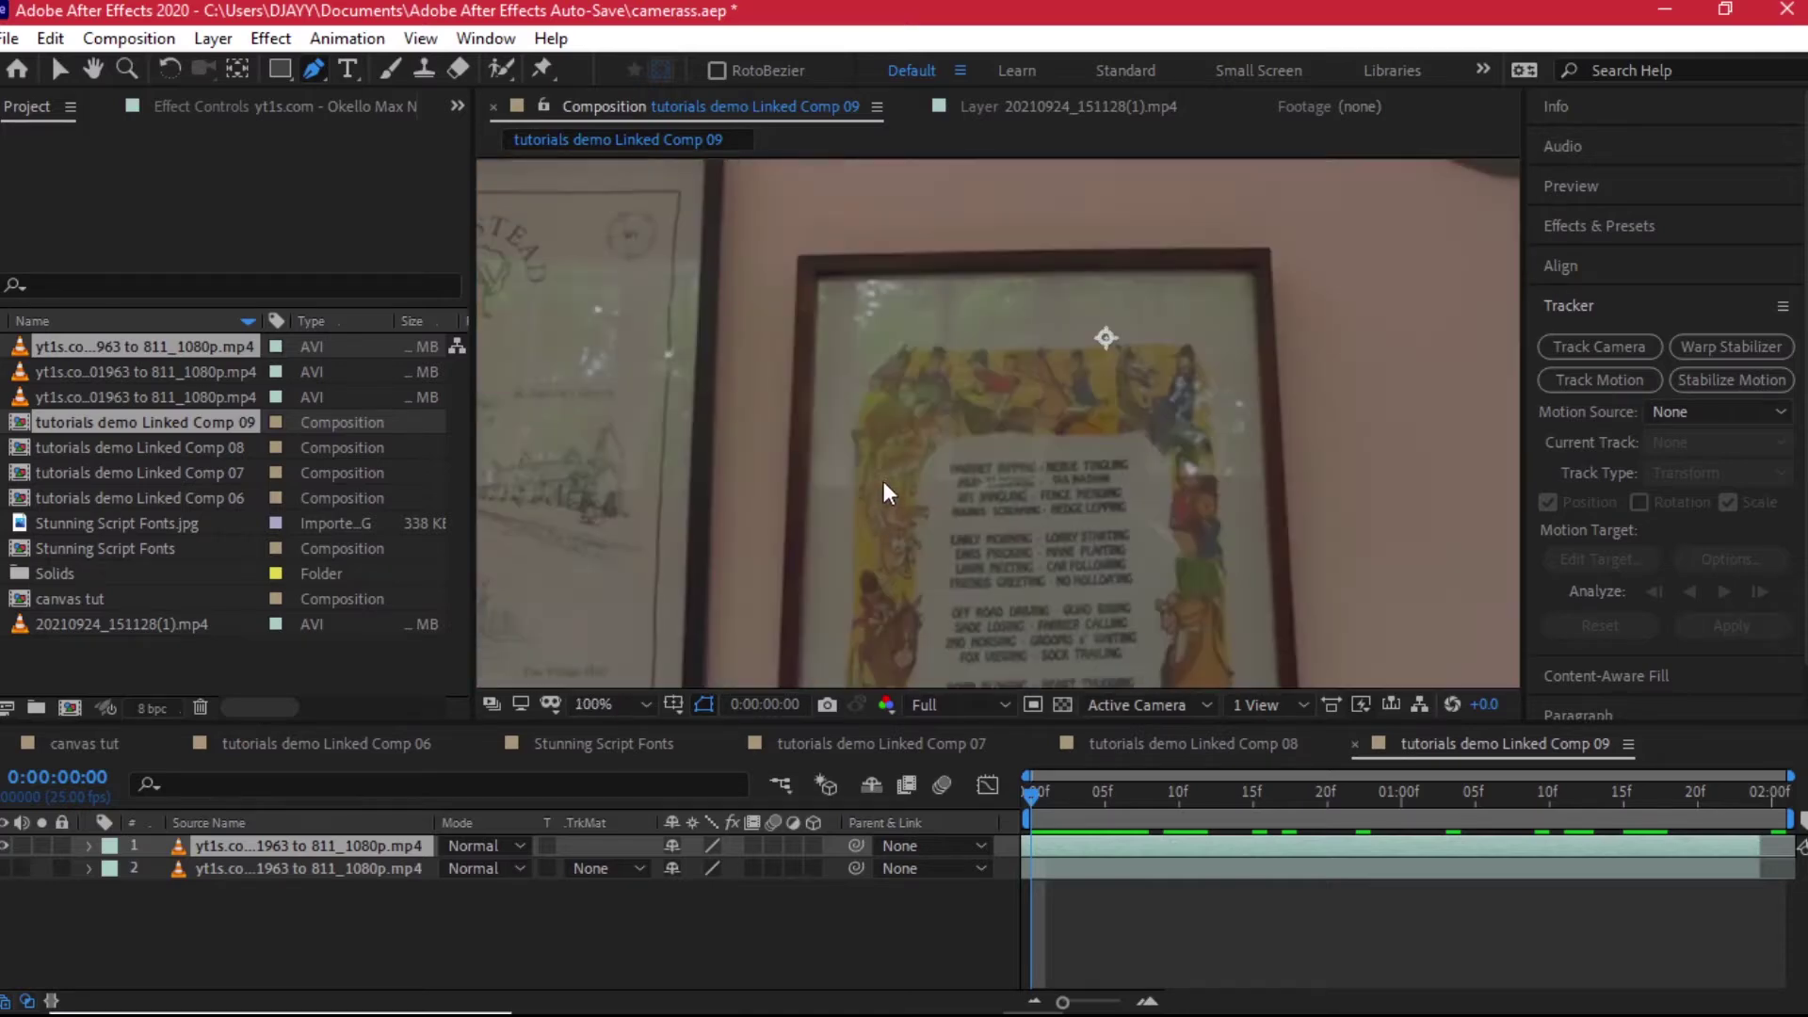
{"action": "left_click", "coordinate": [818, 276]}
{"action": "left_click", "coordinate": [1256, 270]}
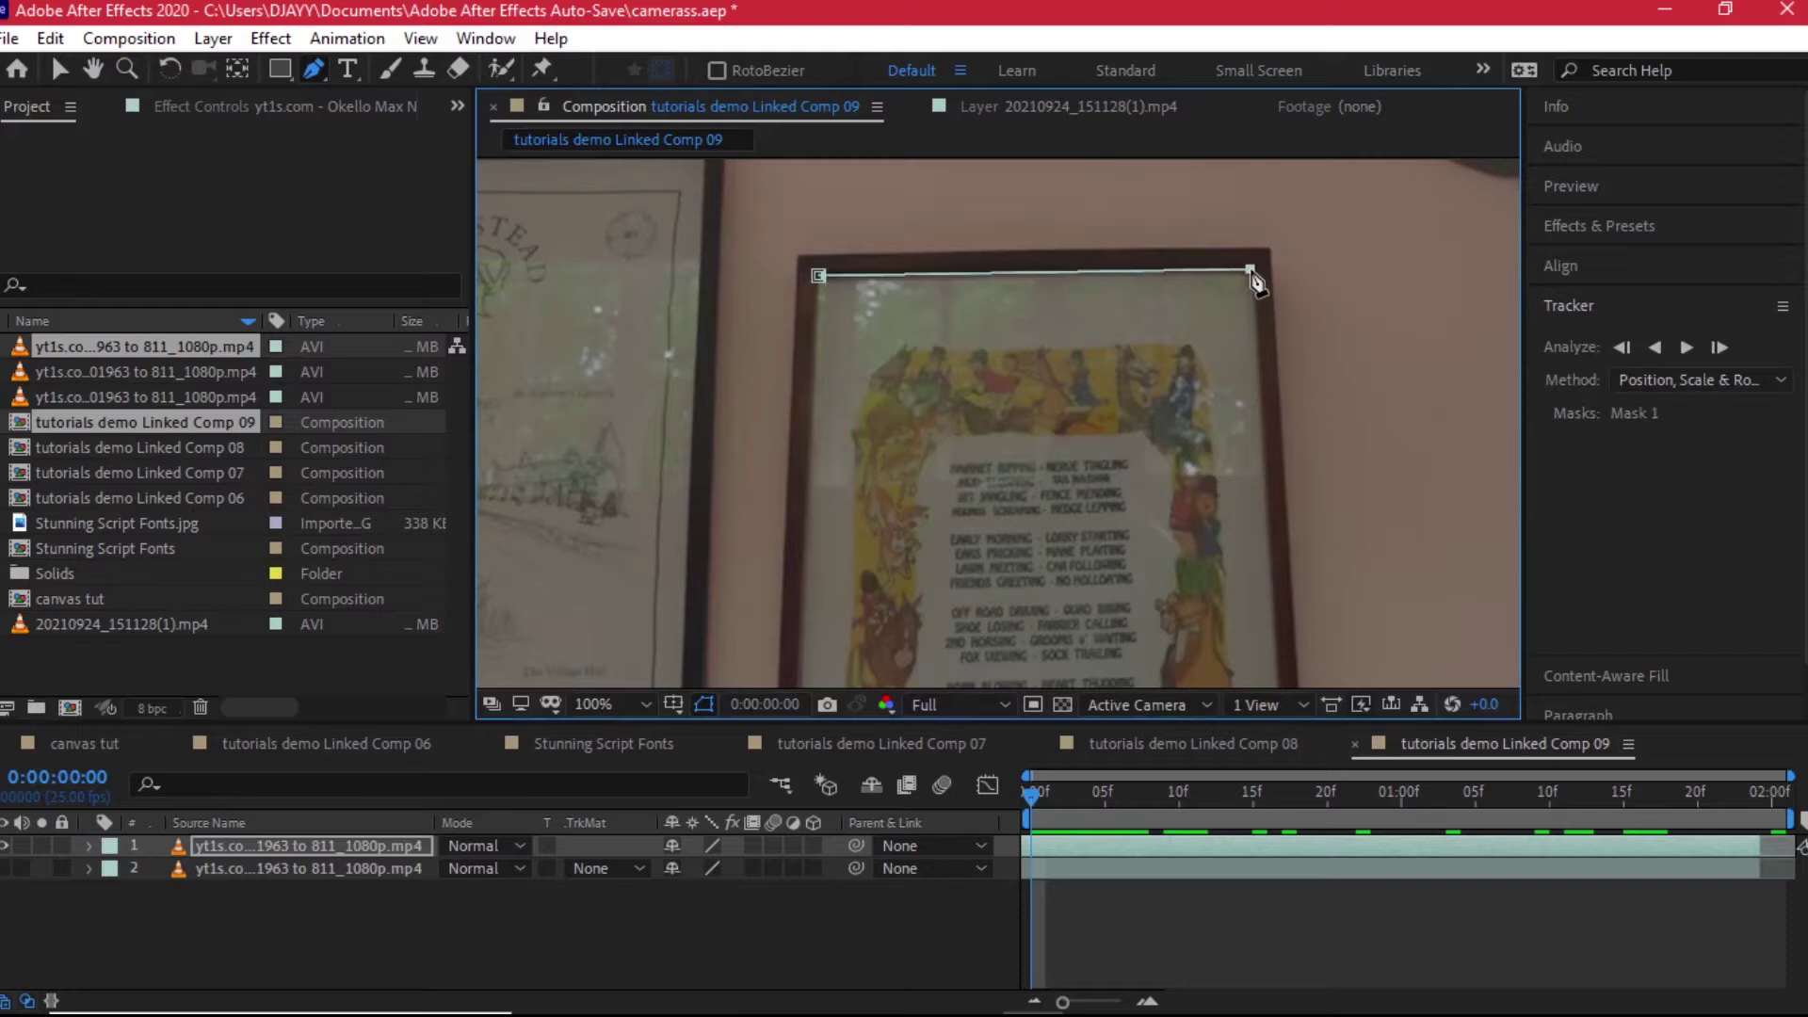
{"action": "key", "text": "h"}
{"action": "left_click_drag", "start_coordinate": [1368, 536], "coordinate": [1340, 210]}
{"action": "key", "text": "g"}
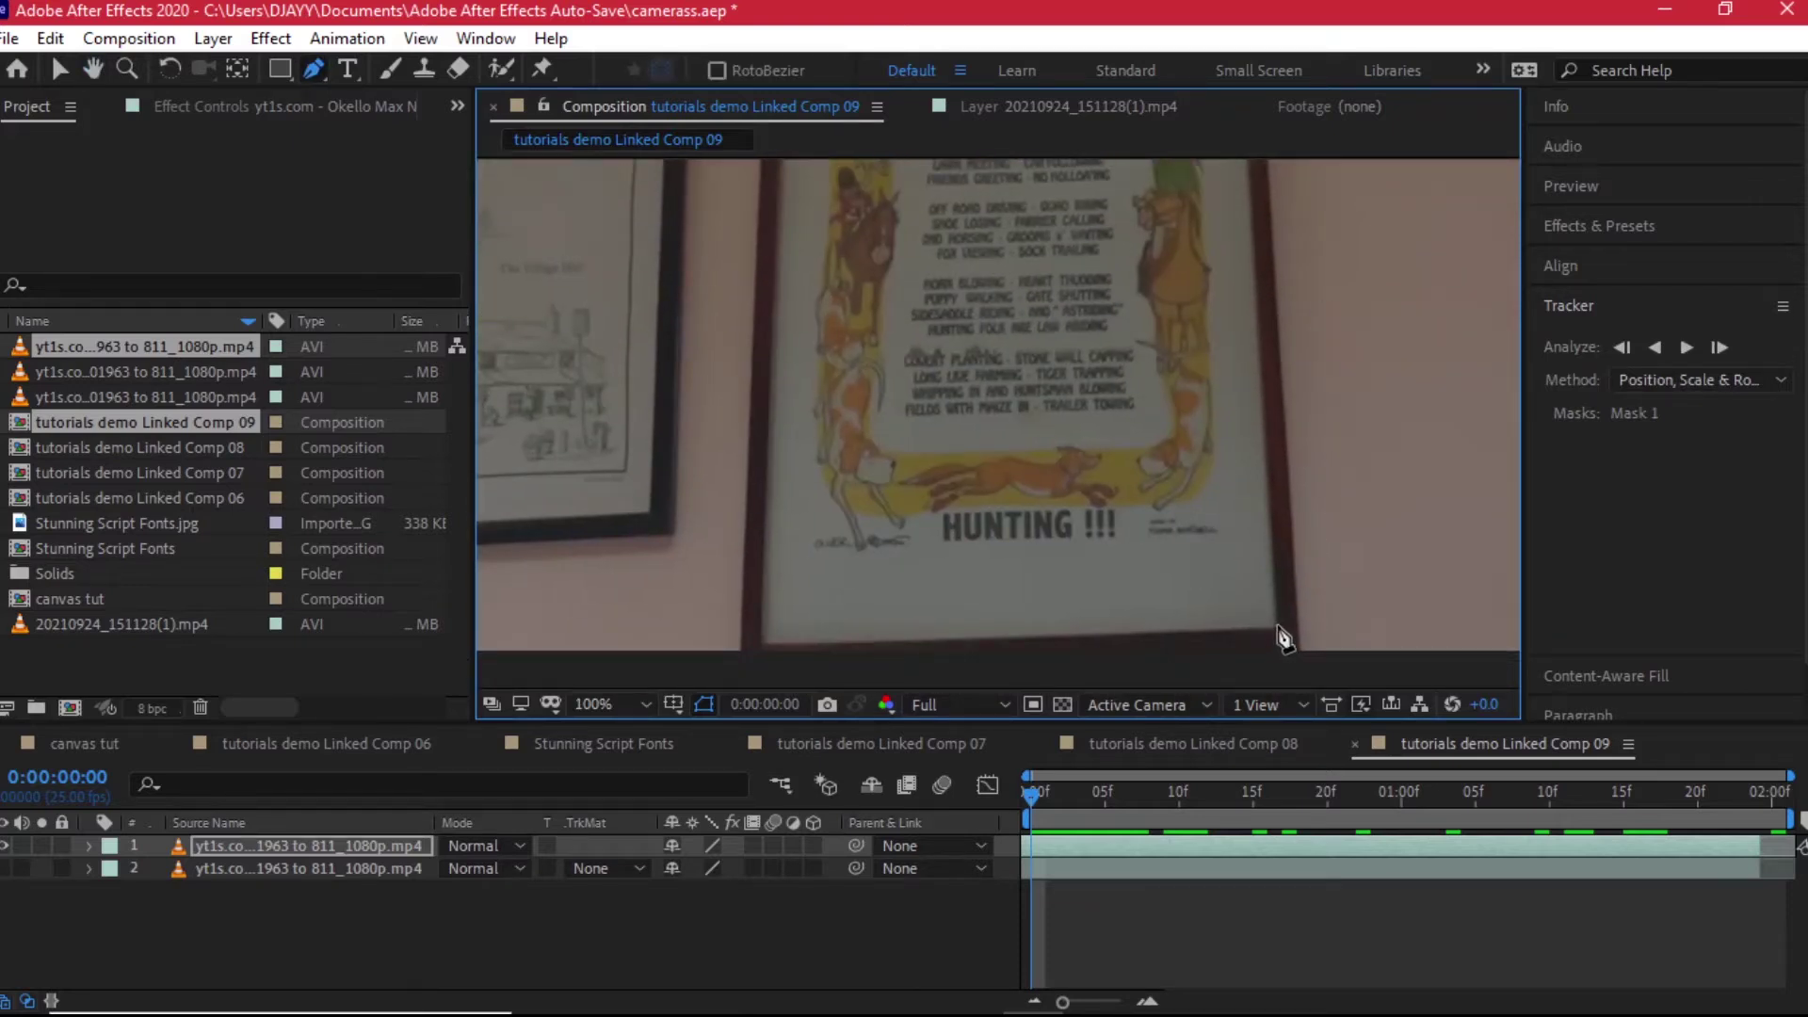
{"action": "left_click", "coordinate": [1276, 625]}
{"action": "left_click", "coordinate": [761, 645]}
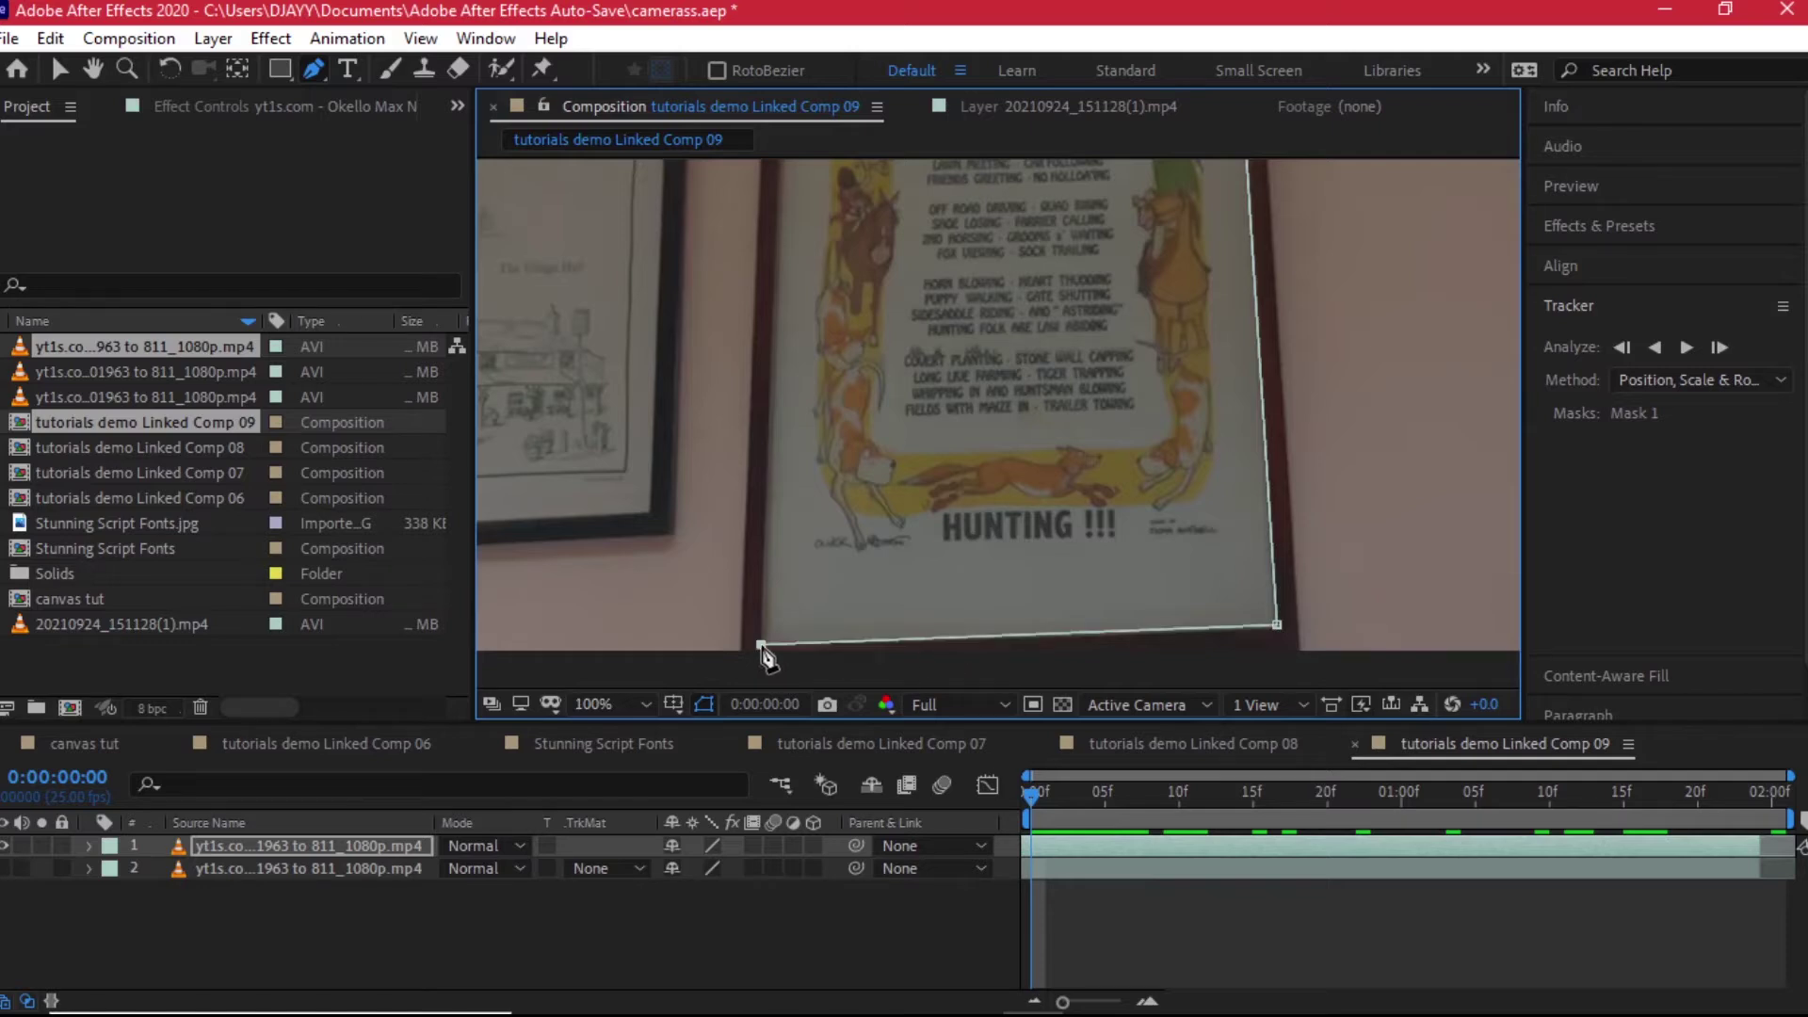
{"action": "key", "text": "h"}
{"action": "left_click_drag", "start_coordinate": [889, 376], "coordinate": [894, 721]}
{"action": "key", "text": "g"}
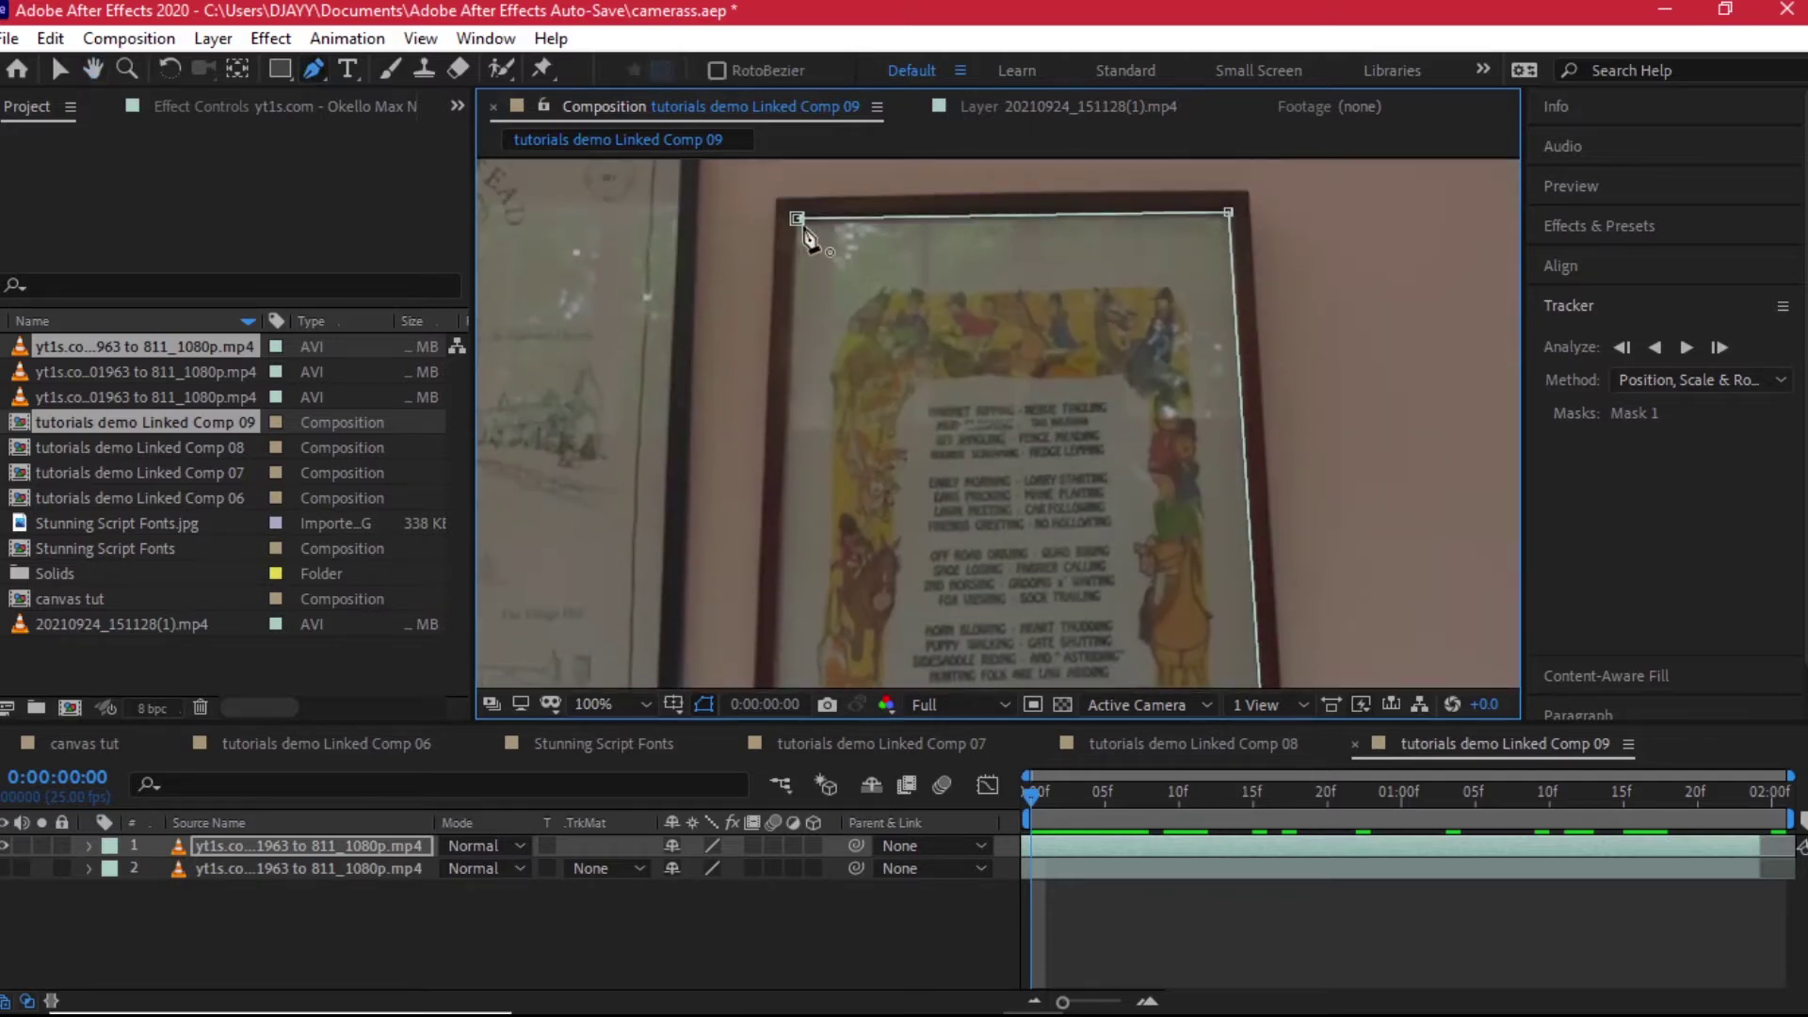
{"action": "left_click", "coordinate": [797, 218]}
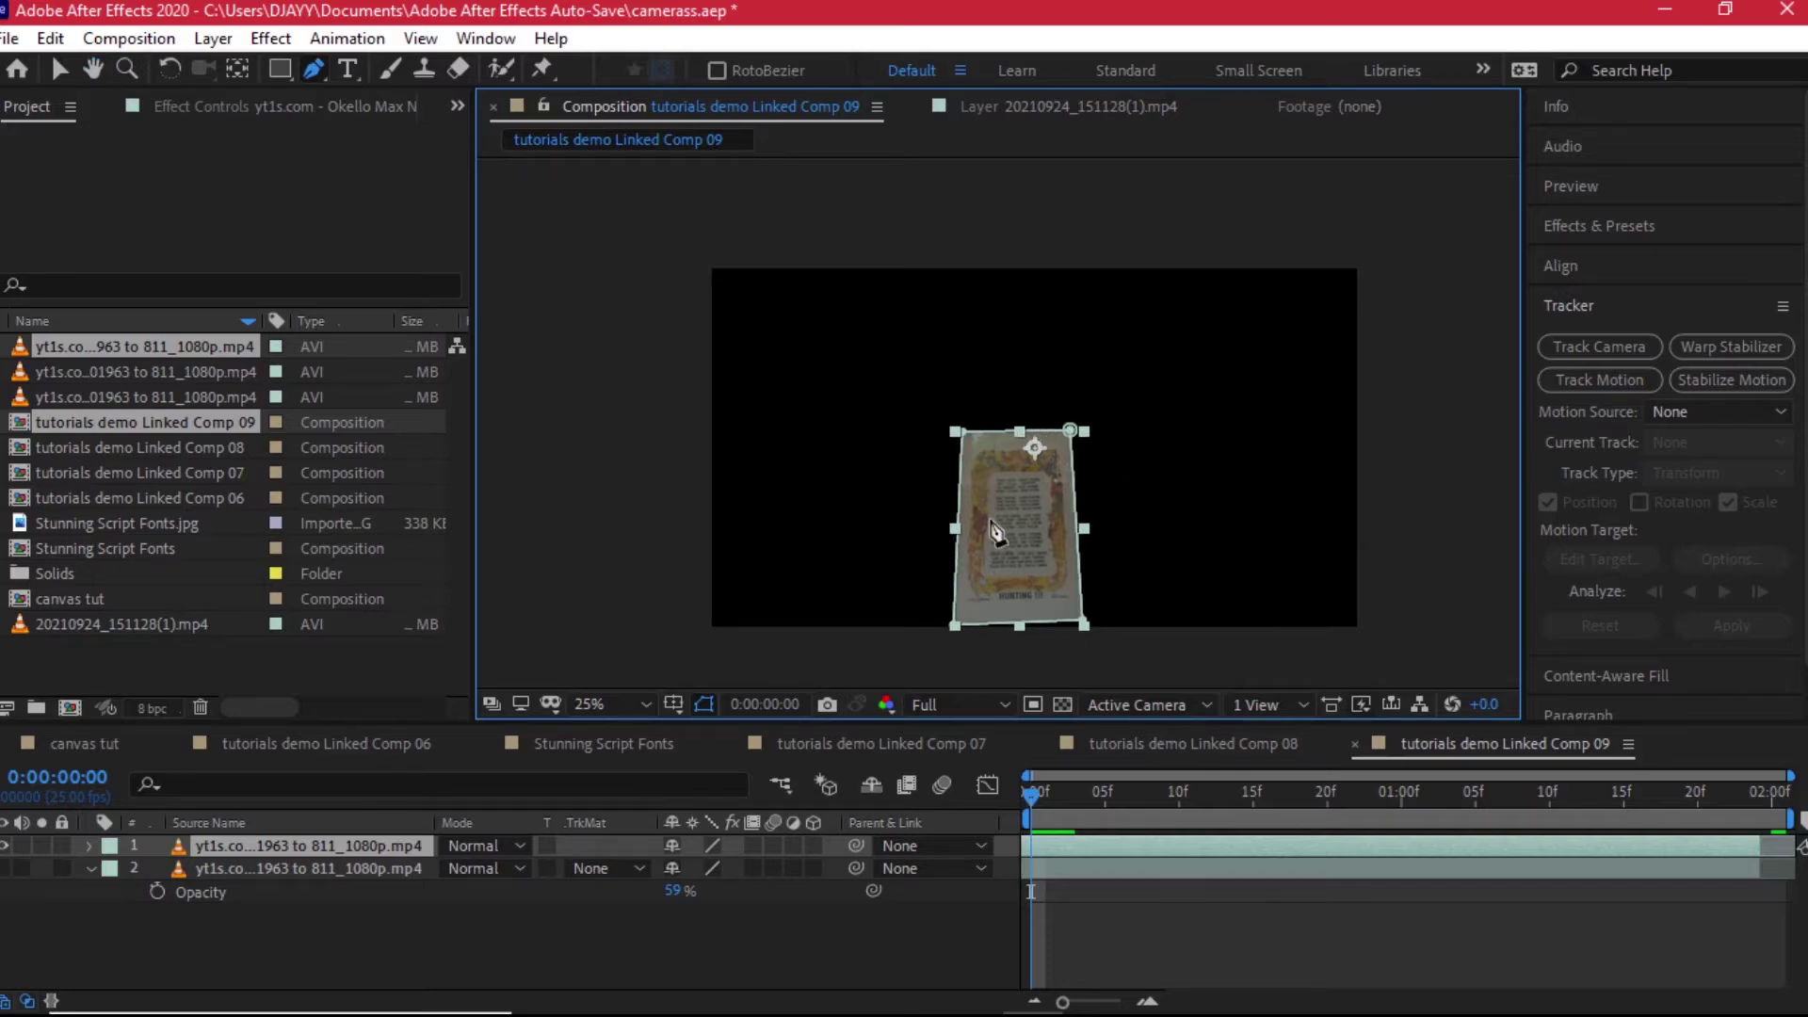
Step: Reveal the top layer's Mask Path, invert Mask 1, and enable Mask Path keyframing at 0:00:00:00
{"action": "left_click", "coordinate": [371, 844]}
{"action": "key", "text": "m"}
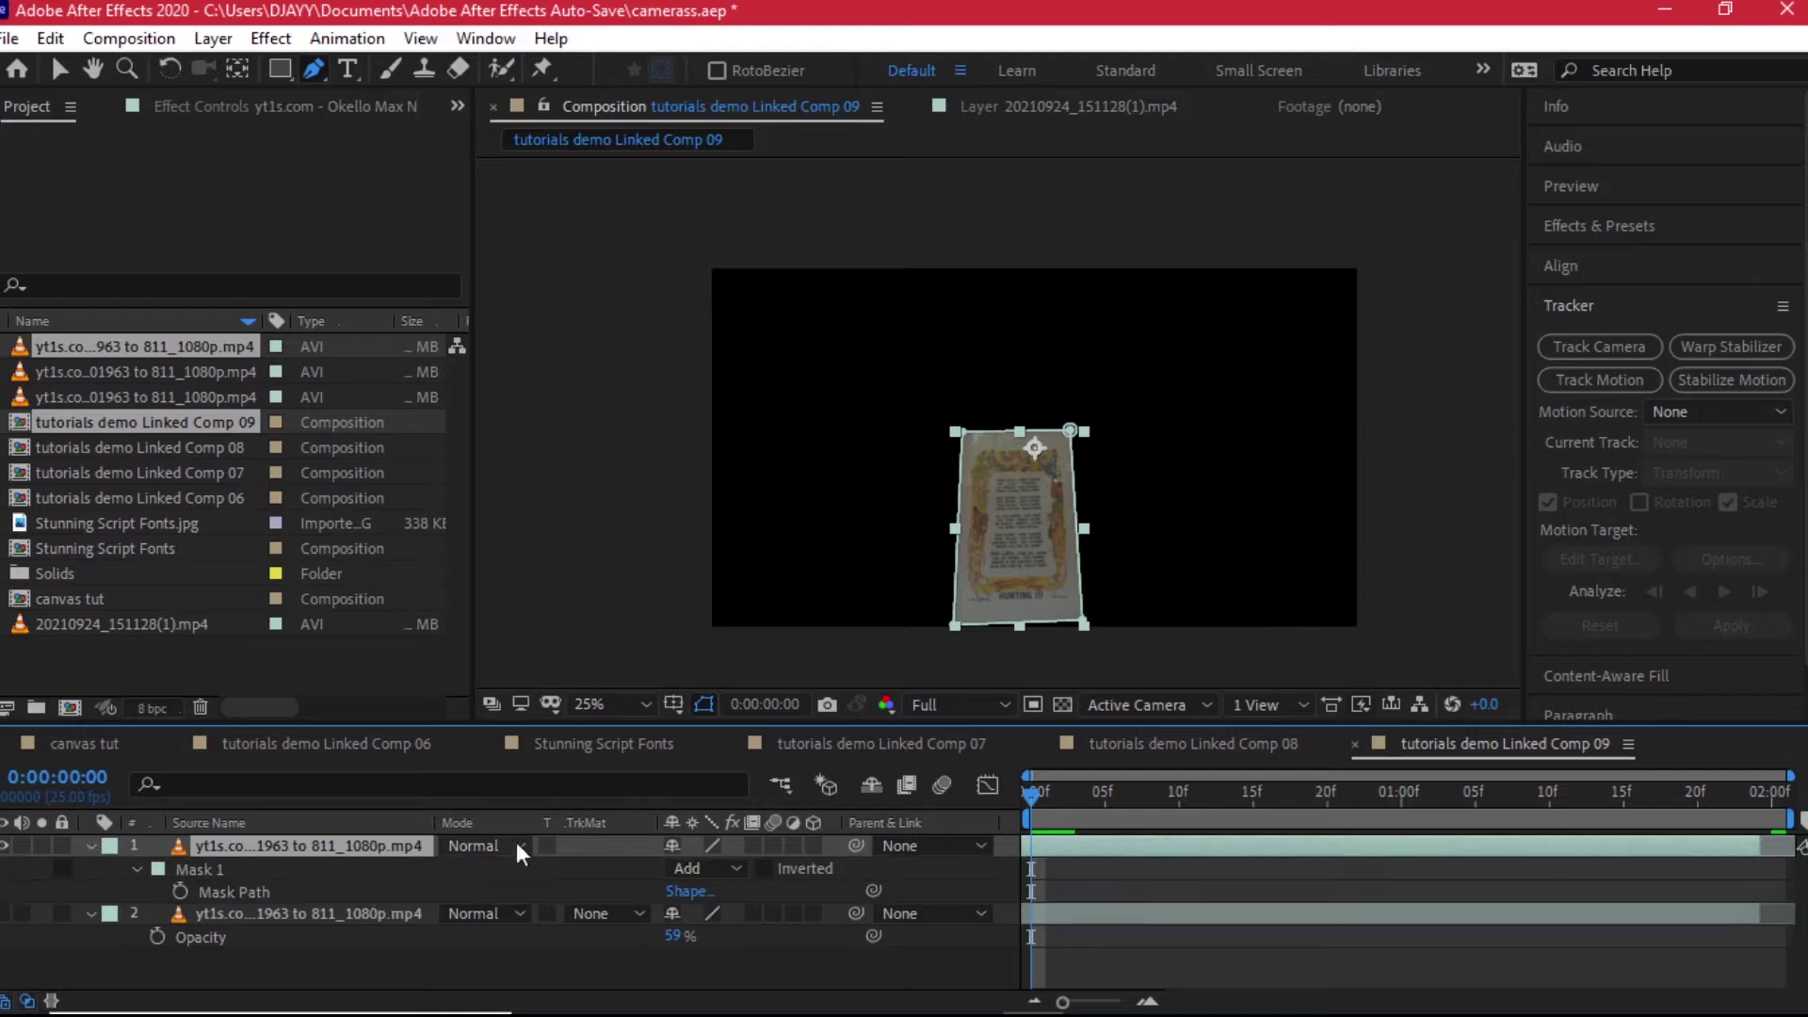
{"action": "left_click", "coordinate": [764, 868]}
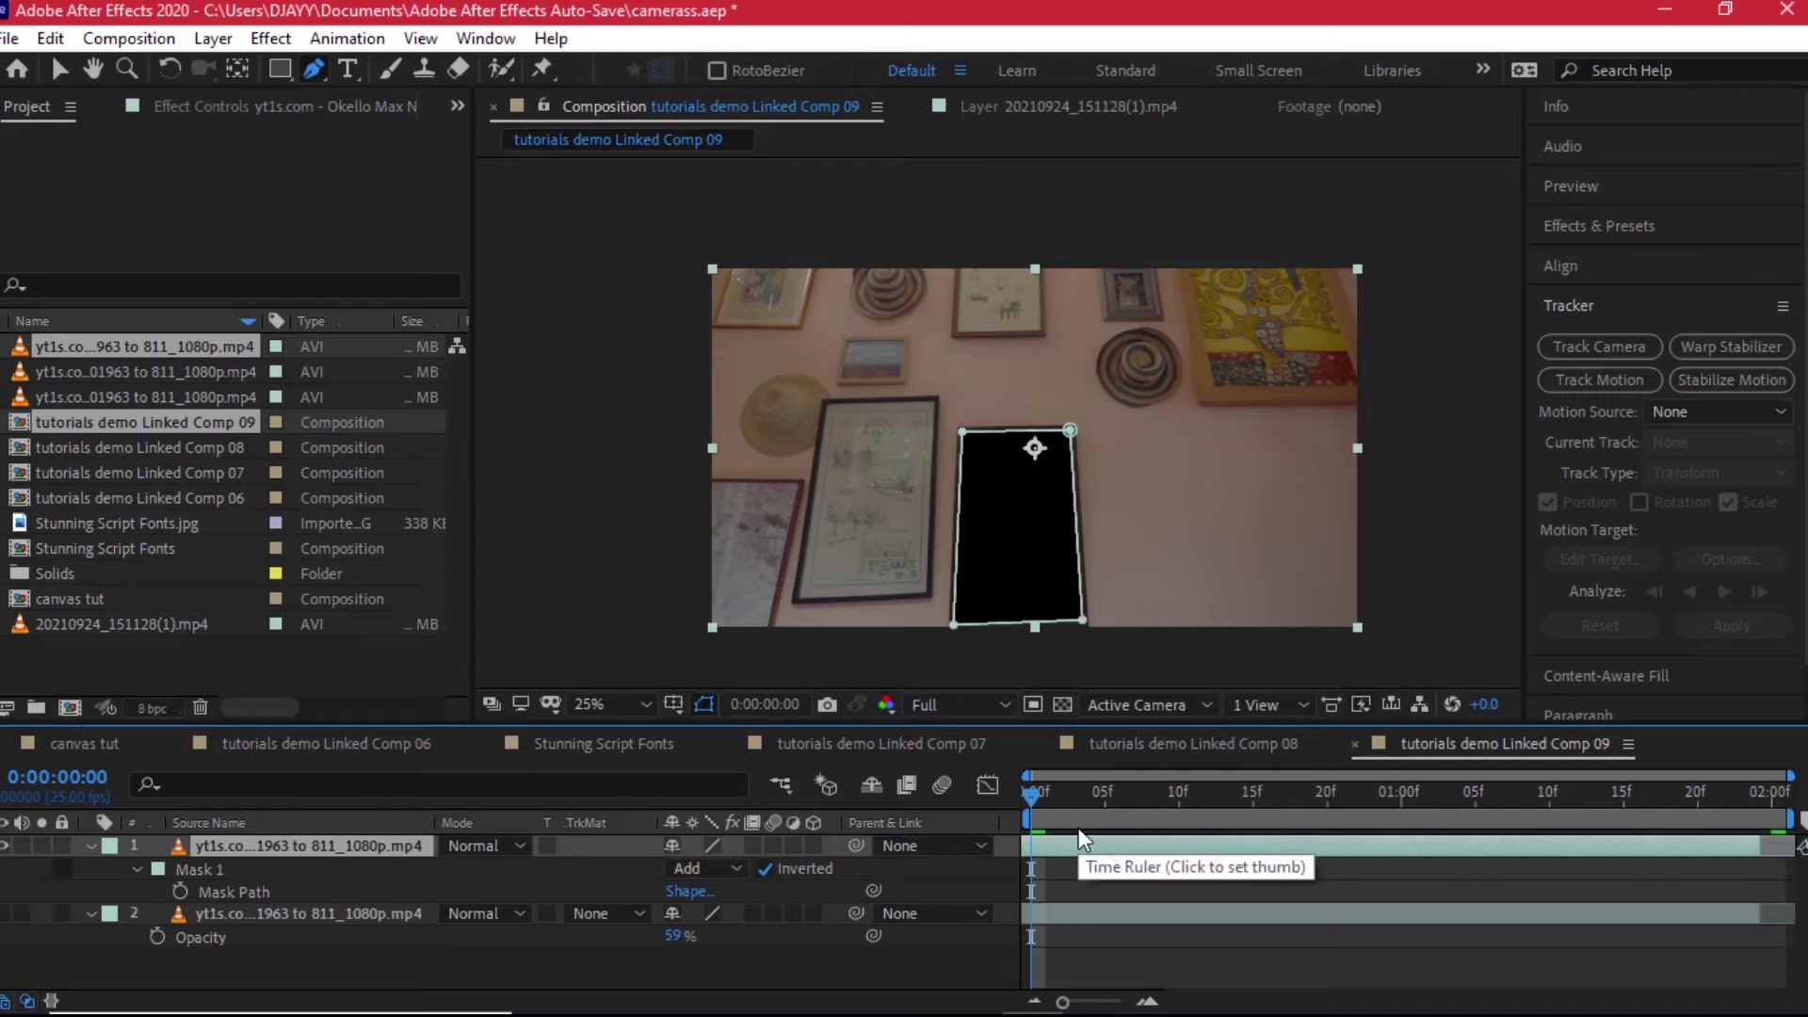
{"action": "left_click", "coordinate": [173, 891]}
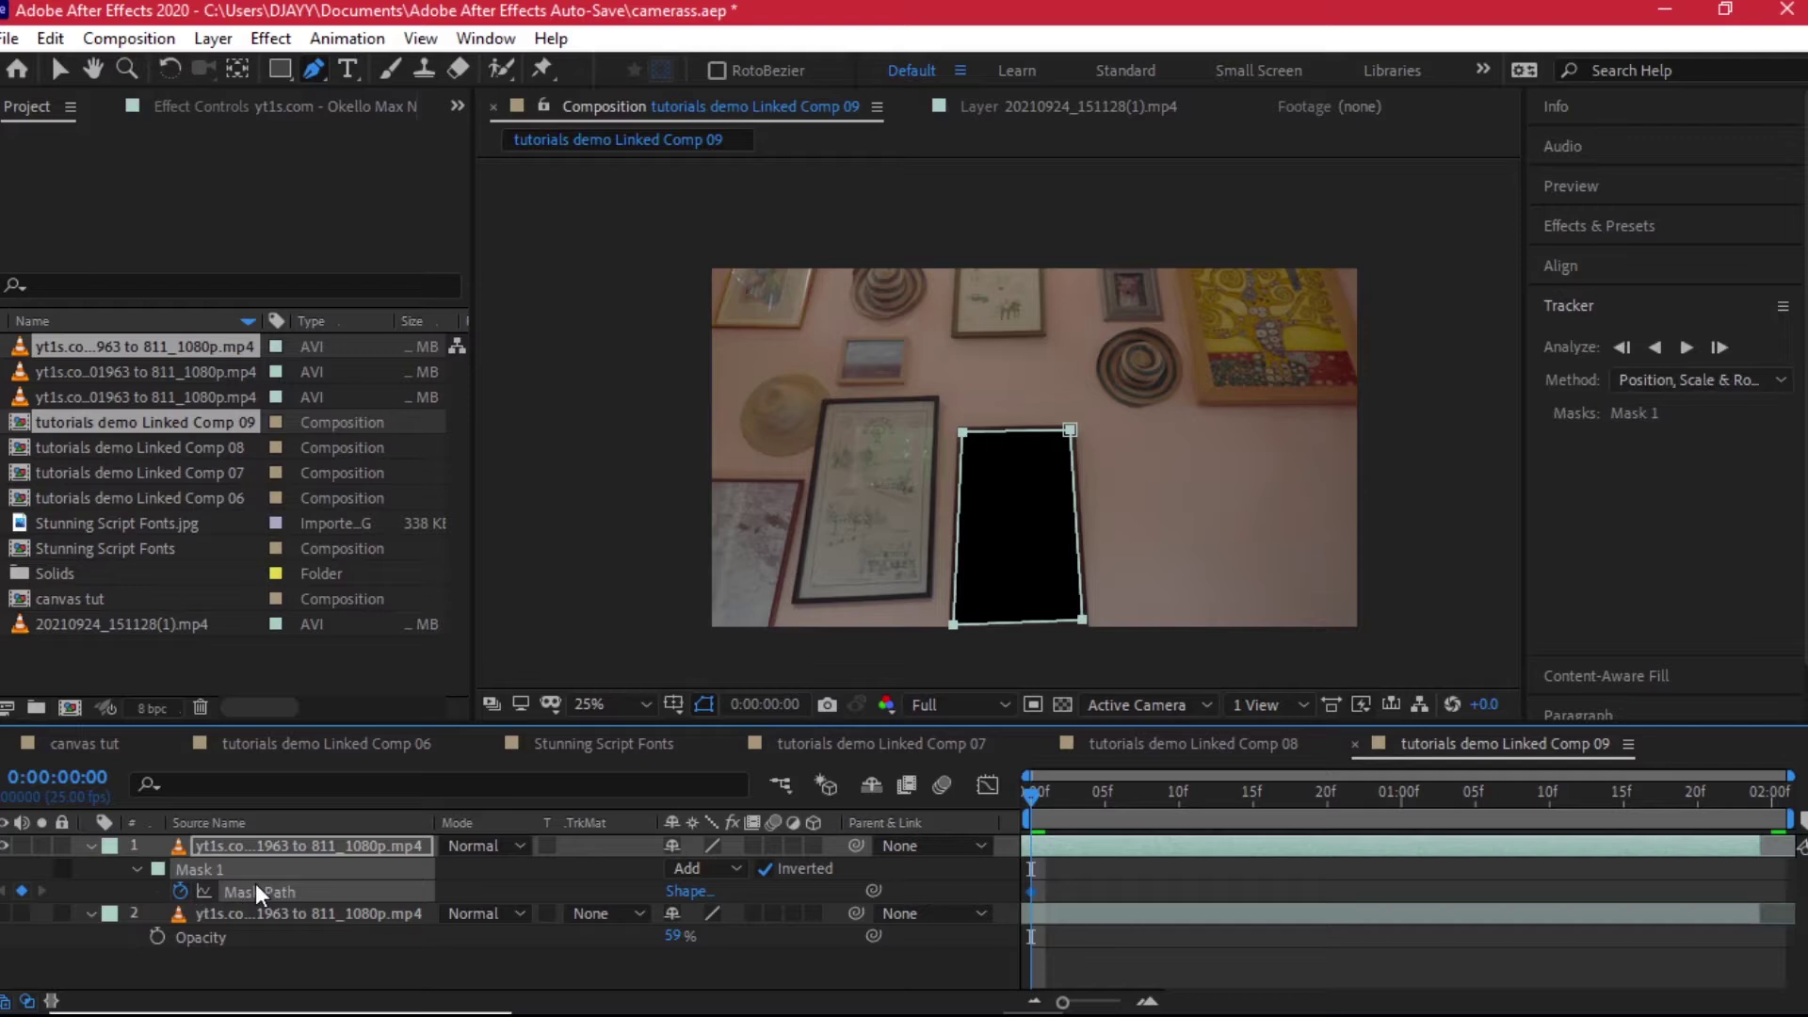
Step: Turn off the inversion of Mask 1 and set its mode to None
{"action": "left_click", "coordinate": [764, 868]}
{"action": "left_click", "coordinate": [714, 872]}
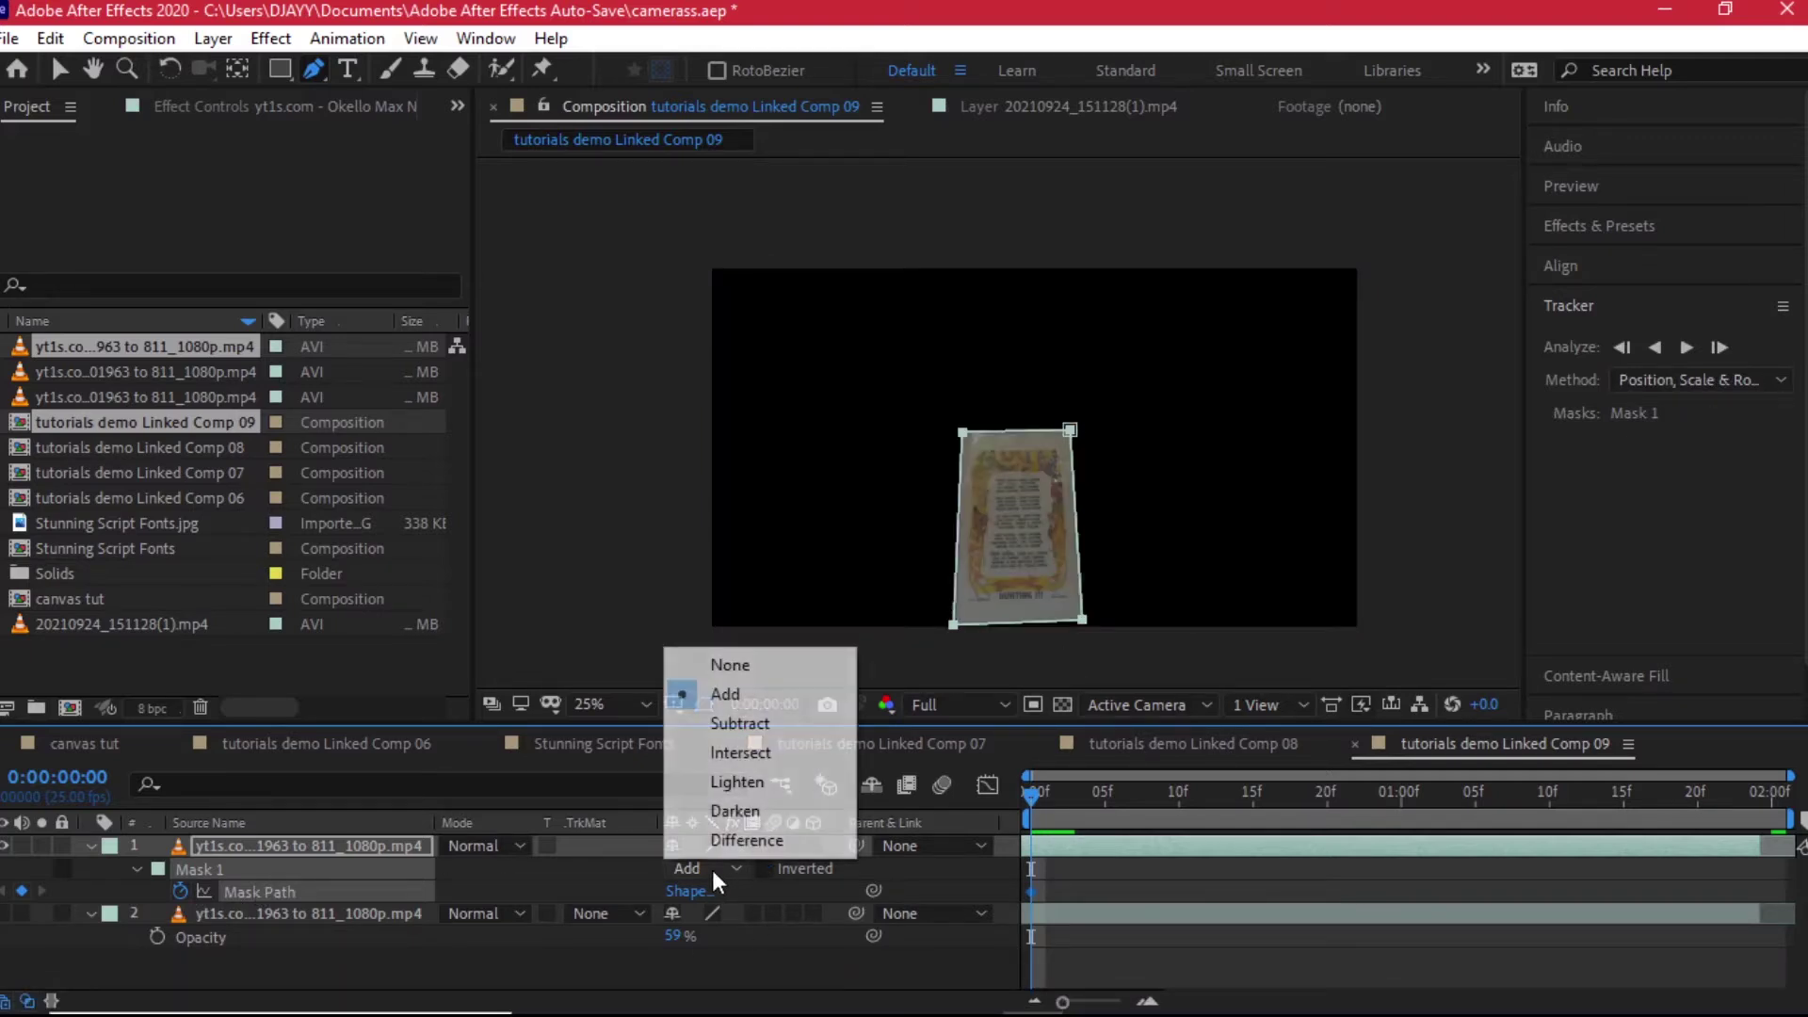
{"action": "left_click", "coordinate": [718, 658]}
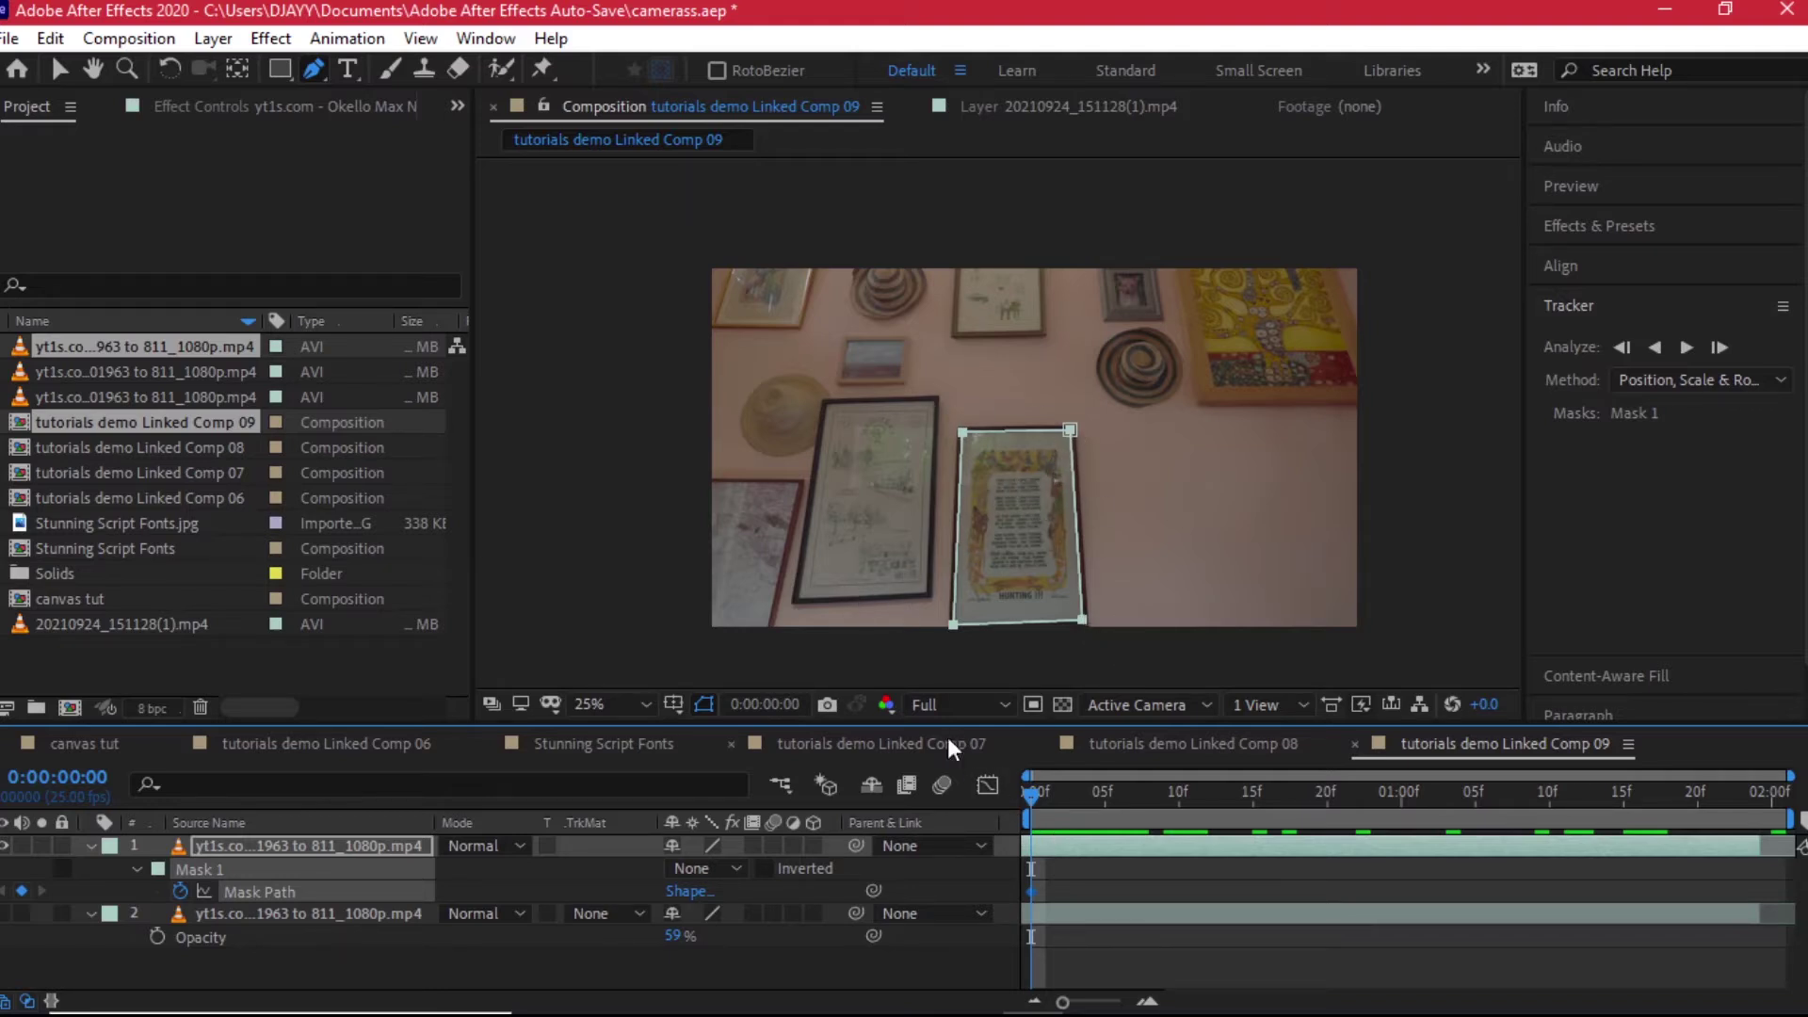
{"action": "left_click", "coordinate": [964, 704]}
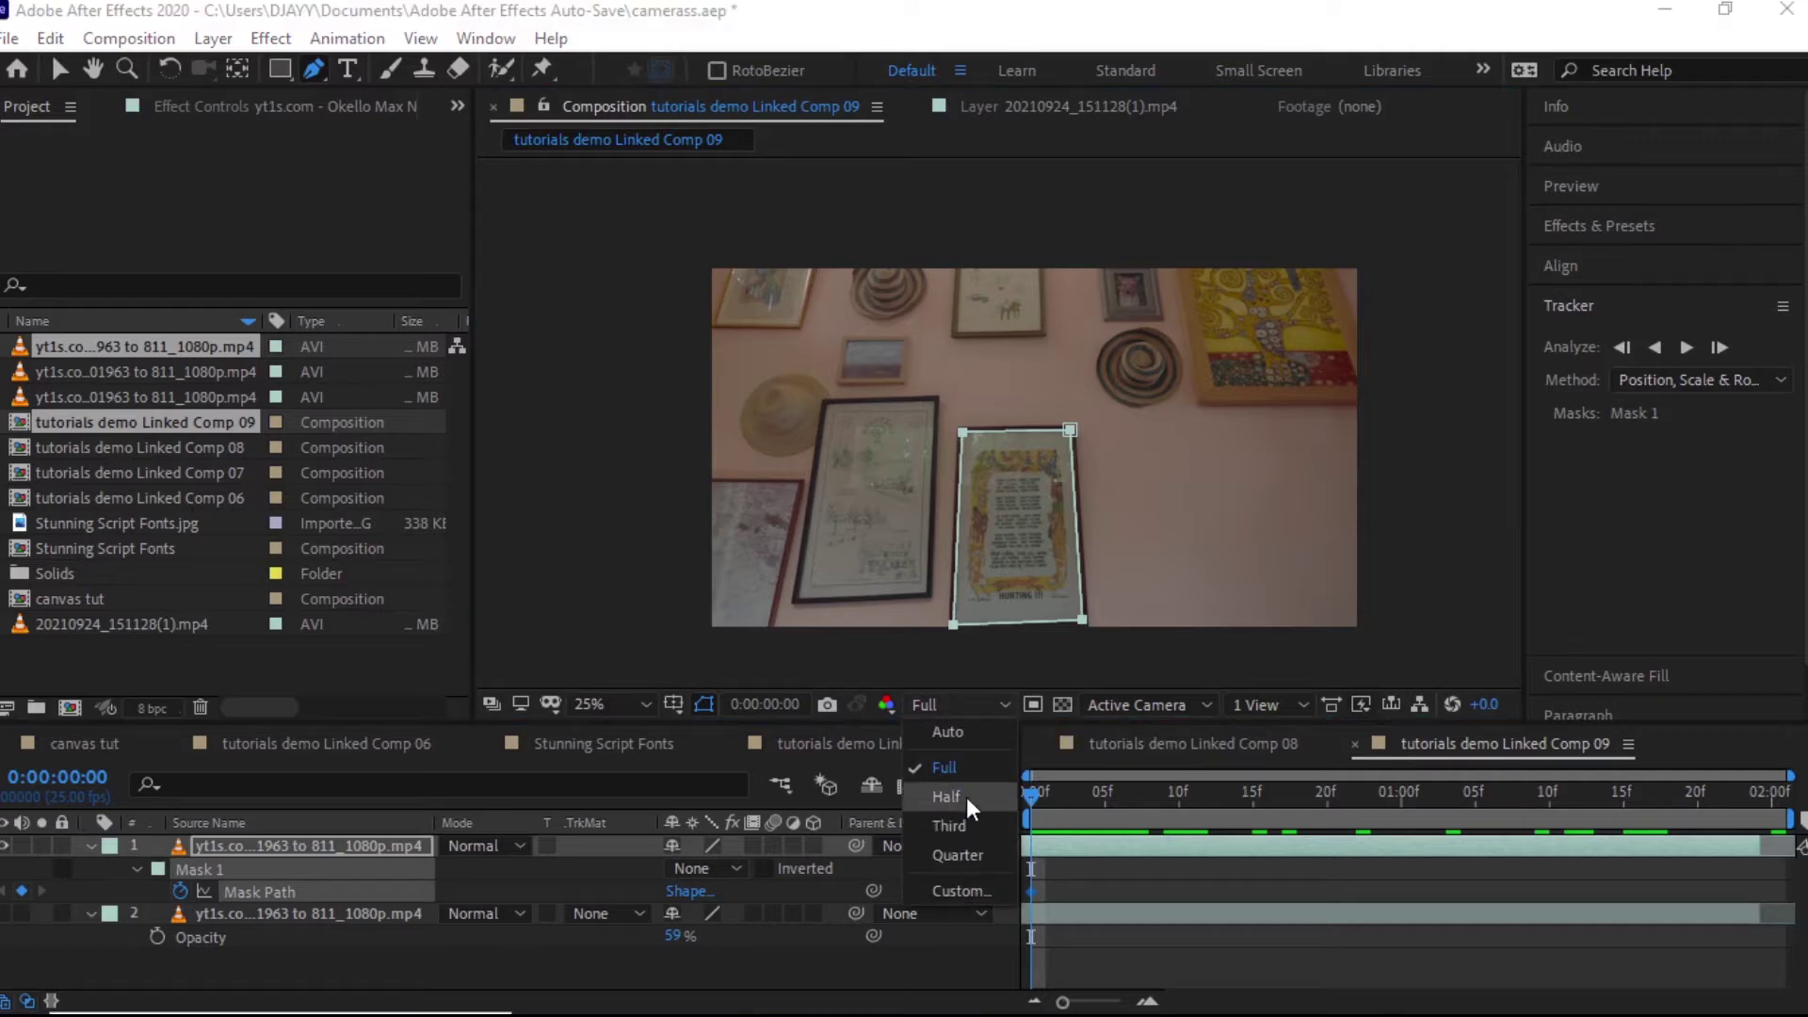
{"action": "left_click", "coordinate": [966, 710]}
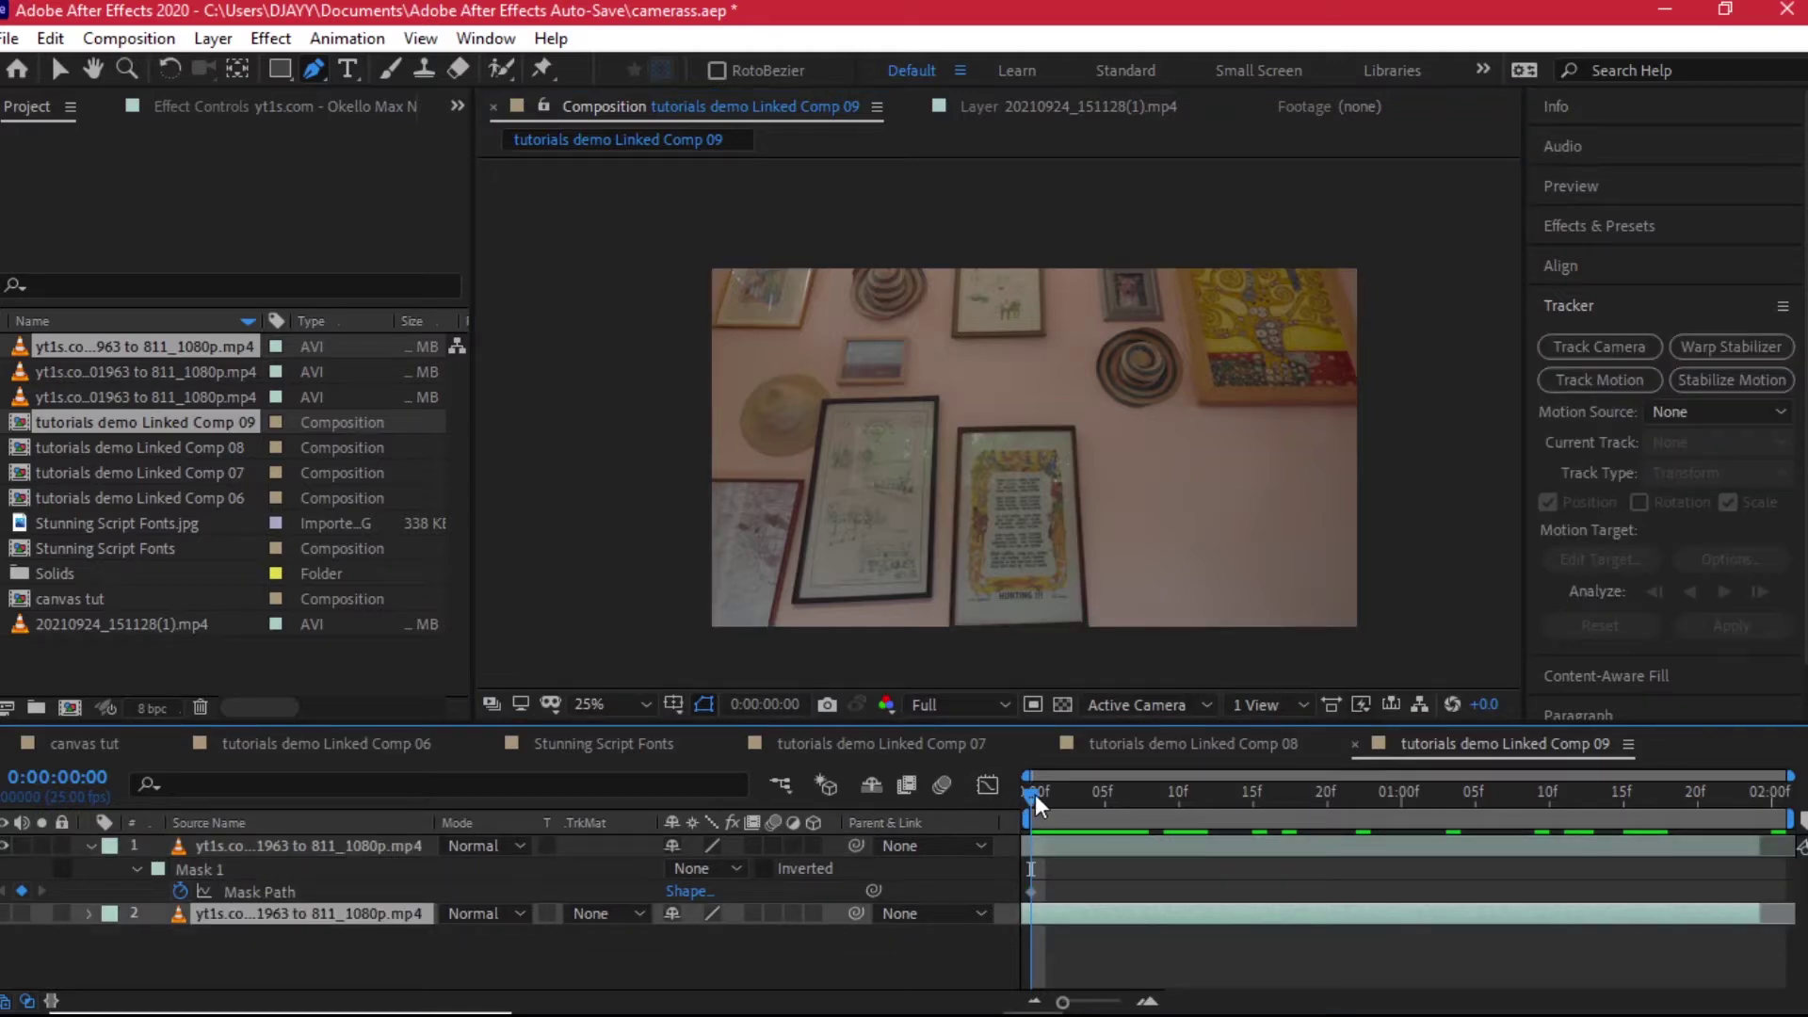
Step: Advance to 0:00:00:05 and adjust the upper-right corner of Mask 1 to the frame's inner corner
{"action": "key", "text": "Page_Down"}
{"action": "key", "text": "Page_Down"}
{"action": "key", "text": "Page_Down"}
{"action": "key", "text": "Page_Down"}
{"action": "key", "text": "Page_Down"}
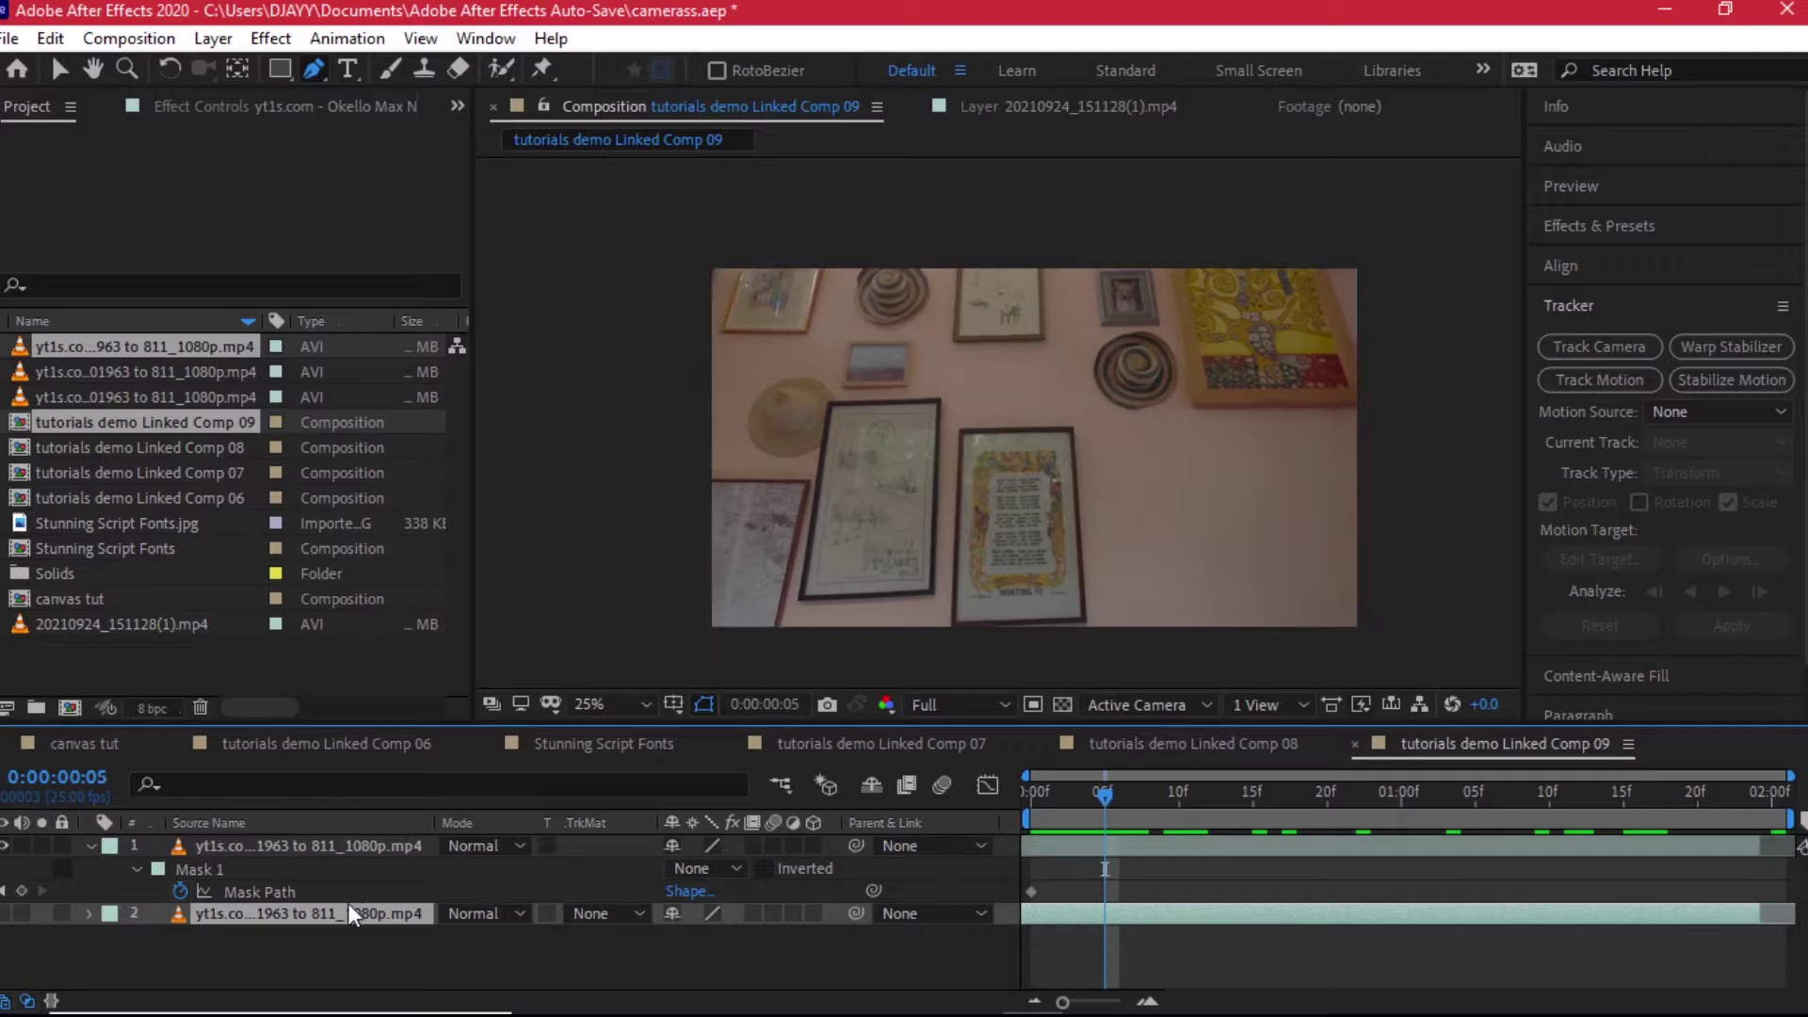
{"action": "left_click", "coordinate": [329, 885]}
{"action": "scroll", "coordinate": [1169, 382], "scroll_direction": "up", "scroll_amount": 2}
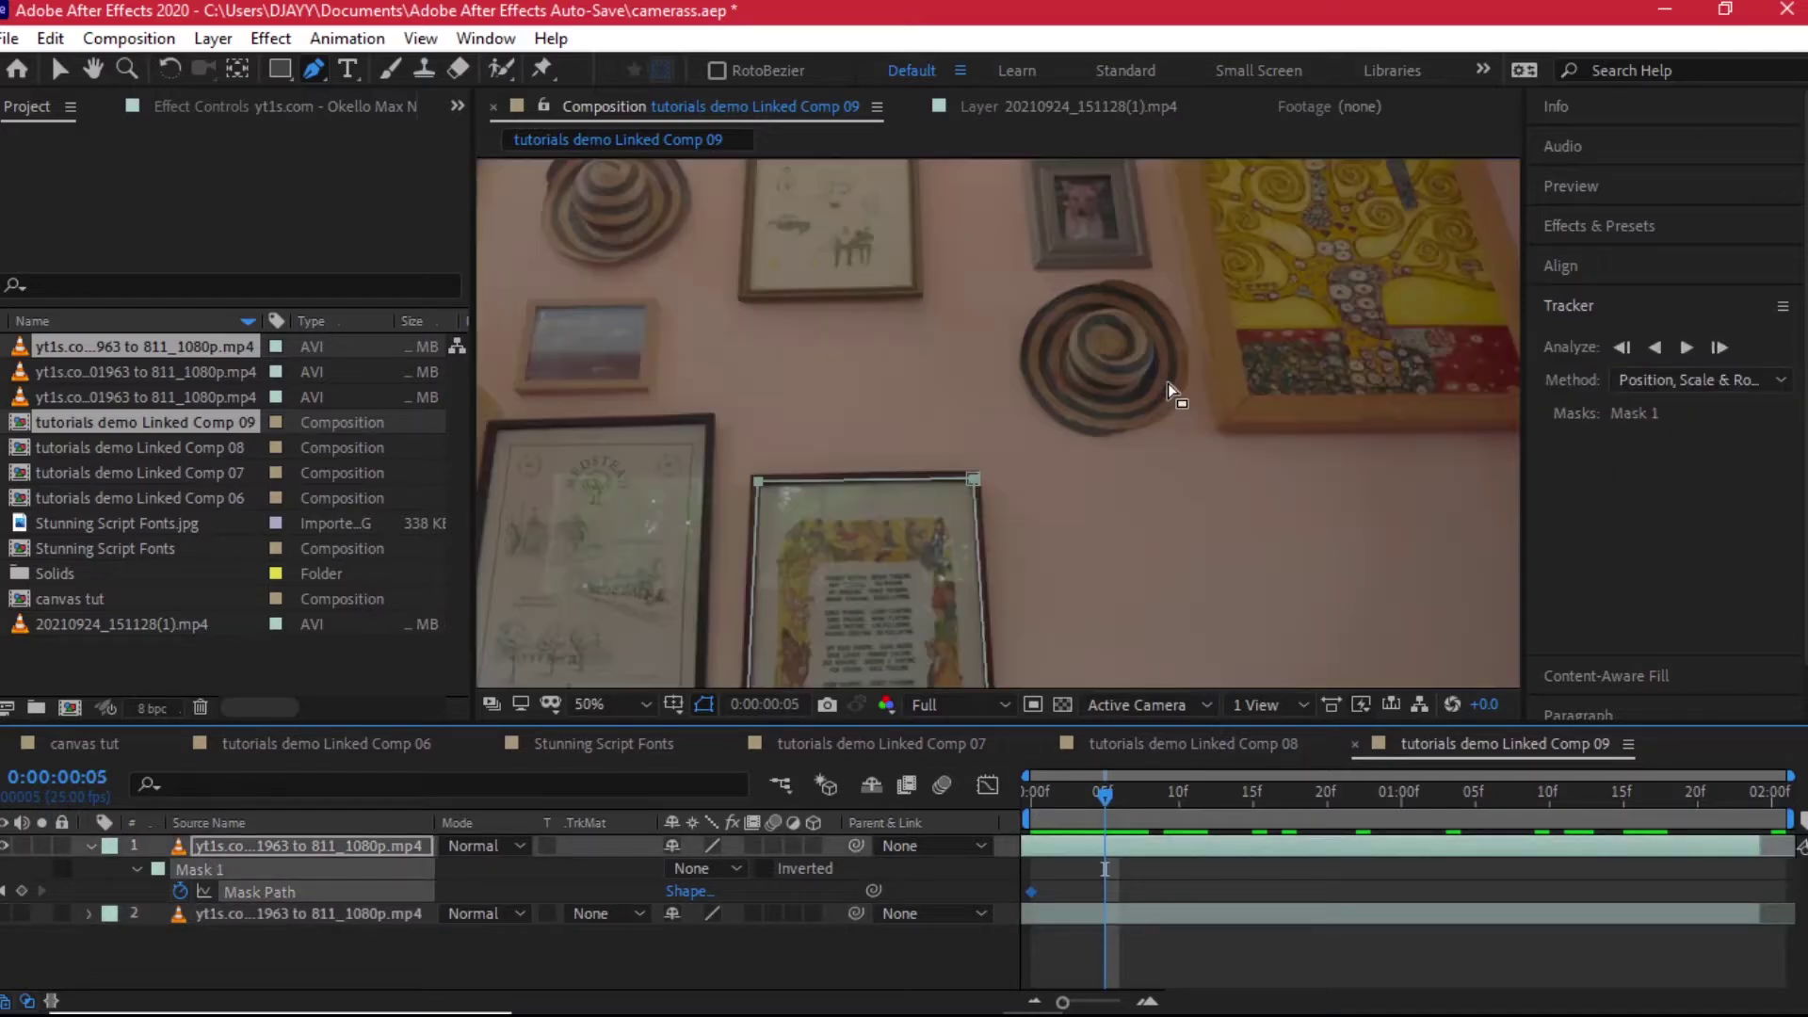
{"action": "scroll", "coordinate": [960, 496], "scroll_direction": "up", "scroll_amount": 4}
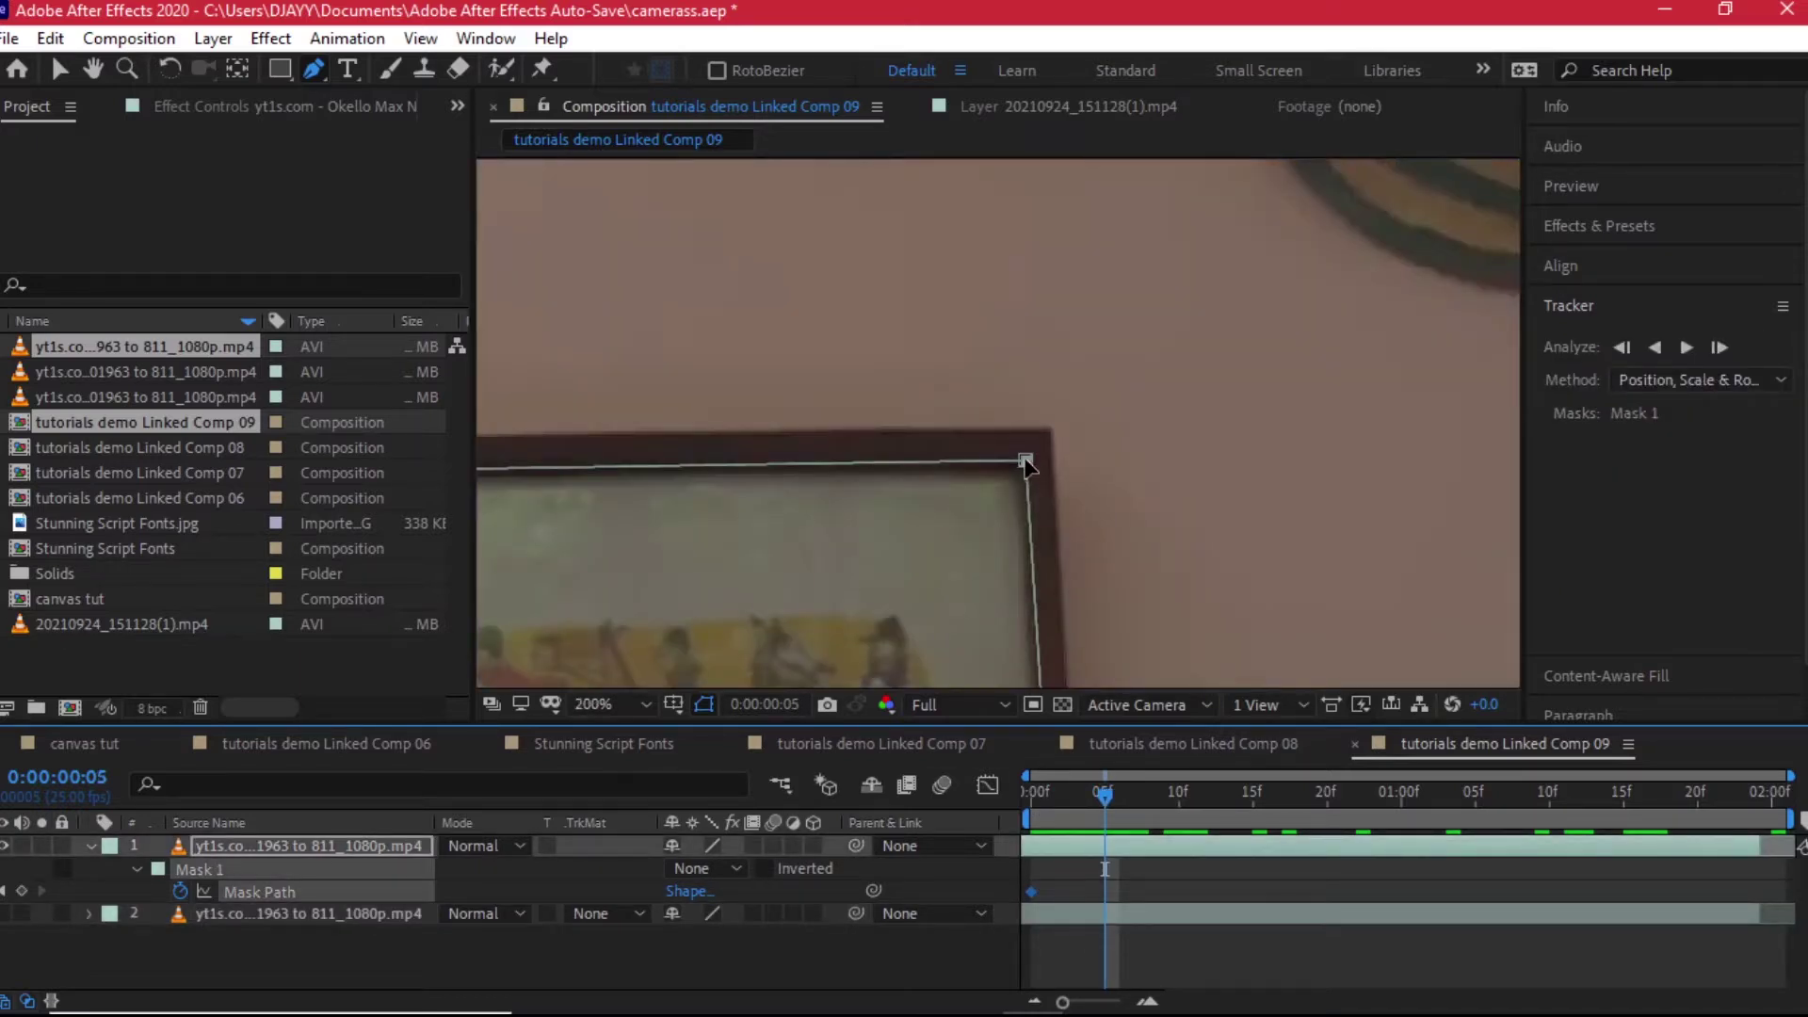
{"action": "mouse_move", "coordinate": [1025, 459]}
{"action": "left_mouse_down"}
{"action": "mouse_move", "coordinate": [1036, 532]}
{"action": "mouse_move", "coordinate": [1044, 450]}
{"action": "mouse_move", "coordinate": [1038, 490]}
{"action": "mouse_move", "coordinate": [1039, 470]}
{"action": "left_mouse_up"}
{"action": "scroll", "coordinate": [1033, 504], "scroll_direction": "down", "scroll_amount": 2}
{"action": "key", "text": "ctrl+z"}
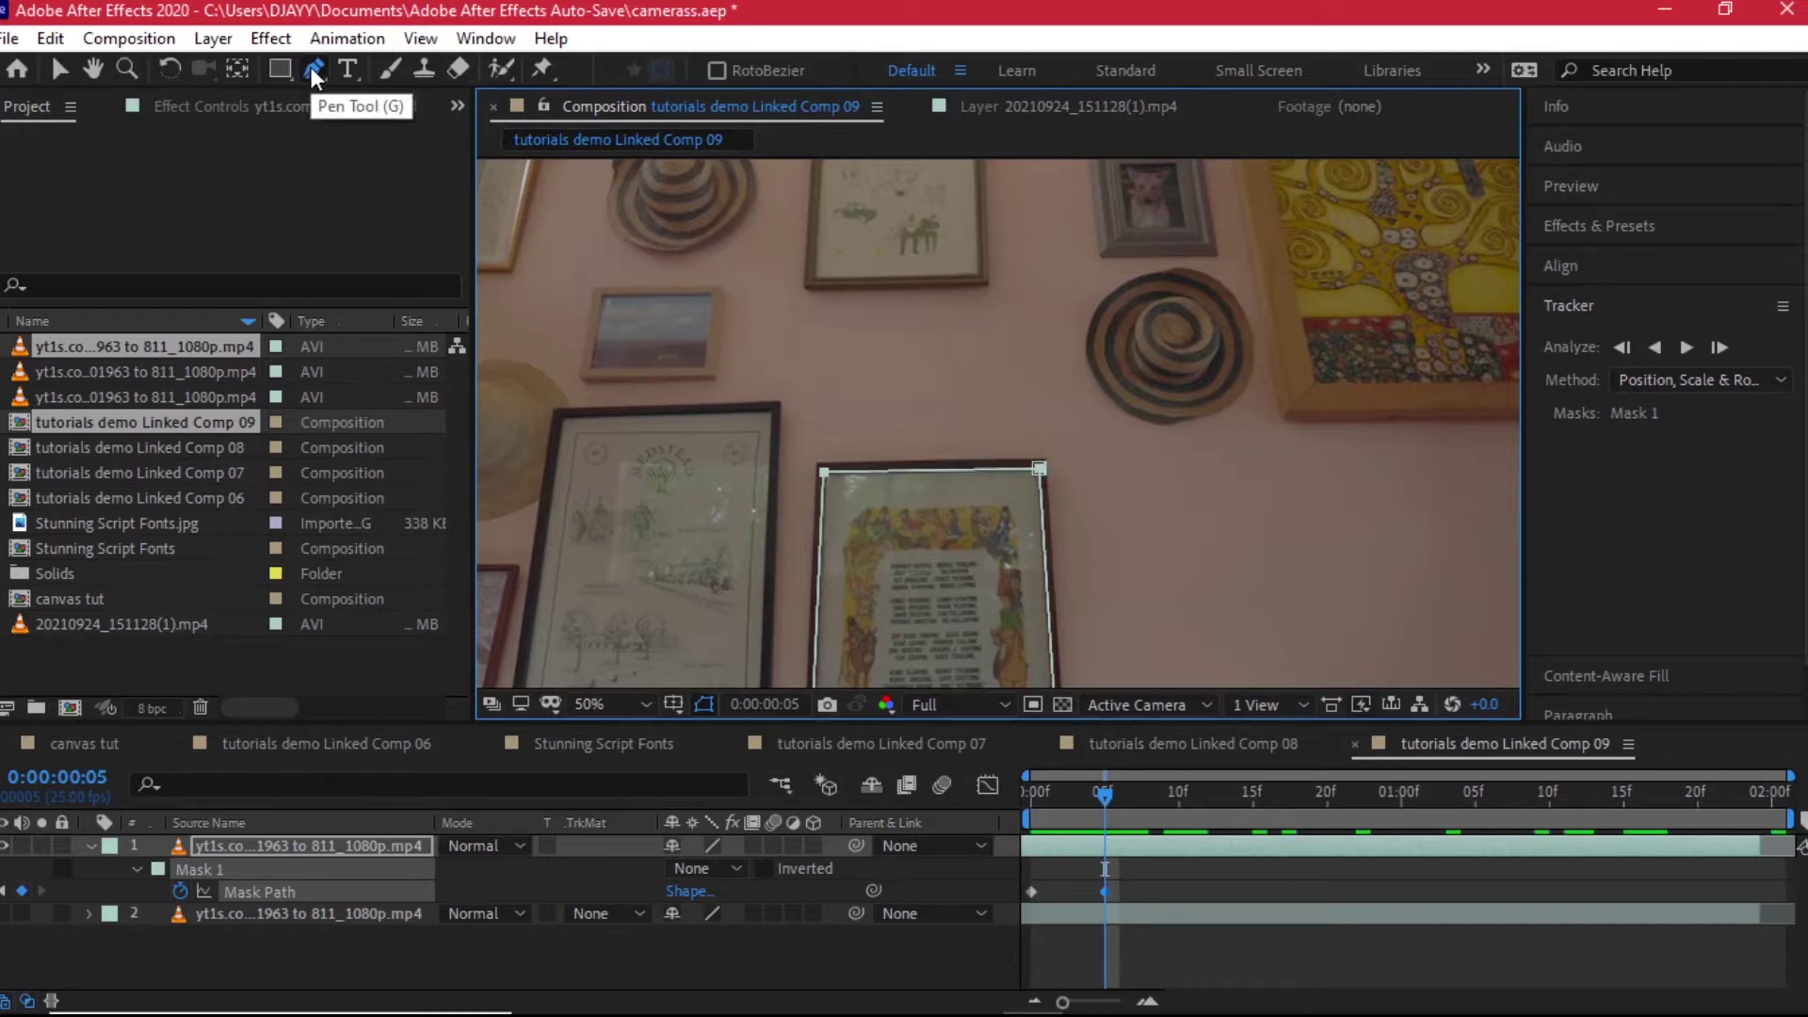
Step: With the Selection tool, align all four corners of Mask 1 with the poster frame's inner corners at 0:00:00:05
{"action": "left_click", "coordinate": [59, 67]}
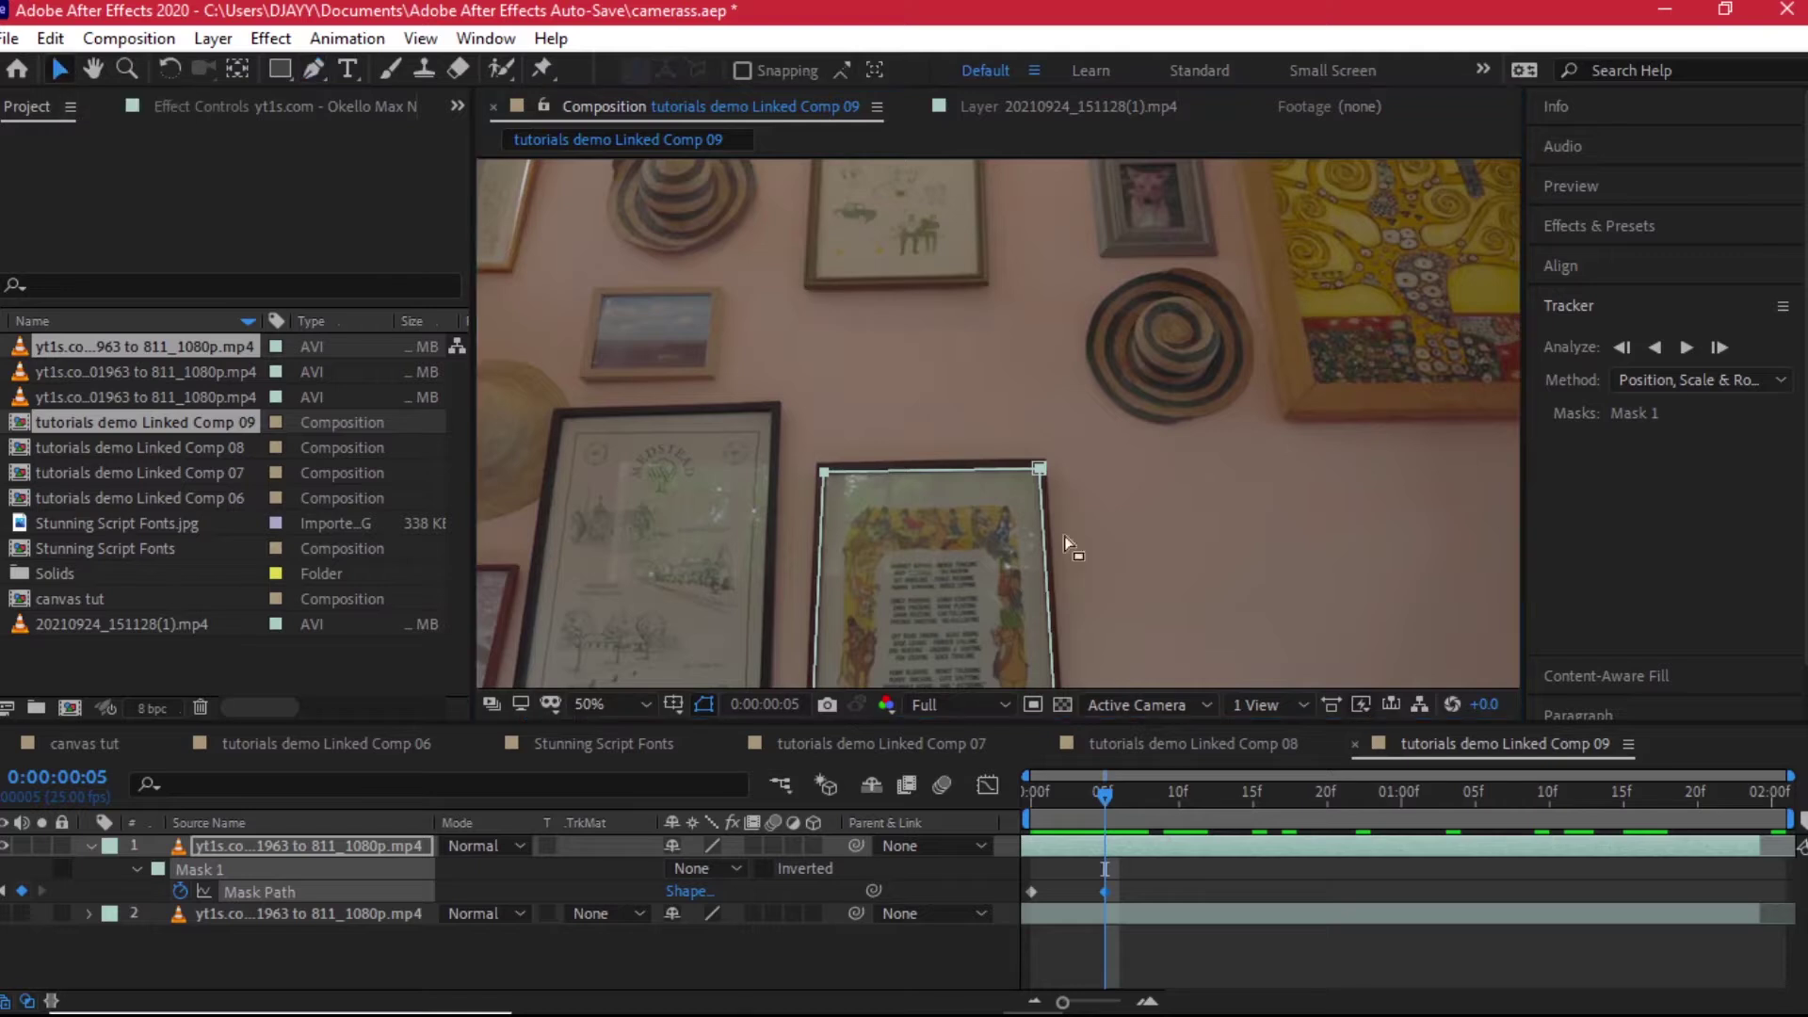
{"action": "left_click_drag", "start_coordinate": [1098, 416], "coordinate": [1039, 475]}
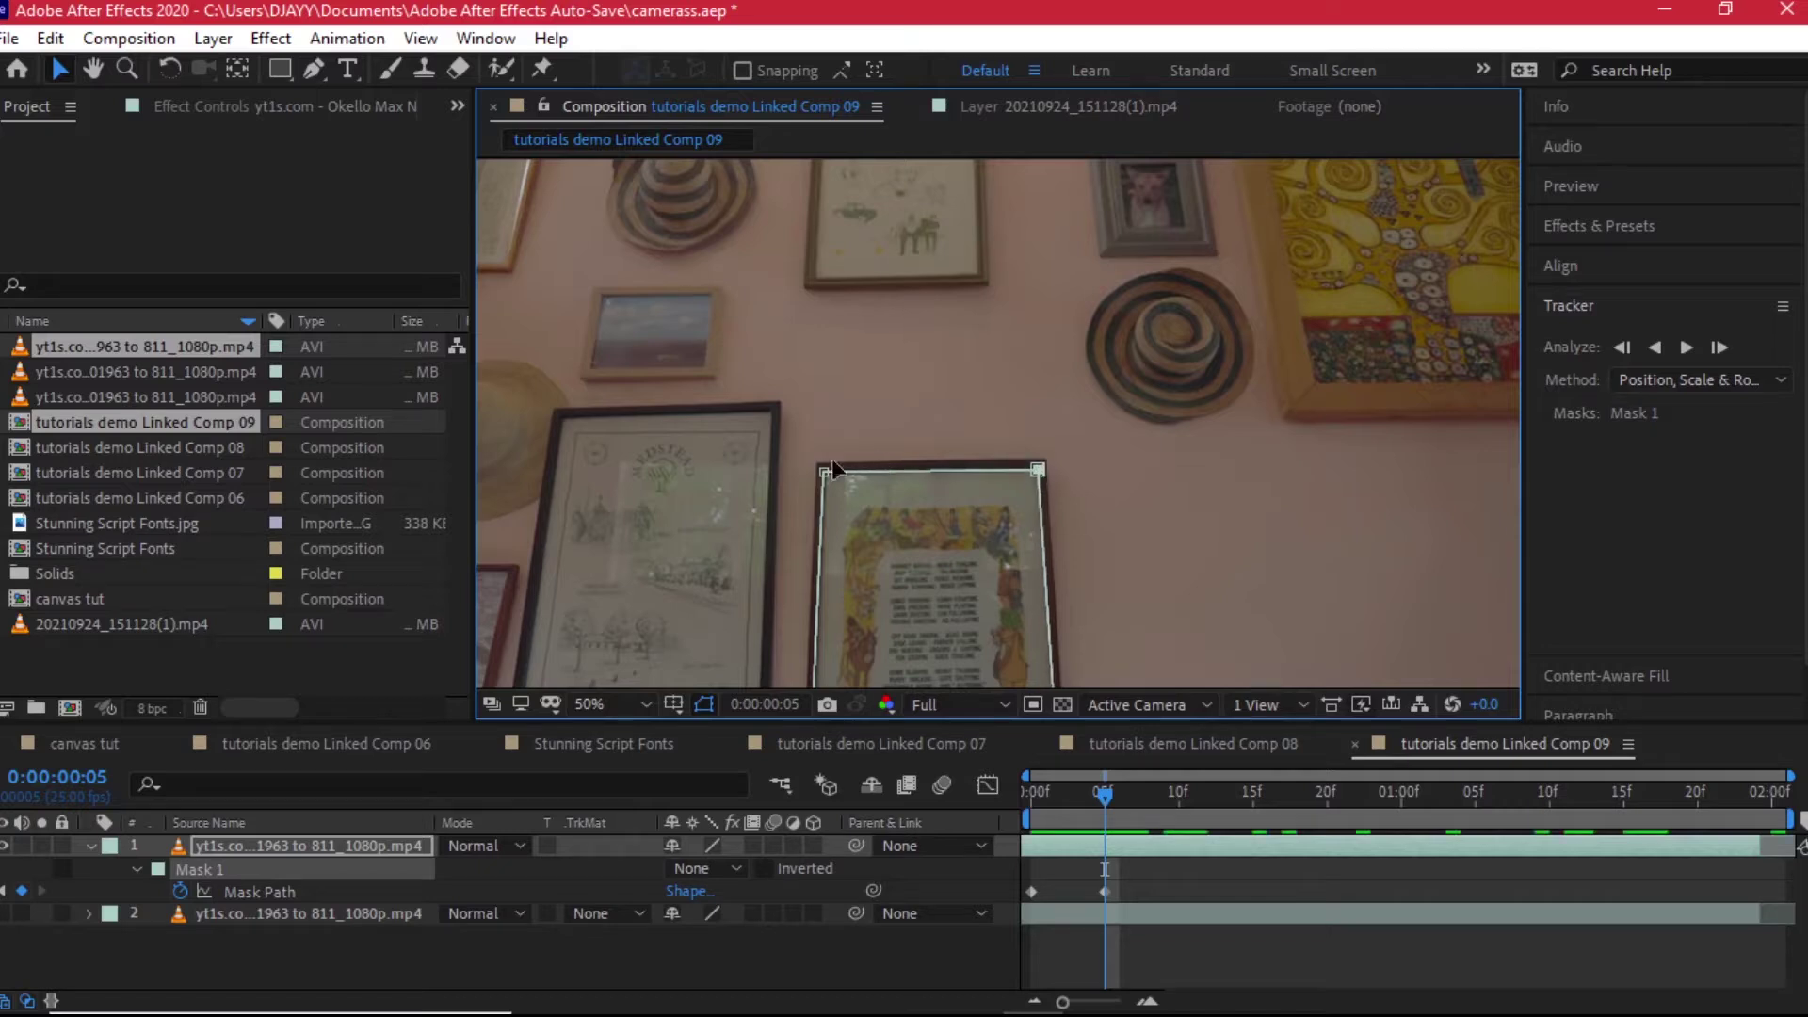
{"action": "left_click_drag", "start_coordinate": [821, 474], "coordinate": [825, 471]}
{"action": "left_click_drag", "start_coordinate": [1181, 605], "coordinate": [1178, 330]}
{"action": "mouse_move", "coordinate": [1066, 566]}
{"action": "left_mouse_down"}
{"action": "mouse_move", "coordinate": [1057, 536]}
{"action": "mouse_move", "coordinate": [1057, 557]}
{"action": "left_mouse_up"}
{"action": "left_click_drag", "start_coordinate": [808, 579], "coordinate": [815, 563]}
Step: Advance to 0:00:00:10 and move the corners of Mask 1 back onto the poster frame's inner corners
{"action": "key", "text": "Page_Down"}
{"action": "key", "text": "Page_Down"}
{"action": "key", "text": "Page_Down"}
{"action": "key", "text": "Page_Down"}
{"action": "key", "text": "Page_Down"}
{"action": "left_click_drag", "start_coordinate": [1057, 556], "coordinate": [1054, 553]}
{"action": "scroll", "coordinate": [1043, 188], "scroll_direction": "up", "scroll_amount": 1}
{"action": "left_click_drag", "start_coordinate": [1037, 193], "coordinate": [990, 355]}
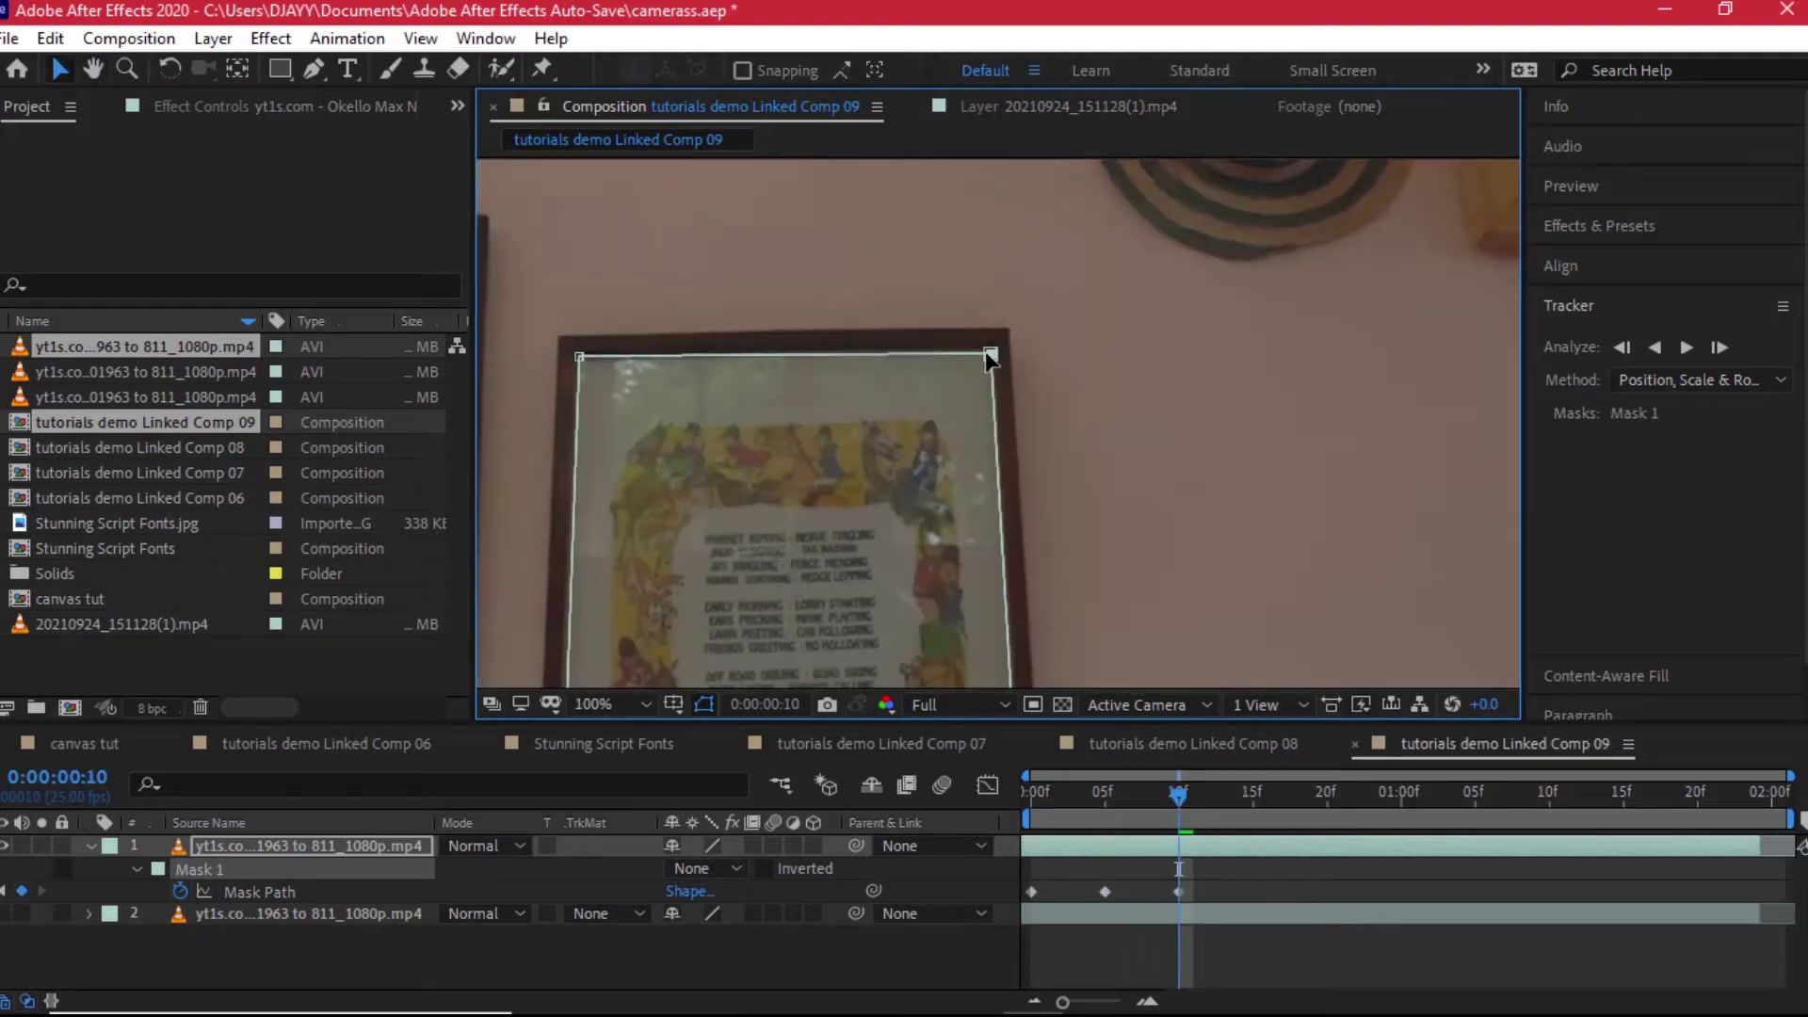
{"action": "left_click_drag", "start_coordinate": [580, 358], "coordinate": [580, 356]}
{"action": "left_click_drag", "start_coordinate": [991, 356], "coordinate": [993, 354]}
{"action": "left_click_drag", "start_coordinate": [1116, 474], "coordinate": [1146, 30]}
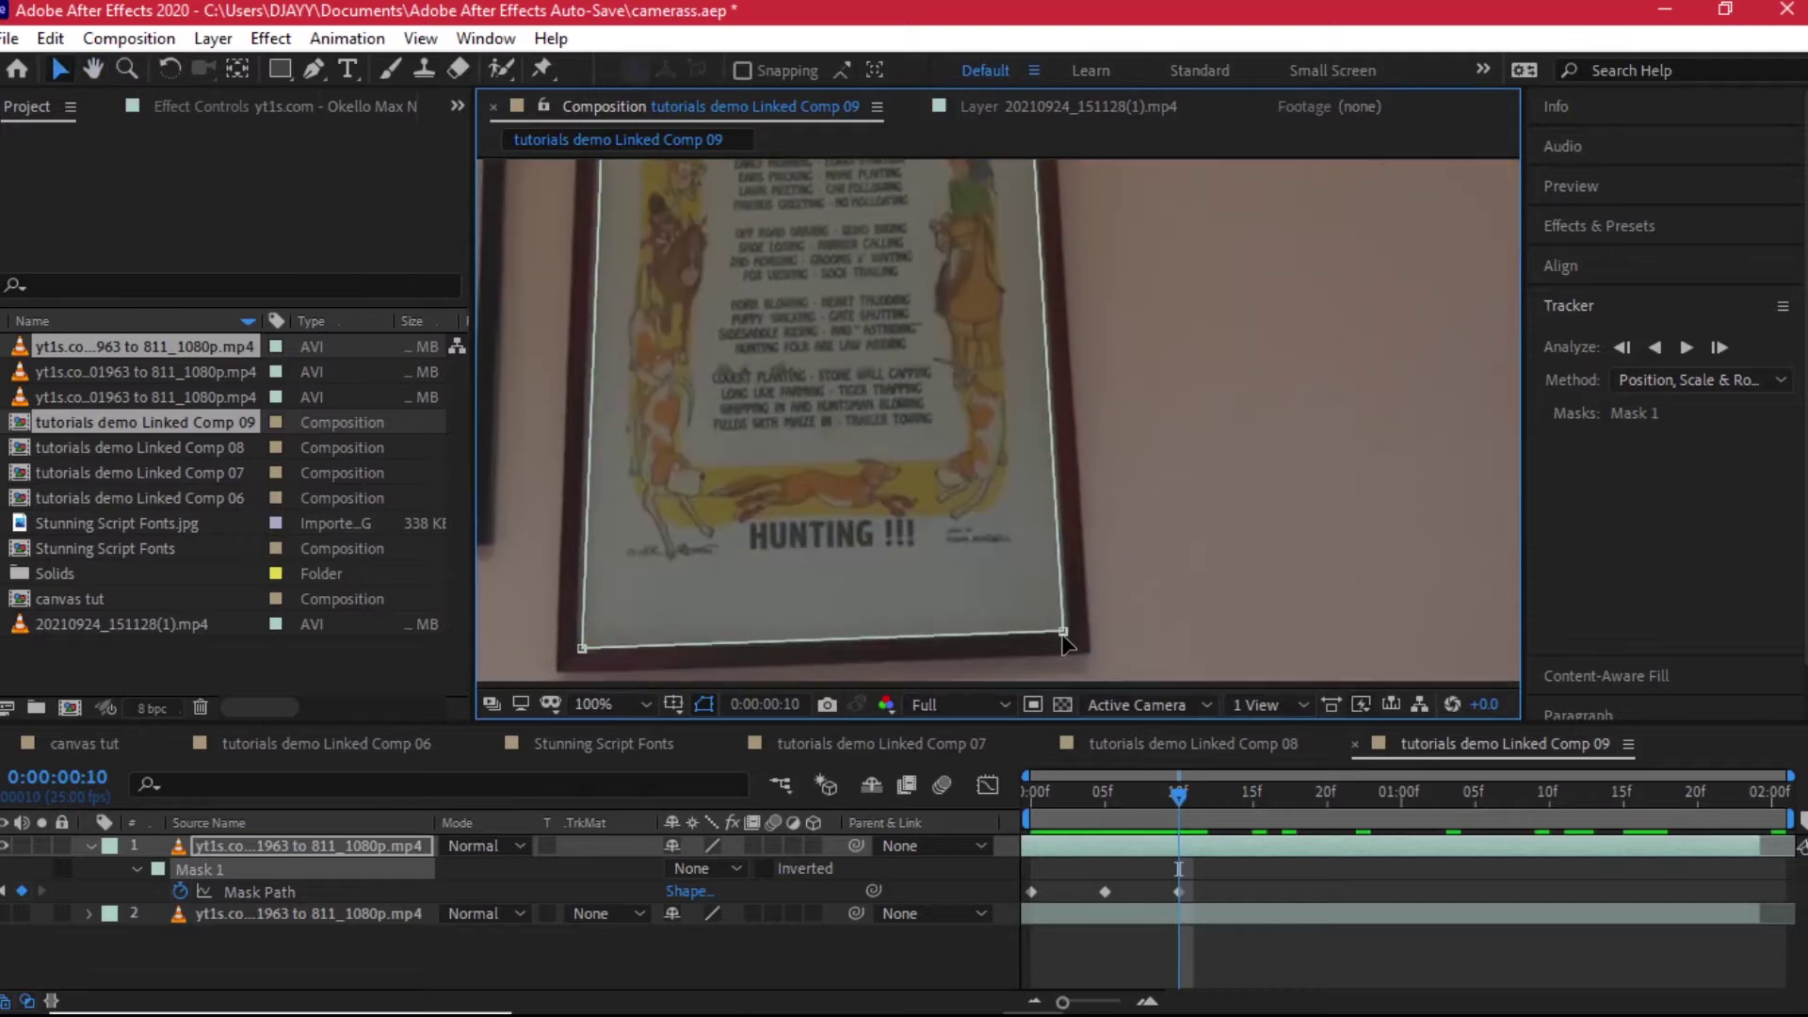
{"action": "left_click_drag", "start_coordinate": [1069, 629], "coordinate": [1065, 631]}
{"action": "left_click_drag", "start_coordinate": [582, 646], "coordinate": [579, 649]}
{"action": "left_click_drag", "start_coordinate": [979, 365], "coordinate": [1026, 618]}
Step: Keyframe Mask 1 at 0:00:00:15 by fitting its upper and lower corners to the inside of the poster frame
{"action": "key", "text": "Page_Down"}
{"action": "key", "text": "Page_Down"}
{"action": "key", "text": "Page_Down"}
{"action": "key", "text": "Page_Down"}
{"action": "key", "text": "Page_Down"}
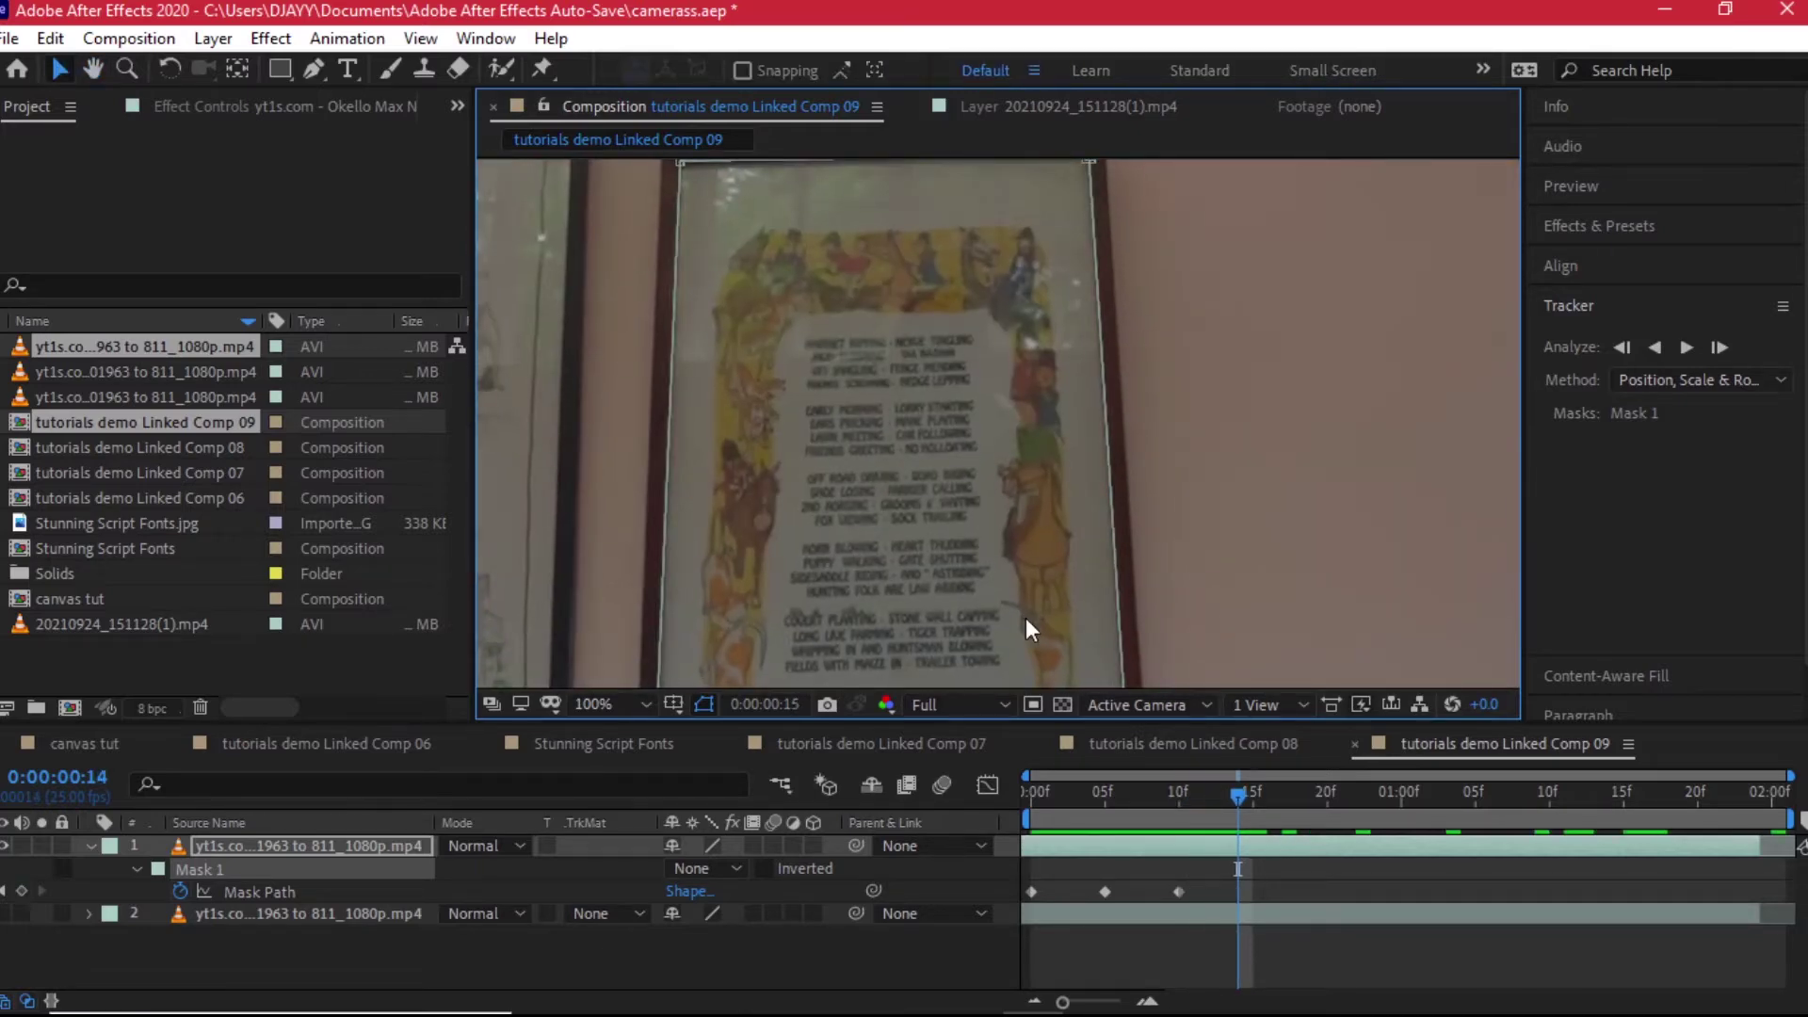
{"action": "left_click_drag", "start_coordinate": [1056, 191], "coordinate": [1062, 345]}
{"action": "left_click_drag", "start_coordinate": [654, 349], "coordinate": [659, 353]}
{"action": "left_click_drag", "start_coordinate": [1054, 595], "coordinate": [1209, 74]}
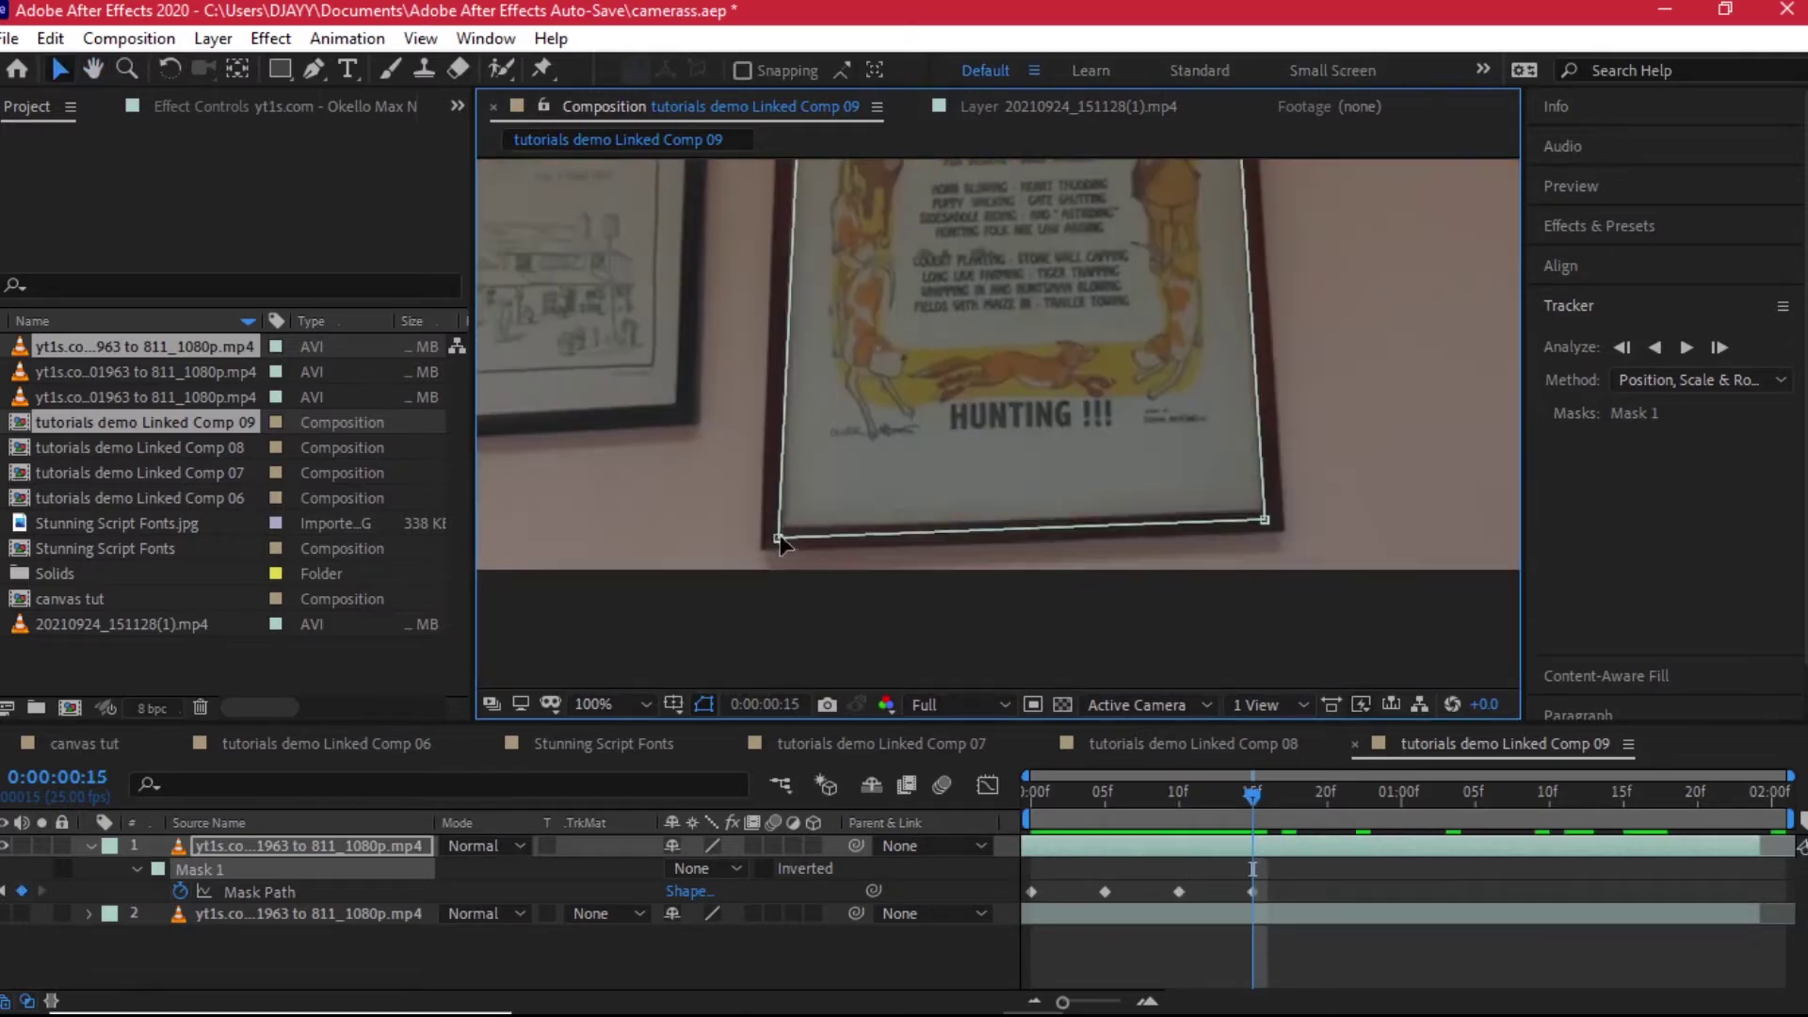
{"action": "left_click_drag", "start_coordinate": [781, 542], "coordinate": [780, 527]}
{"action": "left_click_drag", "start_coordinate": [1267, 523], "coordinate": [1262, 510]}
Step: Keyframe Mask 1 at 0:00:00:20 by realigning its two lower corners with the poster frame
{"action": "key", "text": "Page_Down"}
{"action": "key", "text": "Page_Down"}
{"action": "key", "text": "Page_Down"}
{"action": "key", "text": "Page_Down"}
{"action": "key", "text": "Page_Down"}
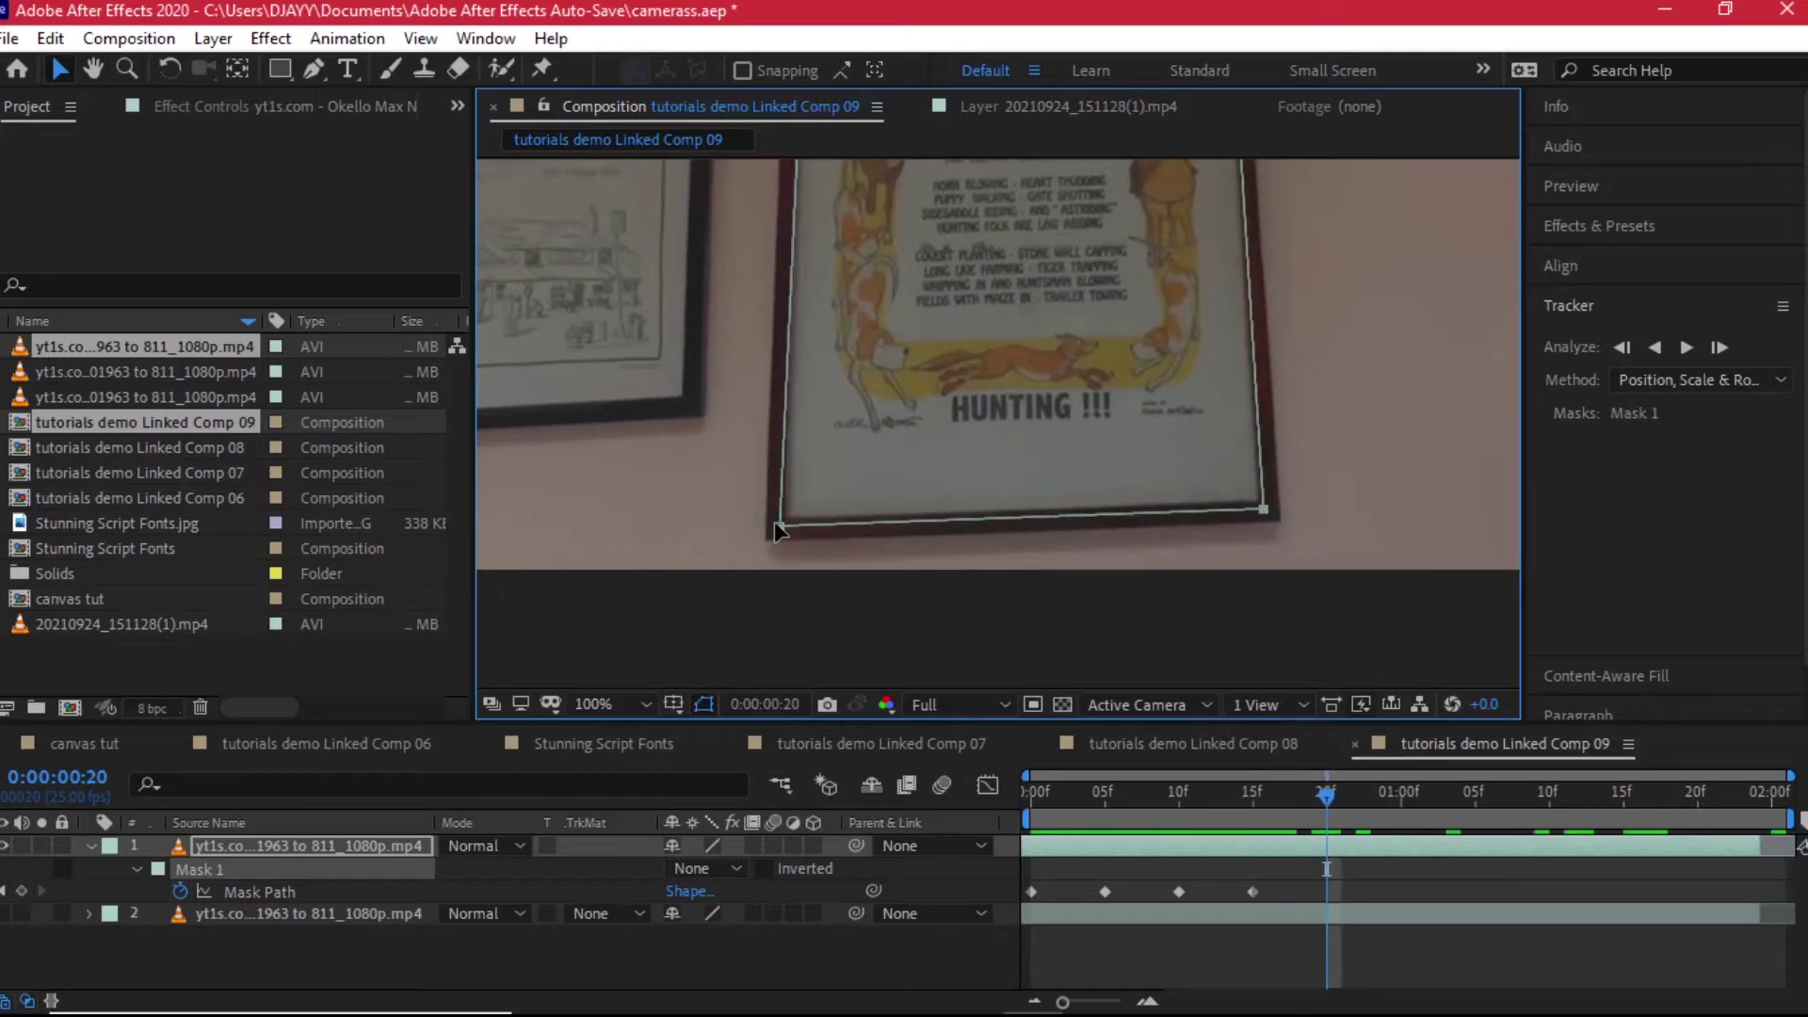
{"action": "left_click_drag", "start_coordinate": [778, 526], "coordinate": [785, 517]}
{"action": "left_click_drag", "start_coordinate": [1261, 510], "coordinate": [1258, 499]}
Step: Advance to 0:00:01:00 and refit all four corners of Mask 1 to the poster frame
{"action": "key", "text": "Page_Down"}
{"action": "key", "text": "Page_Down"}
{"action": "key", "text": "Page_Down"}
{"action": "scroll", "coordinate": [942, 424], "scroll_direction": "up", "scroll_amount": 5}
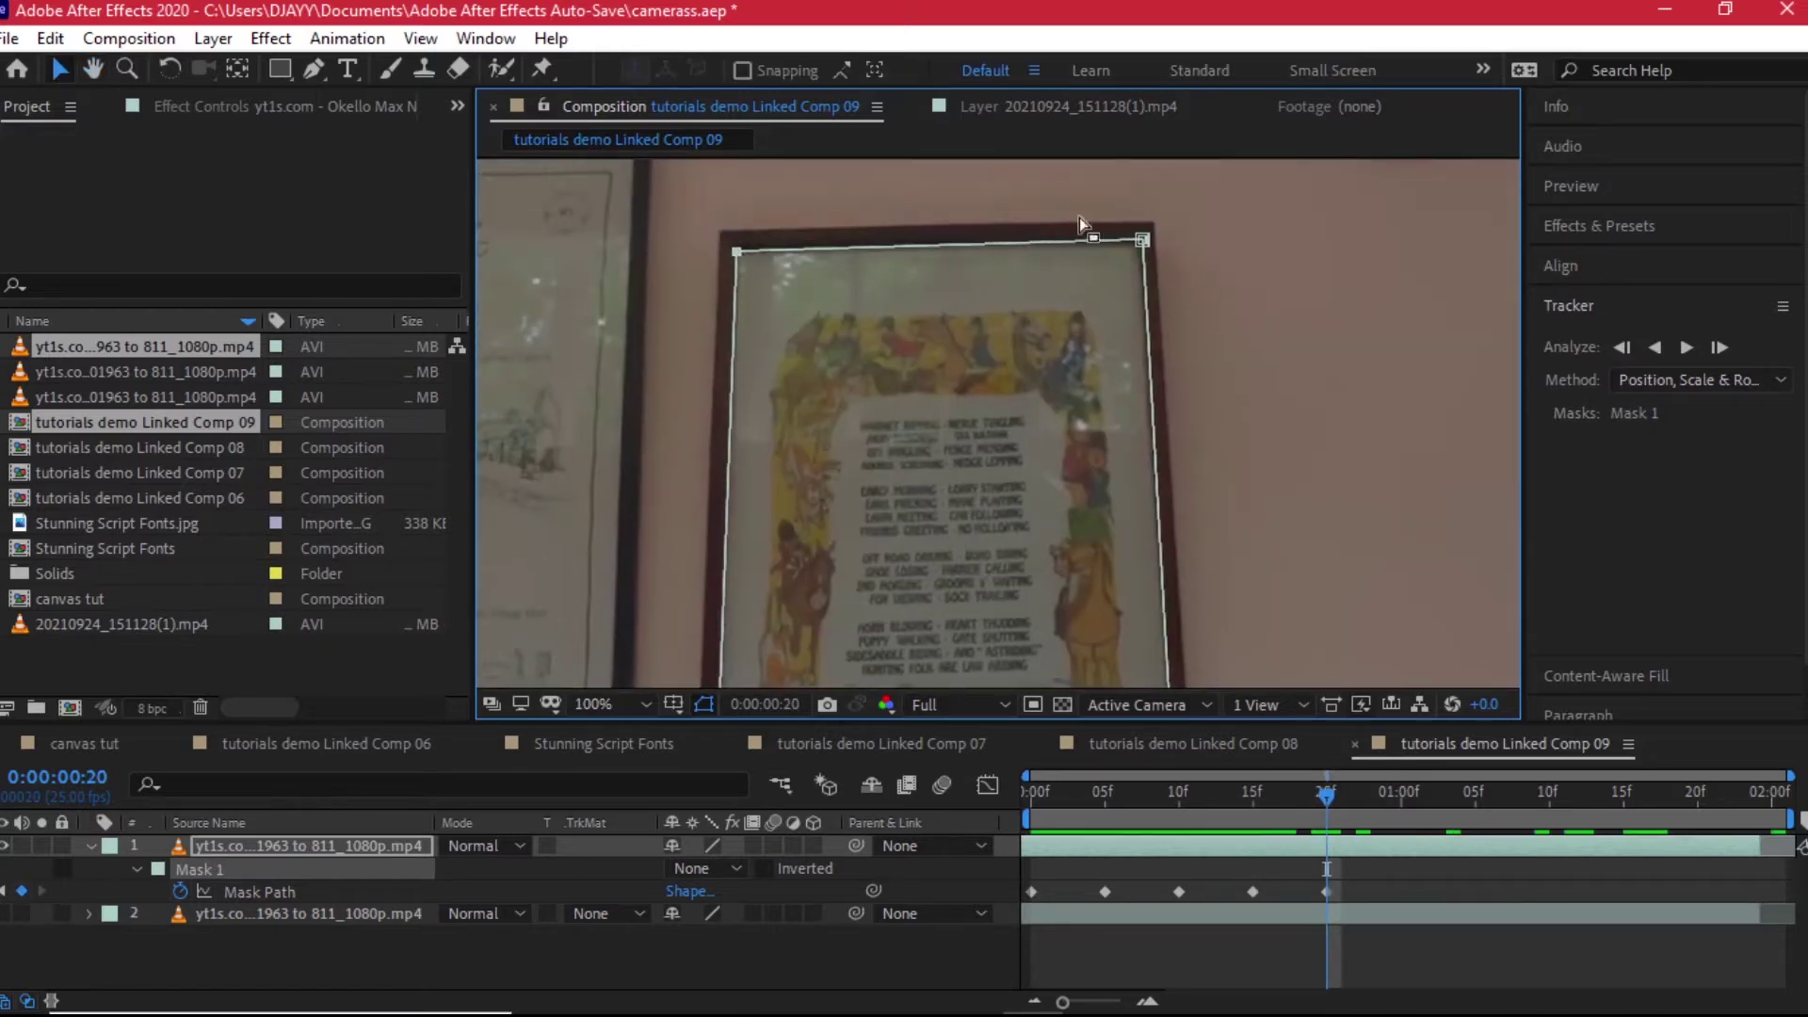
{"action": "key", "text": "Page_Down"}
{"action": "left_click_drag", "start_coordinate": [1143, 246], "coordinate": [1130, 250]}
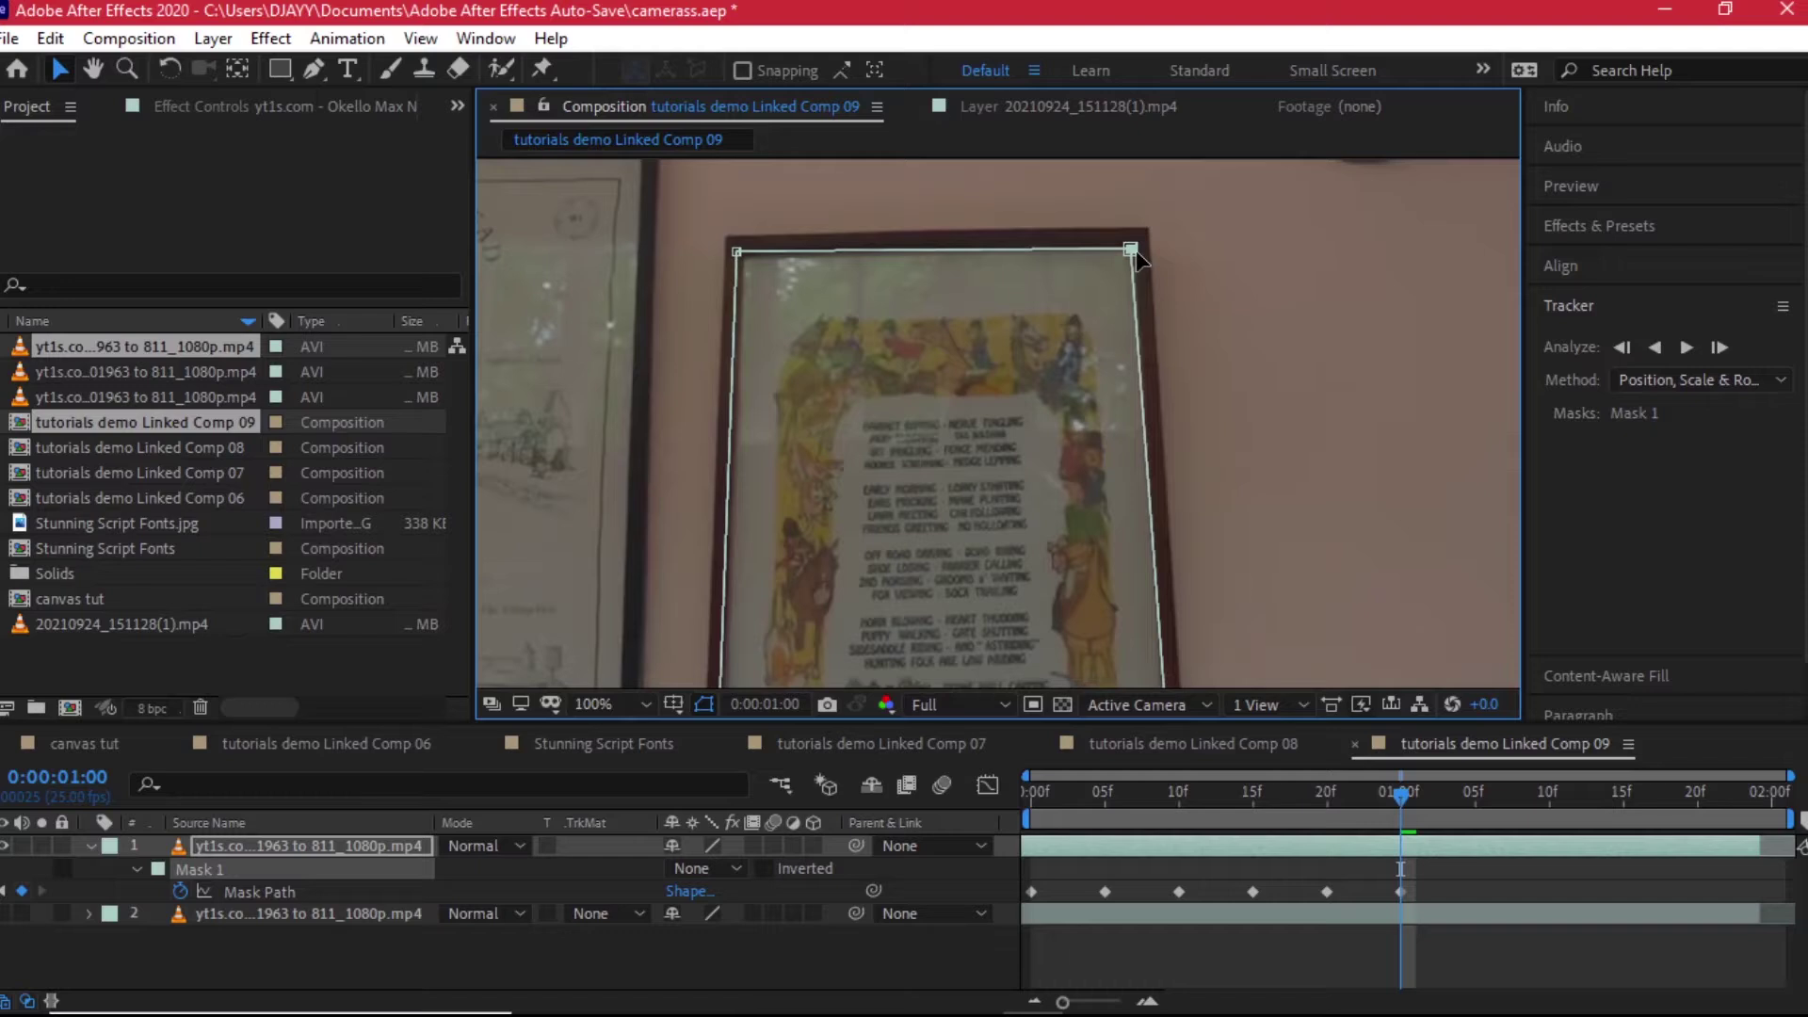
{"action": "left_click_drag", "start_coordinate": [737, 252], "coordinate": [745, 250]}
{"action": "left_click_drag", "start_coordinate": [1310, 647], "coordinate": [1223, 305]}
{"action": "left_click_drag", "start_coordinate": [1098, 601], "coordinate": [1089, 585]}
{"action": "left_click_drag", "start_coordinate": [623, 613], "coordinate": [636, 610]}
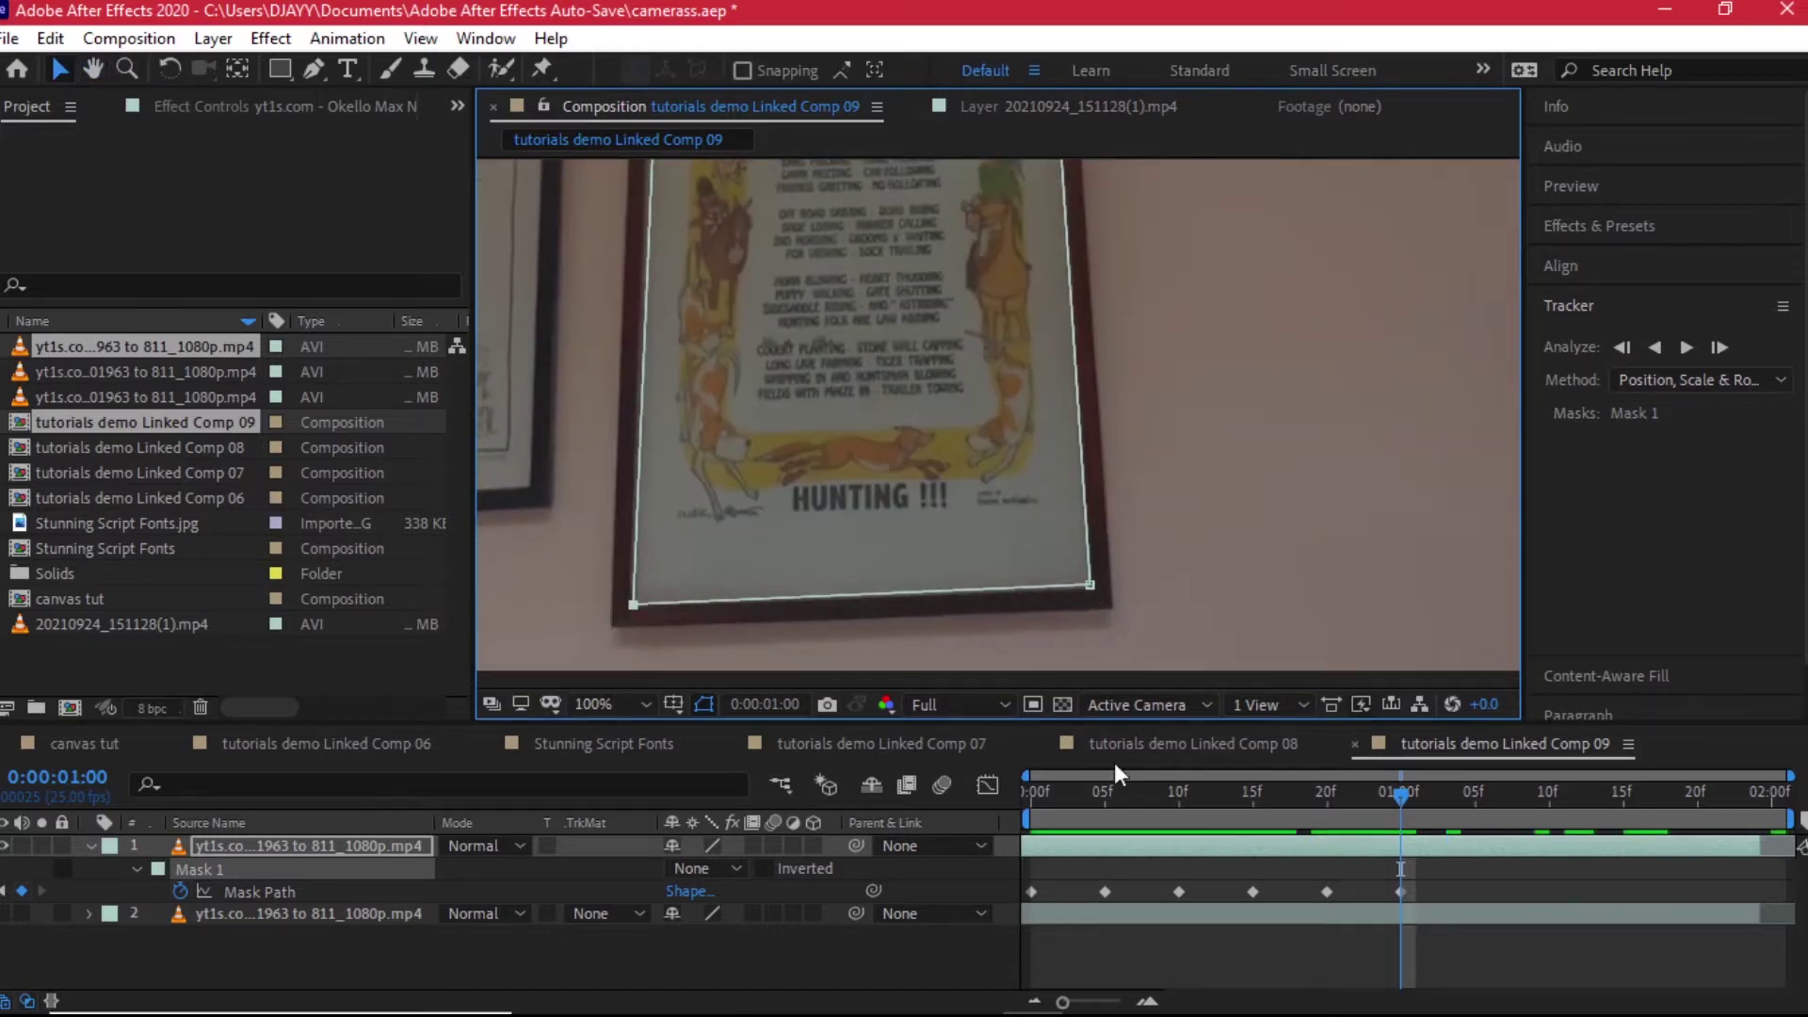
Step: Move to 0:00:01:05 and realign the lower and upper corners of Mask 1 with the poster frame
{"action": "key", "text": "Page_Down"}
{"action": "key", "text": "Page_Down"}
{"action": "key", "text": "Page_Down"}
{"action": "key", "text": "Page_Down"}
{"action": "key", "text": "Page_Down"}
{"action": "left_click_drag", "start_coordinate": [1093, 590], "coordinate": [1087, 582]}
{"action": "left_click_drag", "start_coordinate": [630, 603], "coordinate": [634, 598]}
{"action": "left_click_drag", "start_coordinate": [876, 226], "coordinate": [893, 640]}
{"action": "scroll", "coordinate": [1071, 320], "scroll_direction": "up", "scroll_amount": 1}
{"action": "left_click_drag", "start_coordinate": [1052, 321], "coordinate": [1052, 322]}
{"action": "left_click_drag", "start_coordinate": [868, 357], "coordinate": [1283, 351]}
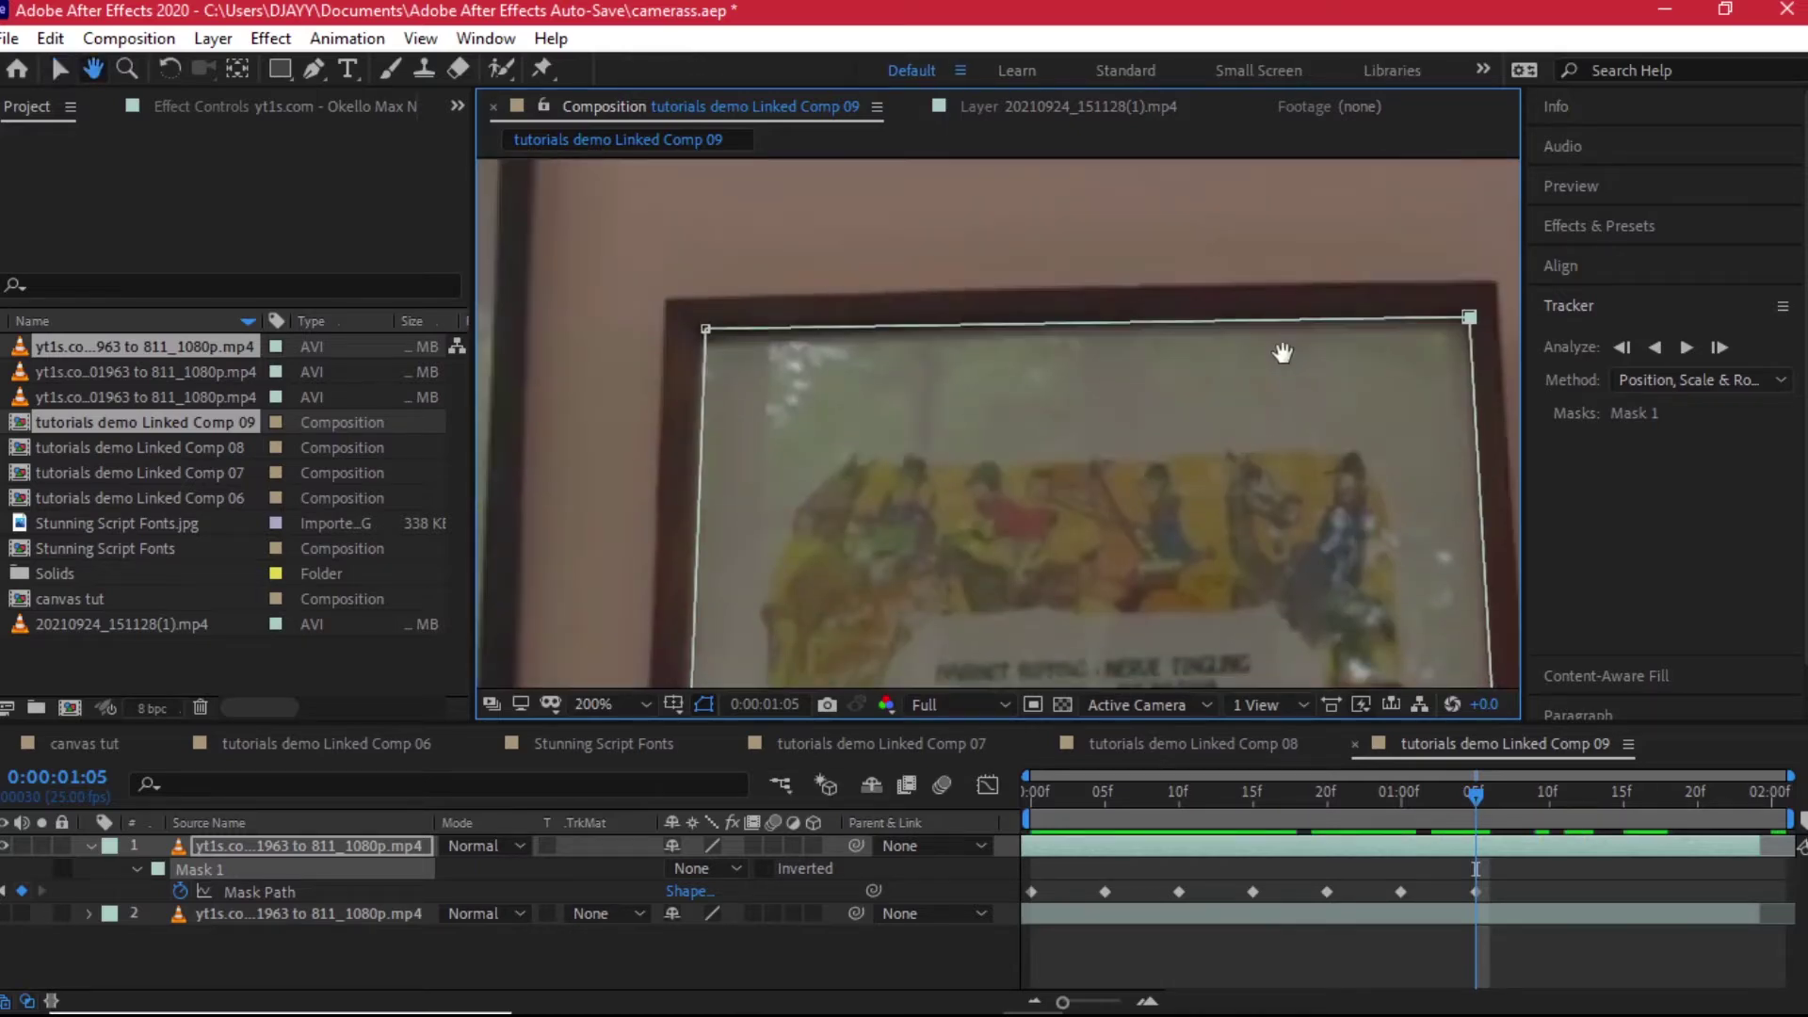
{"action": "left_click_drag", "start_coordinate": [706, 329], "coordinate": [708, 331]}
{"action": "left_click_drag", "start_coordinate": [1425, 344], "coordinate": [1173, 336]}
{"action": "scroll", "coordinate": [1175, 335], "scroll_direction": "down", "scroll_amount": 2}
Step: Move to 0:00:01:10 and fit the four corners of Mask 1 to the poster frame's inner edge
{"action": "left_click", "coordinate": [1554, 800]}
{"action": "scroll", "coordinate": [1173, 336], "scroll_direction": "up", "scroll_amount": 1}
{"action": "left_click_drag", "start_coordinate": [989, 268], "coordinate": [897, 349]}
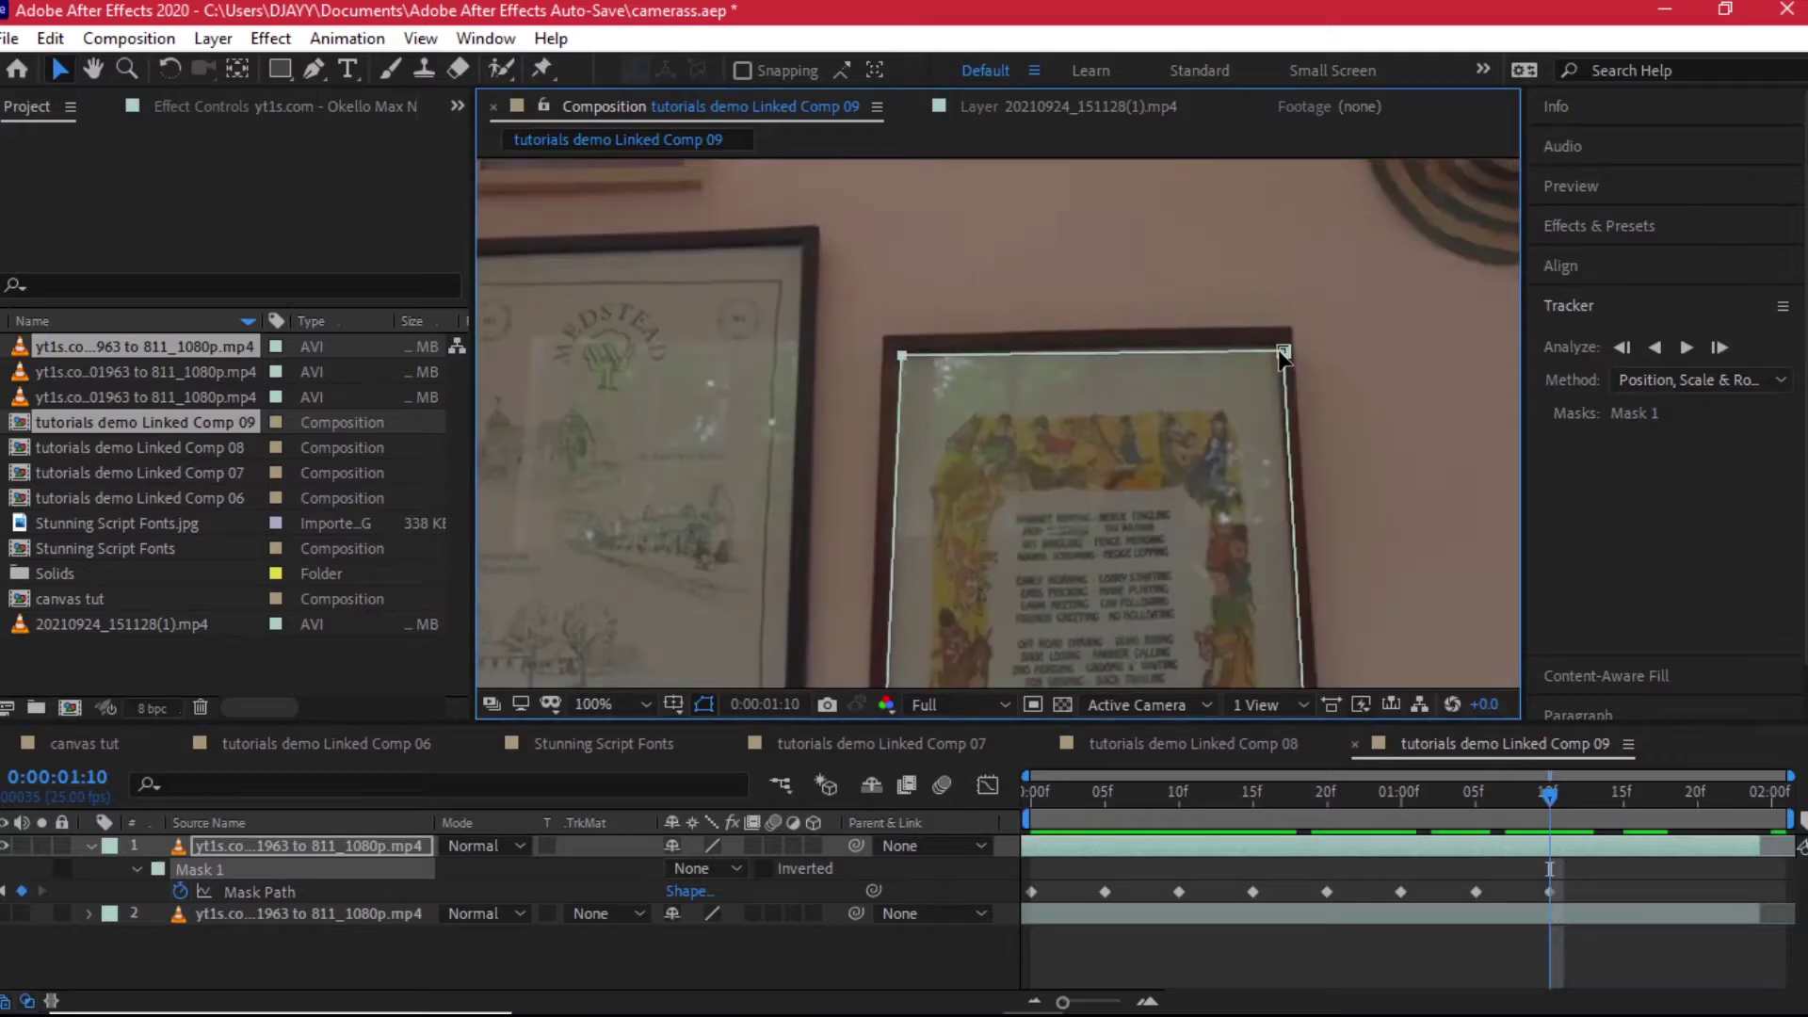
{"action": "left_click_drag", "start_coordinate": [1283, 352], "coordinate": [1286, 355]}
{"action": "left_click_drag", "start_coordinate": [1149, 668], "coordinate": [1110, 348]}
{"action": "left_click_drag", "start_coordinate": [1286, 576], "coordinate": [1285, 571]}
{"action": "left_click_drag", "start_coordinate": [831, 591], "coordinate": [839, 579]}
Step: Advance to 0:00:01:15 and adjust Mask 1 to follow the poster frame's corners
{"action": "key", "text": "Page_Down"}
{"action": "key", "text": "Page_Down"}
{"action": "key", "text": "Page_Down"}
{"action": "key", "text": "Page_Down"}
{"action": "key", "text": "Page_Down"}
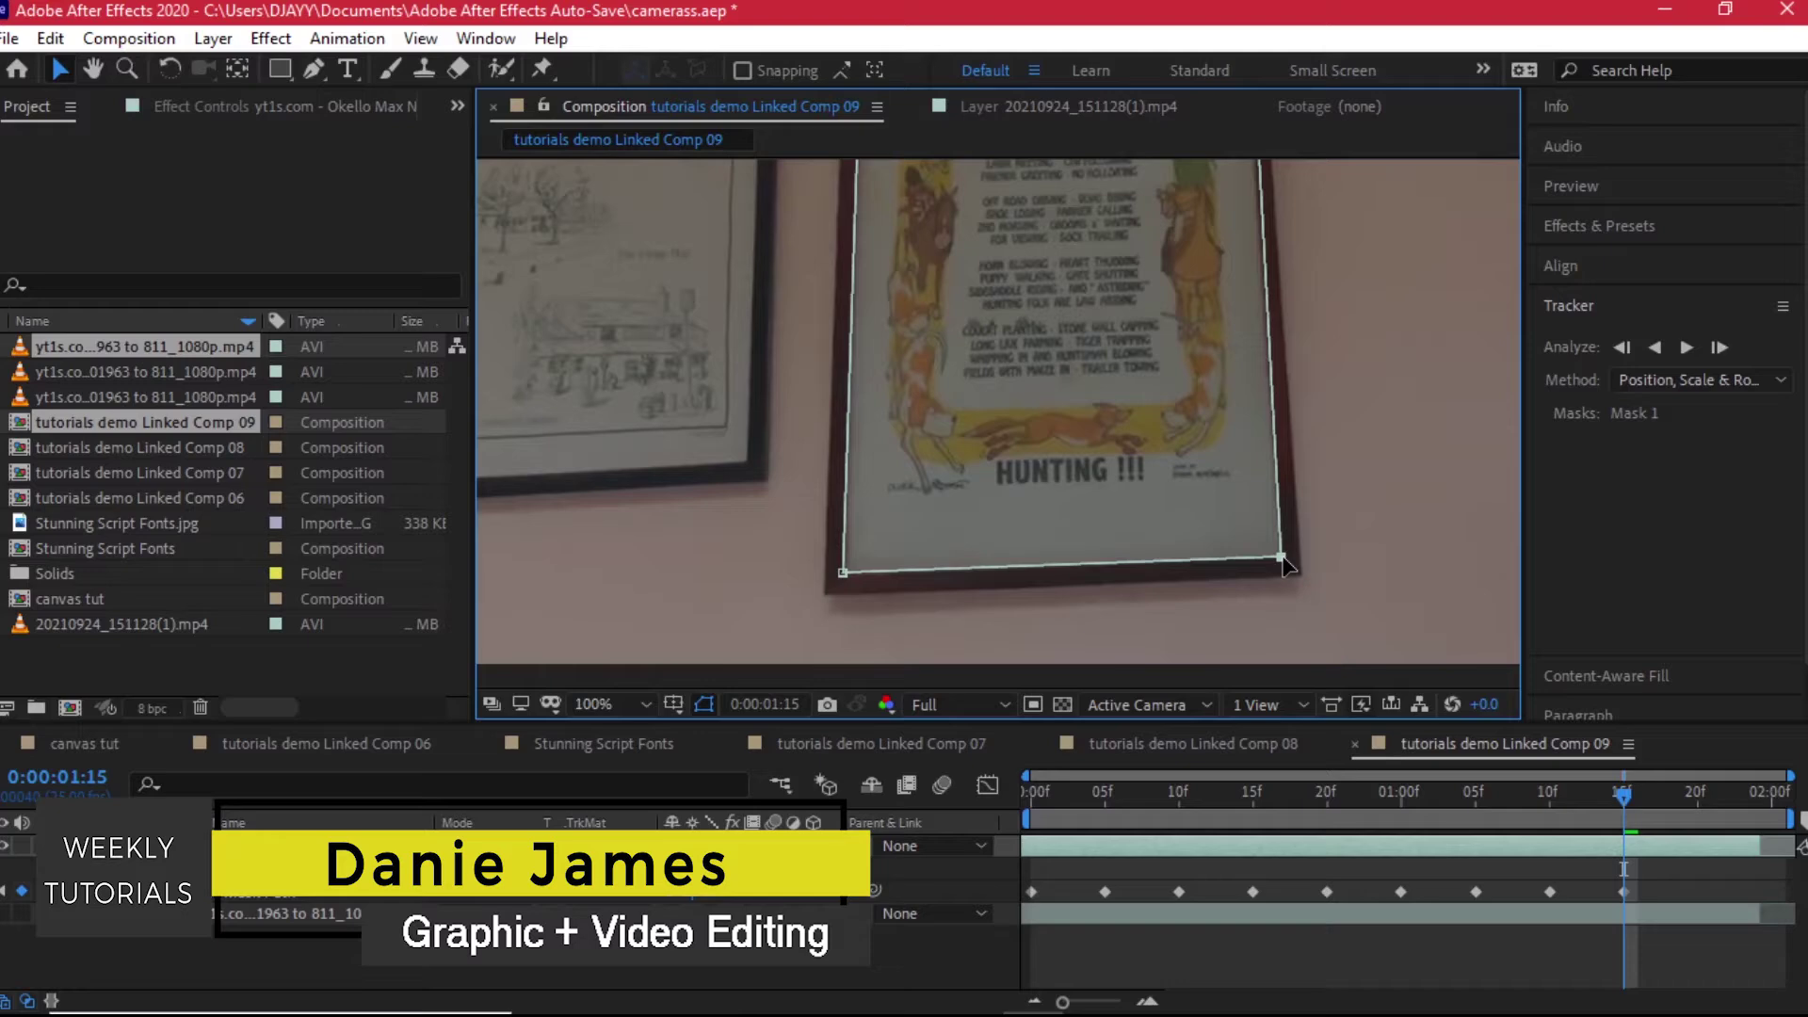
{"action": "scroll", "coordinate": [797, 465], "scroll_direction": "up", "scroll_amount": 3}
{"action": "left_click_drag", "start_coordinate": [1187, 418], "coordinate": [1169, 639]}
Step: Keyframe Mask 1 on the poster frame at 0:00:01:20 and again at 0:00:01:24, correcting its corners
{"action": "left_click", "coordinate": [1697, 796]}
{"action": "scroll", "coordinate": [1183, 429], "scroll_direction": "down", "scroll_amount": 5}
{"action": "left_click", "coordinate": [1759, 793]}
{"action": "left_click_drag", "start_coordinate": [741, 659], "coordinate": [747, 653]}
{"action": "left_click_drag", "start_coordinate": [1061, 472], "coordinate": [1073, 750]}
{"action": "left_click_drag", "start_coordinate": [780, 313], "coordinate": [778, 294]}
{"action": "left_click_drag", "start_coordinate": [1138, 290], "coordinate": [1136, 288]}
Step: Scrub back through the composition to around 0:00:01:07 to check how Mask 1 follows the poster frame
{"action": "scroll", "coordinate": [1121, 351], "scroll_direction": "down", "scroll_amount": 3}
{"action": "scroll", "coordinate": [1121, 351], "scroll_direction": "up", "scroll_amount": 2}
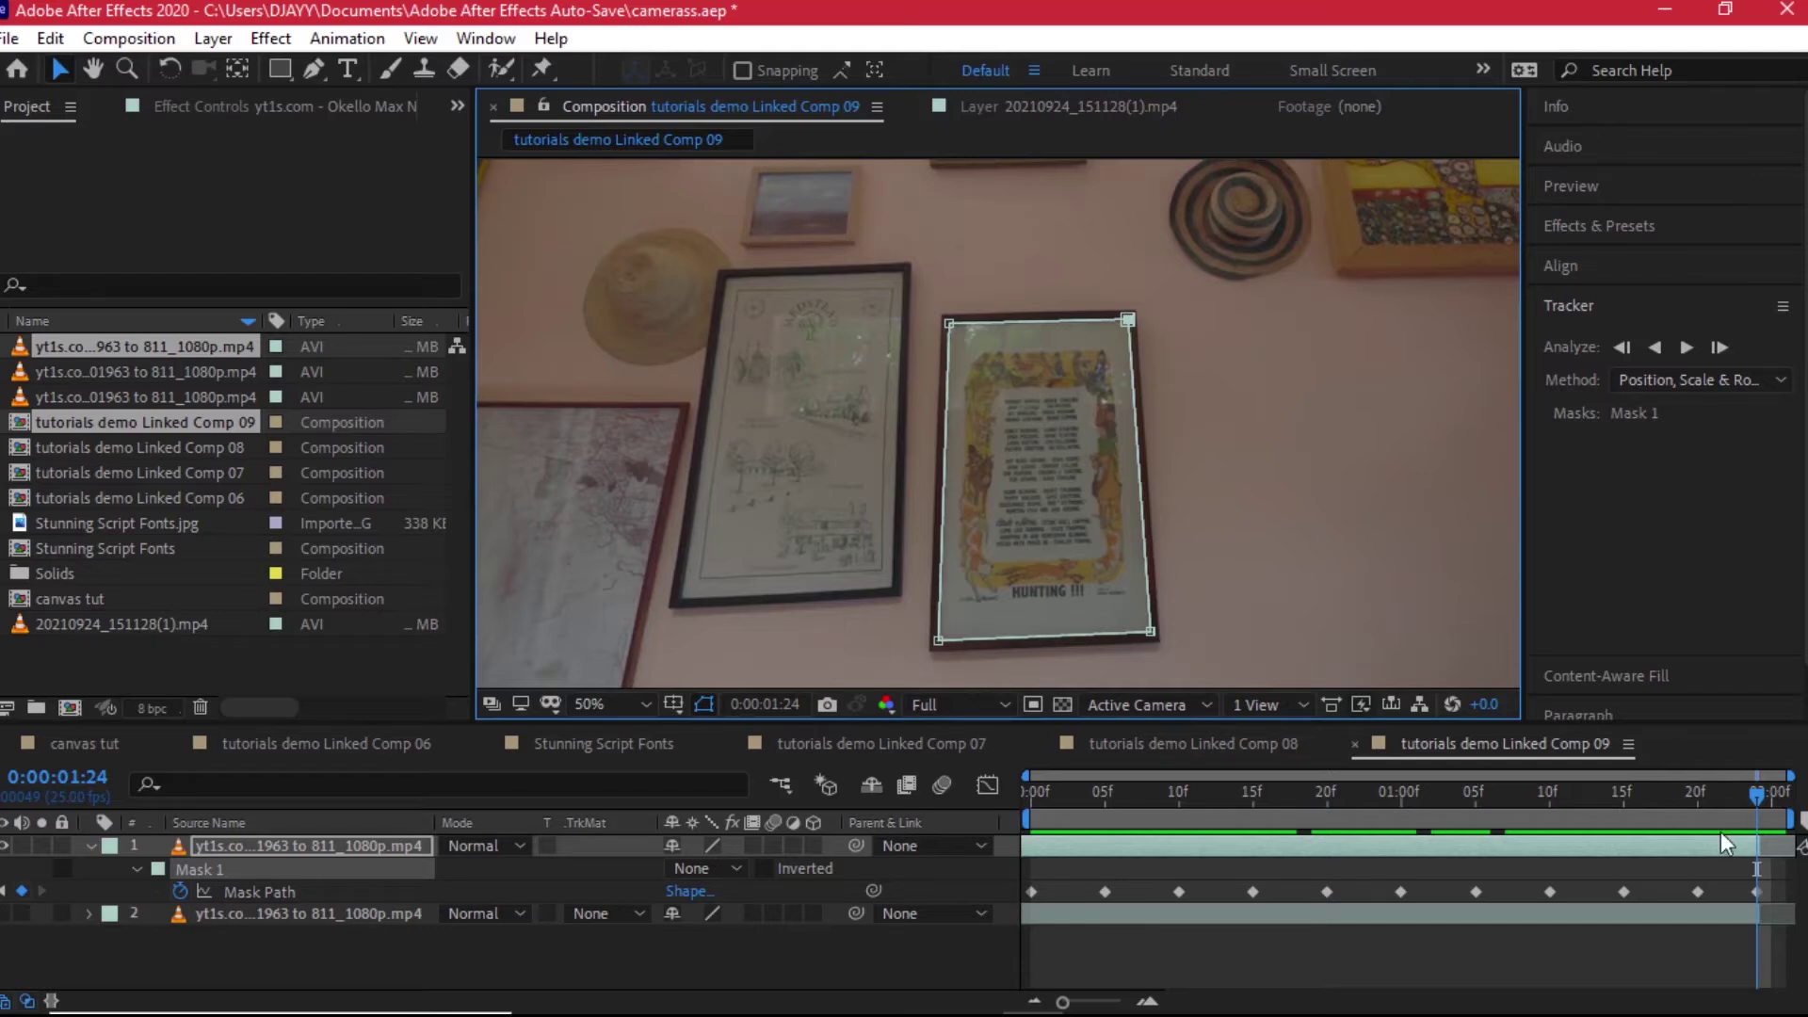
{"action": "left_click", "coordinate": [1708, 778]}
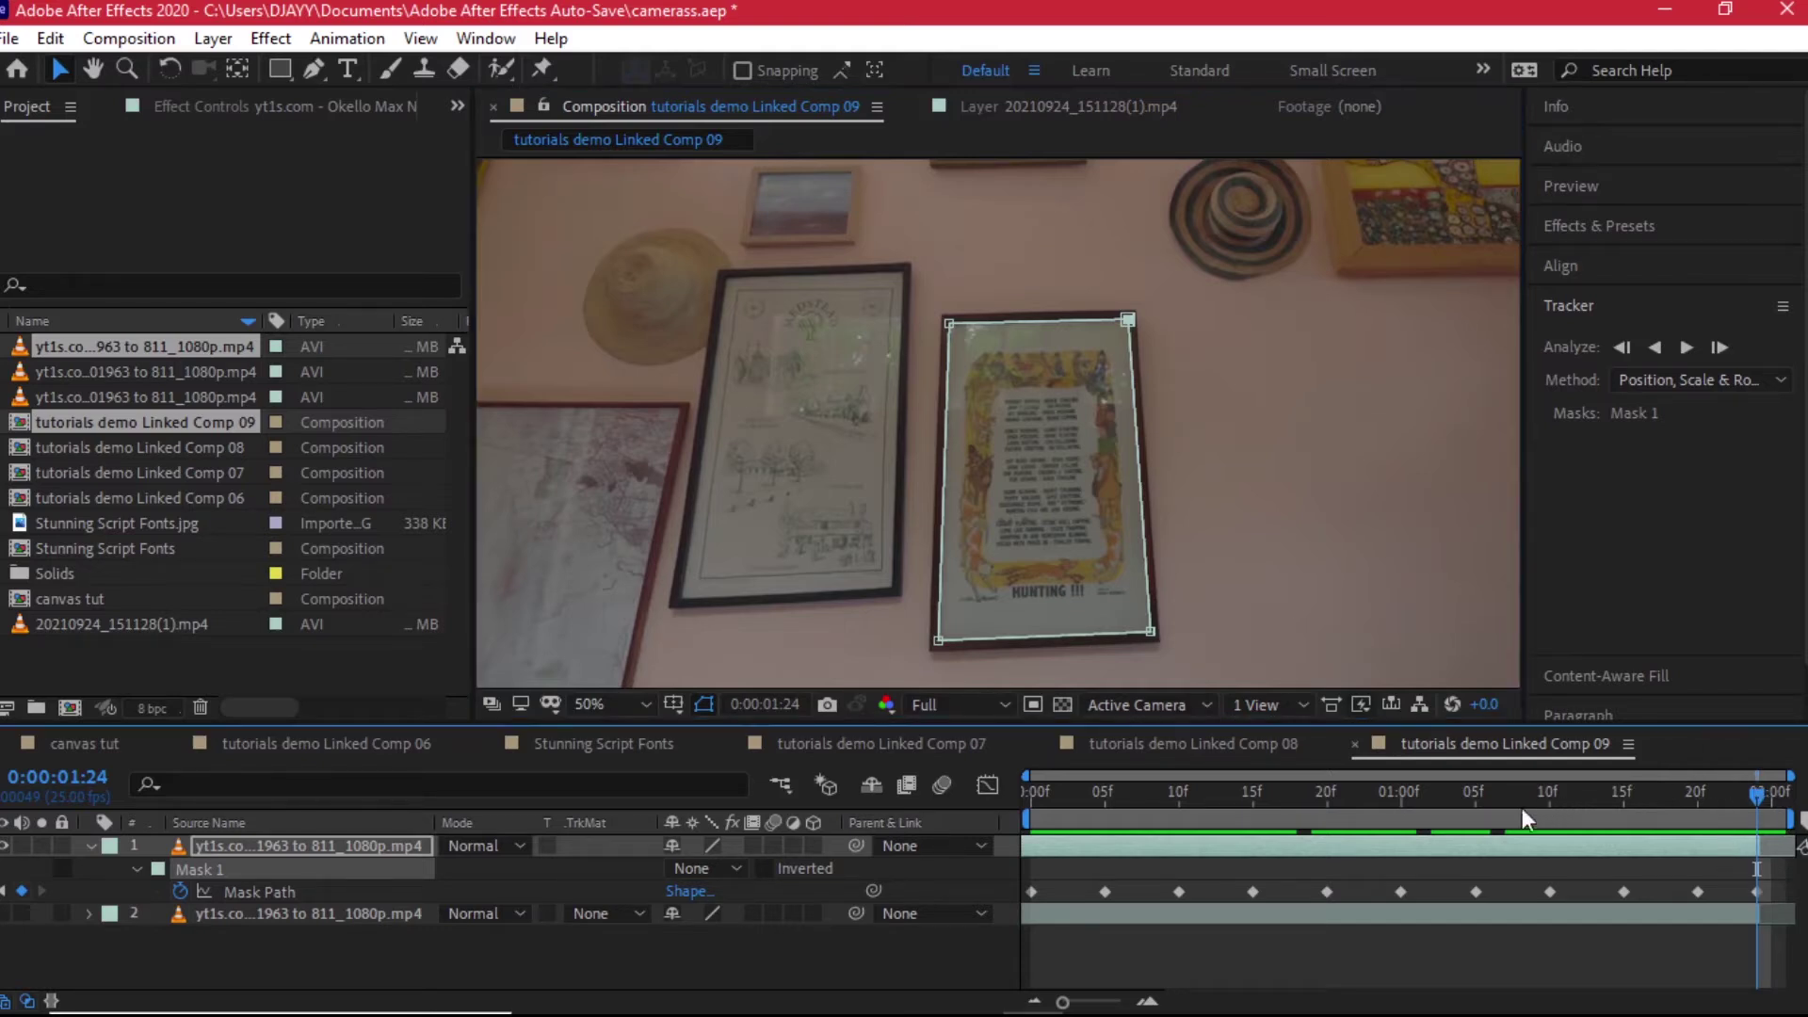
{"action": "left_click_drag", "start_coordinate": [1403, 826], "coordinate": [1504, 838]}
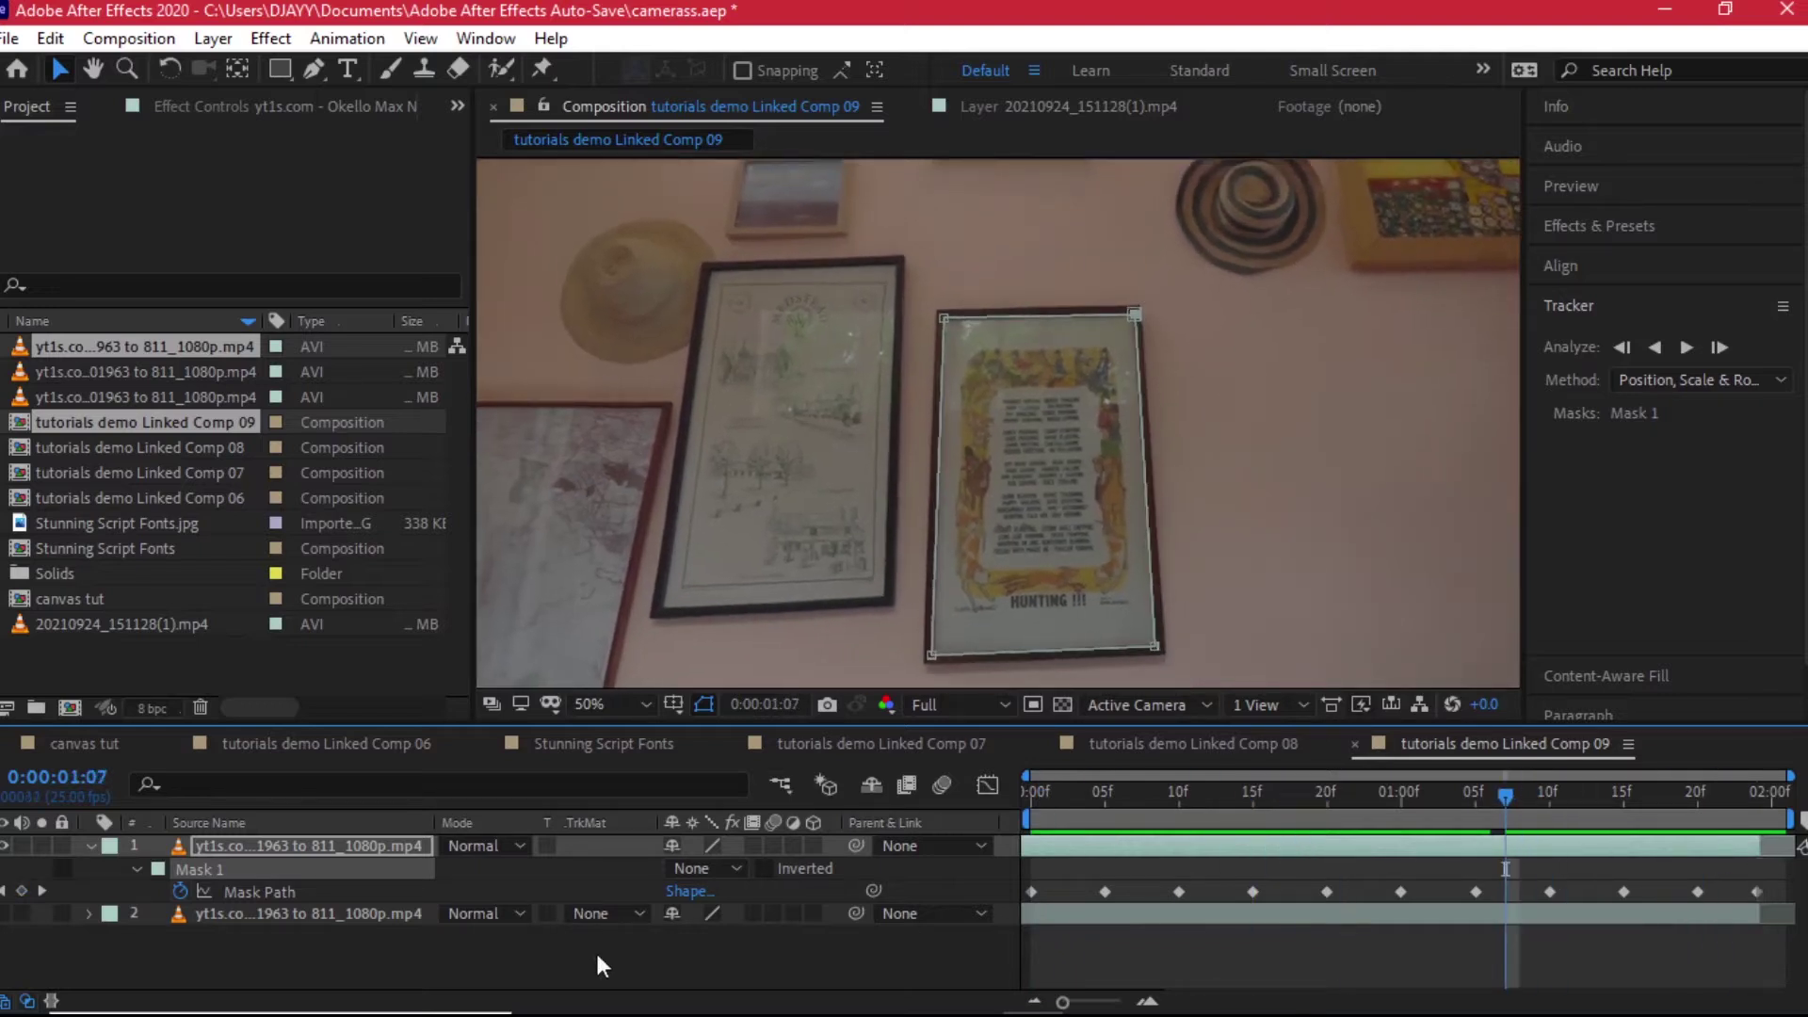
Step: Set Mask 1's mode to Subtract so the poster area is cut out of the footage layer
{"action": "left_click", "coordinate": [708, 870]}
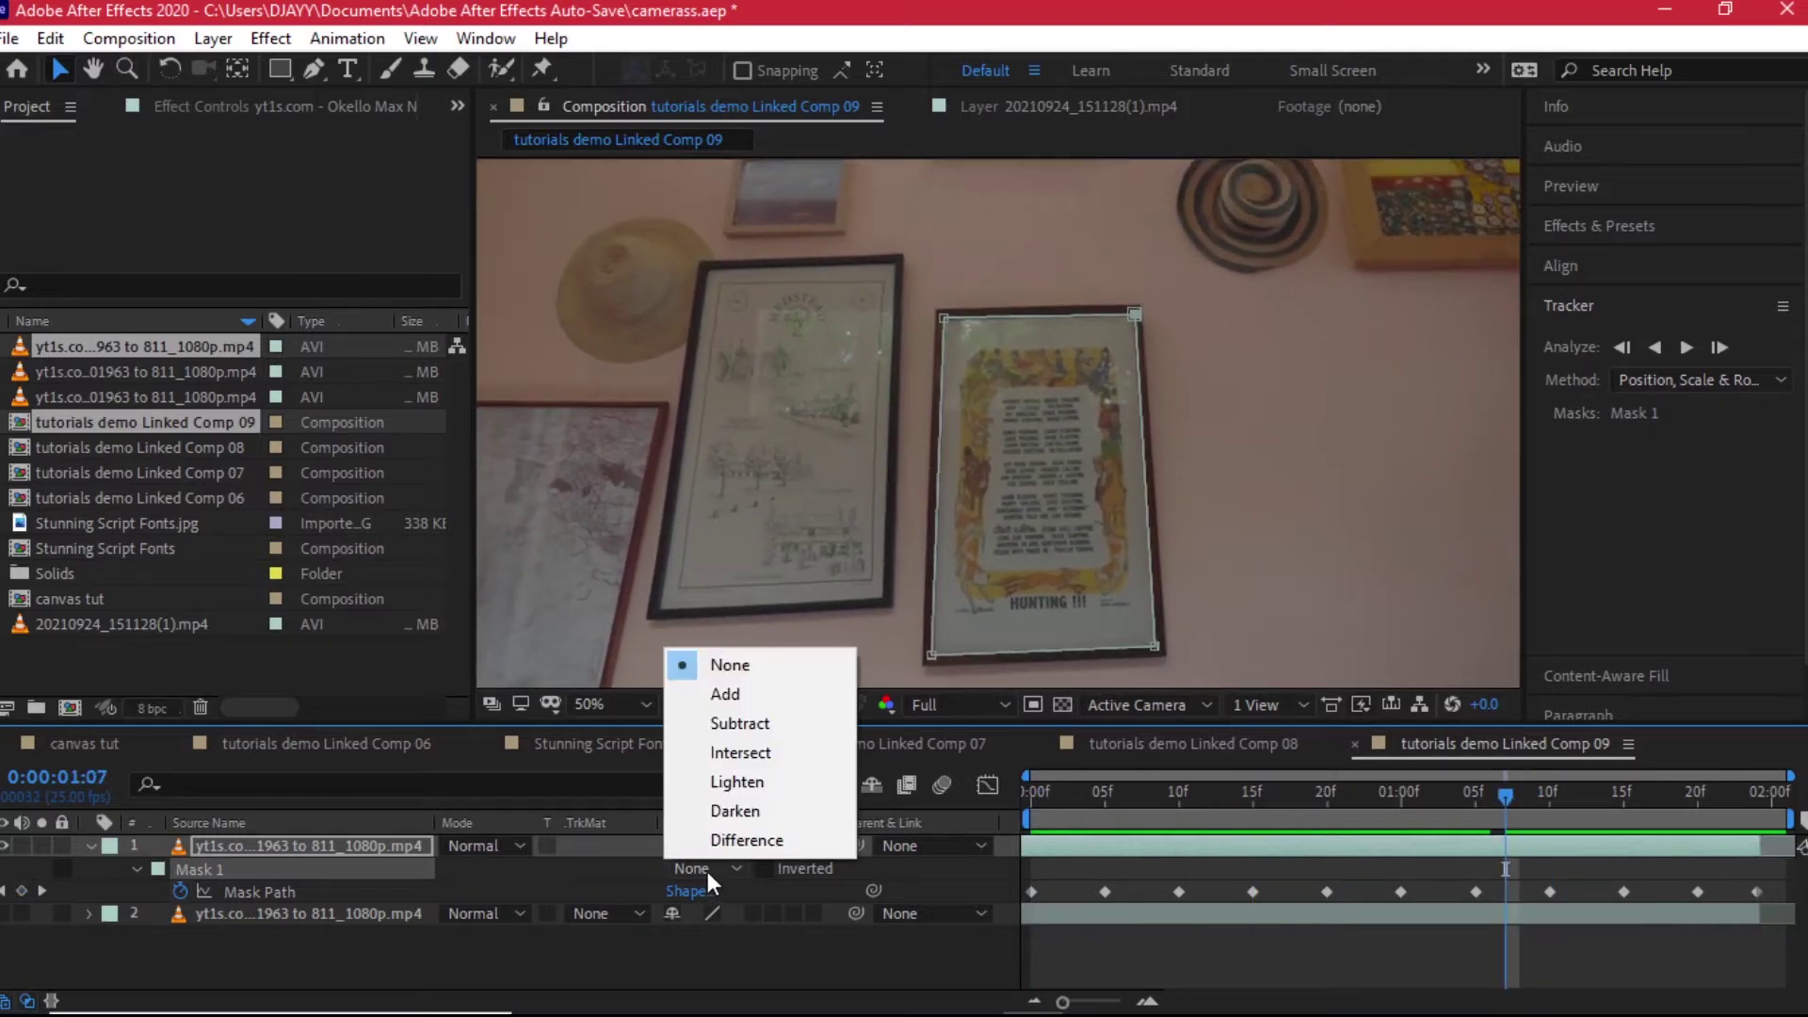
{"action": "left_click", "coordinate": [752, 720]}
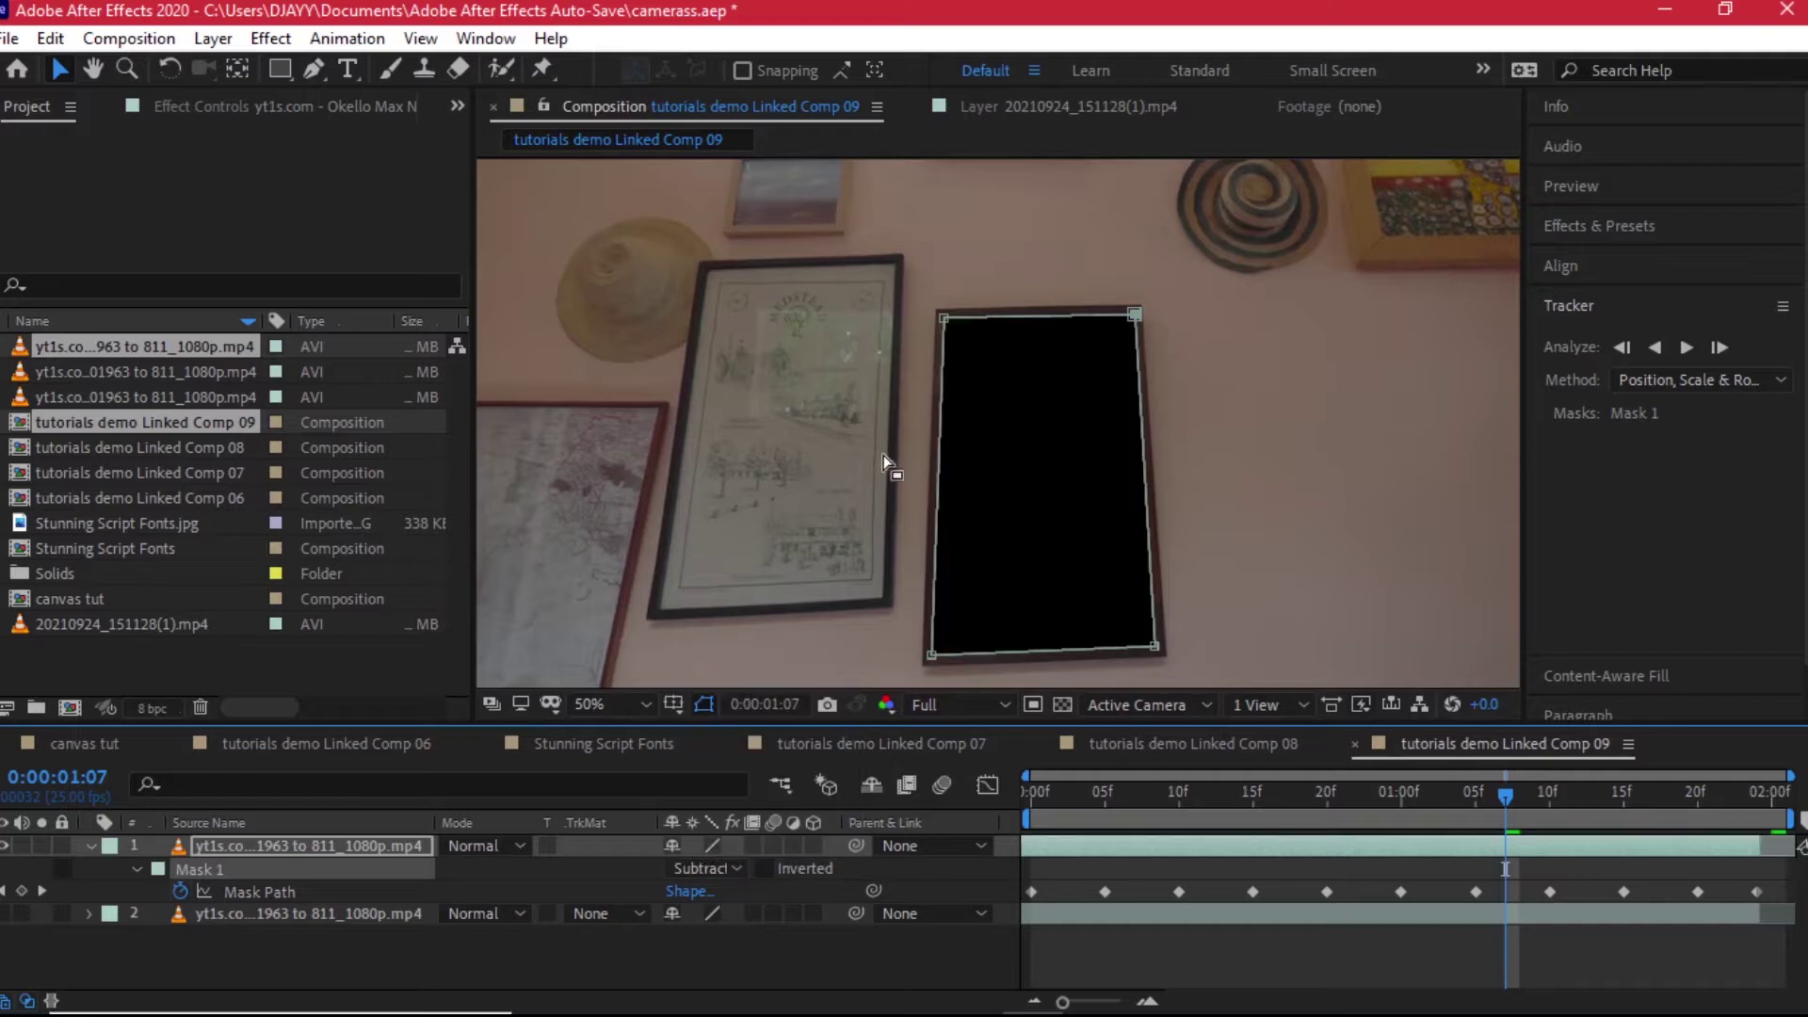
Step: Try Mask 1 in Add mode with Inverted enabled, and return it to Subtract without inversion
{"action": "left_click", "coordinate": [723, 874]}
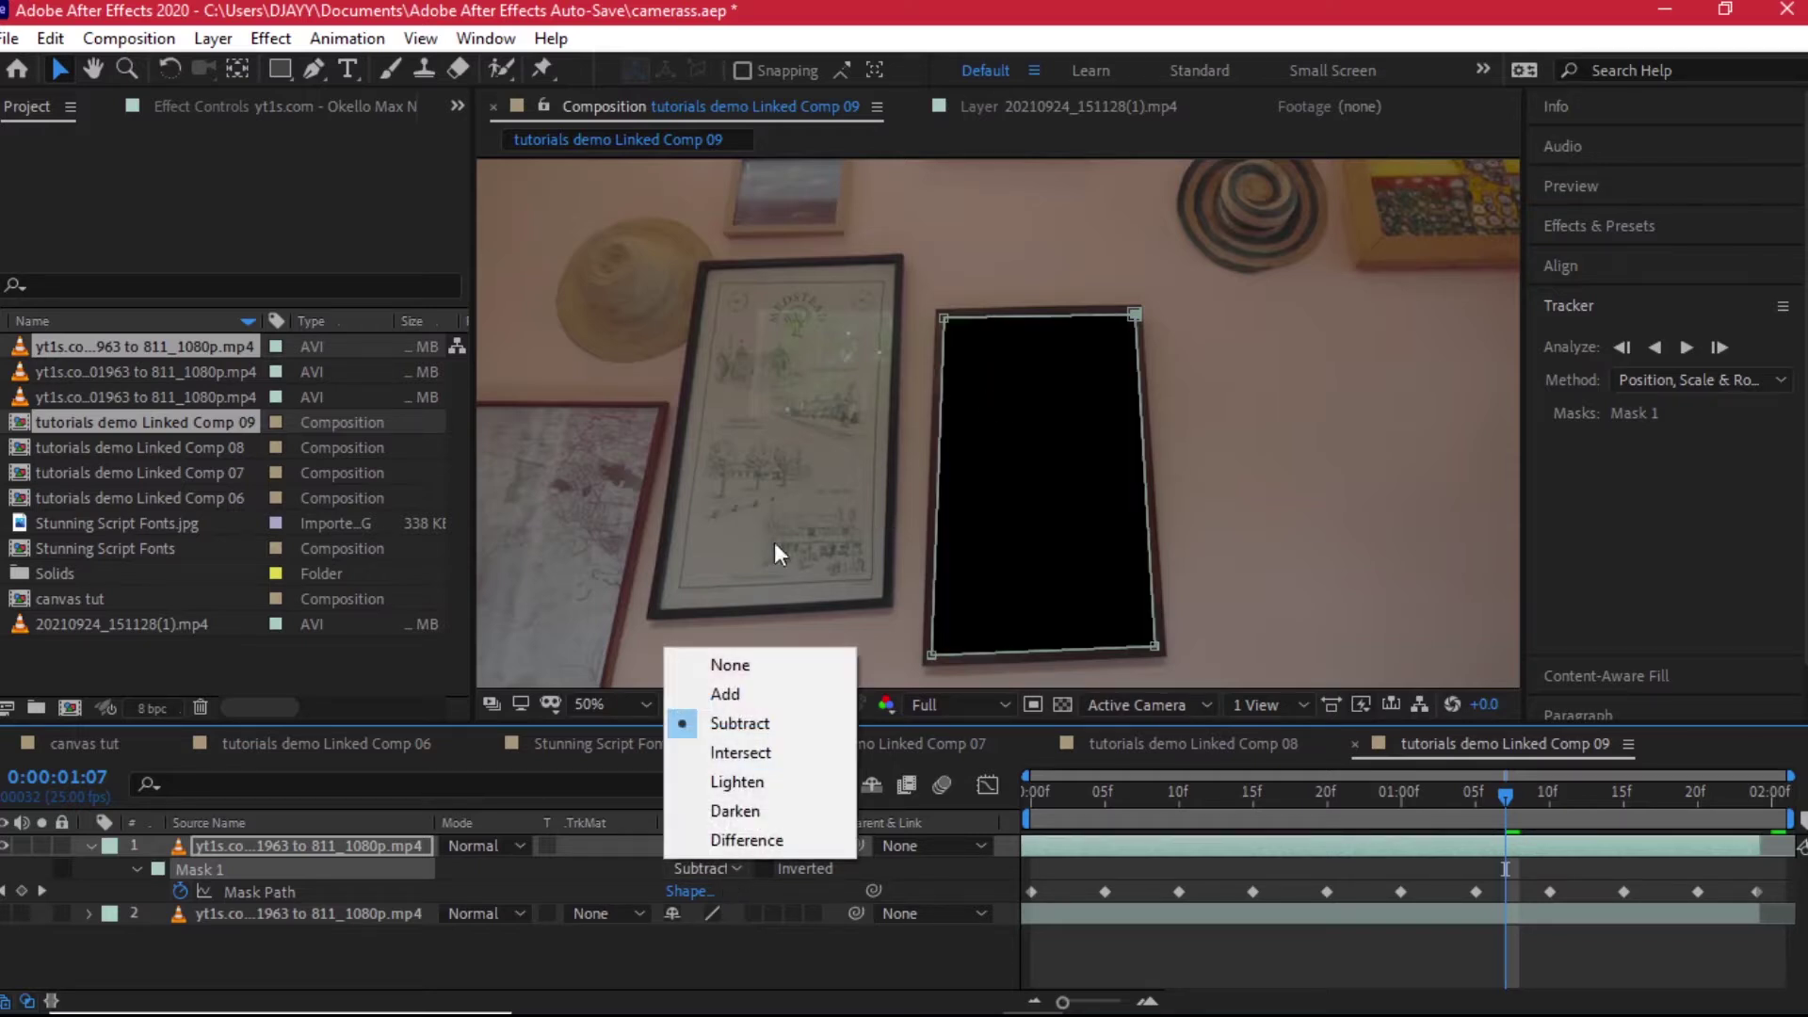
{"action": "left_click", "coordinate": [743, 693]}
{"action": "left_click", "coordinate": [765, 868]}
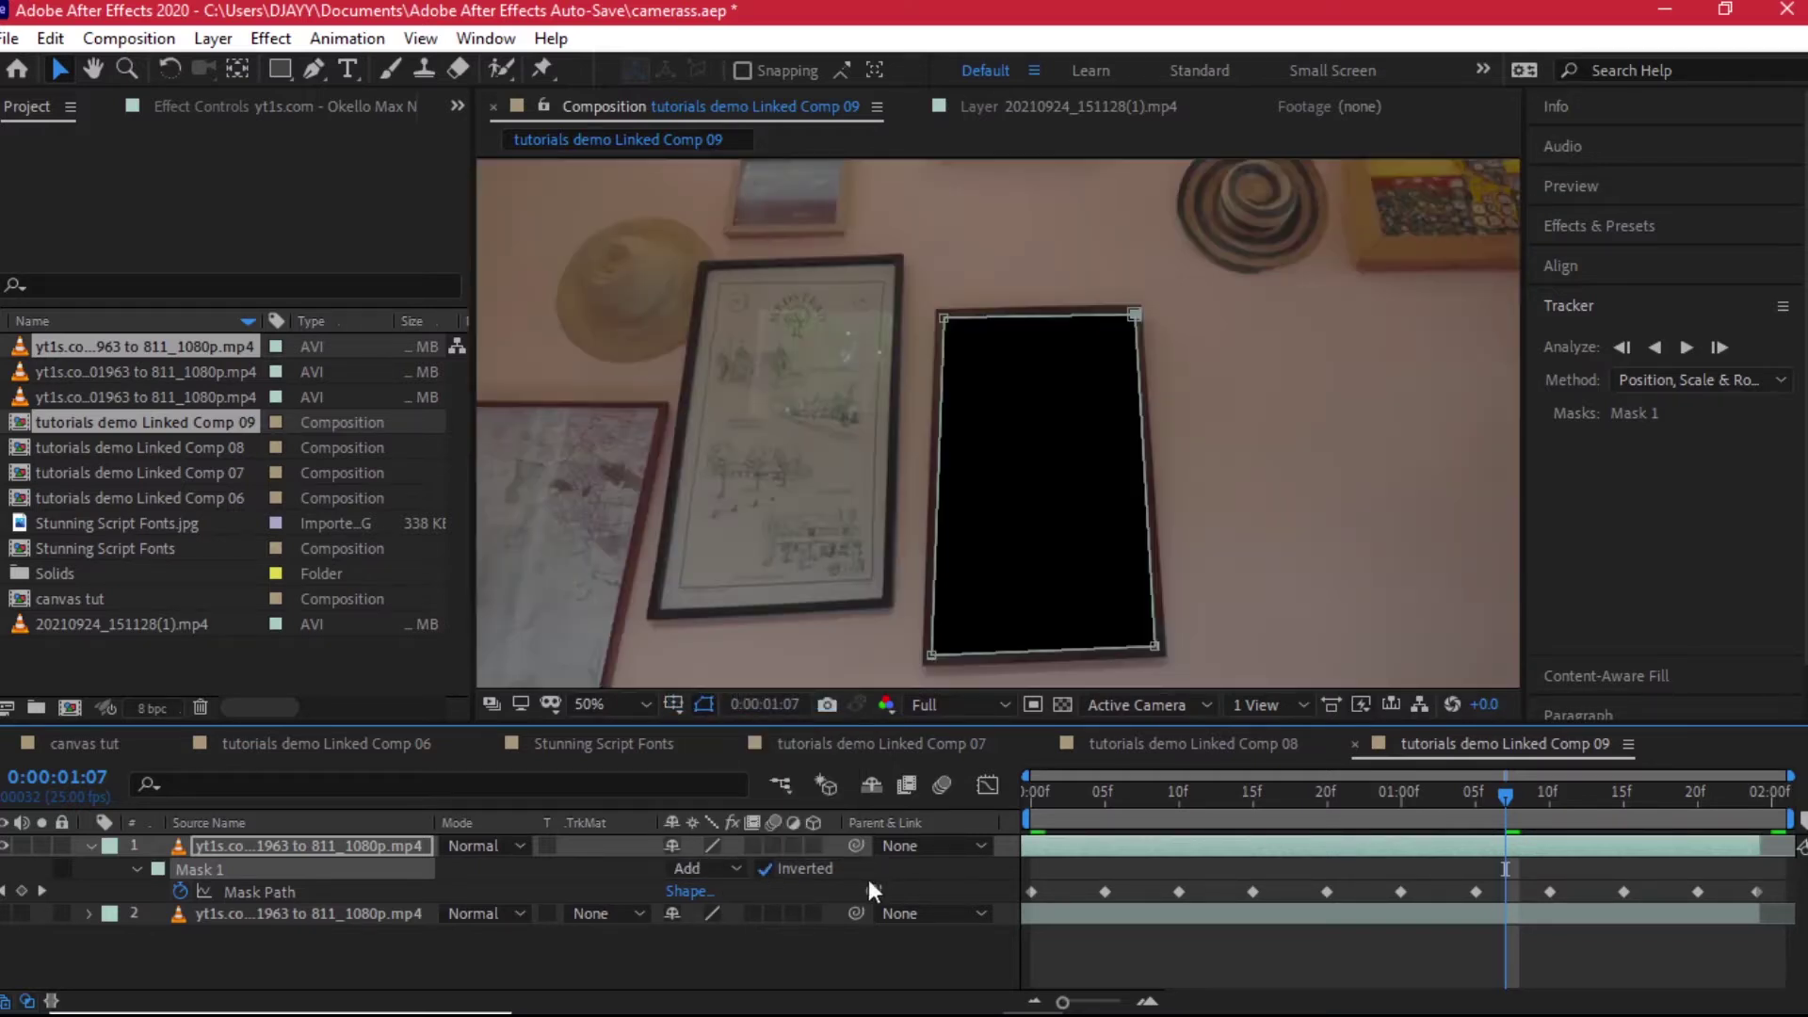
{"action": "left_click", "coordinate": [706, 875]}
{"action": "left_click", "coordinate": [744, 722]}
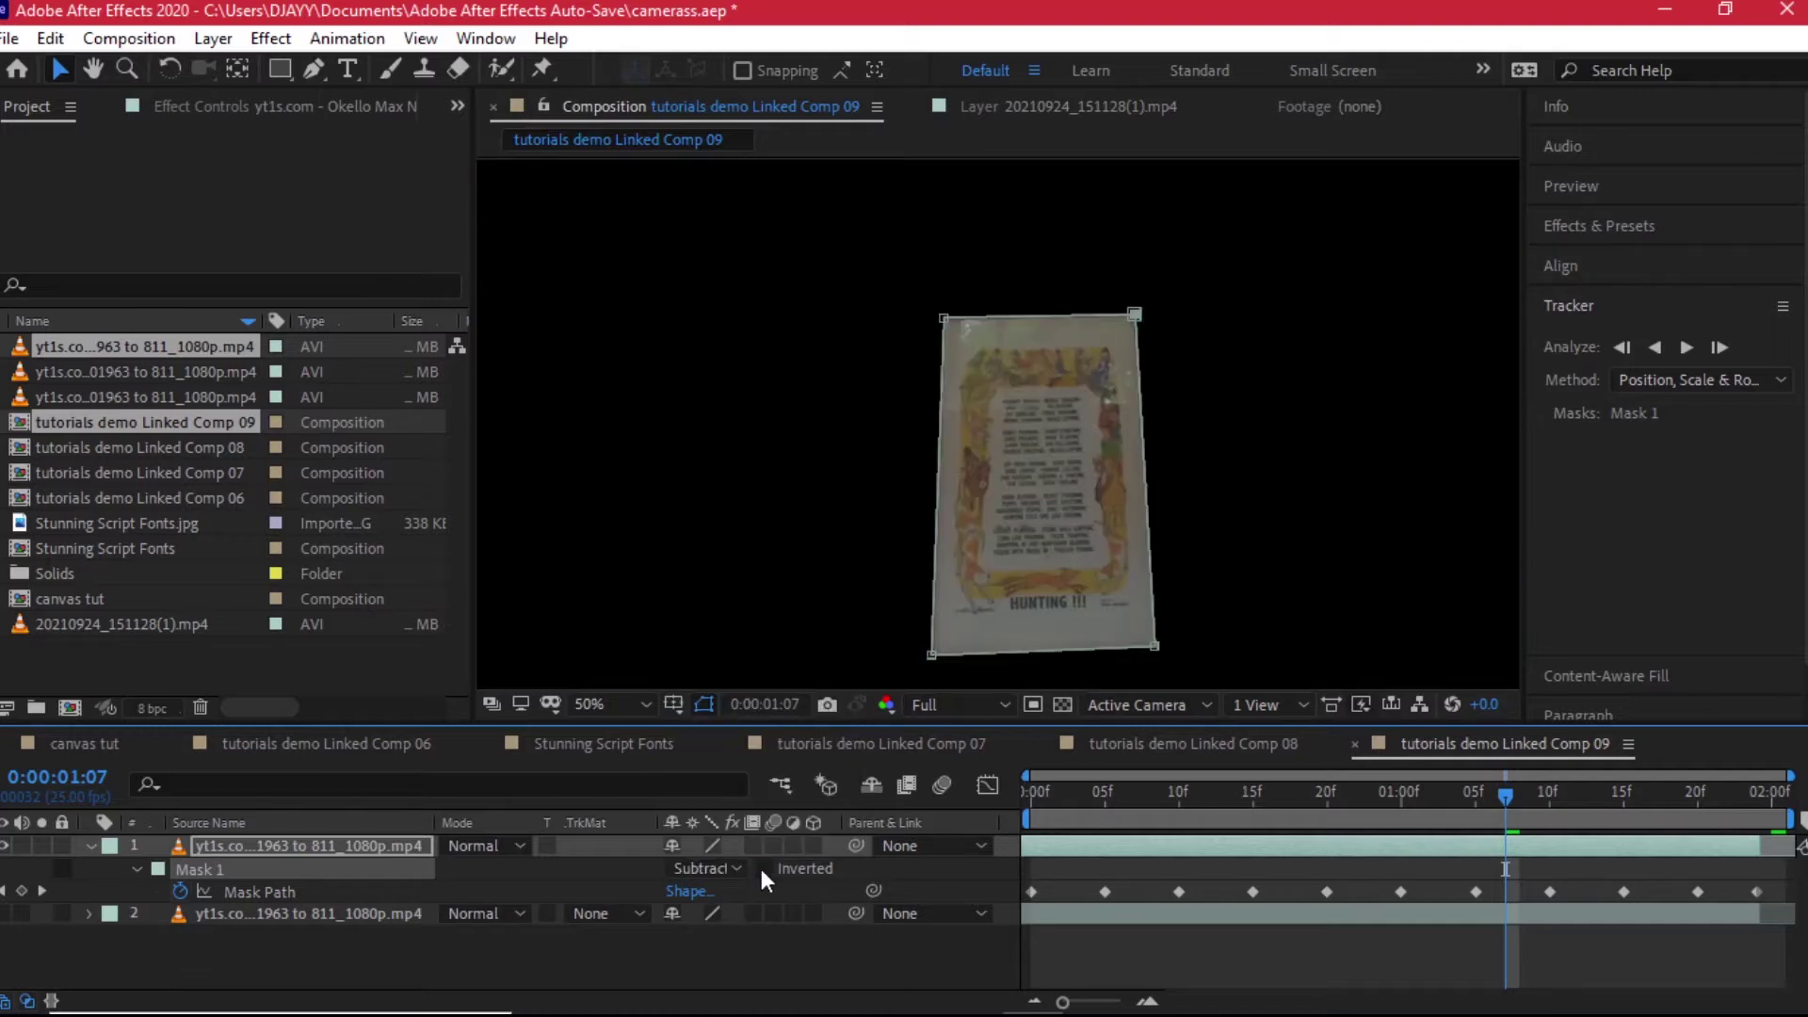
{"action": "left_click", "coordinate": [763, 868]}
Step: Scrub through the composition to check that the cut-out follows the poster frame
{"action": "left_click_drag", "start_coordinate": [1073, 806], "coordinate": [1564, 816]}
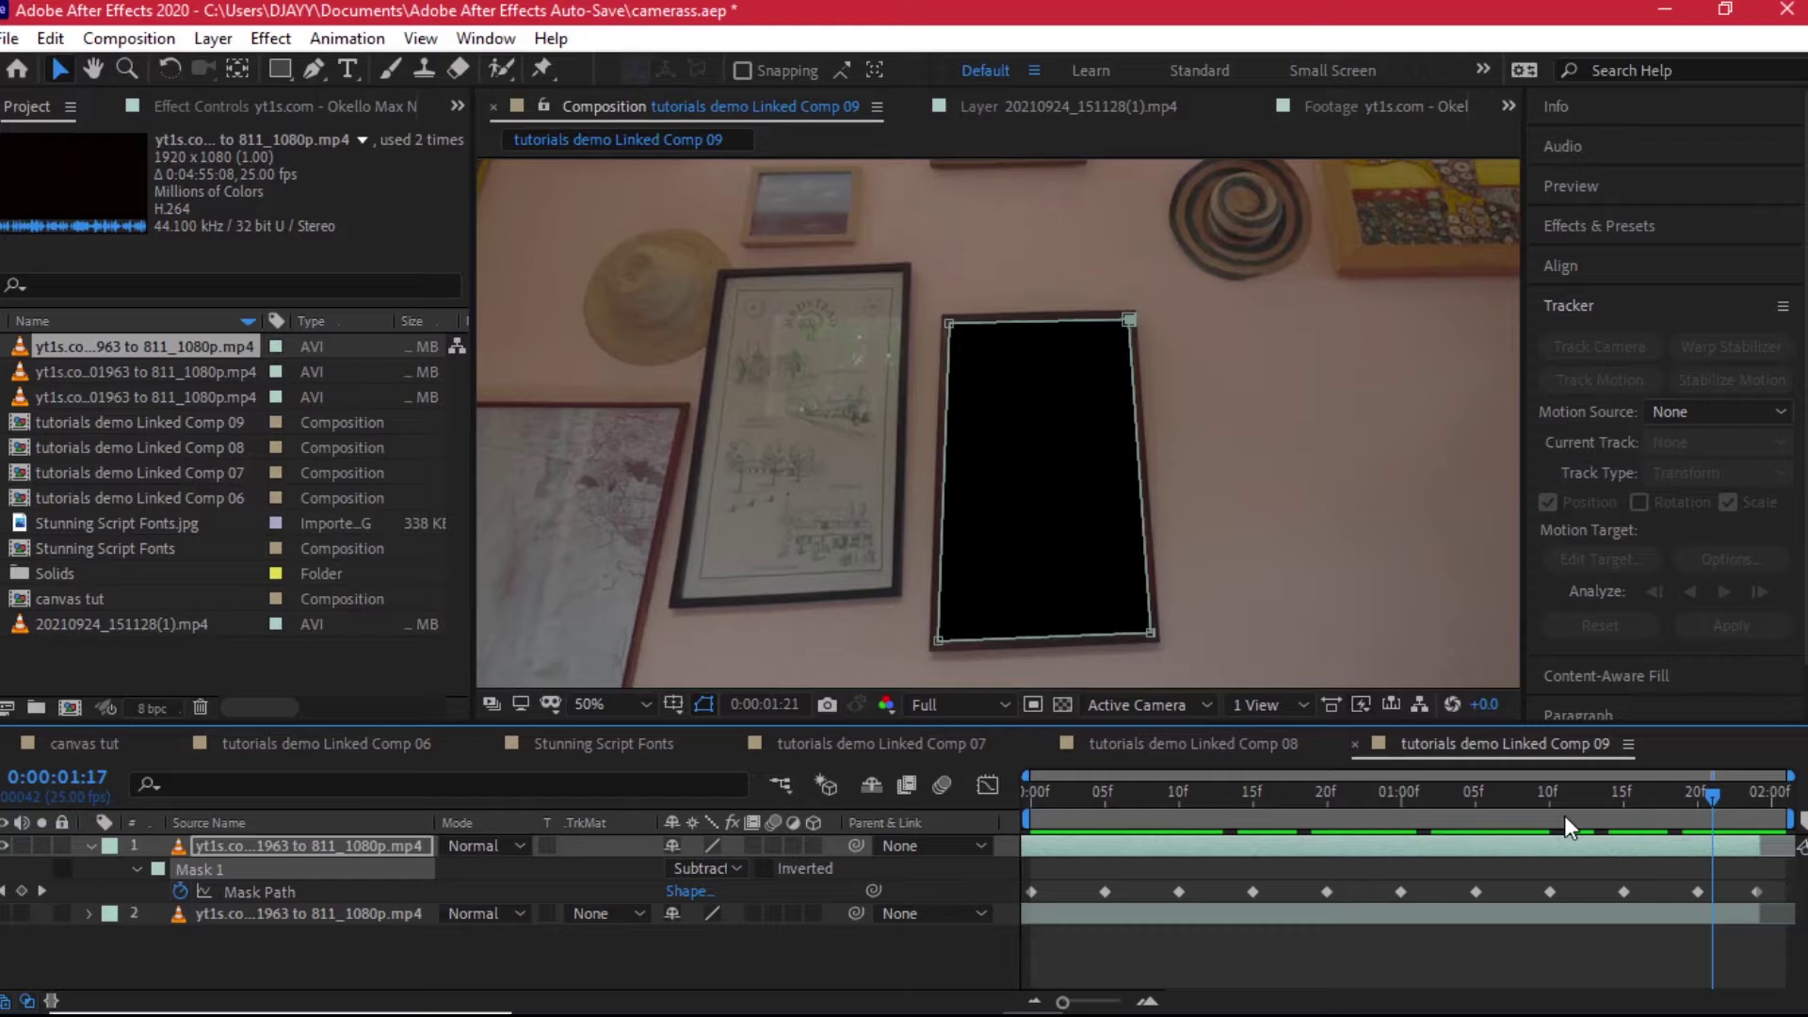
{"action": "left_click", "coordinate": [1031, 819]}
{"action": "left_click_drag", "start_coordinate": [1031, 820], "coordinate": [1177, 825]}
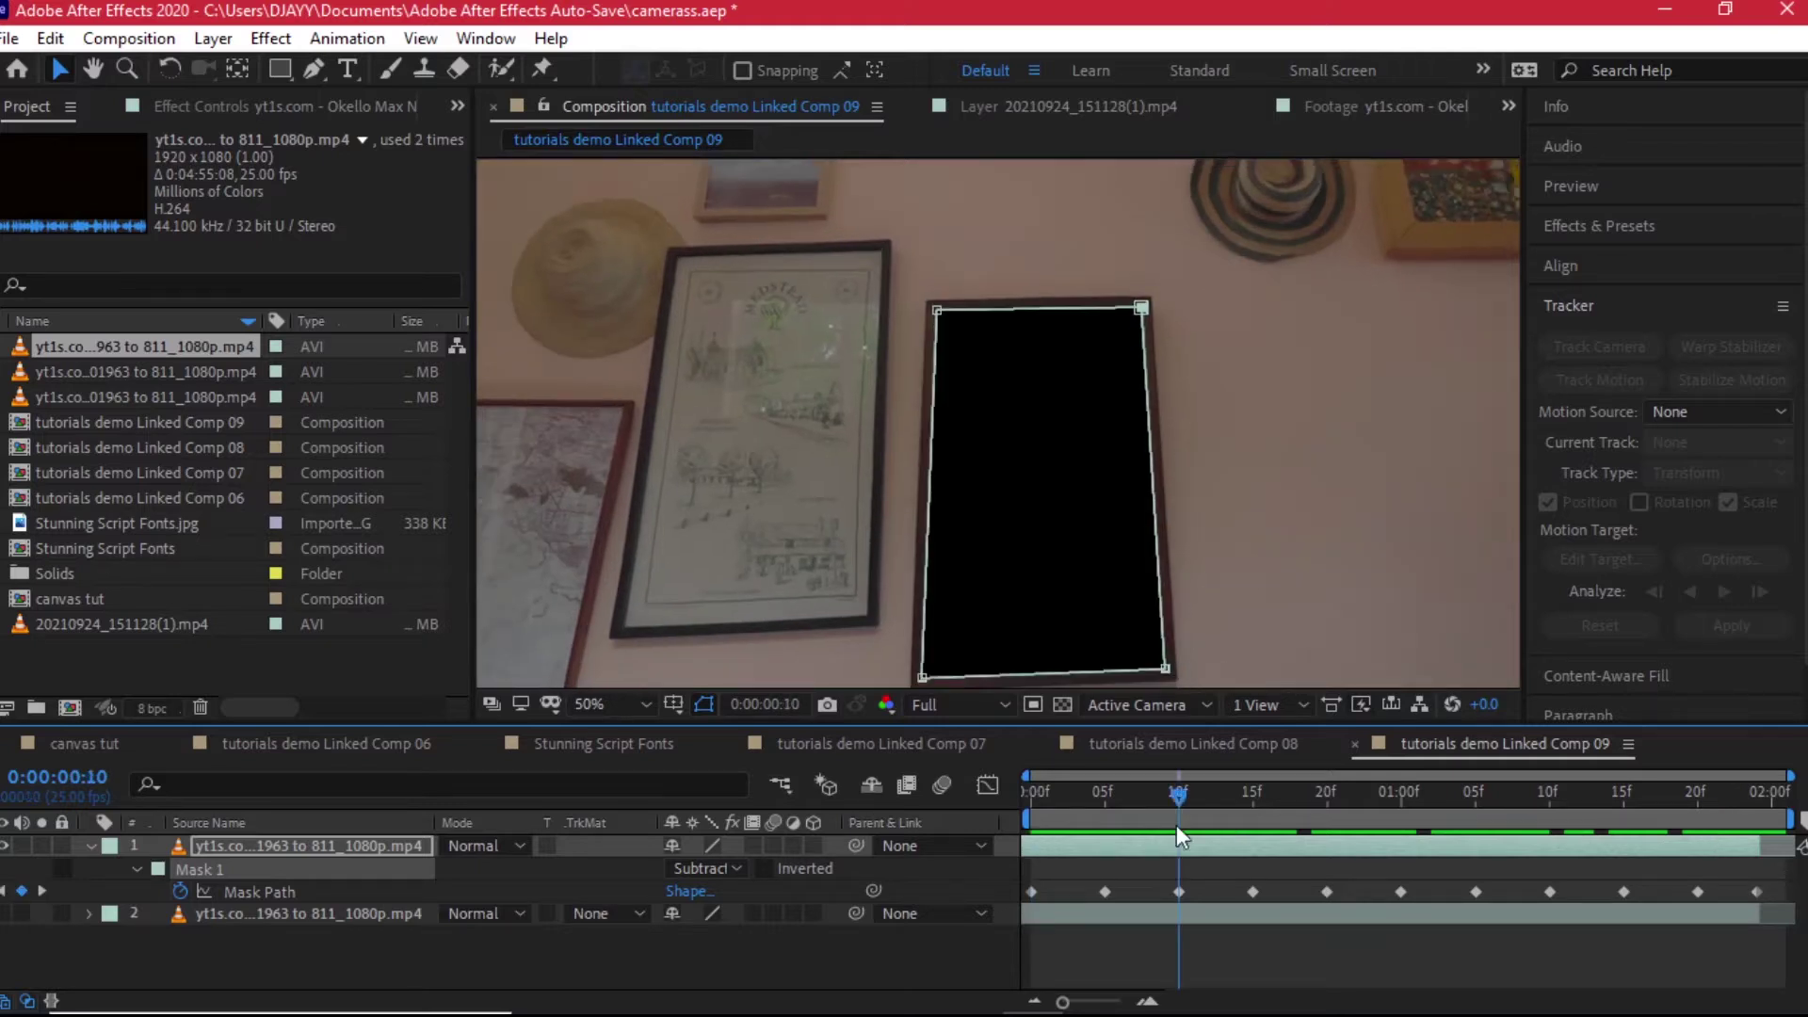
Step: Place the music video footage directly beneath the masked layer and preview it inside the frame from the composition's start
{"action": "left_click", "coordinate": [354, 851]}
{"action": "key", "text": "u"}
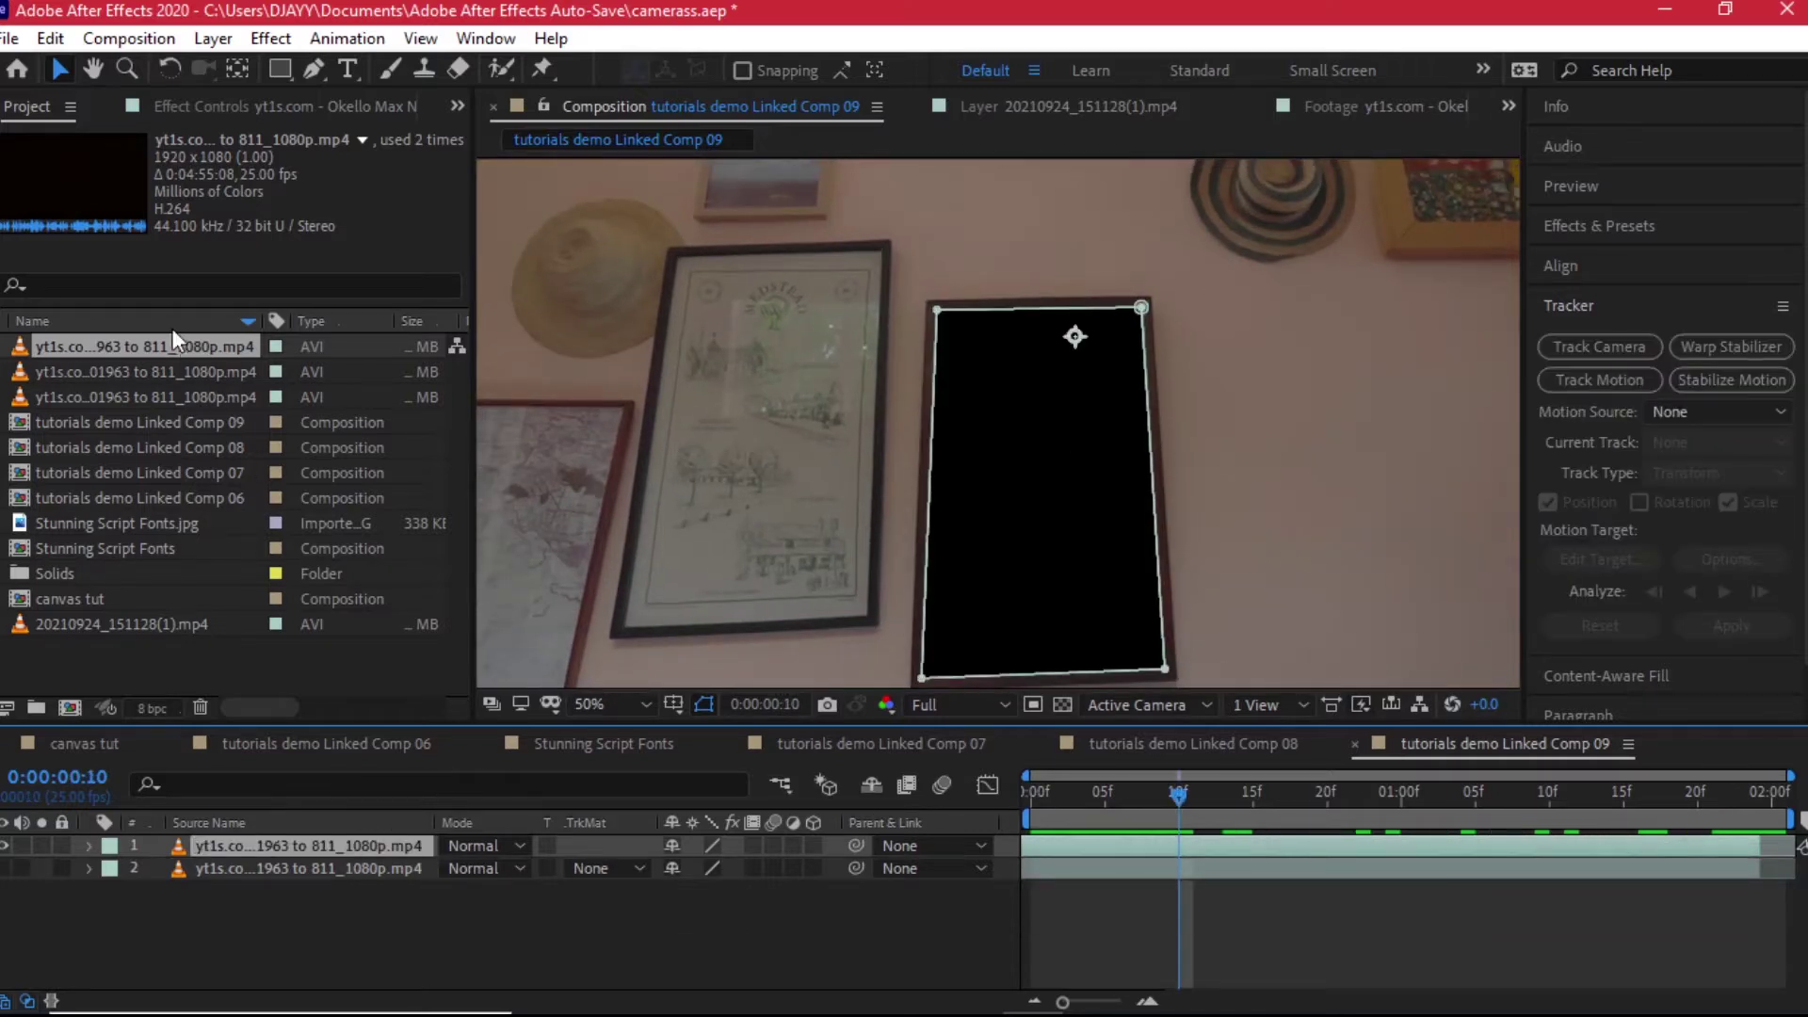
{"action": "left_click_drag", "start_coordinate": [172, 344], "coordinate": [186, 851]}
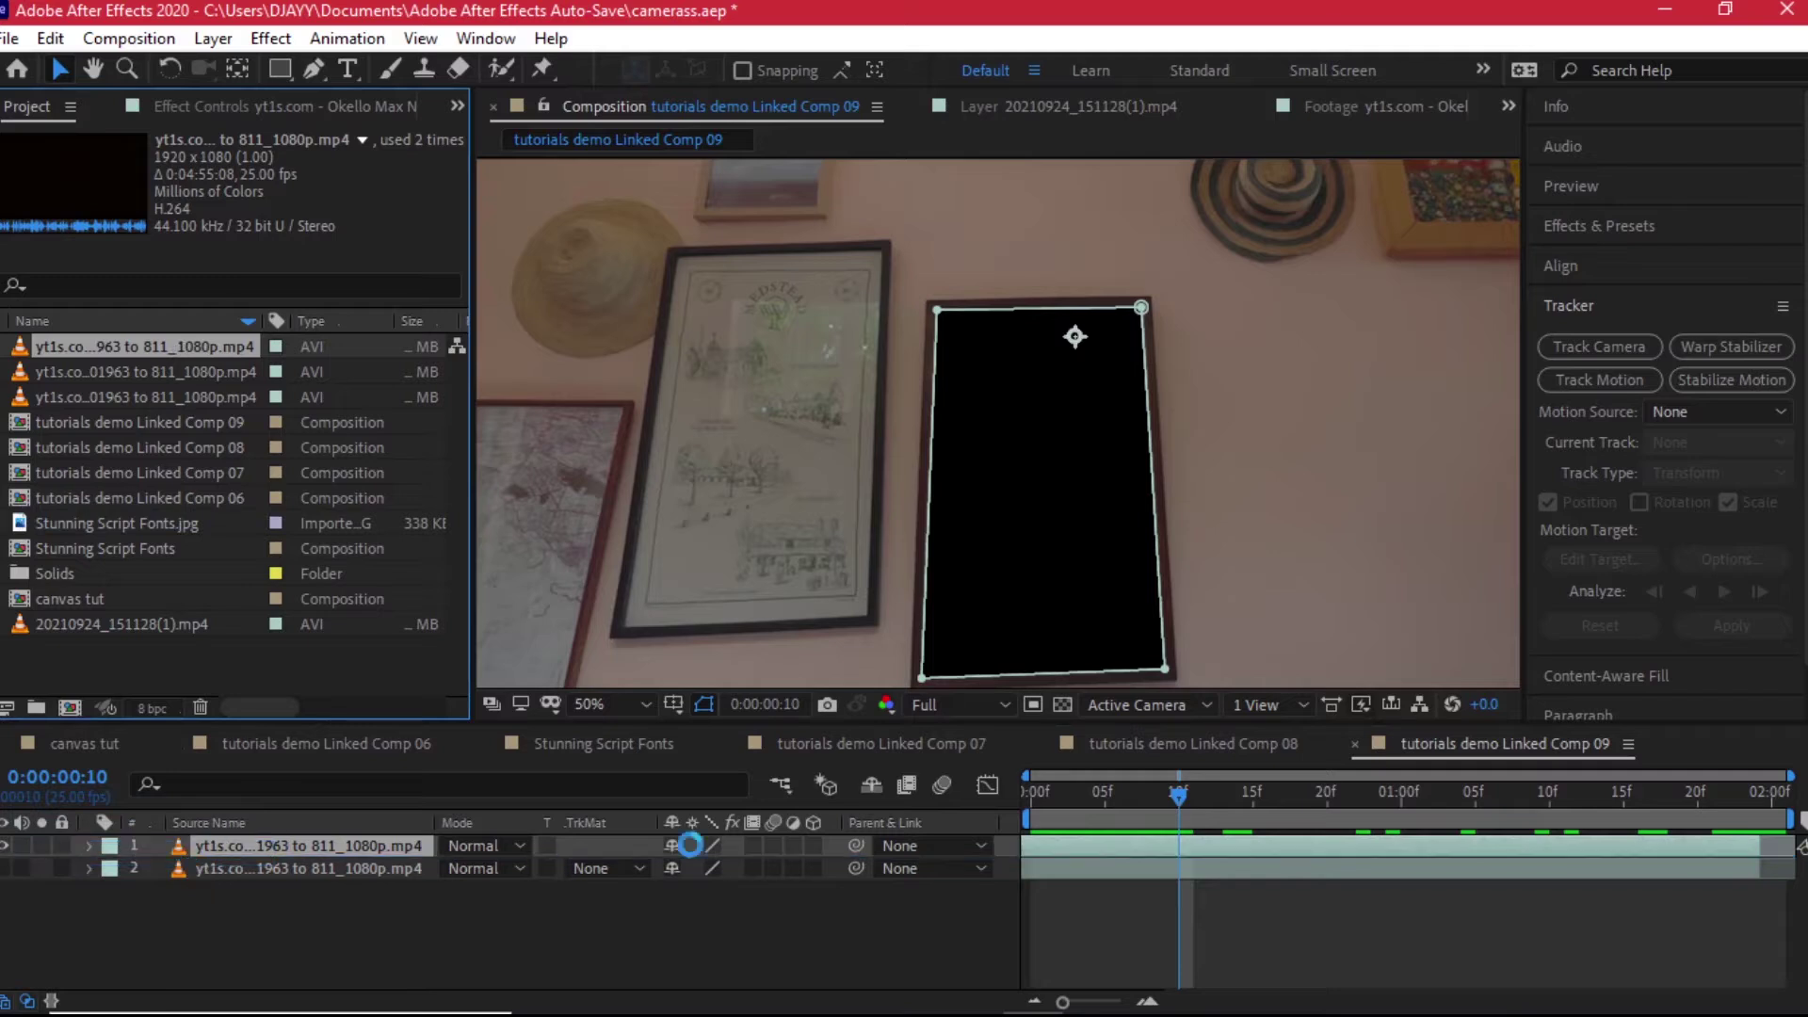
{"action": "left_click", "coordinate": [1032, 799]}
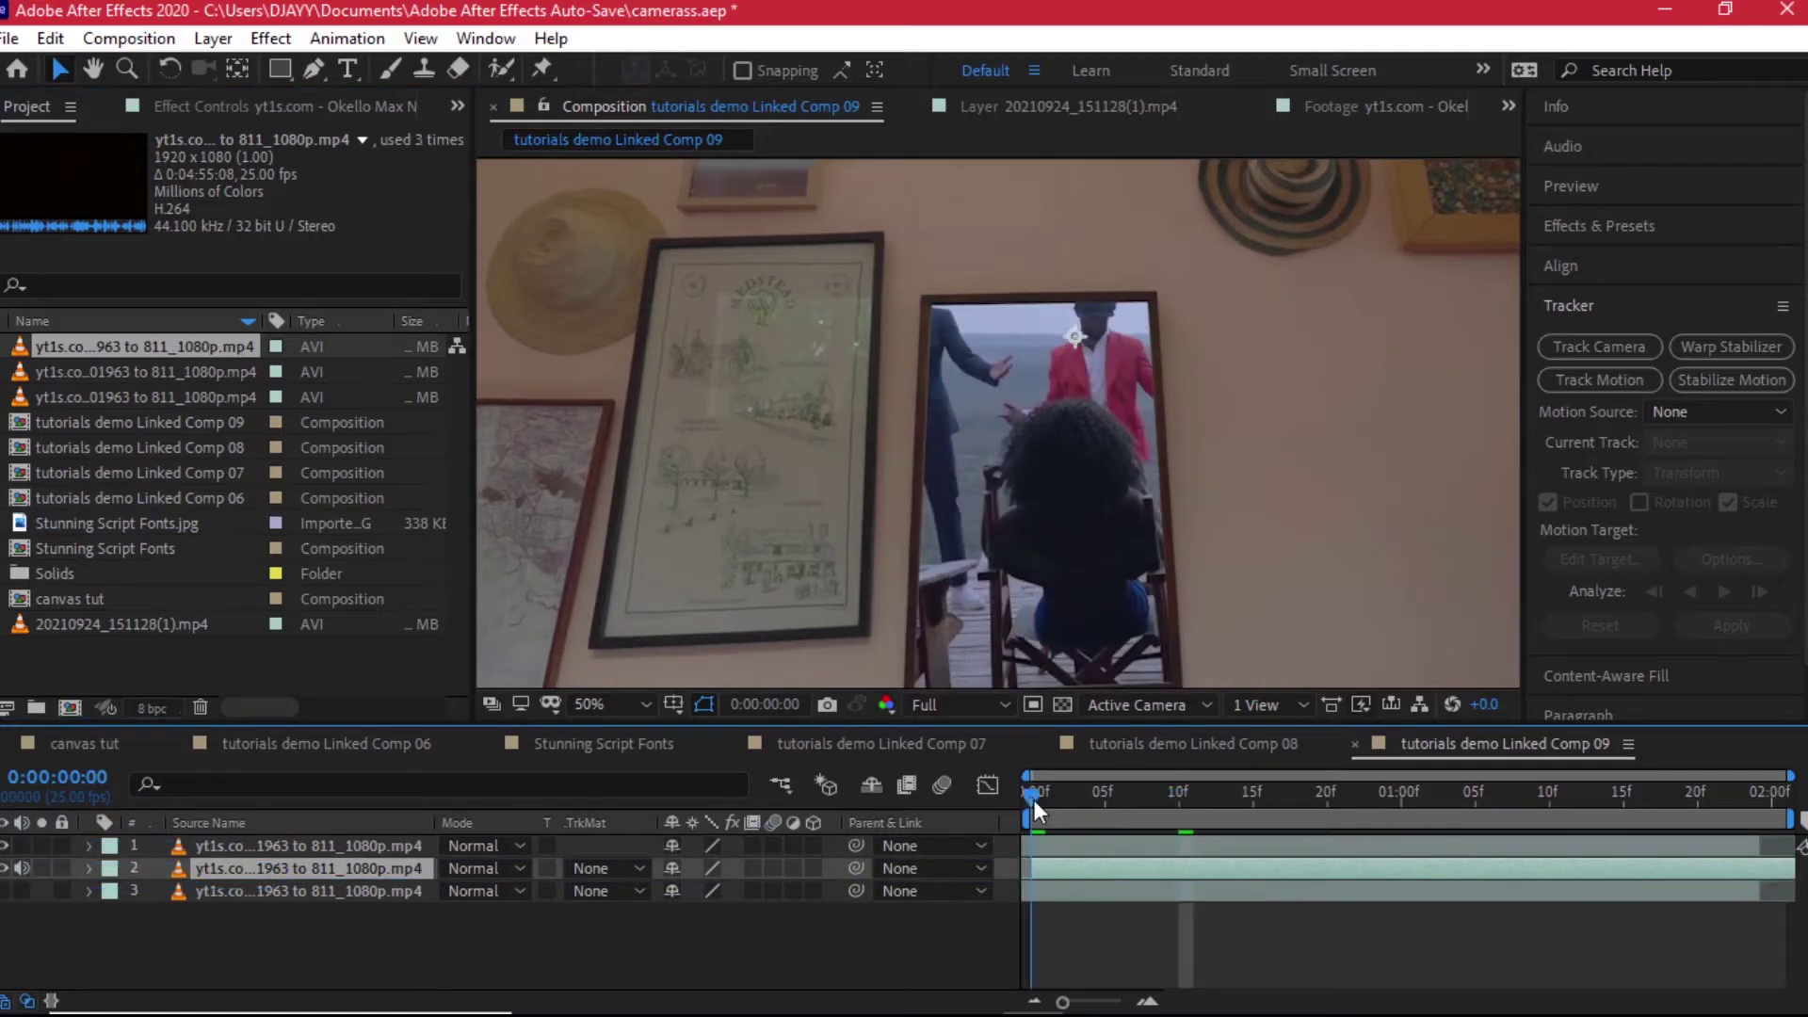
{"action": "key", "text": "space"}
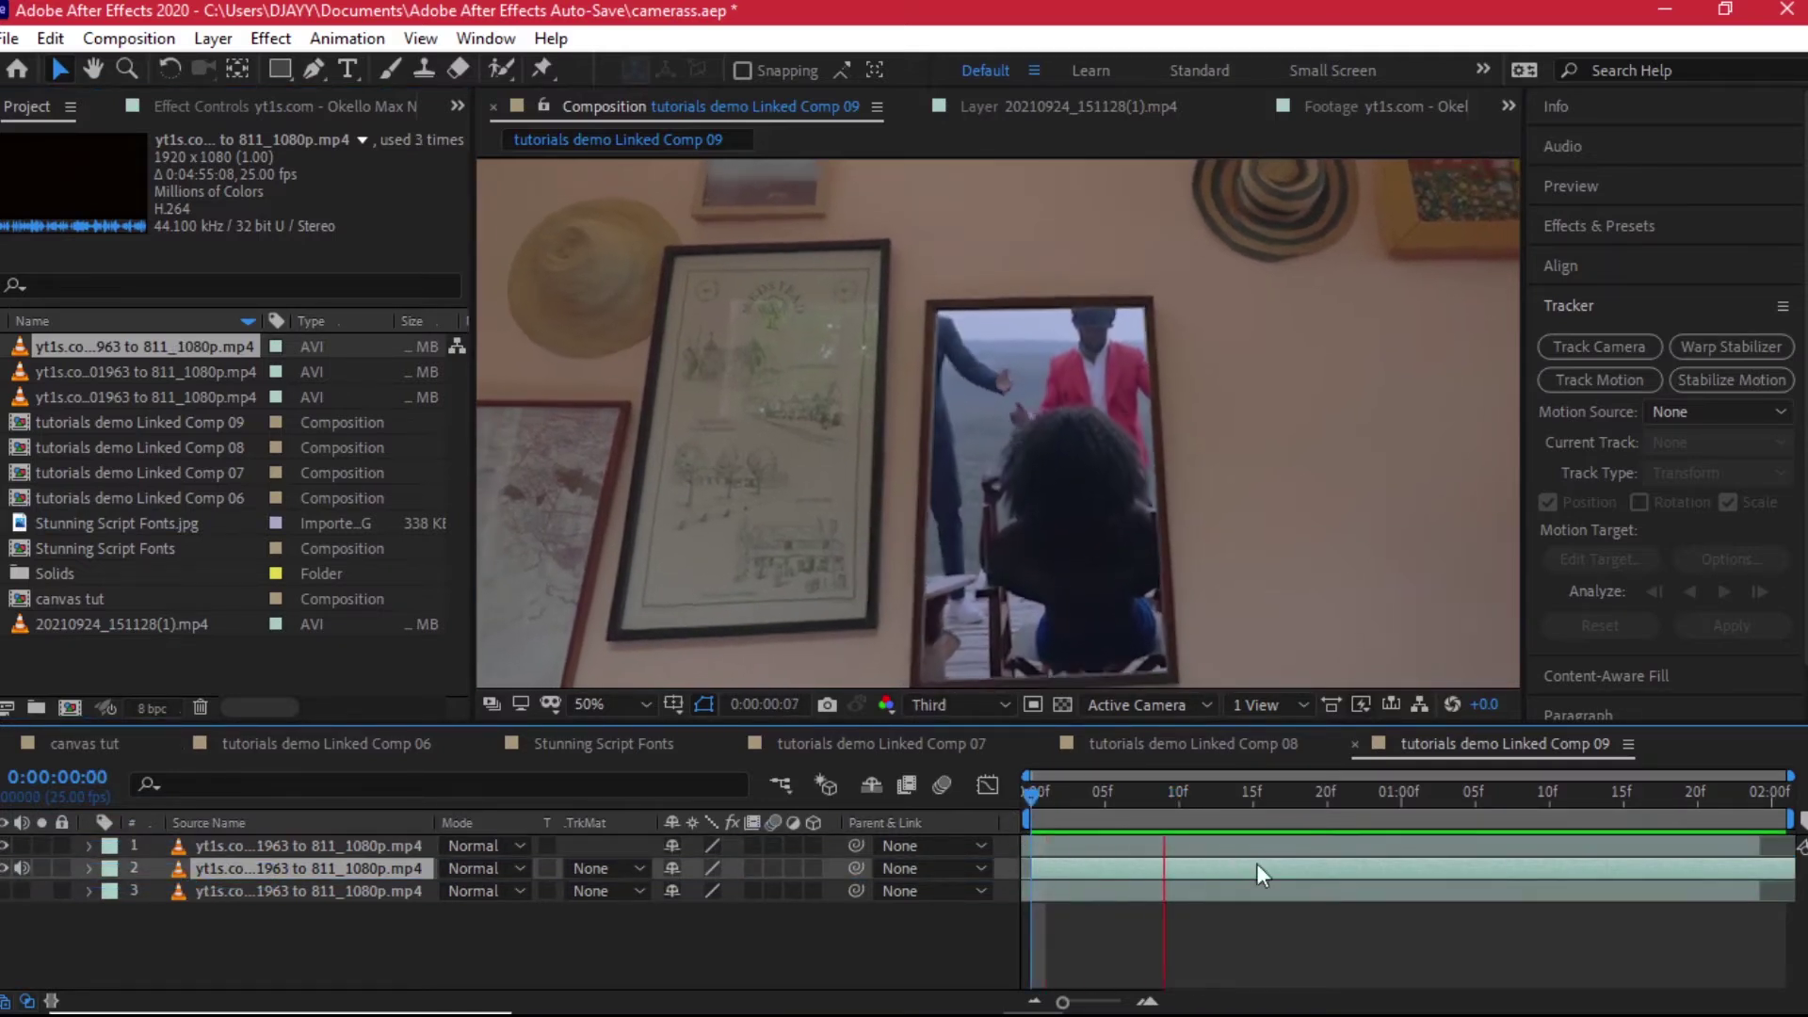
Step: Scale the inserted footage layer to 80% and preview the composition from the start
{"action": "key", "text": "s"}
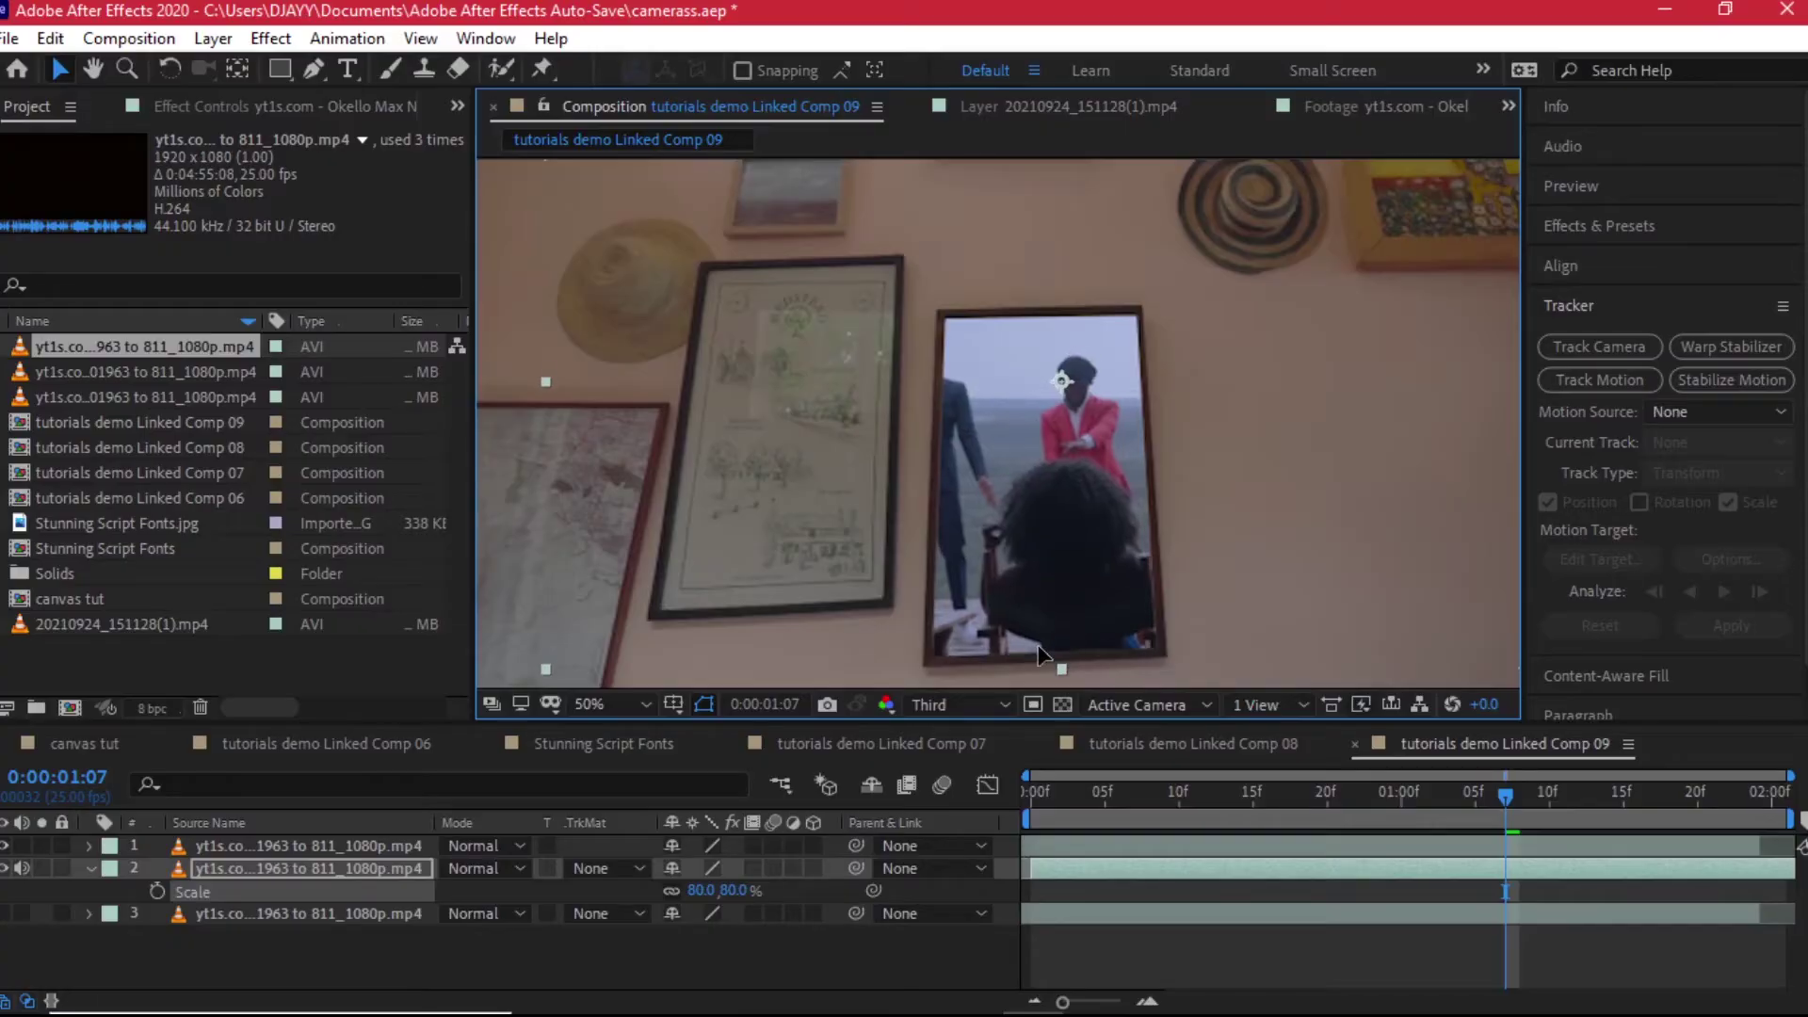
{"action": "left_click", "coordinate": [1121, 877]}
{"action": "left_click", "coordinate": [1022, 802]}
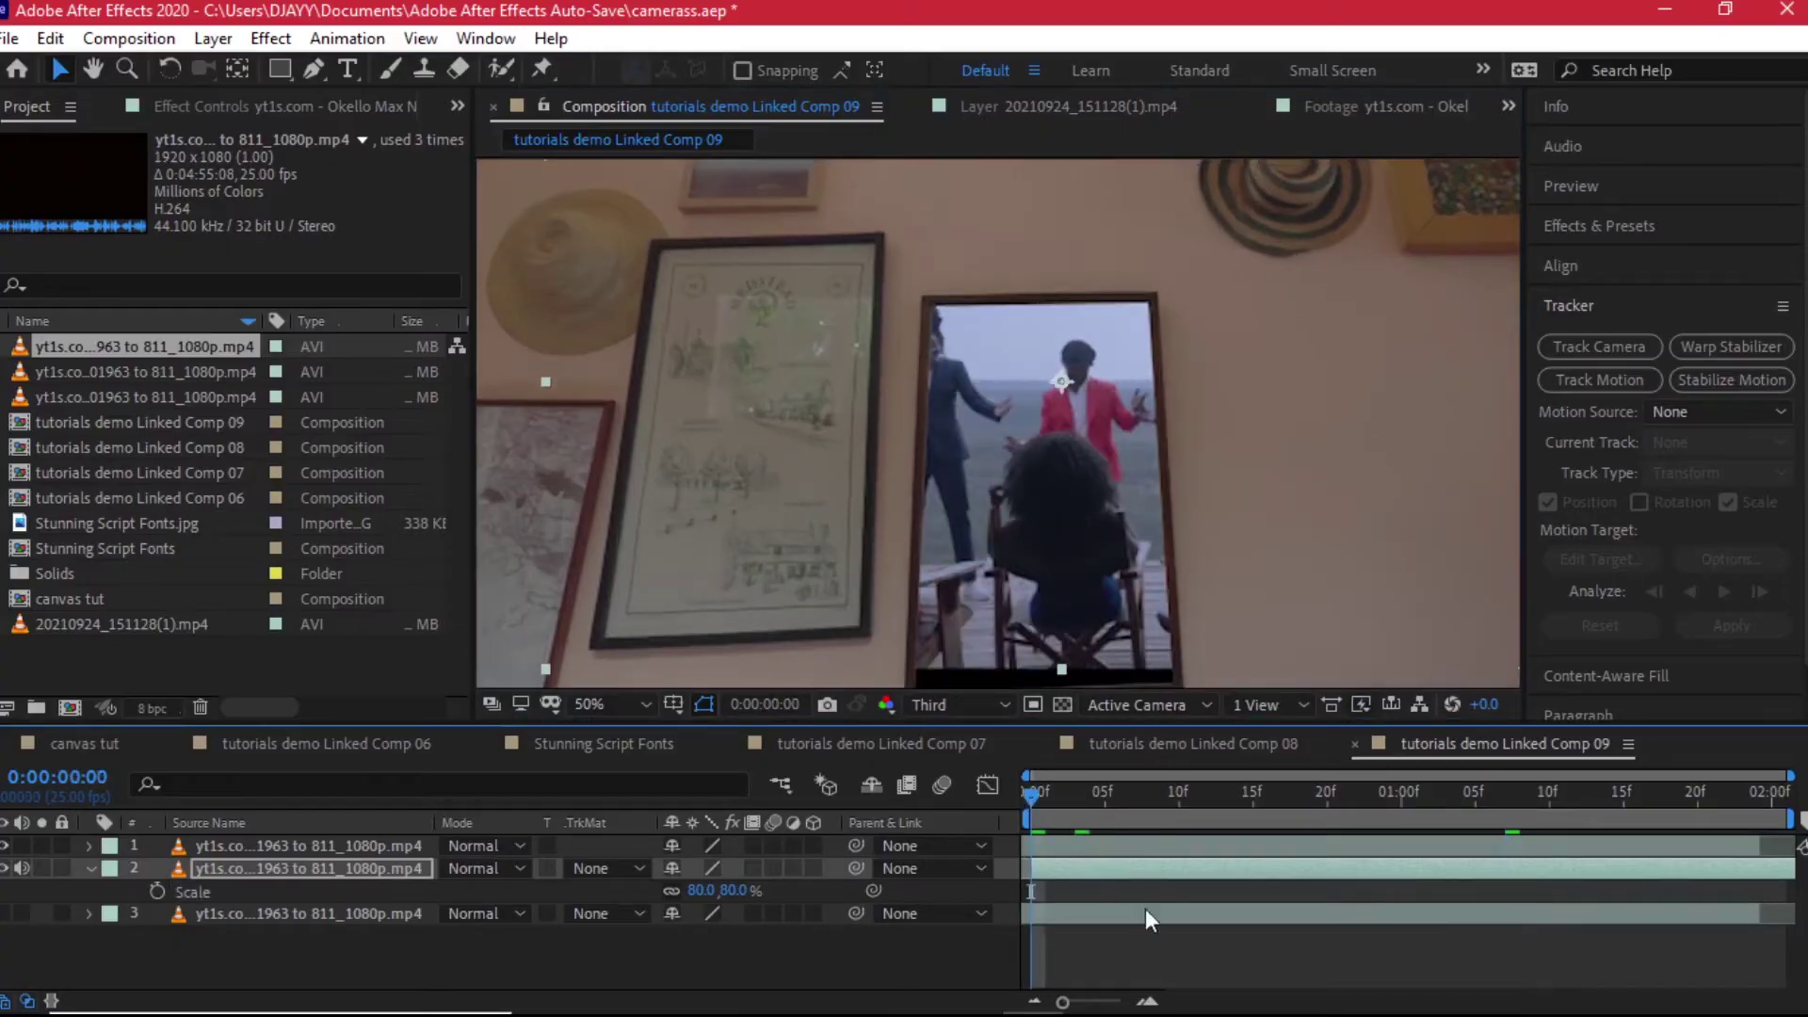
{"action": "key", "text": "space"}
{"action": "key", "text": "space"}
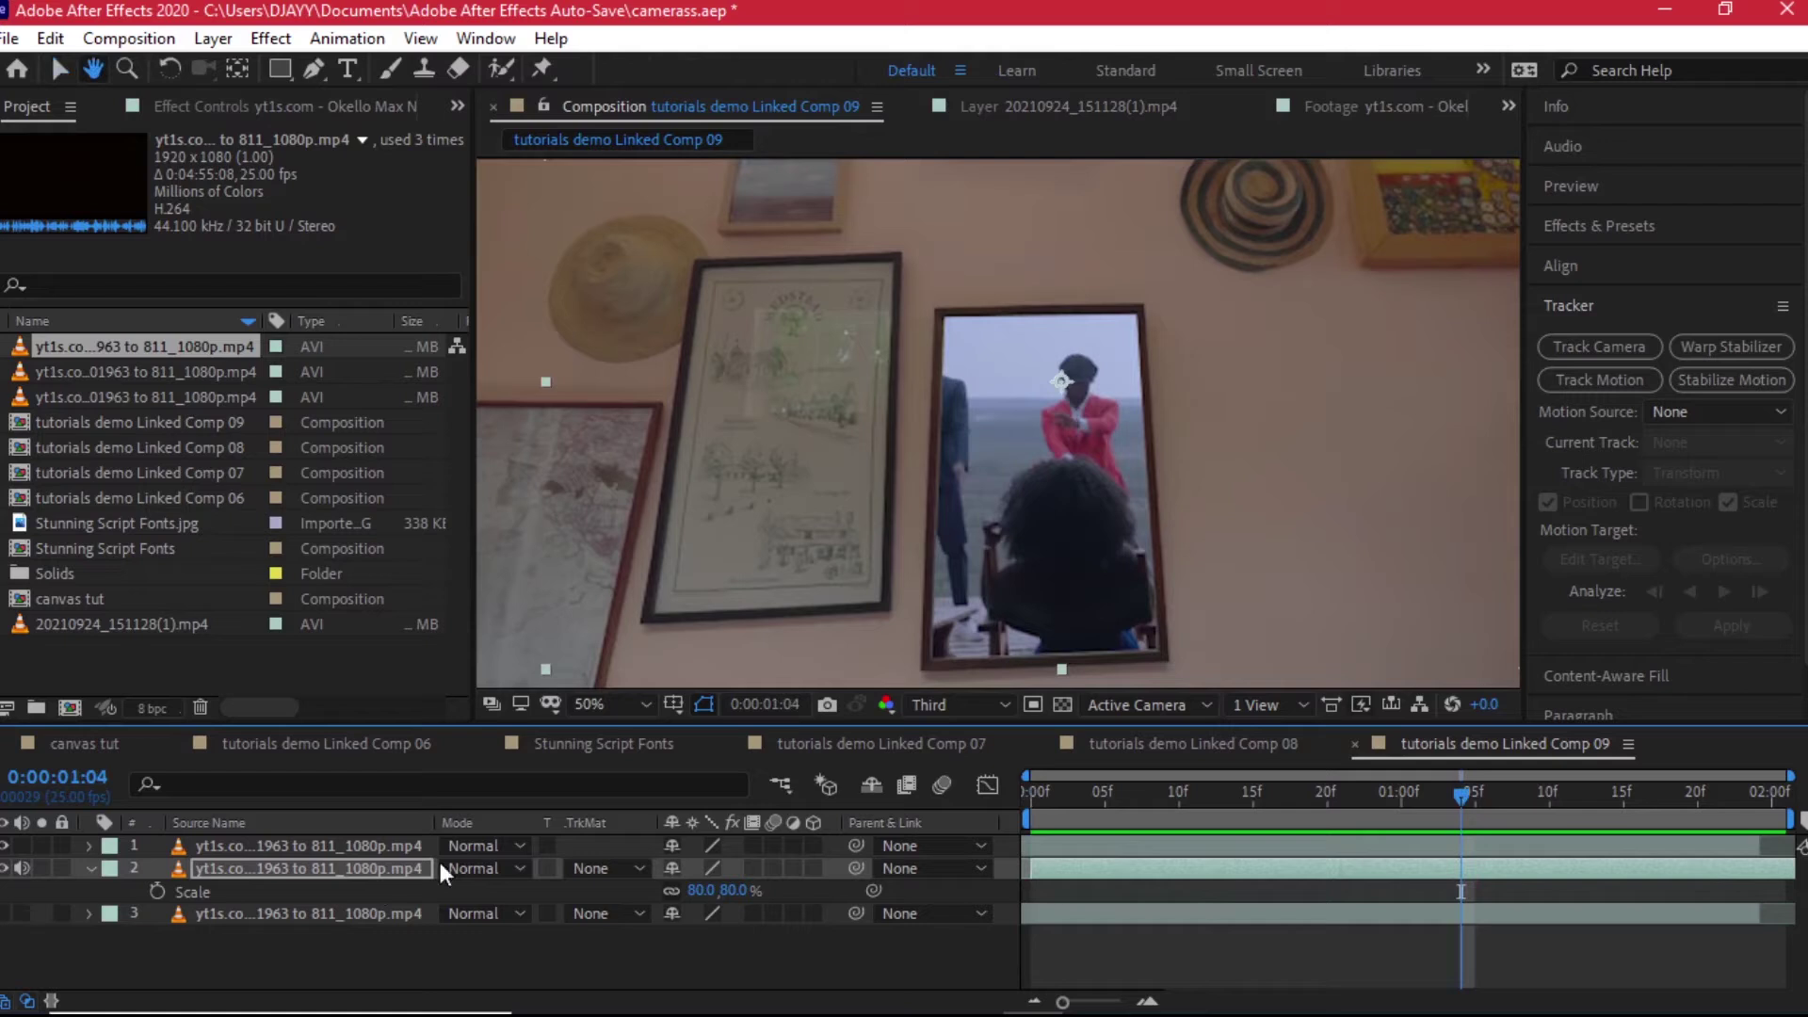
Step: Set the inserted footage layer's scale to 95% and preview it in the frame
{"action": "left_click_drag", "start_coordinate": [690, 885], "coordinate": [704, 885]}
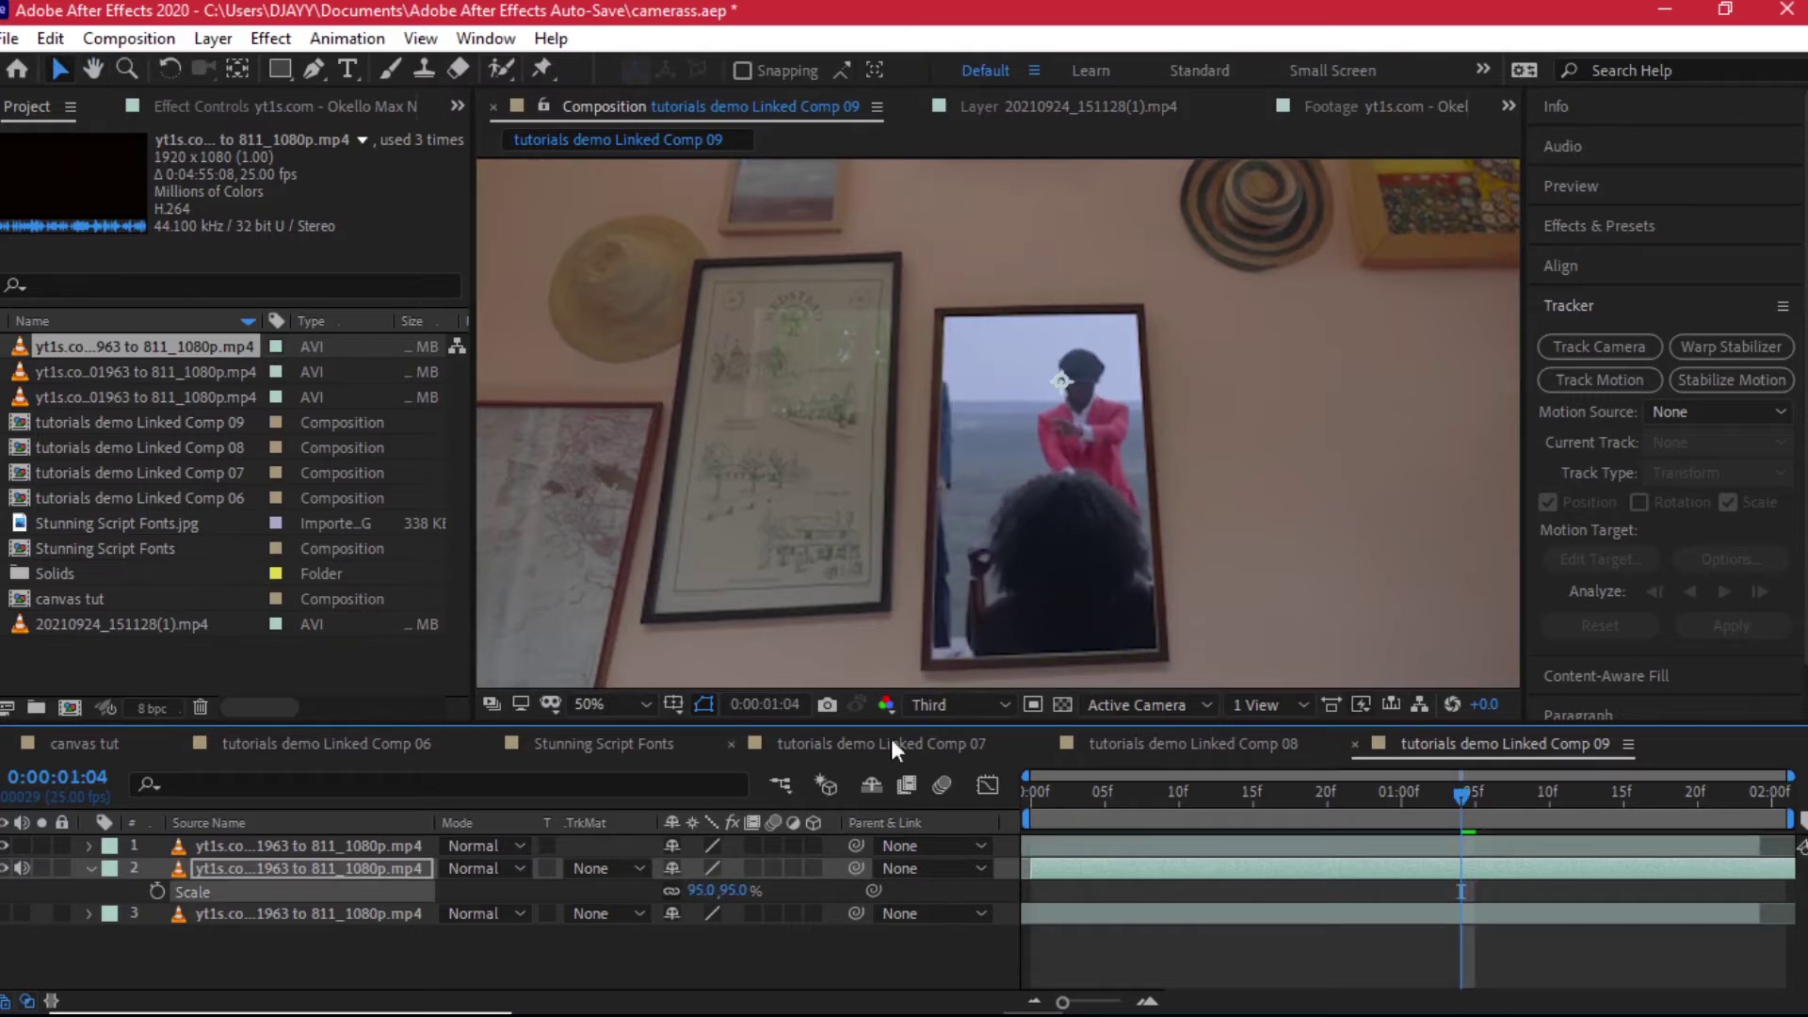
{"action": "left_click", "coordinate": [1042, 797]}
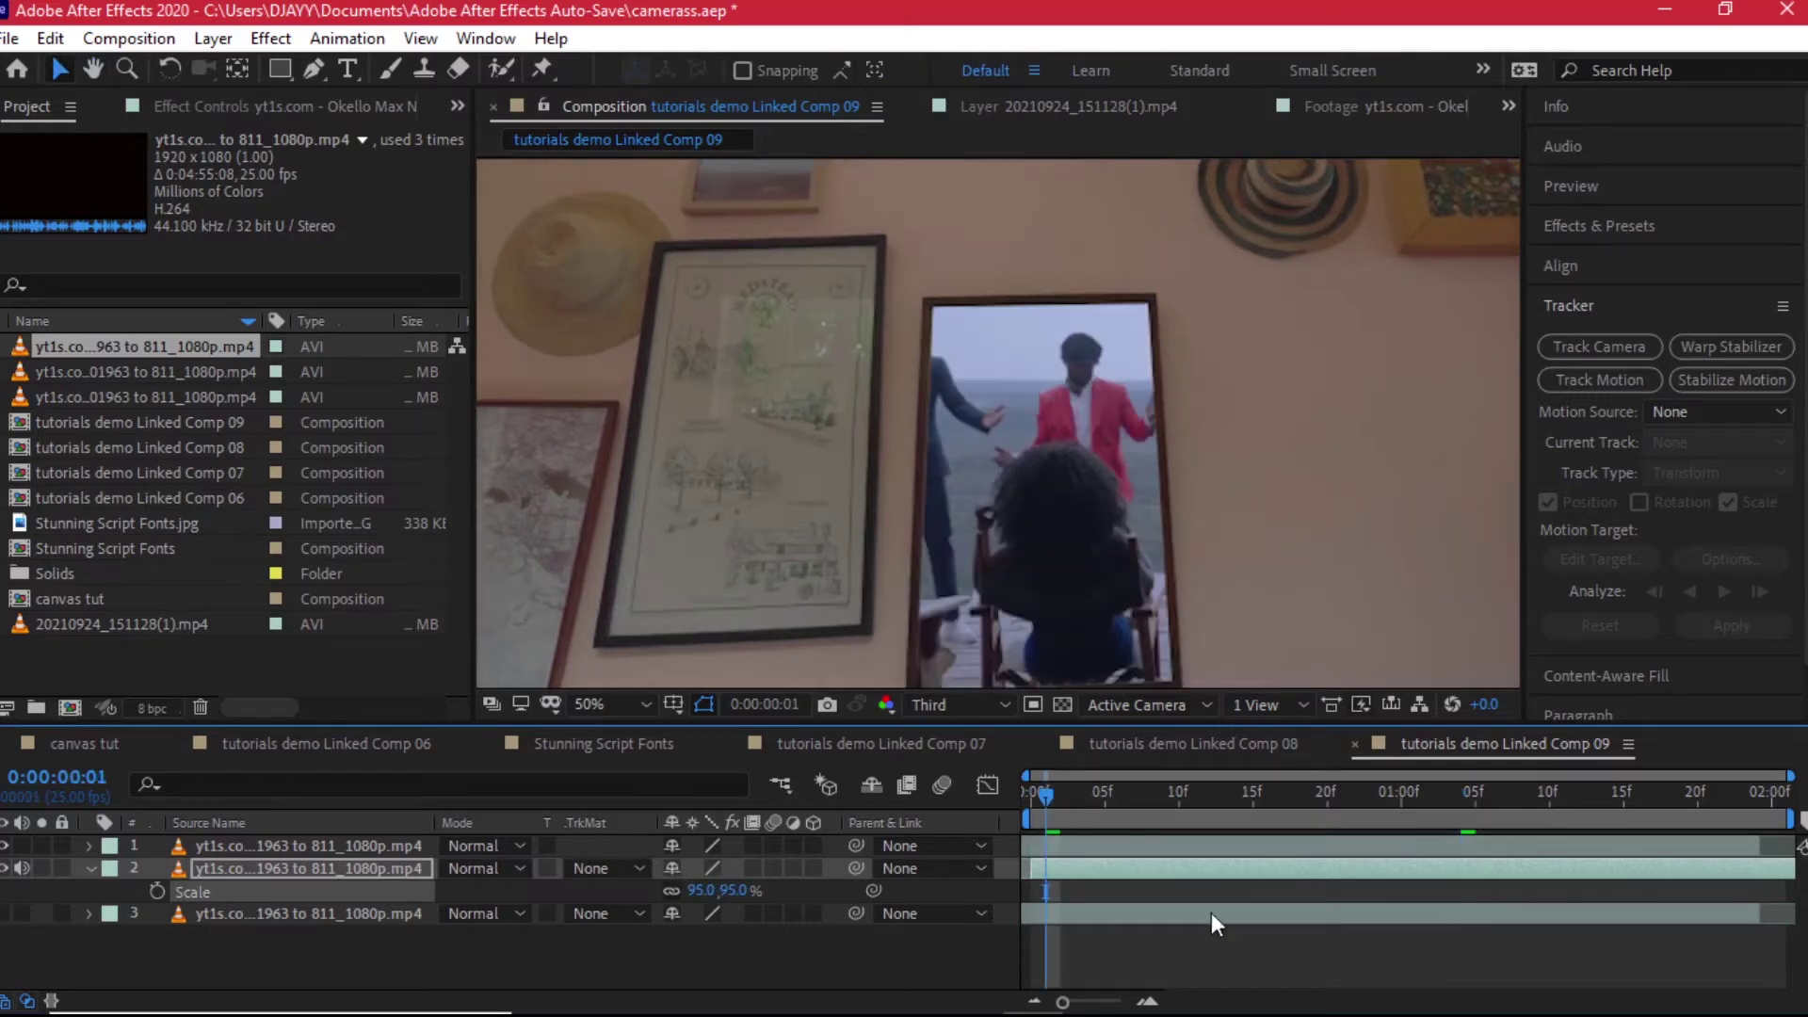
{"action": "key", "text": "space"}
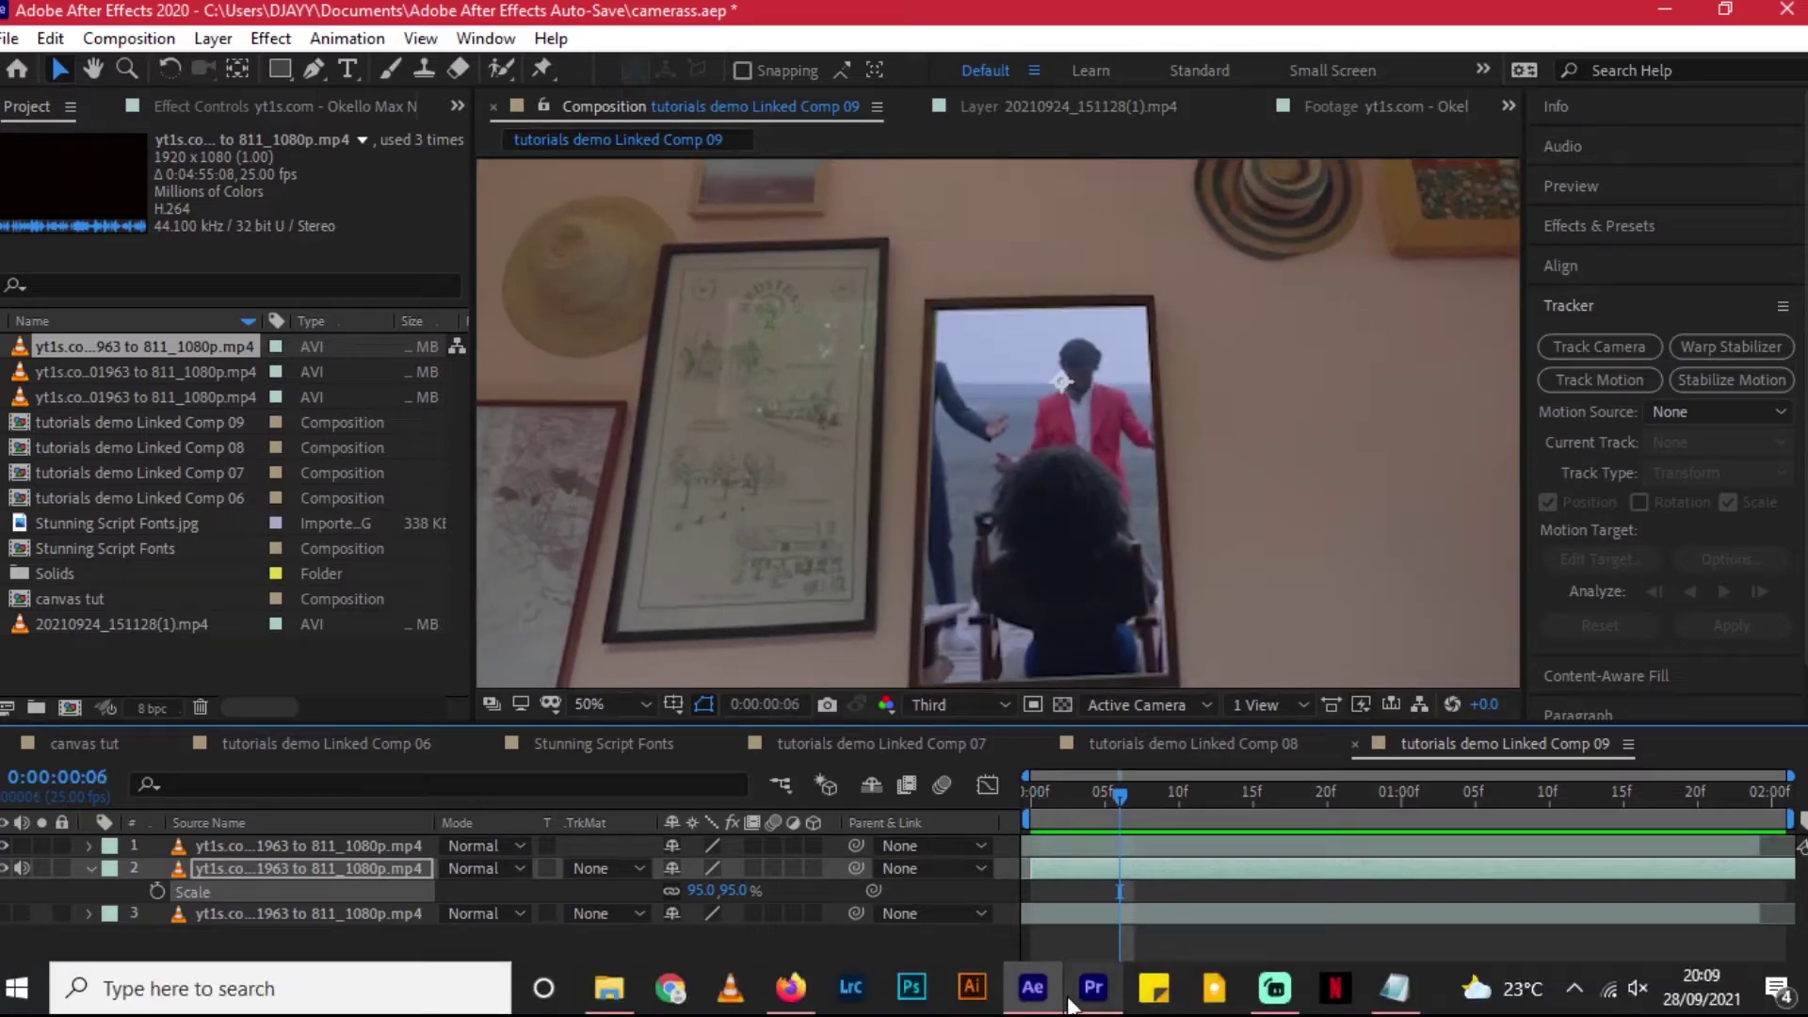
Step: Switch to Premiere Pro and review the trackkn sequence's music video clips through to the end
{"action": "left_click", "coordinate": [1084, 998]}
{"action": "scroll", "coordinate": [1235, 846], "scroll_direction": "down", "scroll_amount": 2}
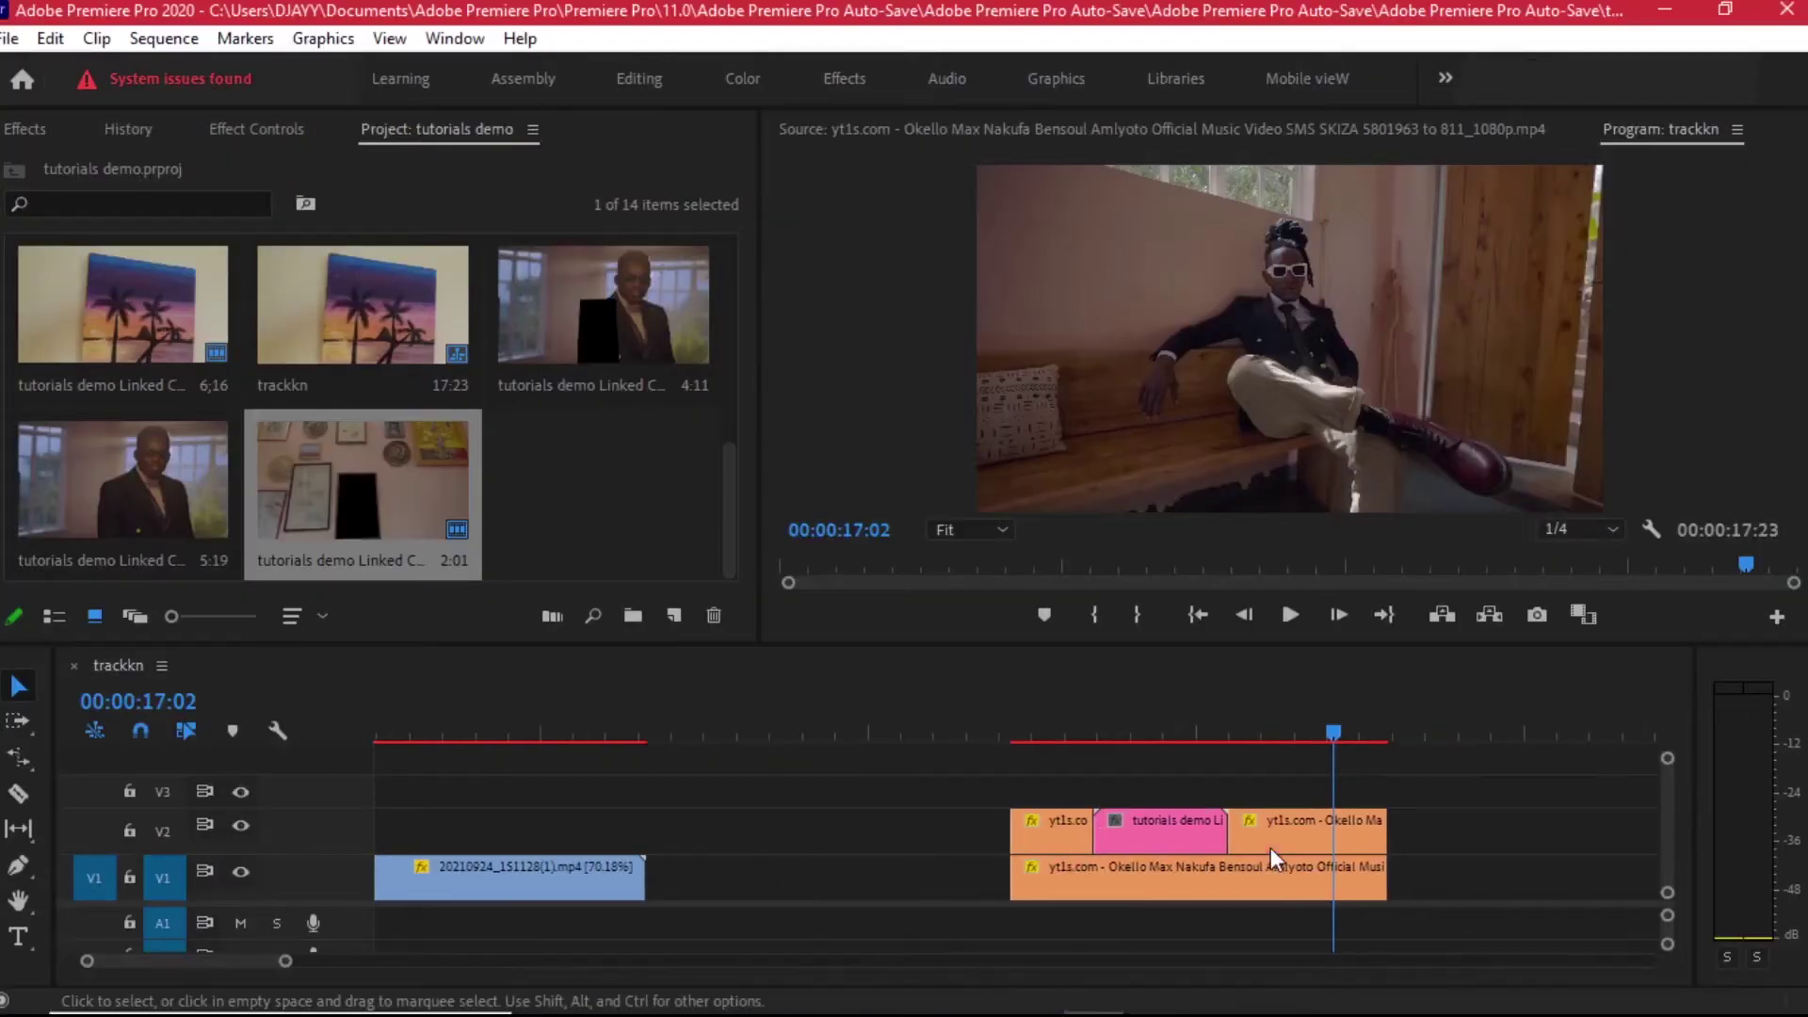
{"action": "left_click", "coordinate": [1001, 733]}
{"action": "key", "text": "space"}
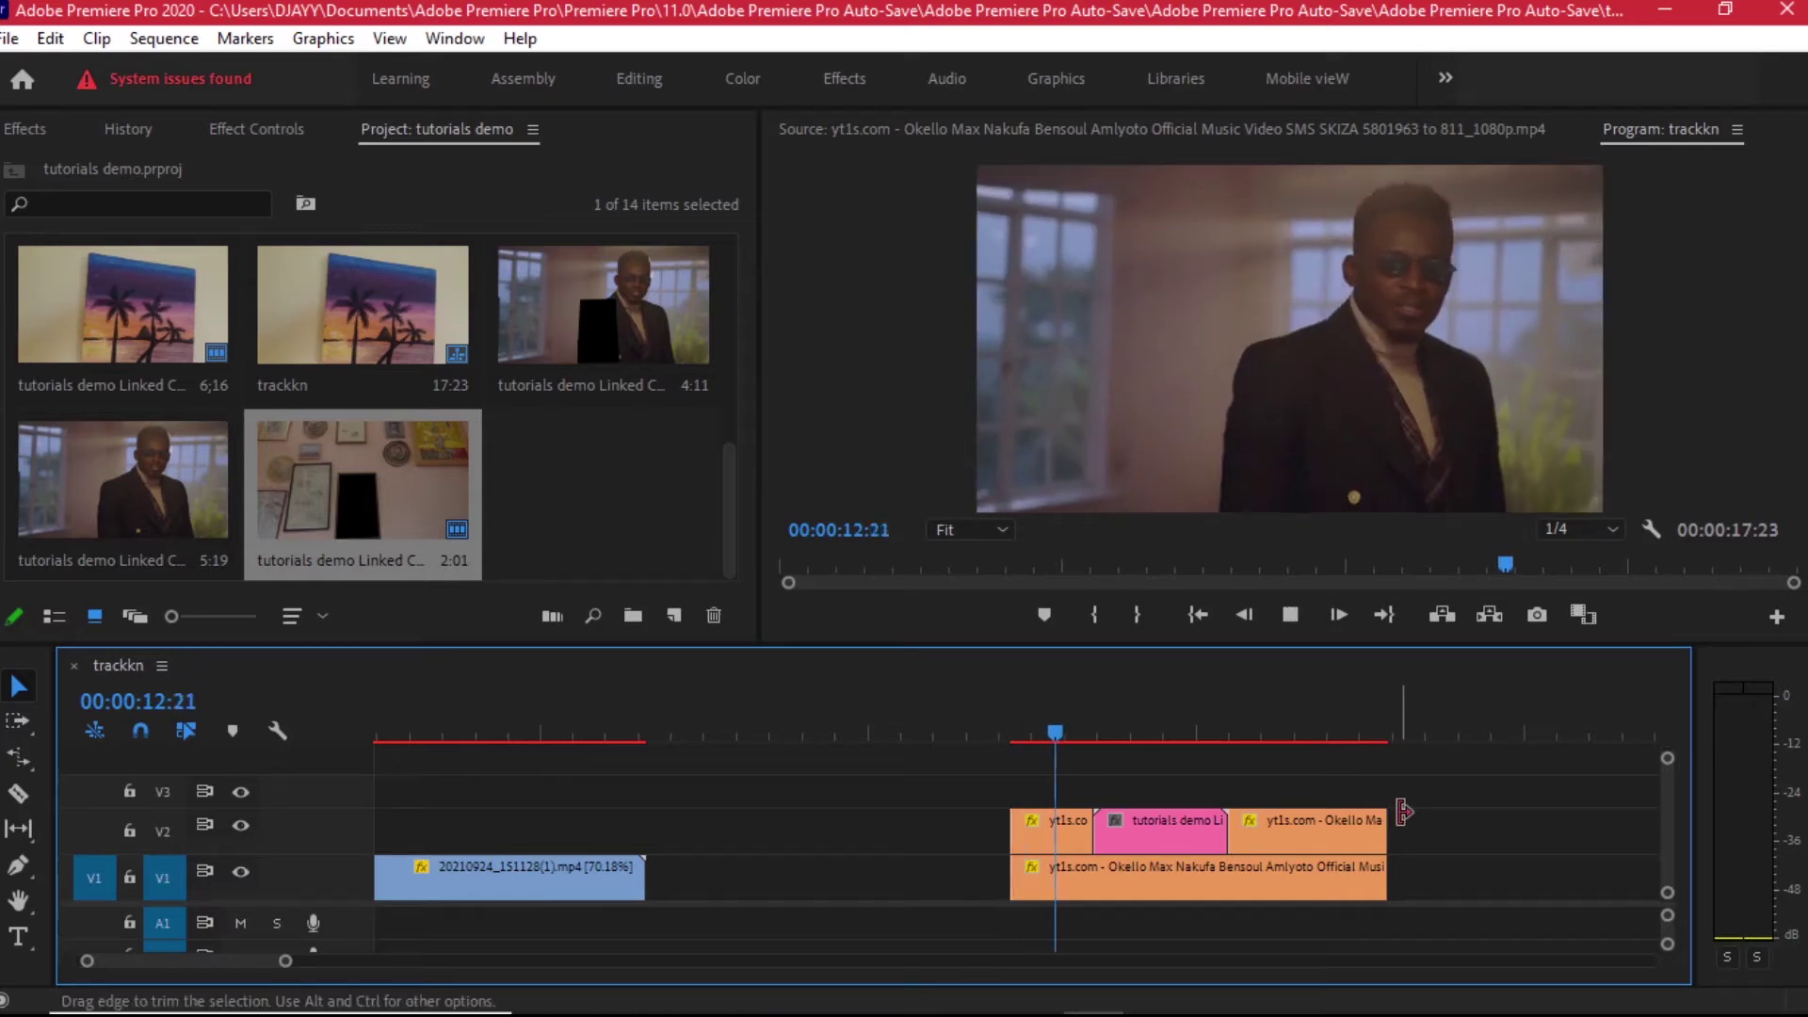
{"action": "left_click_drag", "start_coordinate": [1036, 732], "coordinate": [1385, 742]}
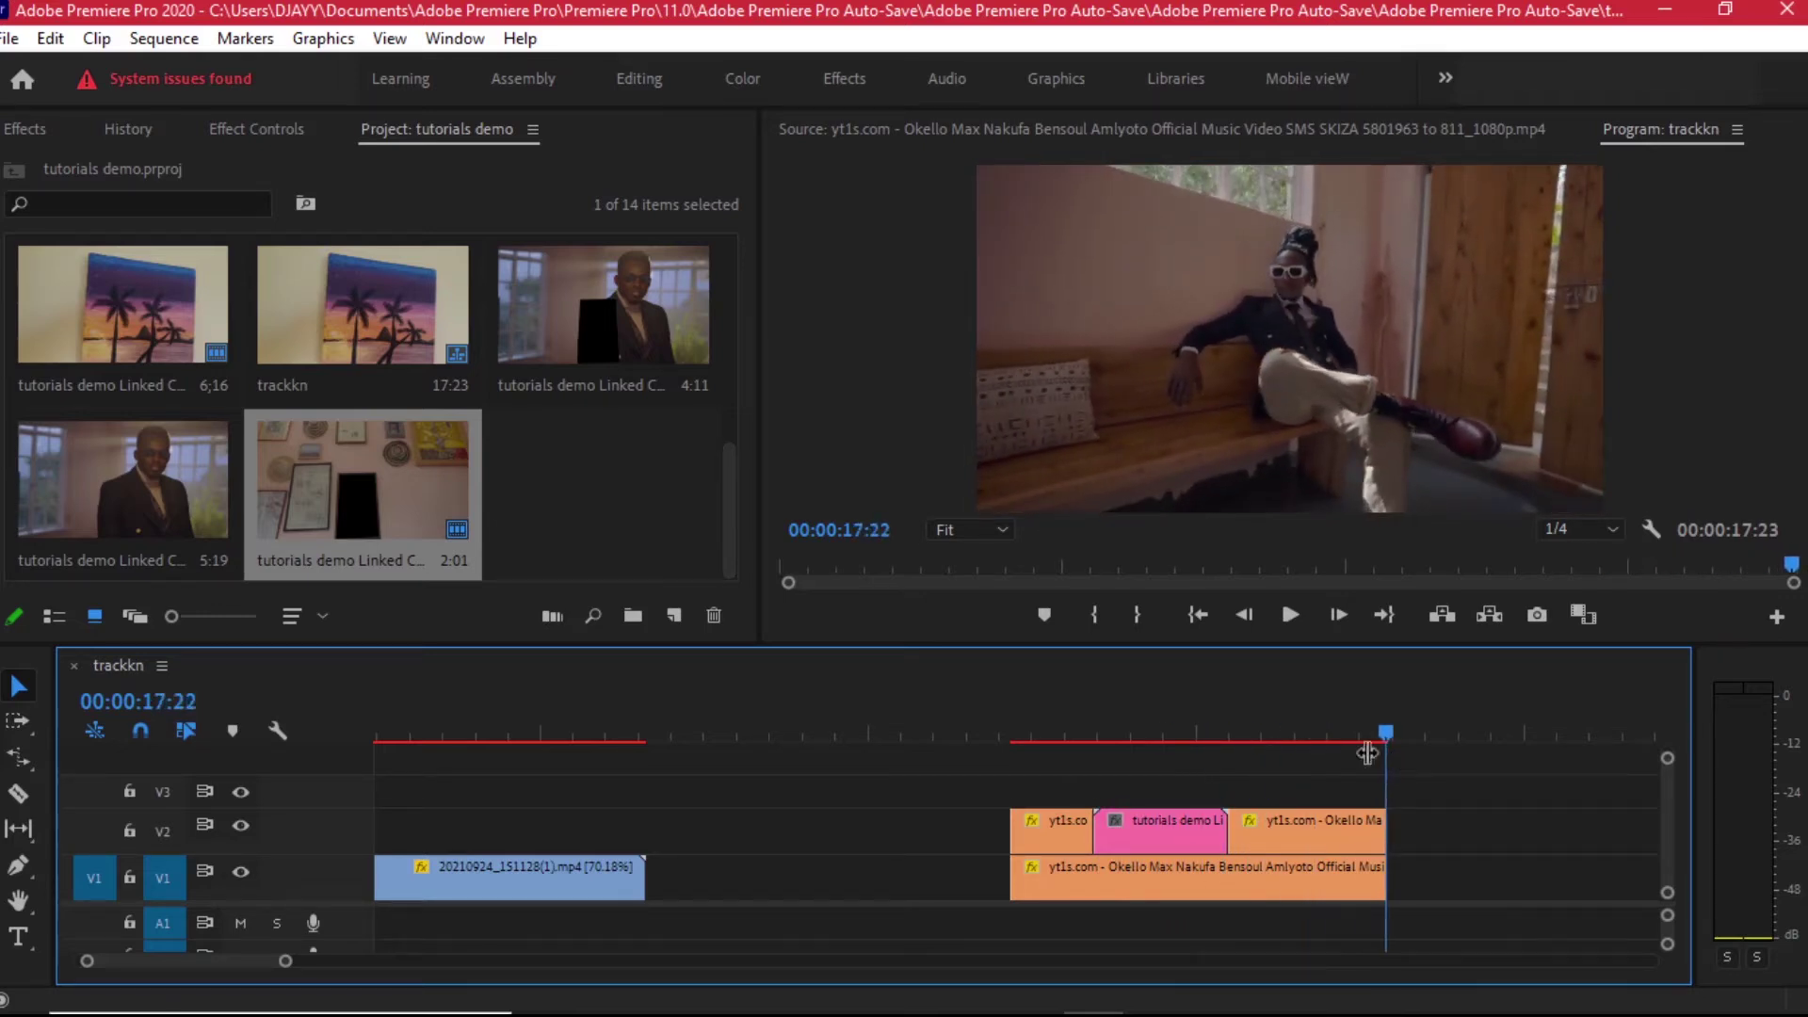
Step: Switch back to After Effects, return to the composition's start and delete the inserted footage layer
{"action": "left_click", "coordinate": [1033, 987]}
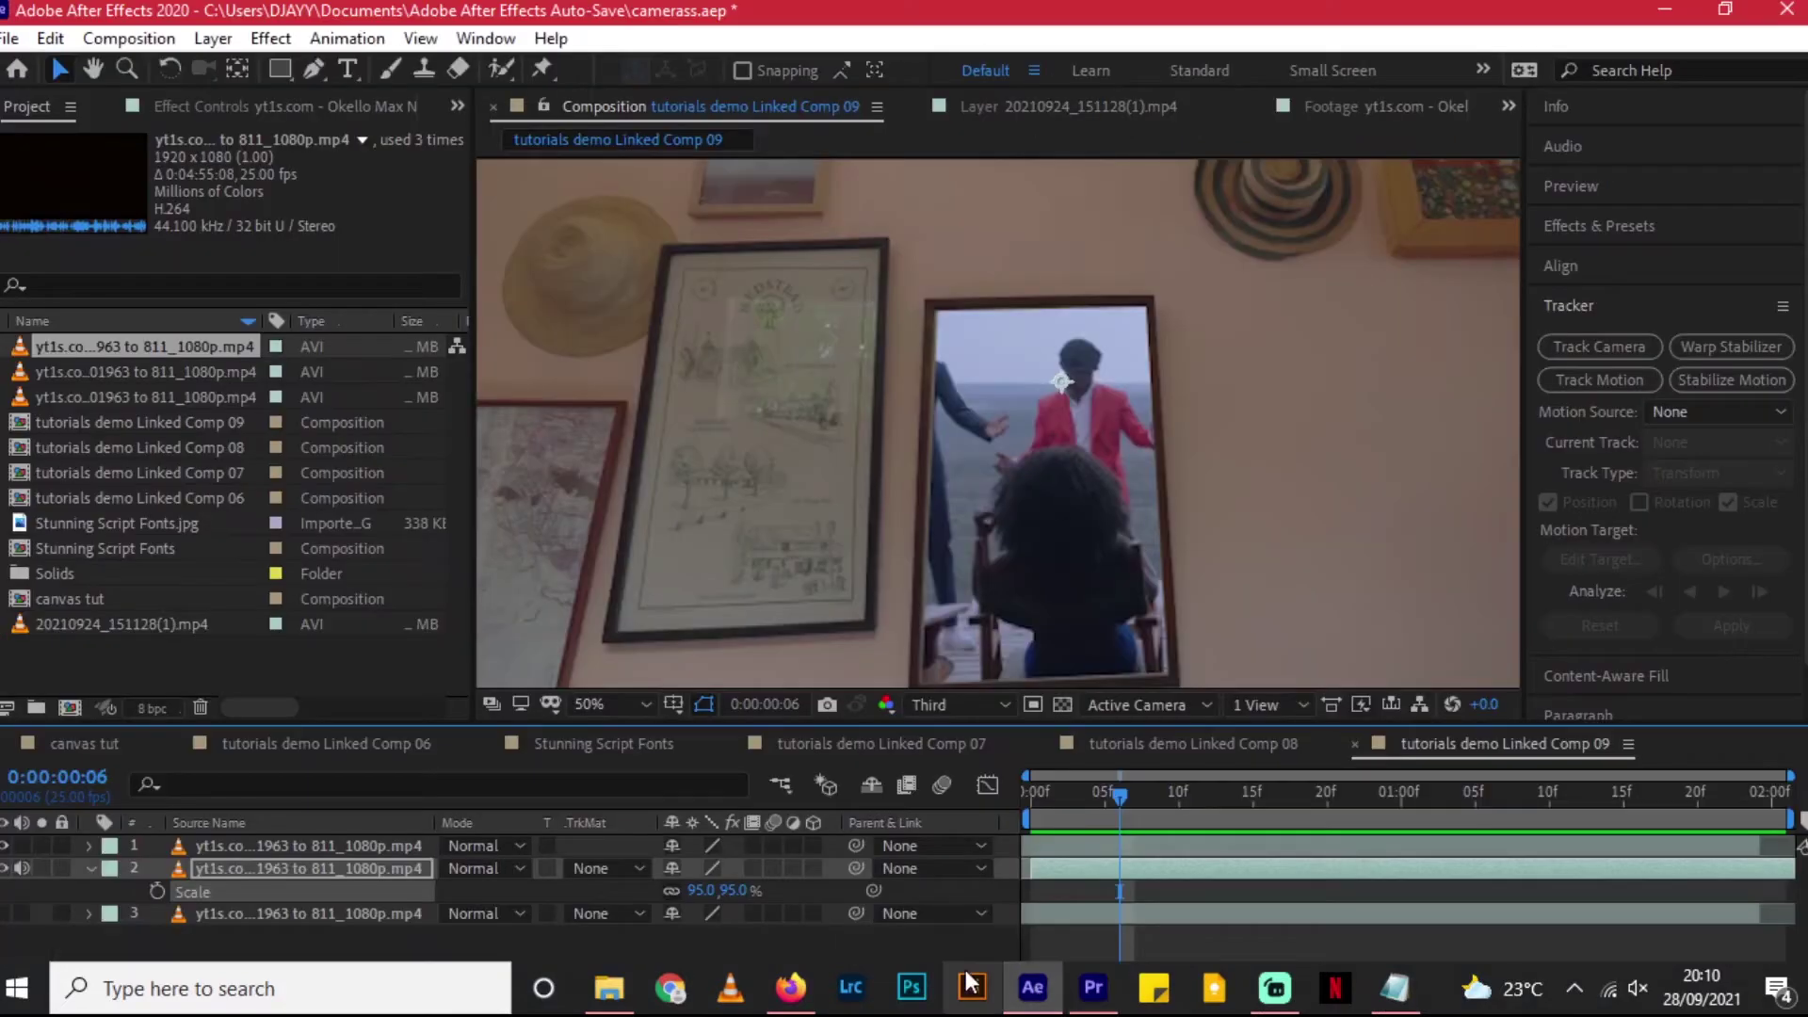
{"action": "key", "text": "Home"}
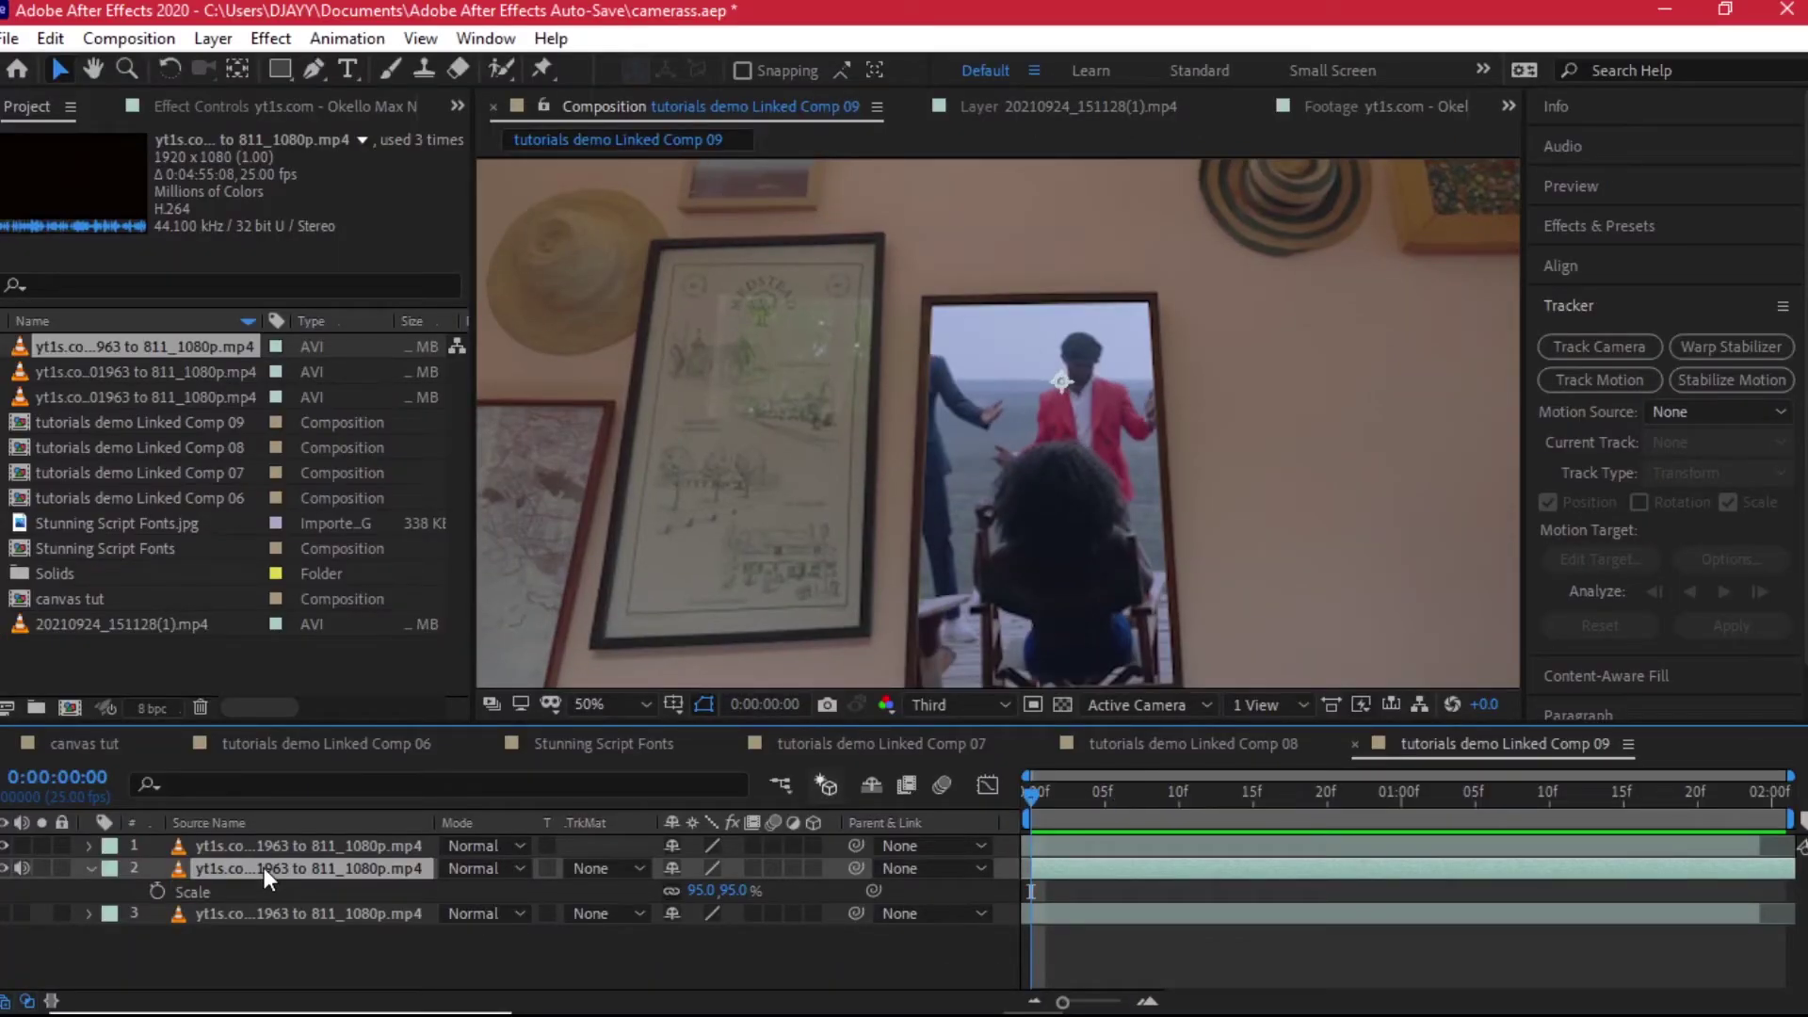
{"action": "key", "text": "Delete"}
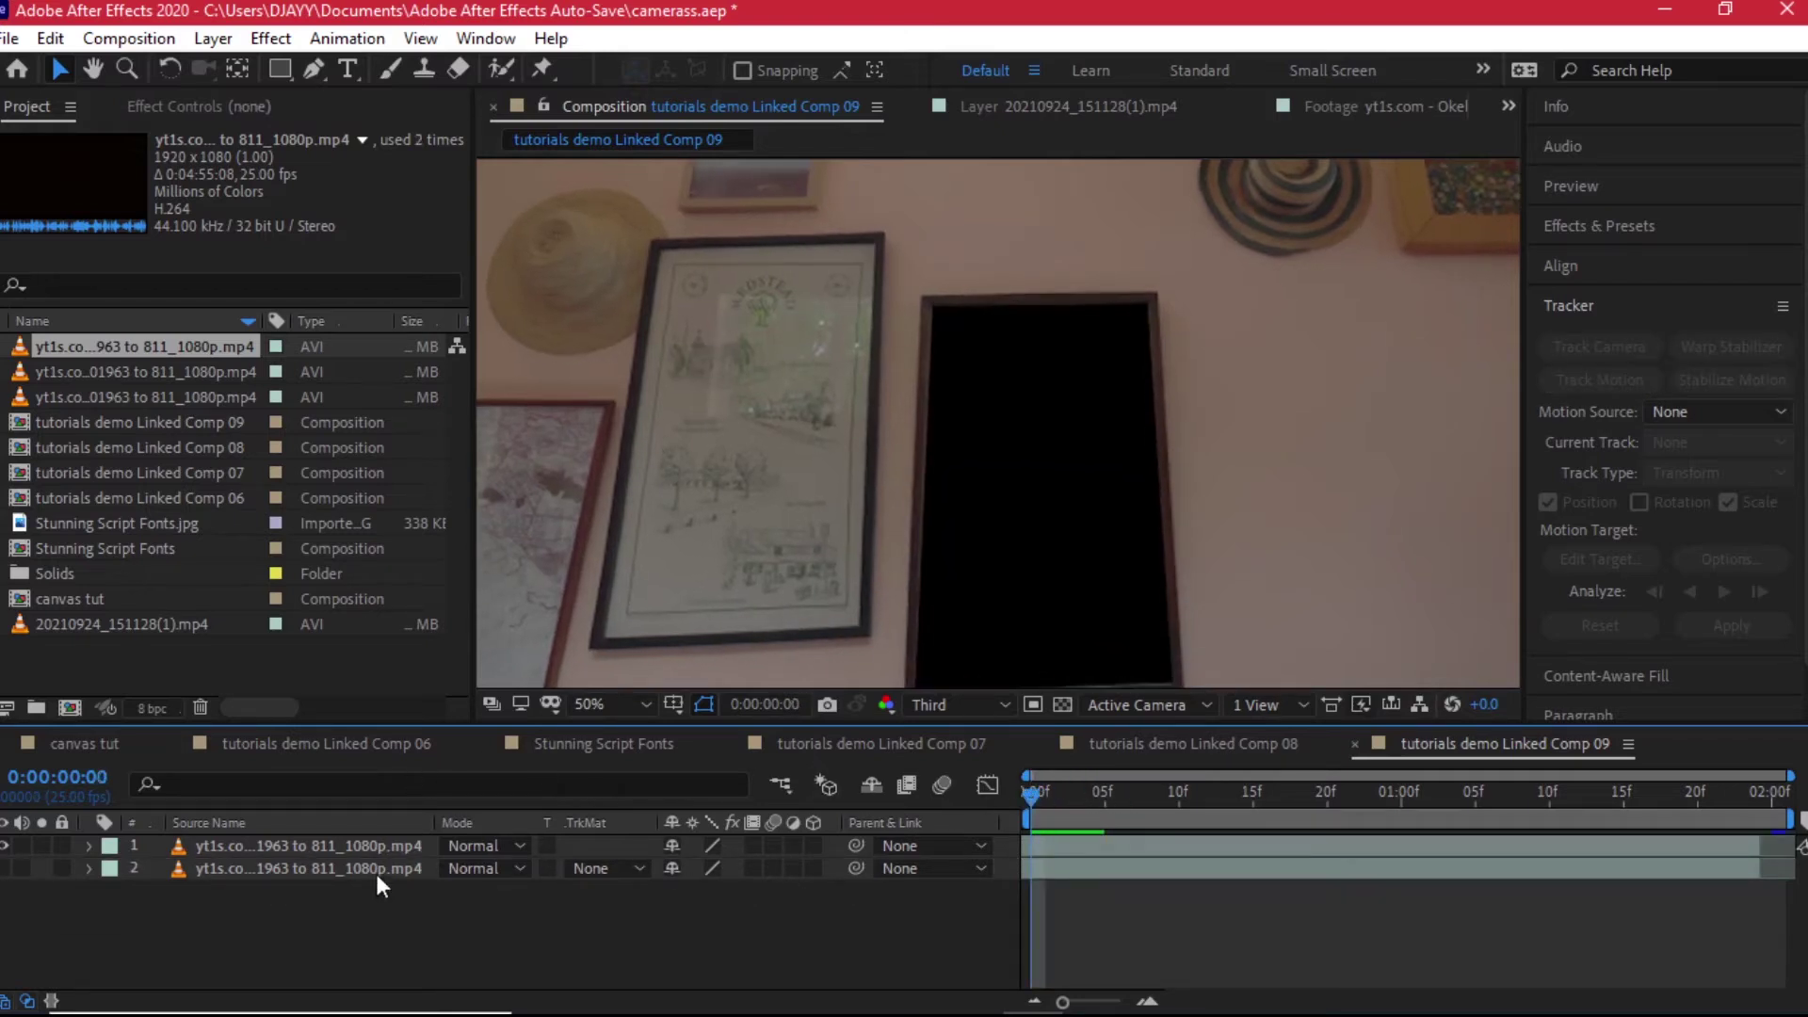
Step: Create a new composition with a width and height of 1280 px
{"action": "left_click", "coordinate": [69, 708]}
{"action": "double_click", "coordinate": [694, 349]}
{"action": "type", "text": "1080"}
{"action": "key", "text": "BackSpace"}
{"action": "key", "text": "BackSpace"}
{"action": "key", "text": "BackSpace"}
{"action": "type", "text": "280"}
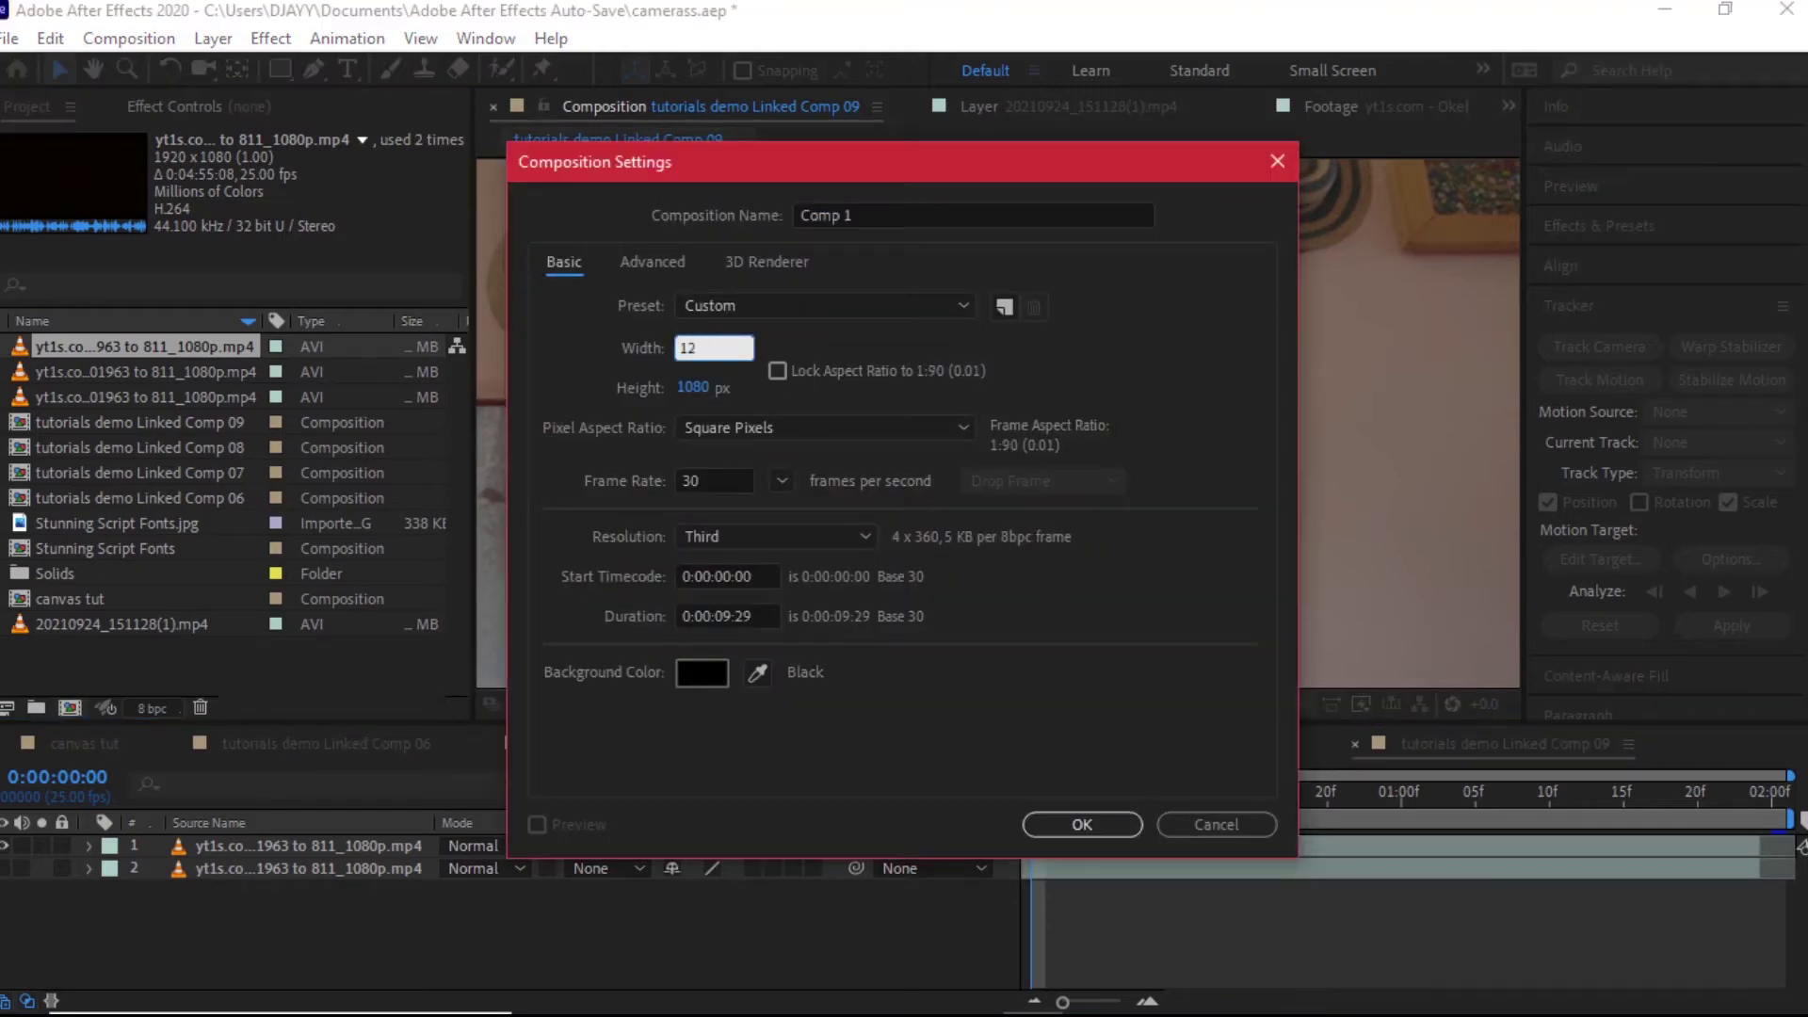
{"action": "left_click", "coordinate": [695, 389]}
{"action": "type", "text": "1280"}
{"action": "key", "text": "Return"}
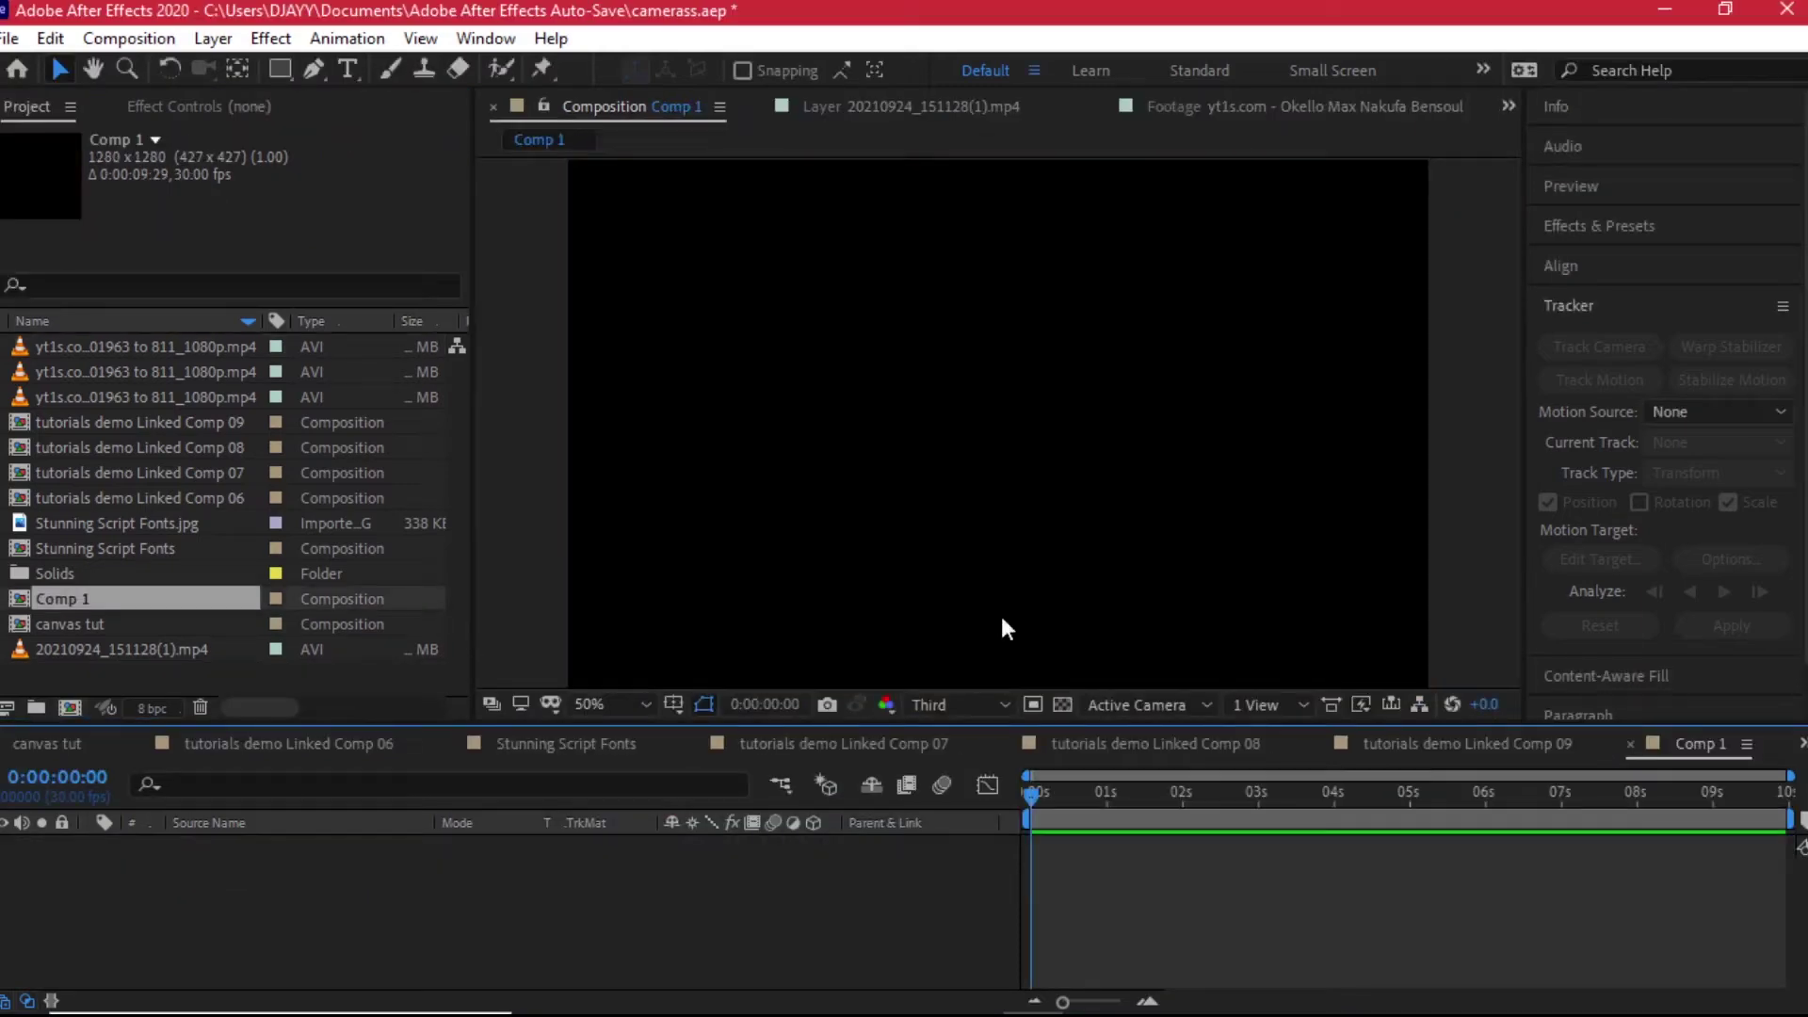
Step: Add a text layer reading "BENSOUL" to the new composition
{"action": "left_click_drag", "start_coordinate": [1077, 797], "coordinate": [1043, 797]}
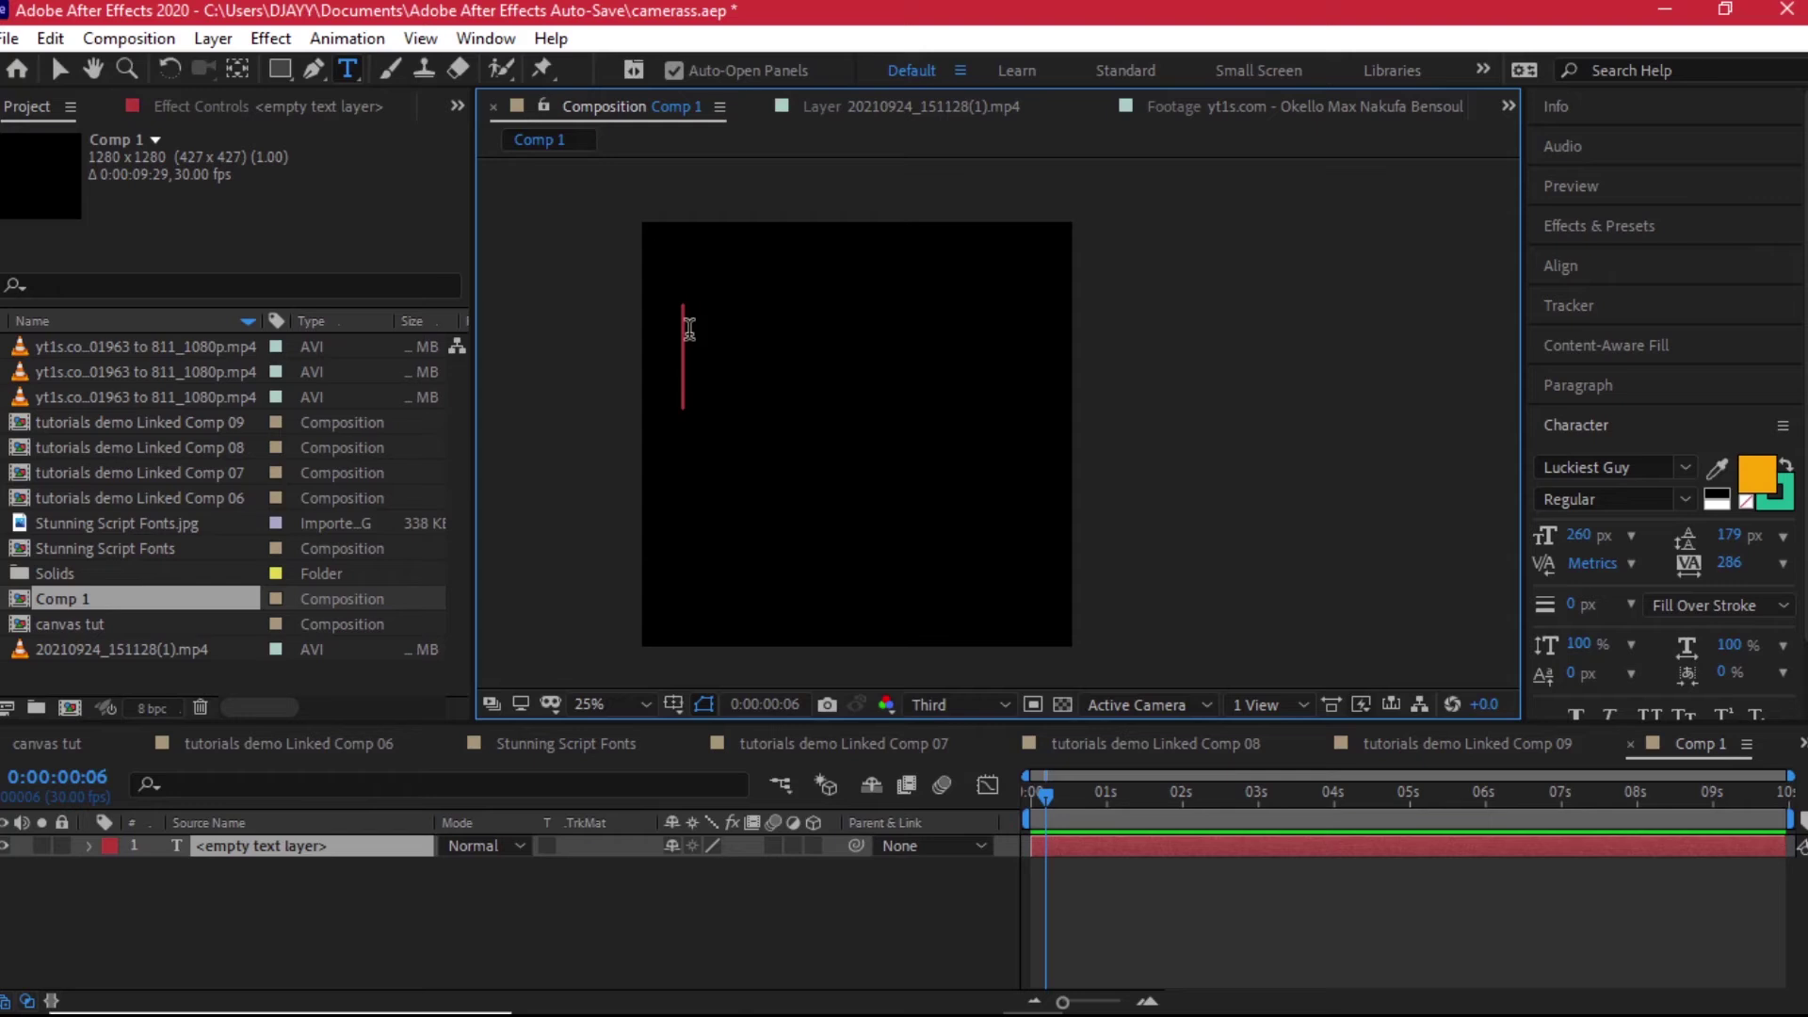
{"action": "type", "text": "BENSOUL"}
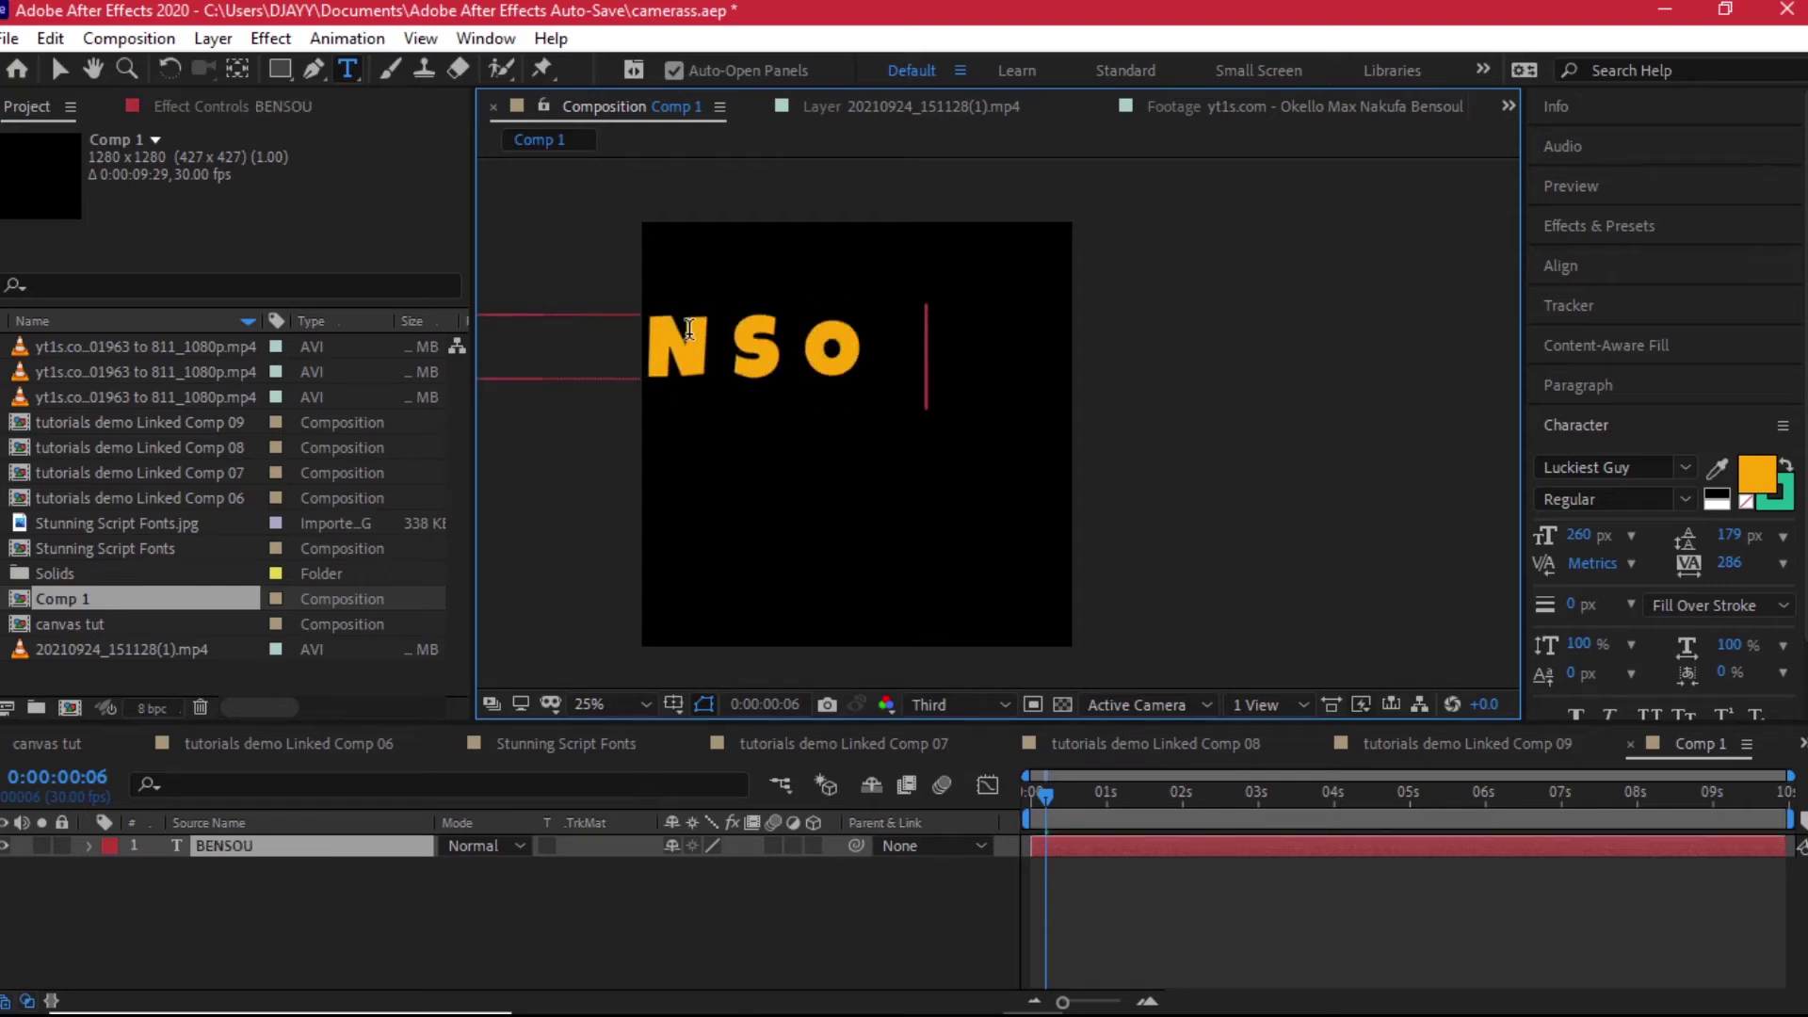
{"action": "left_click", "coordinate": [49, 70]}
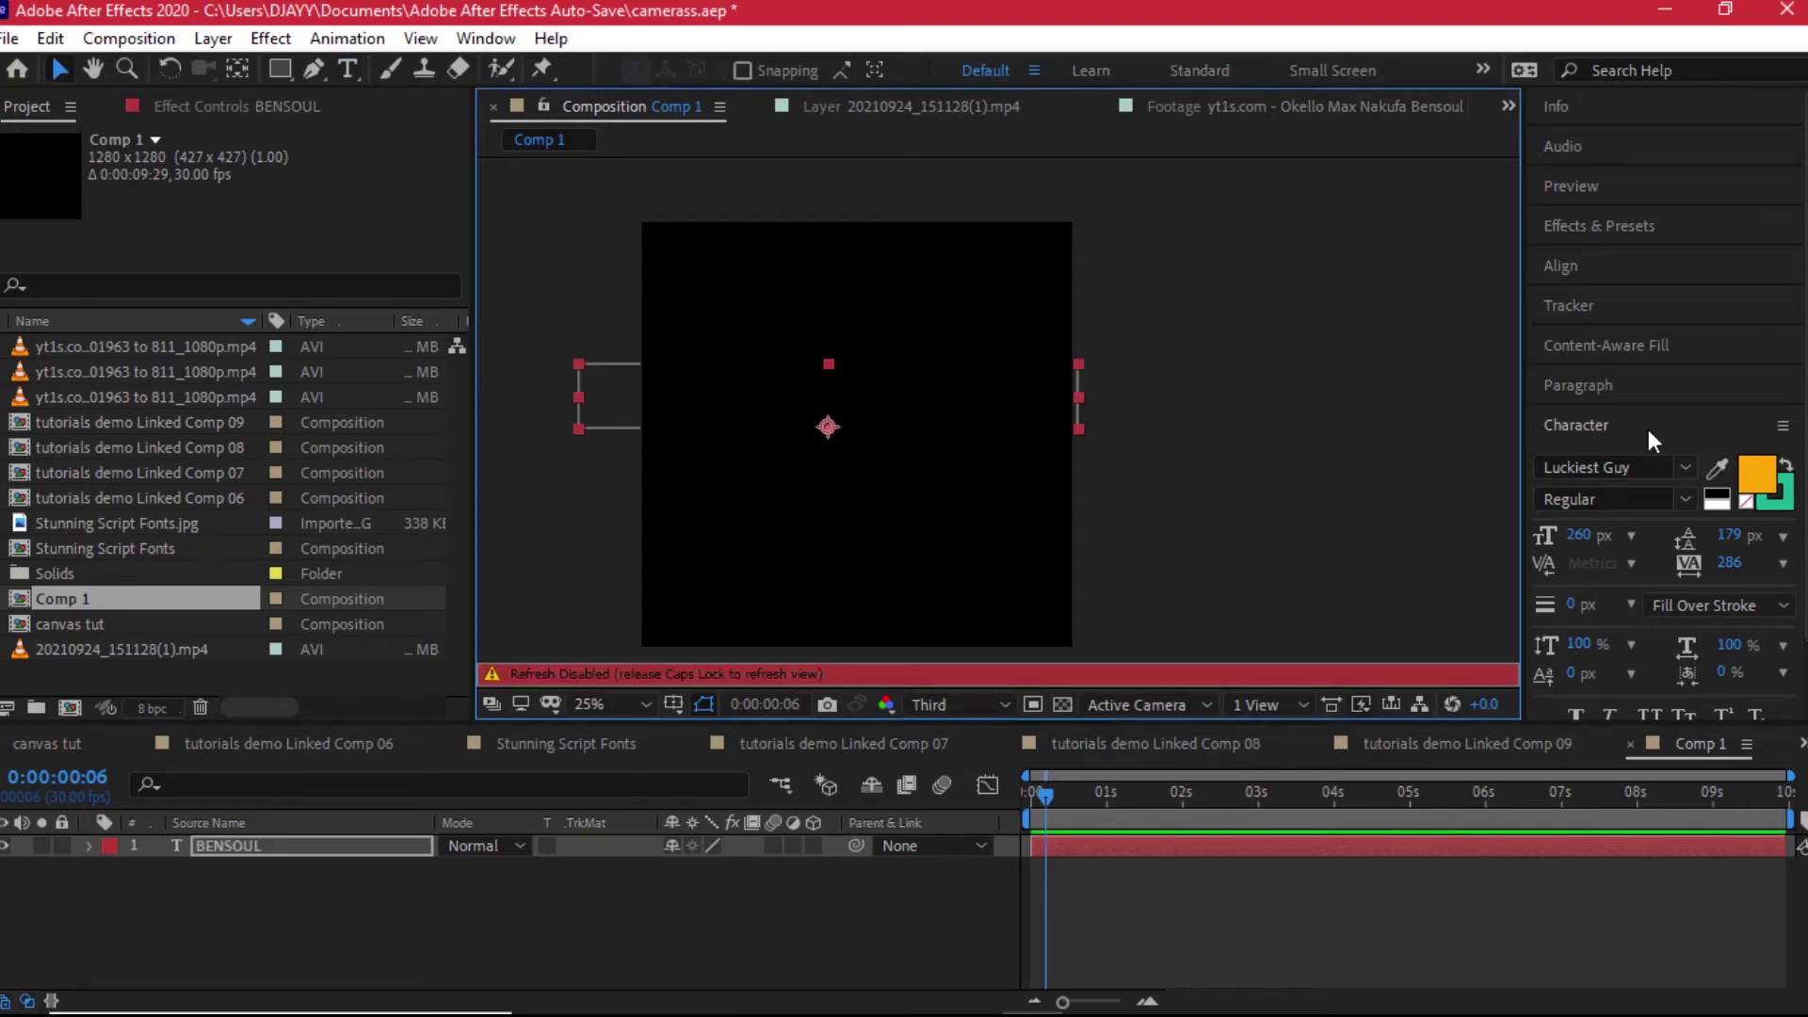
Step: Set the BENSOUL text's tracking to 155 and its font size to 218 px so it fits the canvas
{"action": "left_click", "coordinate": [1648, 429]}
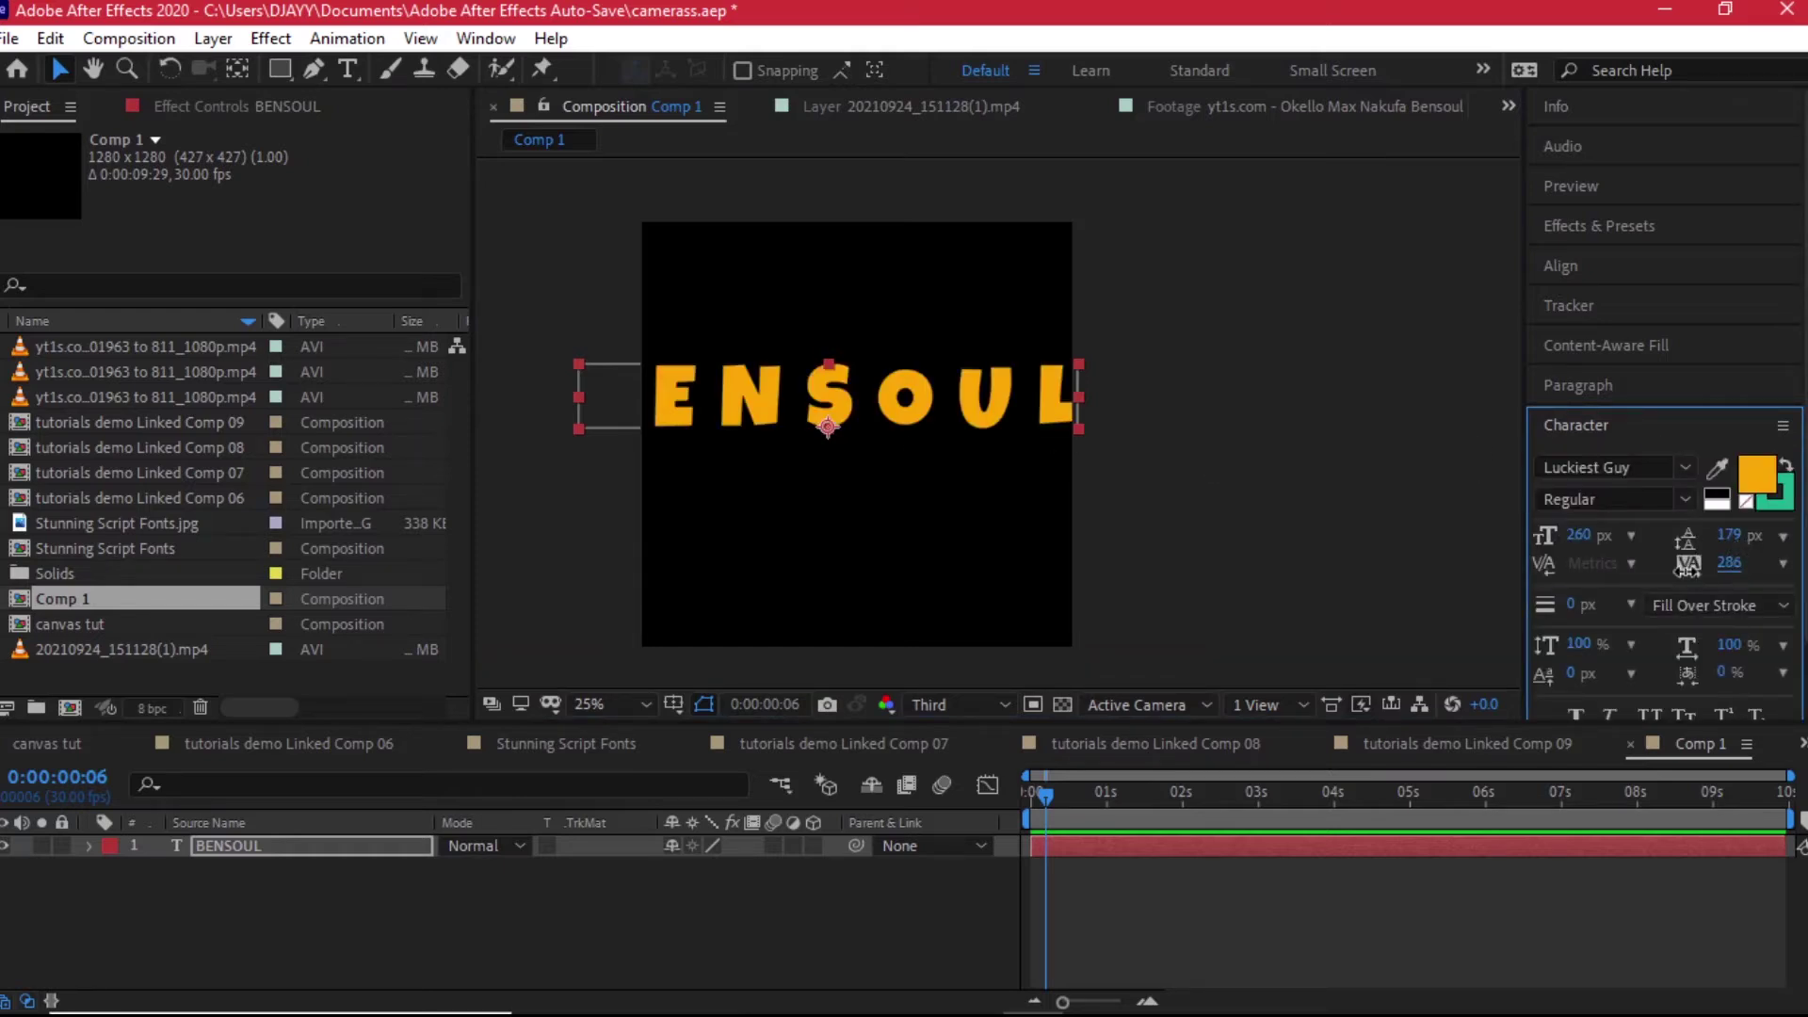
{"action": "left_click_drag", "start_coordinate": [1686, 565], "coordinate": [1530, 535]}
{"action": "left_click", "coordinate": [1282, 794]}
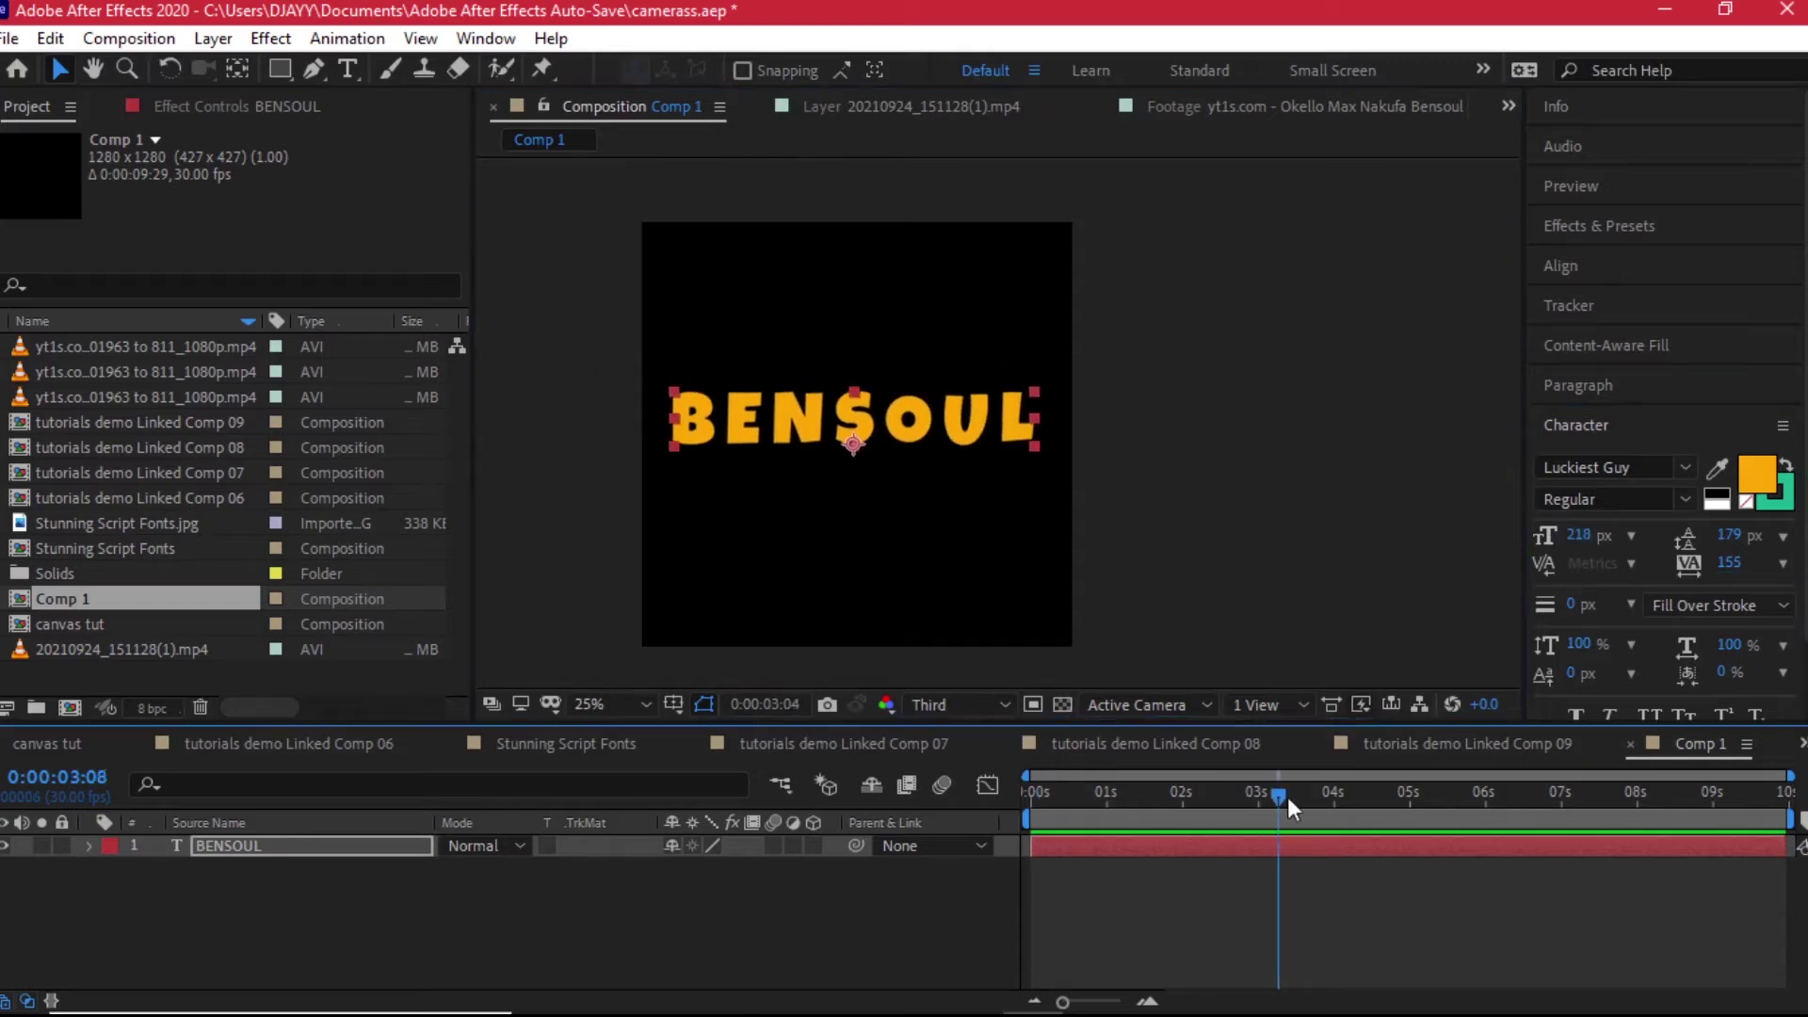
Step: Rename the Comp 1 composition as "Artist name"
{"action": "right_click", "coordinate": [126, 607]}
{"action": "left_click", "coordinate": [209, 585]}
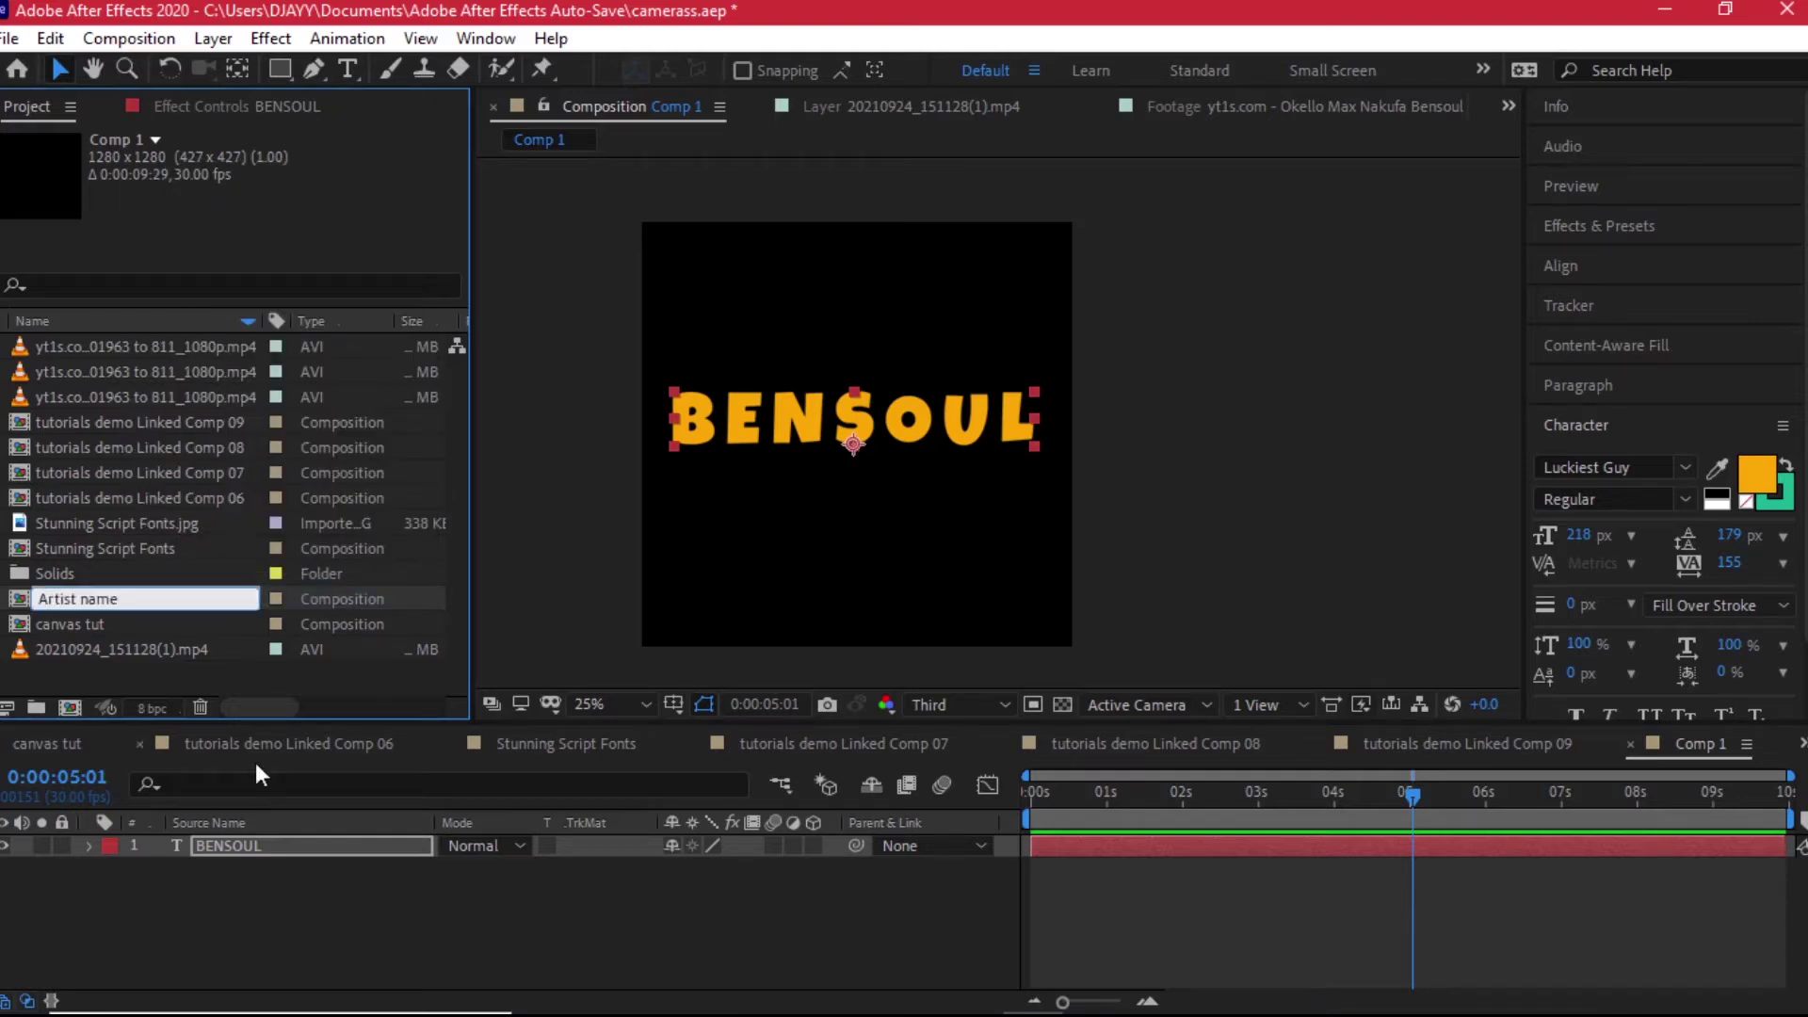
{"action": "type", "text": "Artist name"}
{"action": "left_click", "coordinate": [566, 918]}
Step: In tutorials demo Linked Comp 09 at 0:00:00:16, insert the Artist name composition directly beneath the masked footage layer
{"action": "left_click", "coordinate": [1323, 745]}
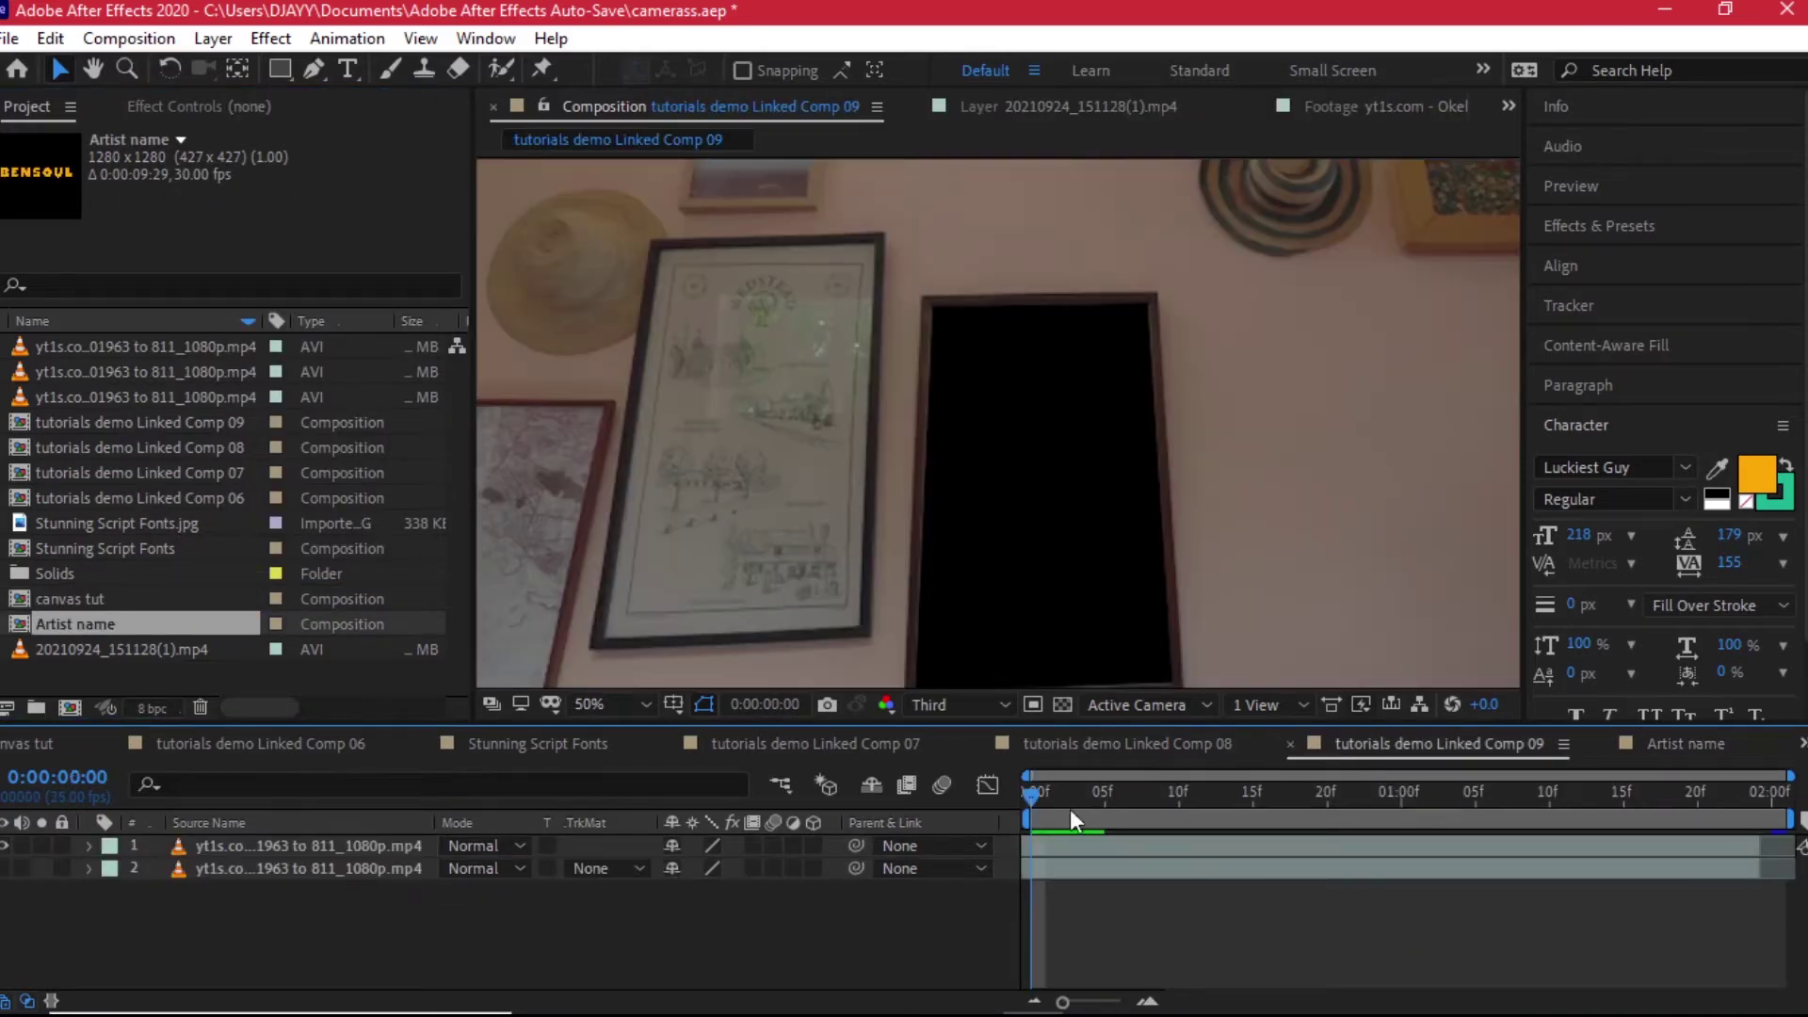
{"action": "left_click_drag", "start_coordinate": [1070, 809], "coordinate": [1267, 806]}
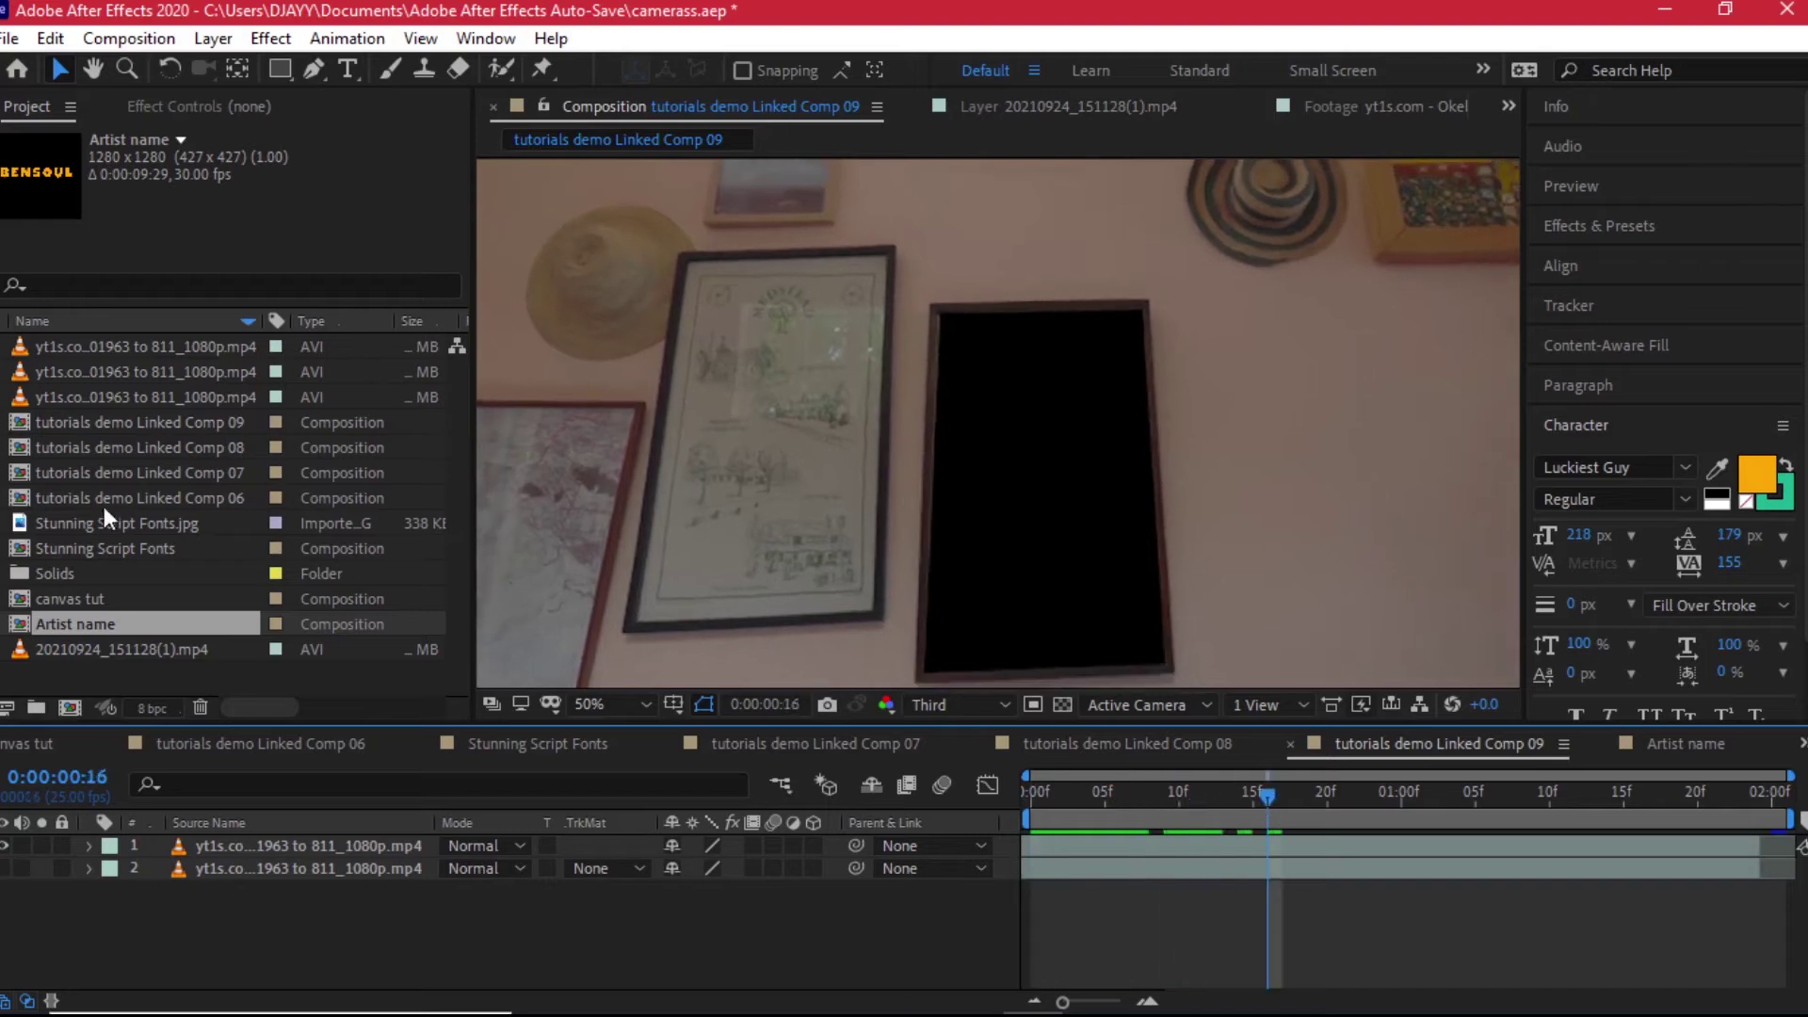
{"action": "left_click", "coordinate": [94, 609]}
{"action": "left_click", "coordinate": [97, 615]}
{"action": "left_click_drag", "start_coordinate": [155, 623], "coordinate": [375, 853]}
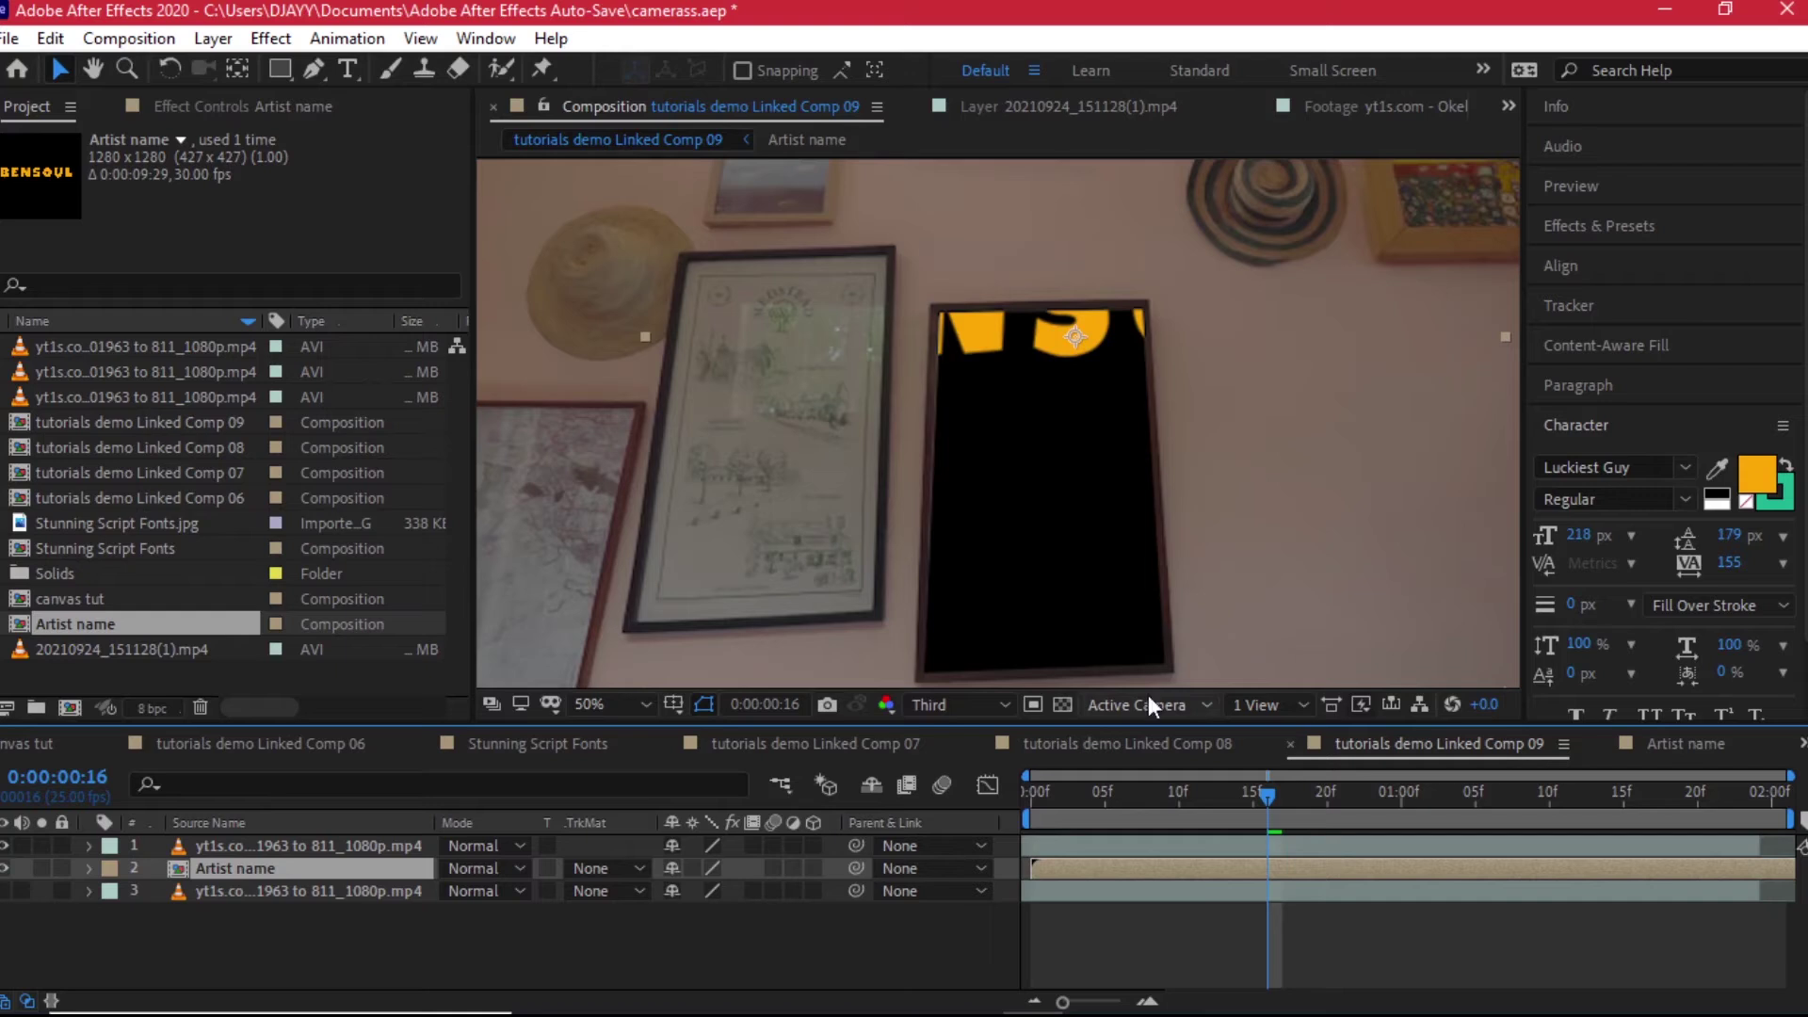
Step: Scale down the Artist name layer in tutorials demo Linked Comp 09 to suit the empty frame opening
{"action": "key", "text": "s"}
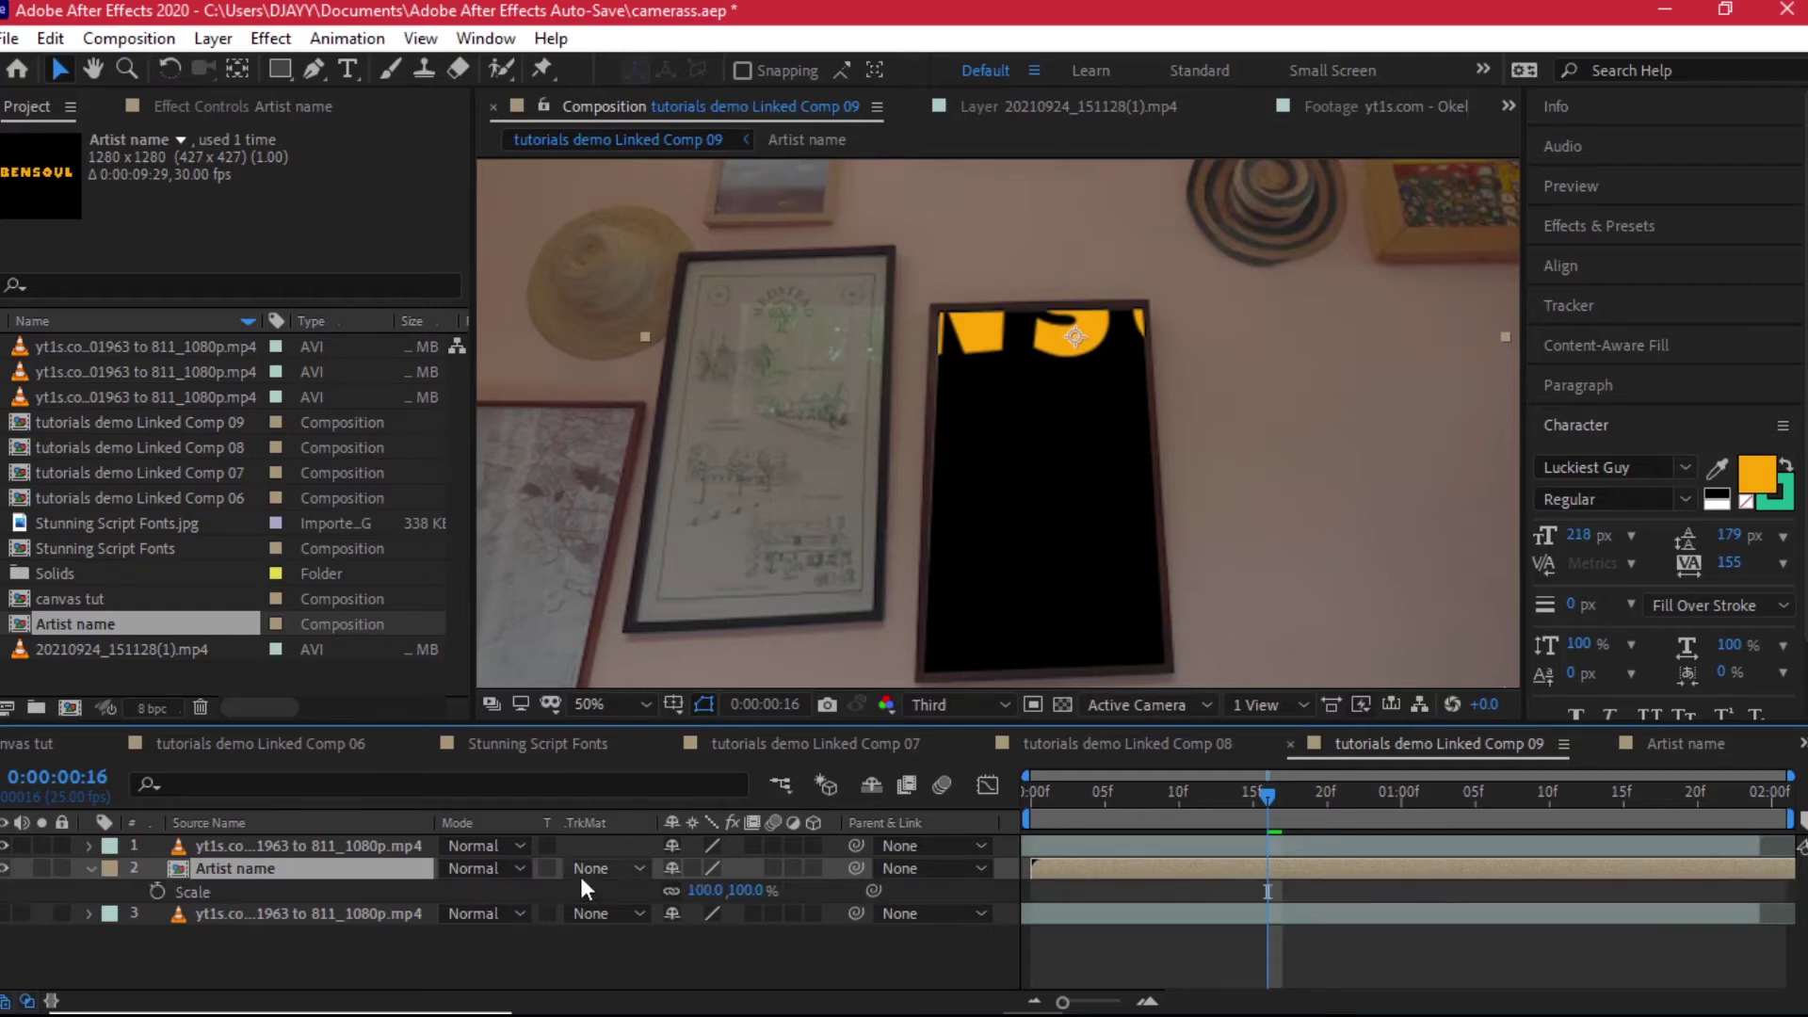
{"action": "scroll", "coordinate": [963, 550], "scroll_direction": "down", "scroll_amount": 2}
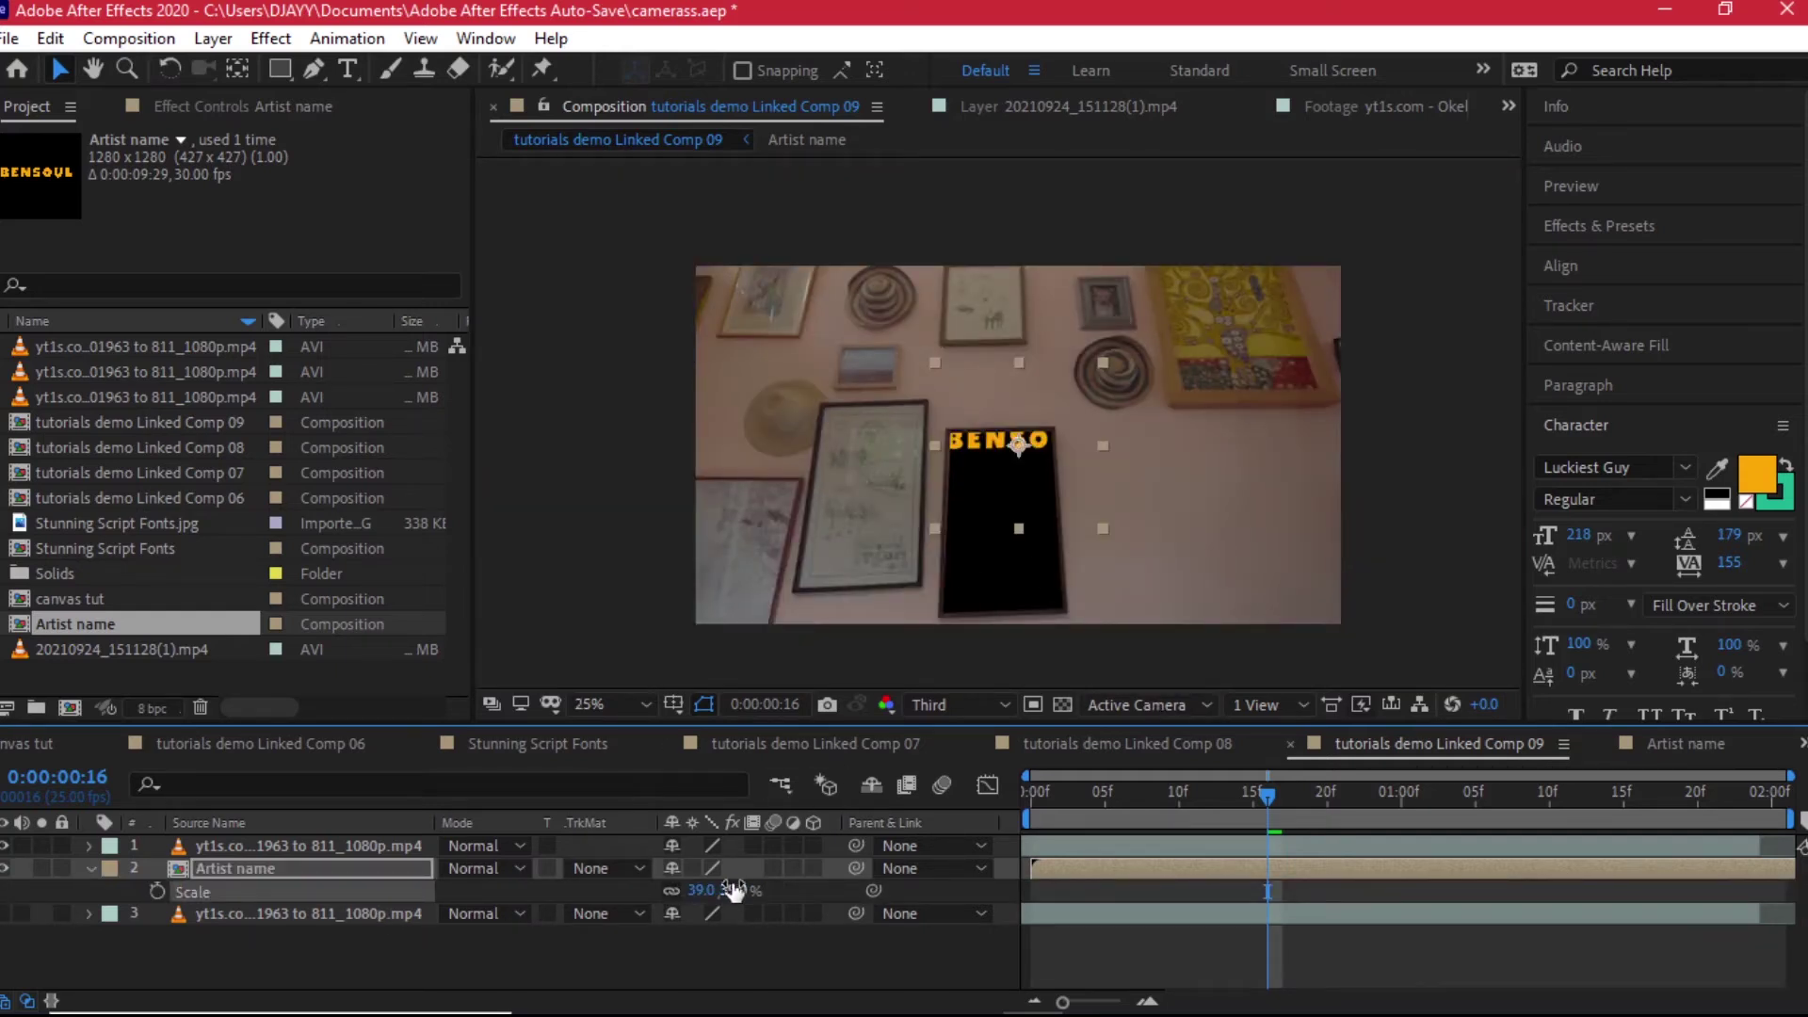
{"action": "left_click_drag", "start_coordinate": [698, 892], "coordinate": [1056, 892]}
{"action": "key", "text": "p"}
{"action": "left_click_drag", "start_coordinate": [1267, 797], "coordinate": [1668, 759]}
Step: Bring the Stunning Script Fonts image from the BACK DROPS folder into the Artist name composition, beneath the BENSOUL layer
{"action": "left_click", "coordinate": [1700, 737]}
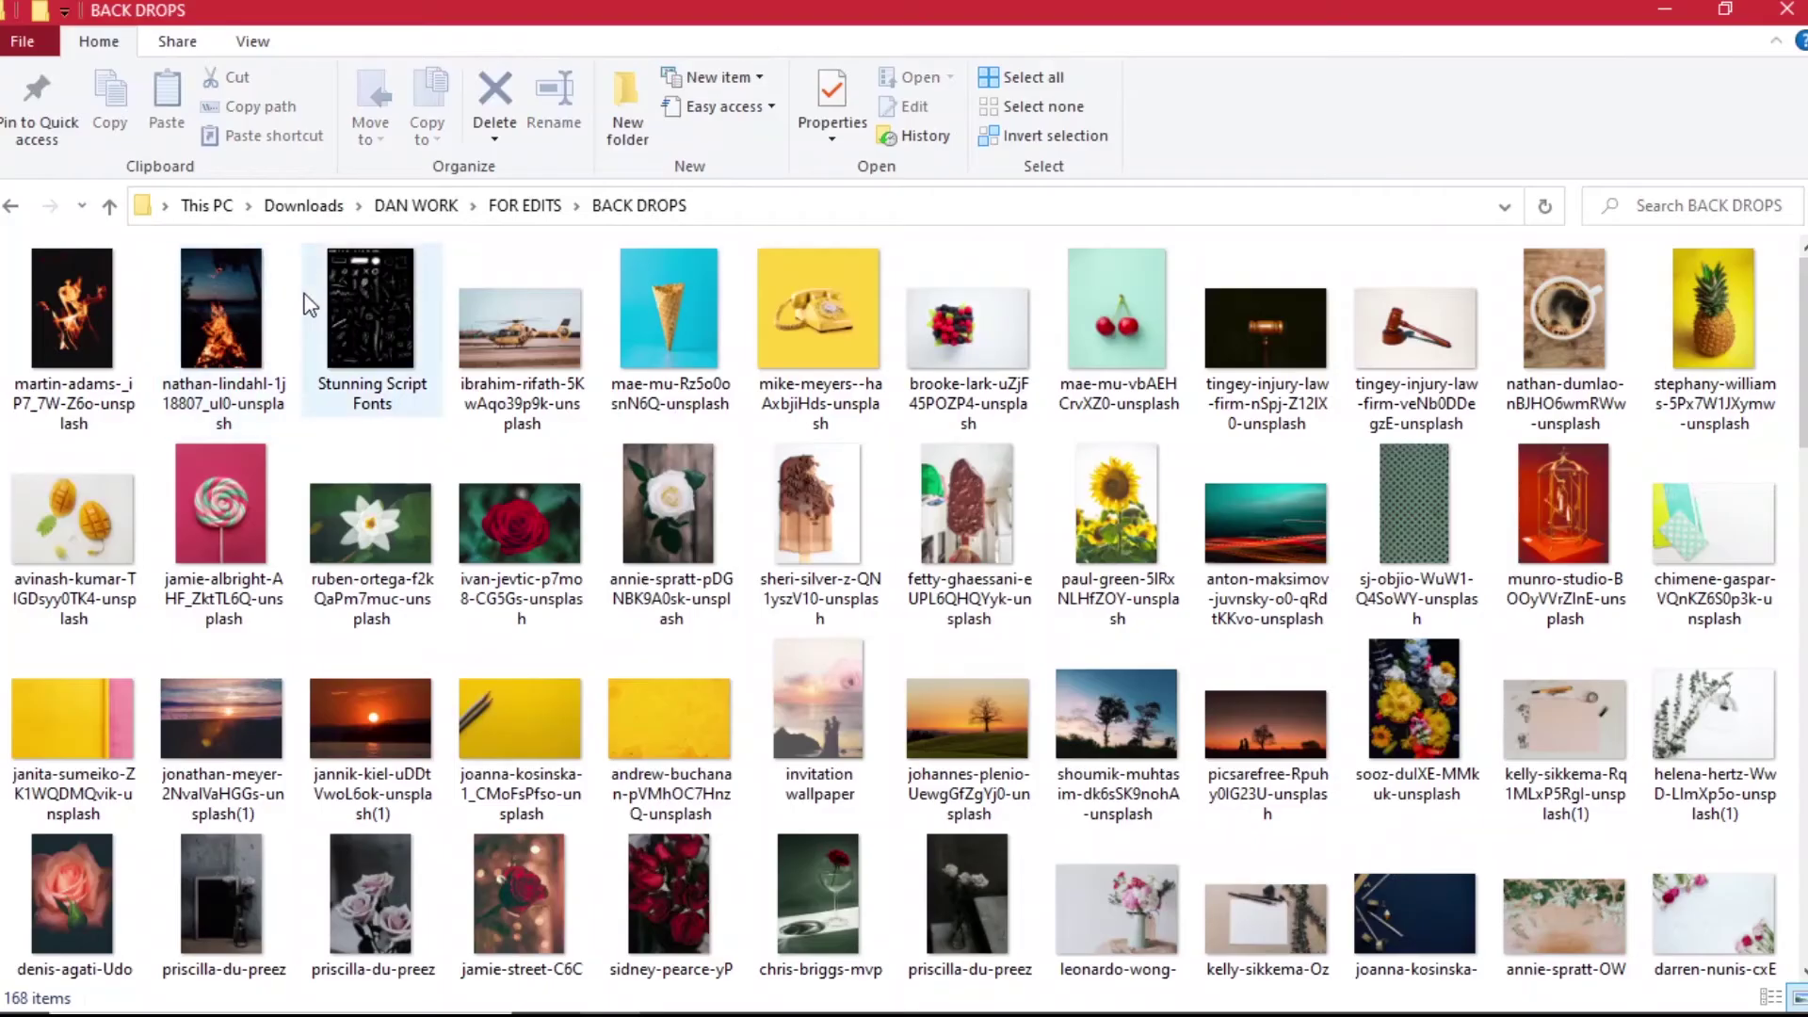
{"action": "double_click", "coordinate": [365, 400]}
{"action": "left_click_drag", "start_coordinate": [362, 402], "coordinate": [1045, 899]}
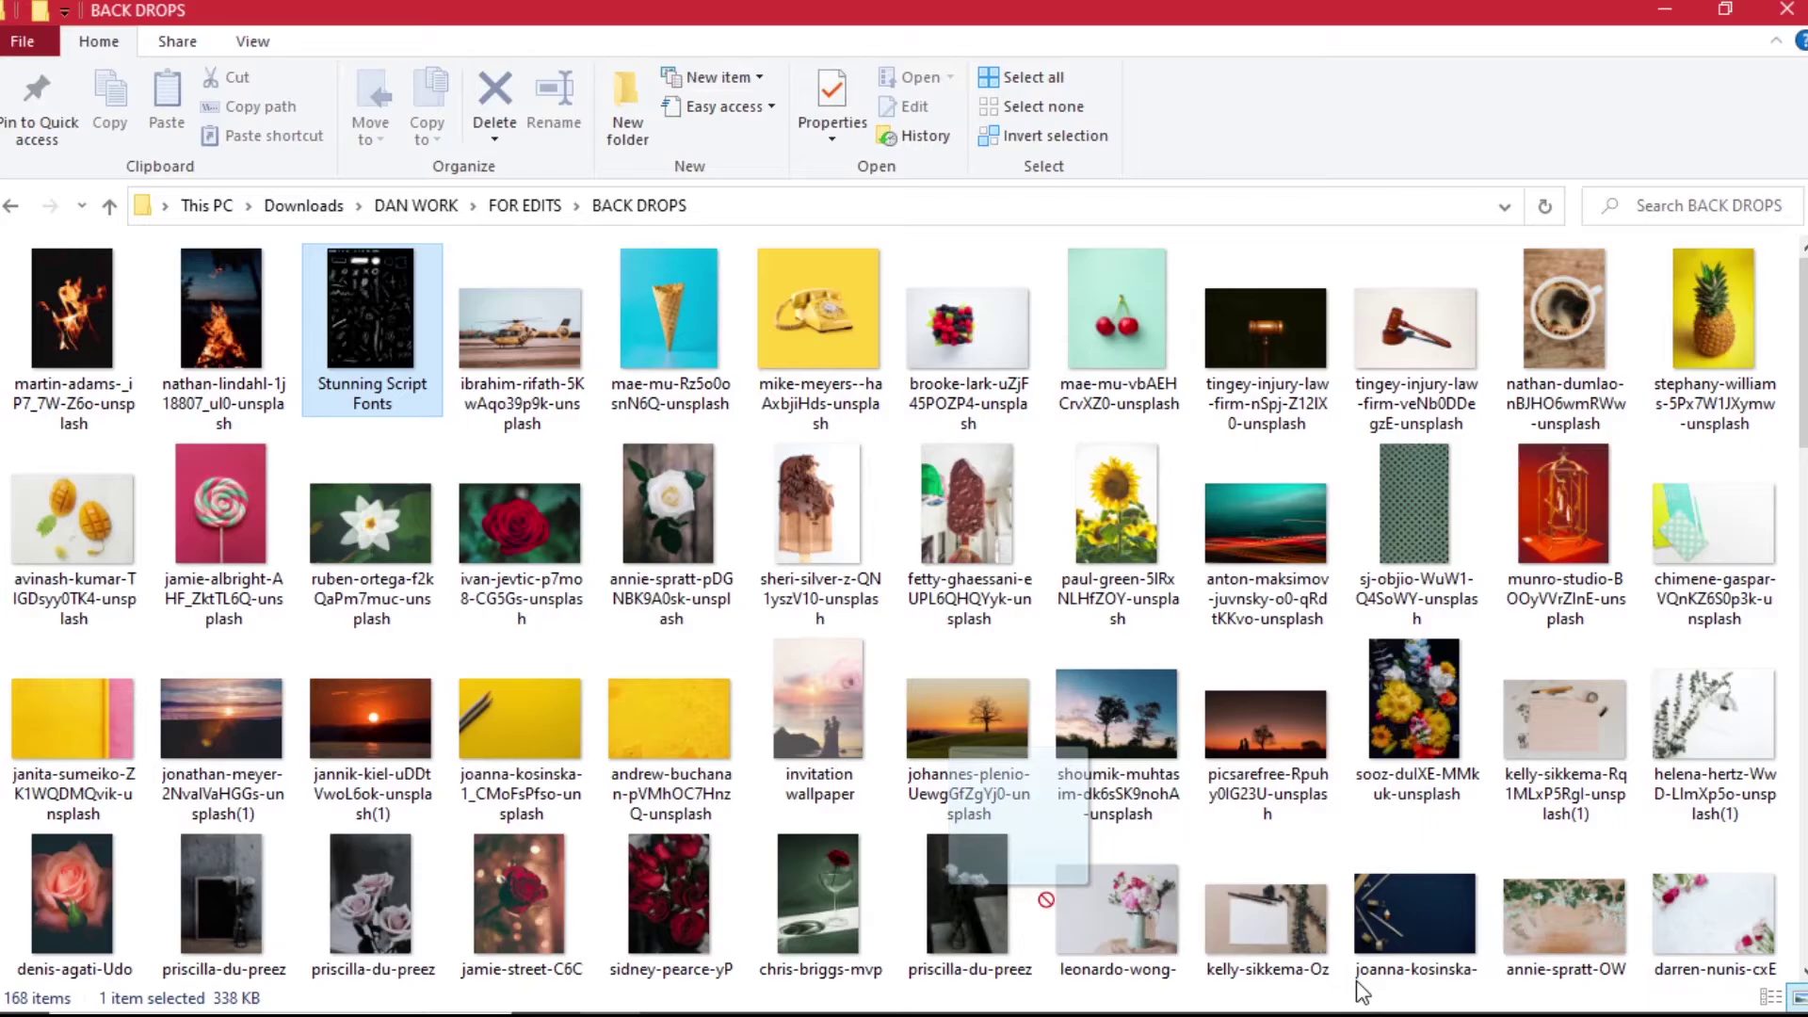
{"action": "left_click_drag", "start_coordinate": [1362, 991], "coordinate": [413, 924]}
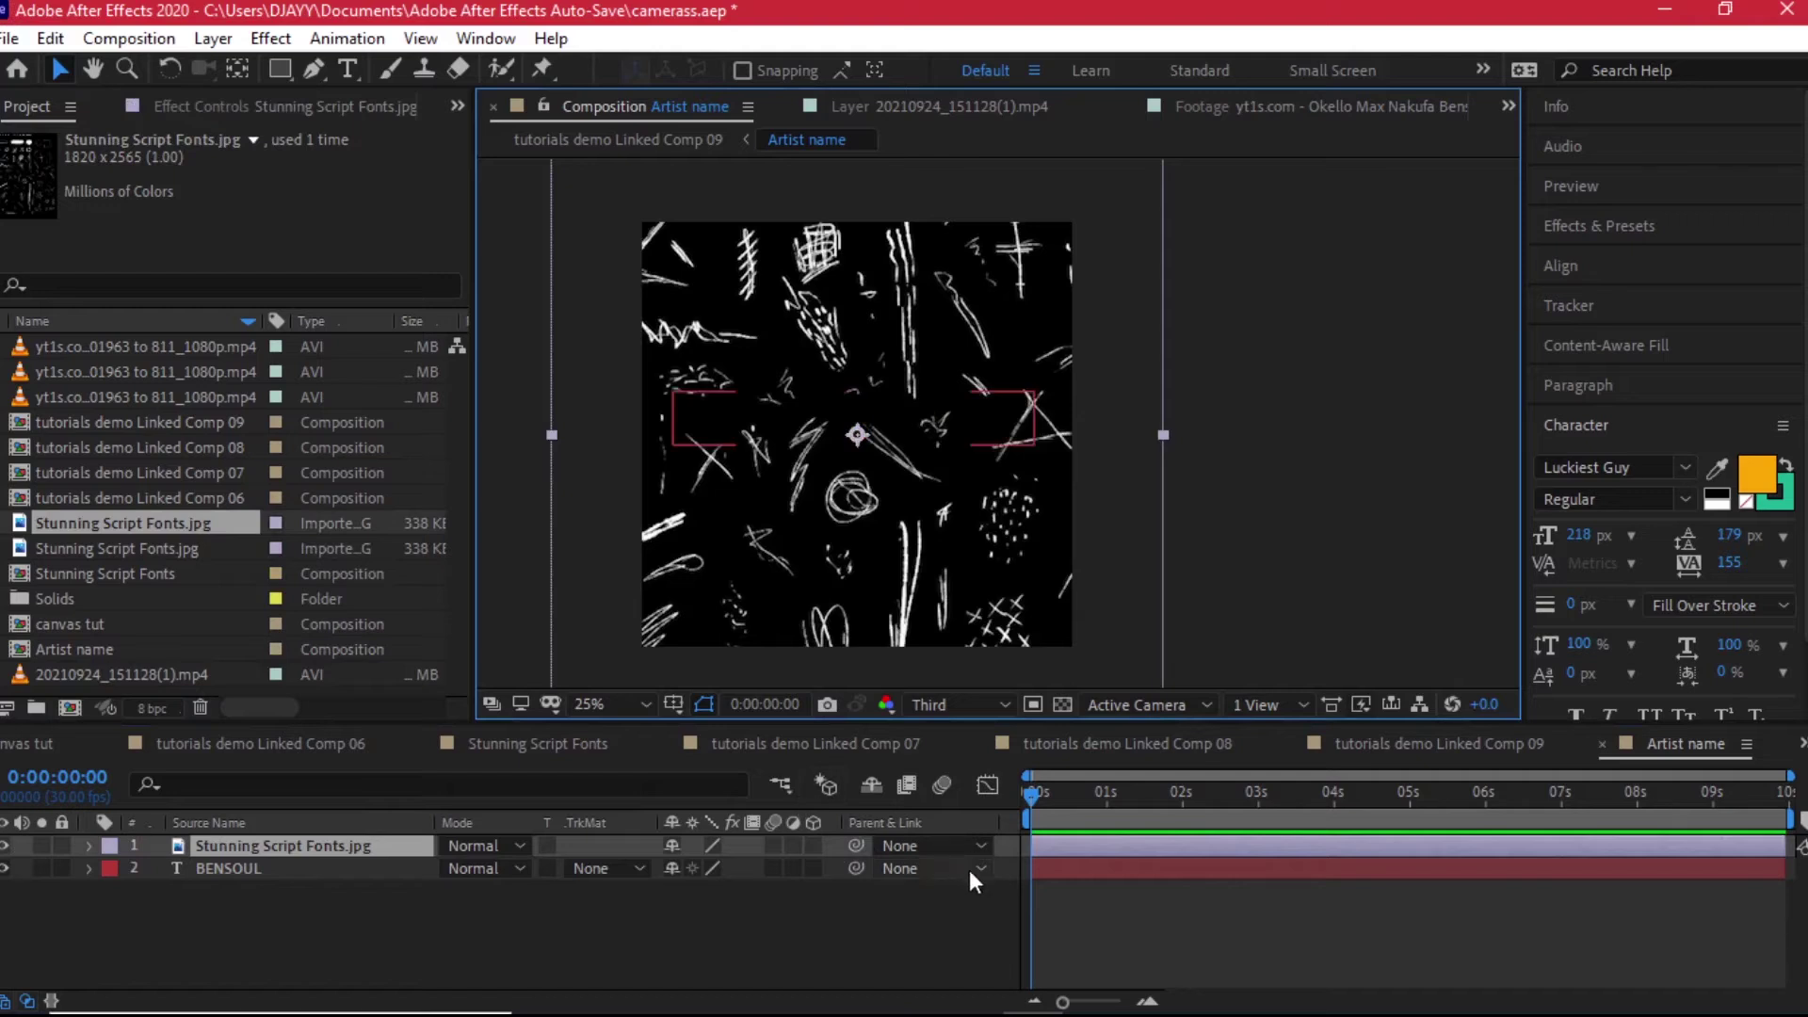
{"action": "left_click_drag", "start_coordinate": [325, 848], "coordinate": [302, 874]}
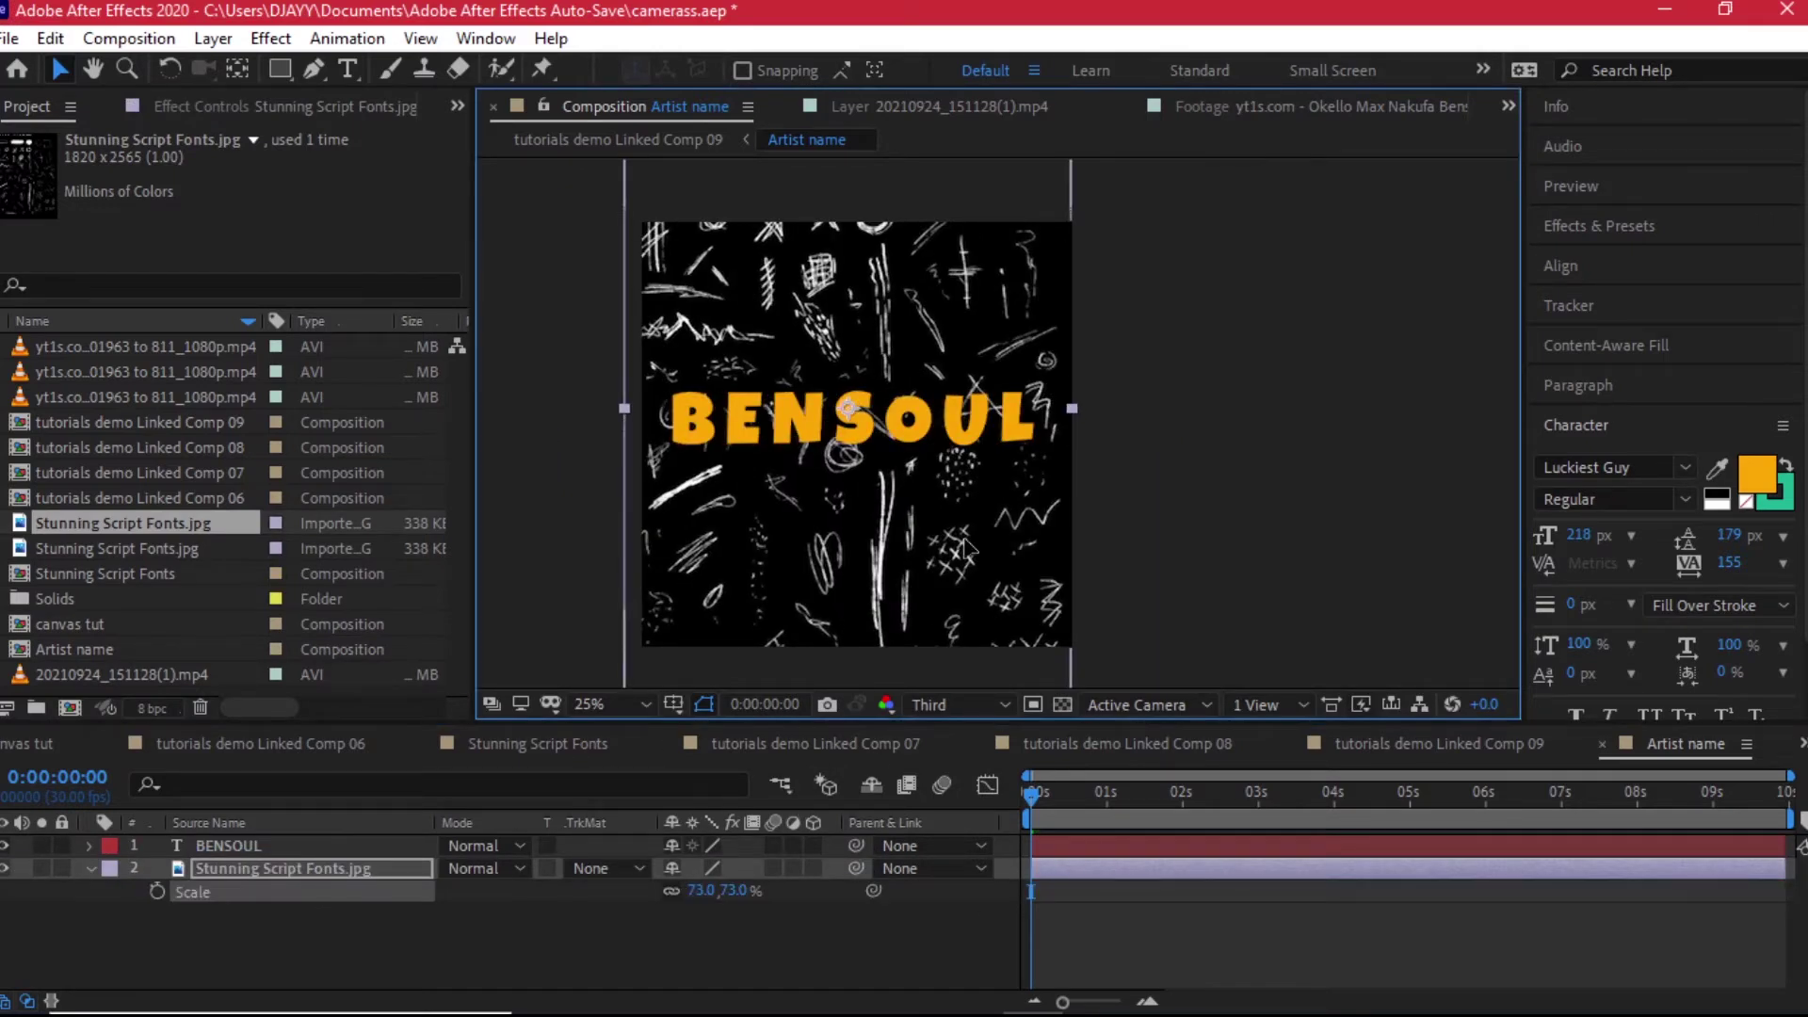
Step: Scale the Stunning Script Fonts.jpg layer to 73% and lock it
{"action": "key", "text": "s"}
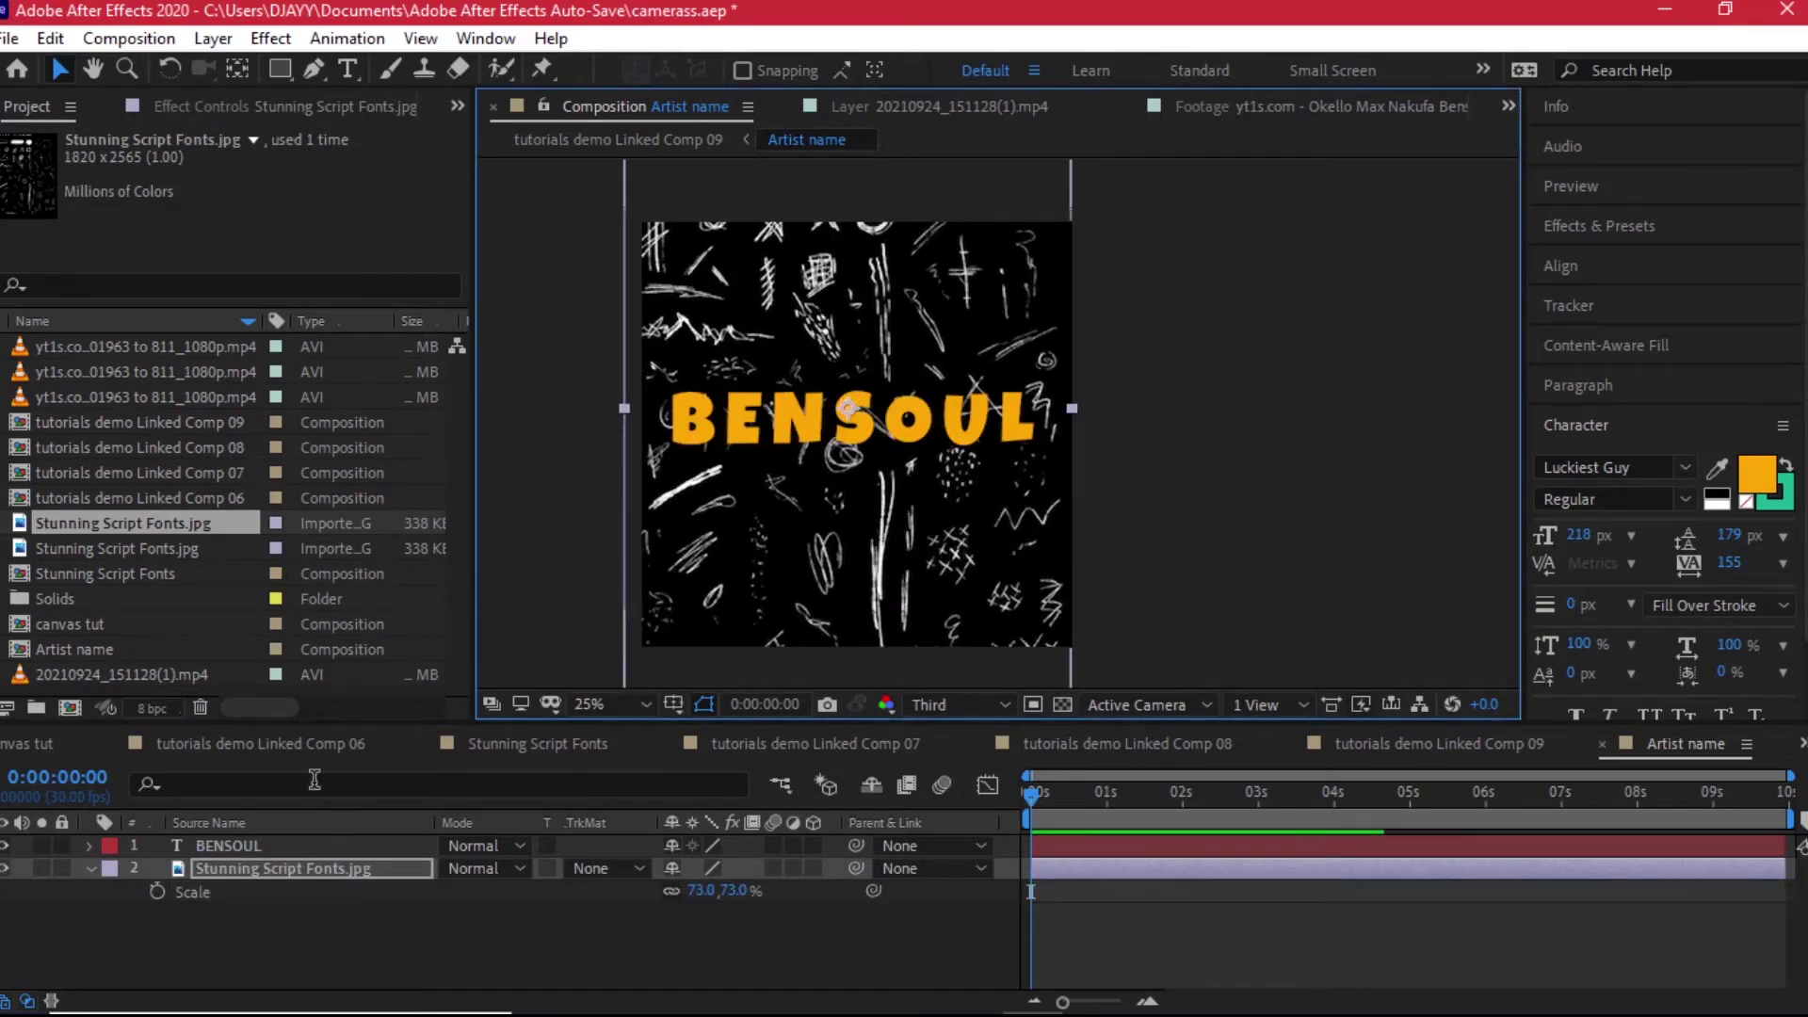
{"action": "left_click", "coordinate": [198, 861]}
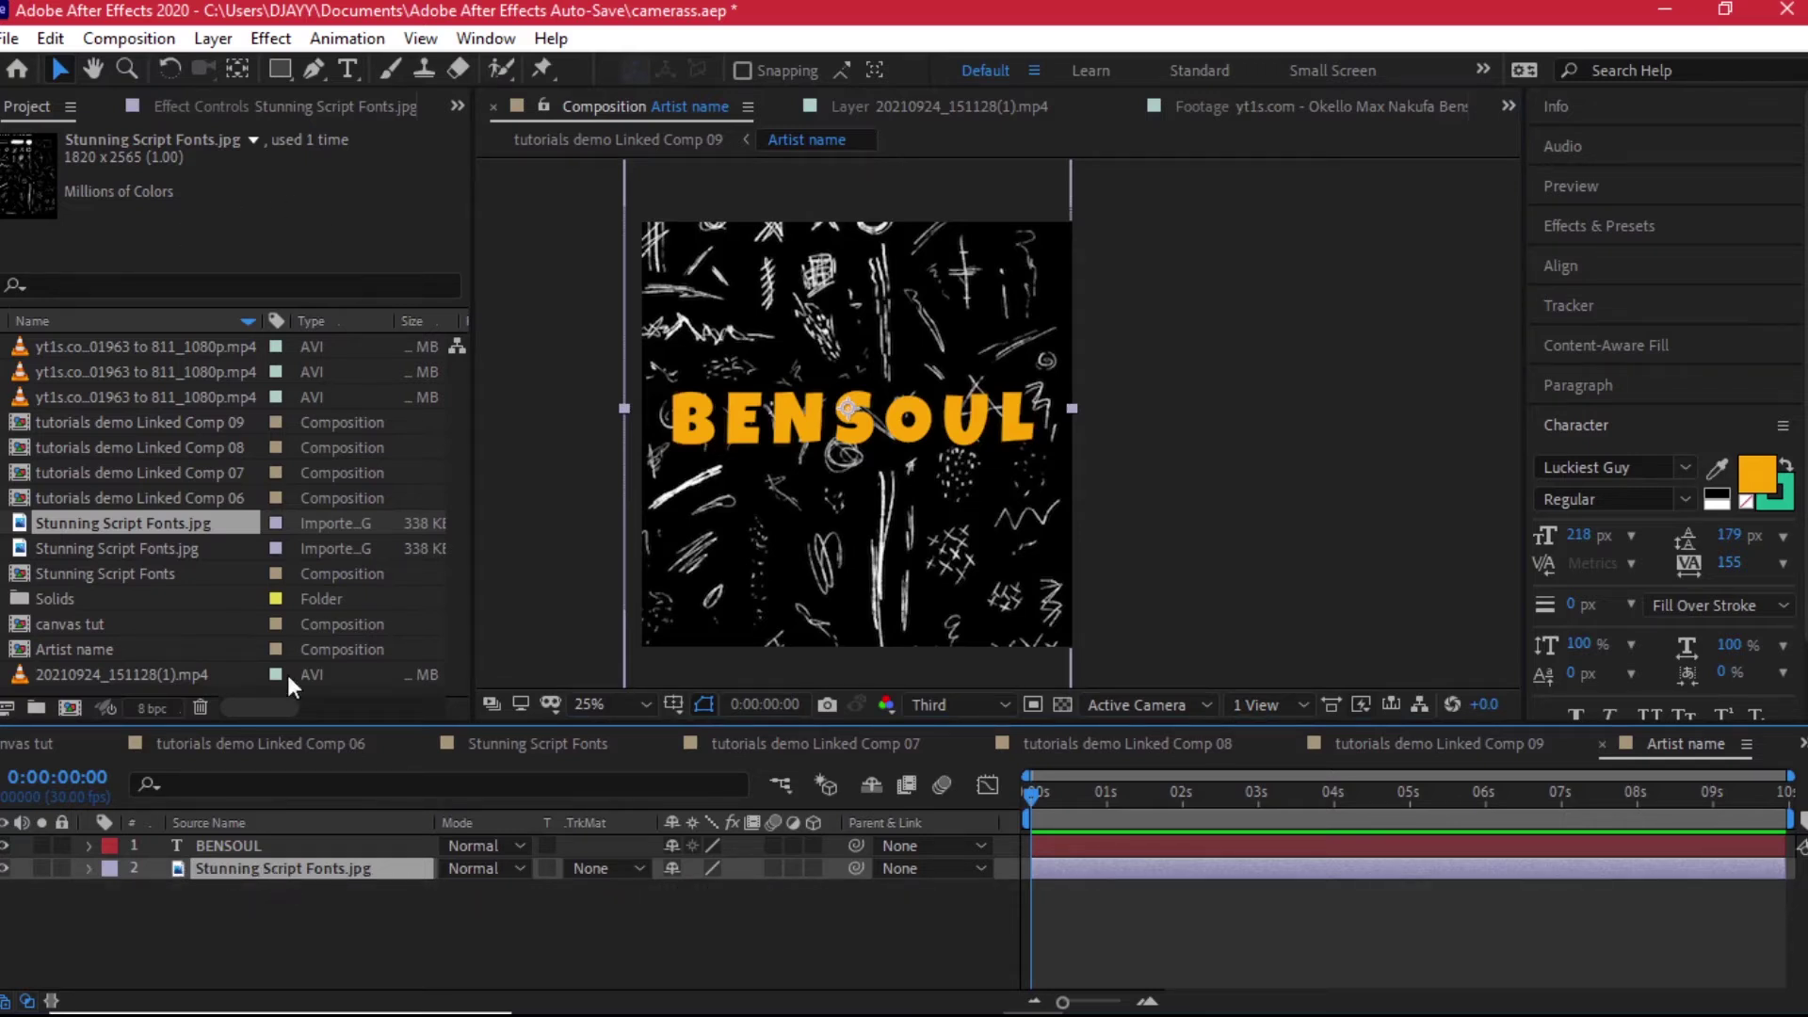
{"action": "left_click", "coordinate": [64, 868]}
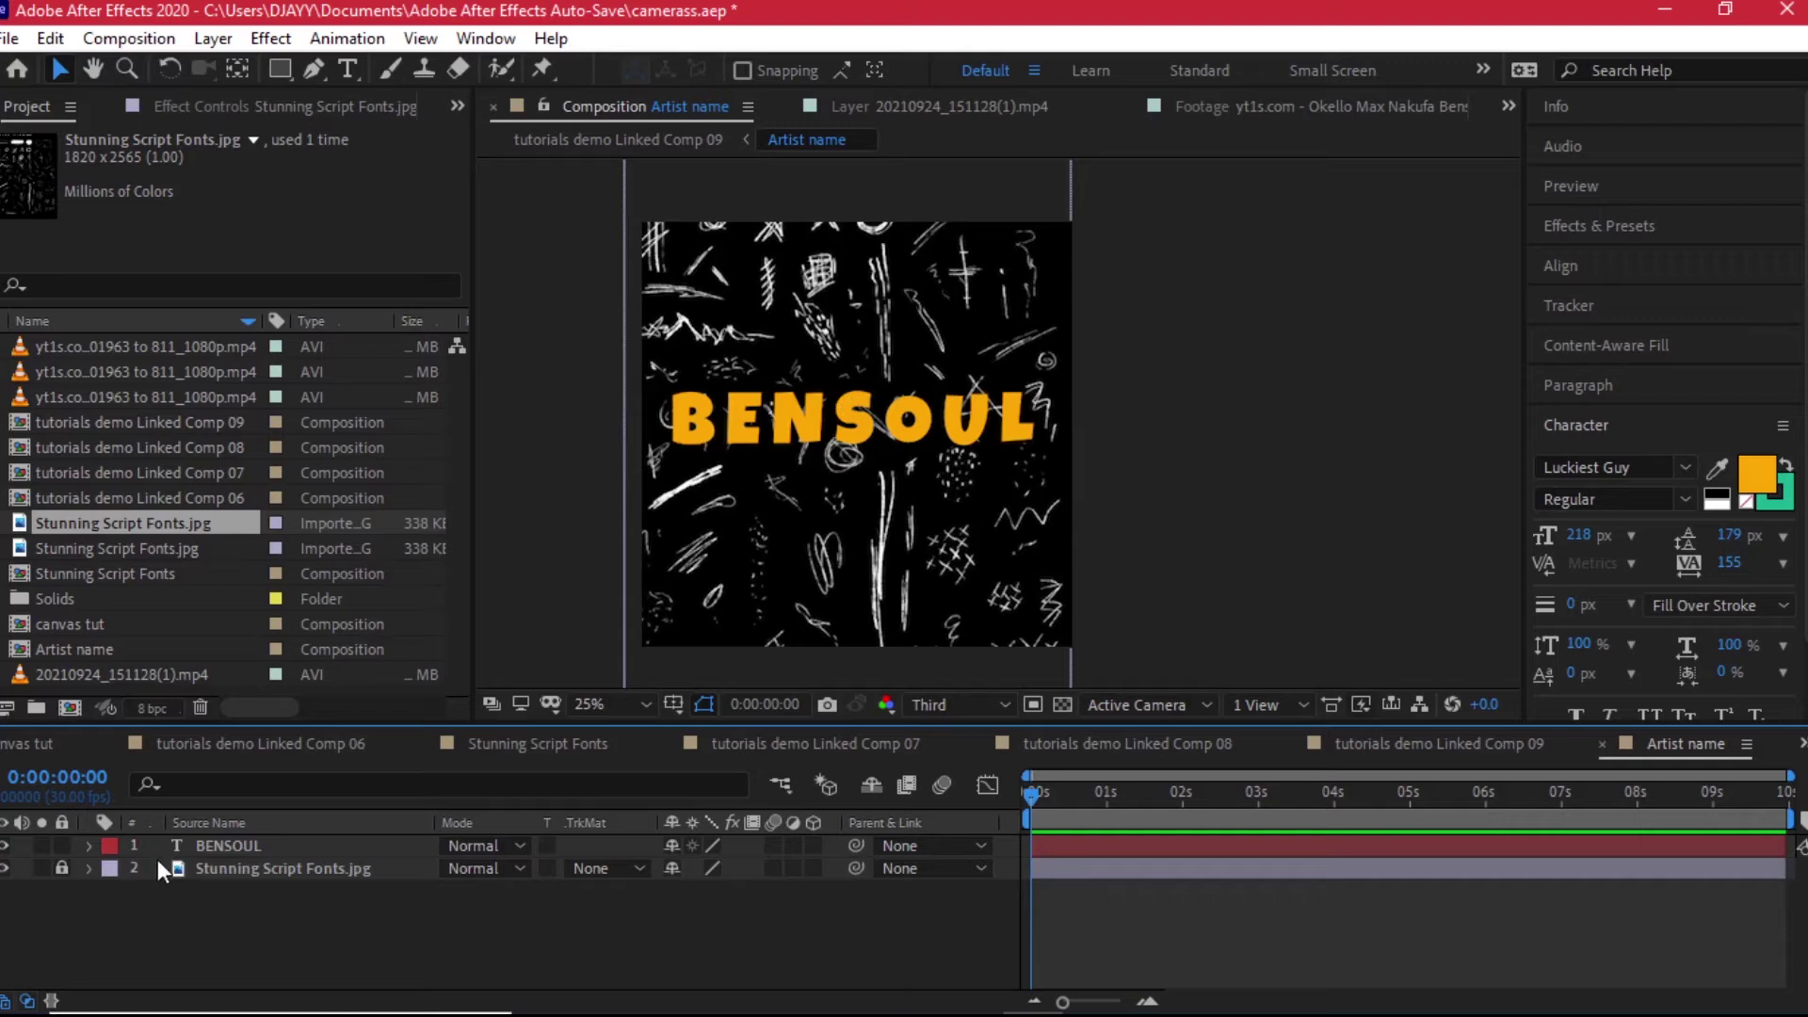
Step: Try a Tracking text animator on the BENSOUL layer, tightening the spacing between its letters
{"action": "left_click", "coordinate": [226, 846]}
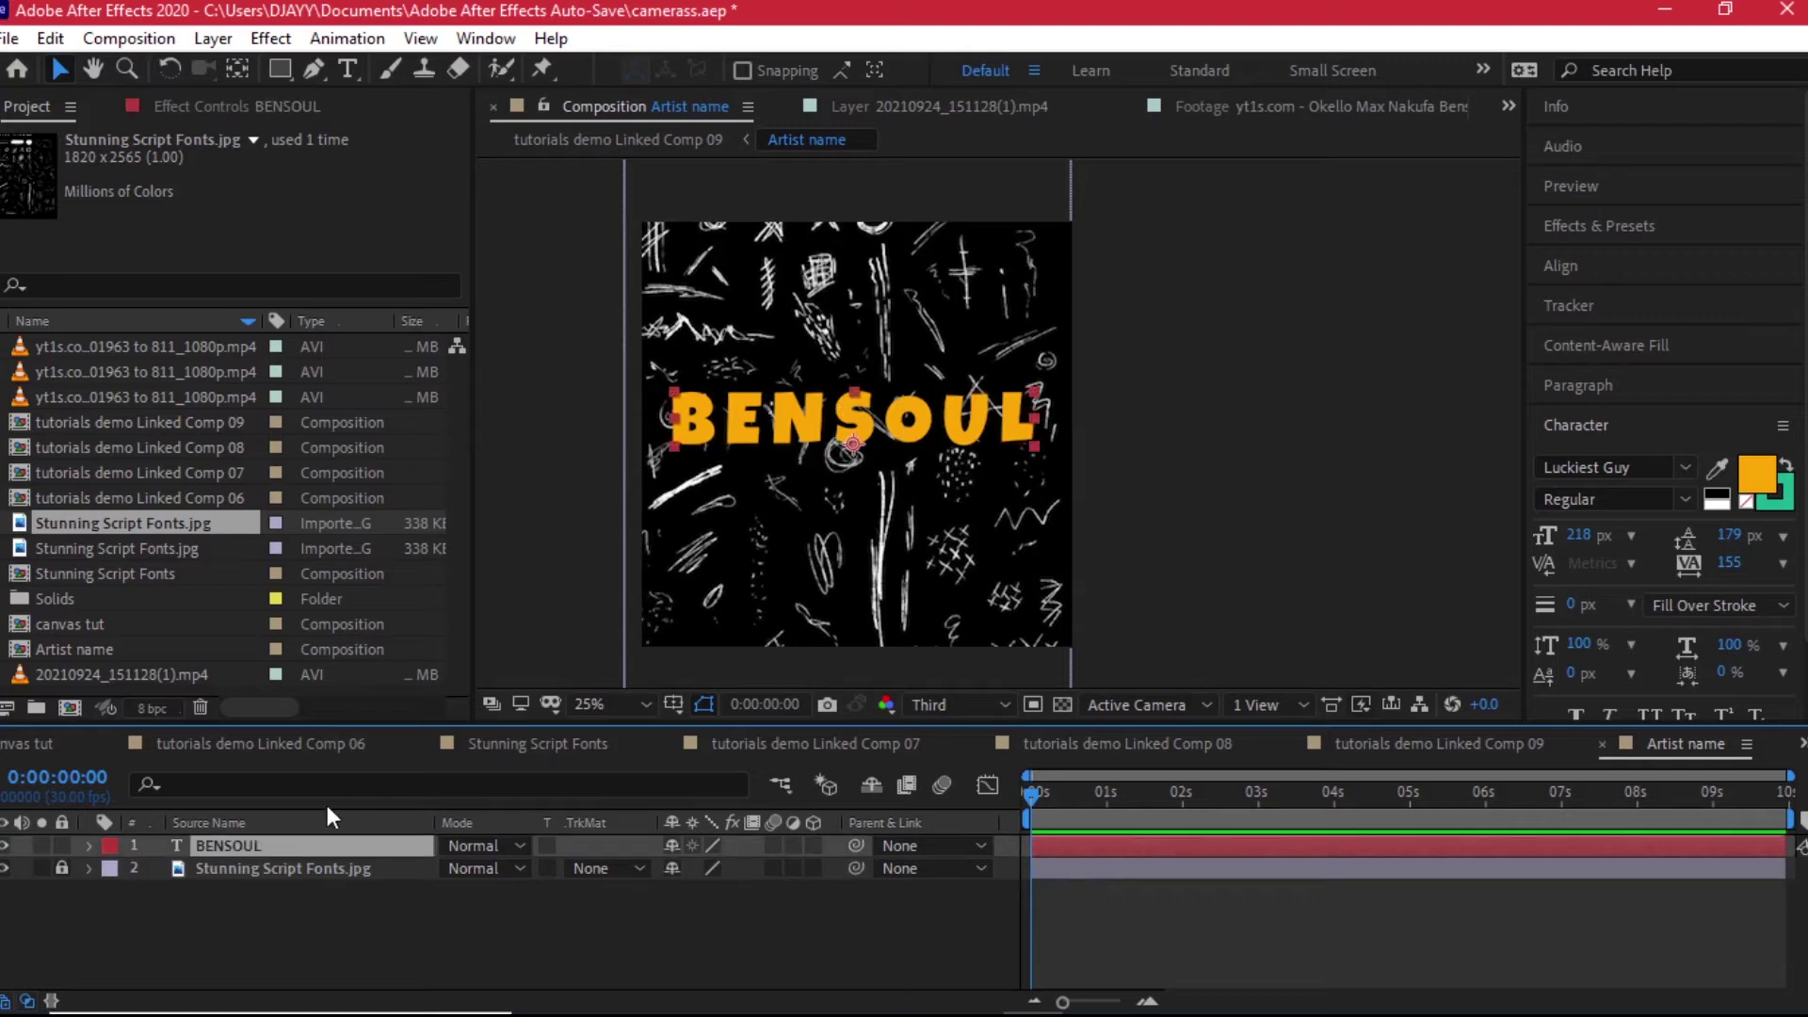
{"action": "left_click", "coordinate": [88, 844]}
{"action": "left_click", "coordinate": [115, 866]}
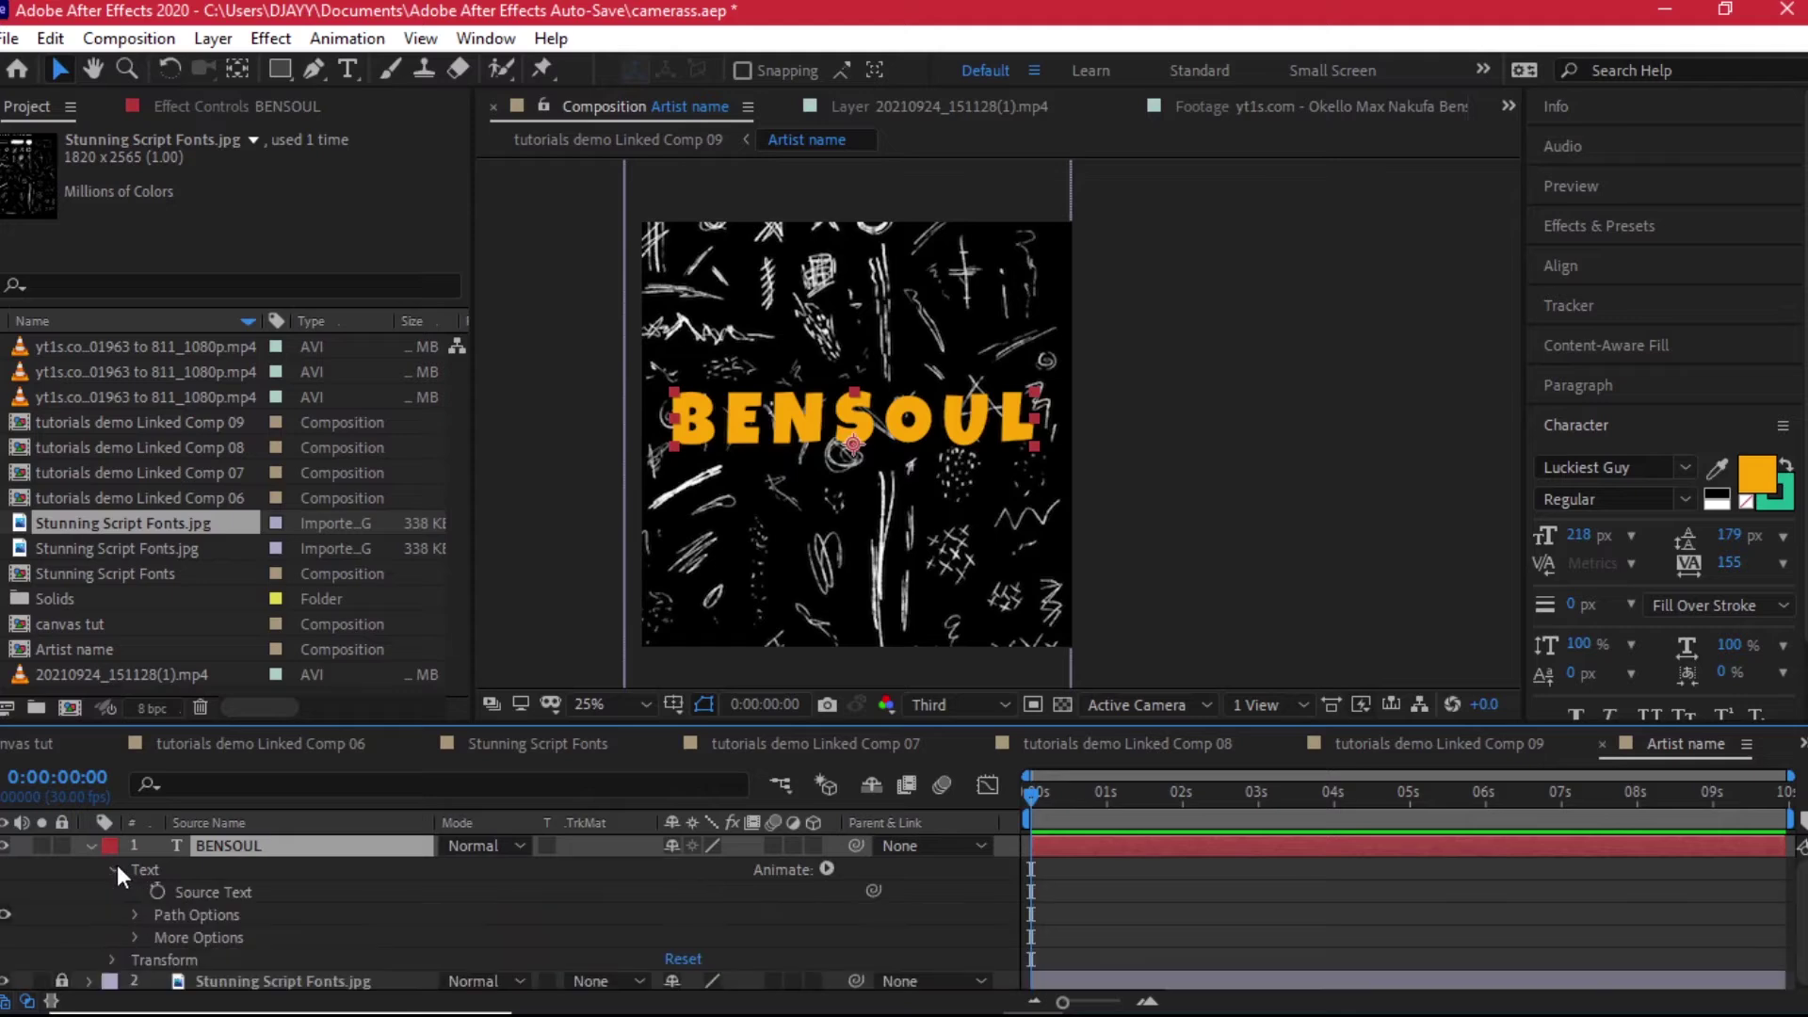
{"action": "left_click", "coordinate": [117, 865]}
{"action": "left_click", "coordinate": [128, 866]}
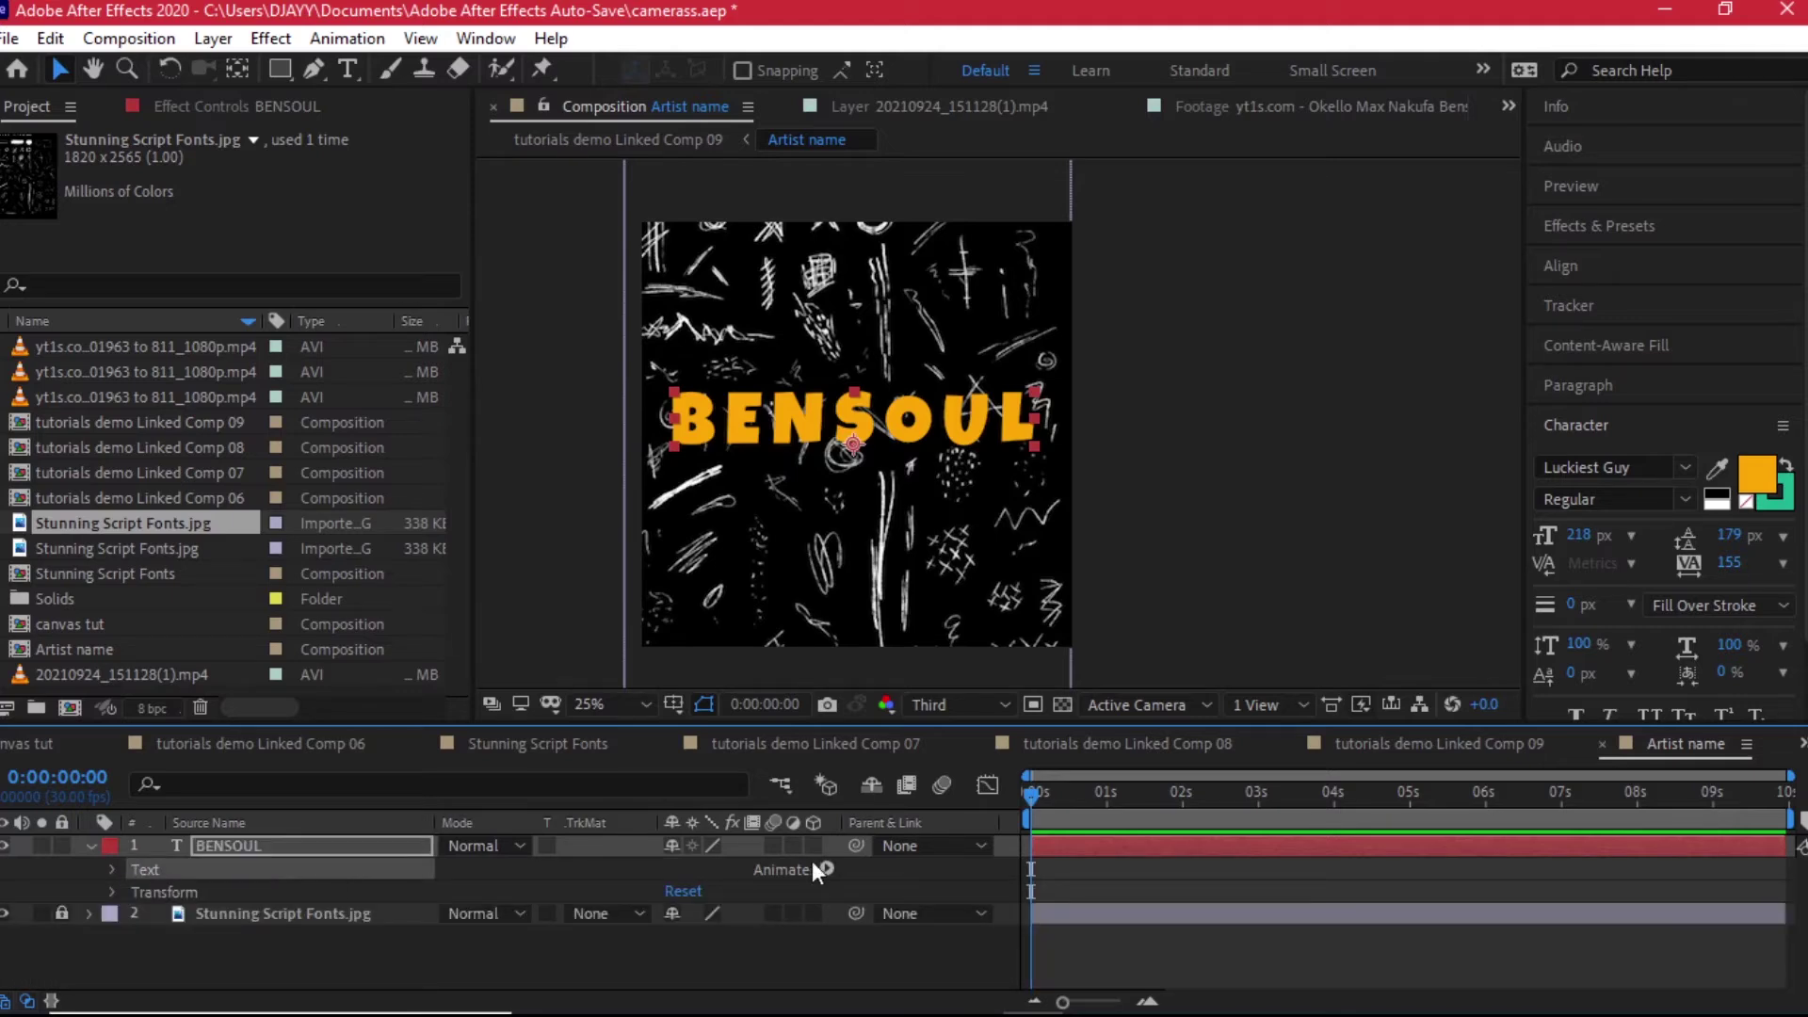
{"action": "left_click", "coordinate": [823, 864]}
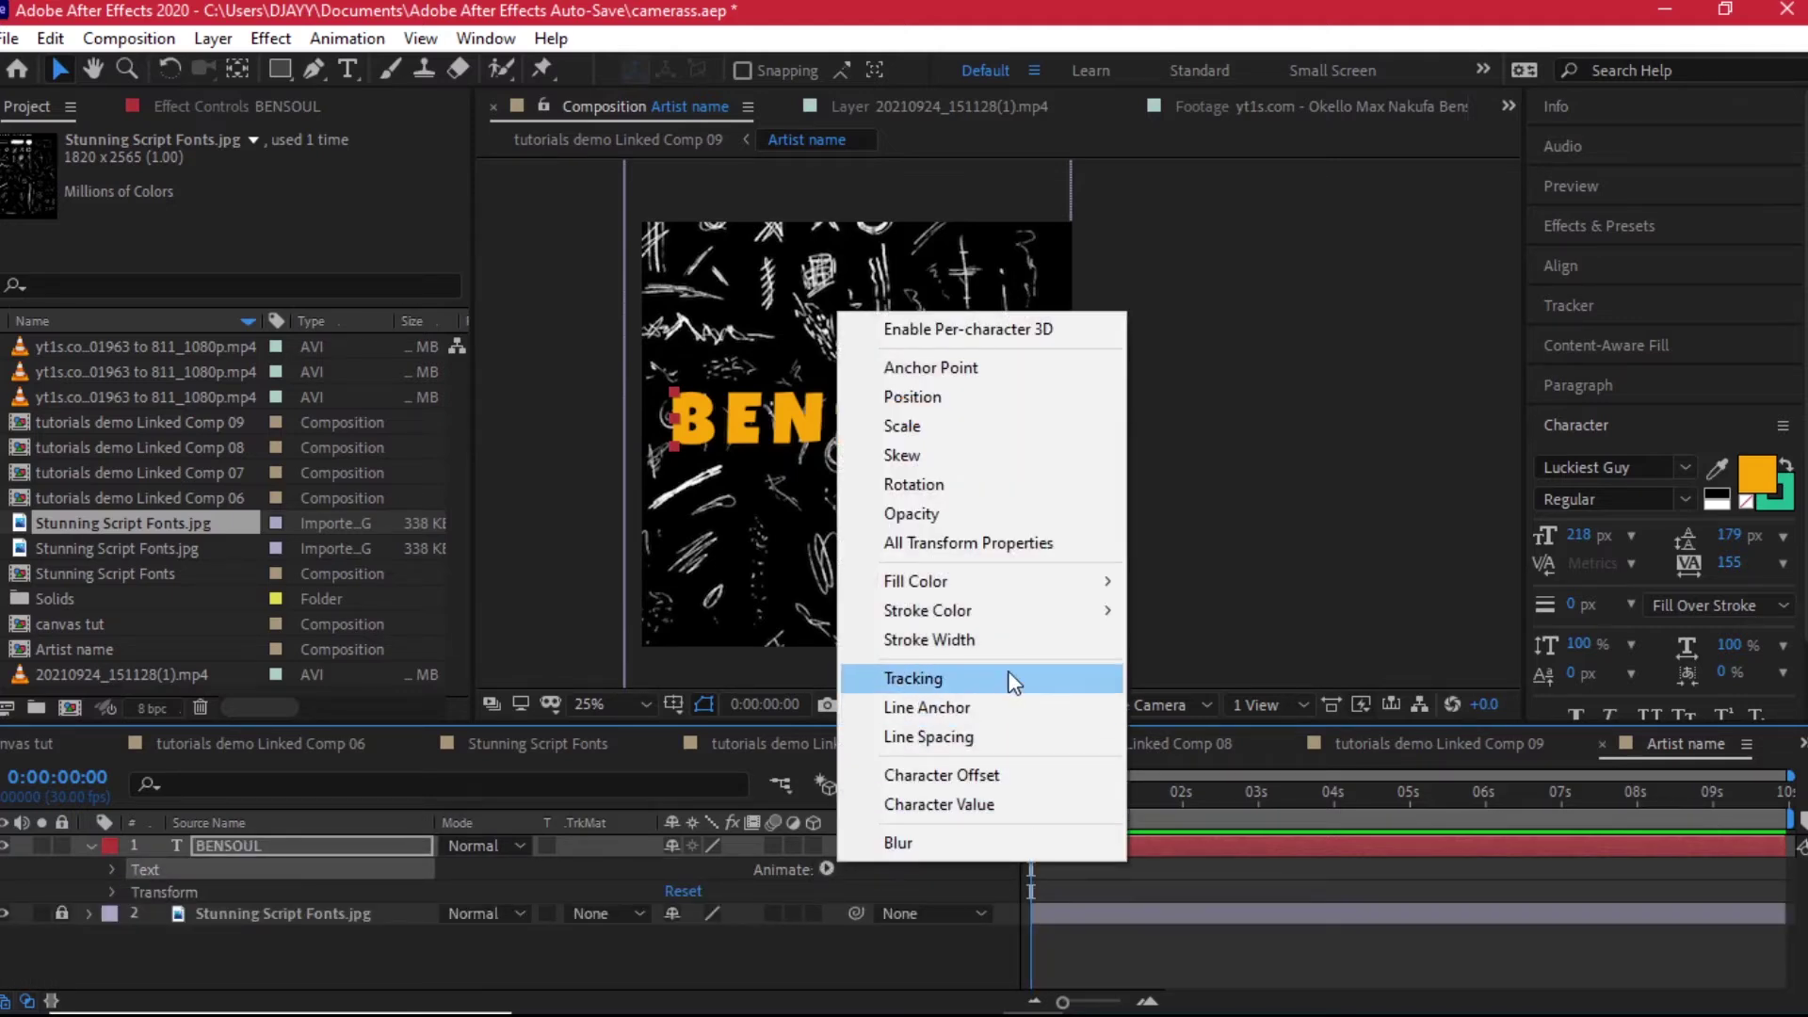
{"action": "left_click", "coordinate": [1008, 677]}
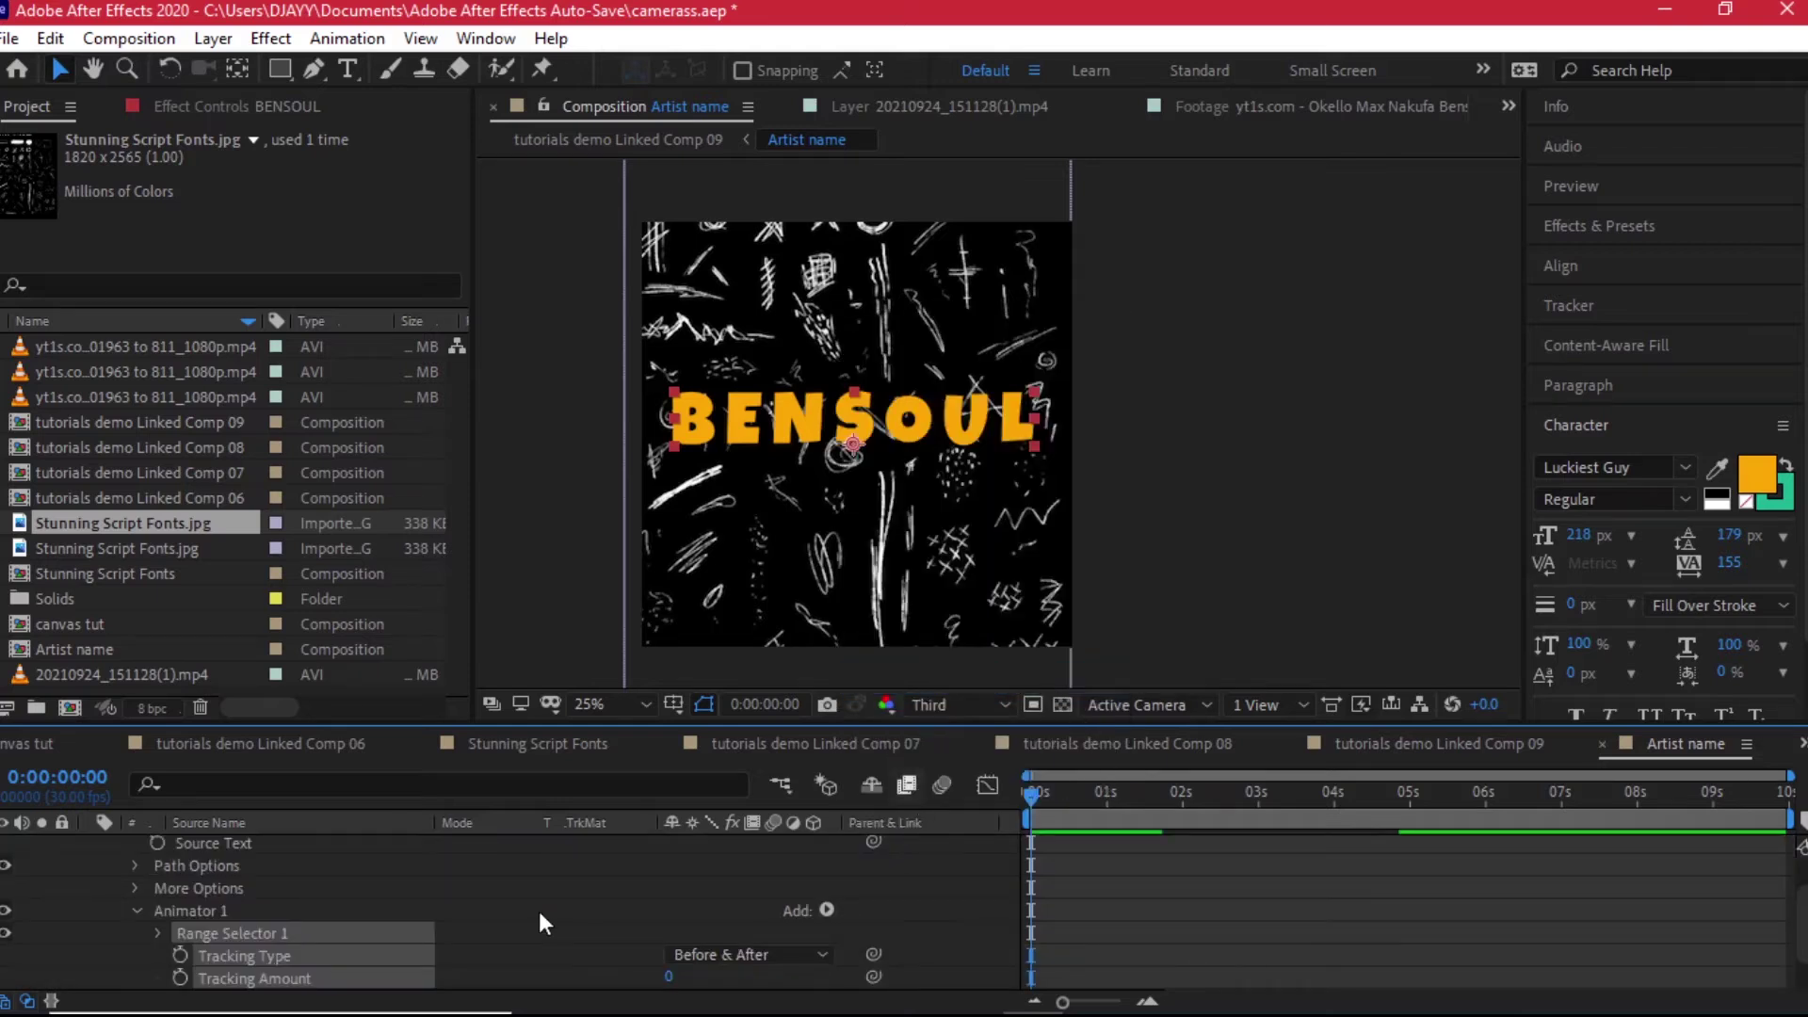
{"action": "scroll", "coordinate": [527, 890], "scroll_direction": "down", "scroll_amount": 2}
{"action": "left_click_drag", "start_coordinate": [668, 931], "coordinate": [656, 979]}
{"action": "scroll", "coordinate": [216, 868], "scroll_direction": "up", "scroll_amount": 1}
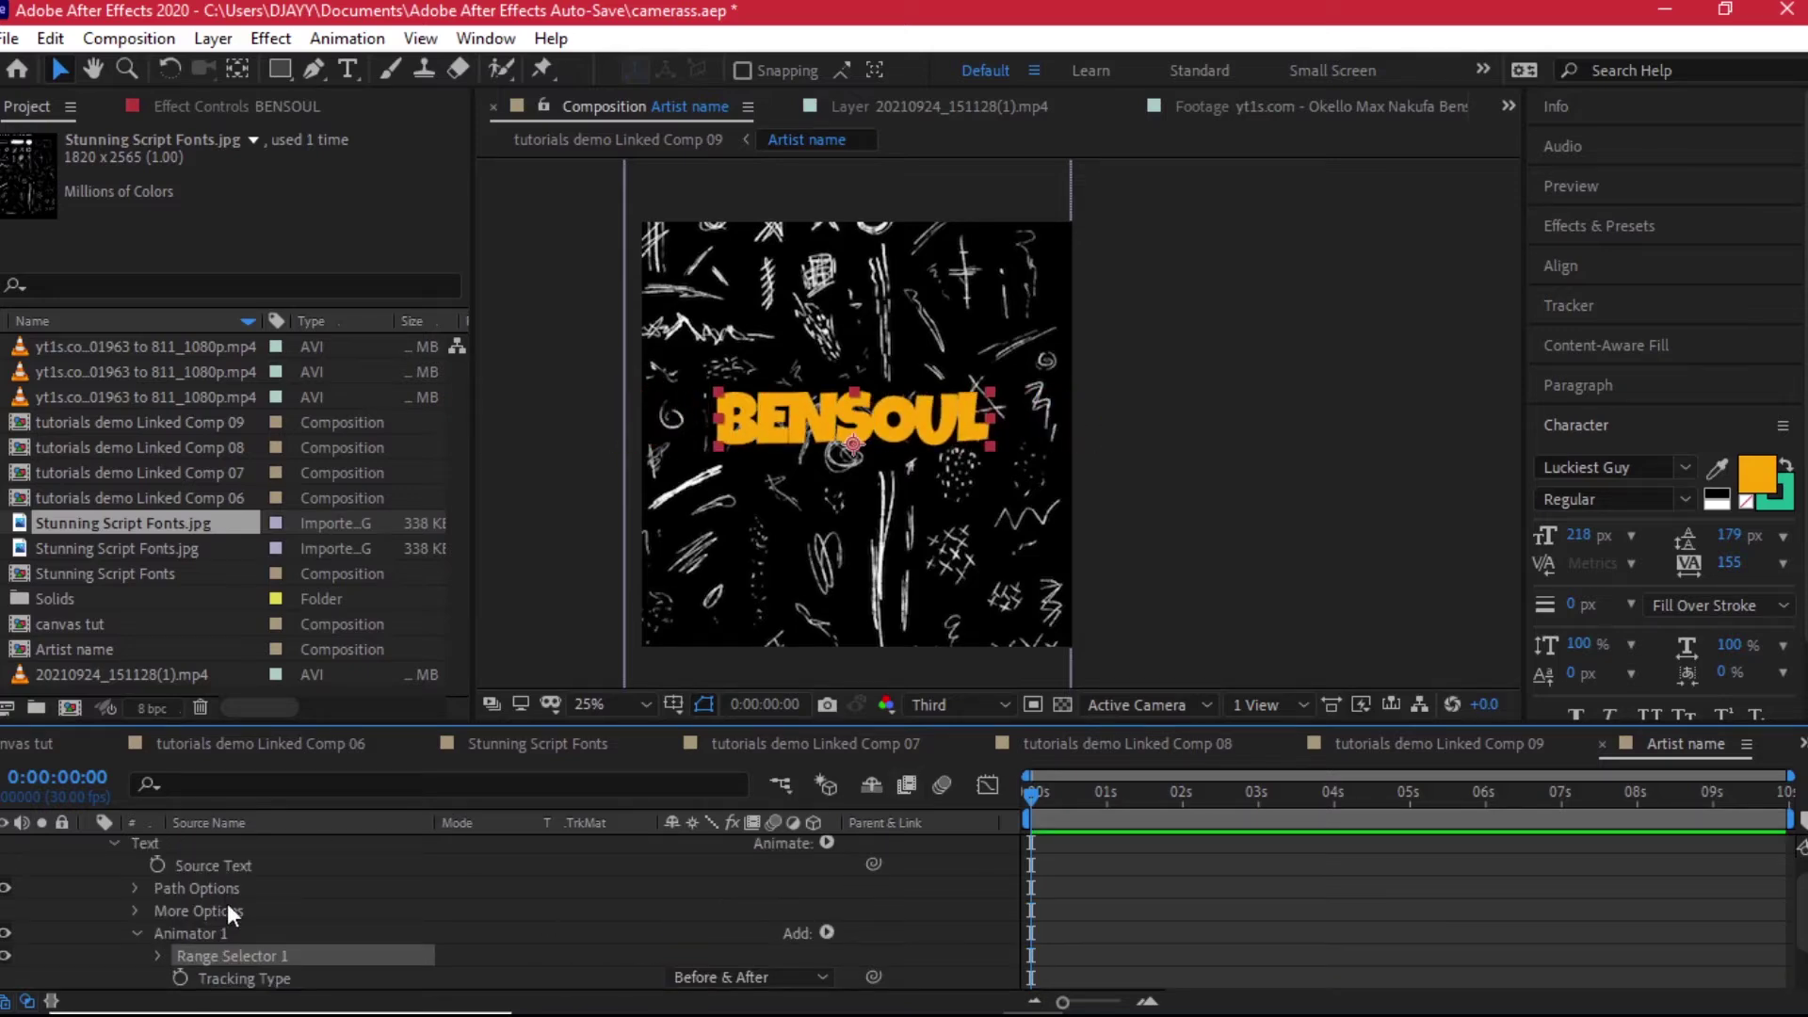
Step: Add a Character Offset animator to the BENSOUL text with the offset set to 0
{"action": "left_click", "coordinate": [827, 865]}
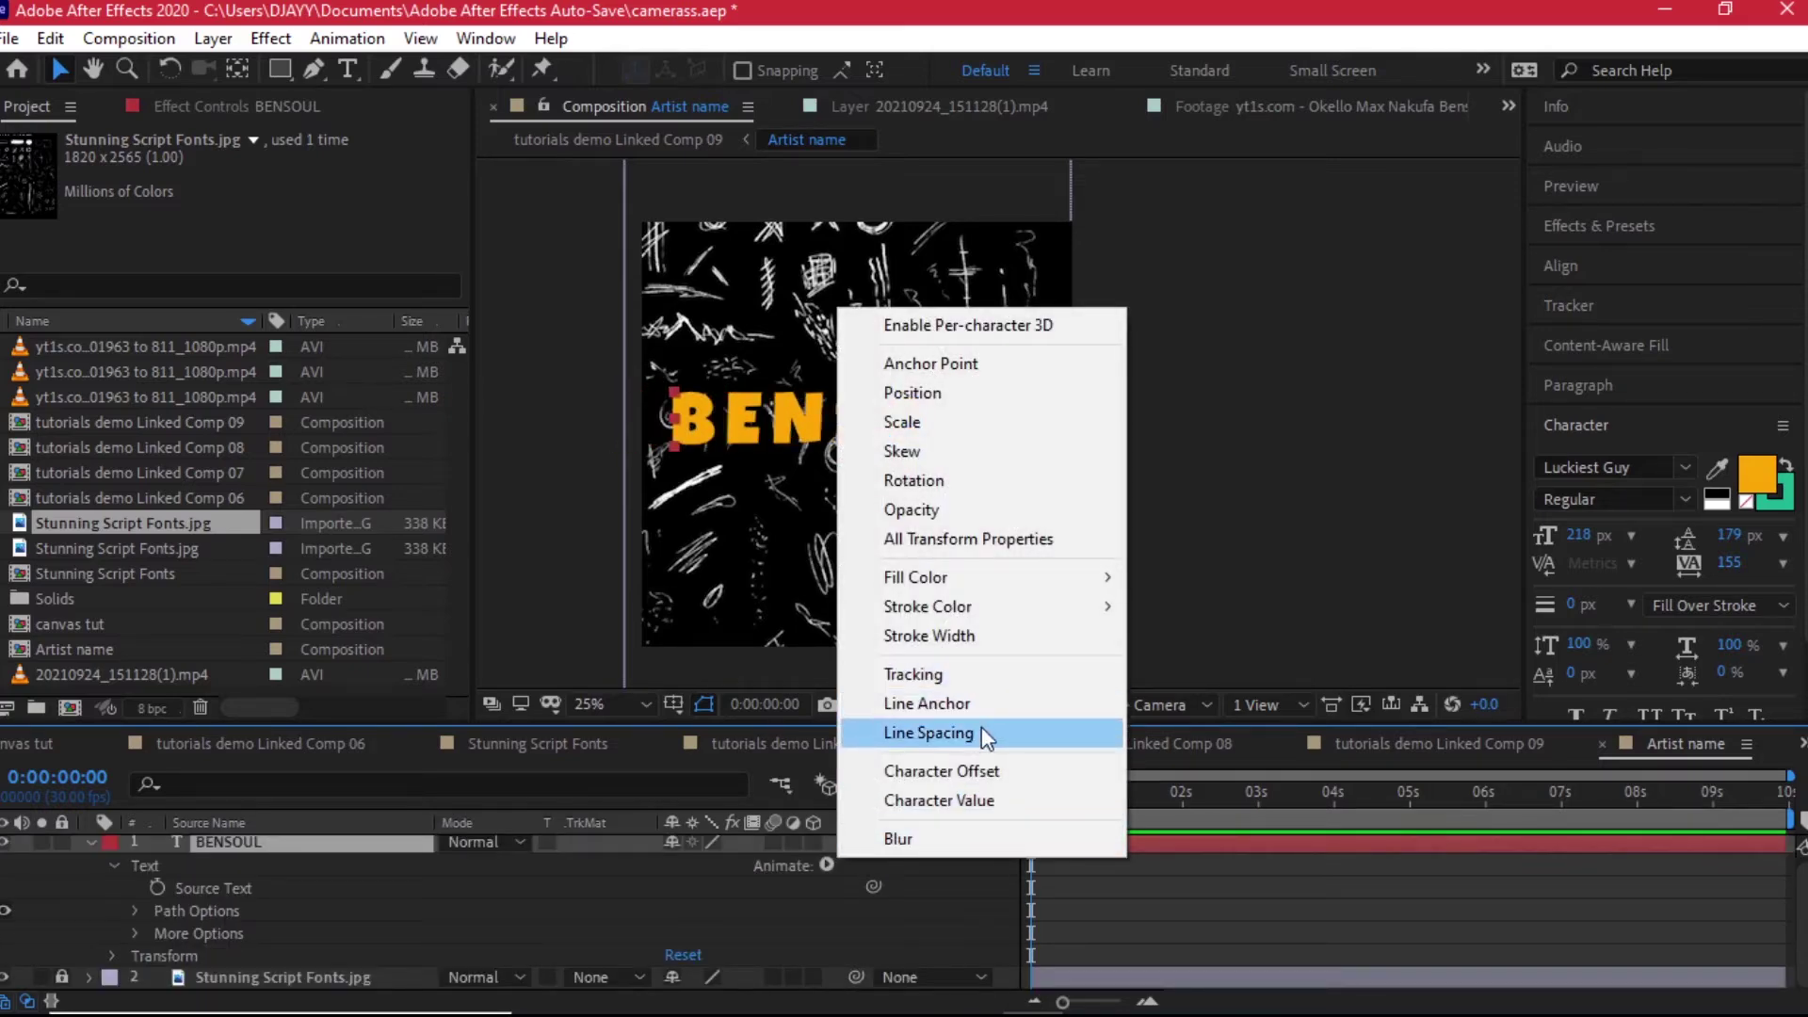
{"action": "left_click", "coordinate": [985, 773]}
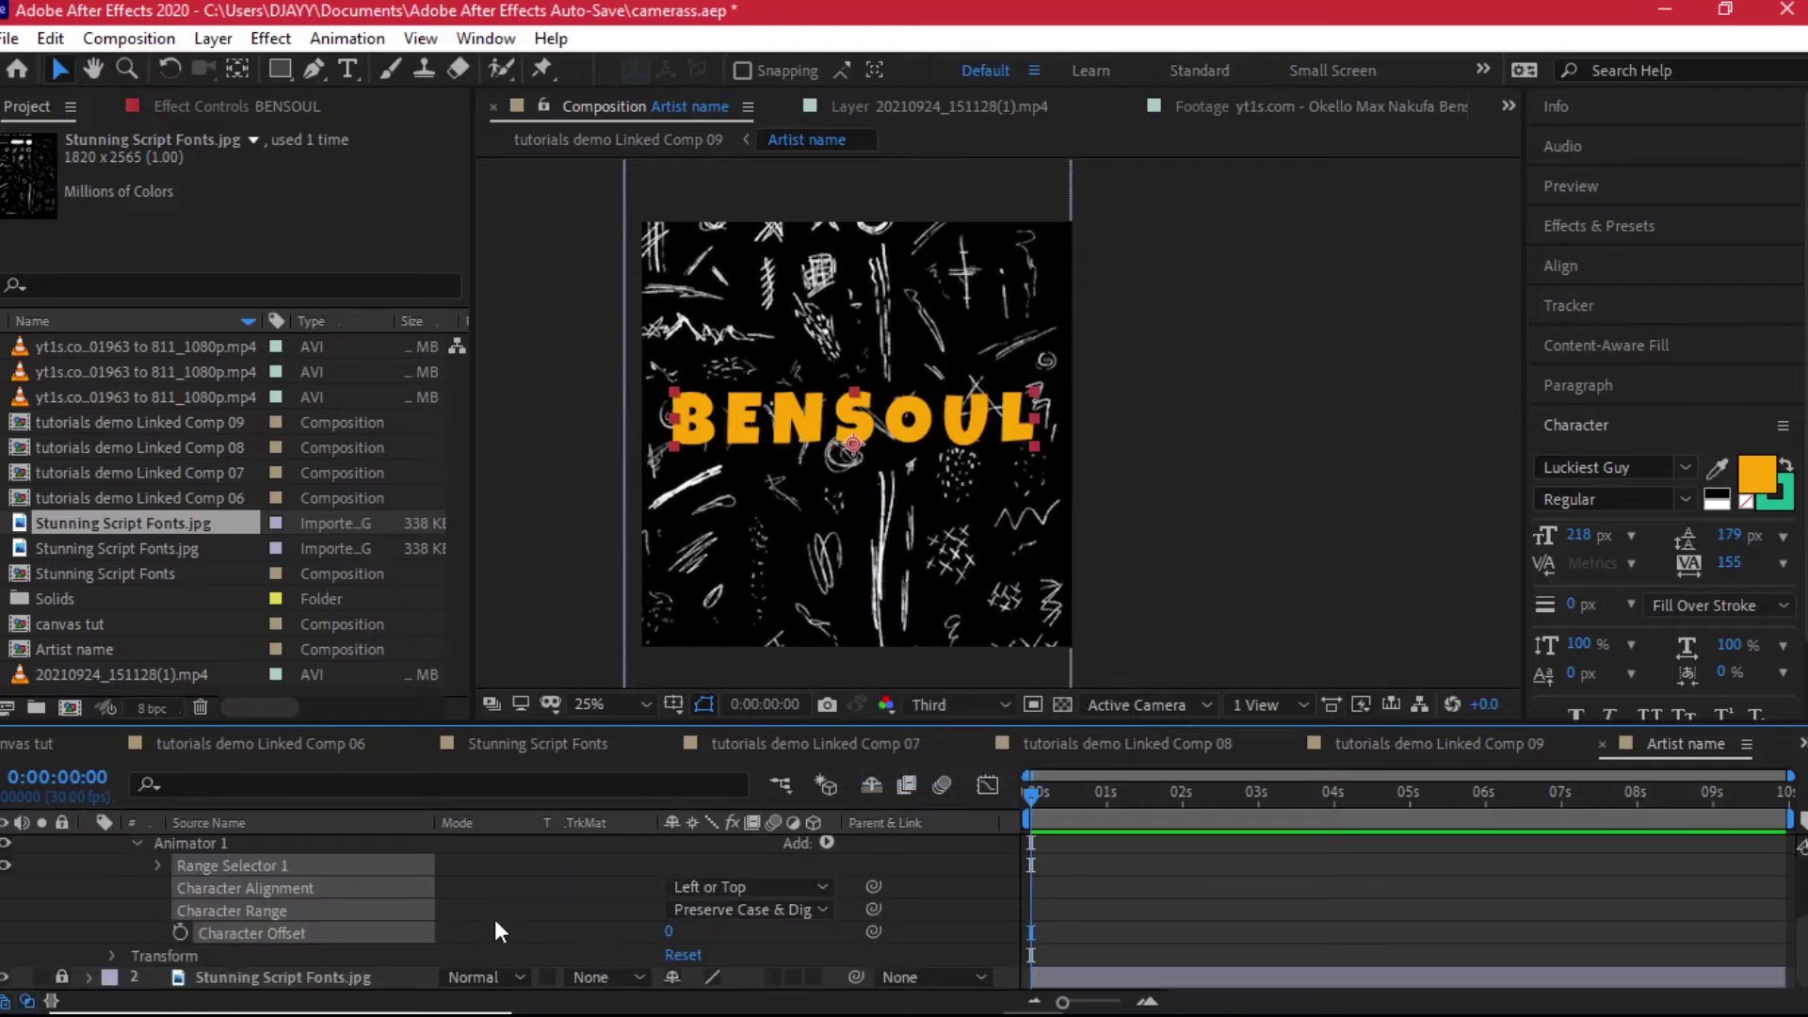
{"action": "mouse_move", "coordinate": [680, 932]}
{"action": "left_mouse_down"}
{"action": "mouse_move", "coordinate": [732, 931]}
{"action": "mouse_move", "coordinate": [691, 931]}
{"action": "left_mouse_up"}
{"action": "left_click", "coordinate": [672, 929]}
{"action": "type", "text": "00"}
{"action": "key", "text": "Return"}
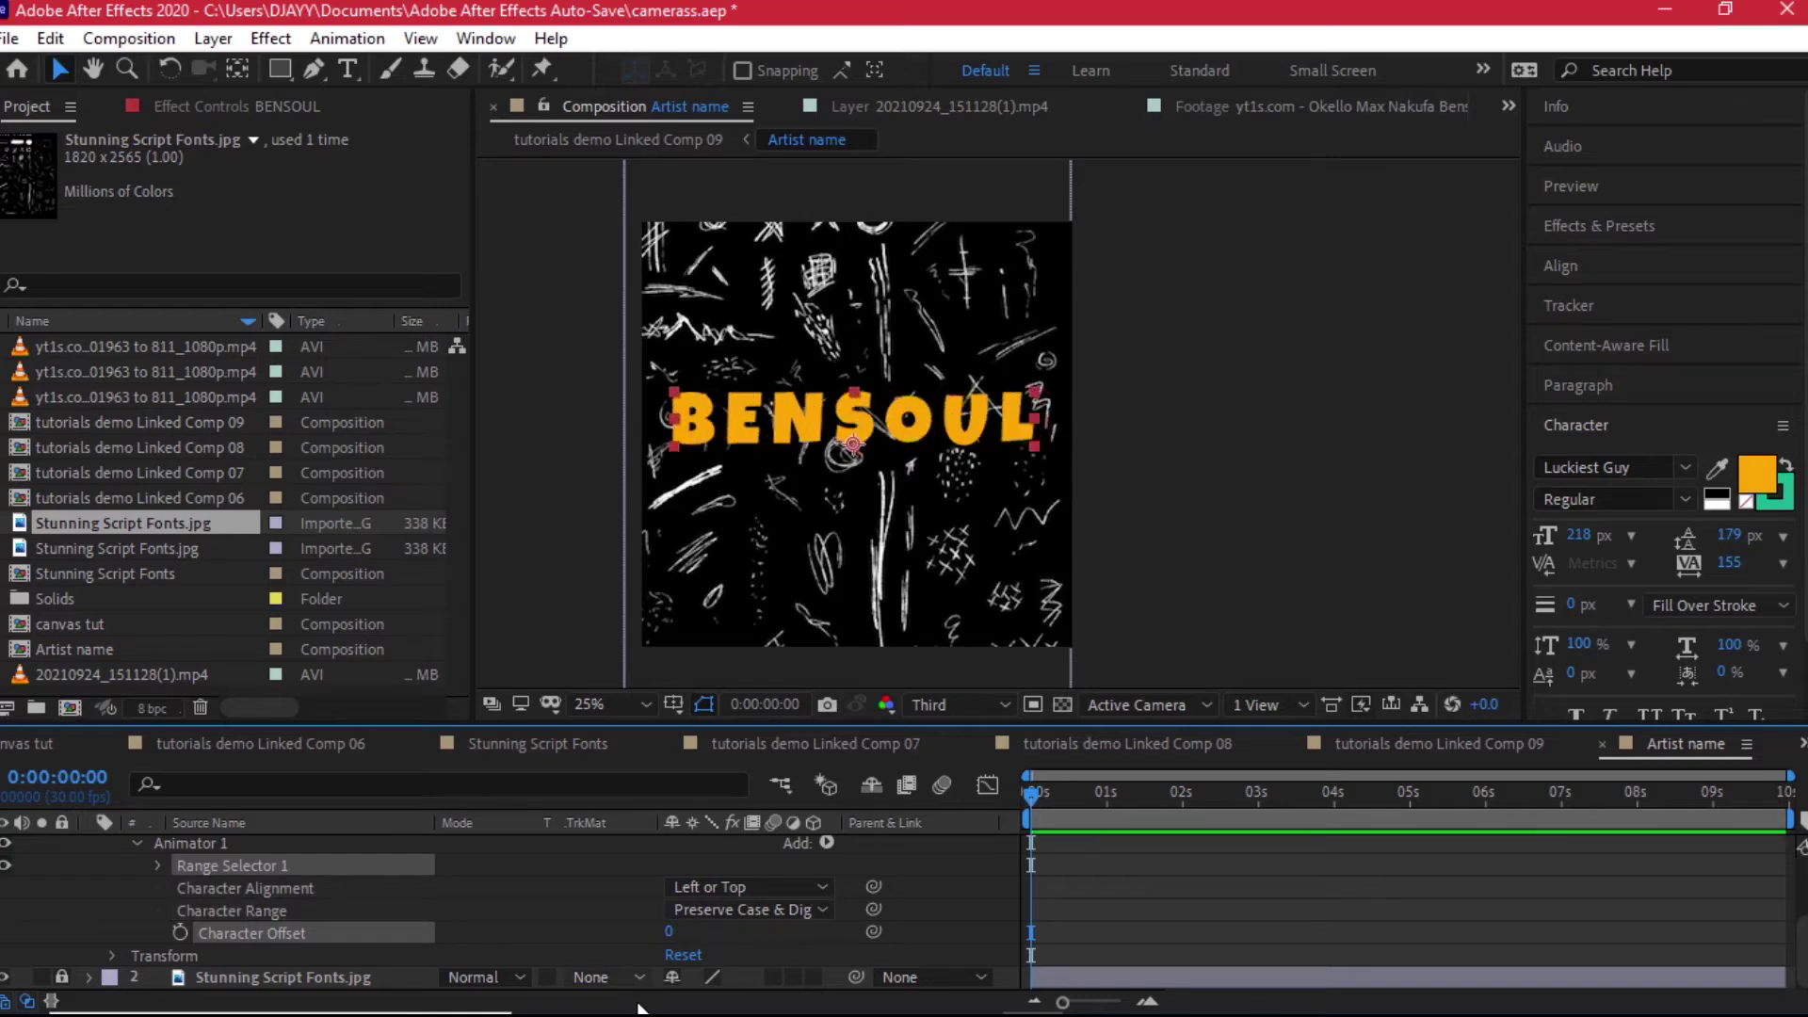
Step: Keyframe the Character Offset from 255 at the start to 0 just before 4 seconds, and preview the letter scramble
{"action": "left_click", "coordinate": [180, 932]}
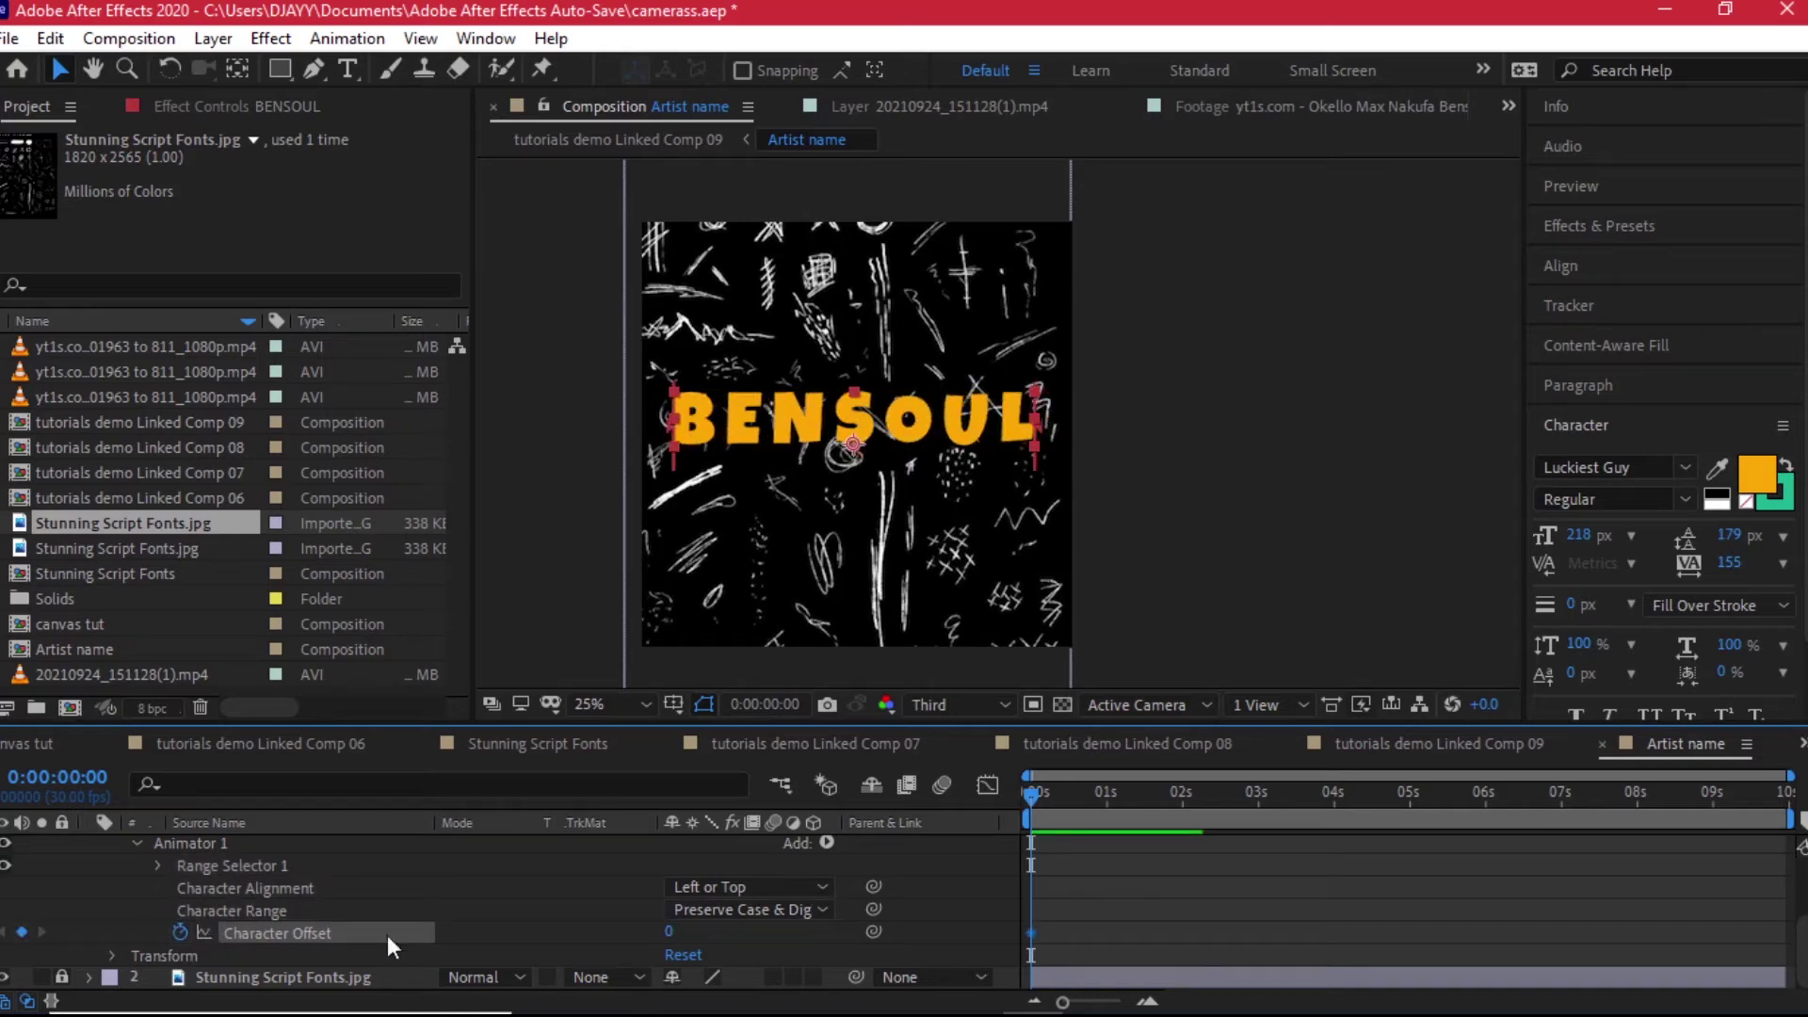
{"action": "left_click_drag", "start_coordinate": [1031, 932], "coordinate": [1320, 932]}
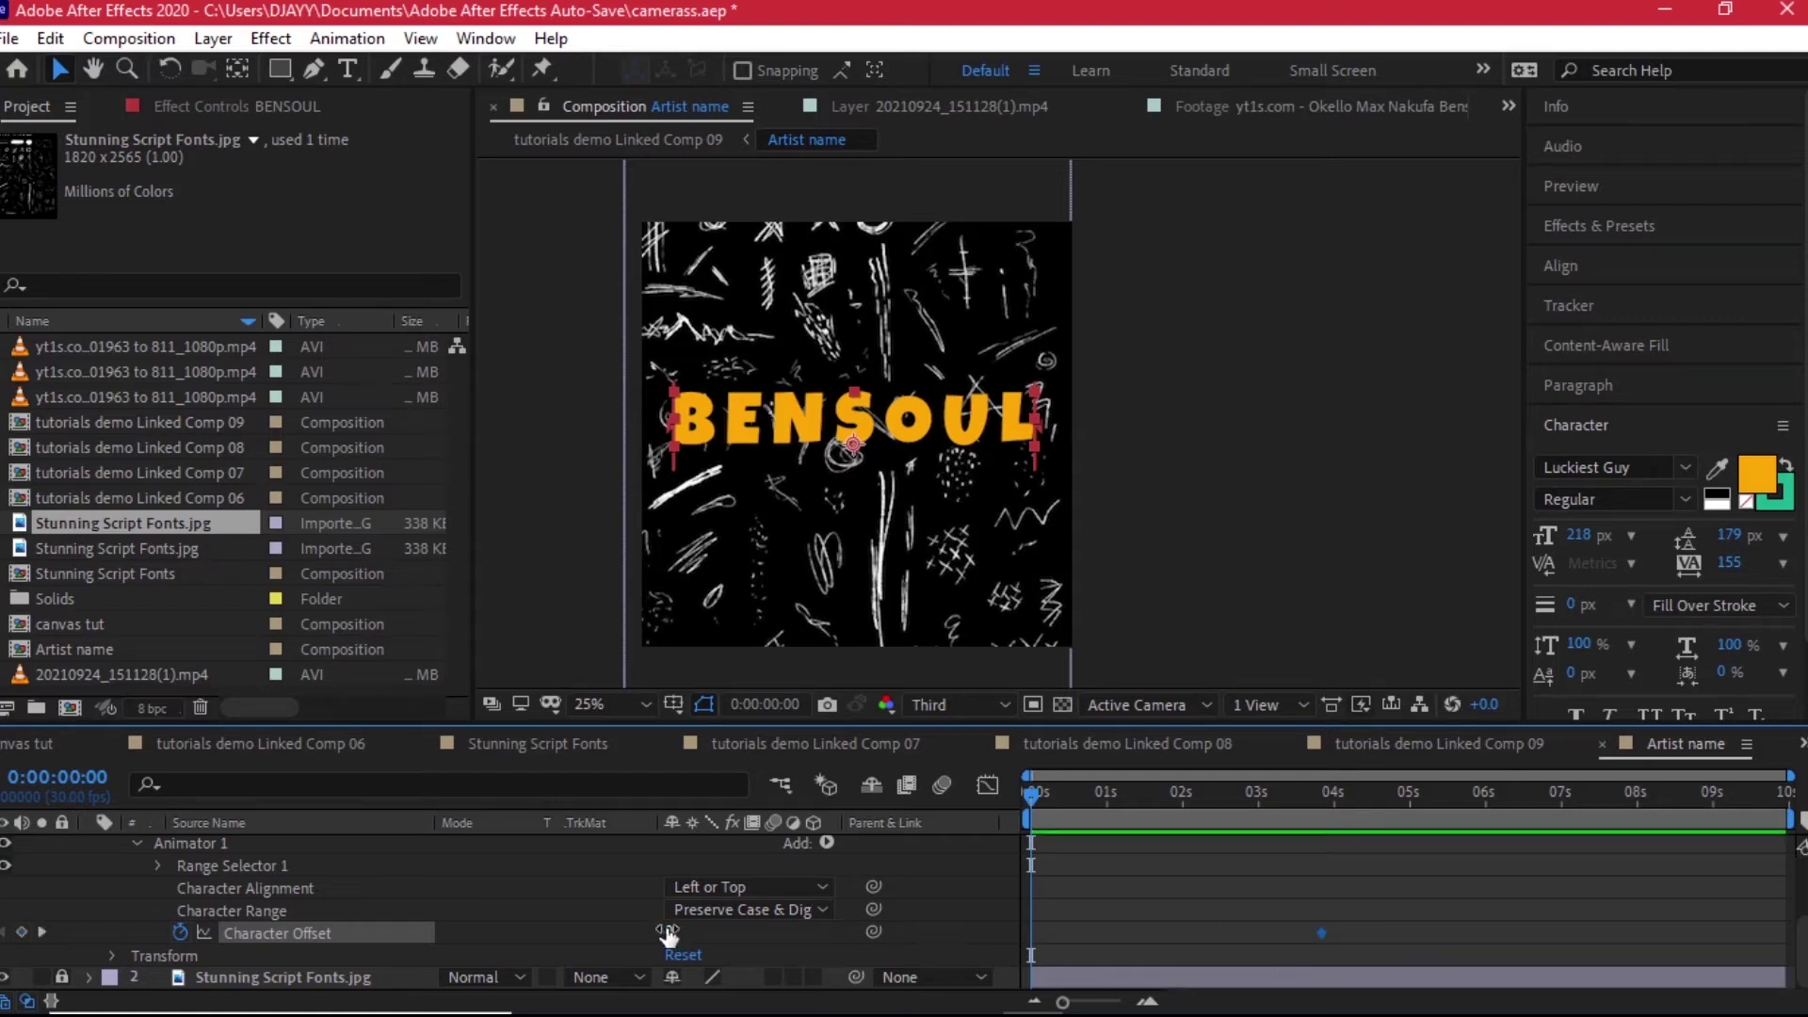
{"action": "left_click_drag", "start_coordinate": [668, 933], "coordinate": [983, 903]}
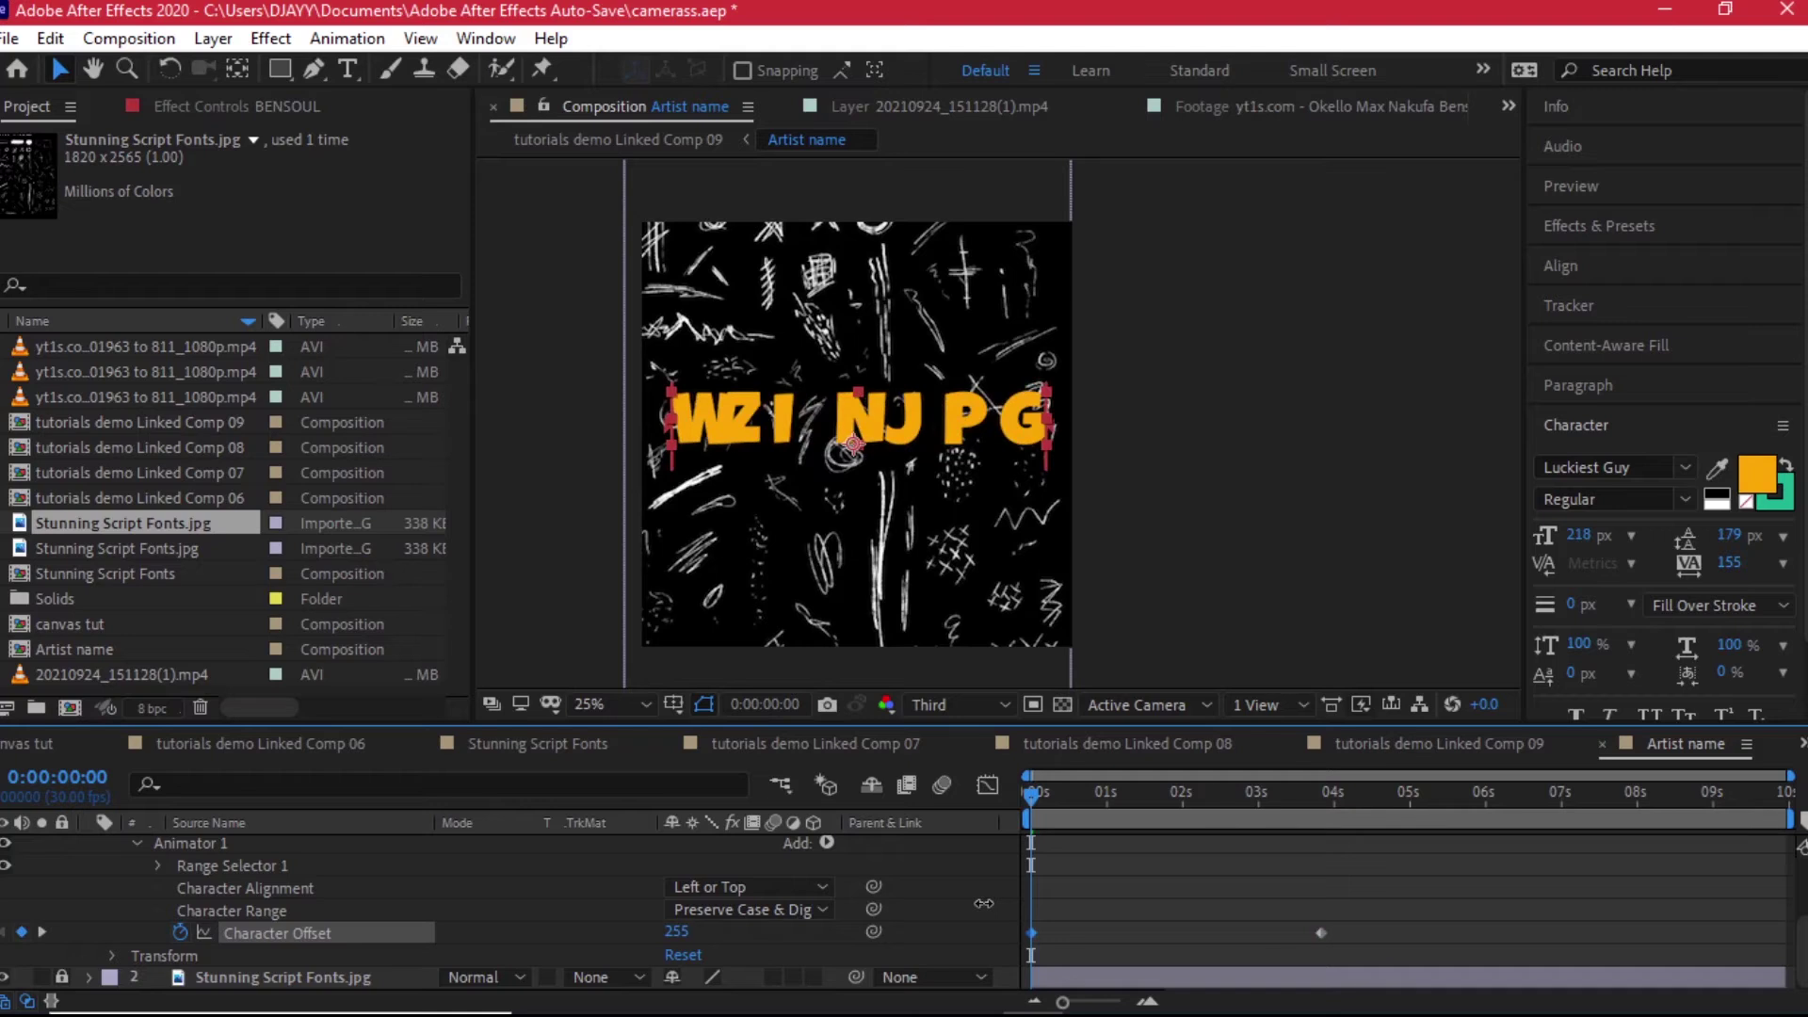
{"action": "left_click_drag", "start_coordinate": [1072, 792], "coordinate": [1005, 805]}
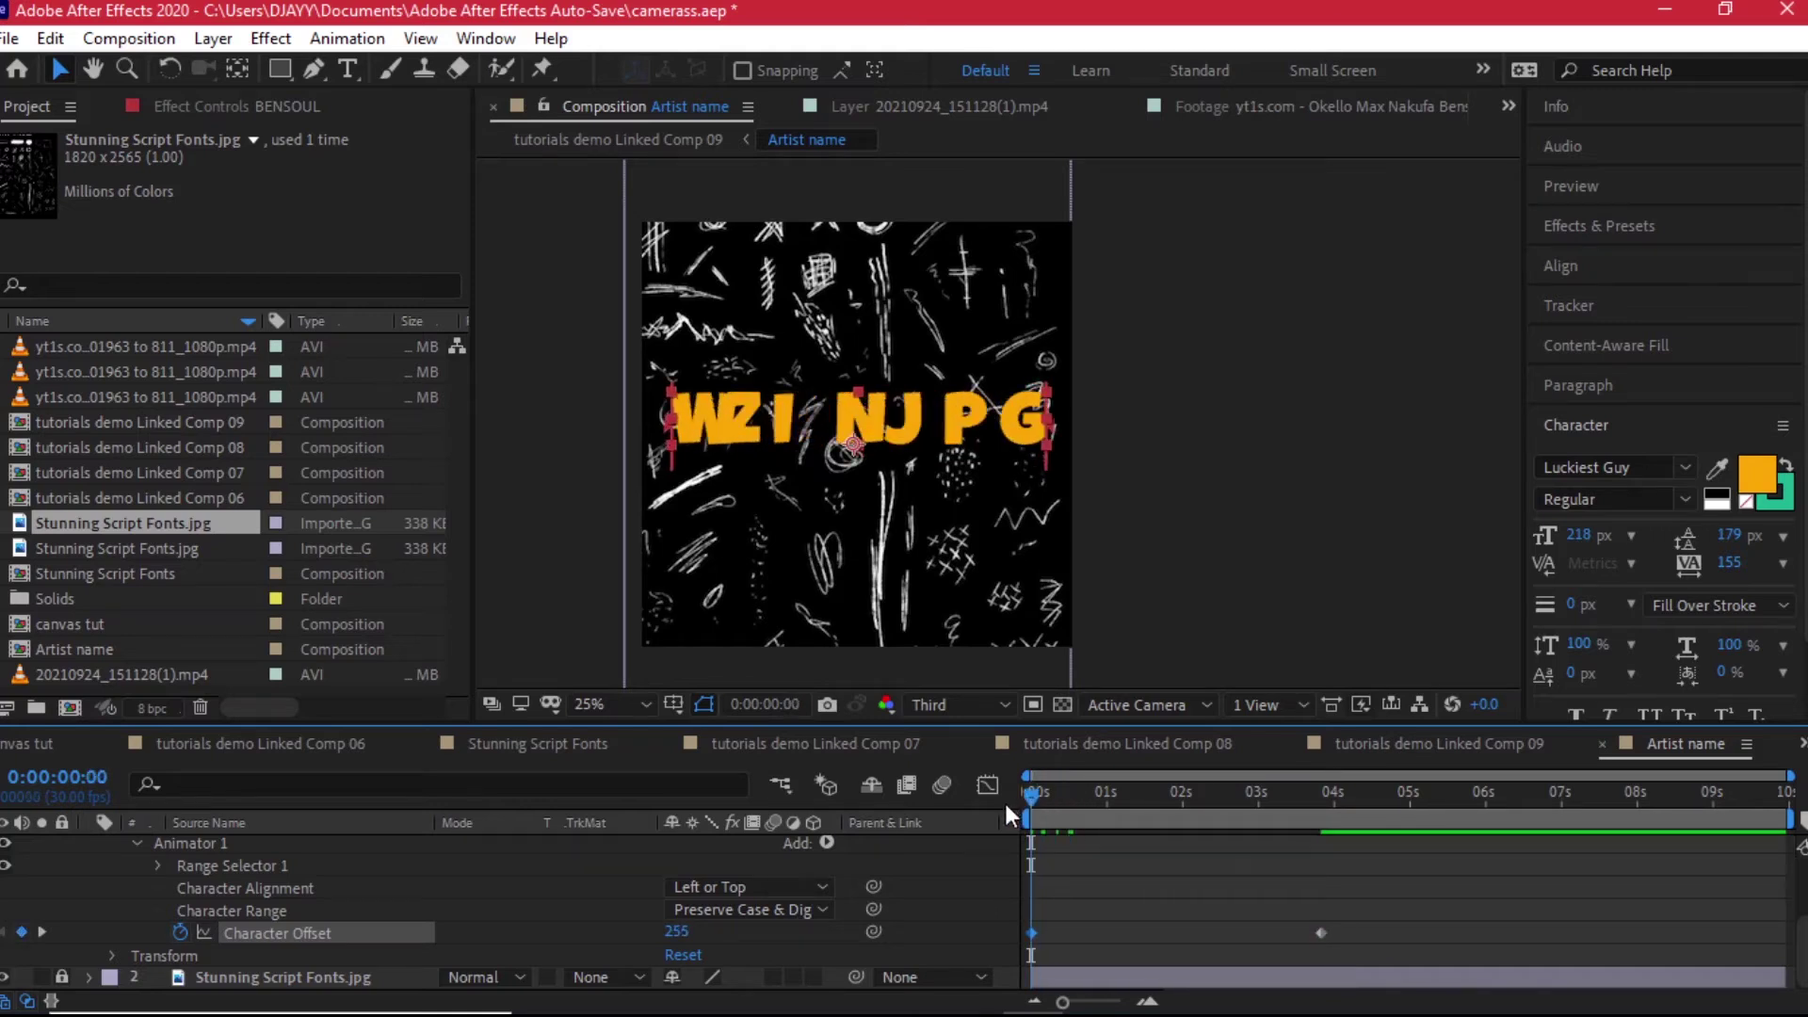
{"action": "key", "text": "space"}
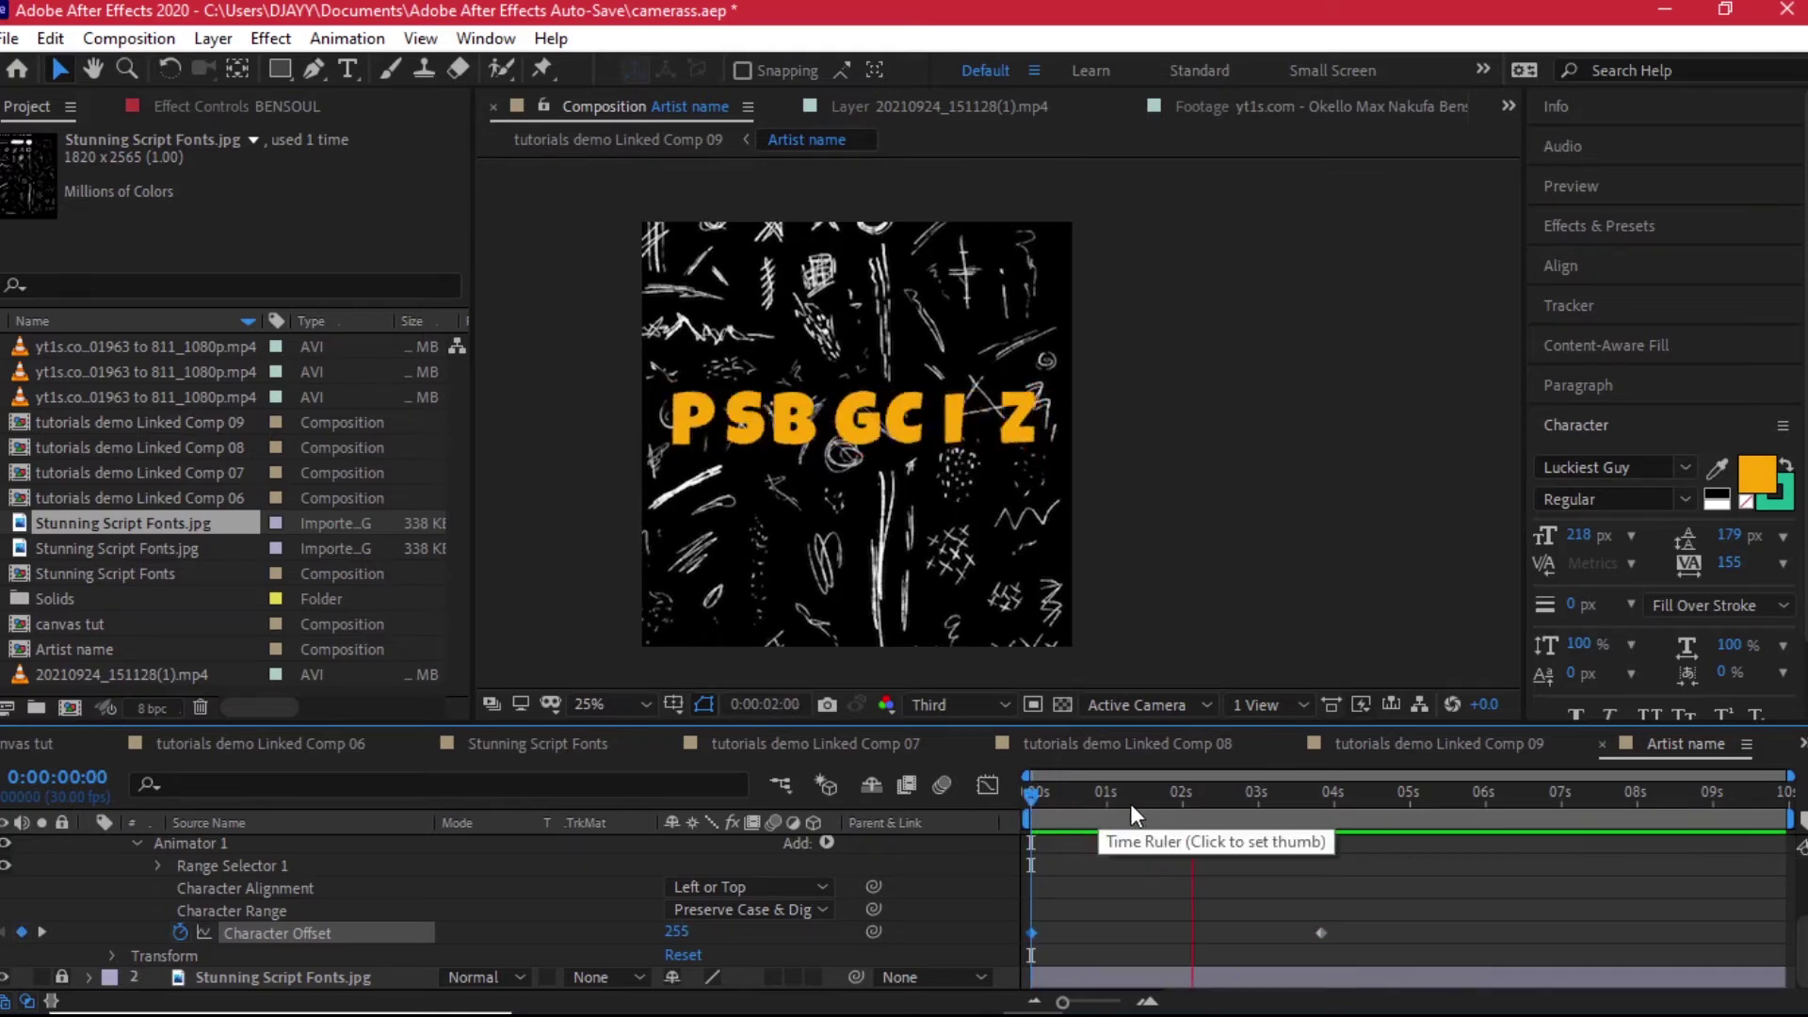
{"action": "key", "text": "space"}
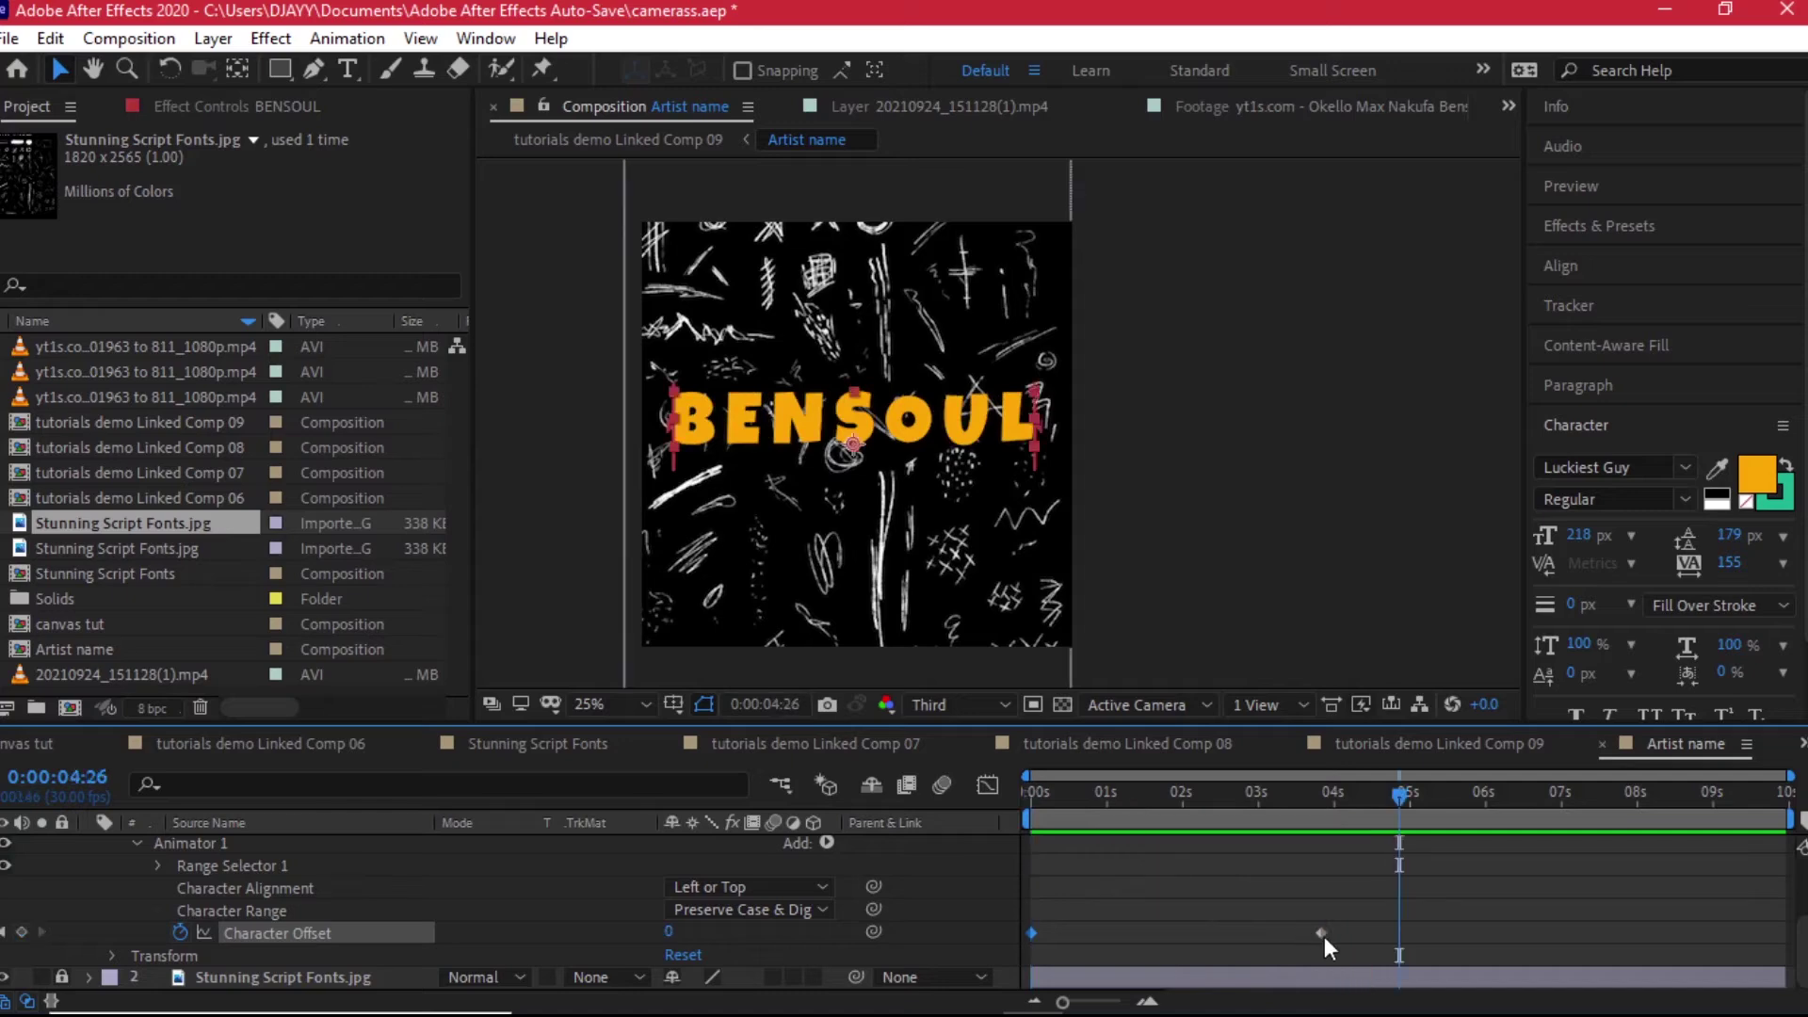
Step: Apply Easy Ease to both Character Offset keyframes of the BENSOUL text
{"action": "left_click_drag", "start_coordinate": [1324, 936], "coordinate": [1032, 930]}
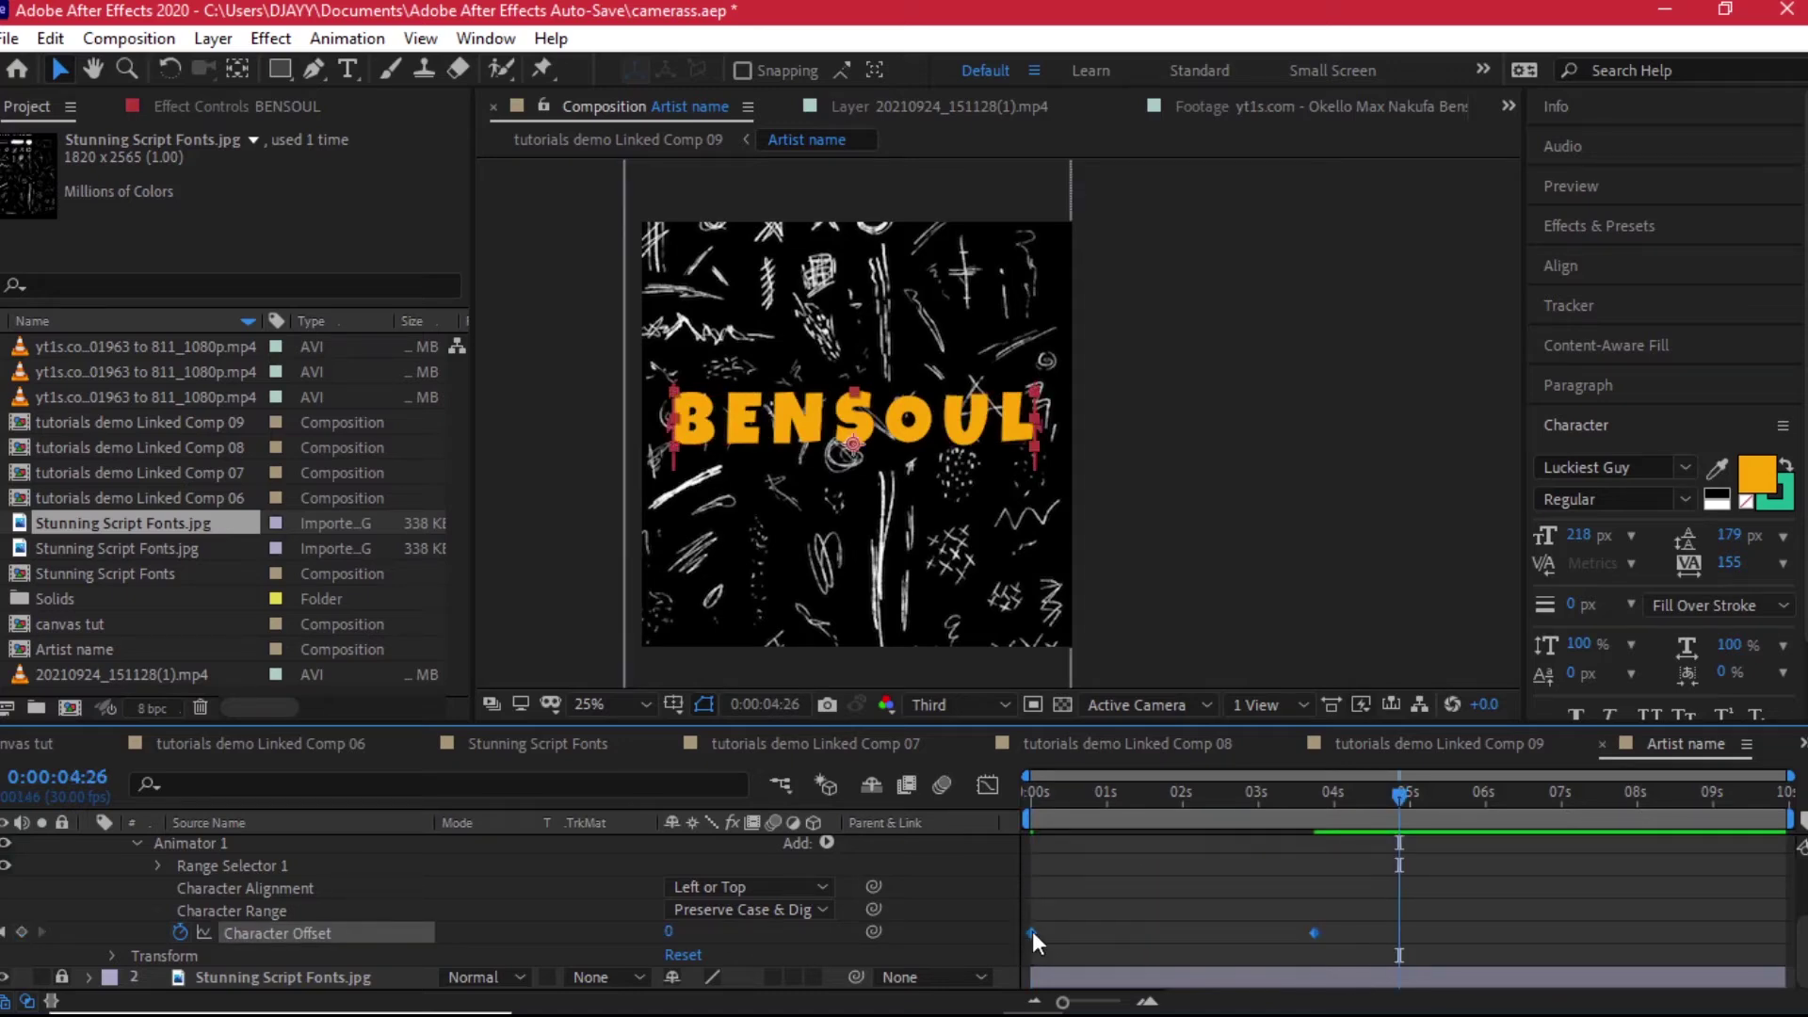
{"action": "right_click", "coordinate": [1031, 930]}
{"action": "mouse_move", "coordinate": [1177, 912]}
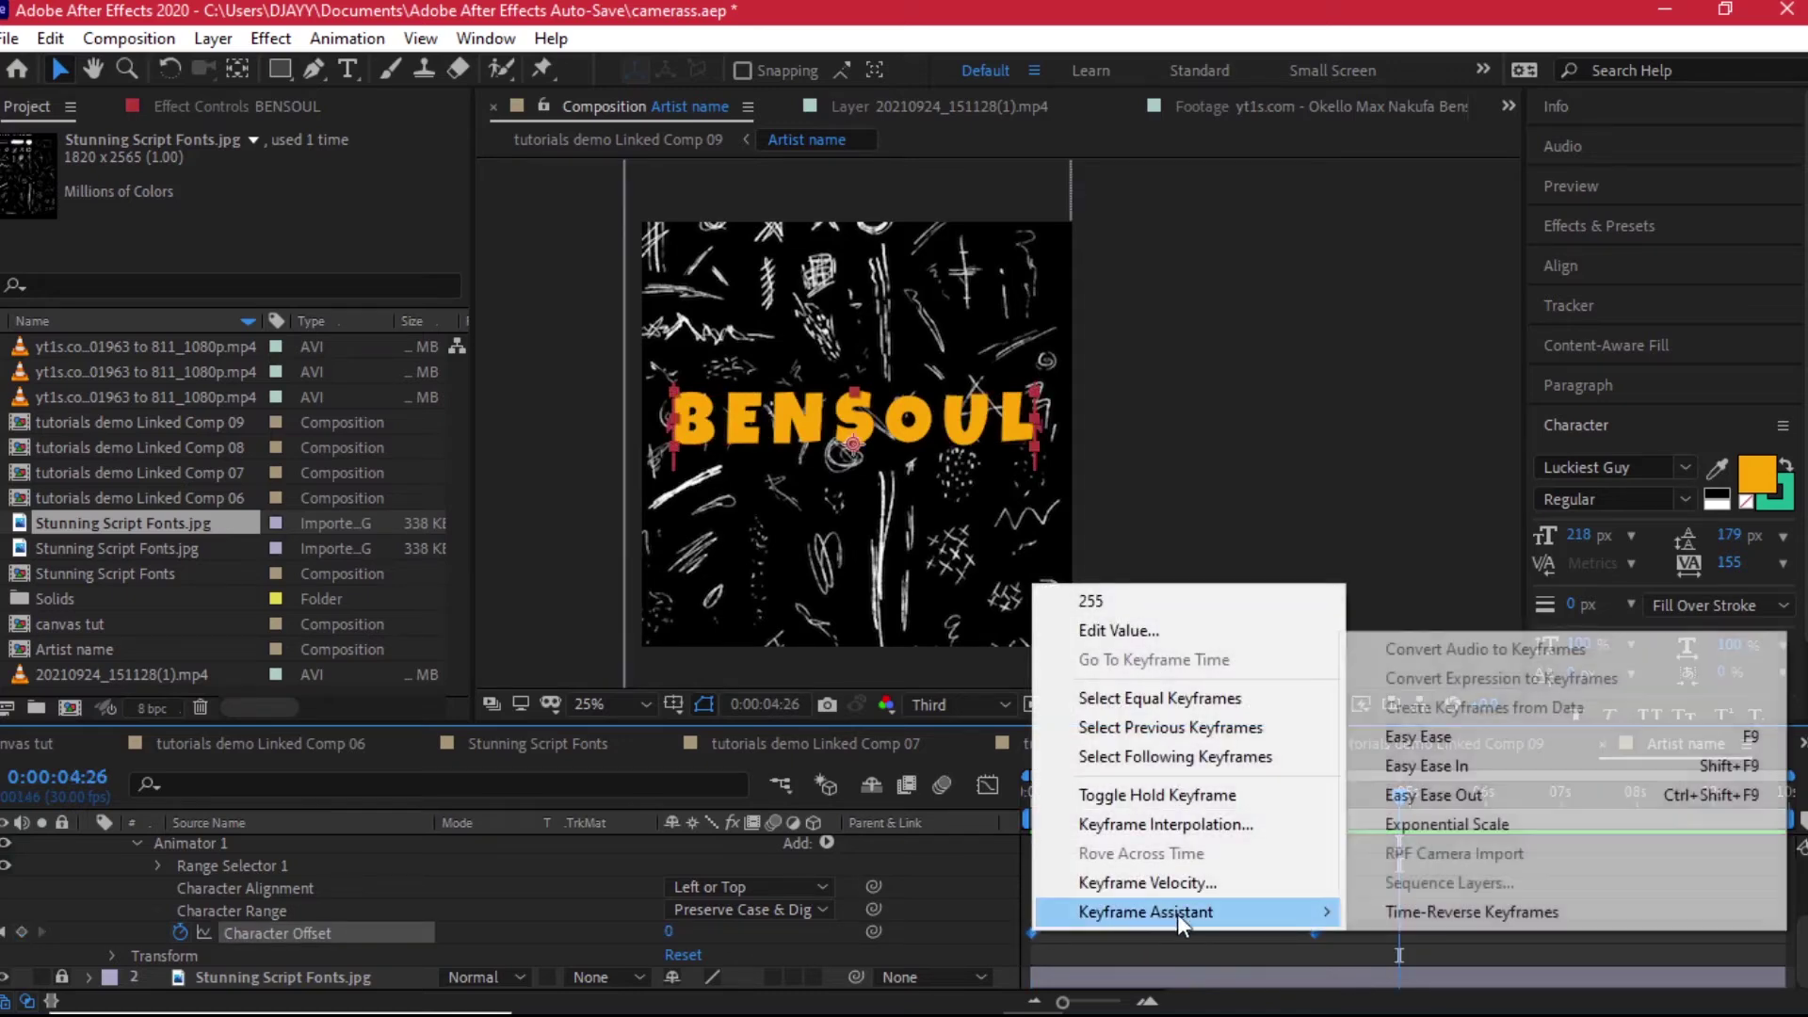
{"action": "left_click", "coordinate": [1454, 740]}
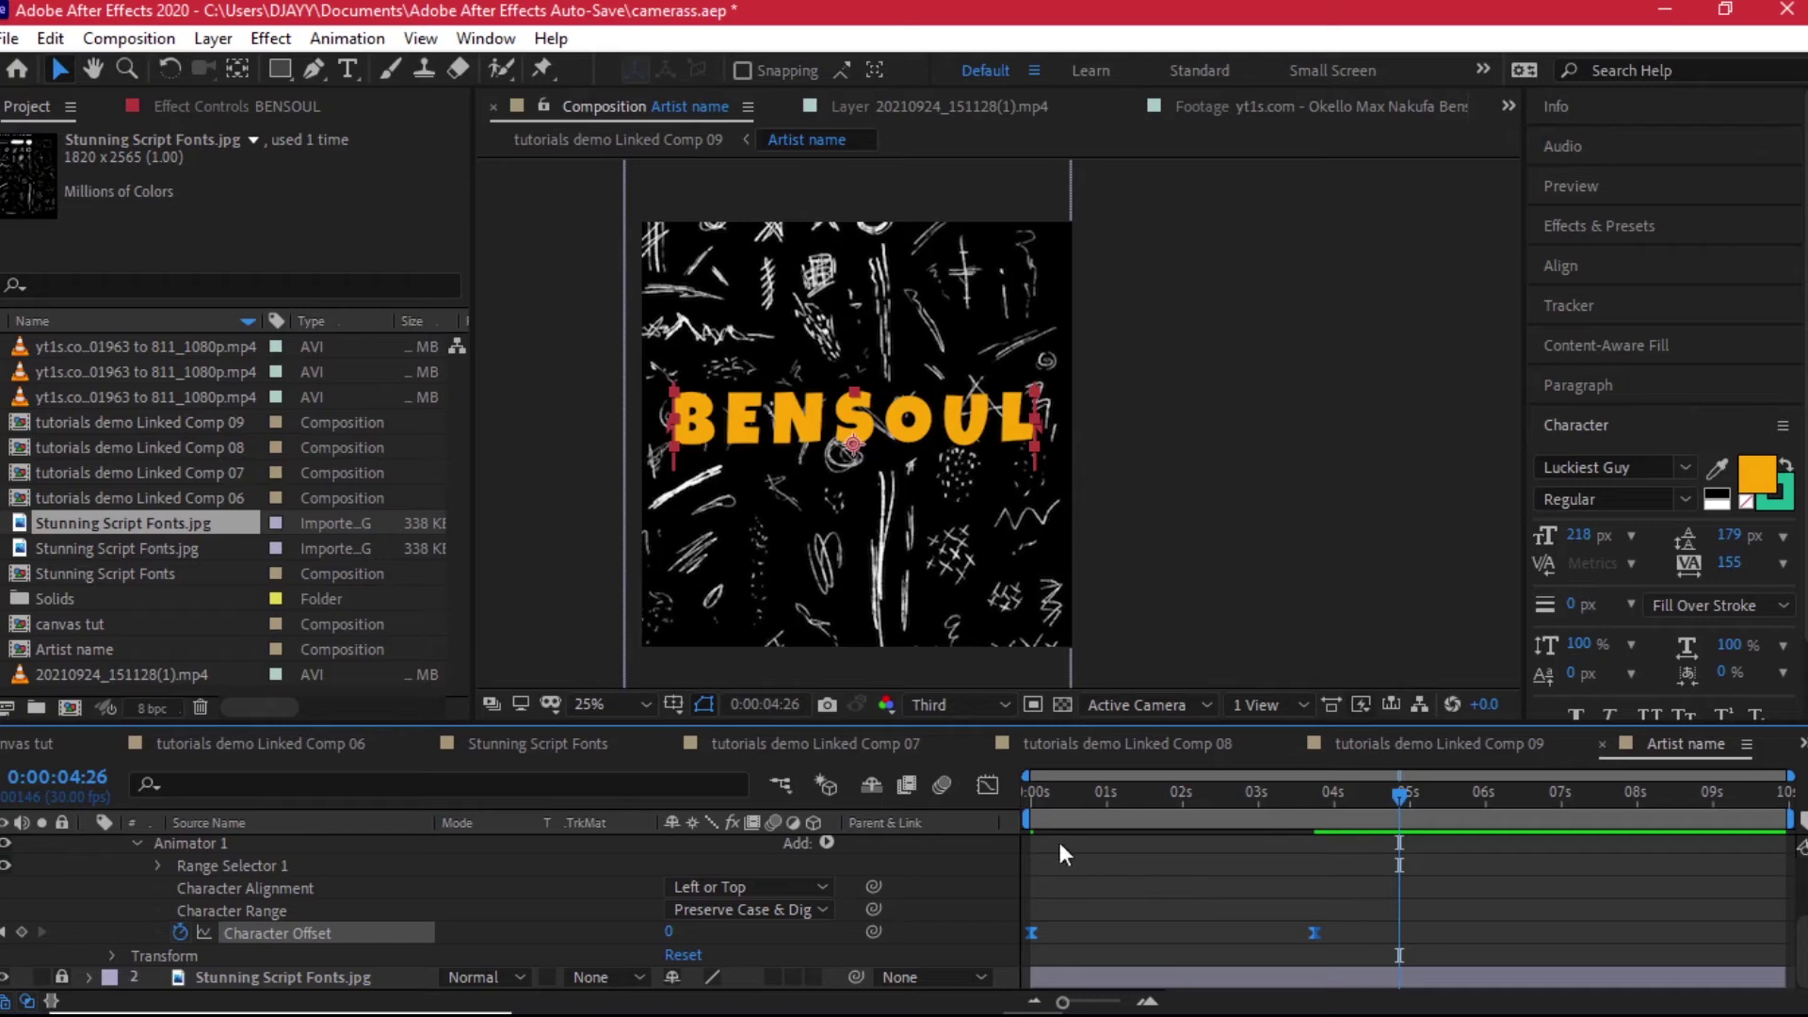
Step: Reshape the Character Offset speed curve in the graph editor so the change is fastest around 3 seconds, and preview it
{"action": "left_click", "coordinate": [990, 787]}
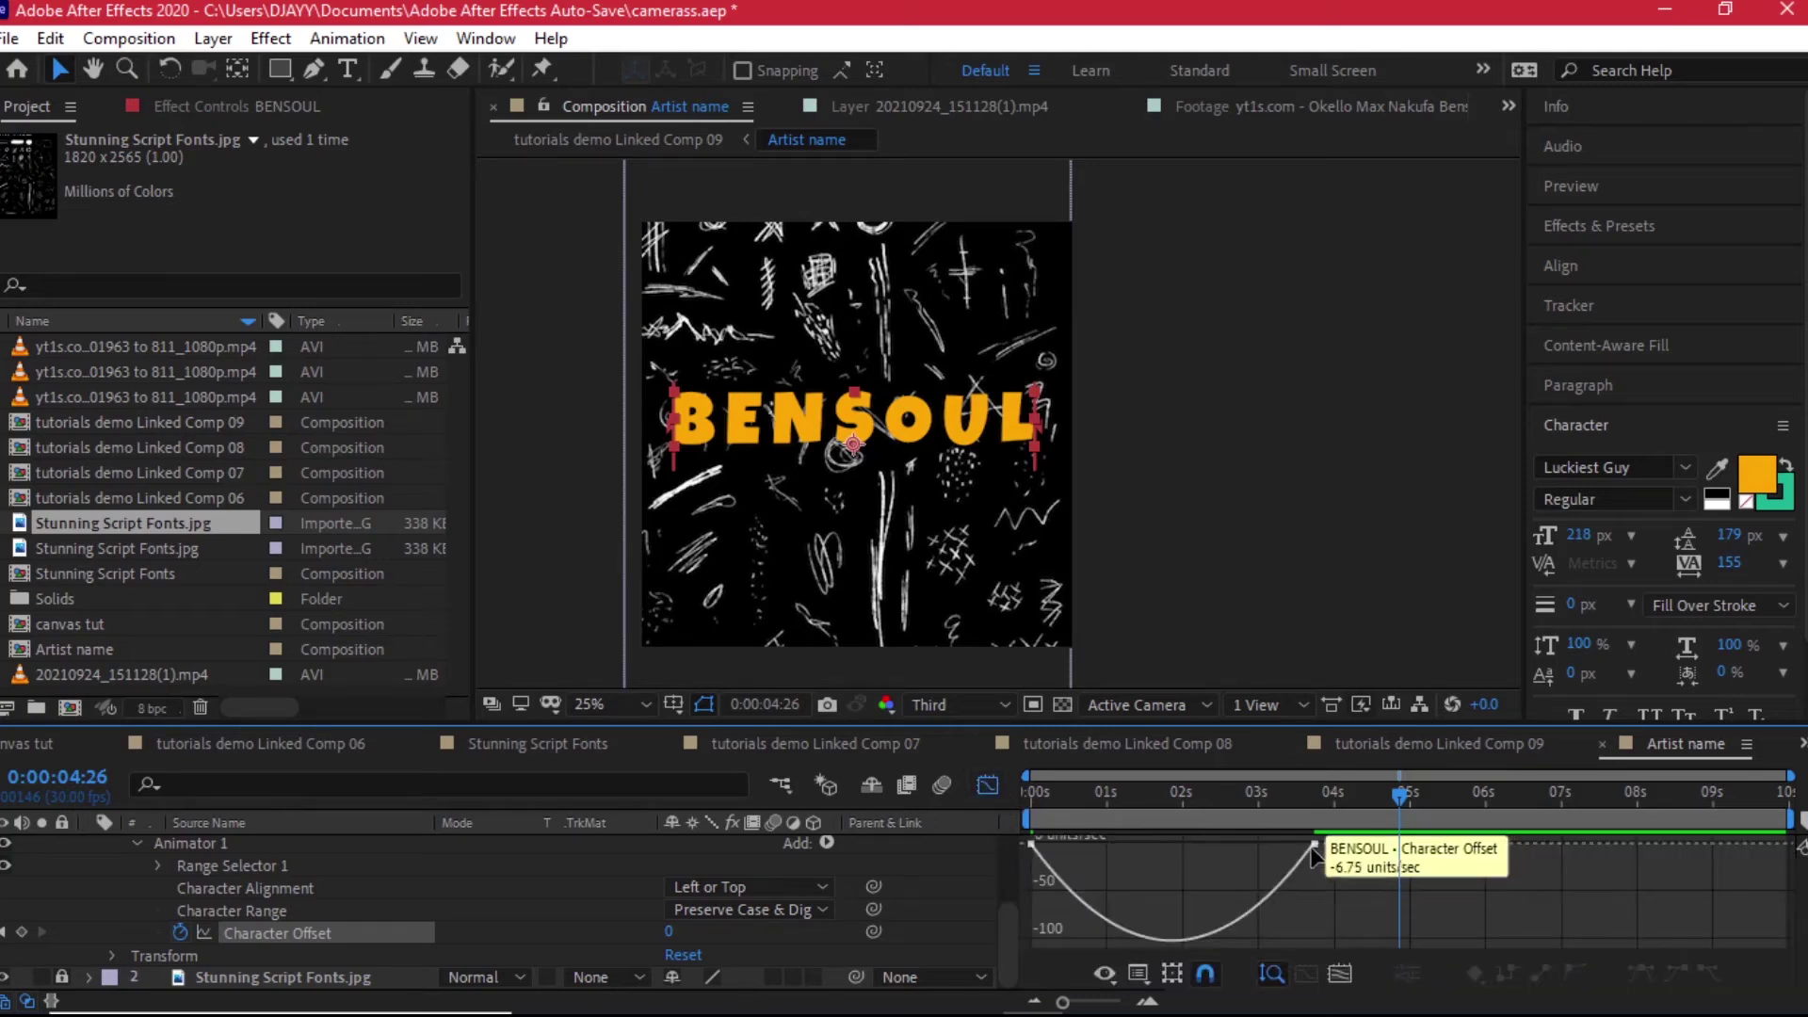
{"action": "left_click", "coordinate": [1032, 845]}
{"action": "left_click_drag", "start_coordinate": [1077, 846], "coordinate": [1233, 845]}
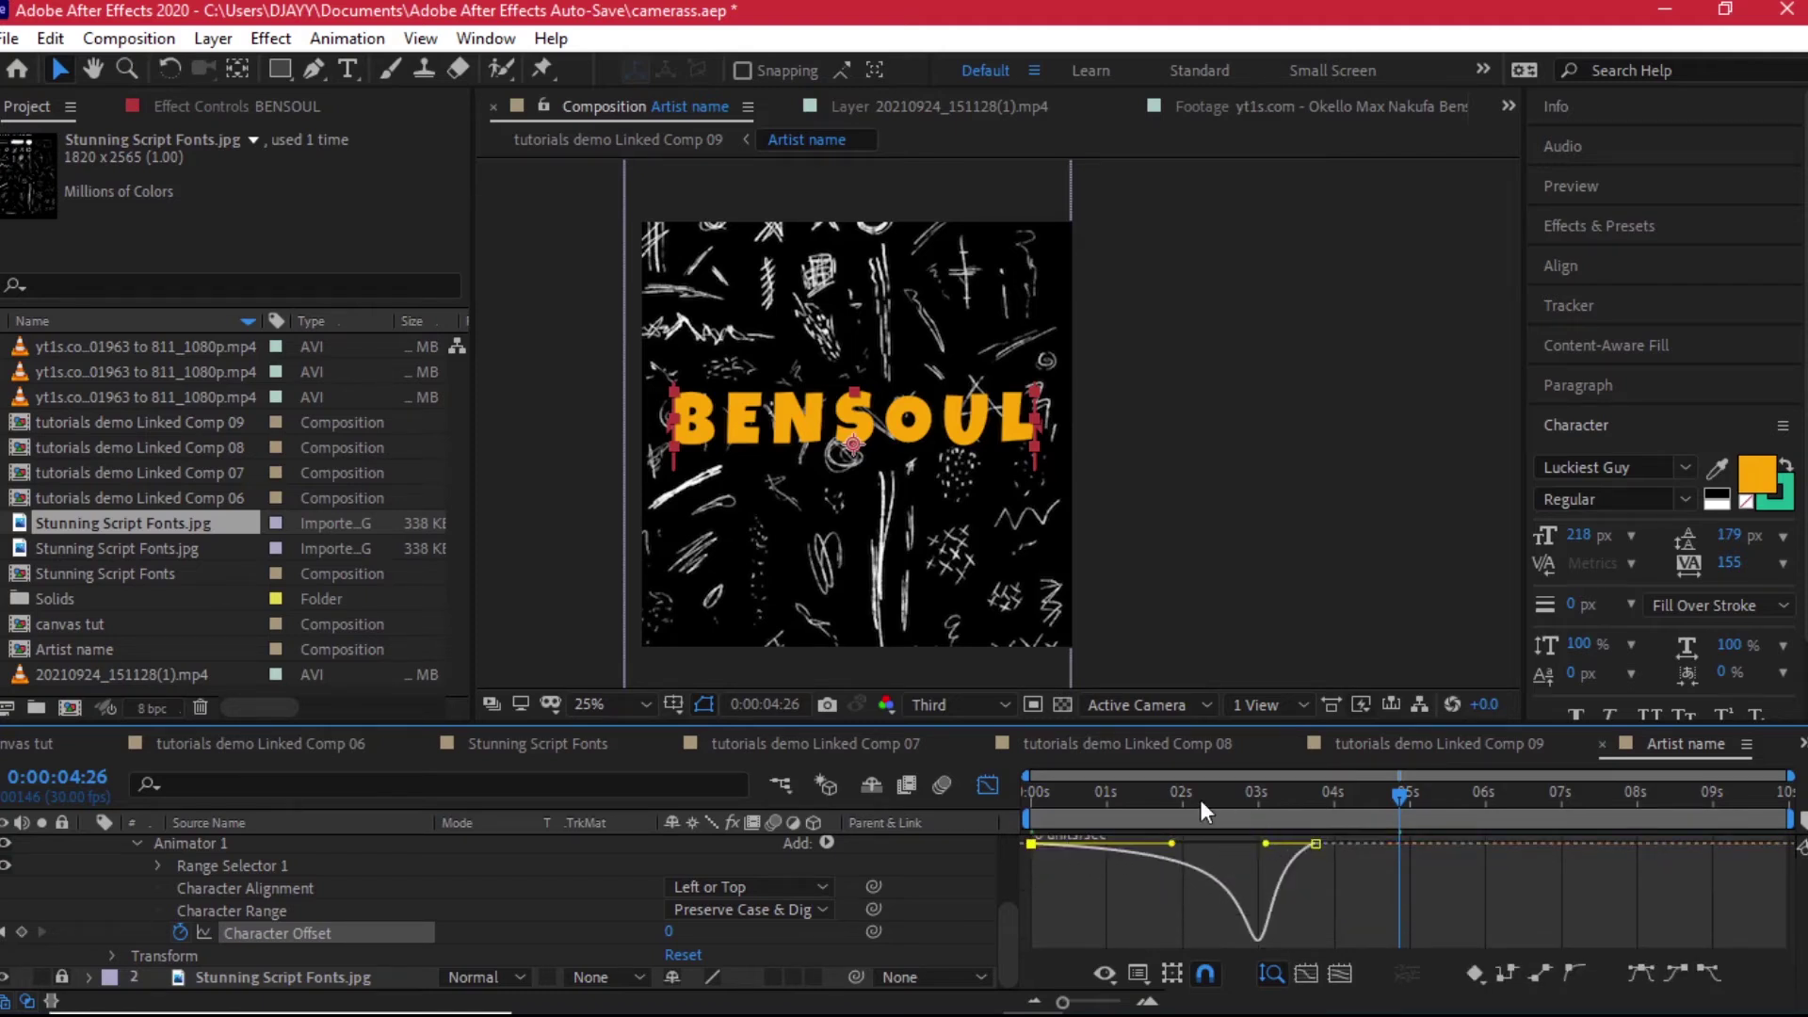
{"action": "left_click", "coordinate": [1026, 806]}
{"action": "key", "text": "space"}
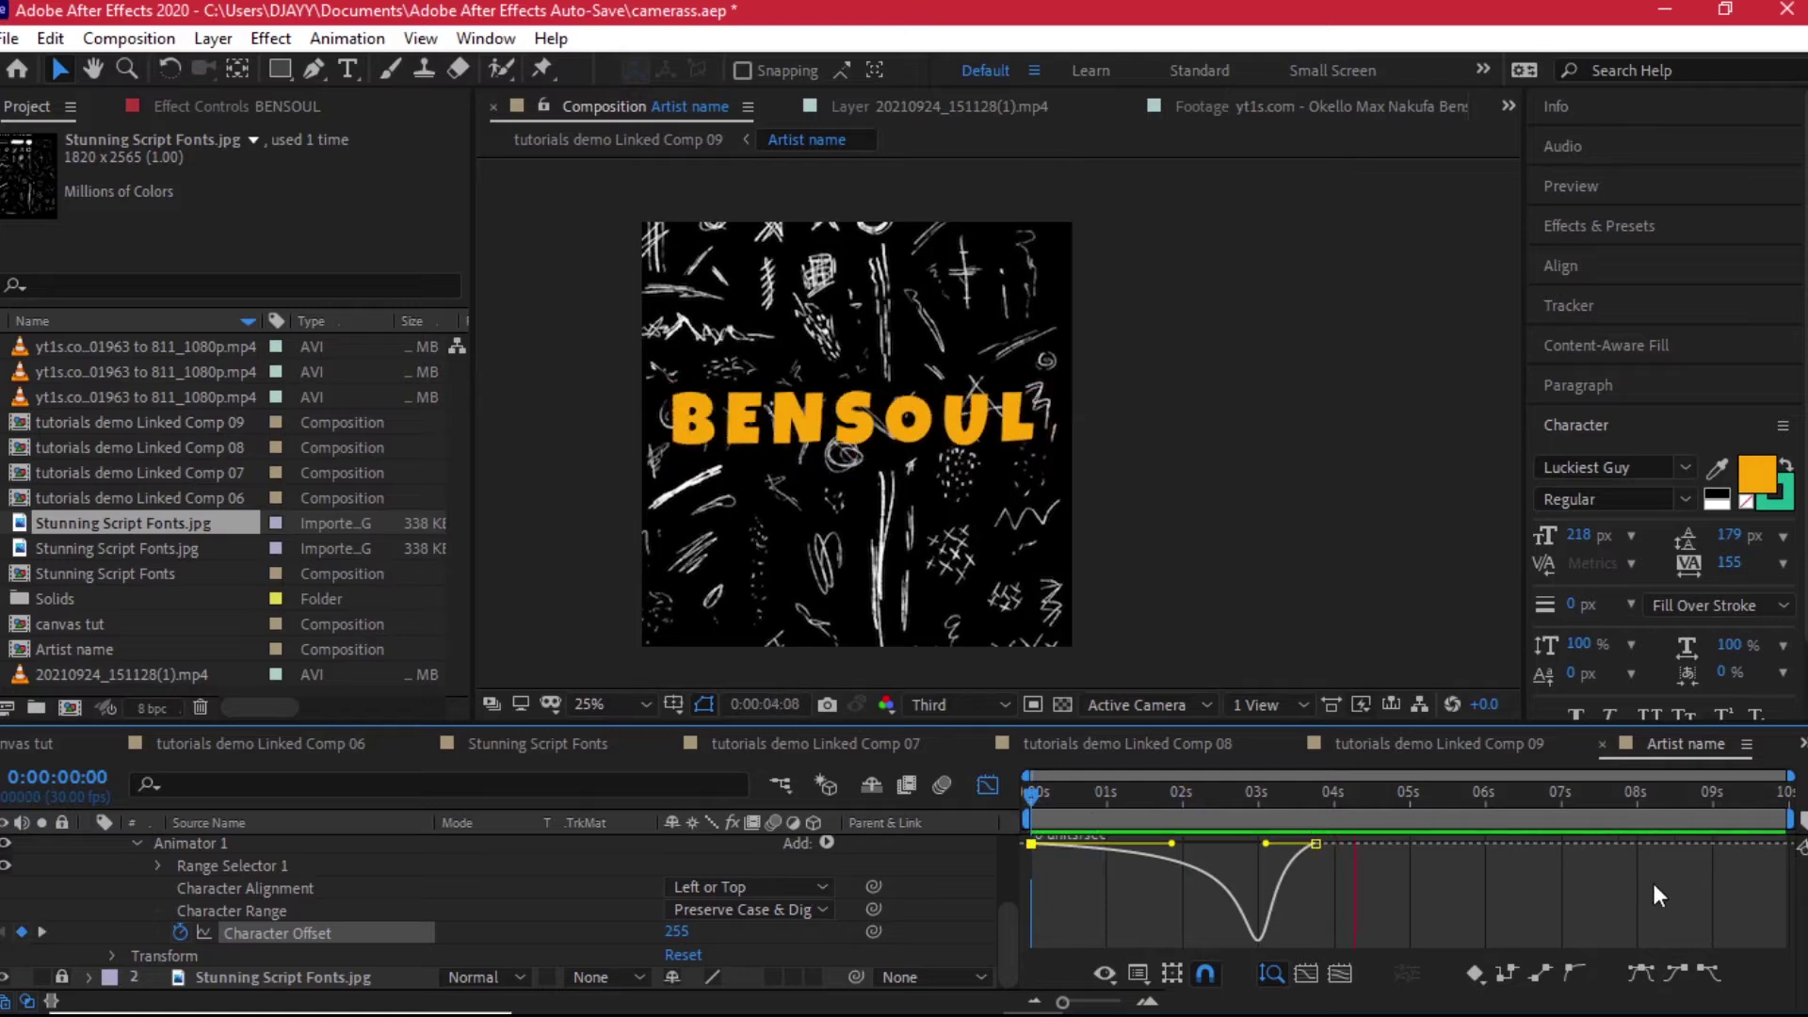
{"action": "key", "text": "space"}
Step: Set a 0° rotation keyframe on the BENSOUL layer at 0:00:04:16 and return to the layer bar view
{"action": "scroll", "coordinate": [207, 863], "scroll_direction": "up", "scroll_amount": 3}
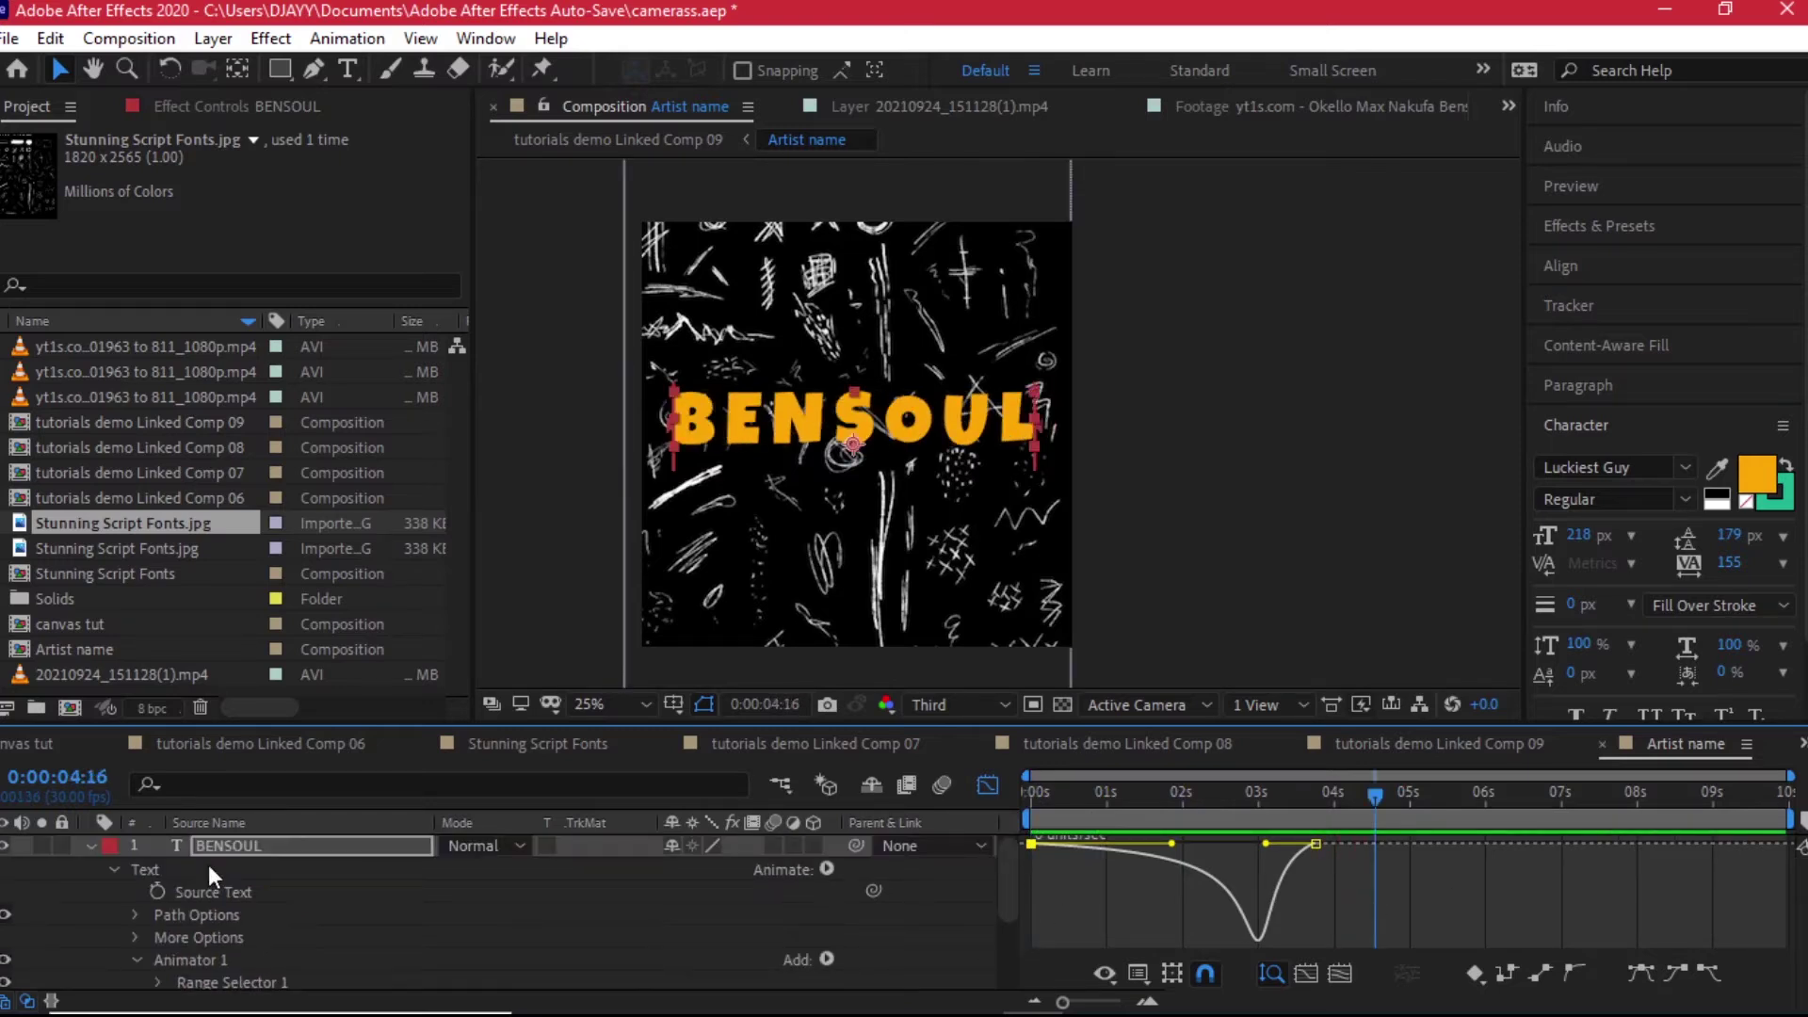
{"action": "left_click", "coordinate": [212, 856]}
{"action": "key", "text": "u"}
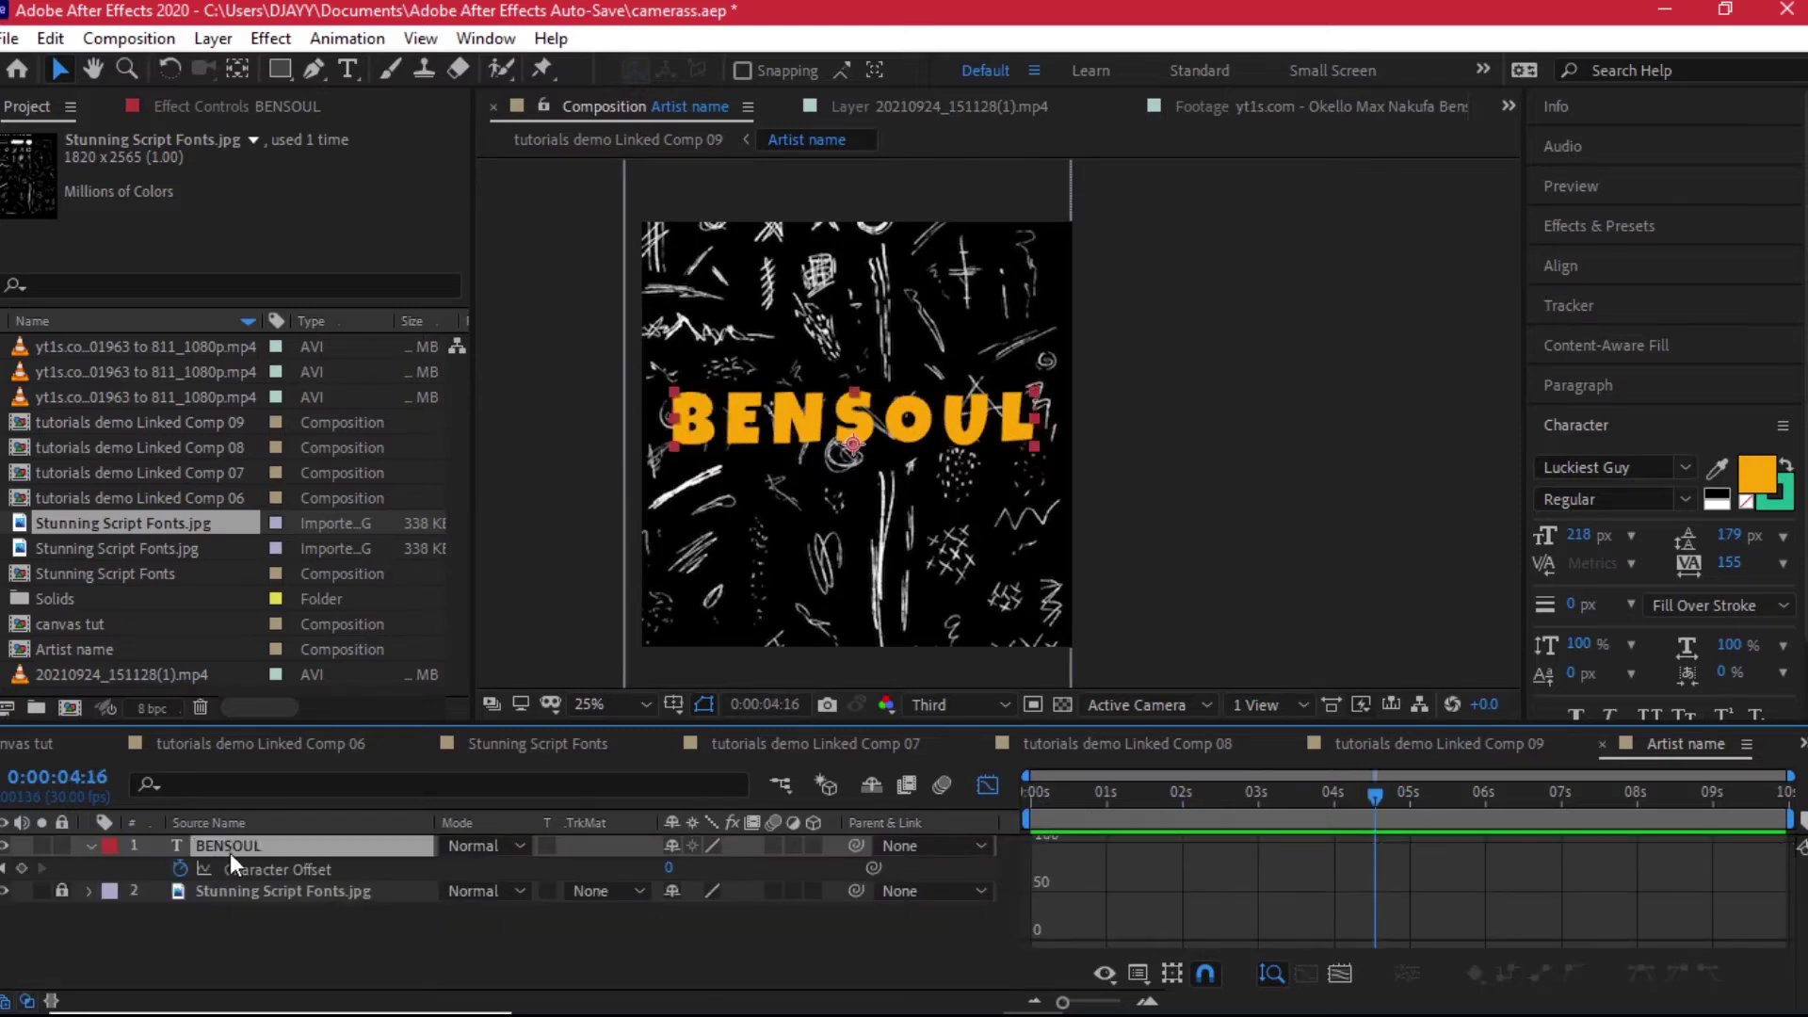
{"action": "key", "text": "r"}
{"action": "left_click", "coordinate": [156, 867]}
{"action": "key", "text": "shift+F3"}
Step: Add a starting rotation keyframe with a changed angle to the BENSOUL layer and shift it to the beginning of the composition
{"action": "left_click_drag", "start_coordinate": [1366, 825], "coordinate": [1087, 827]}
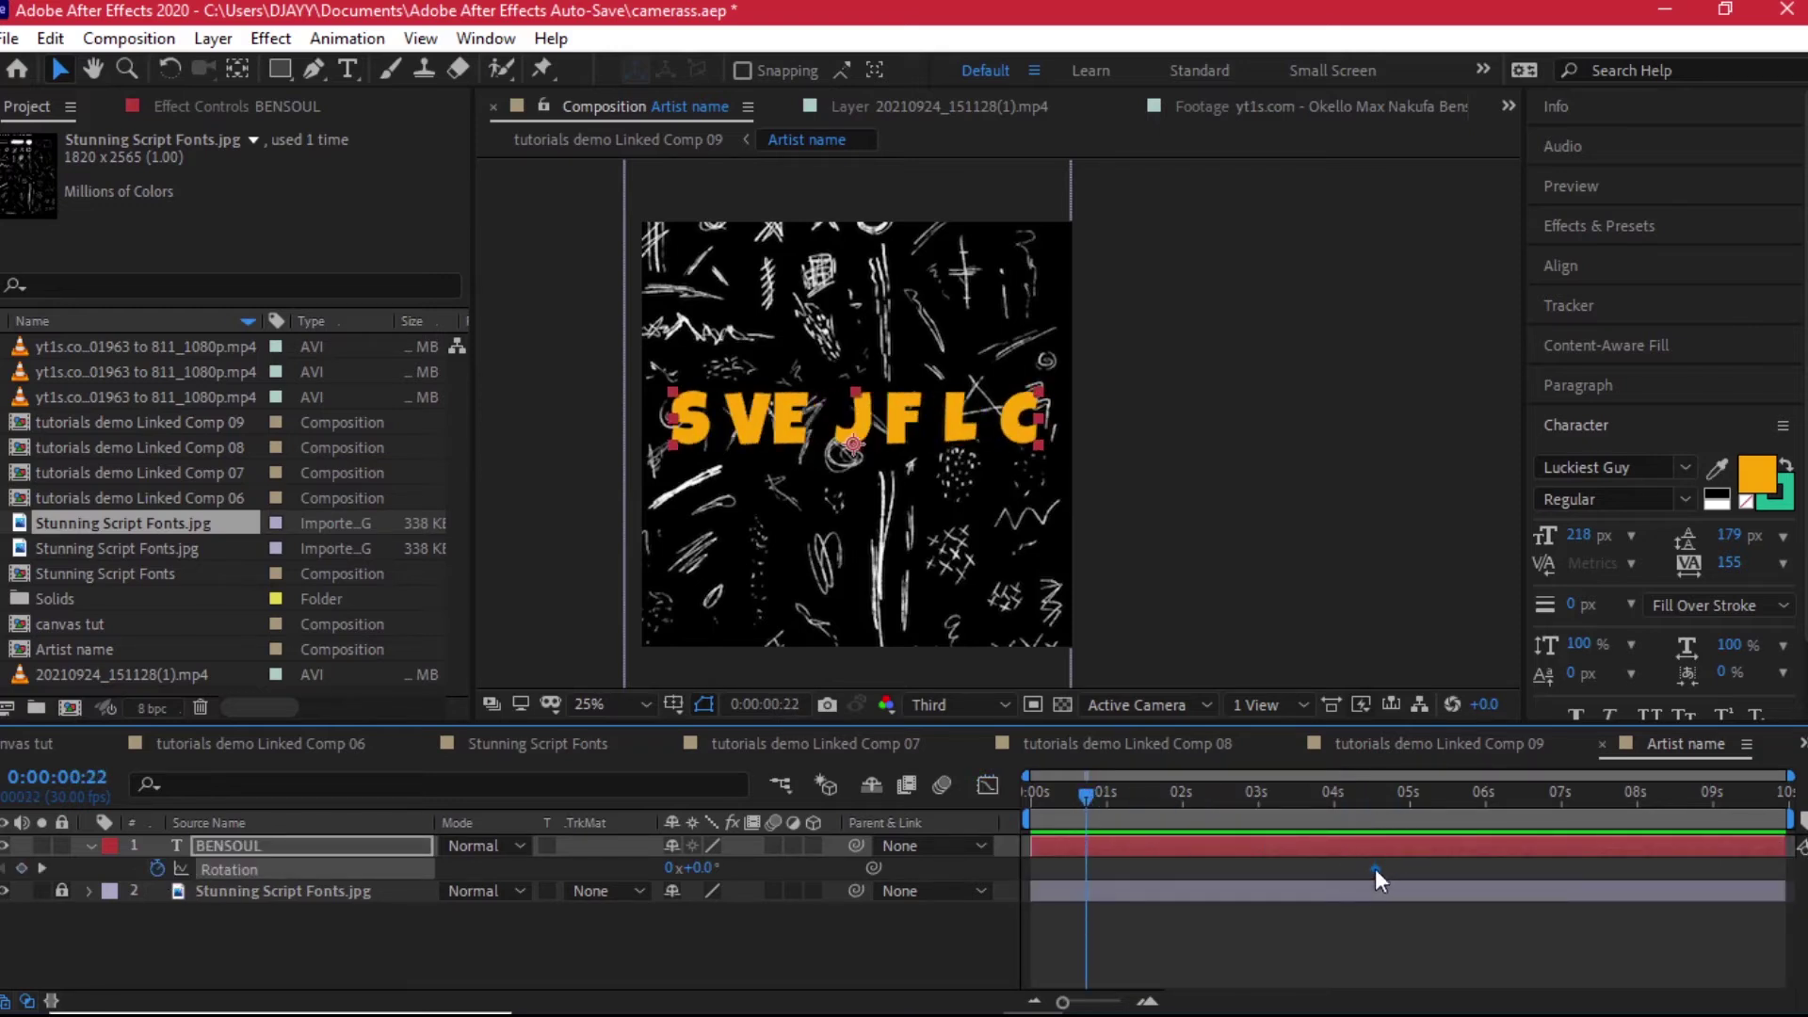
{"action": "mouse_move", "coordinate": [1374, 868]}
{"action": "left_click_drag", "start_coordinate": [1369, 789], "coordinate": [1048, 802]}
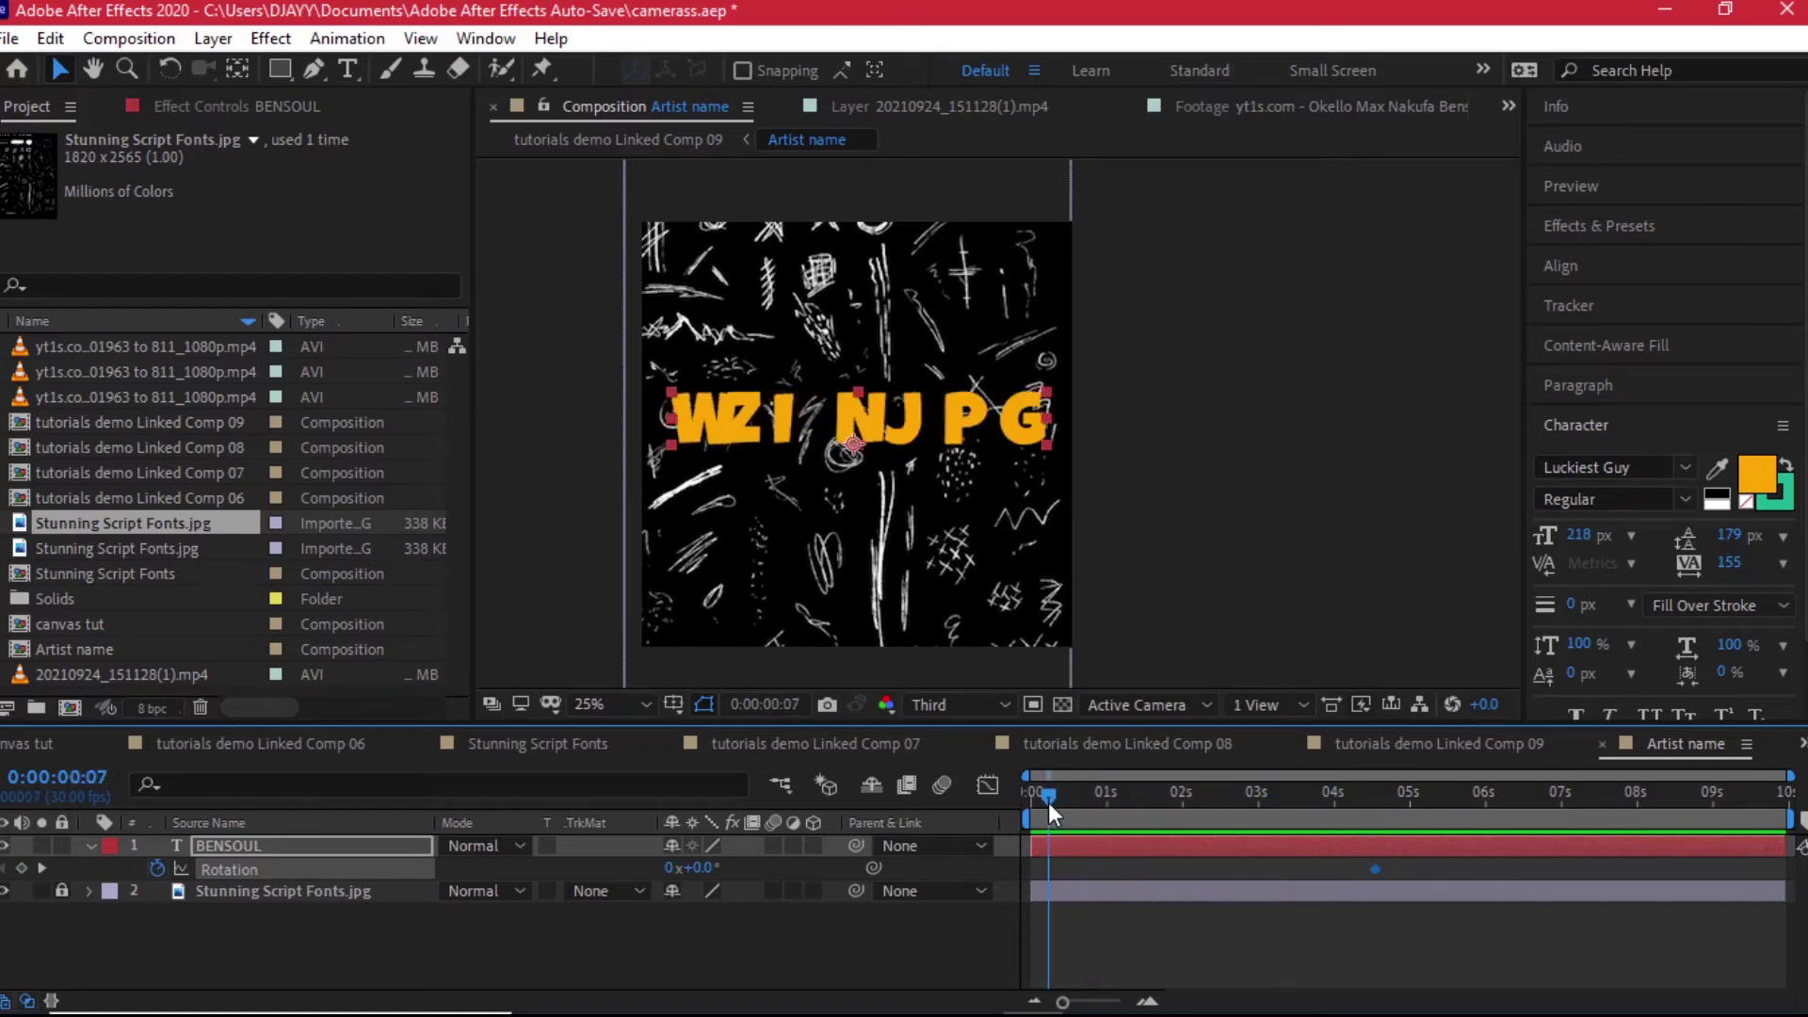
{"action": "mouse_move", "coordinate": [679, 867]}
{"action": "left_mouse_down"}
{"action": "mouse_move", "coordinate": [736, 852]}
{"action": "mouse_move", "coordinate": [675, 867]}
{"action": "left_mouse_up"}
{"action": "left_click_drag", "start_coordinate": [1048, 799], "coordinate": [1350, 802]}
{"action": "left_click", "coordinate": [1047, 868]}
{"action": "left_click_drag", "start_coordinate": [1053, 869], "coordinate": [1036, 873]}
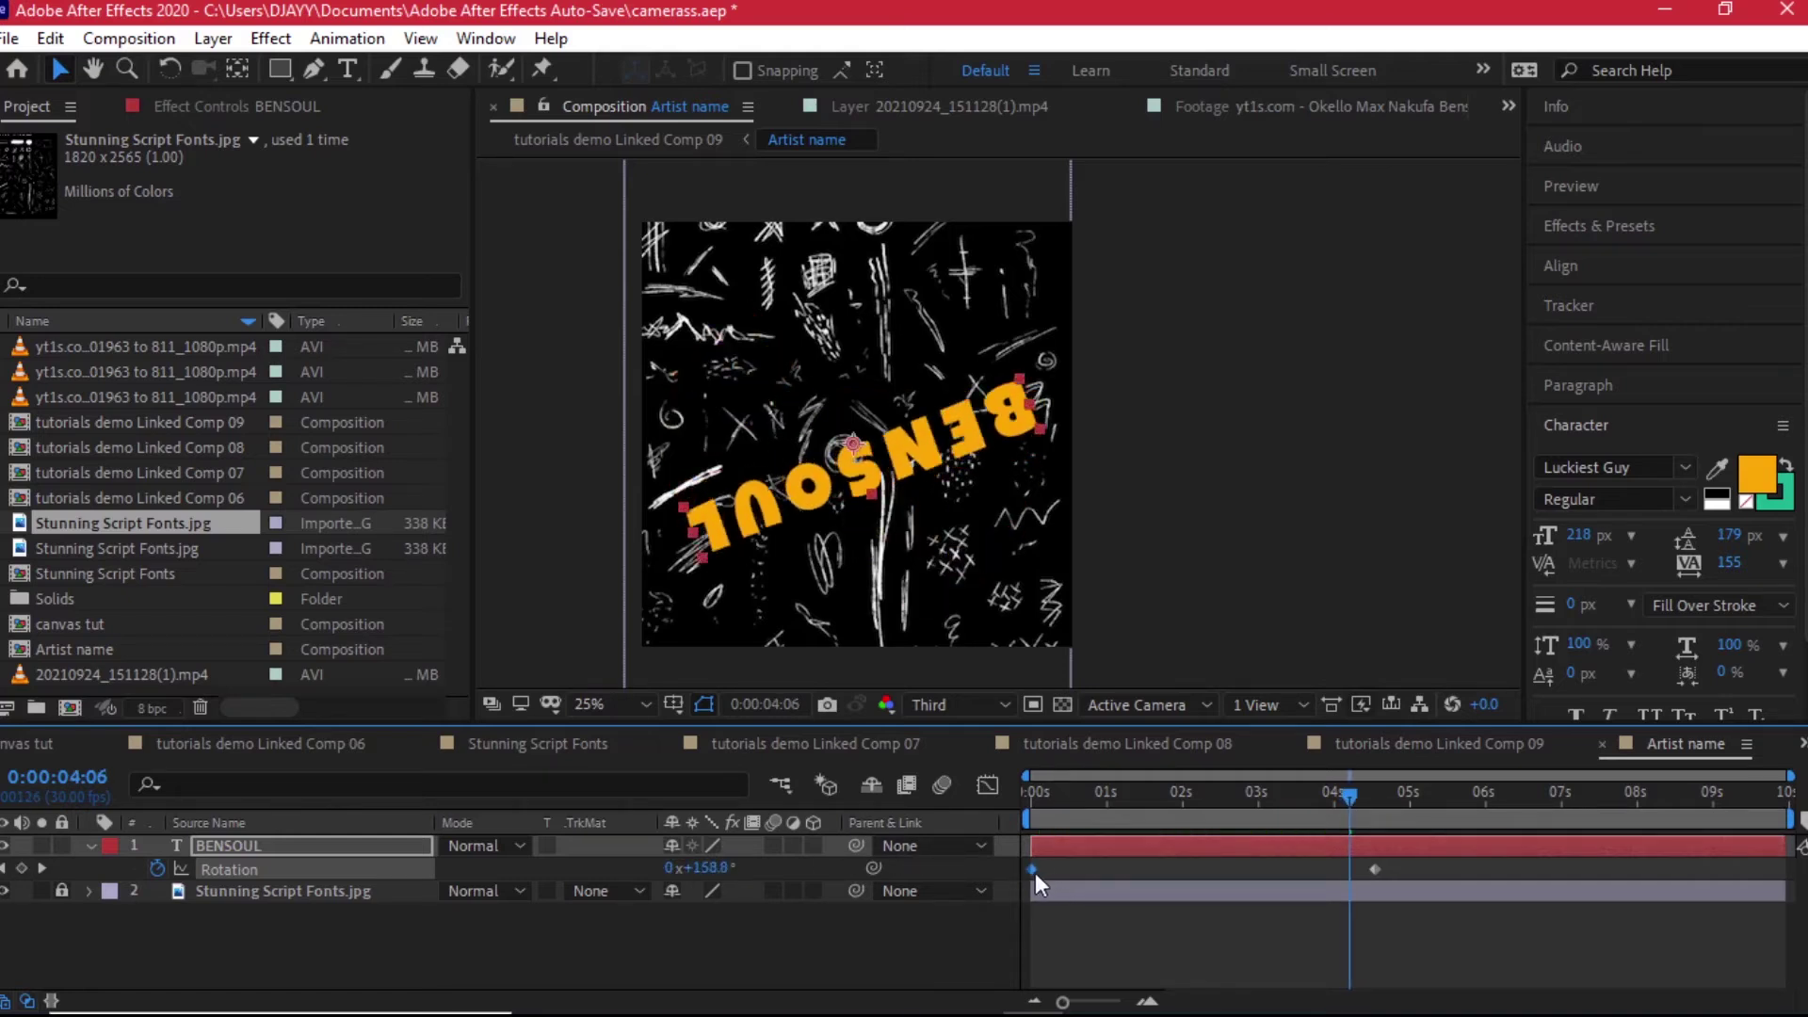
Step: Preview the rotation, center the BENSOUL layer's anchor point in its content, and scrub back through the spin
{"action": "key", "text": "space"}
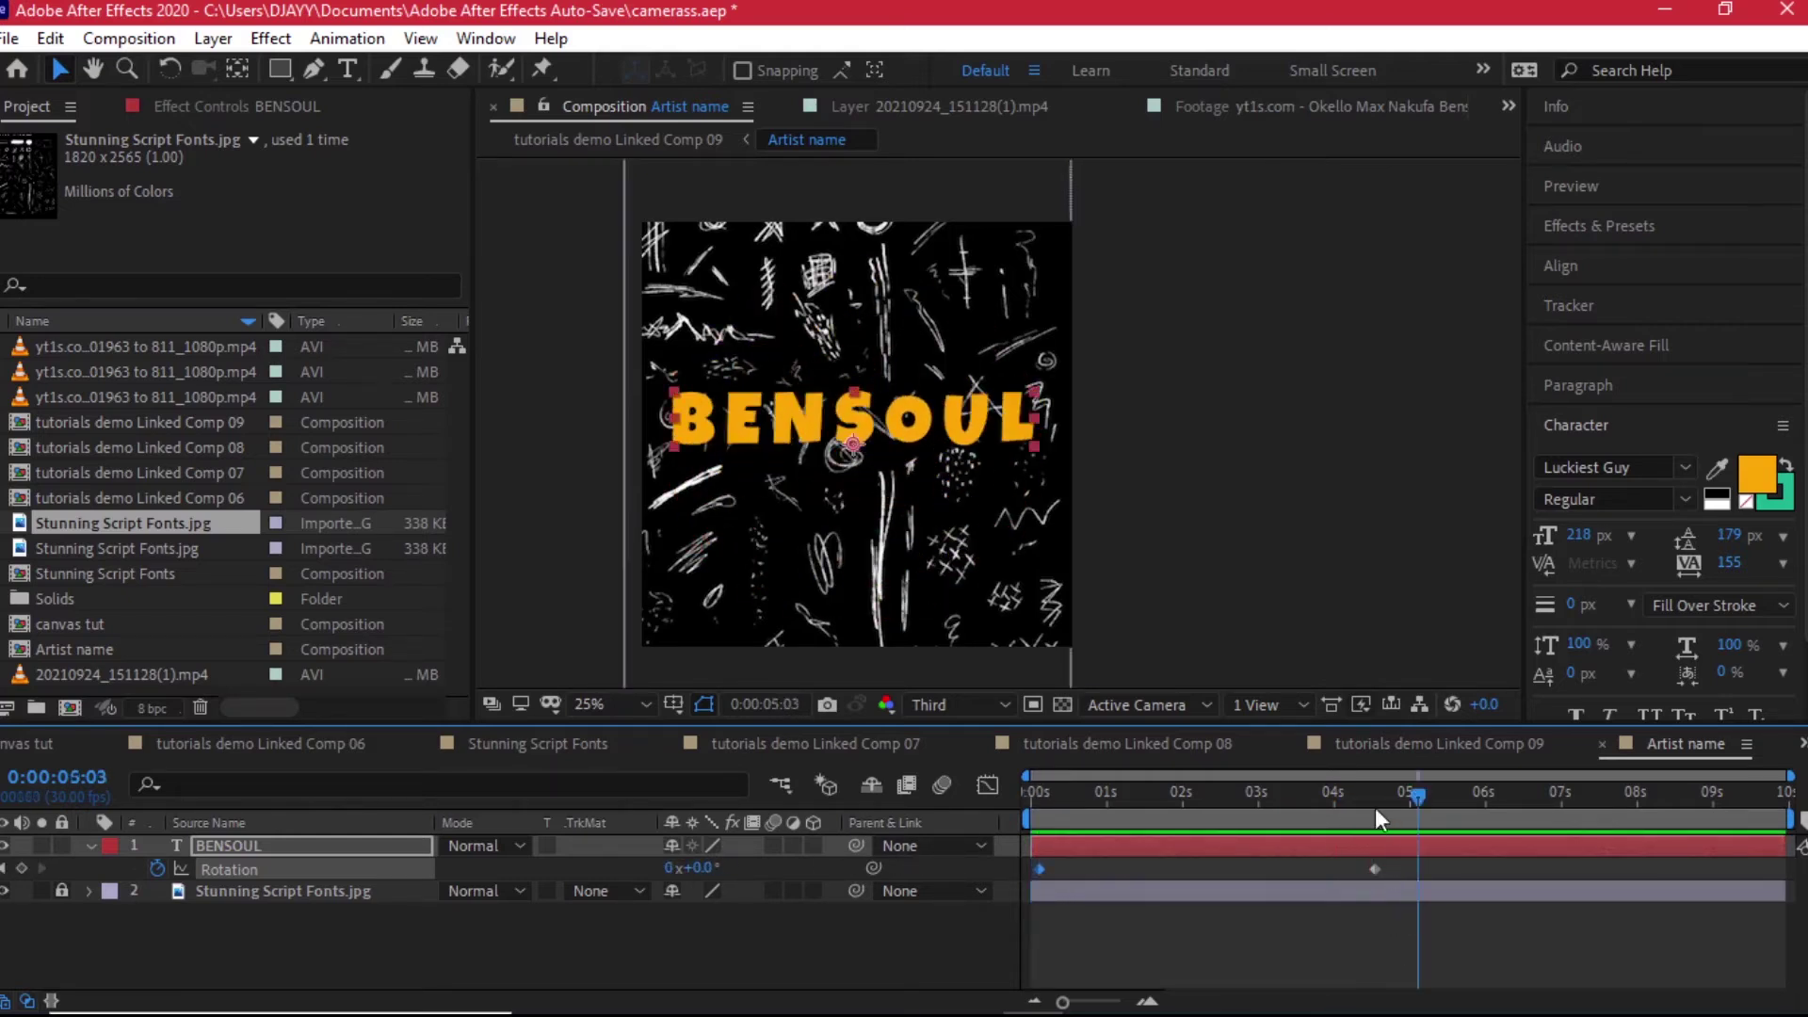
{"action": "mouse_move", "coordinate": [1375, 806]}
{"action": "left_mouse_down"}
{"action": "mouse_move", "coordinate": [1245, 823]}
{"action": "mouse_move", "coordinate": [1371, 816]}
{"action": "left_mouse_up"}
{"action": "left_click", "coordinate": [409, 850]}
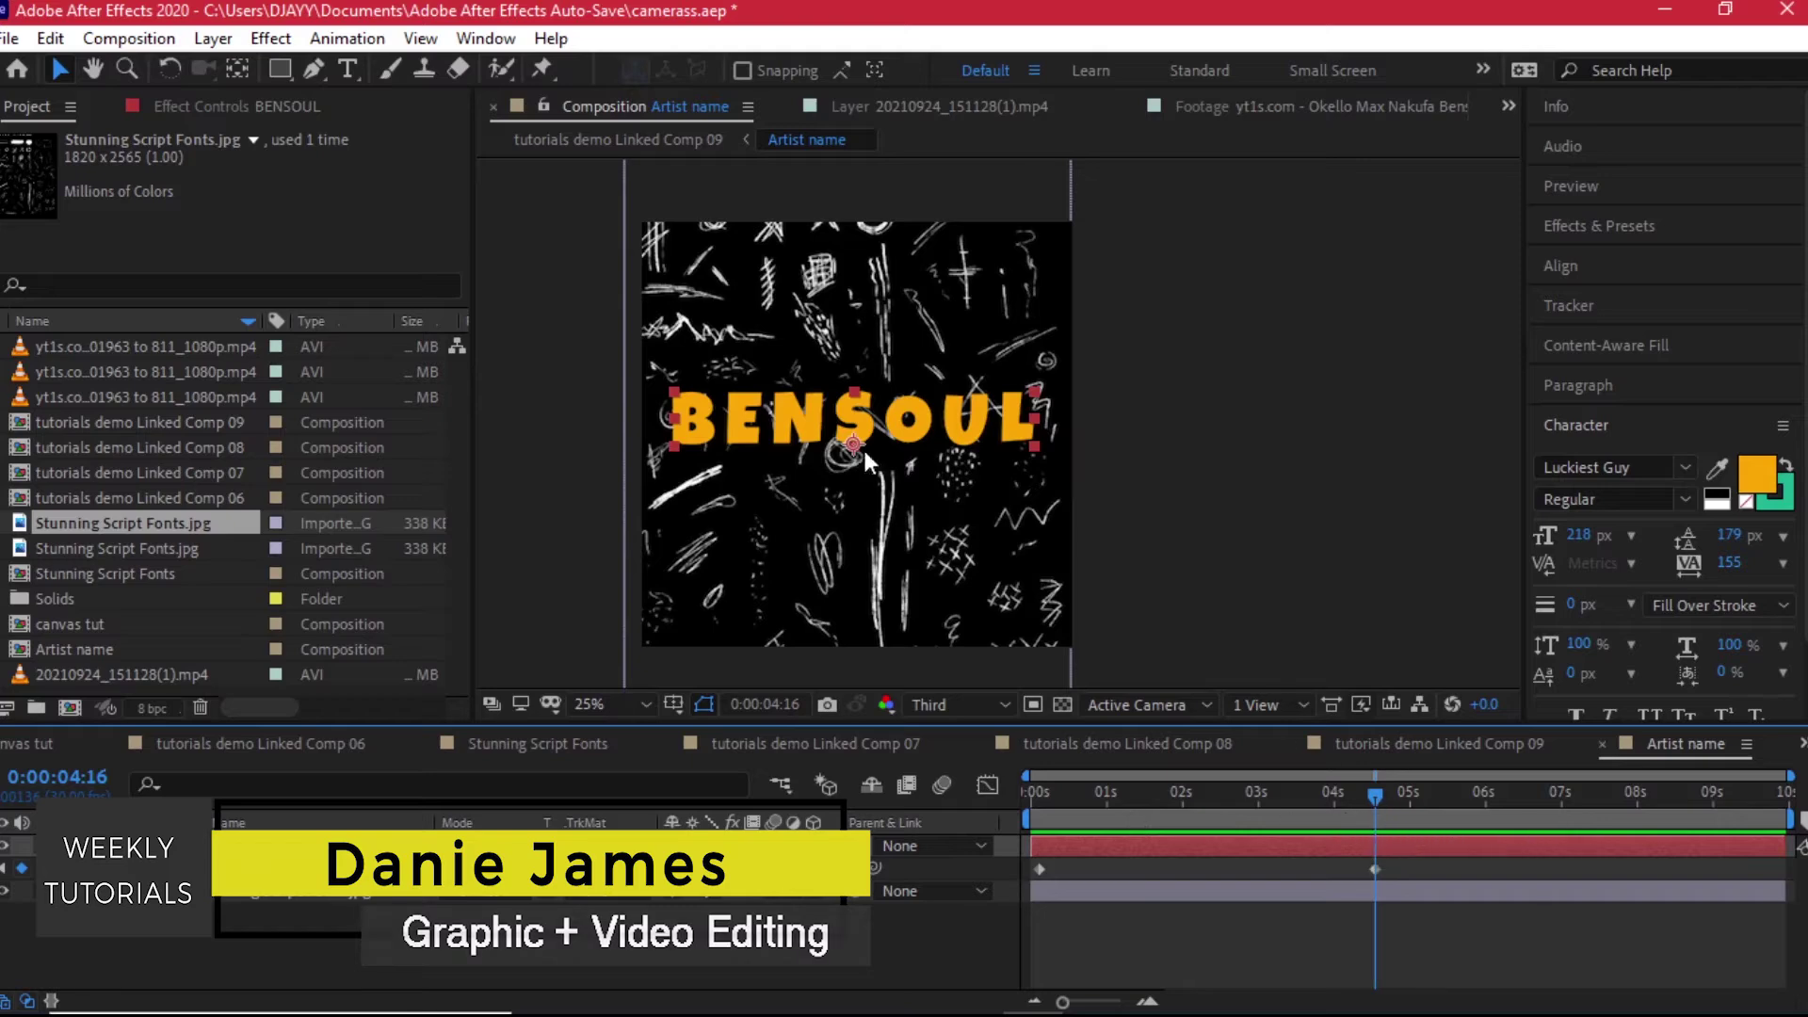
{"action": "scroll", "coordinate": [849, 443], "scroll_direction": "up", "scroll_amount": 4}
{"action": "scroll", "coordinate": [857, 446], "scroll_direction": "up", "scroll_amount": 2}
{"action": "scroll", "coordinate": [885, 461], "scroll_direction": "down", "scroll_amount": 6}
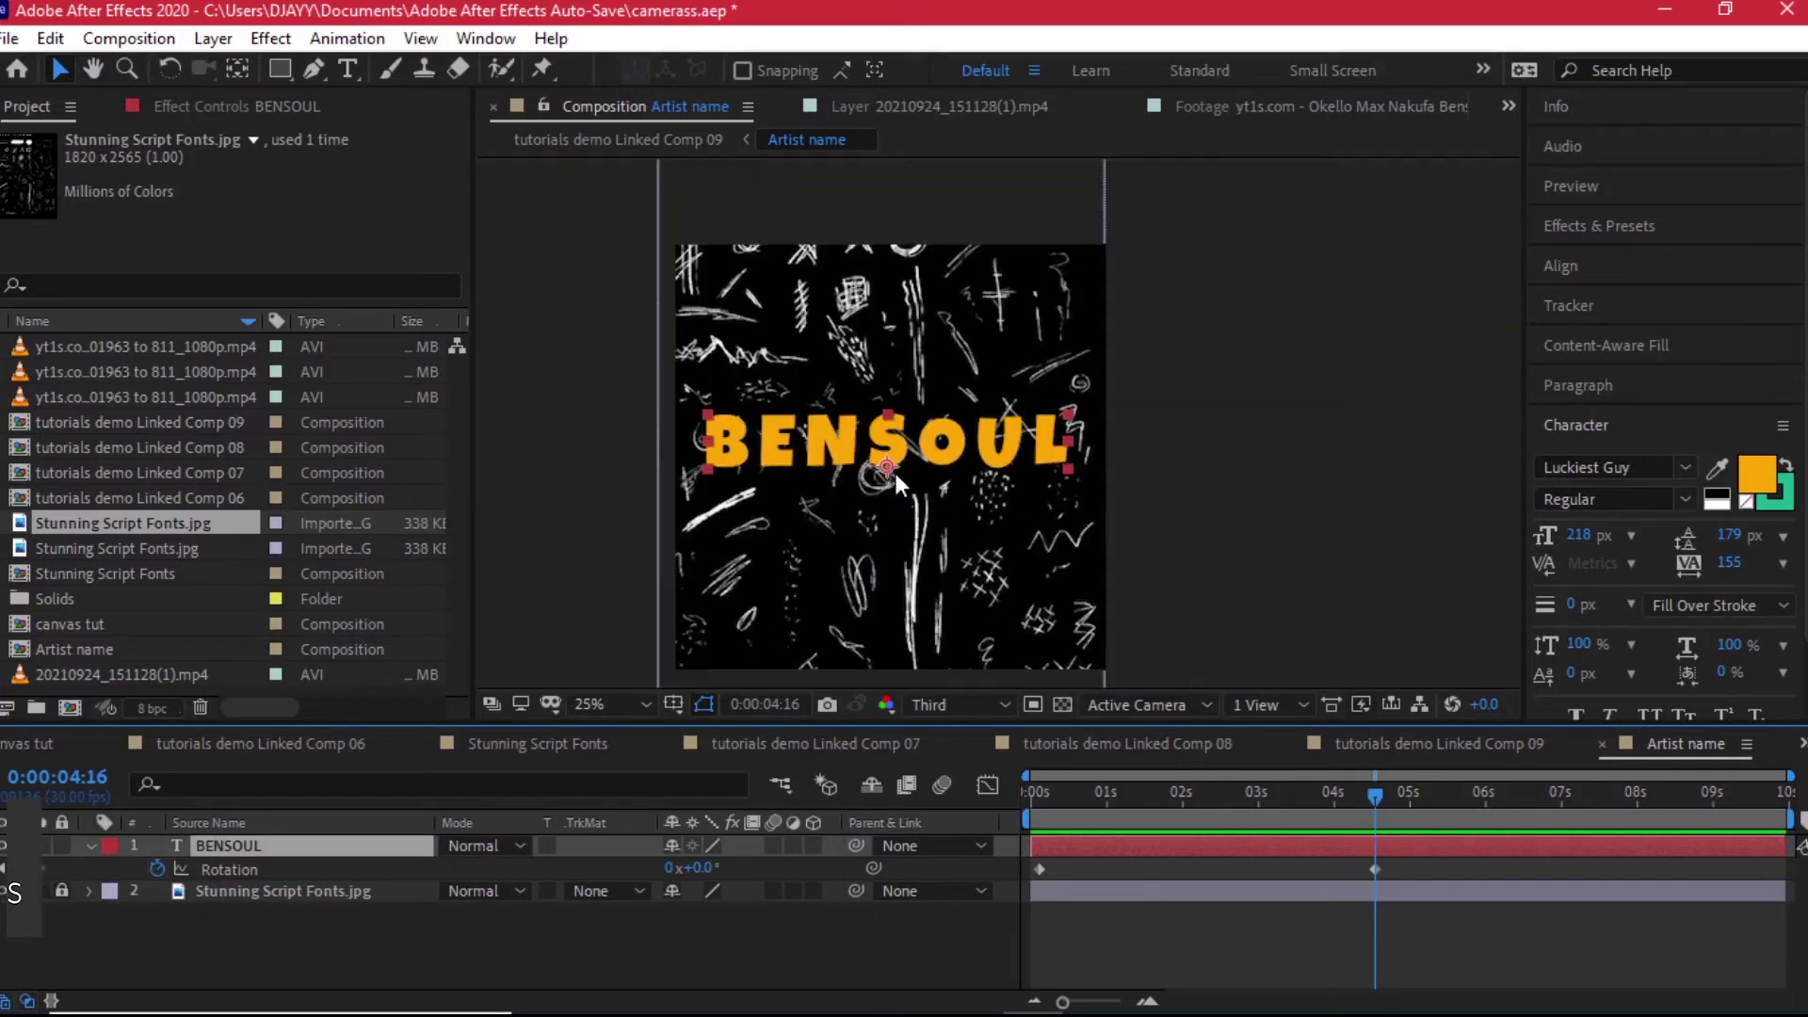
{"action": "left_click", "coordinate": [1342, 796]}
{"action": "left_click_drag", "start_coordinate": [1342, 796], "coordinate": [1384, 796]}
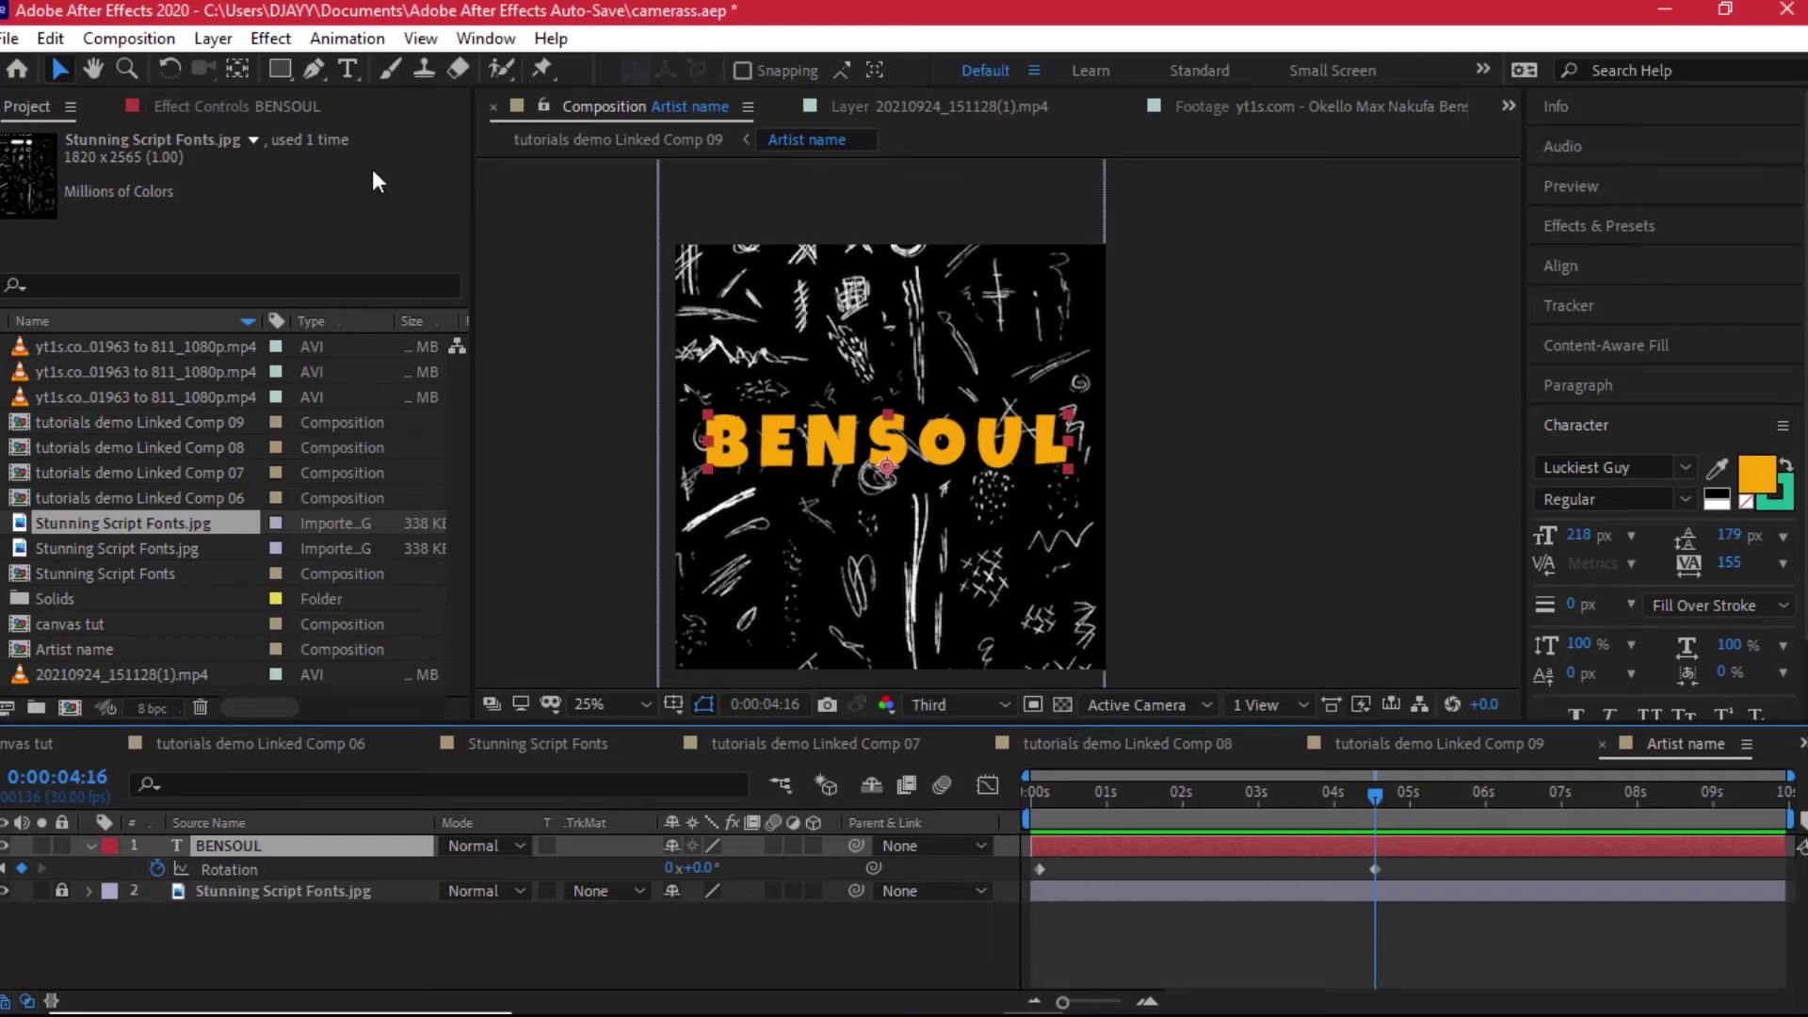
{"action": "left_click", "coordinate": [213, 38]}
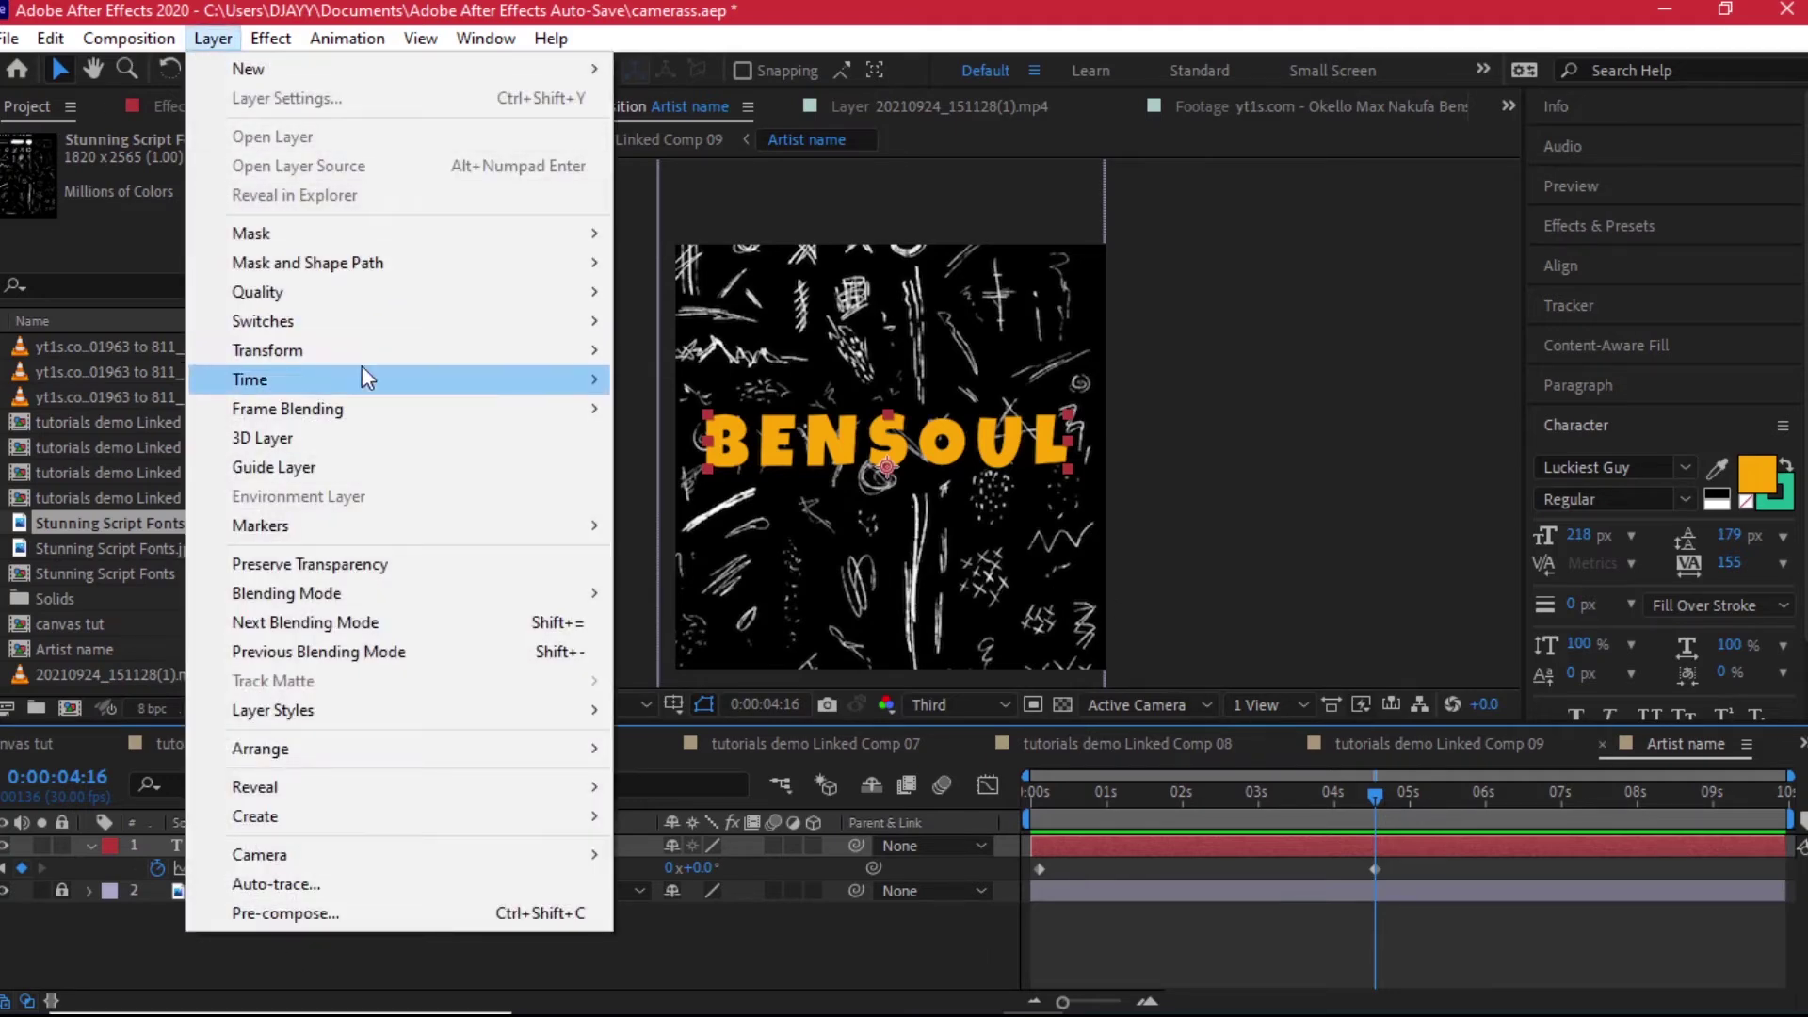
{"action": "mouse_move", "coordinate": [362, 352]}
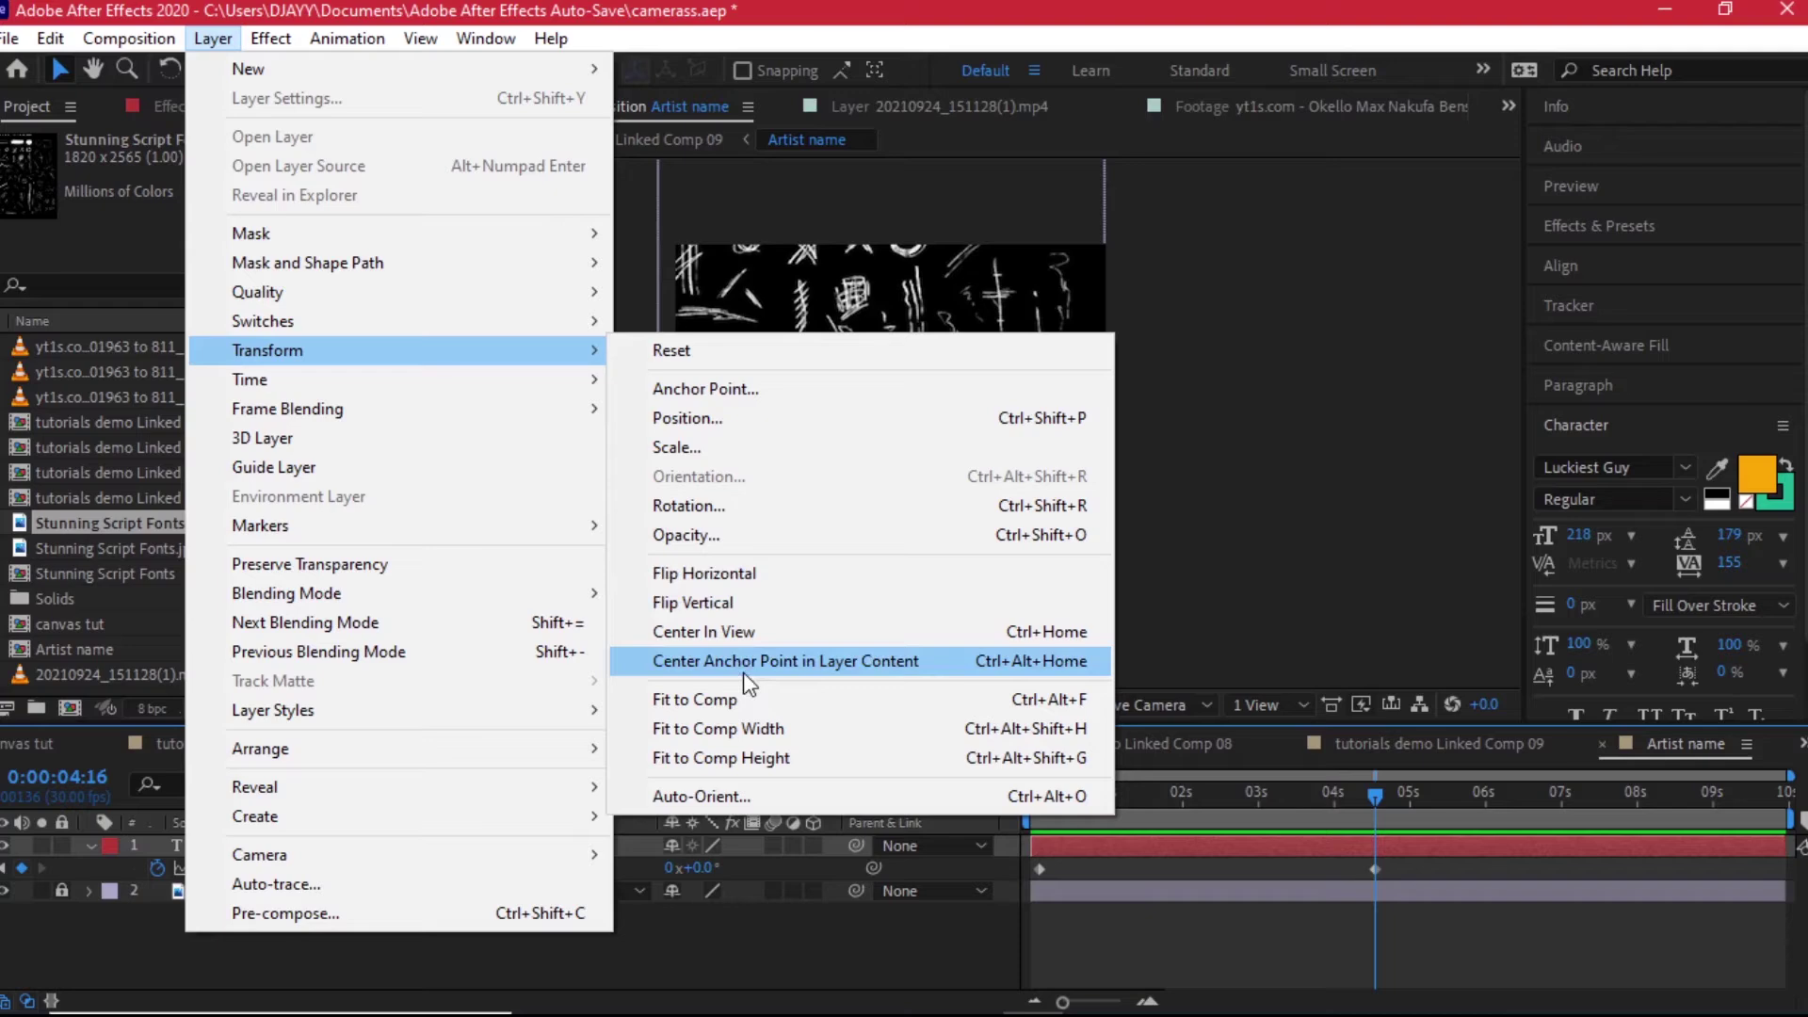
{"action": "left_click", "coordinate": [748, 661]}
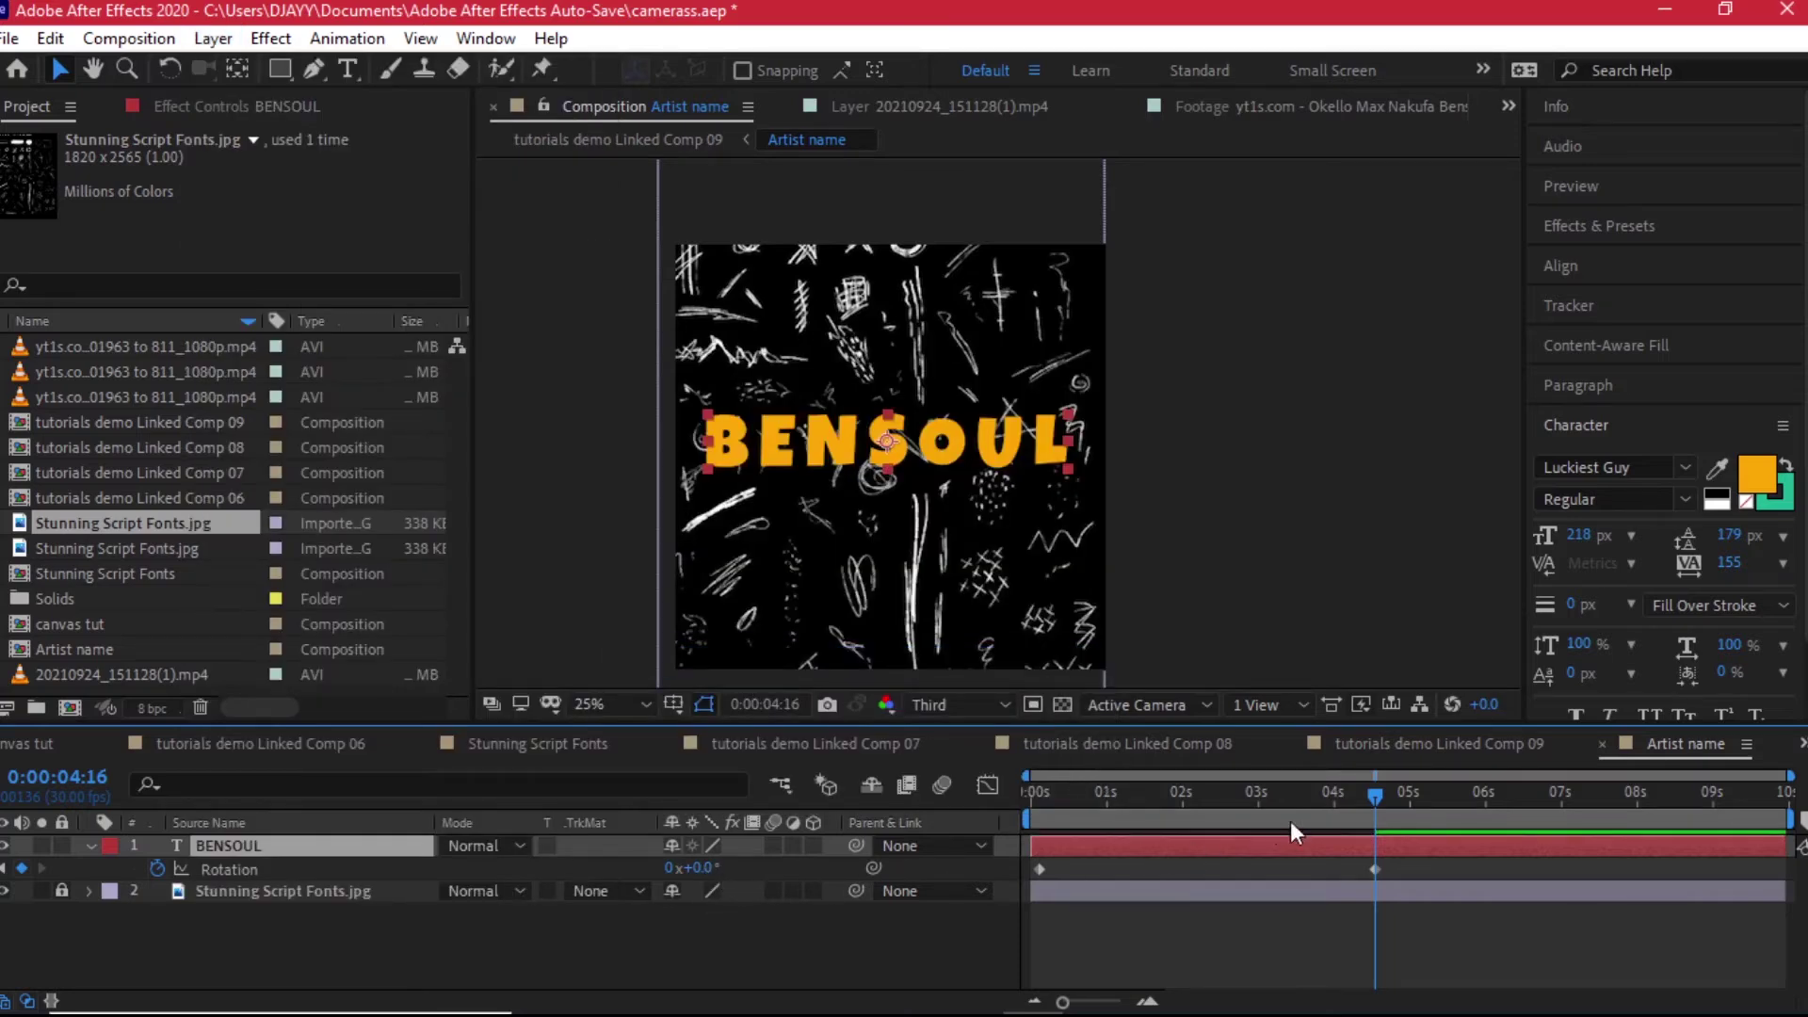
{"action": "left_click_drag", "start_coordinate": [1381, 806], "coordinate": [1070, 809]}
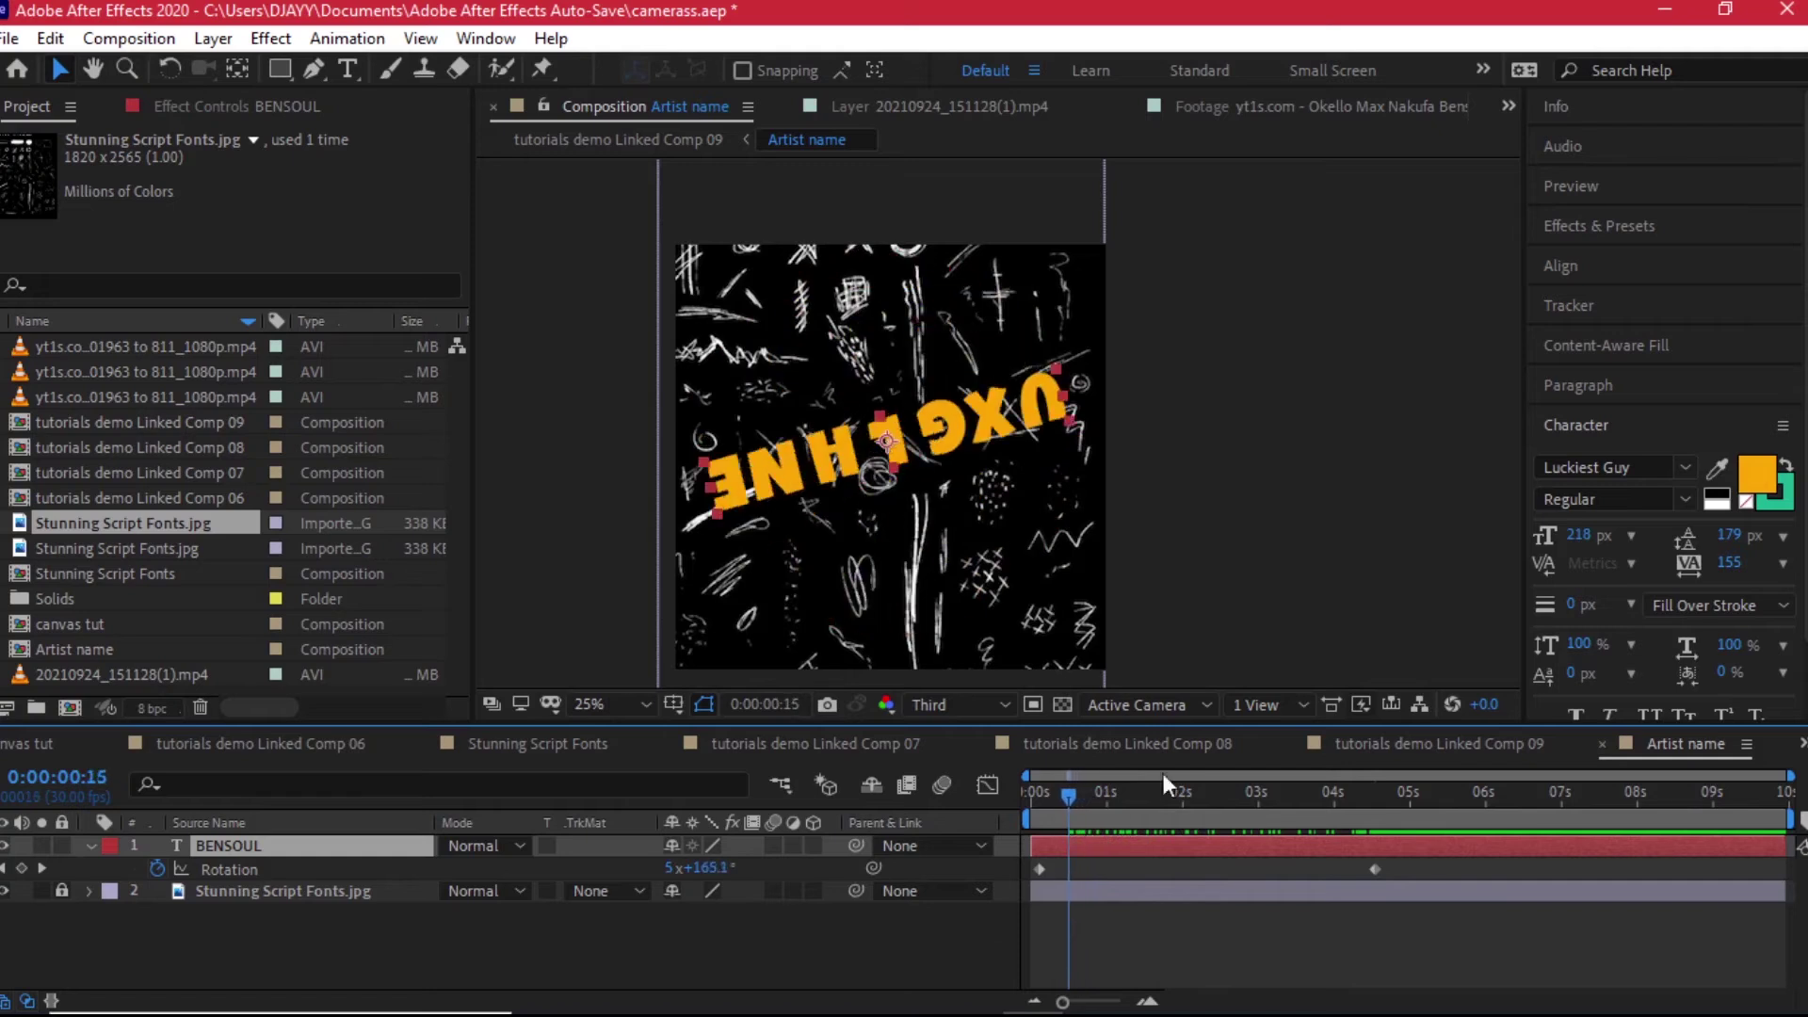
Step: Open tutorials demo Linked Comp 09 and set the Artist name layer's scale to 50%
{"action": "left_click", "coordinate": [1496, 741]}
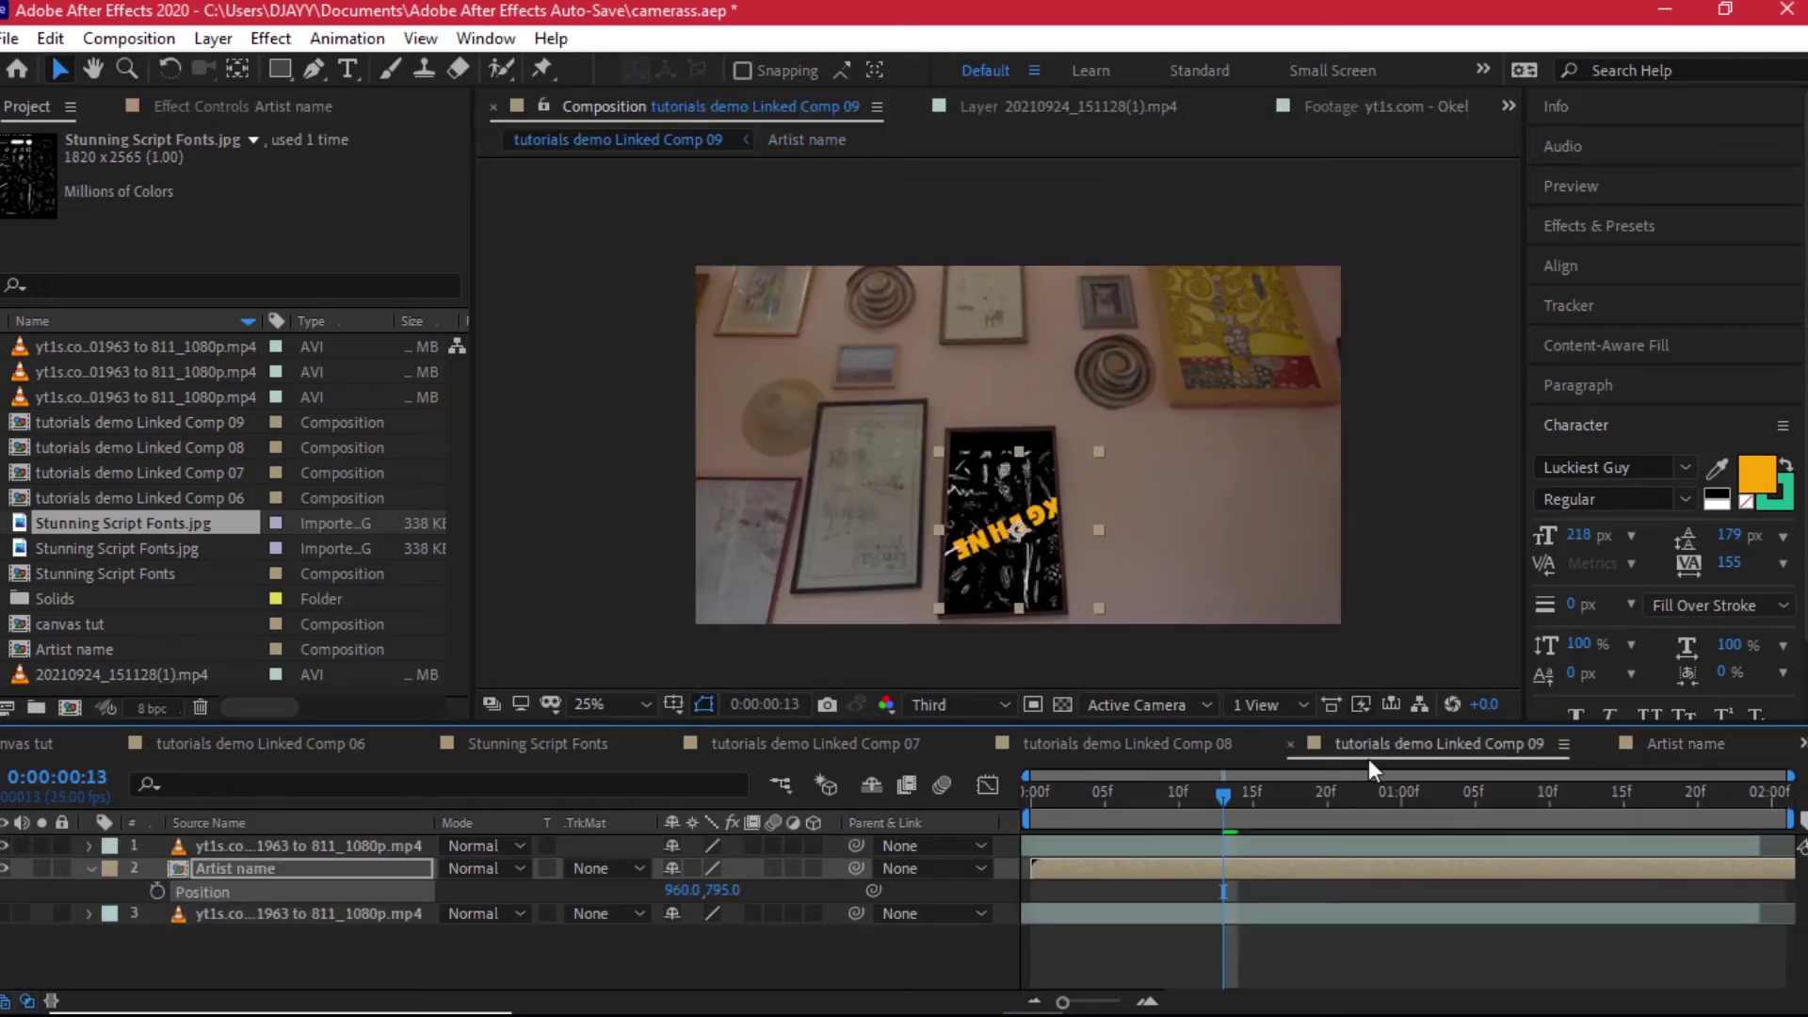
{"action": "left_click_drag", "start_coordinate": [1280, 799], "coordinate": [1045, 806]}
{"action": "left_click", "coordinate": [358, 864]}
{"action": "key", "text": "s"}
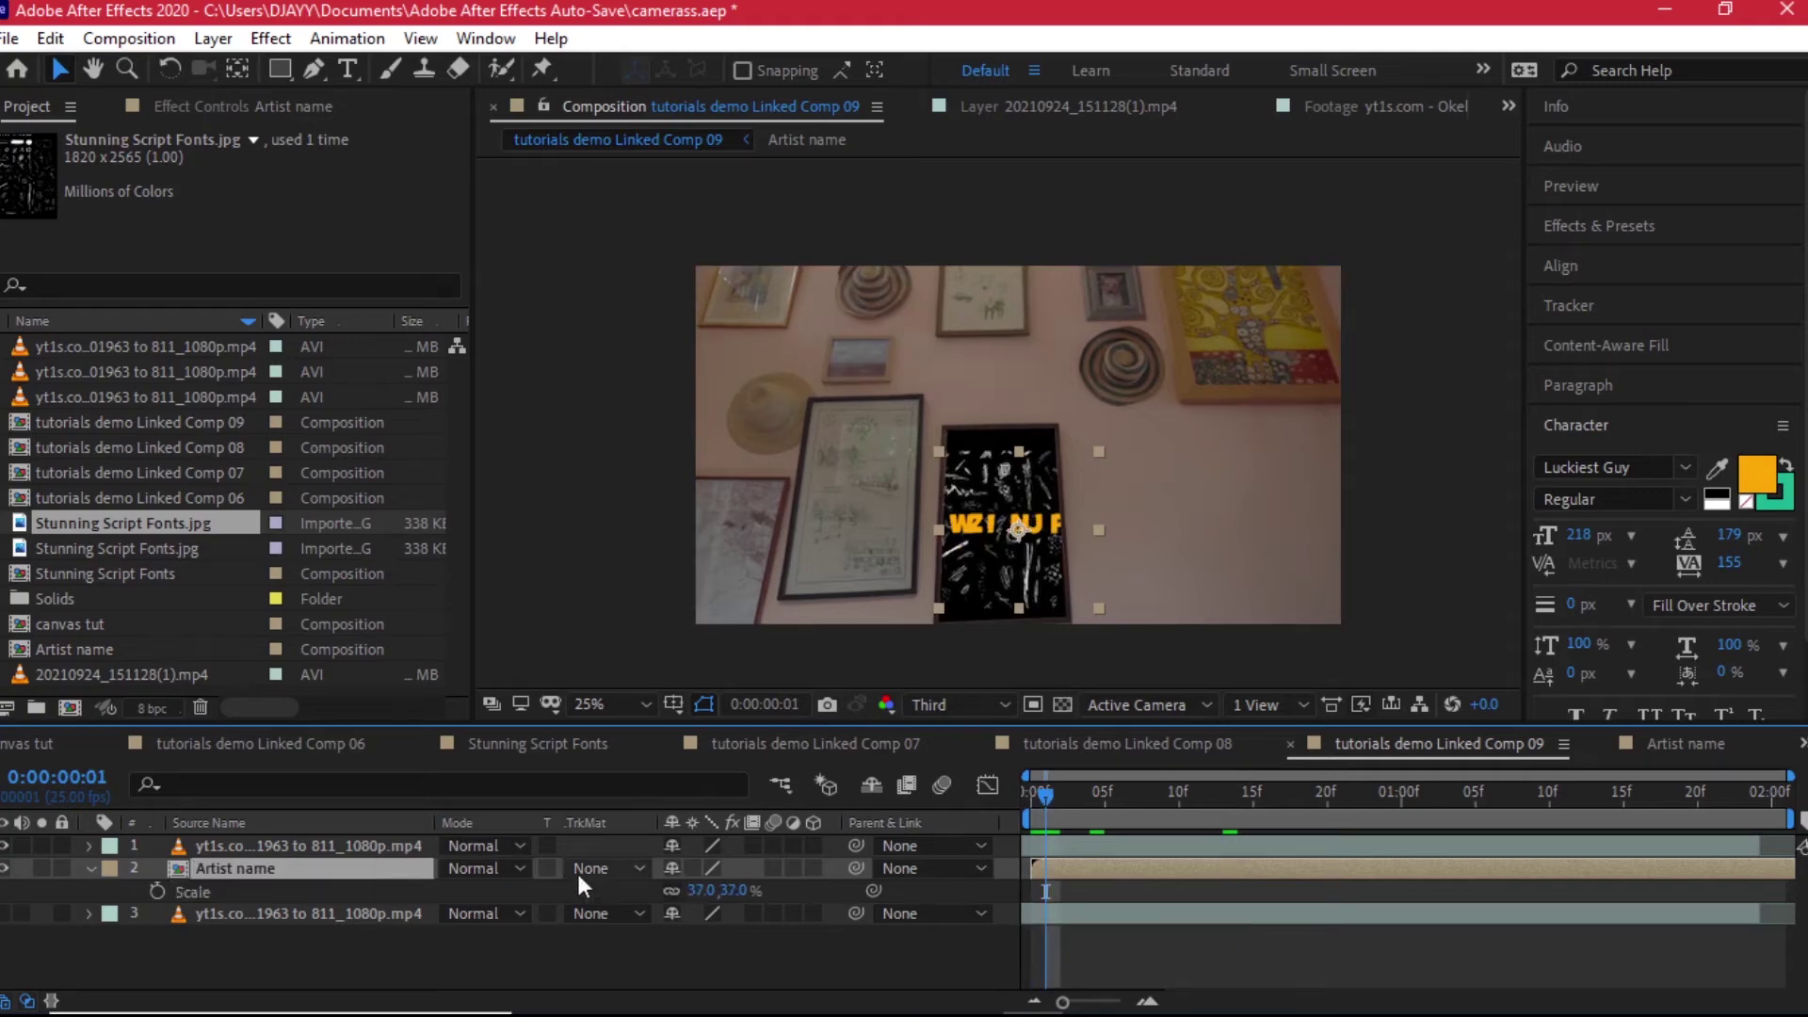
{"action": "left_click_drag", "start_coordinate": [686, 884], "coordinate": [721, 882]}
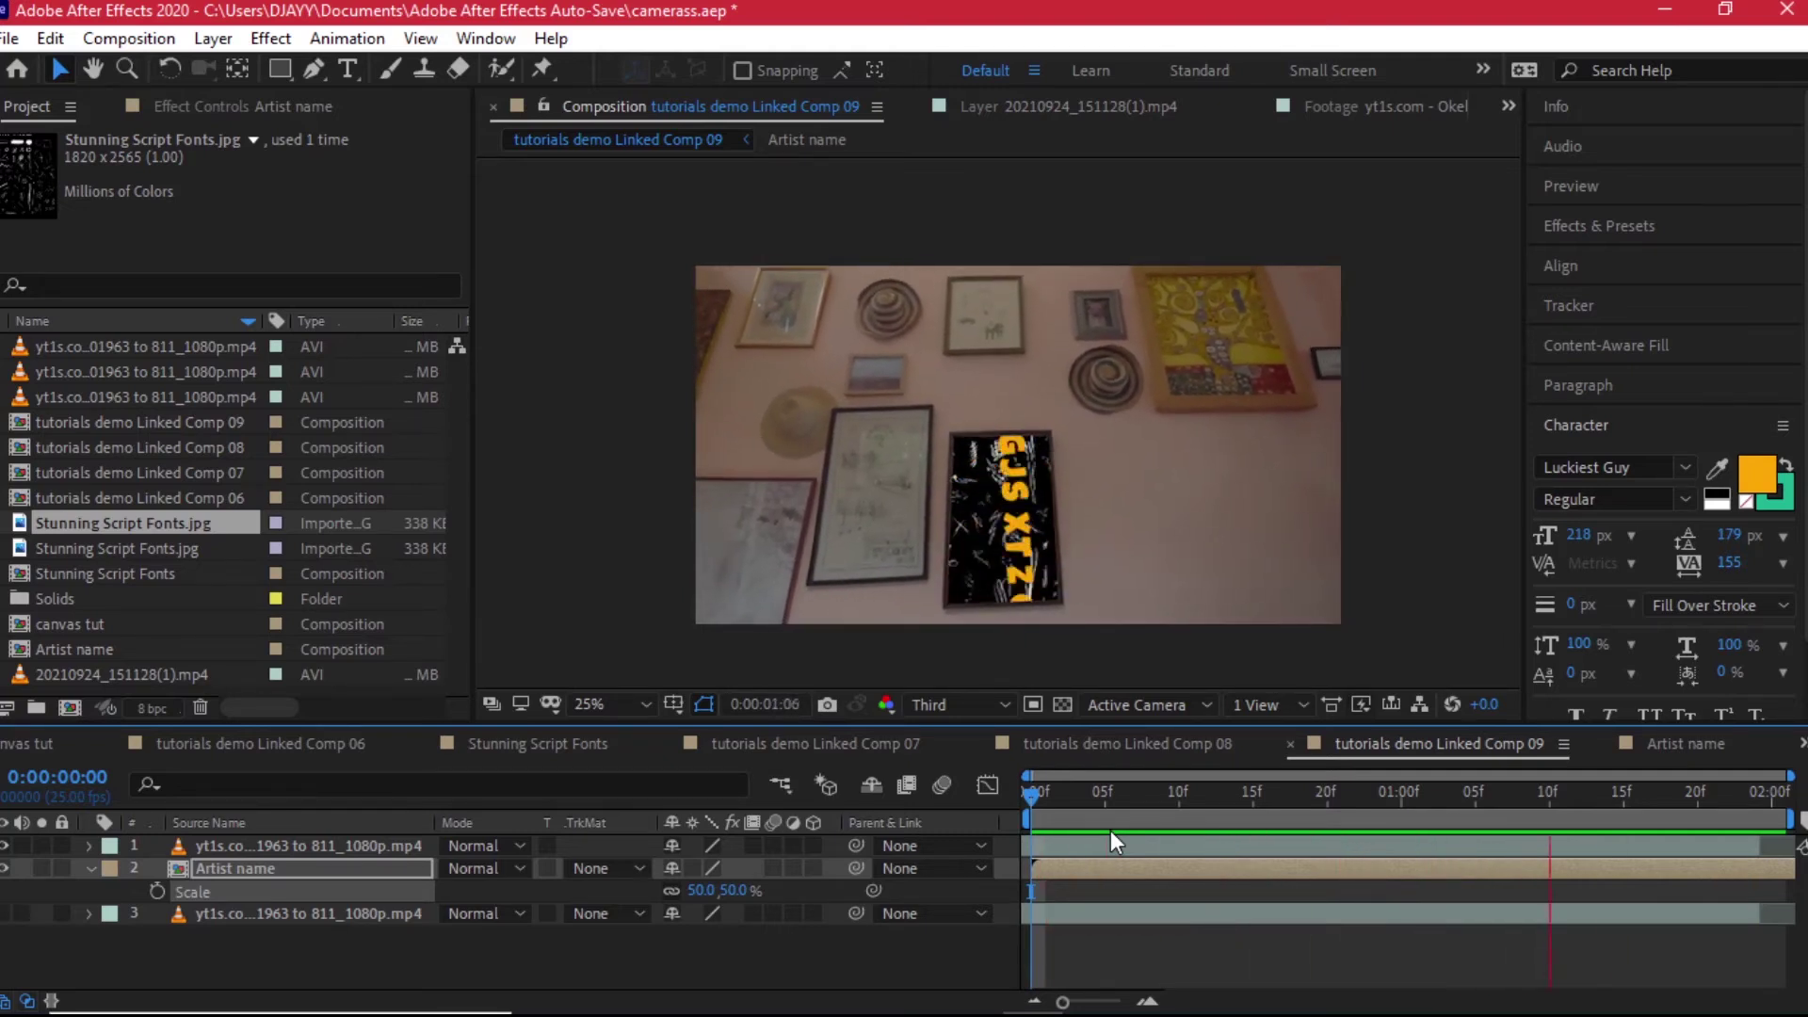
Step: In the Artist name composition, move the last Rotation keyframe of the BENSOUL layer to 0:00:00:29
{"action": "left_click", "coordinate": [1732, 742]}
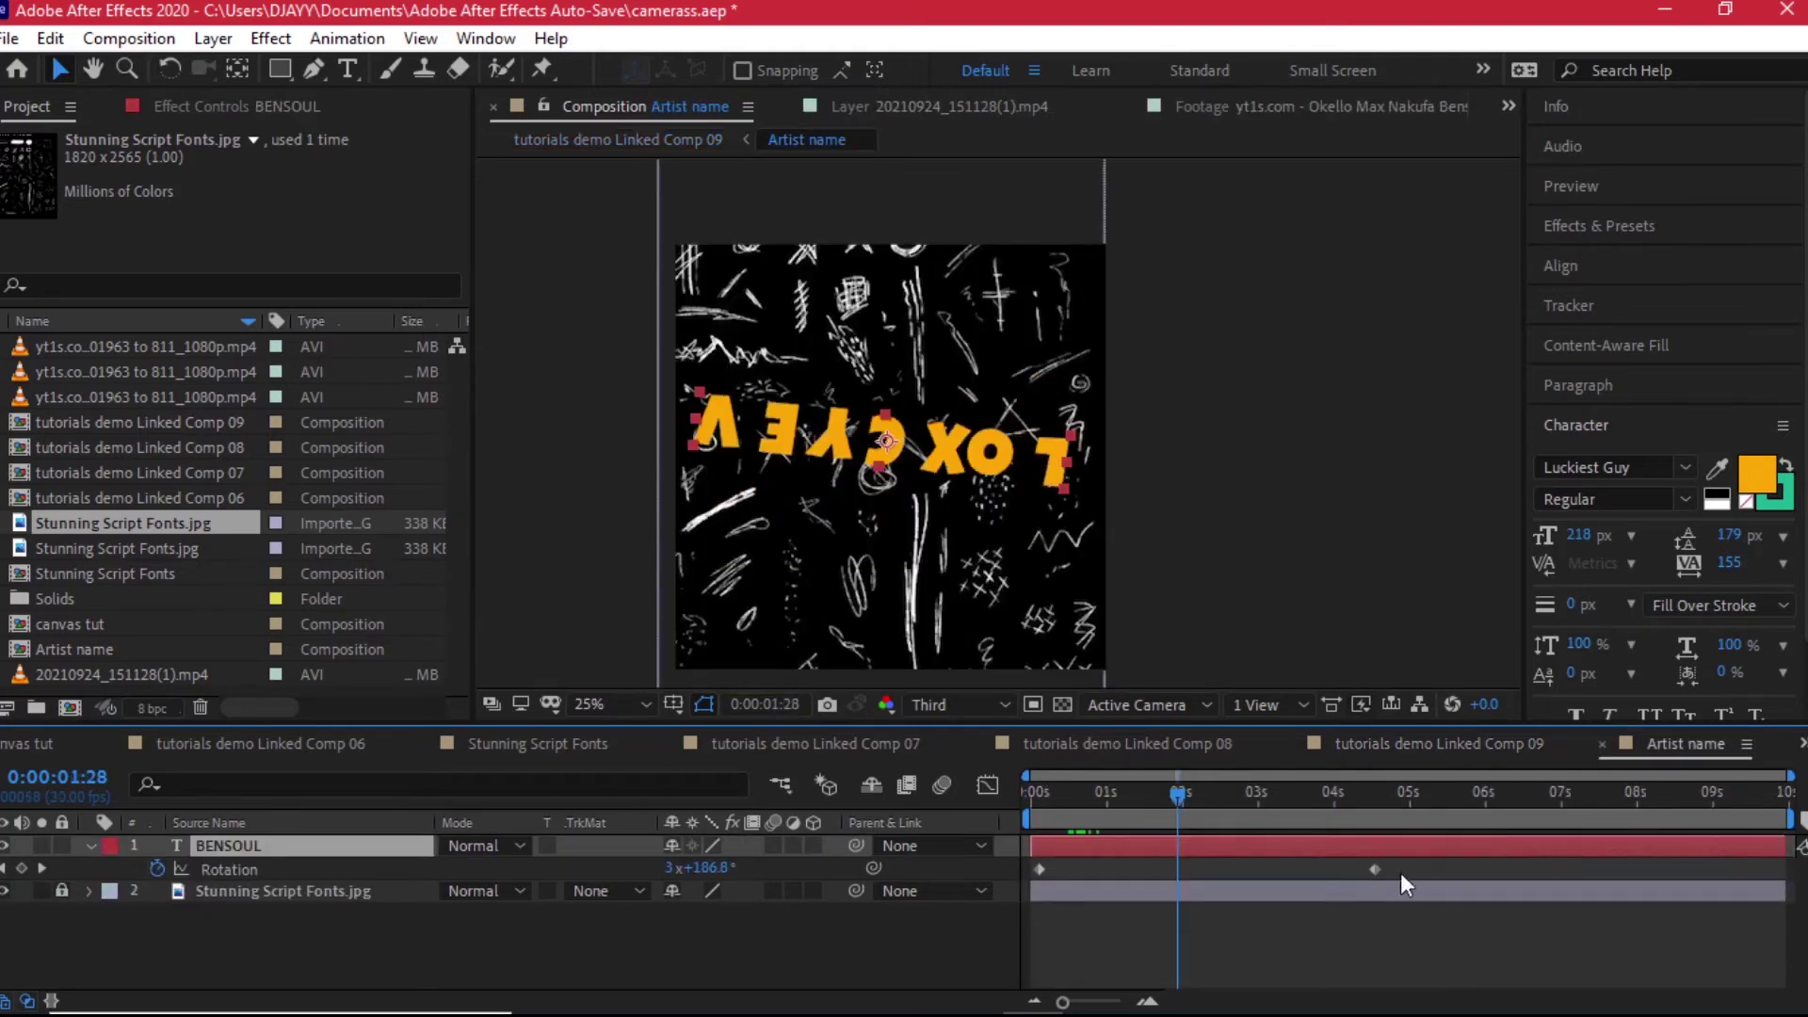
{"action": "left_click", "coordinate": [1364, 864]}
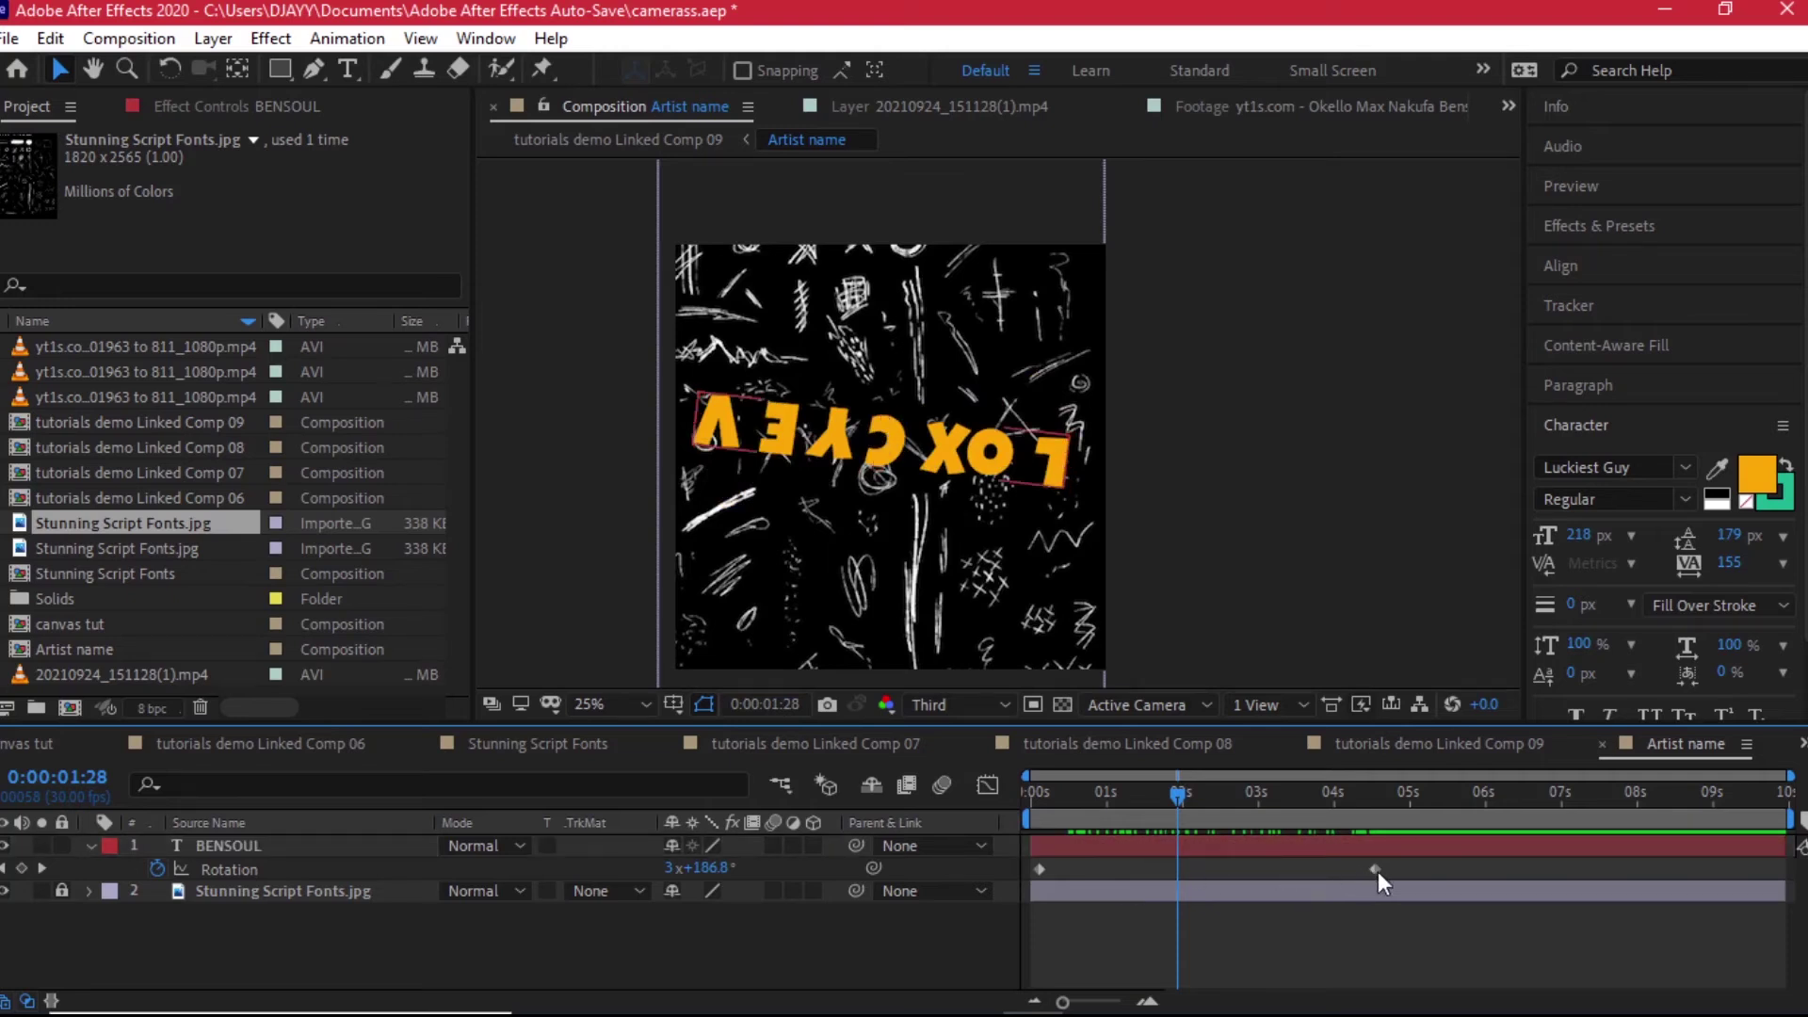
{"action": "left_click_drag", "start_coordinate": [1377, 871], "coordinate": [1105, 871]}
{"action": "left_click", "coordinate": [1107, 817]}
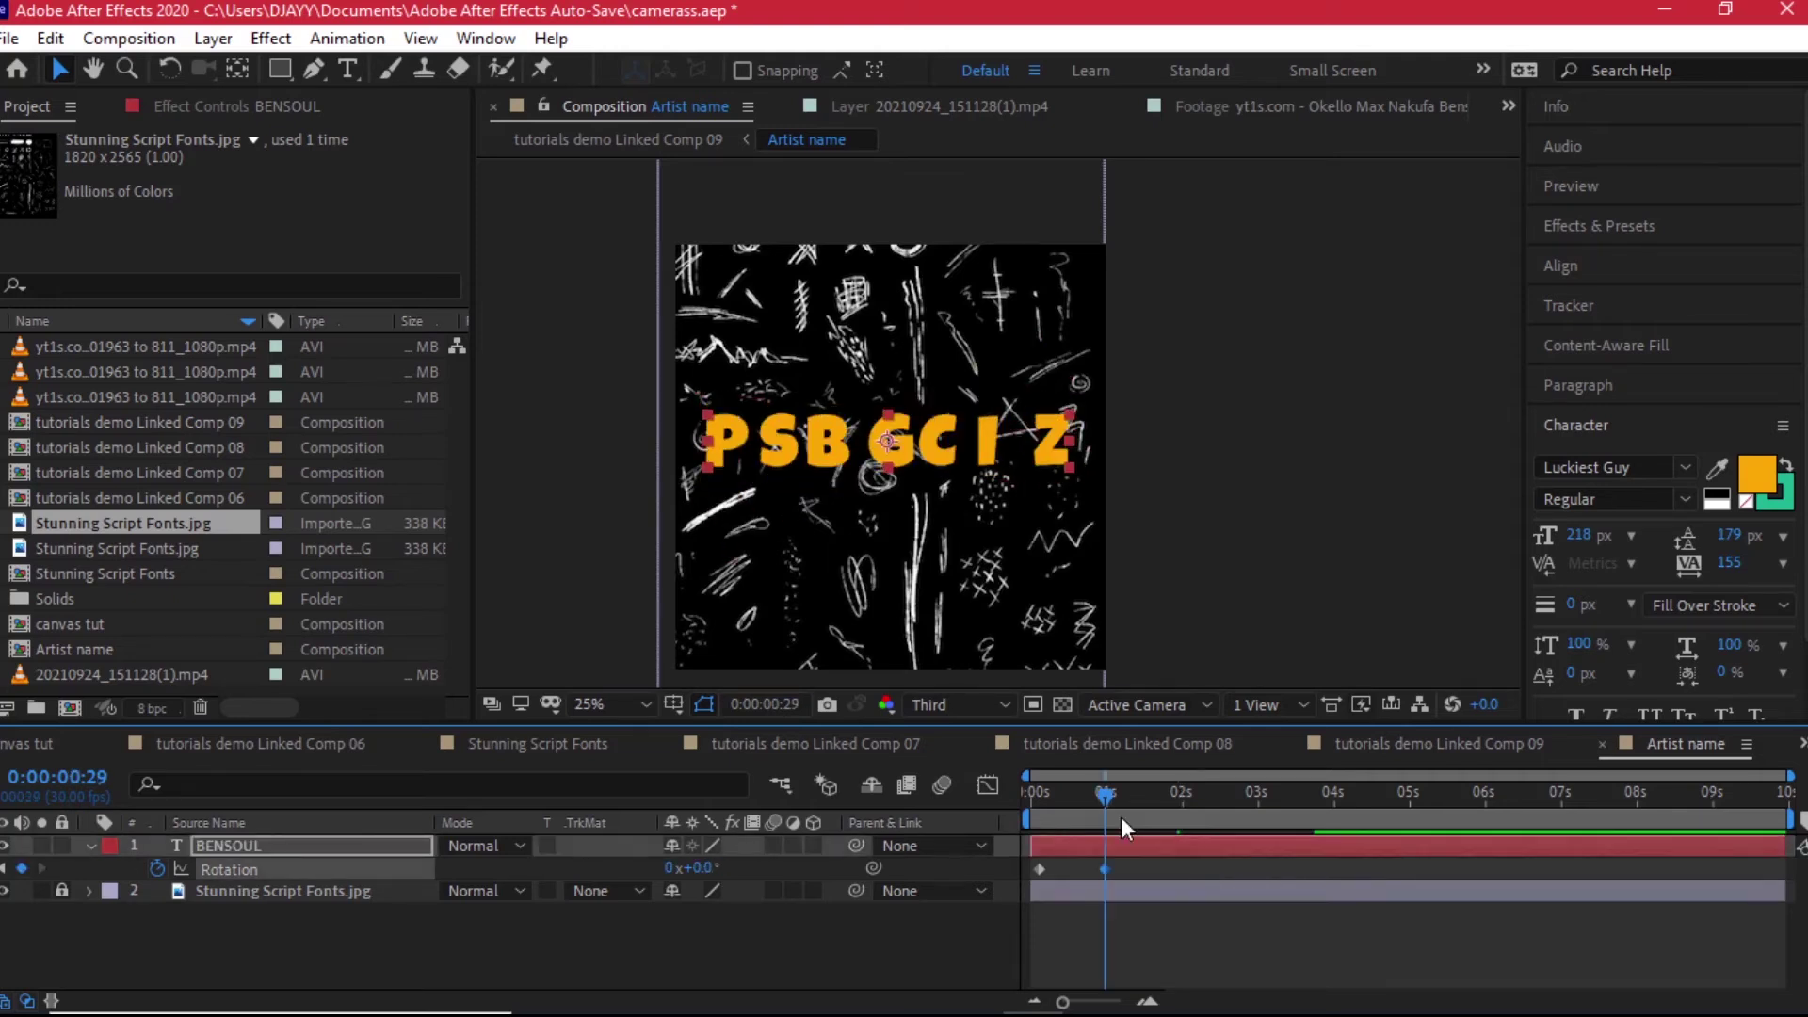
Step: Reveal the BENSOUL layer's keyframed properties and move the last Character Offset keyframe to 0:00:00:29
{"action": "left_click", "coordinate": [356, 845]}
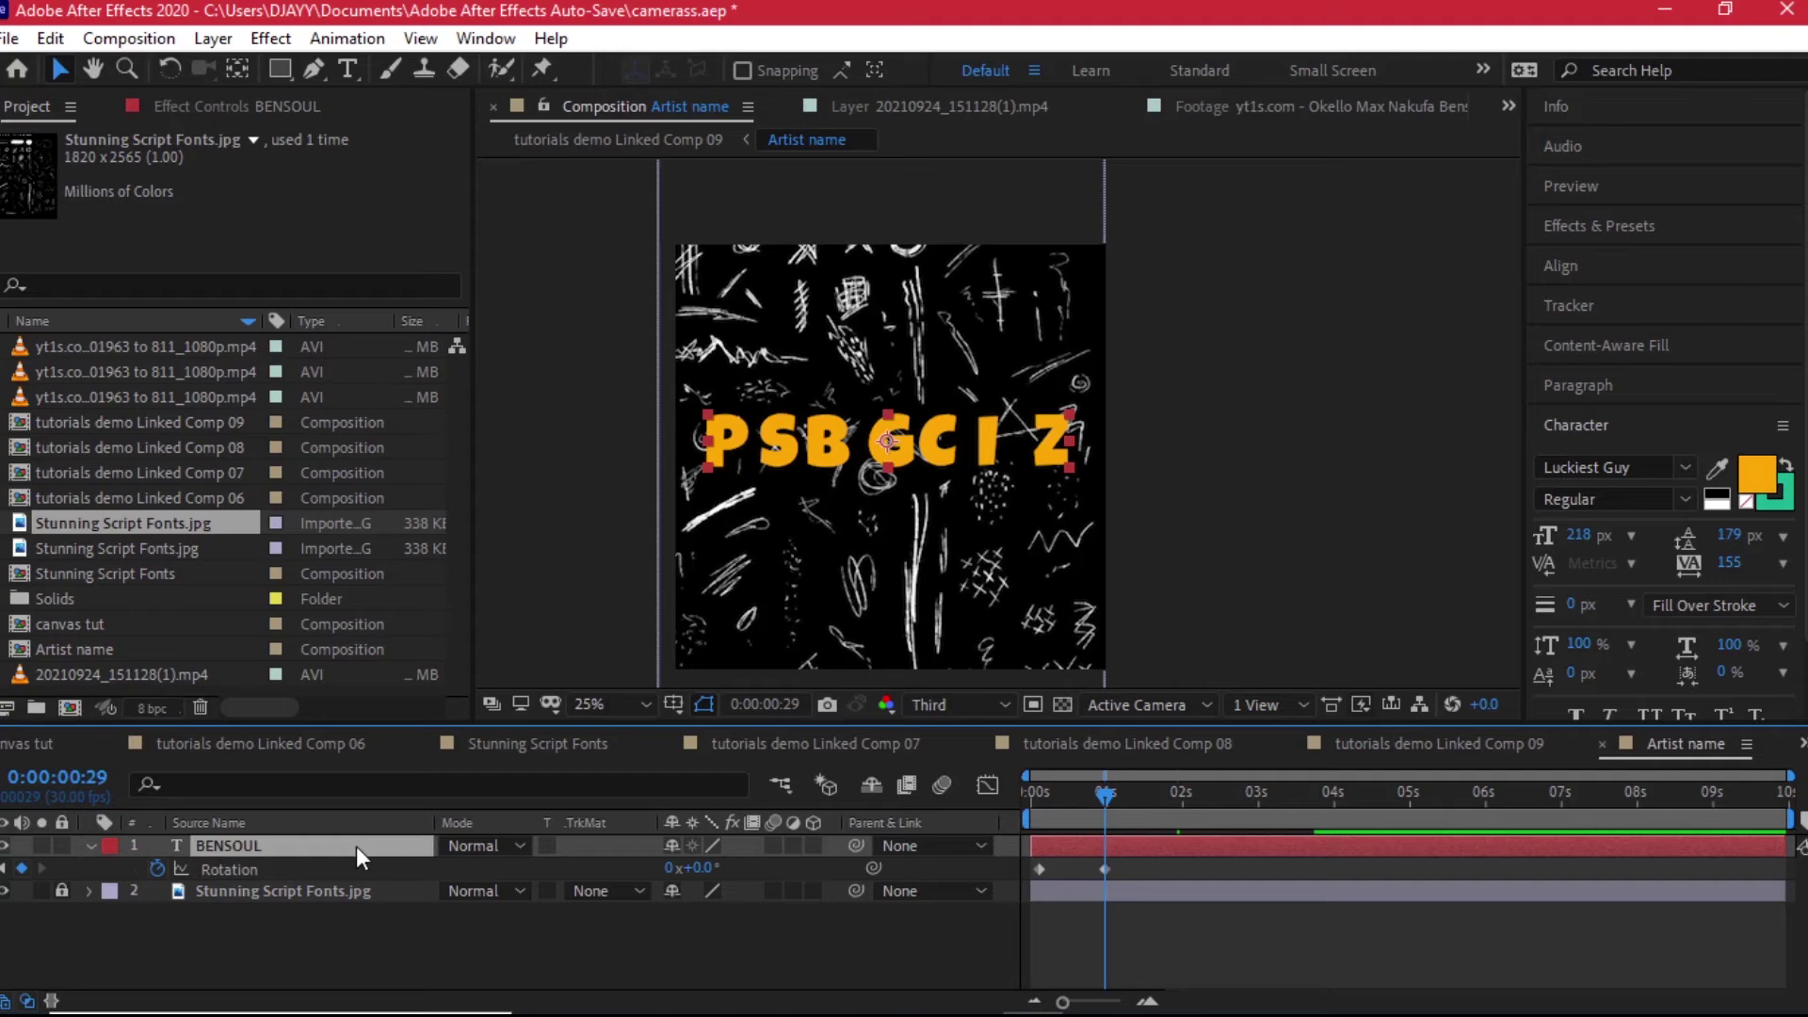
{"action": "key", "text": "u"}
{"action": "key", "text": "u"}
{"action": "key", "text": "u"}
{"action": "key", "text": "u"}
{"action": "key", "text": "u"}
{"action": "key", "text": "u"}
{"action": "key", "text": "u"}
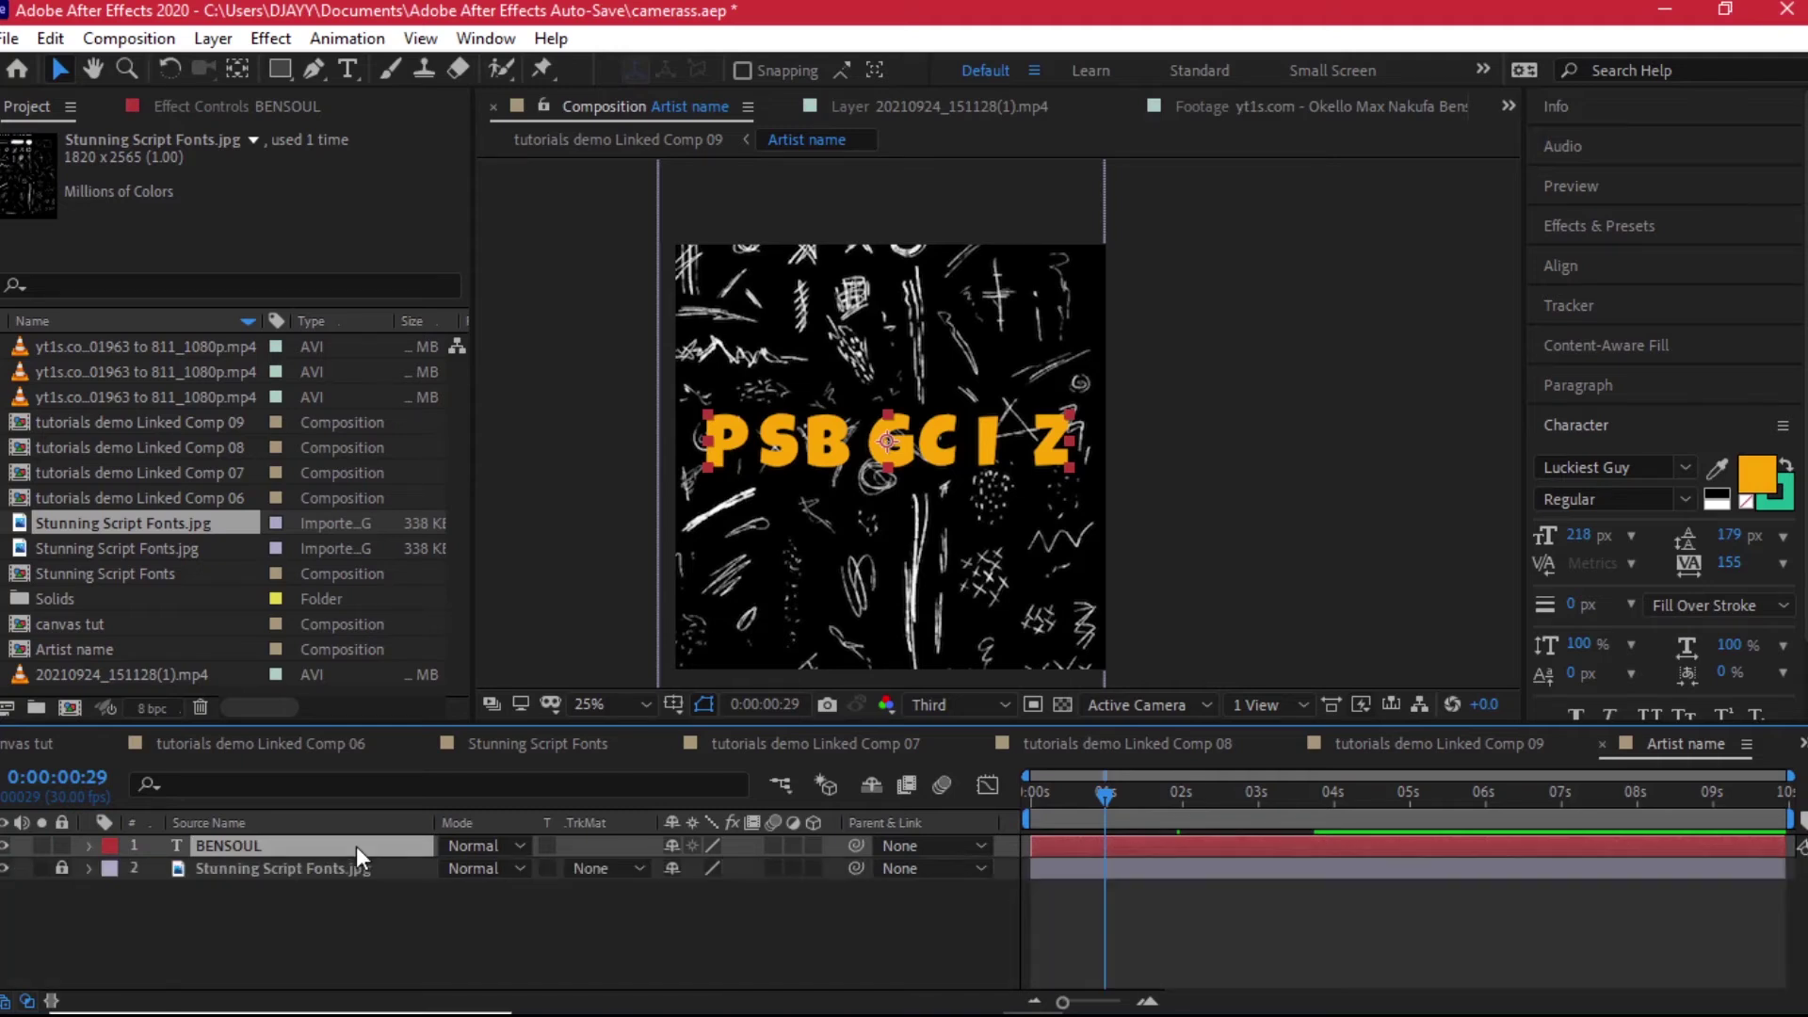
{"action": "key", "text": "u"}
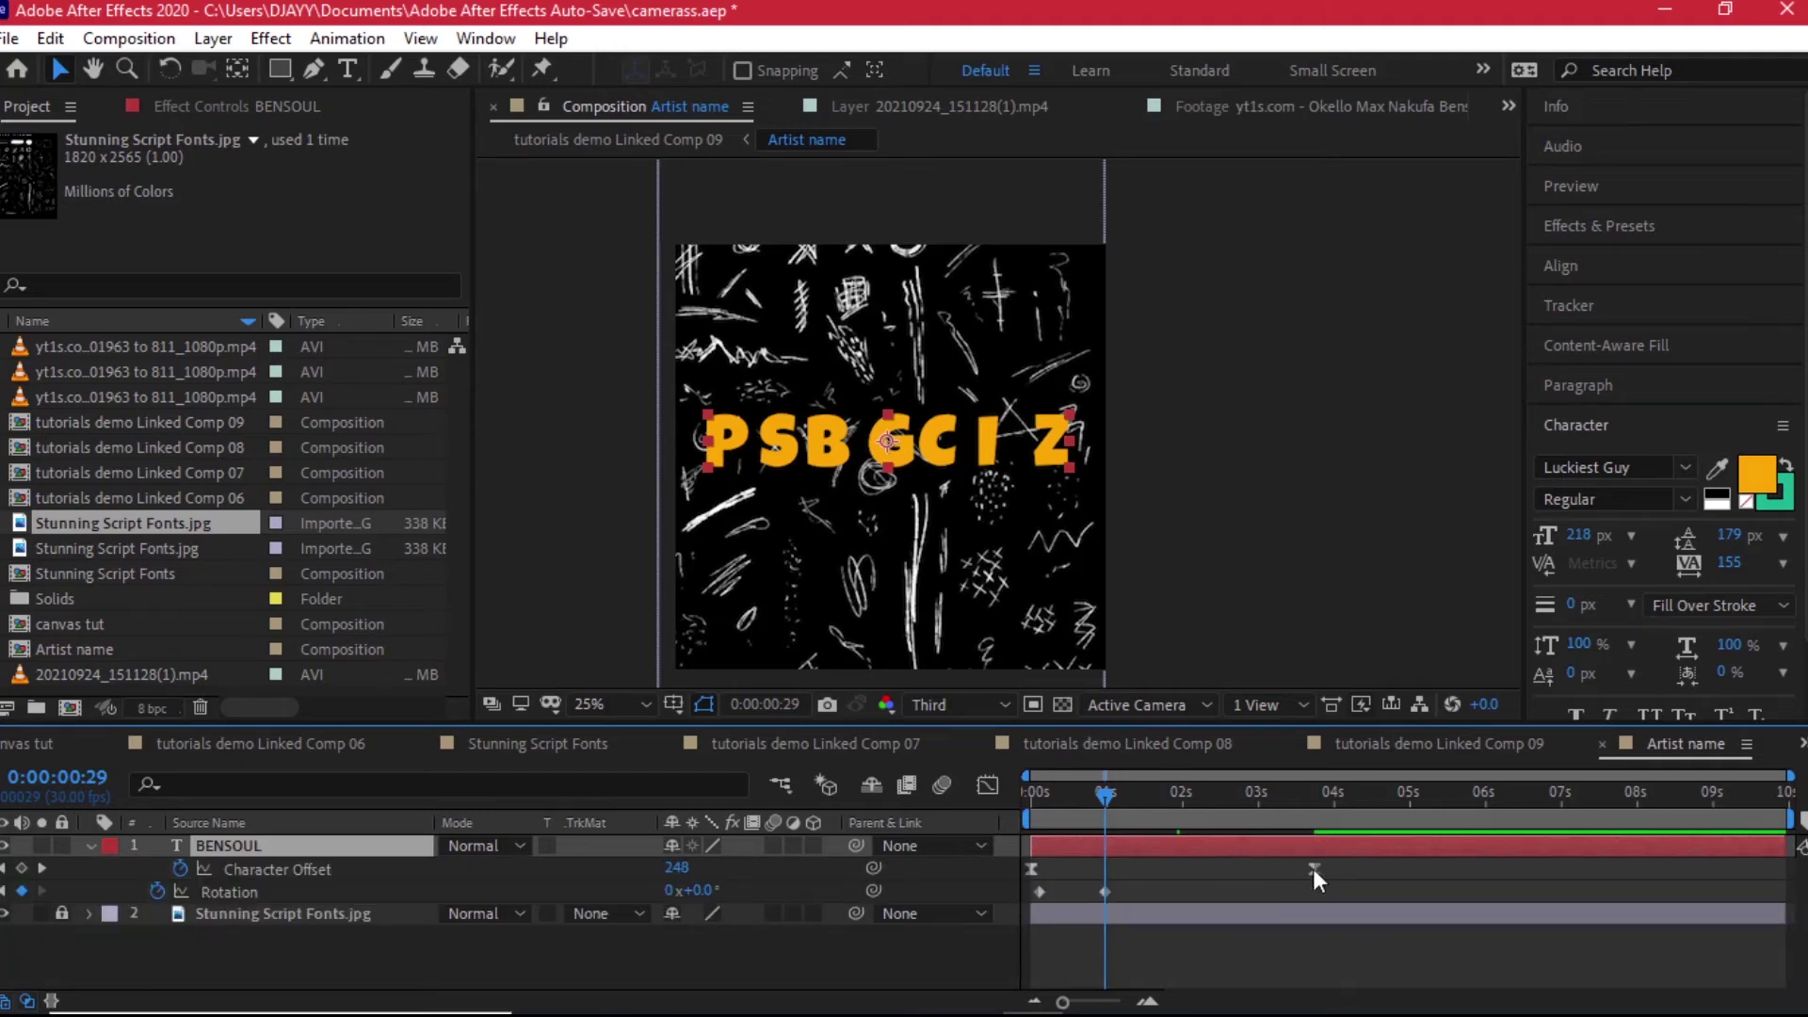
{"action": "left_click_drag", "start_coordinate": [1314, 868], "coordinate": [1107, 867]}
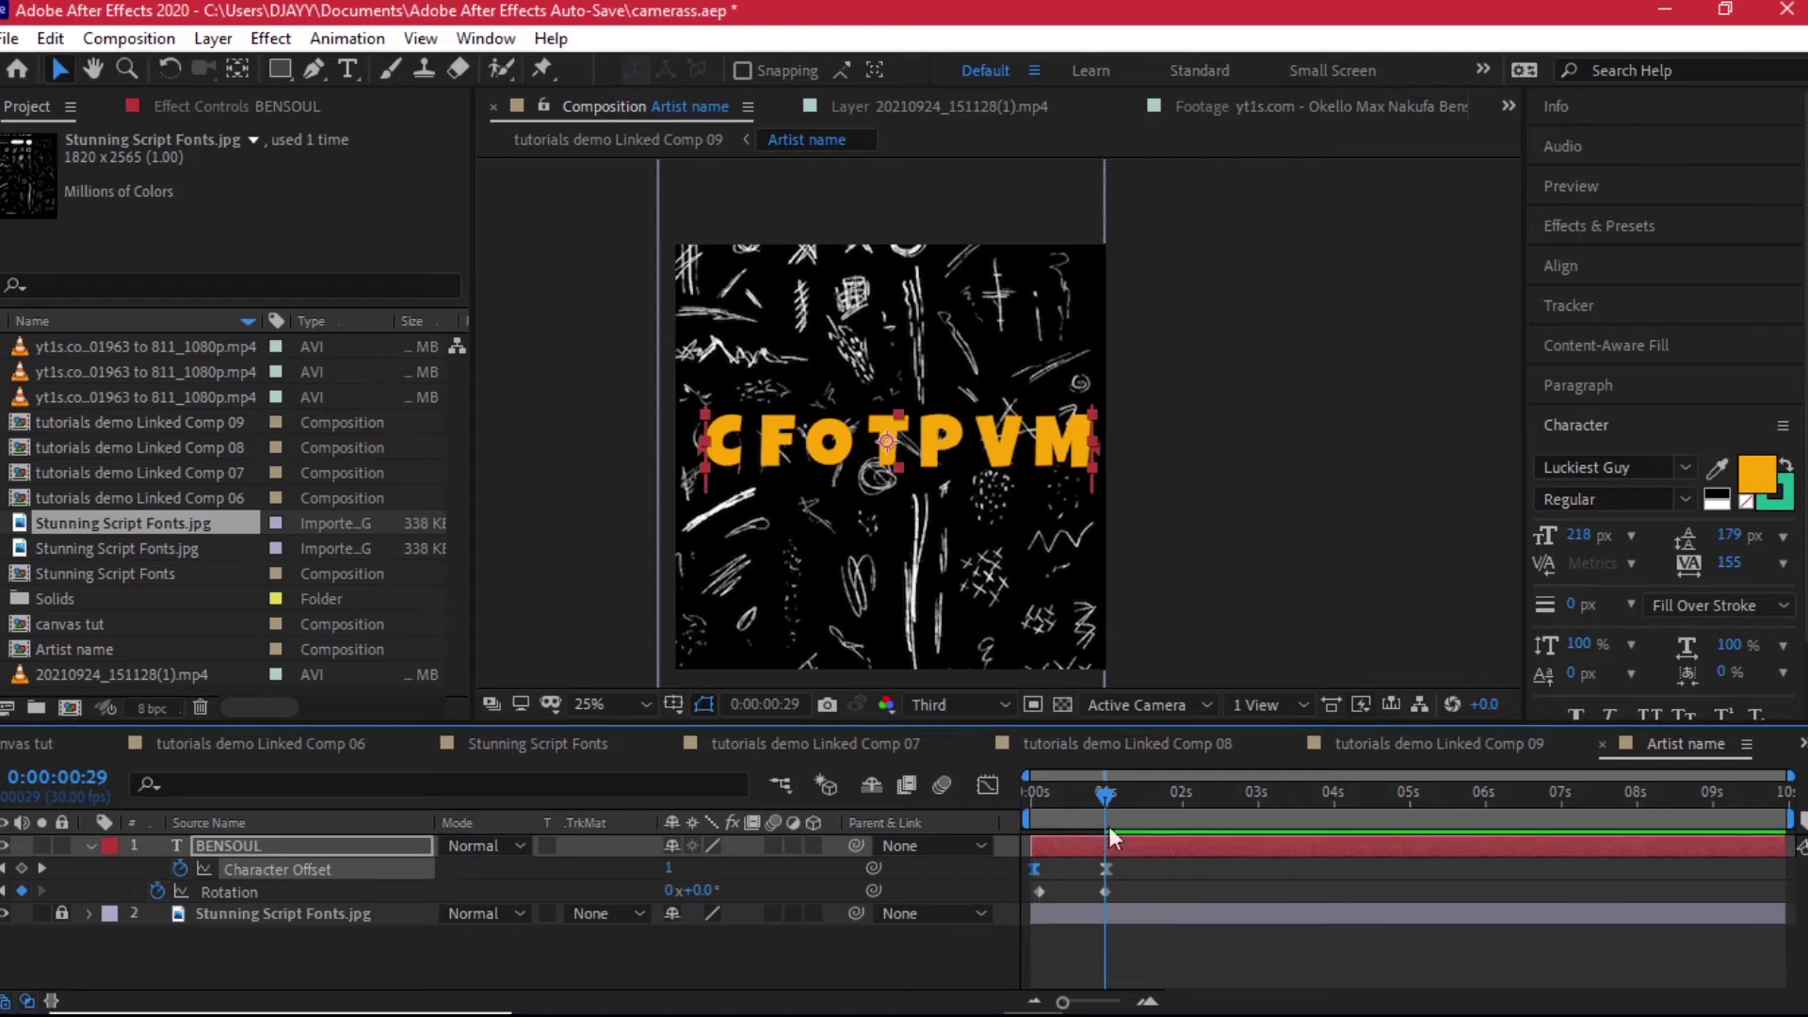
Step: Preview the name animation inside the picture frame from the start of tutorials demo Linked Comp 09
{"action": "left_click", "coordinate": [1448, 744]}
{"action": "left_click_drag", "start_coordinate": [1128, 793], "coordinate": [1019, 814]}
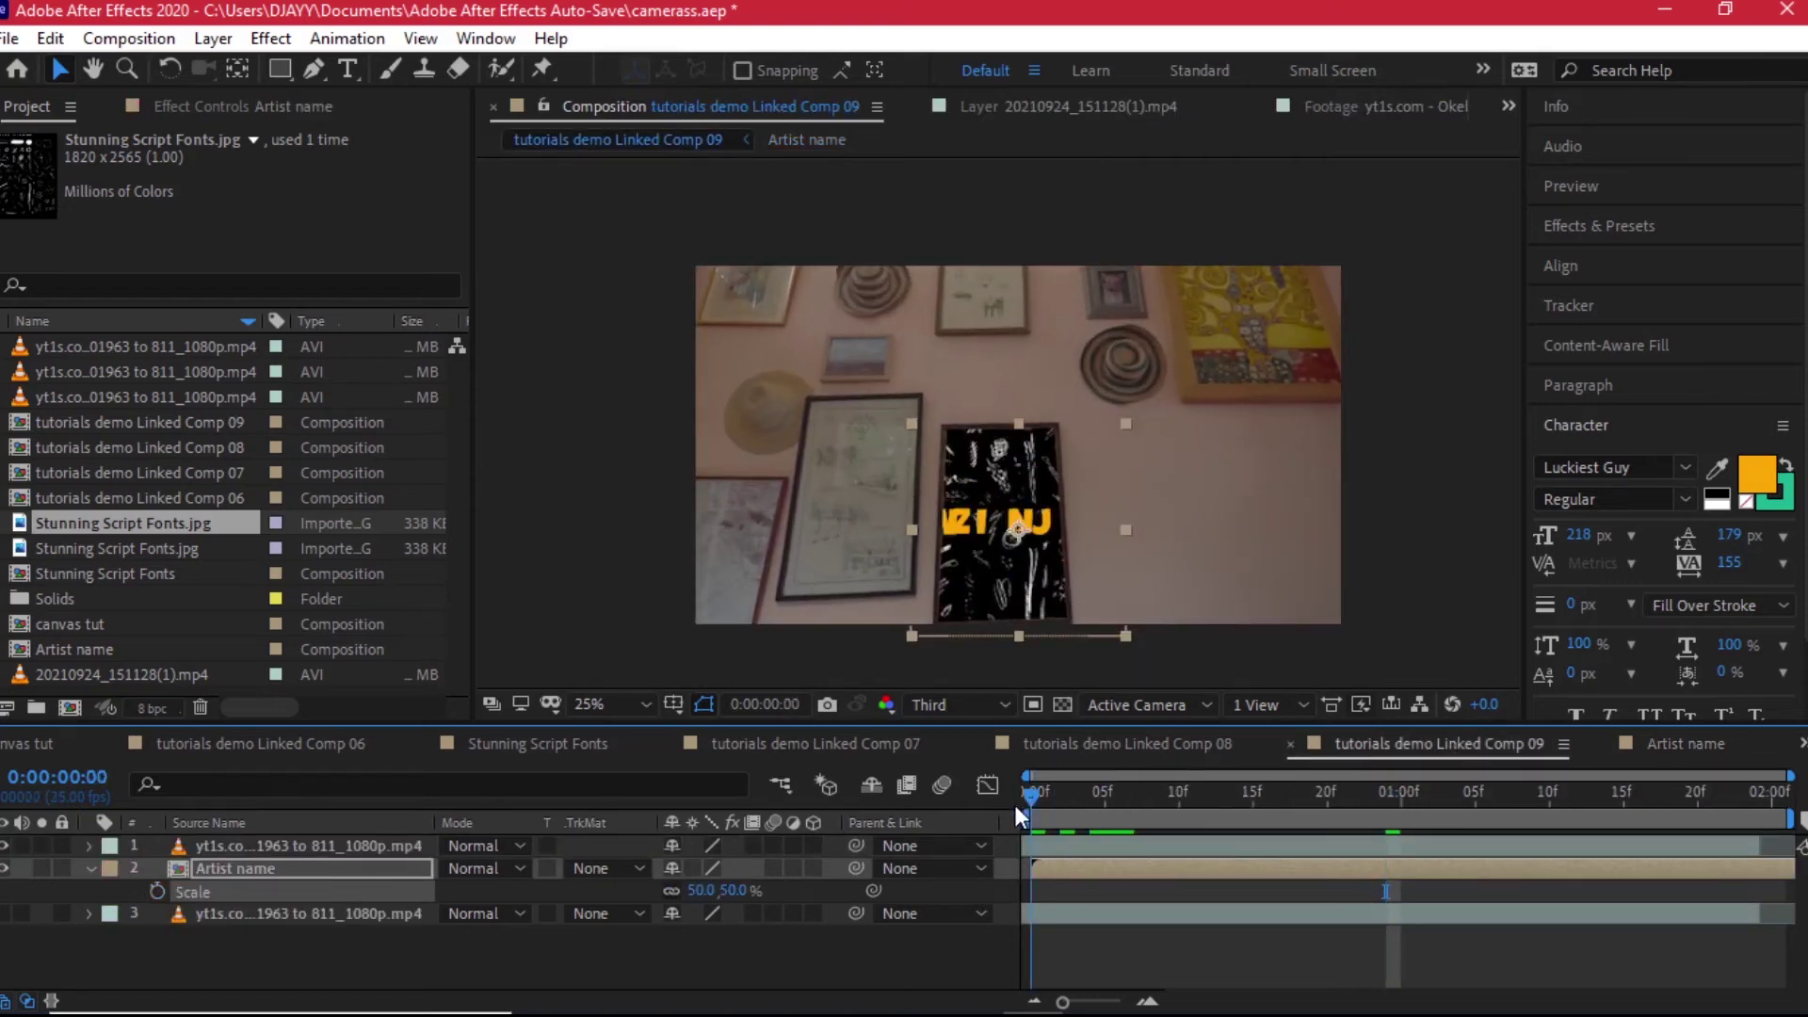
{"action": "key", "text": "space"}
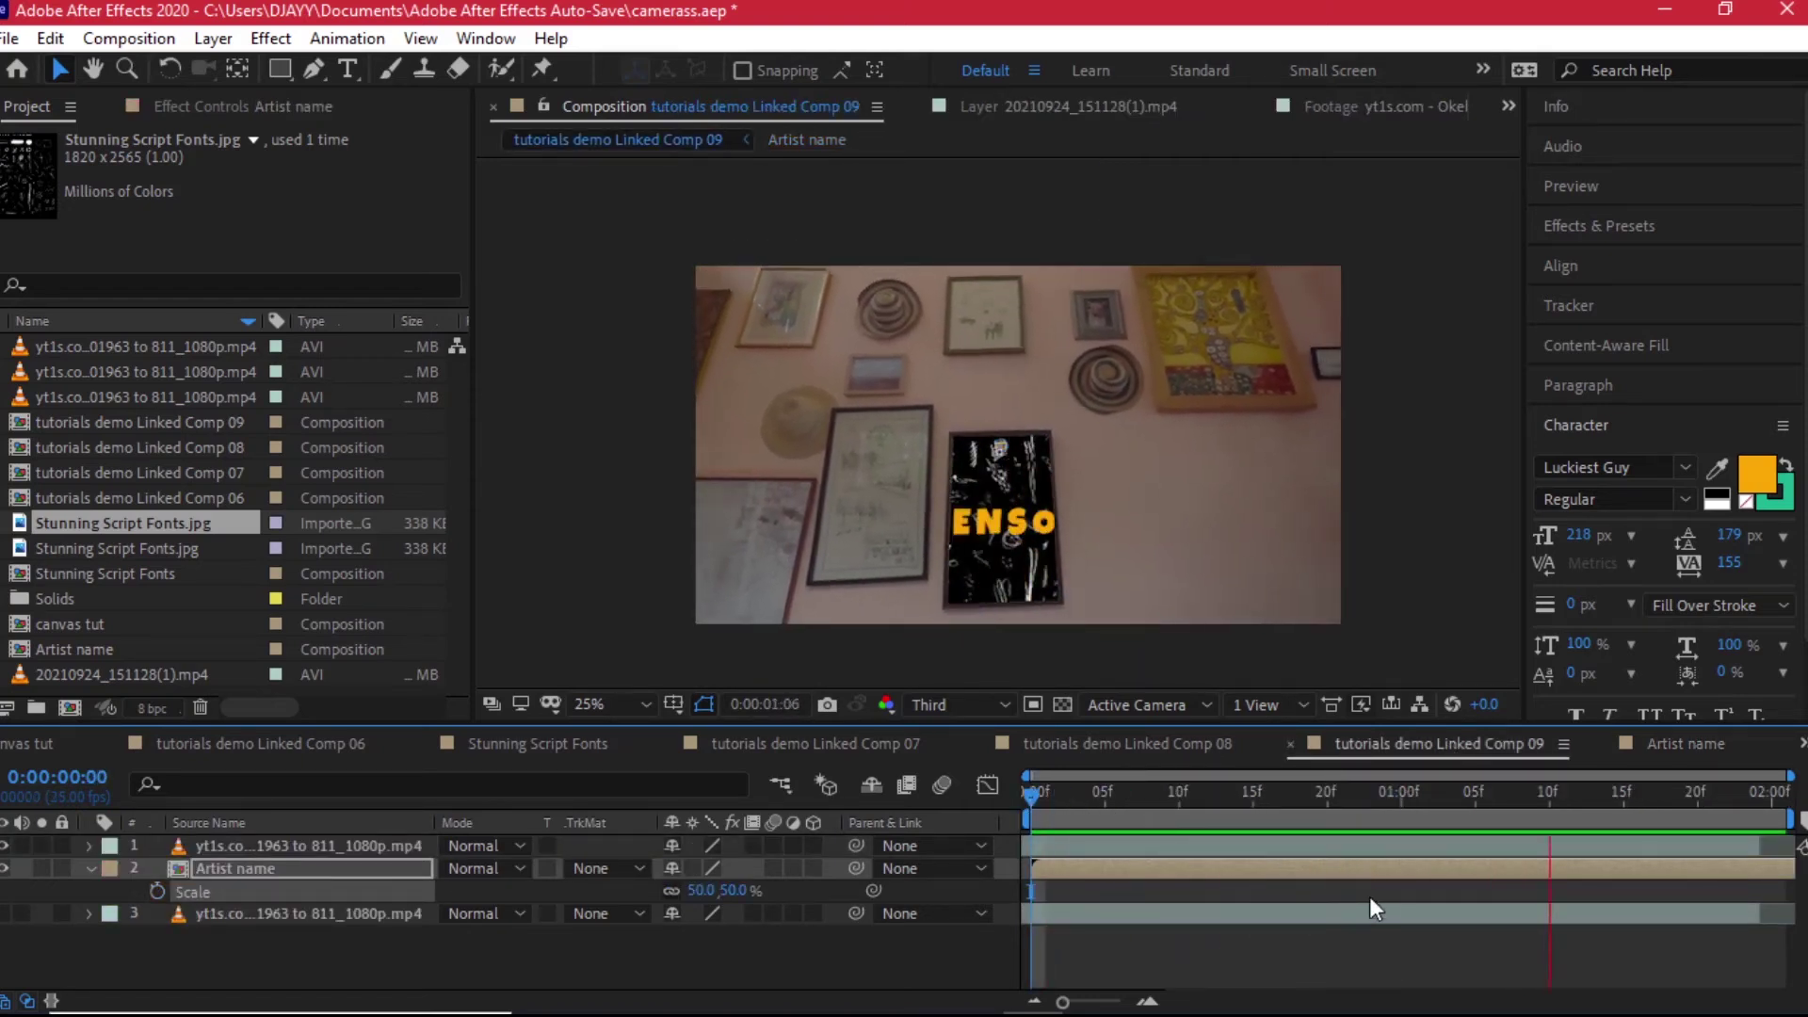
{"action": "key", "text": "space"}
{"action": "key", "text": "space"}
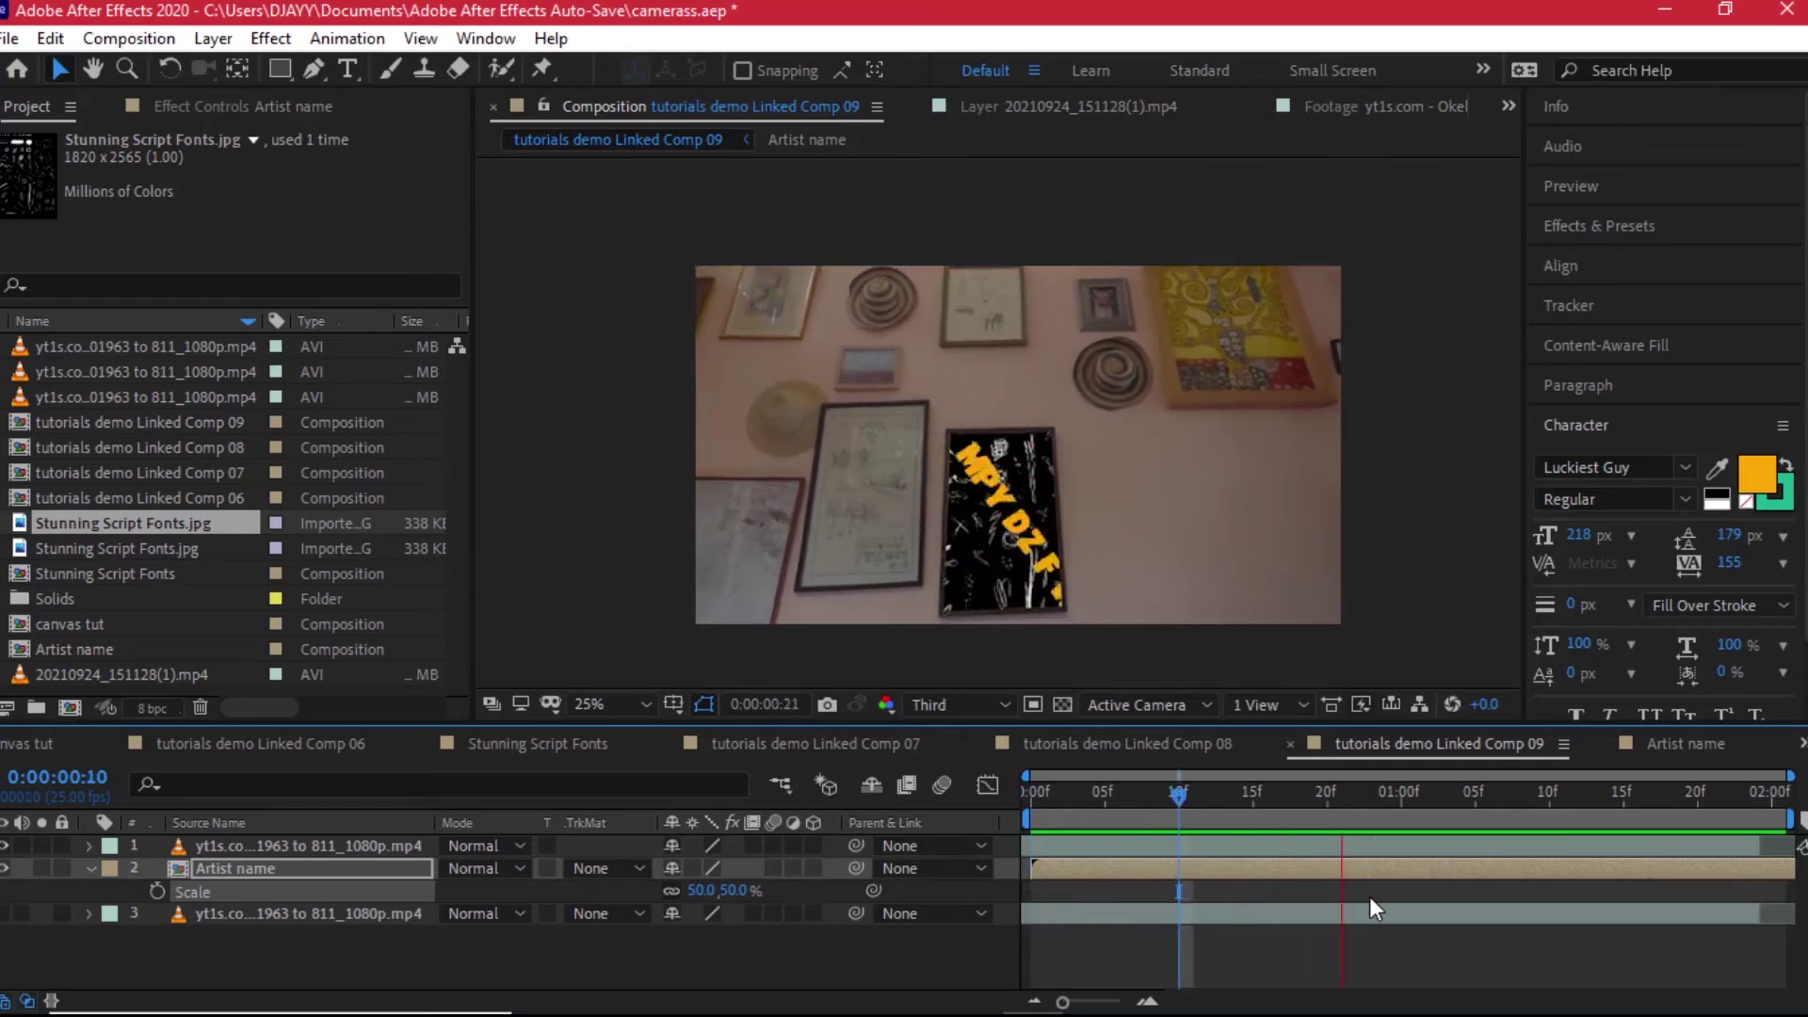
Step: Remove all Character Offset and Rotation keyframes from the BENSOUL layer in Artist name and collapse its properties
{"action": "left_click", "coordinate": [1683, 745]}
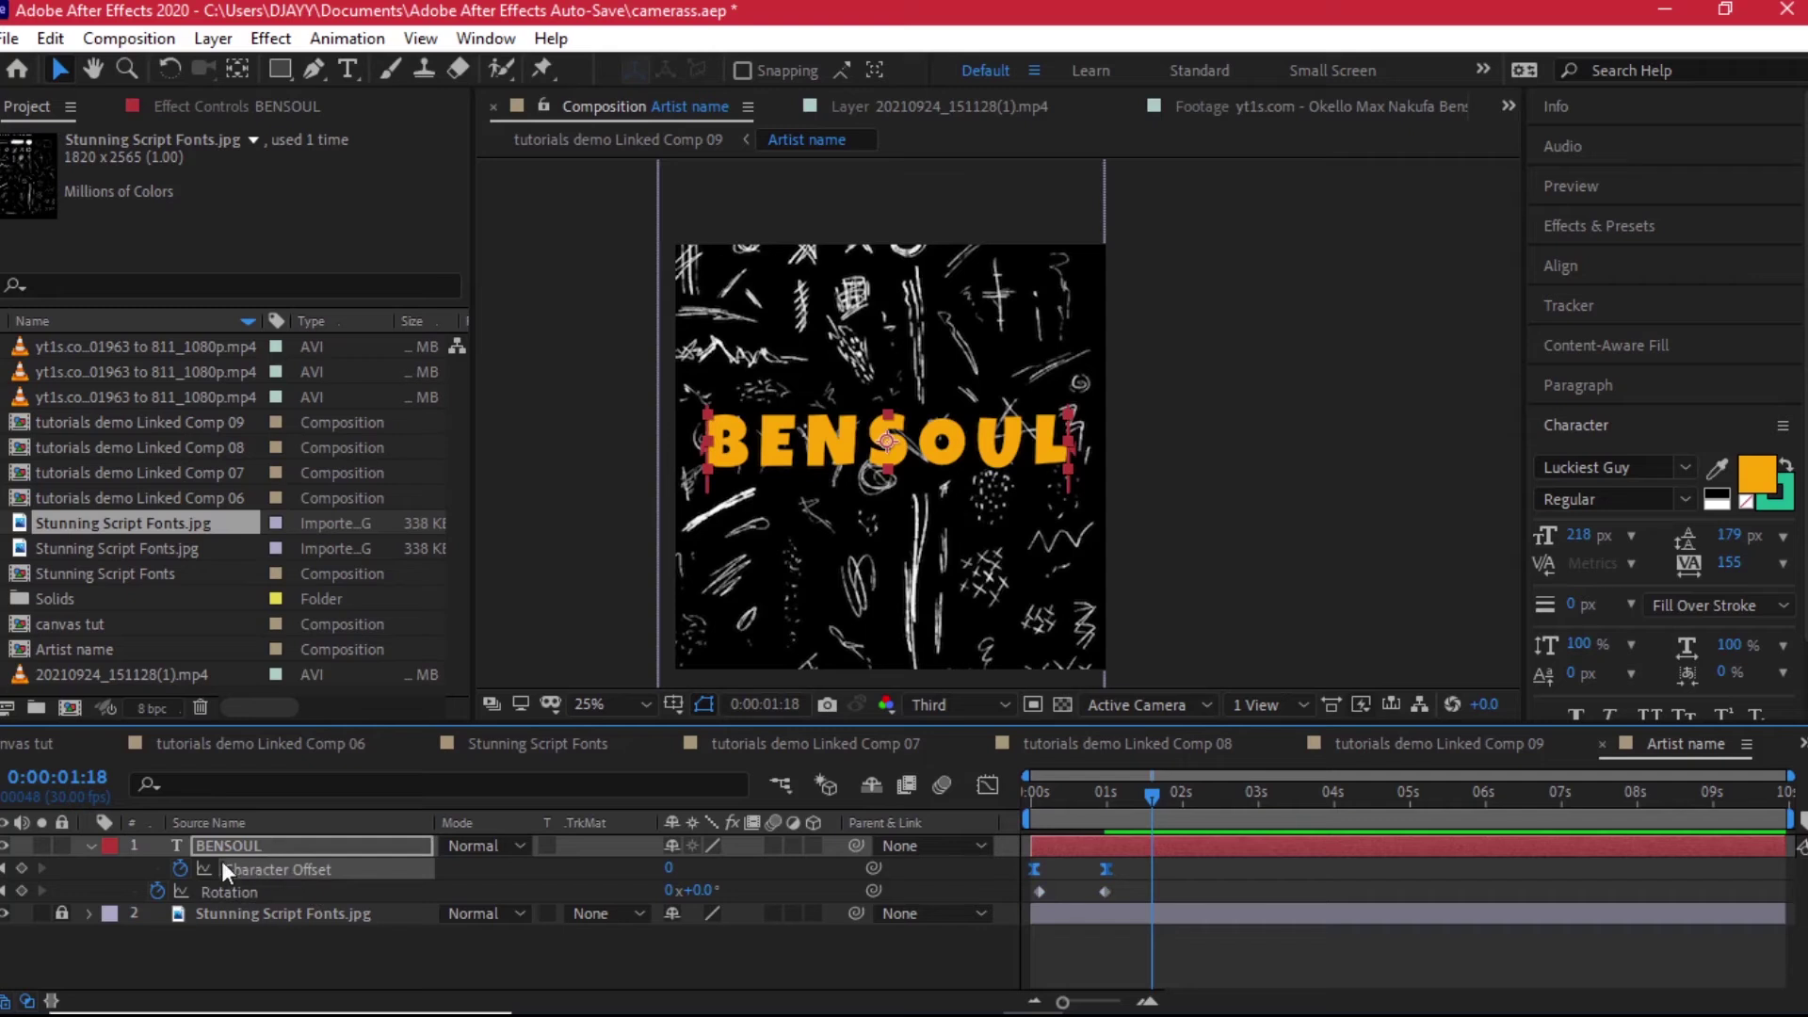
{"action": "left_click", "coordinate": [181, 867]}
{"action": "left_click", "coordinate": [156, 891]}
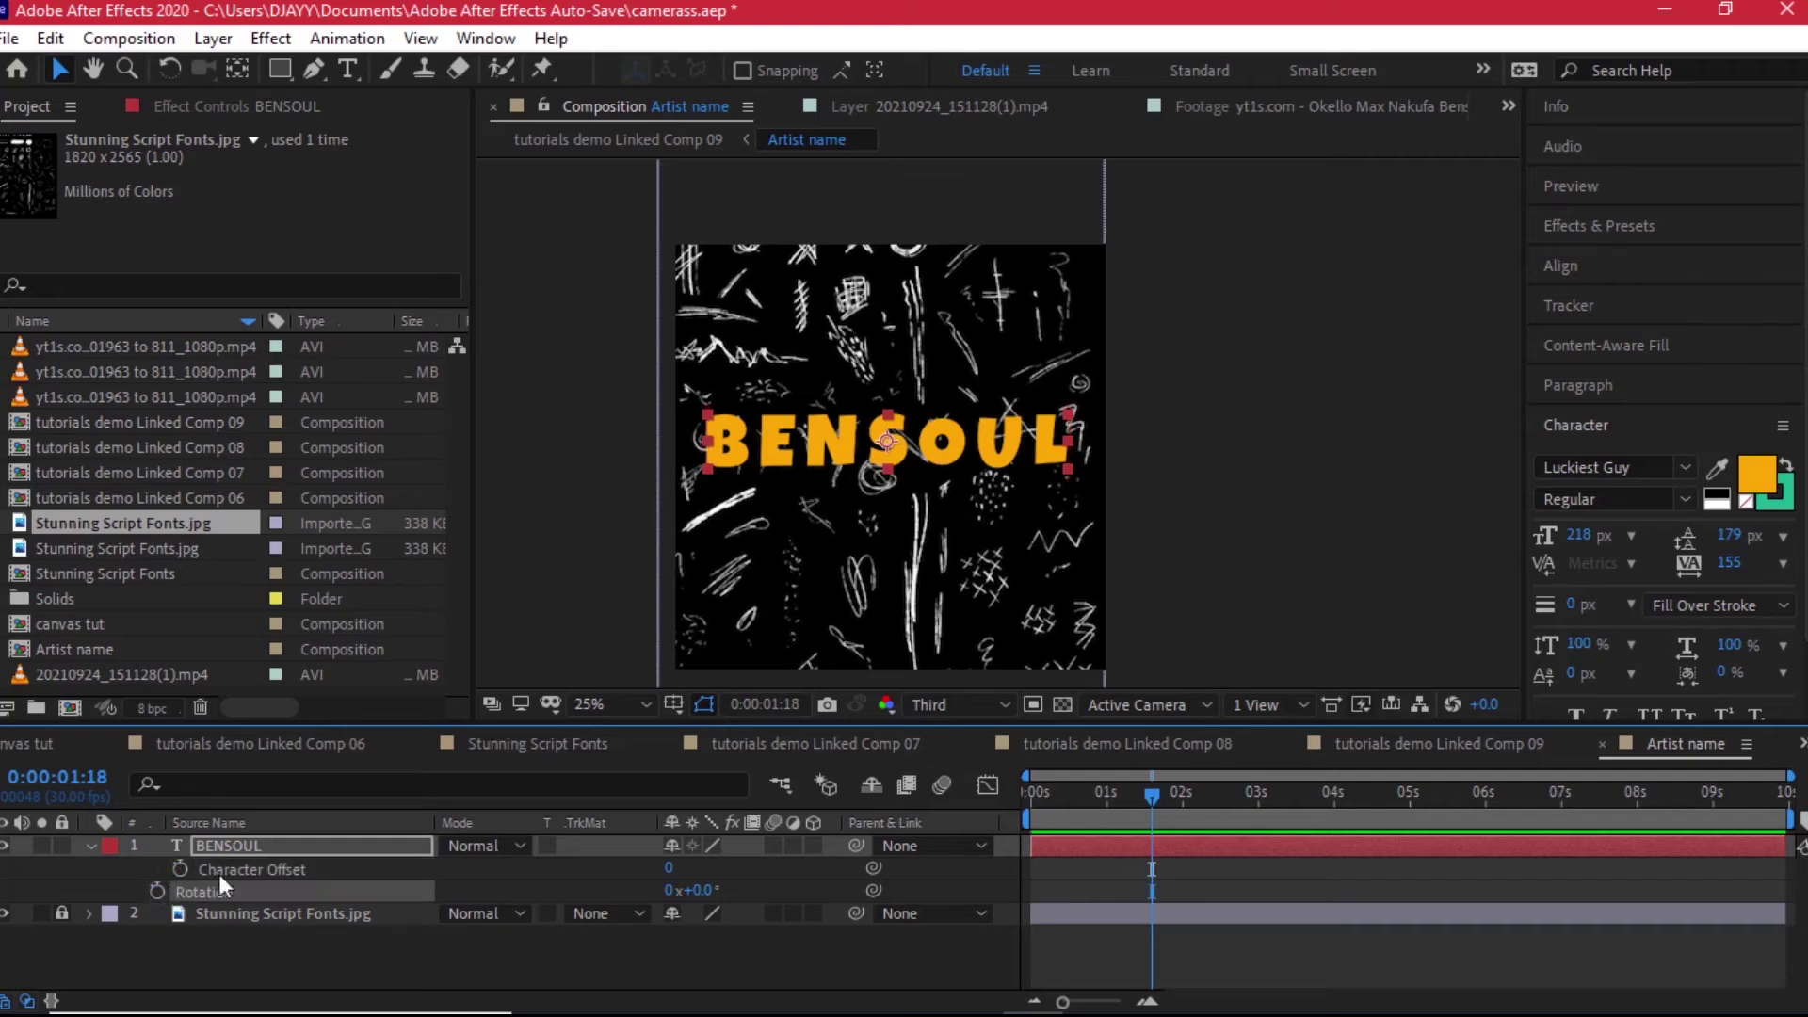
{"action": "left_click", "coordinate": [262, 842]}
{"action": "key", "text": "u"}
{"action": "key", "text": "u"}
{"action": "key", "text": "u"}
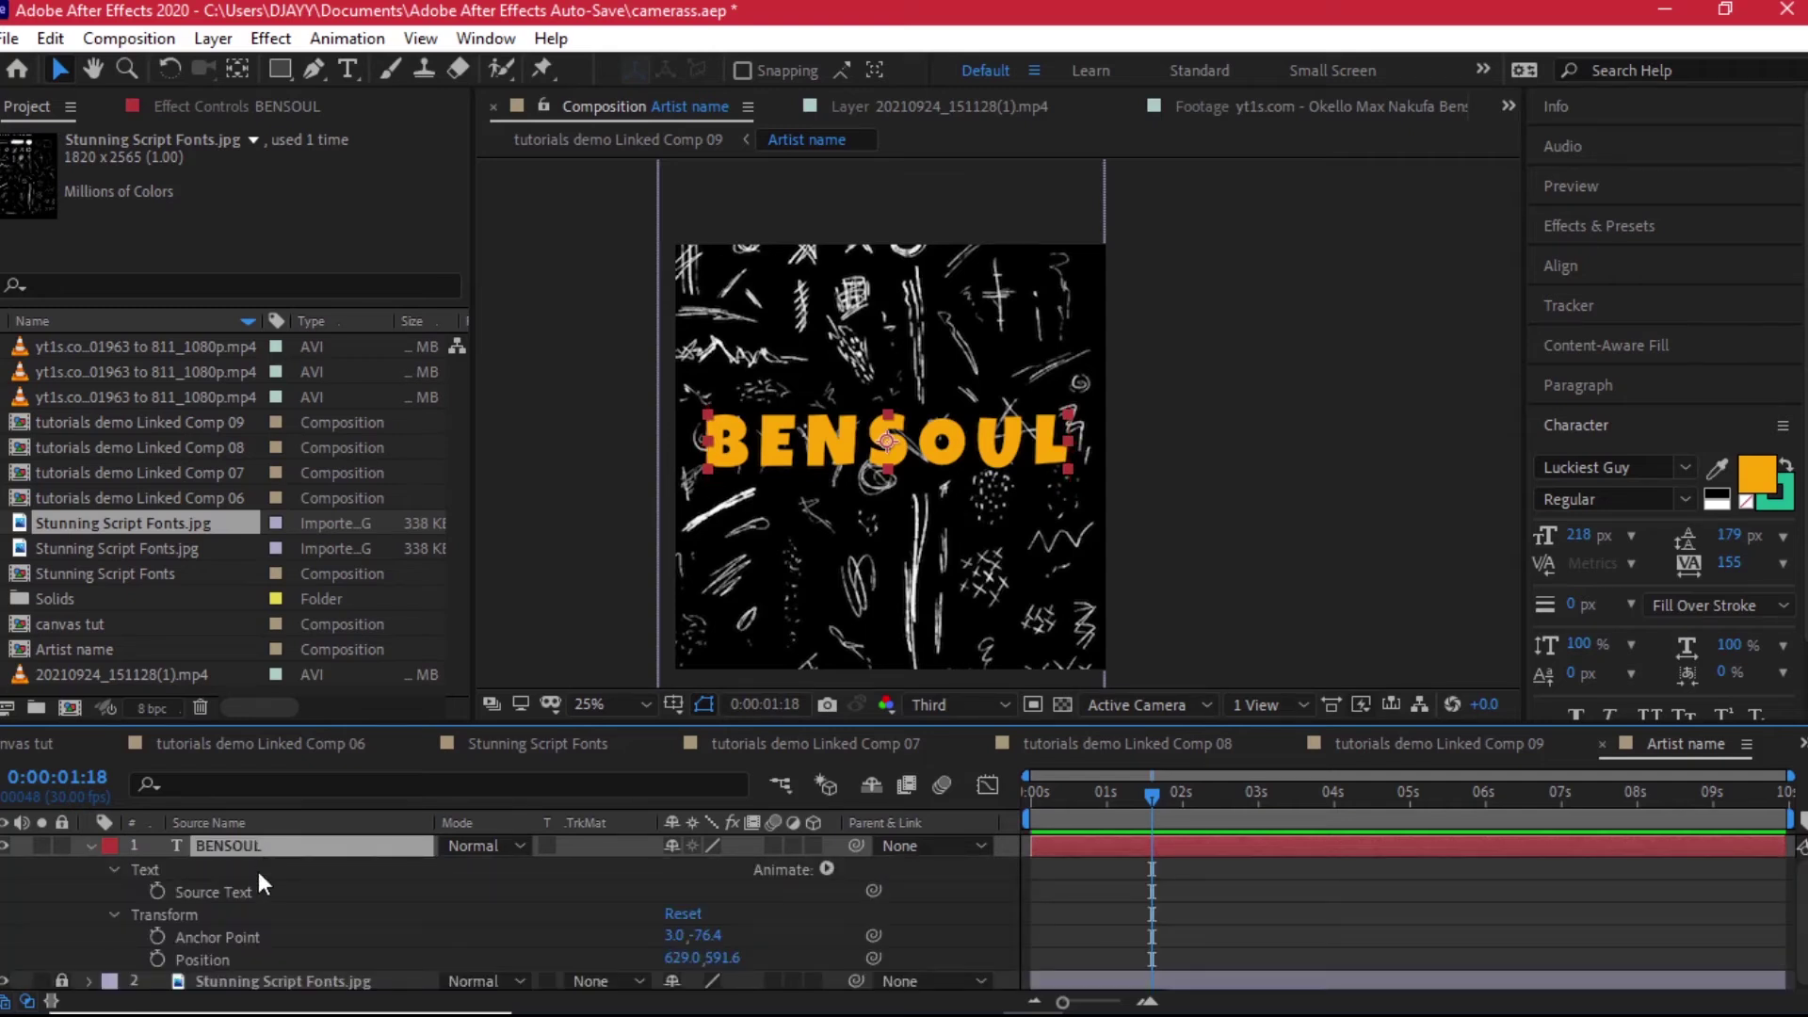
{"action": "left_click_drag", "start_coordinate": [1126, 789], "coordinate": [1362, 791]}
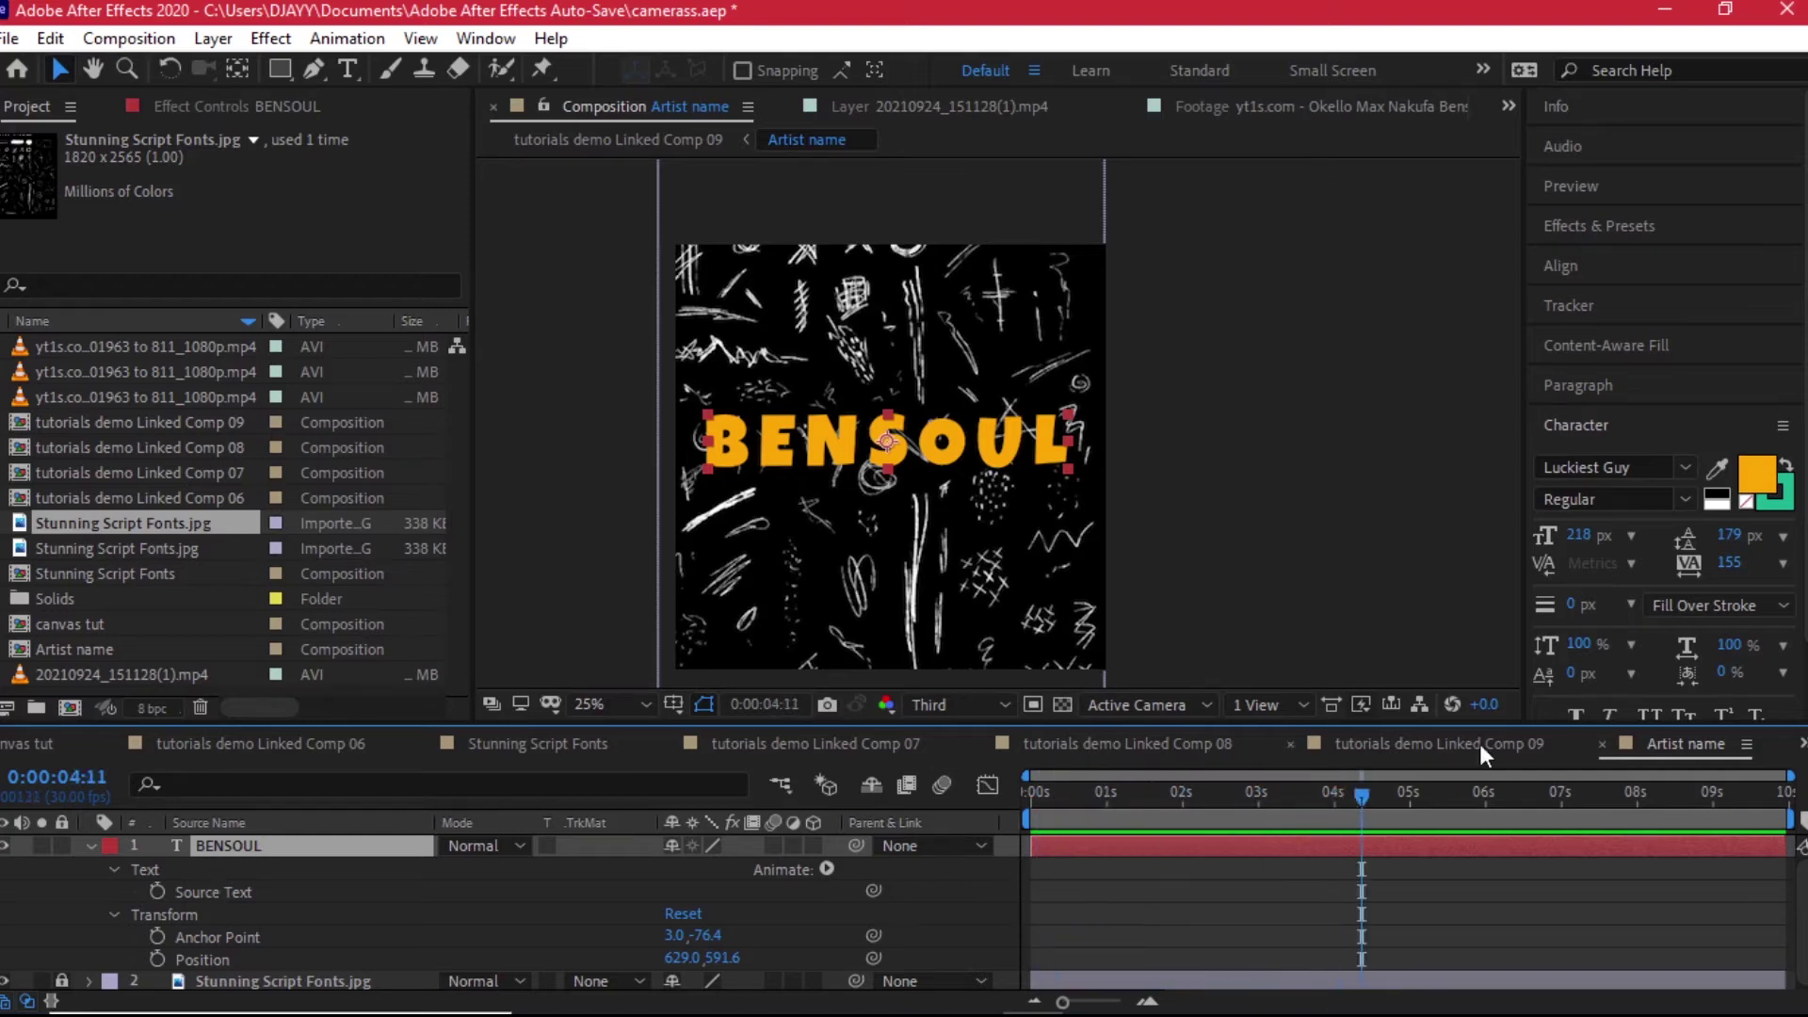
{"action": "key", "text": "u"}
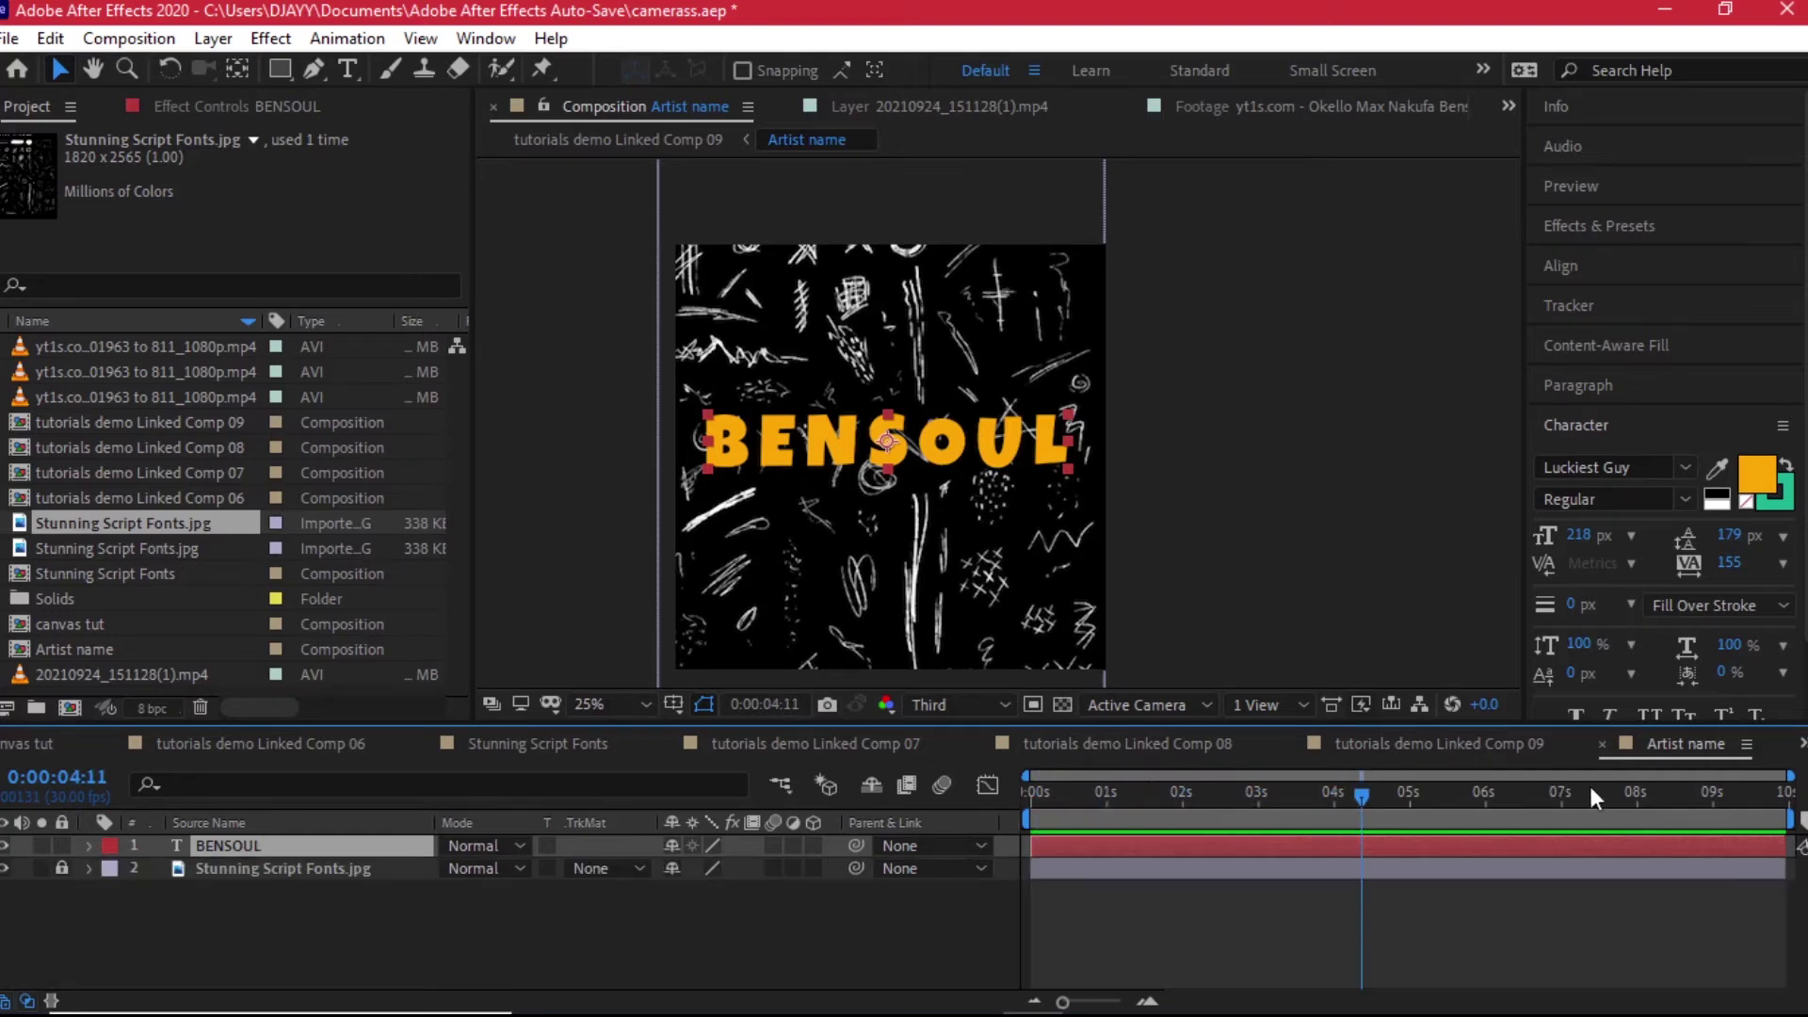
Step: In tutorials demo Linked Comp 09, hide the top footage and Artist name layers and show only the bottom footage at 0:00:00:00
{"action": "left_click", "coordinate": [1477, 747]}
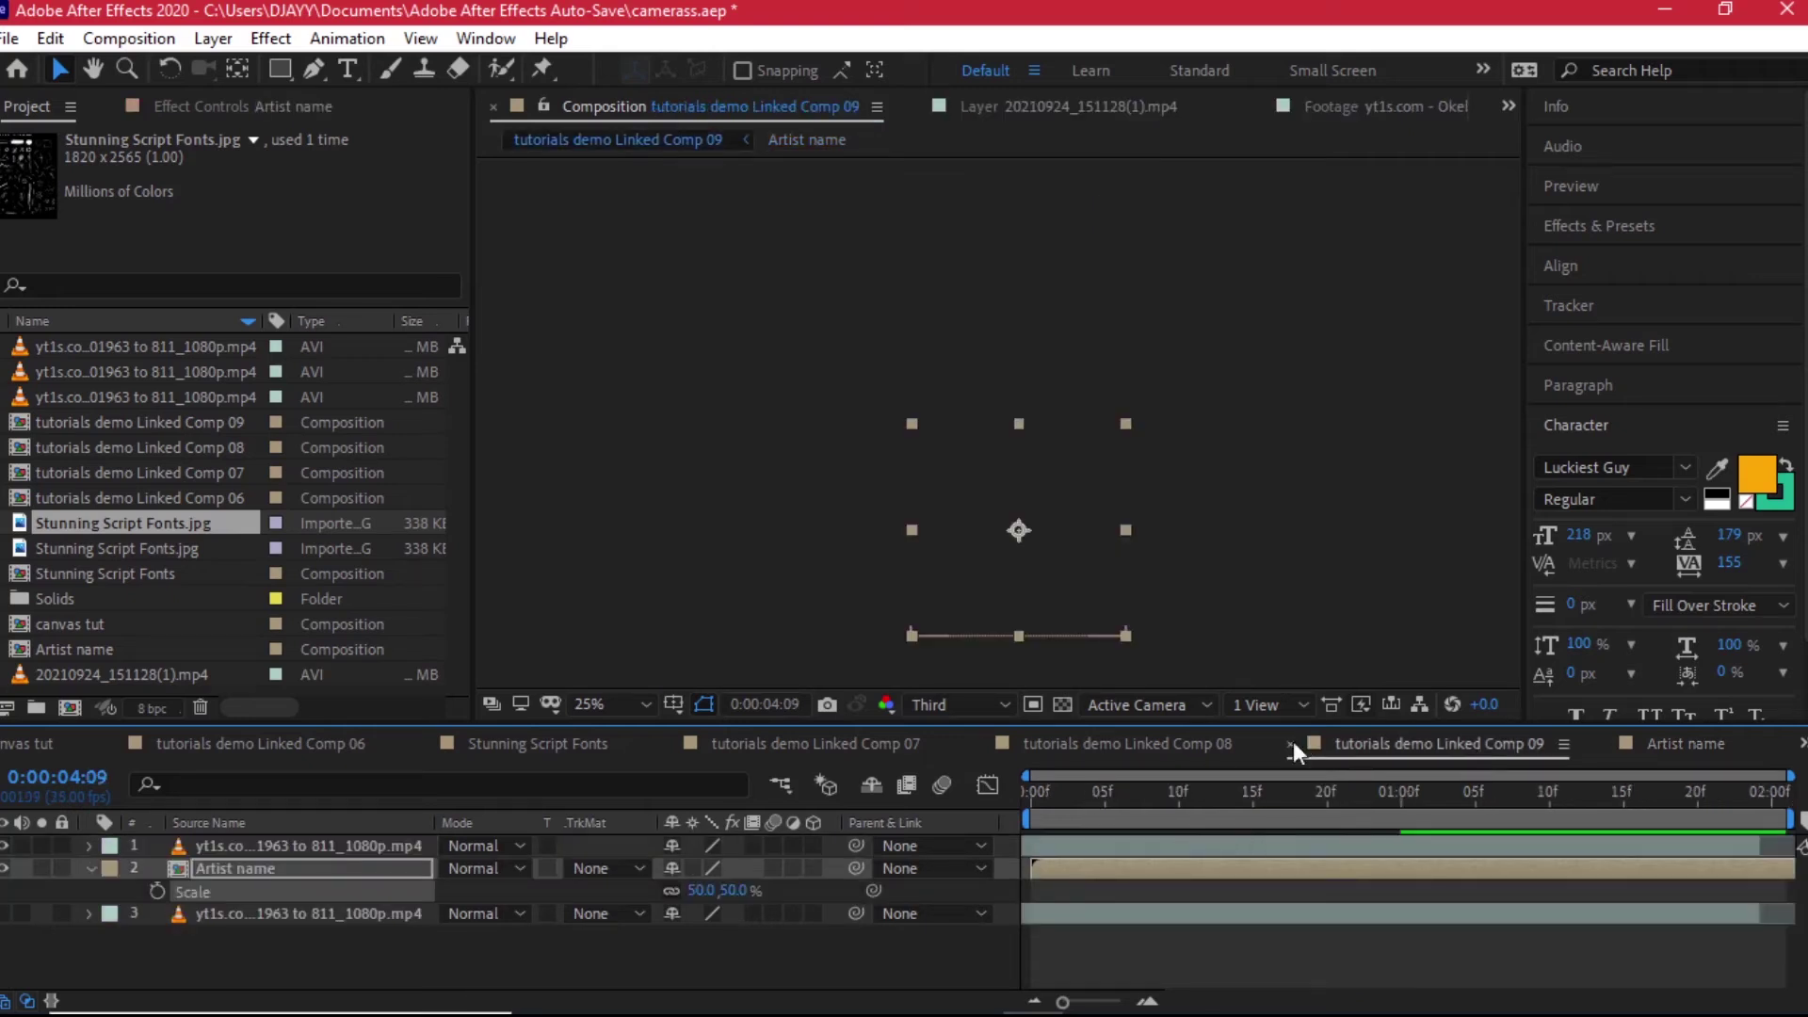
{"action": "left_click_drag", "start_coordinate": [1026, 796], "coordinate": [1030, 864]}
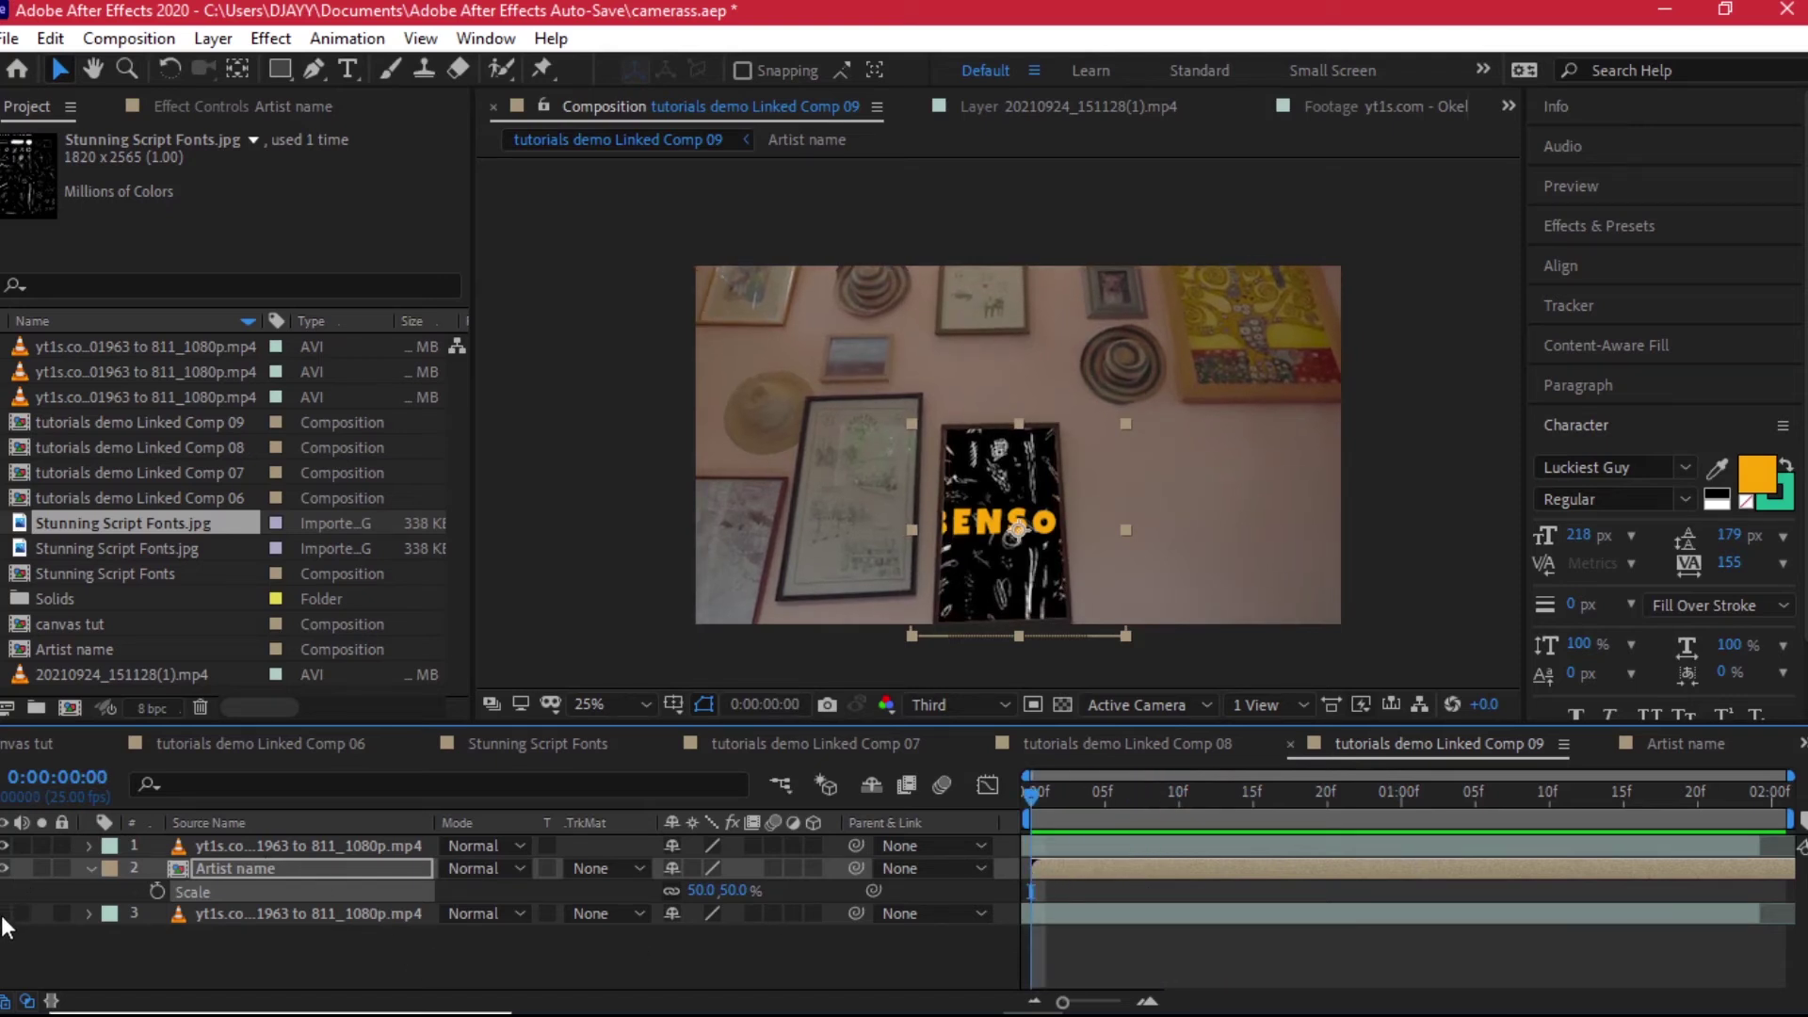
{"action": "left_click", "coordinate": [262, 908]}
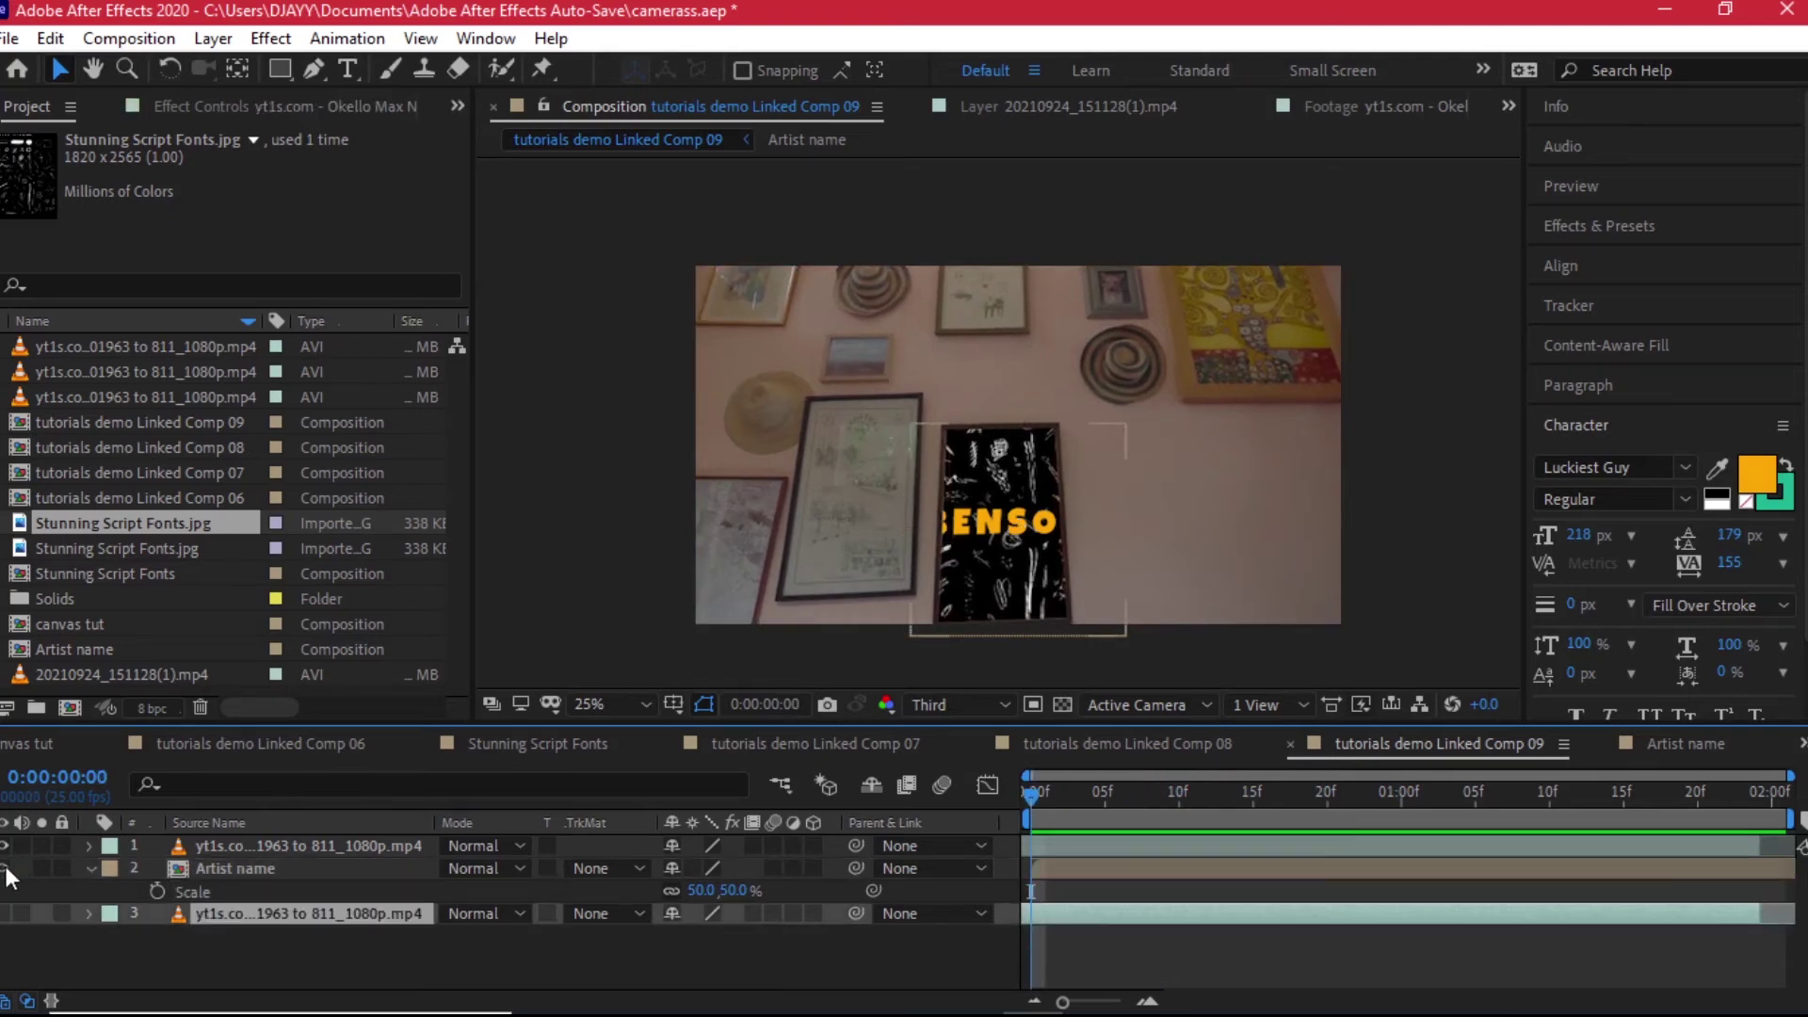
{"action": "left_click", "coordinate": [4, 868]}
{"action": "left_click", "coordinate": [5, 845]}
{"action": "left_click", "coordinate": [5, 913]}
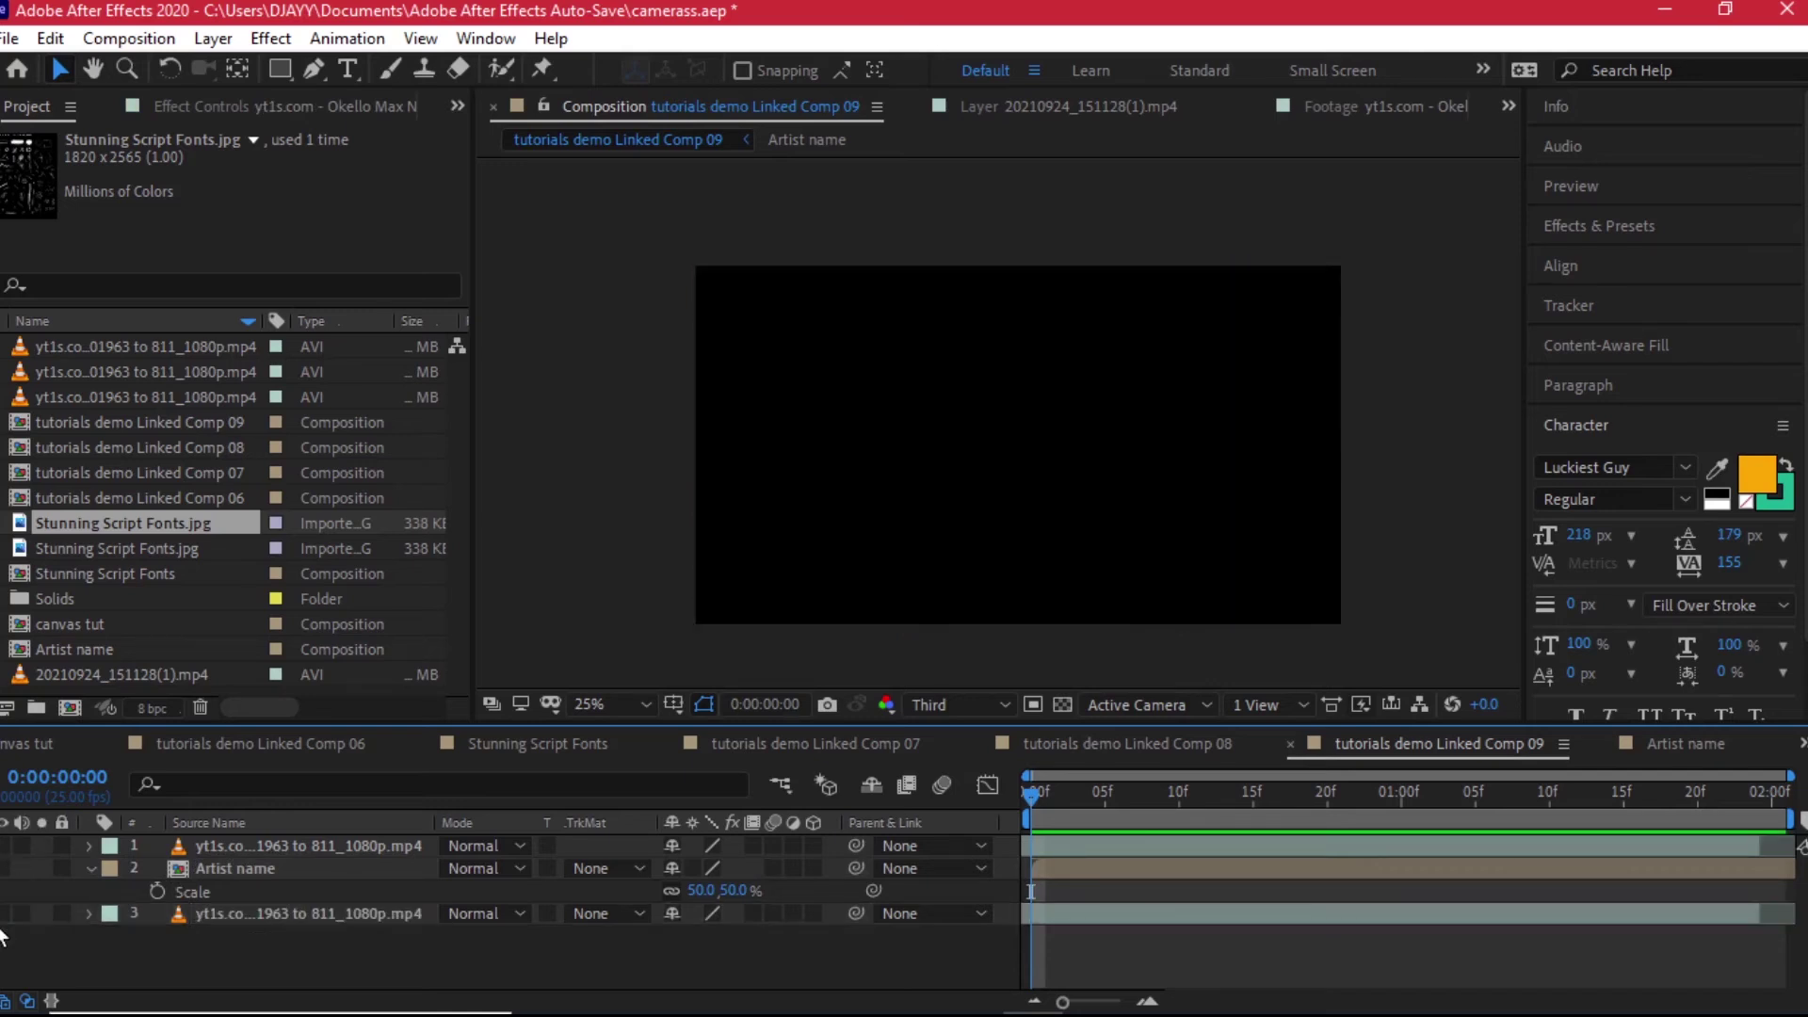
{"action": "mouse_move", "coordinate": [1041, 800]}
{"action": "left_mouse_down"}
{"action": "mouse_move", "coordinate": [1100, 800]}
{"action": "mouse_move", "coordinate": [1015, 815]}
{"action": "left_mouse_up"}
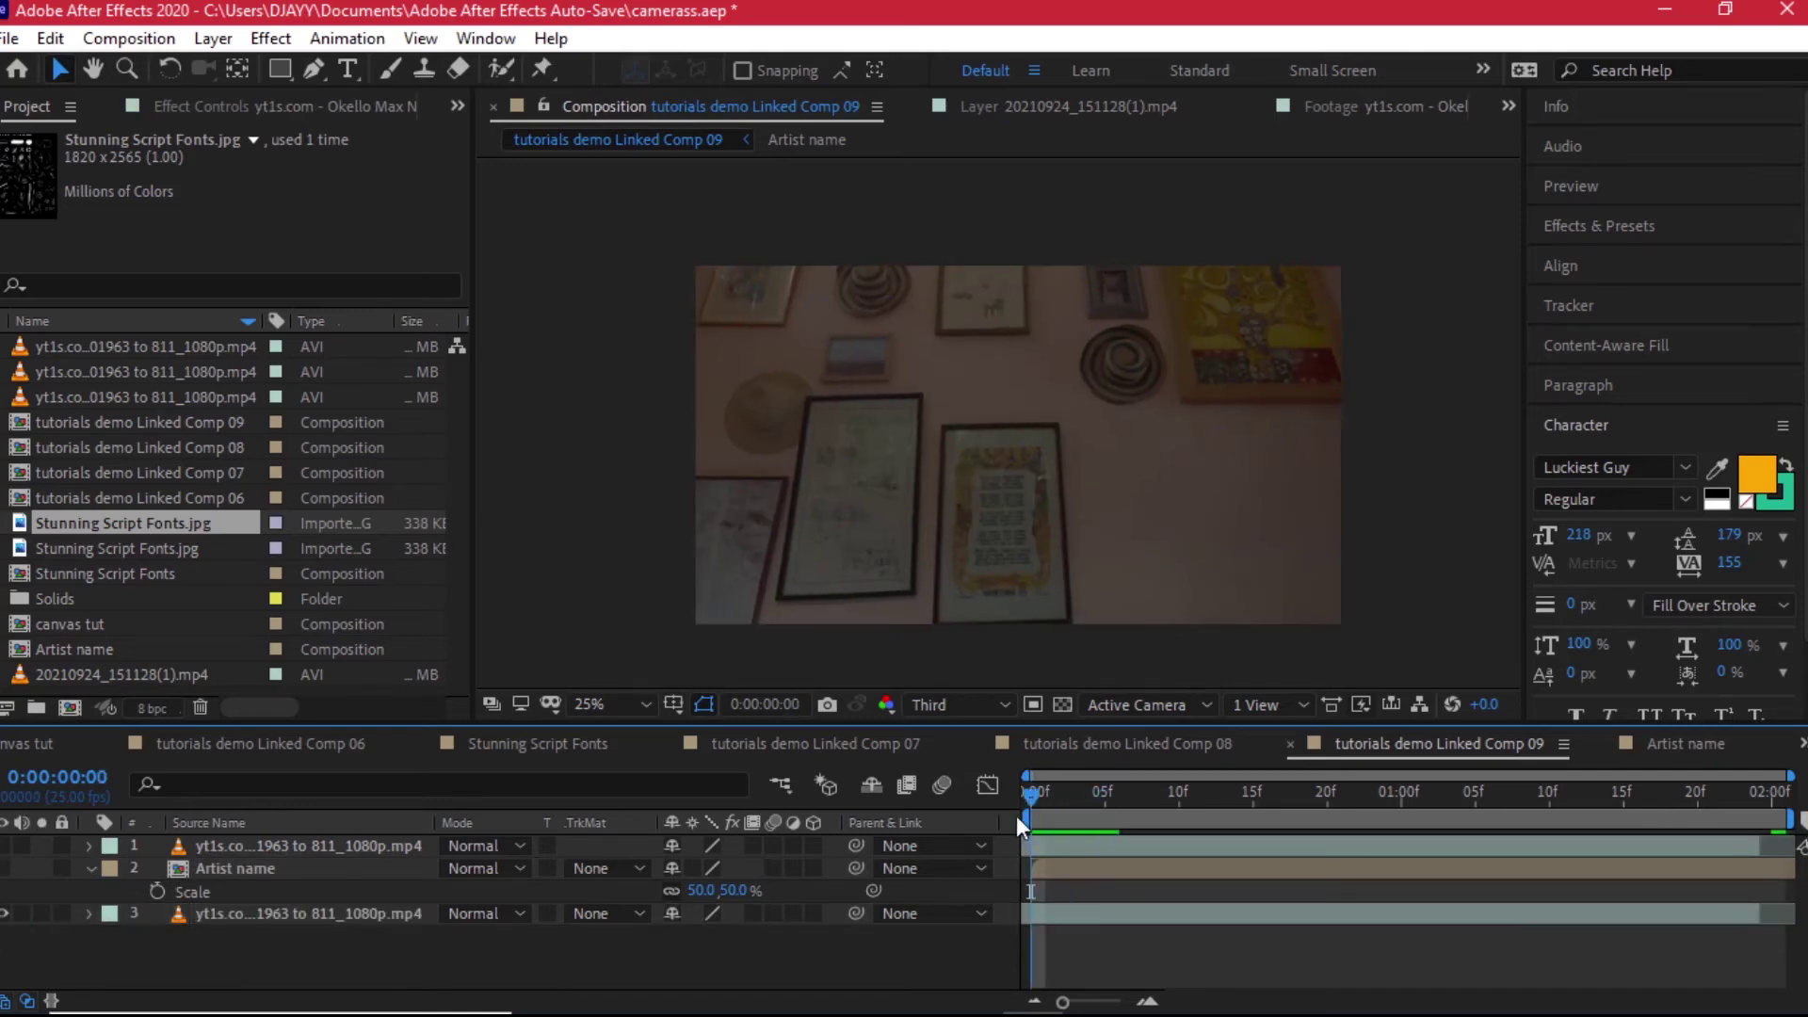
Step: Start a motion track on the bottom footage layer and enable Scale tracking alongside Position
{"action": "left_click", "coordinate": [318, 918]}
{"action": "key", "text": "ctrl+z"}
{"action": "key", "text": "ctrl+z"}
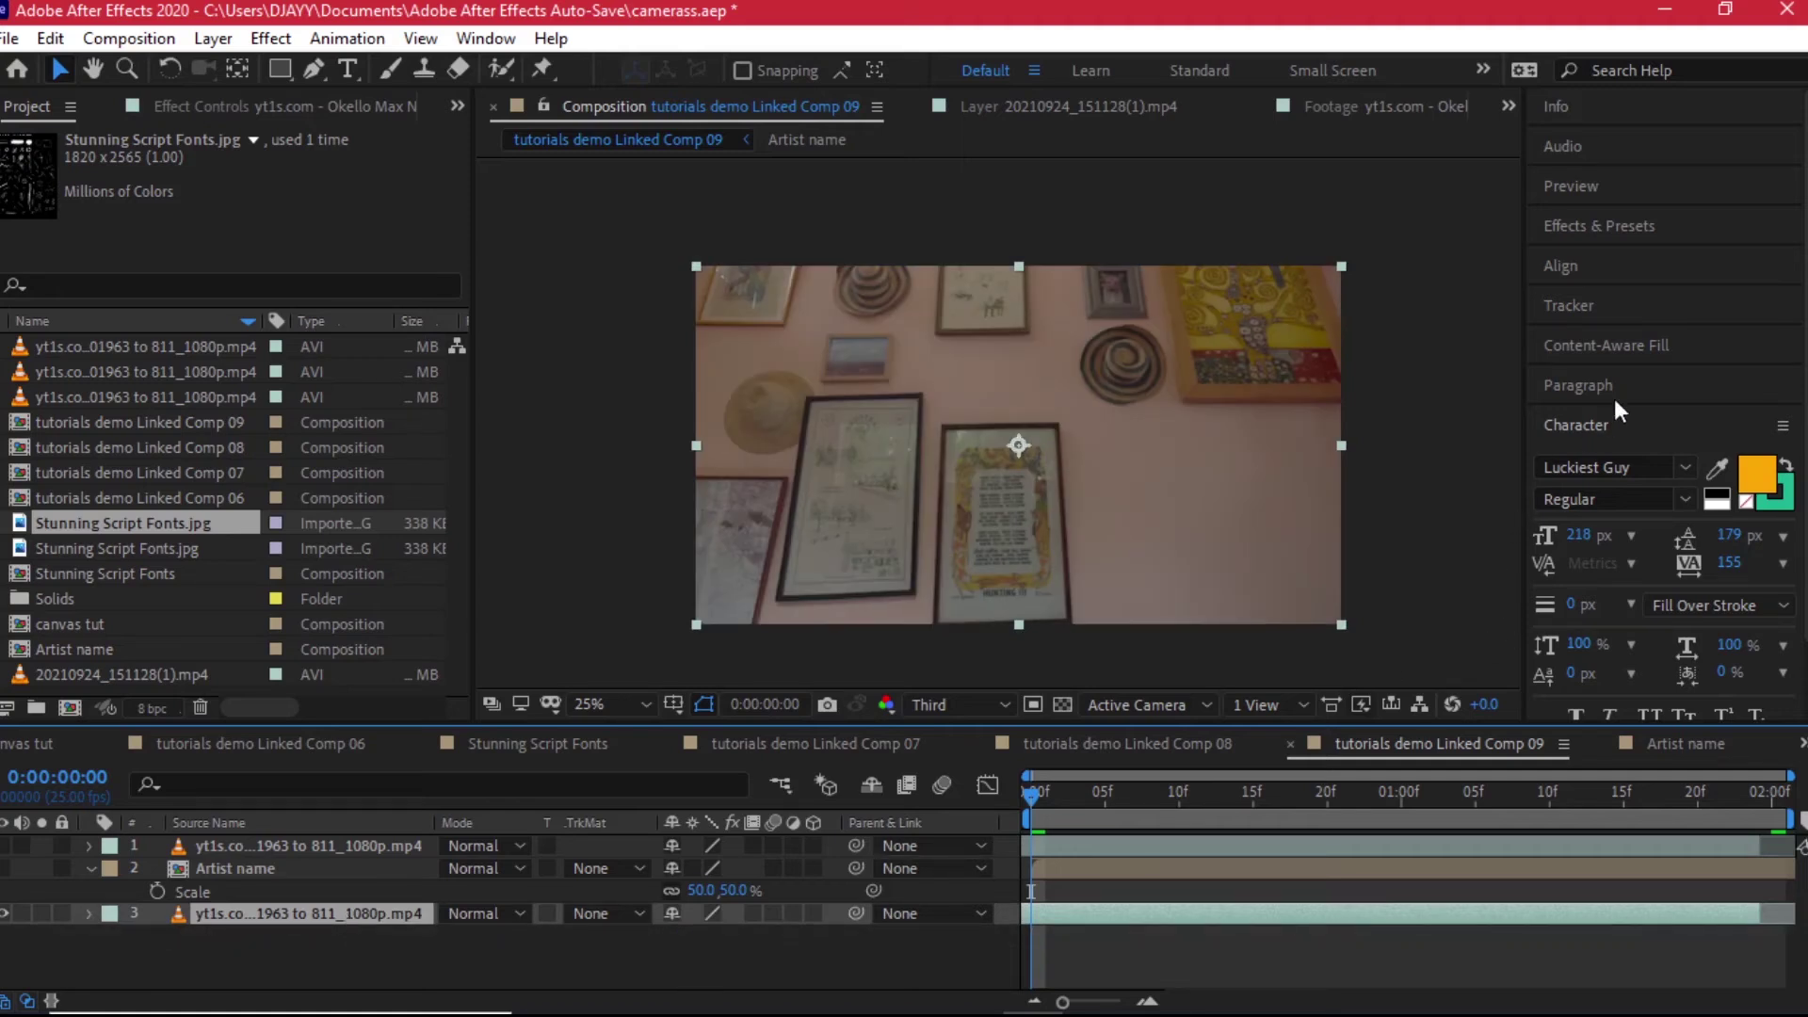
{"action": "left_click", "coordinate": [1627, 304]}
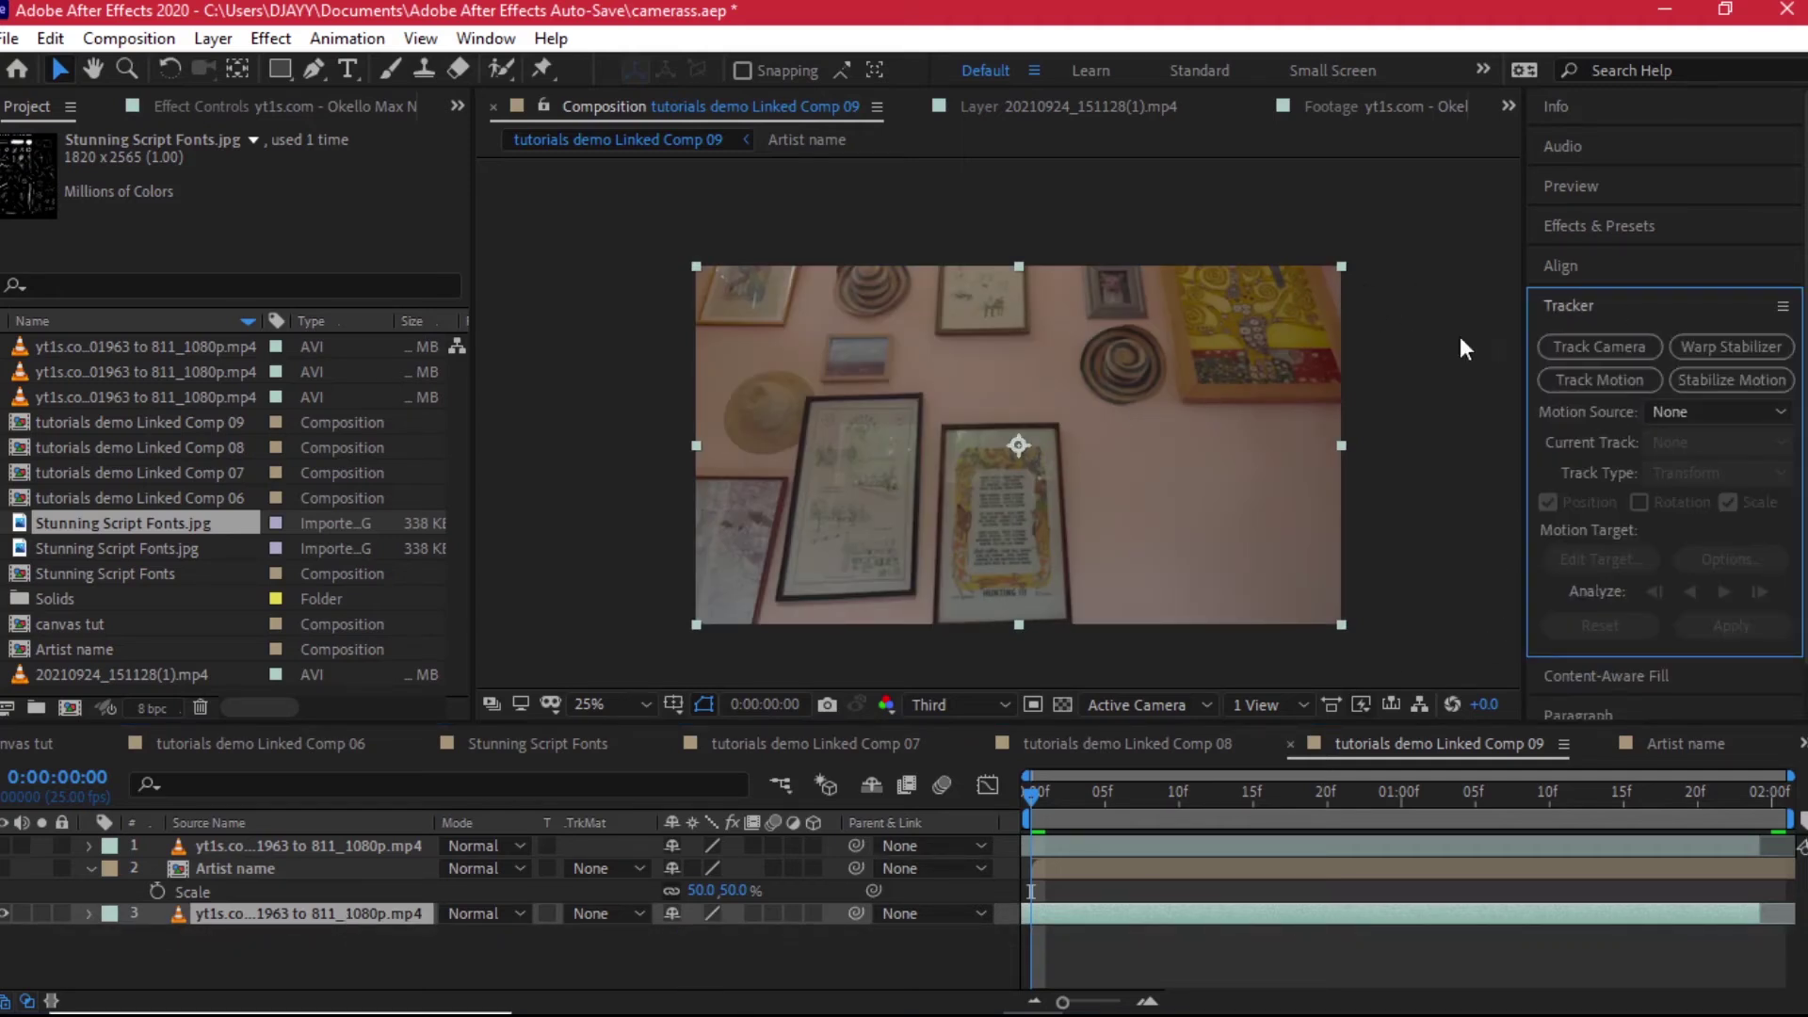
{"action": "left_click", "coordinate": [1613, 383]}
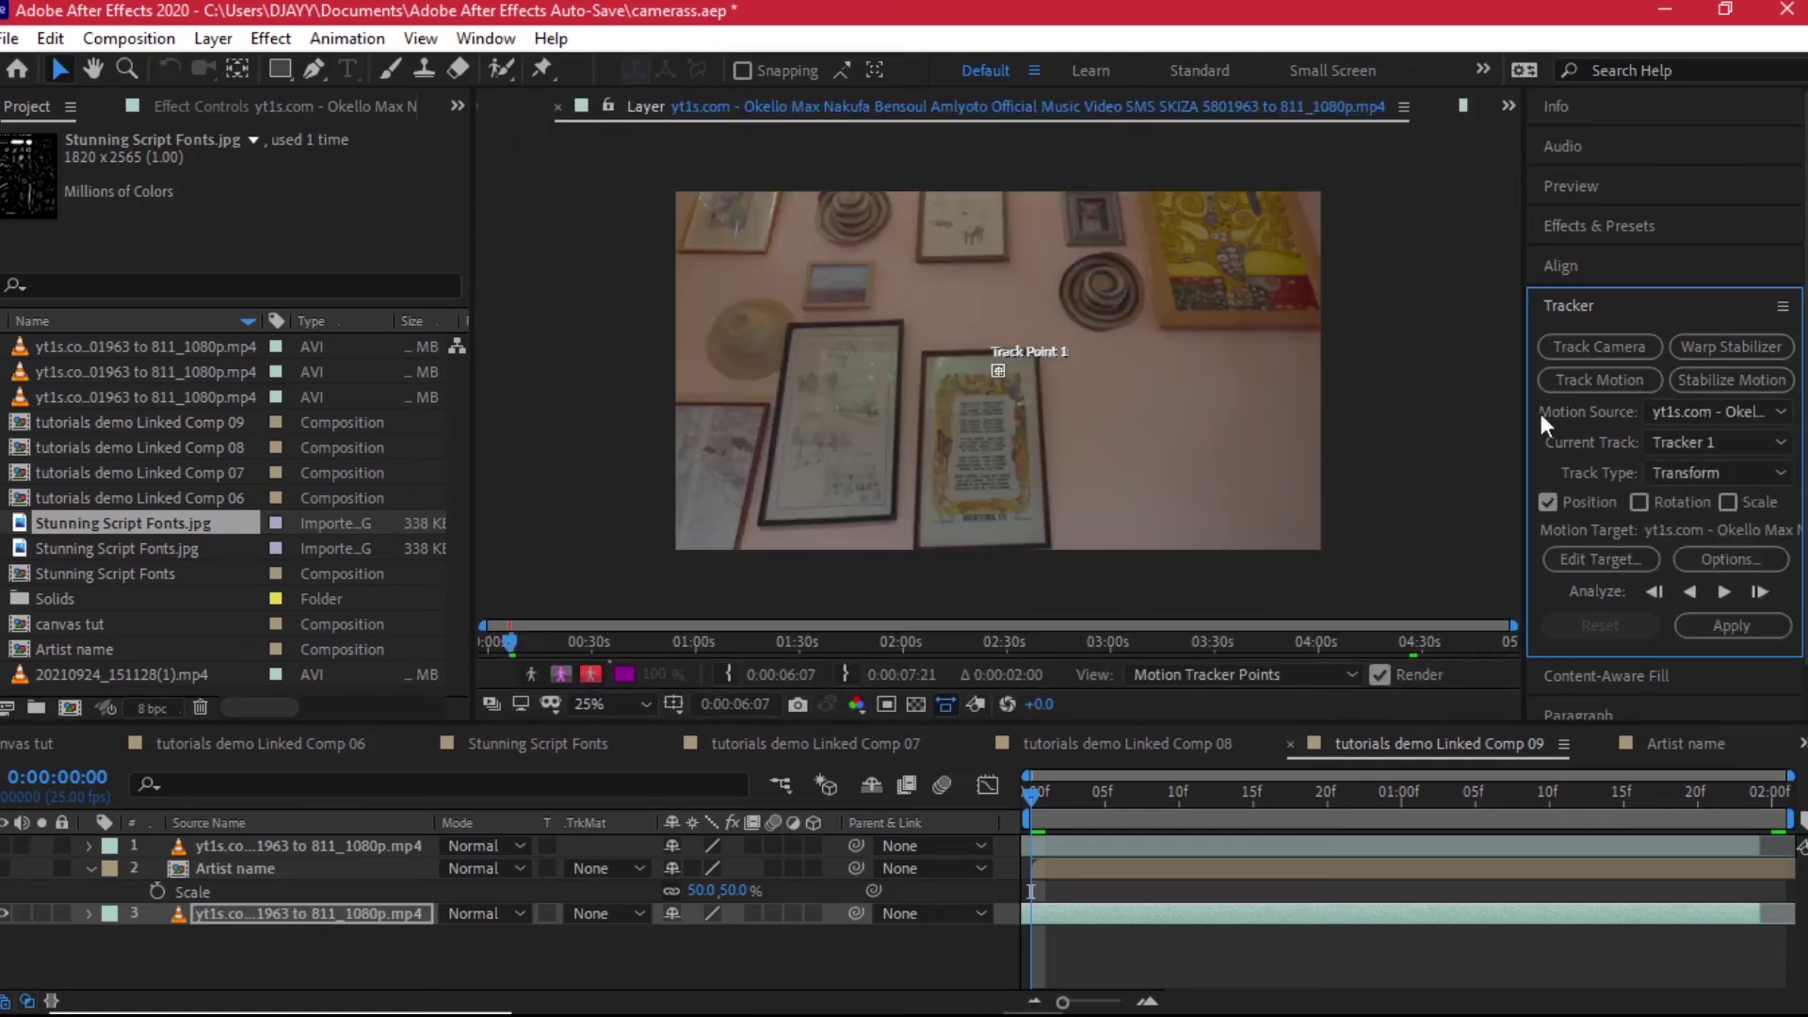
{"action": "left_click", "coordinate": [1727, 503]}
{"action": "scroll", "coordinate": [985, 398], "scroll_direction": "up", "scroll_amount": 4}
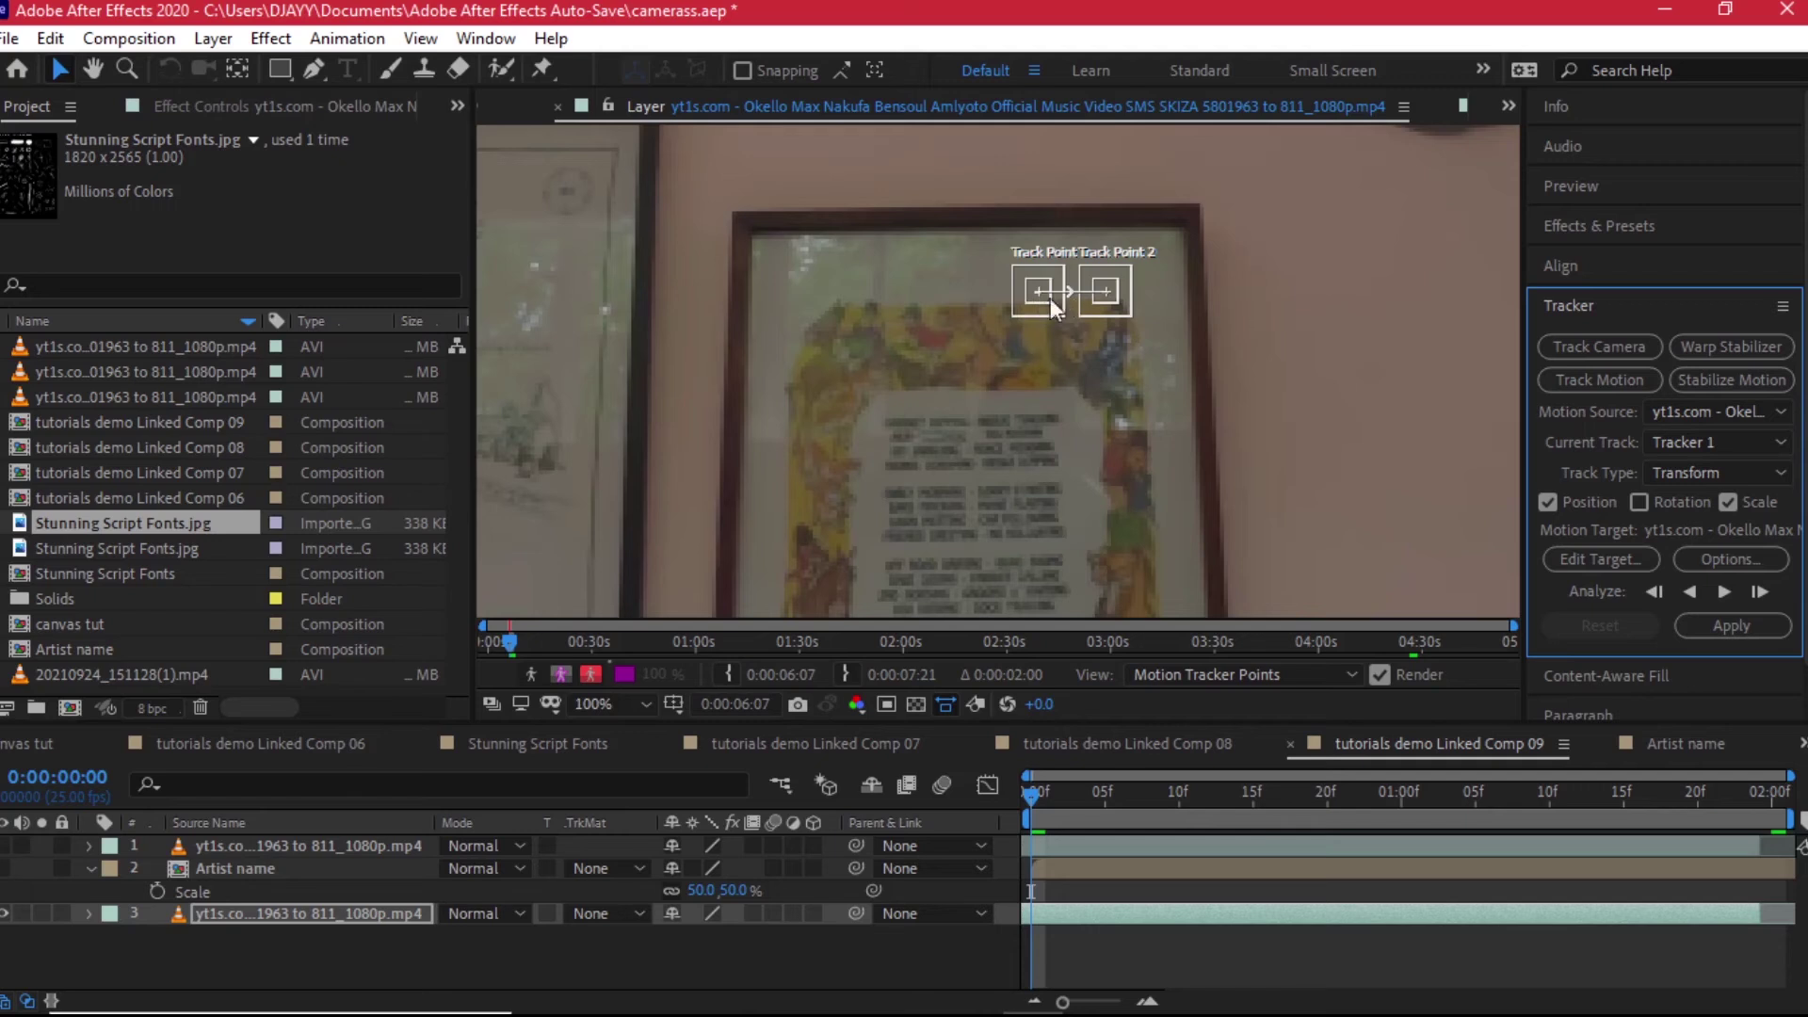
Step: Place Track Point 1 and Track Point 2 on the two upper corners of the picture frame holding the yellow-bordered text
{"action": "left_click_drag", "start_coordinate": [1039, 285], "coordinate": [753, 230]}
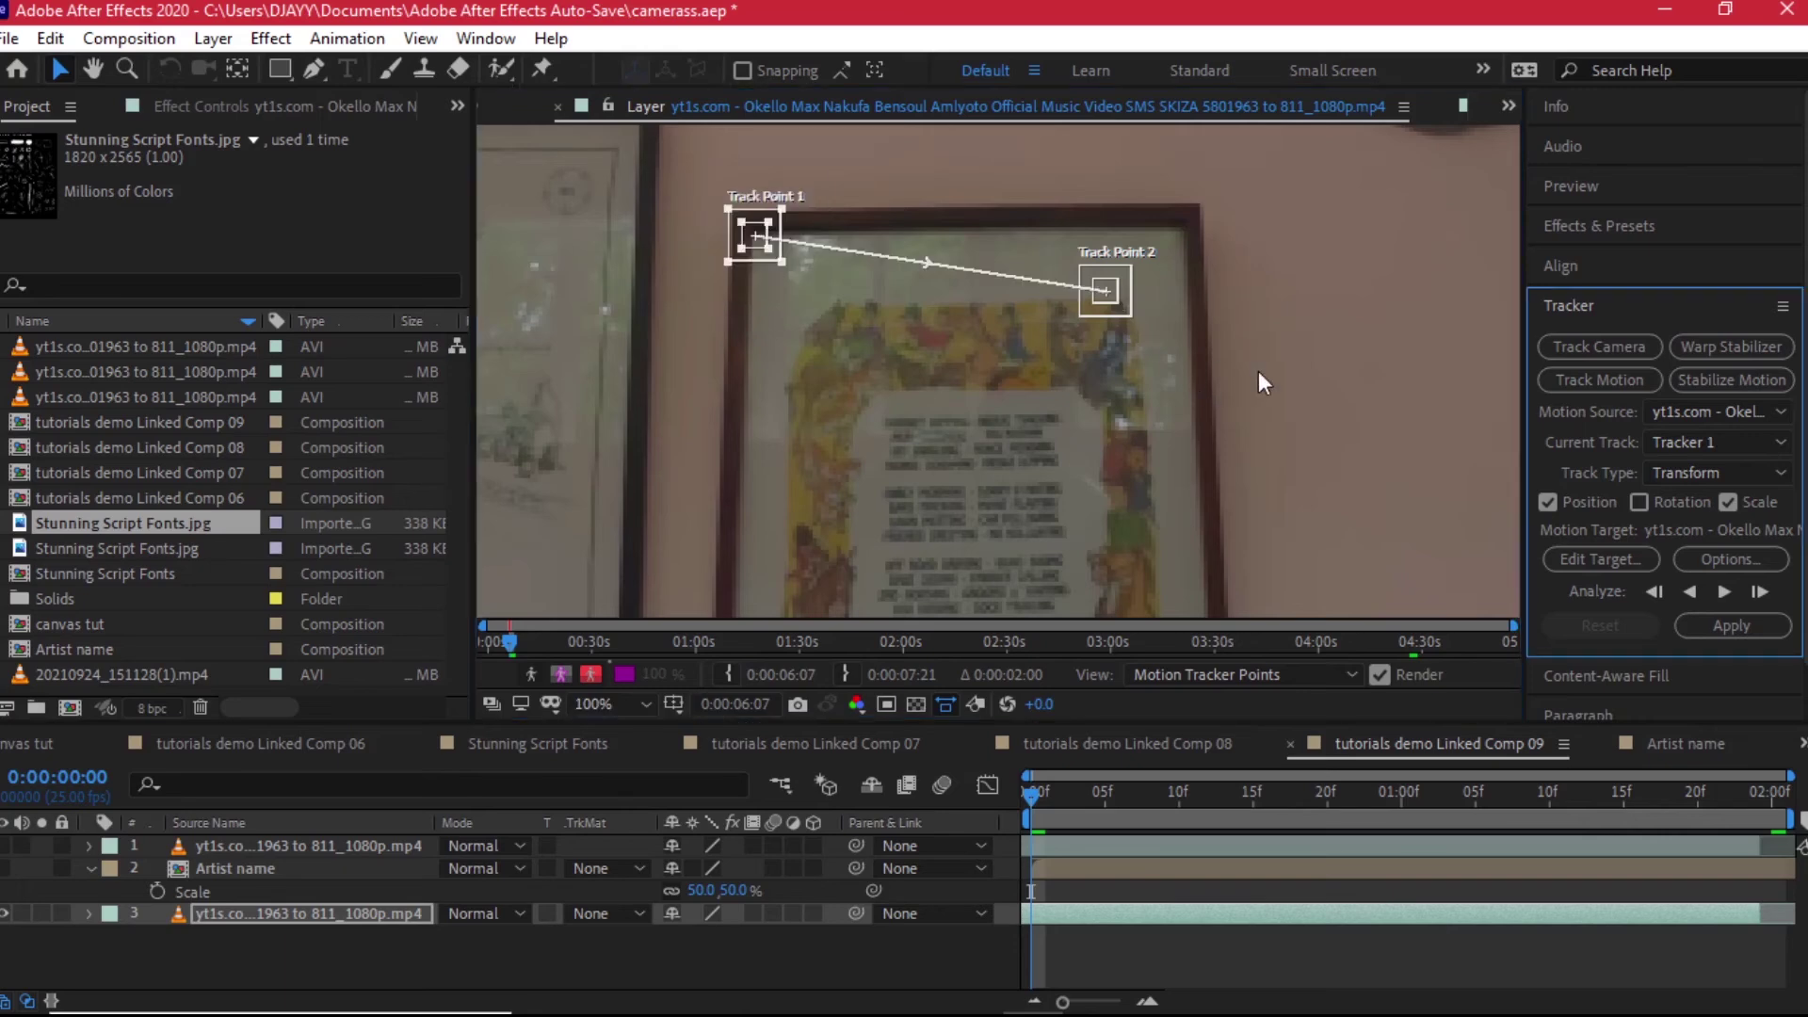
{"action": "key", "text": "space"}
{"action": "left_click_drag", "start_coordinate": [1300, 404], "coordinate": [1185, 456]}
{"action": "key", "text": "space"}
{"action": "left_click_drag", "start_coordinate": [1186, 287], "coordinate": [1052, 514]}
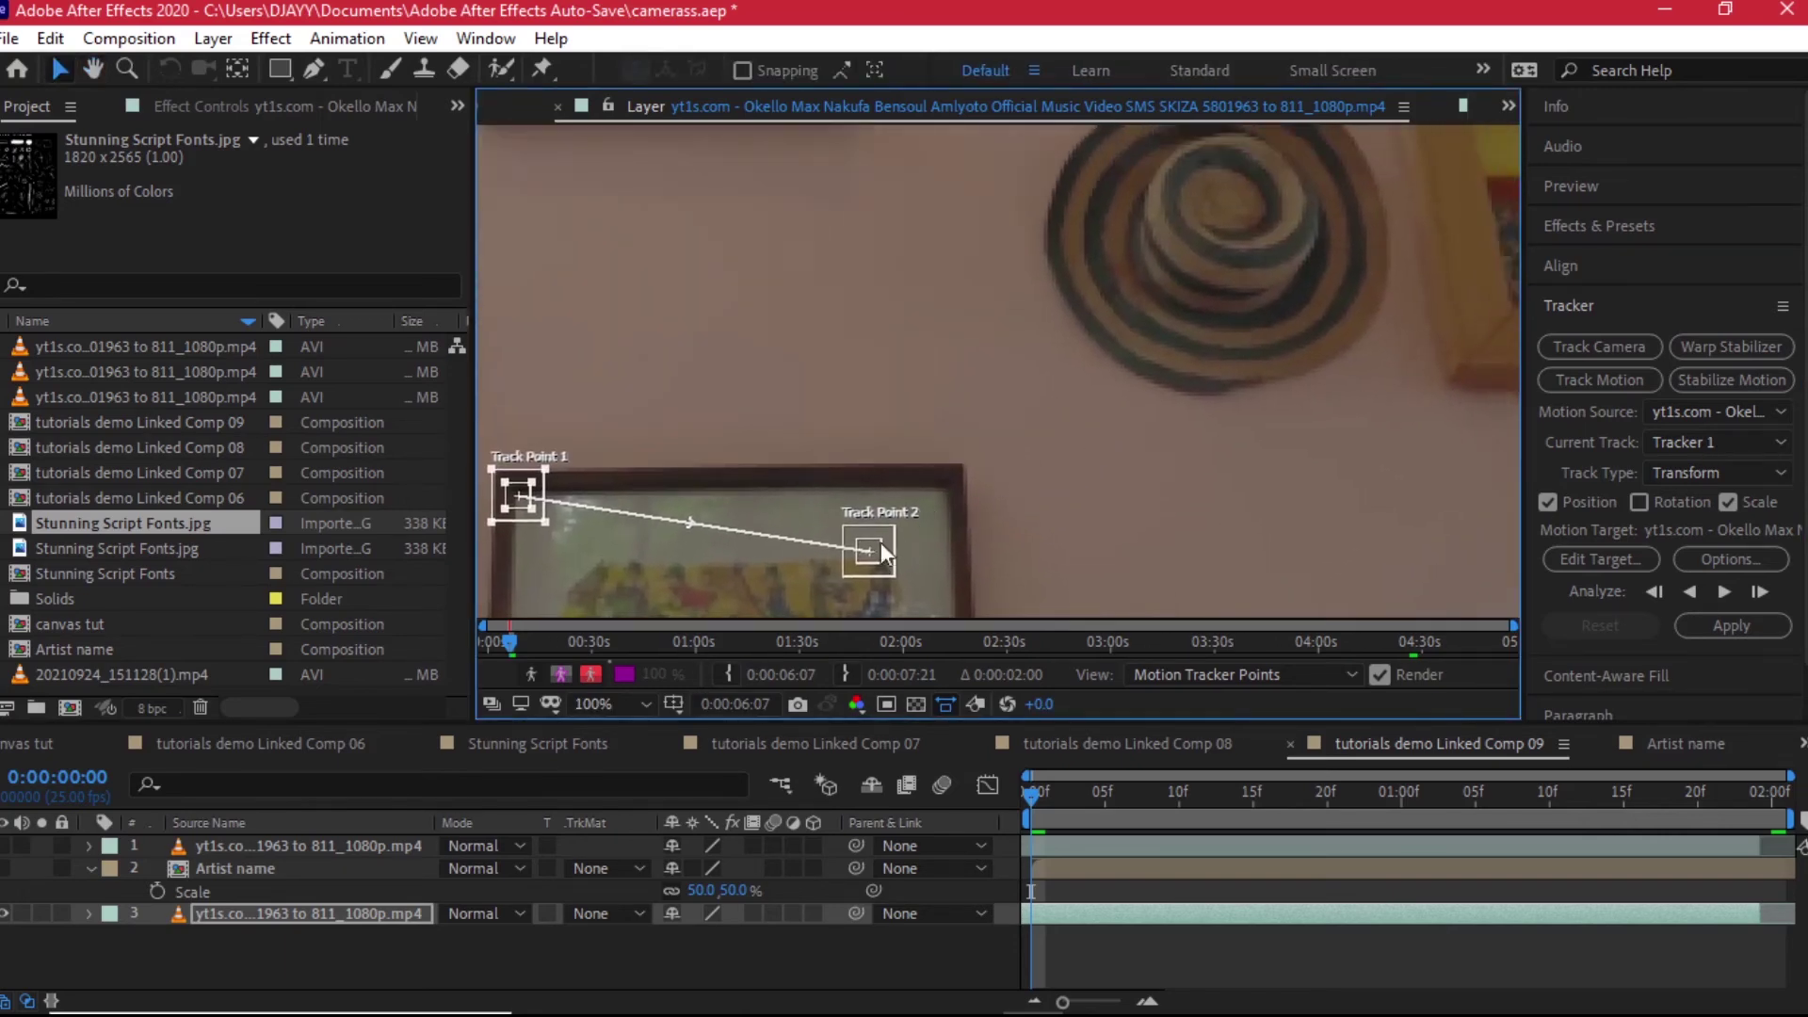
{"action": "left_click_drag", "start_coordinate": [871, 554], "coordinate": [962, 497]}
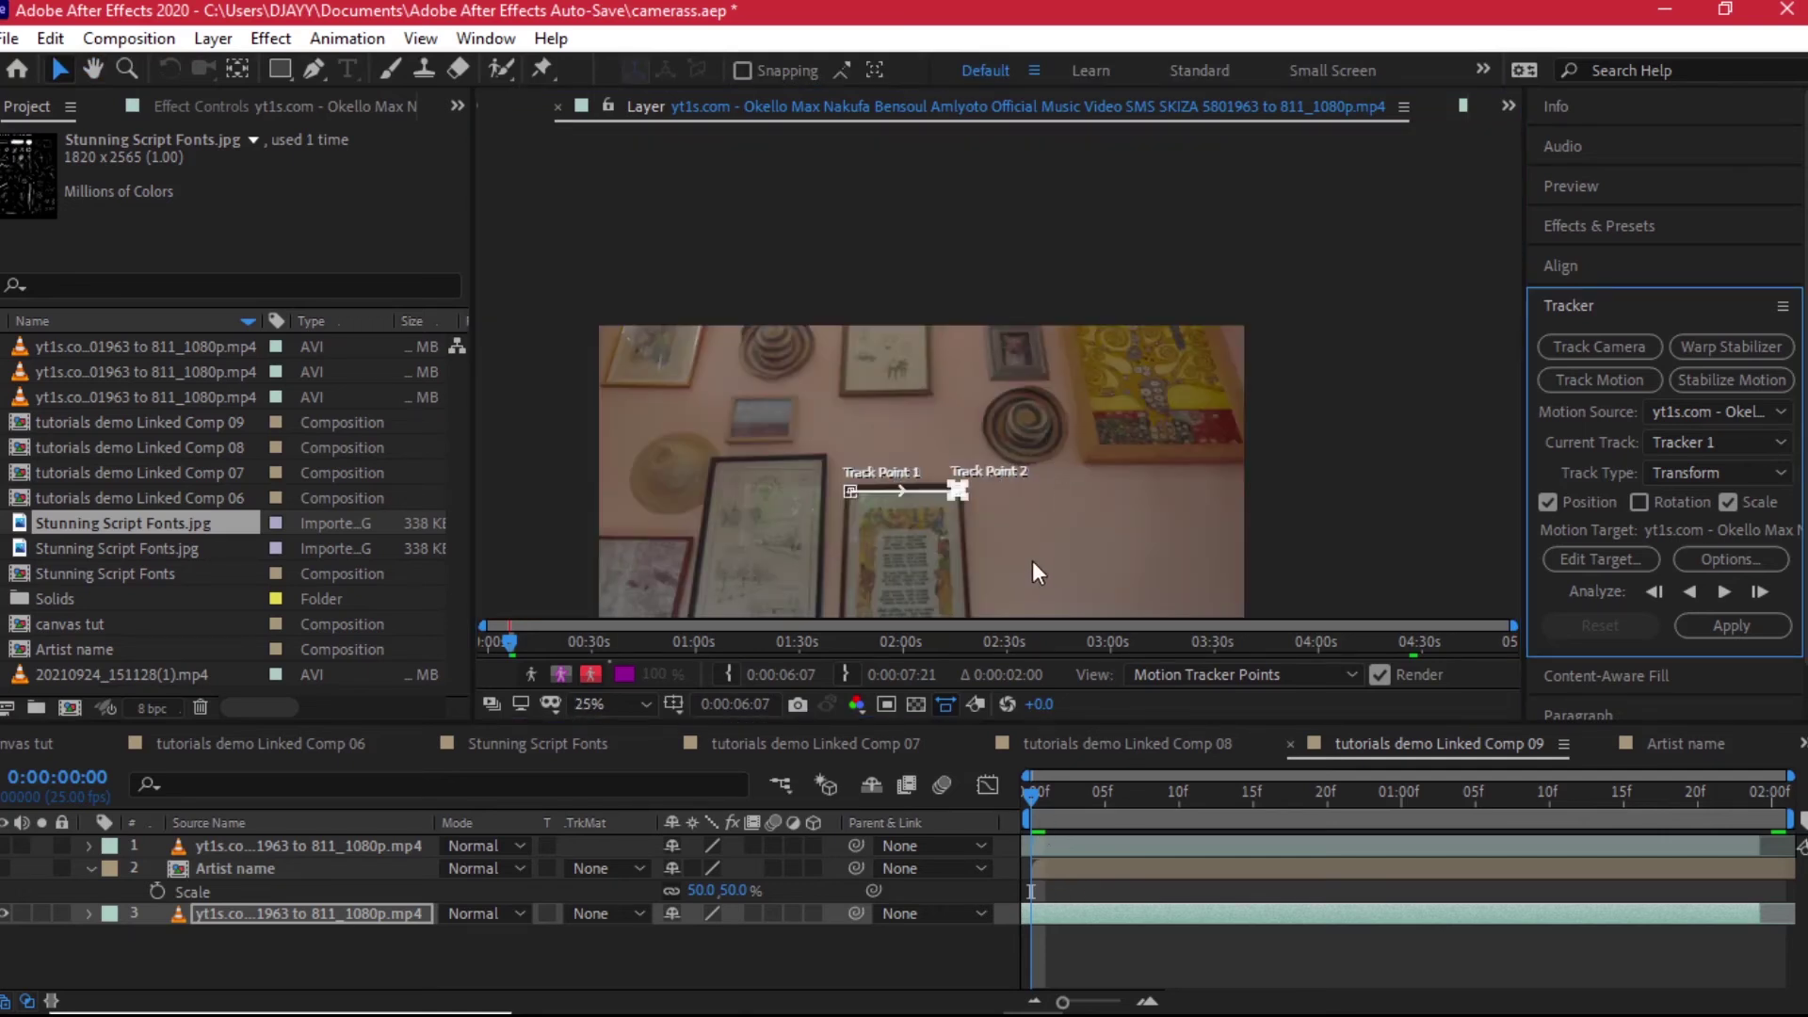
Step: Analyze the motion track forward through the shot and check how the two track points follow the frame's corners
{"action": "left_click", "coordinate": [1722, 593]}
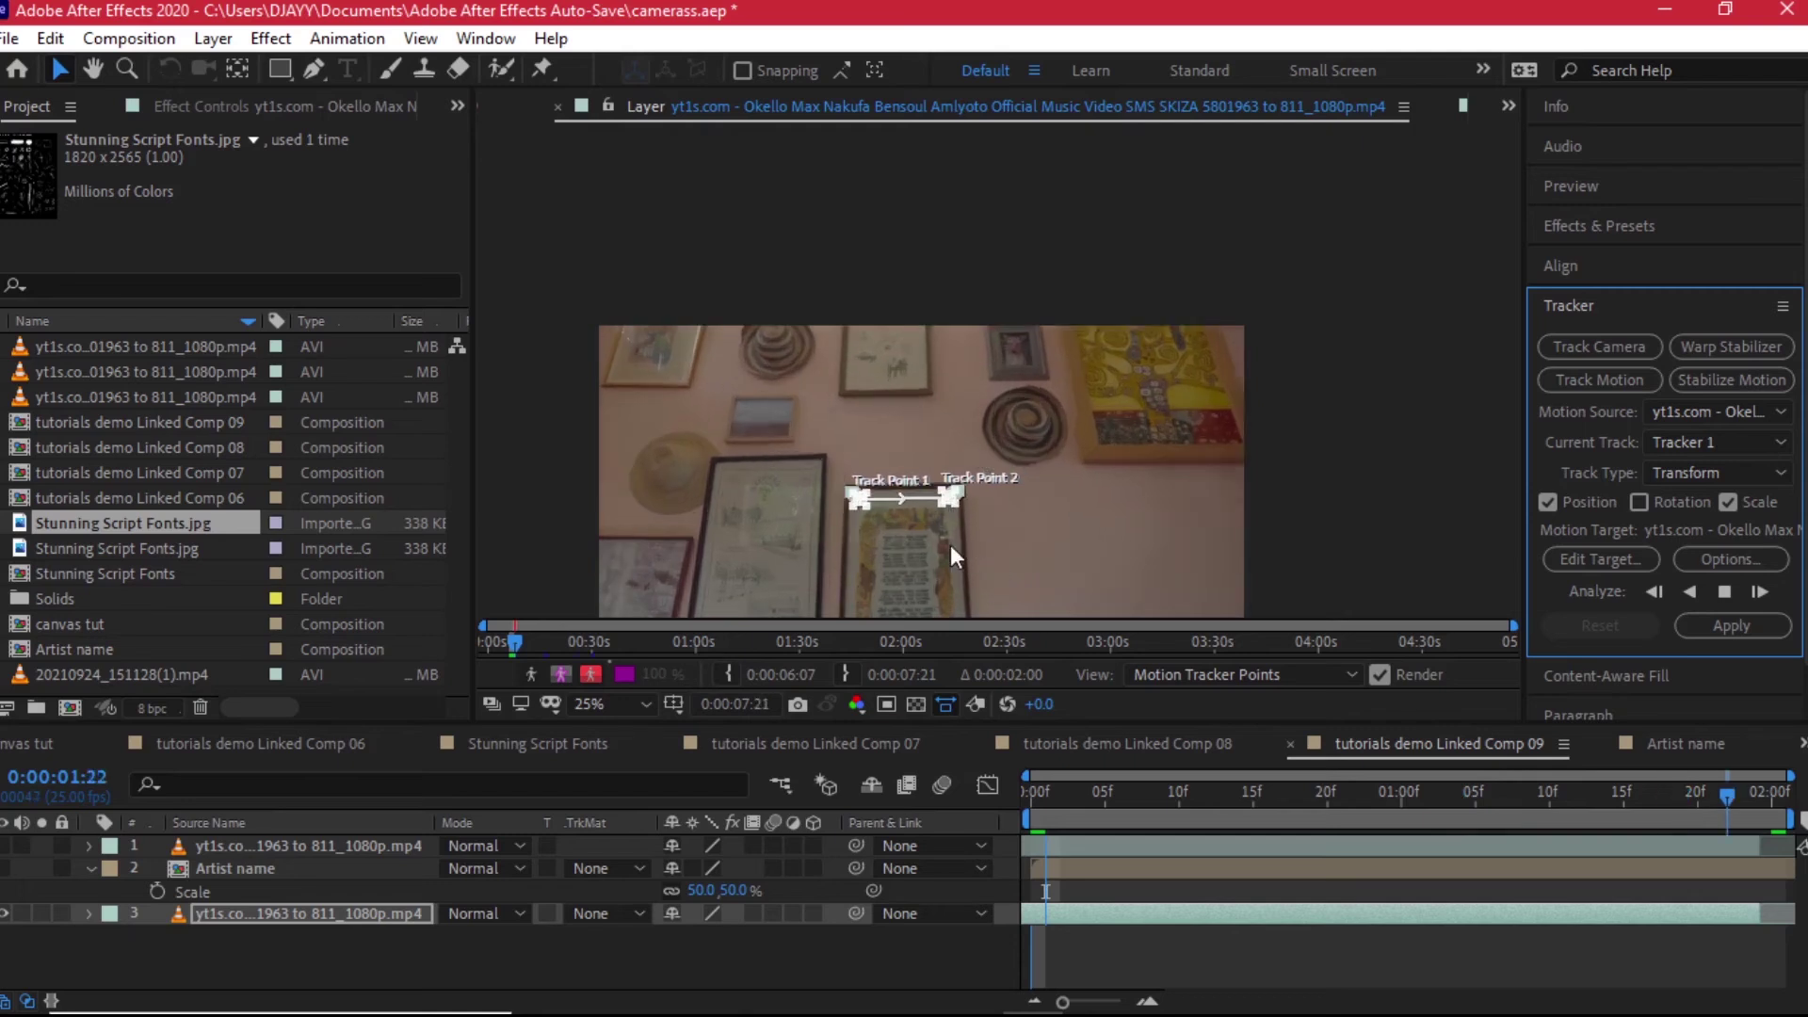
{"action": "left_click", "coordinate": [1072, 797]}
{"action": "left_click_drag", "start_coordinate": [1065, 798], "coordinate": [1593, 798]}
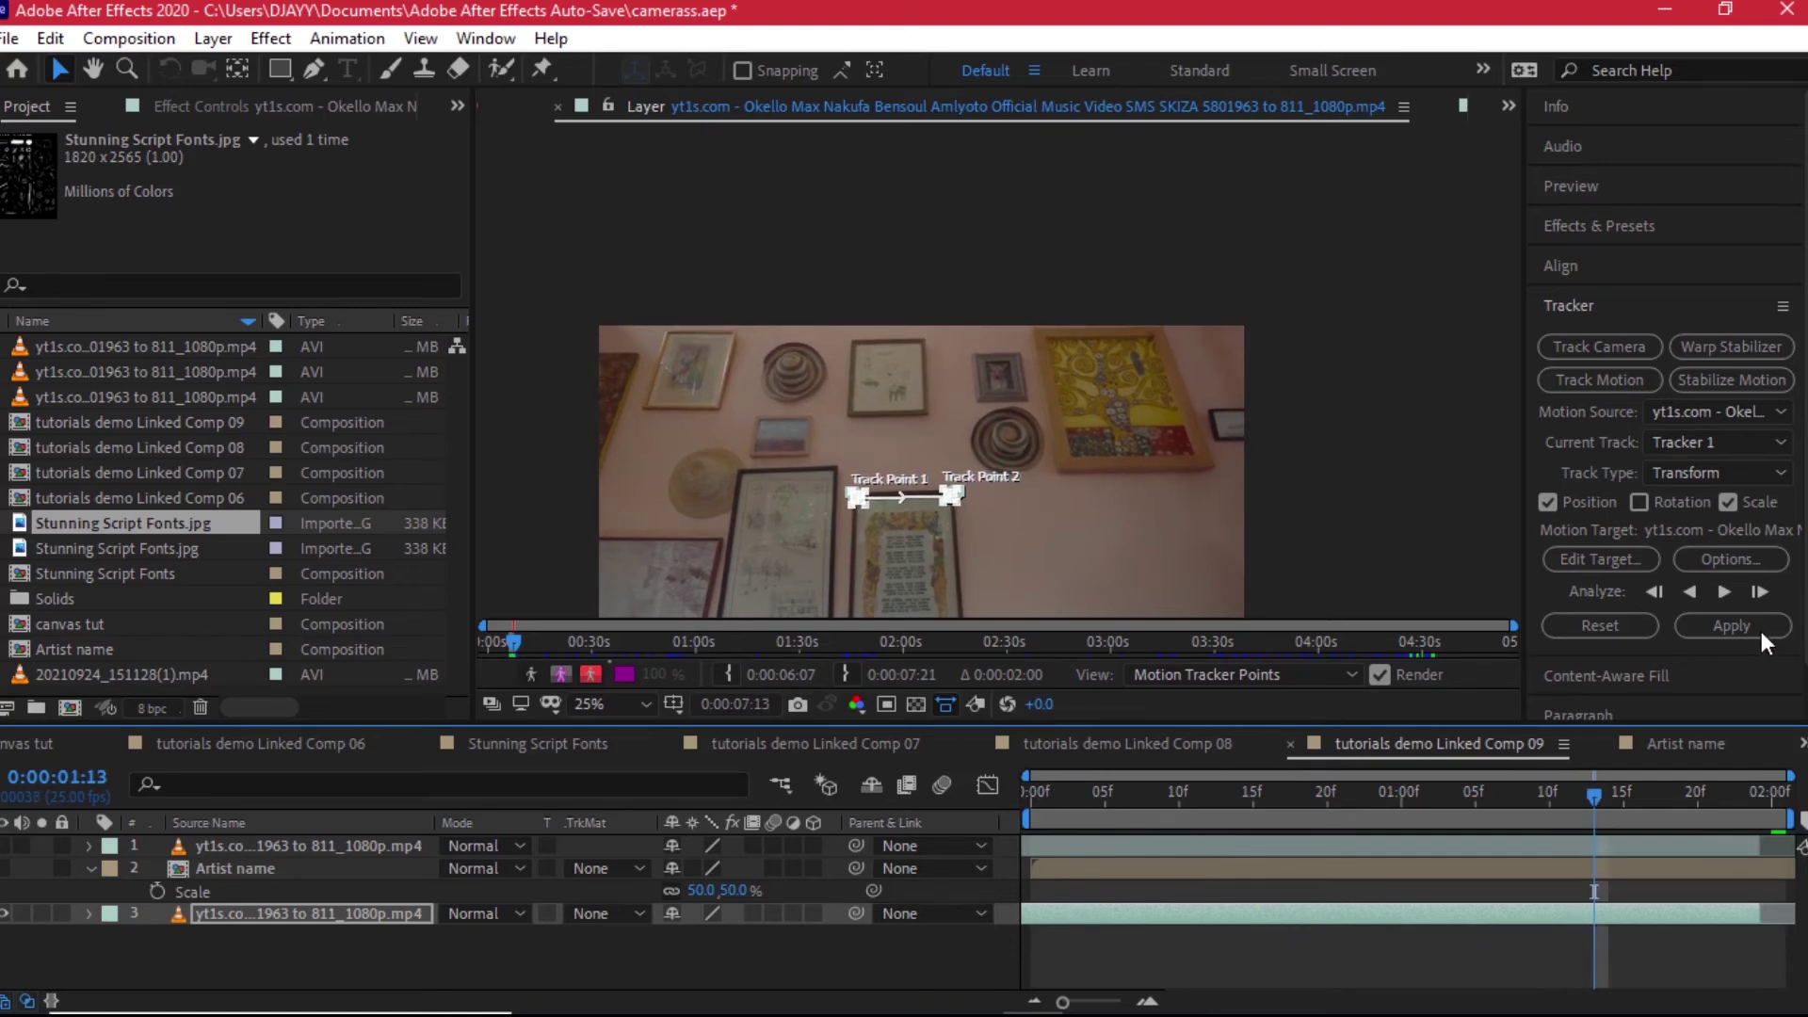
Step: Add a null object directly above the bottom footage layer in tutorials demo Linked Comp 09
{"action": "right_click", "coordinate": [399, 935]}
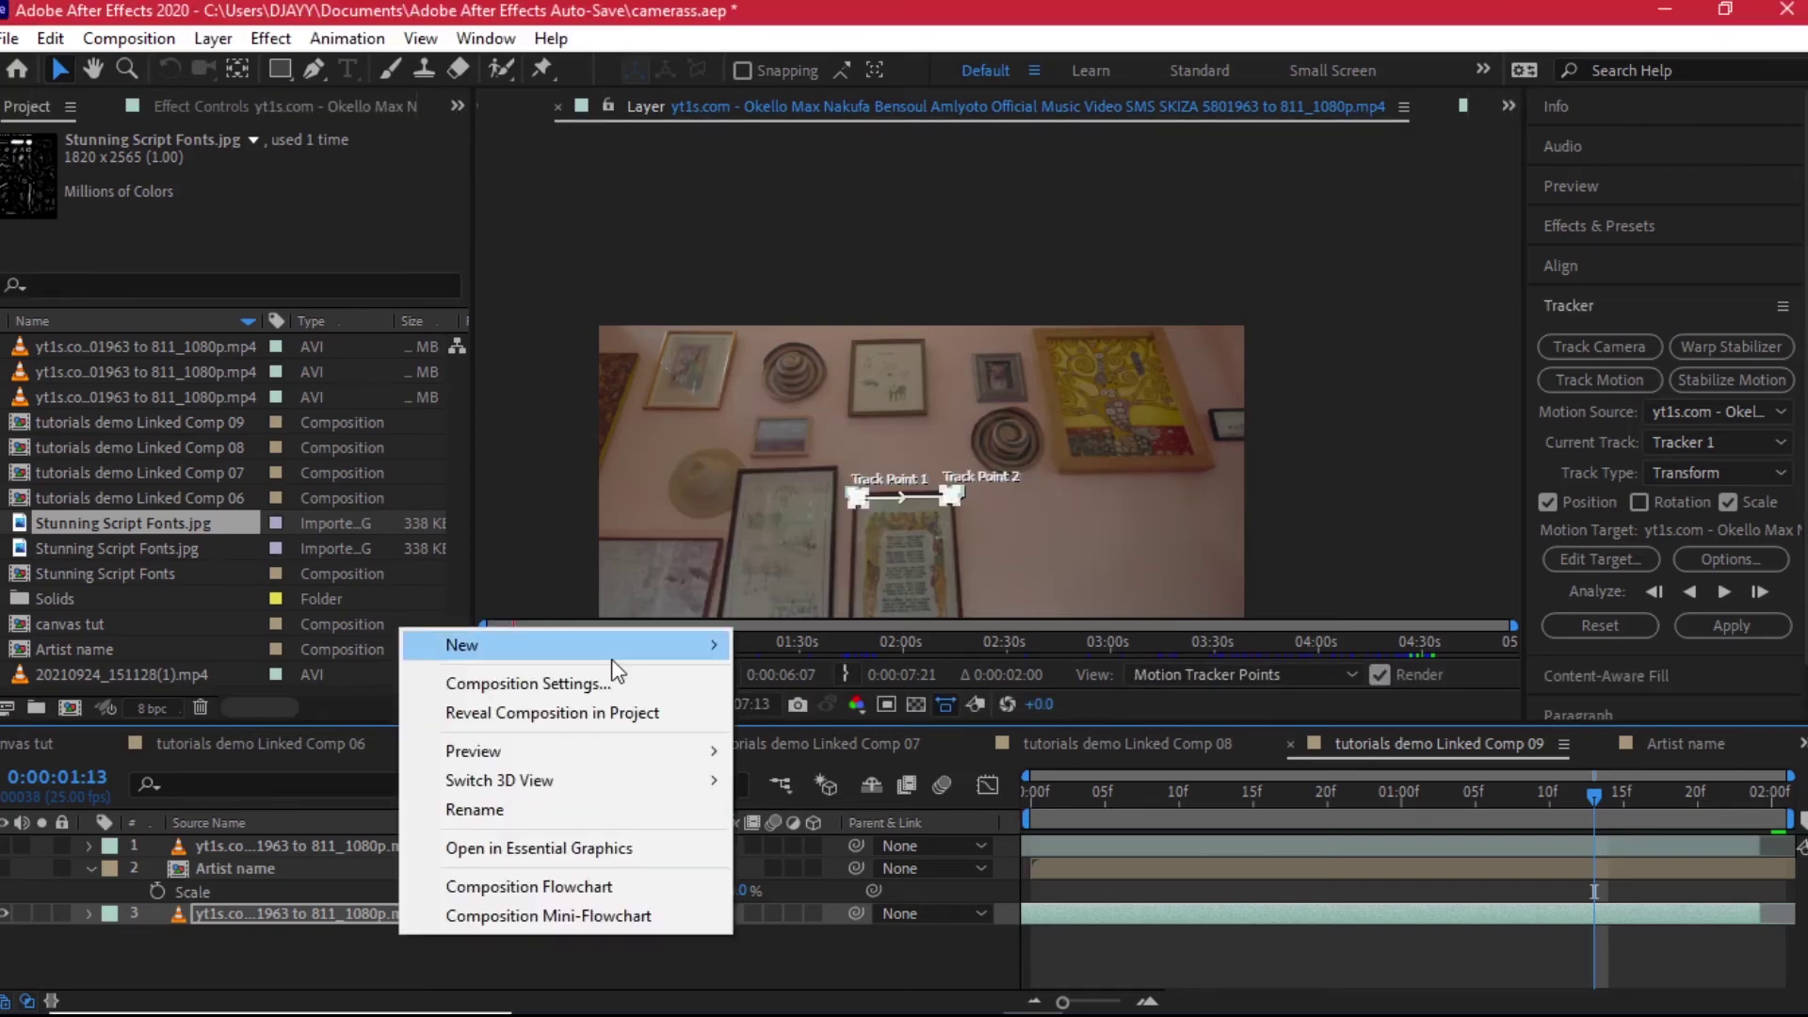
{"action": "mouse_move", "coordinate": [612, 657]}
{"action": "left_click", "coordinate": [904, 824]}
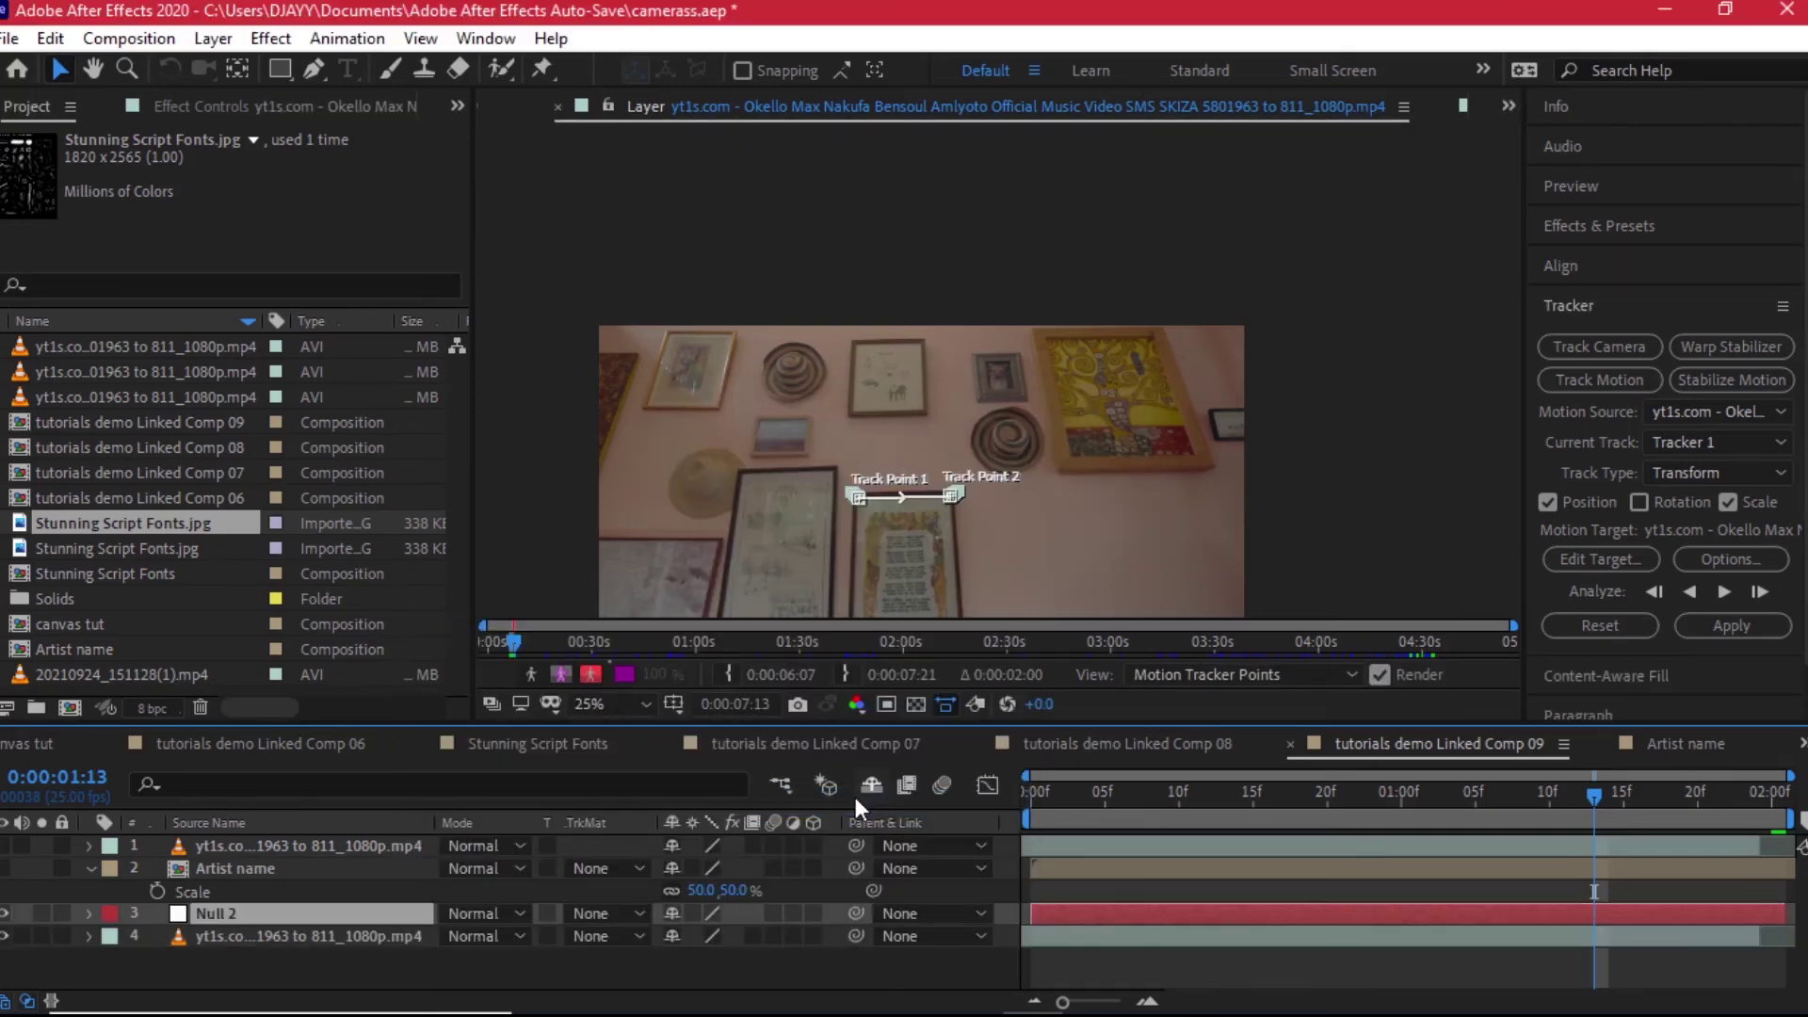
{"action": "left_click", "coordinate": [292, 918]}
{"action": "left_click", "coordinate": [286, 935]}
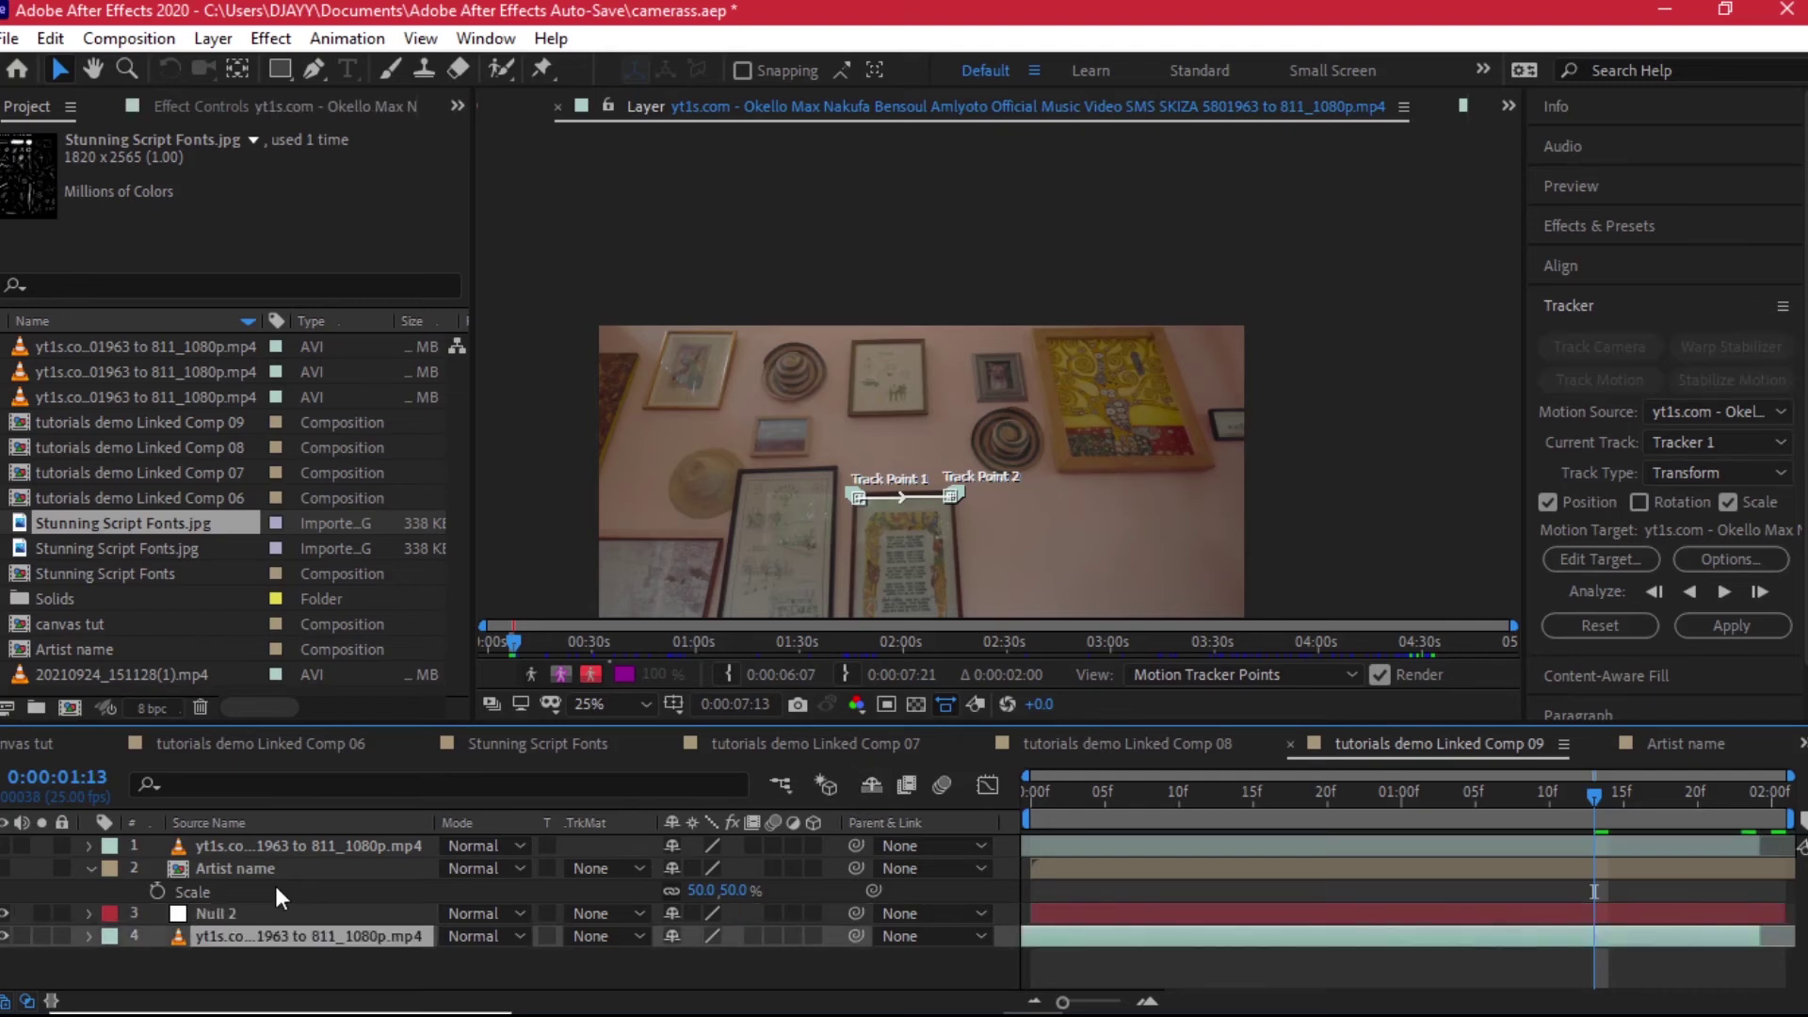
{"action": "left_click", "coordinate": [309, 913]}
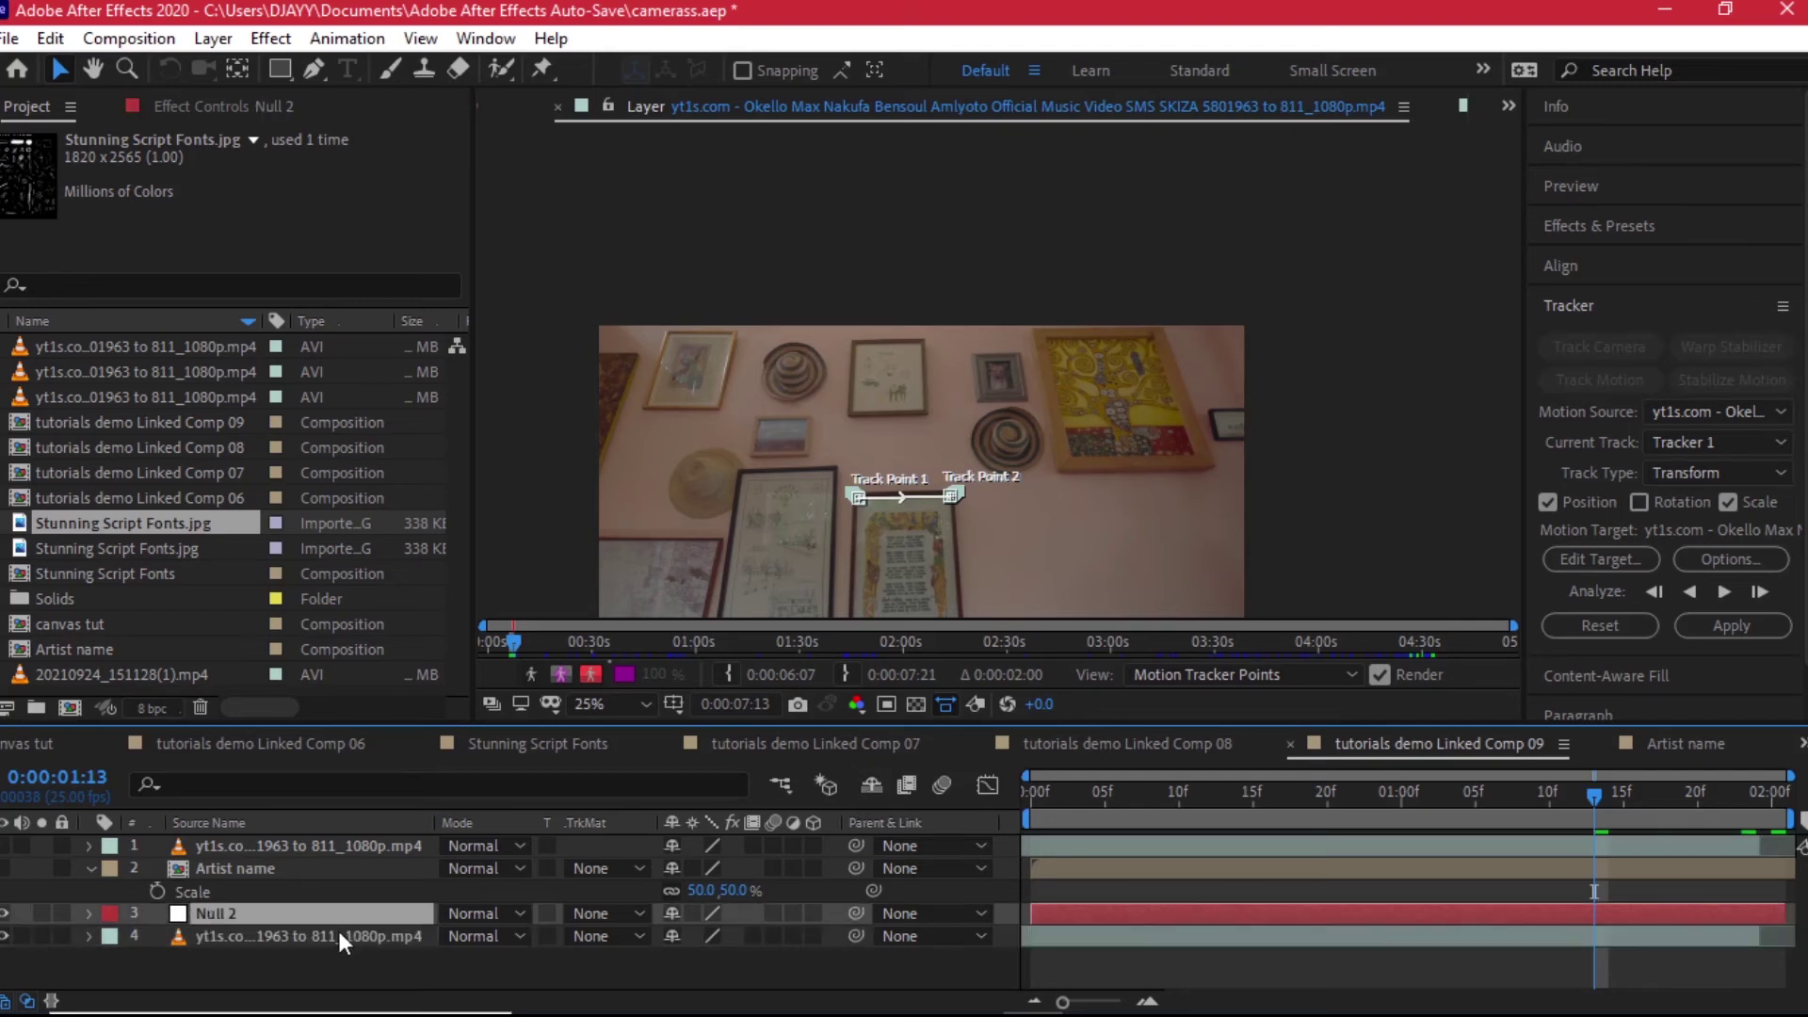
Step: Set Null 2 as the motion target of the bottom footage's track, apply it in X and Y, and check the resulting movement
{"action": "left_click", "coordinate": [340, 935]}
{"action": "left_click", "coordinate": [1585, 552]}
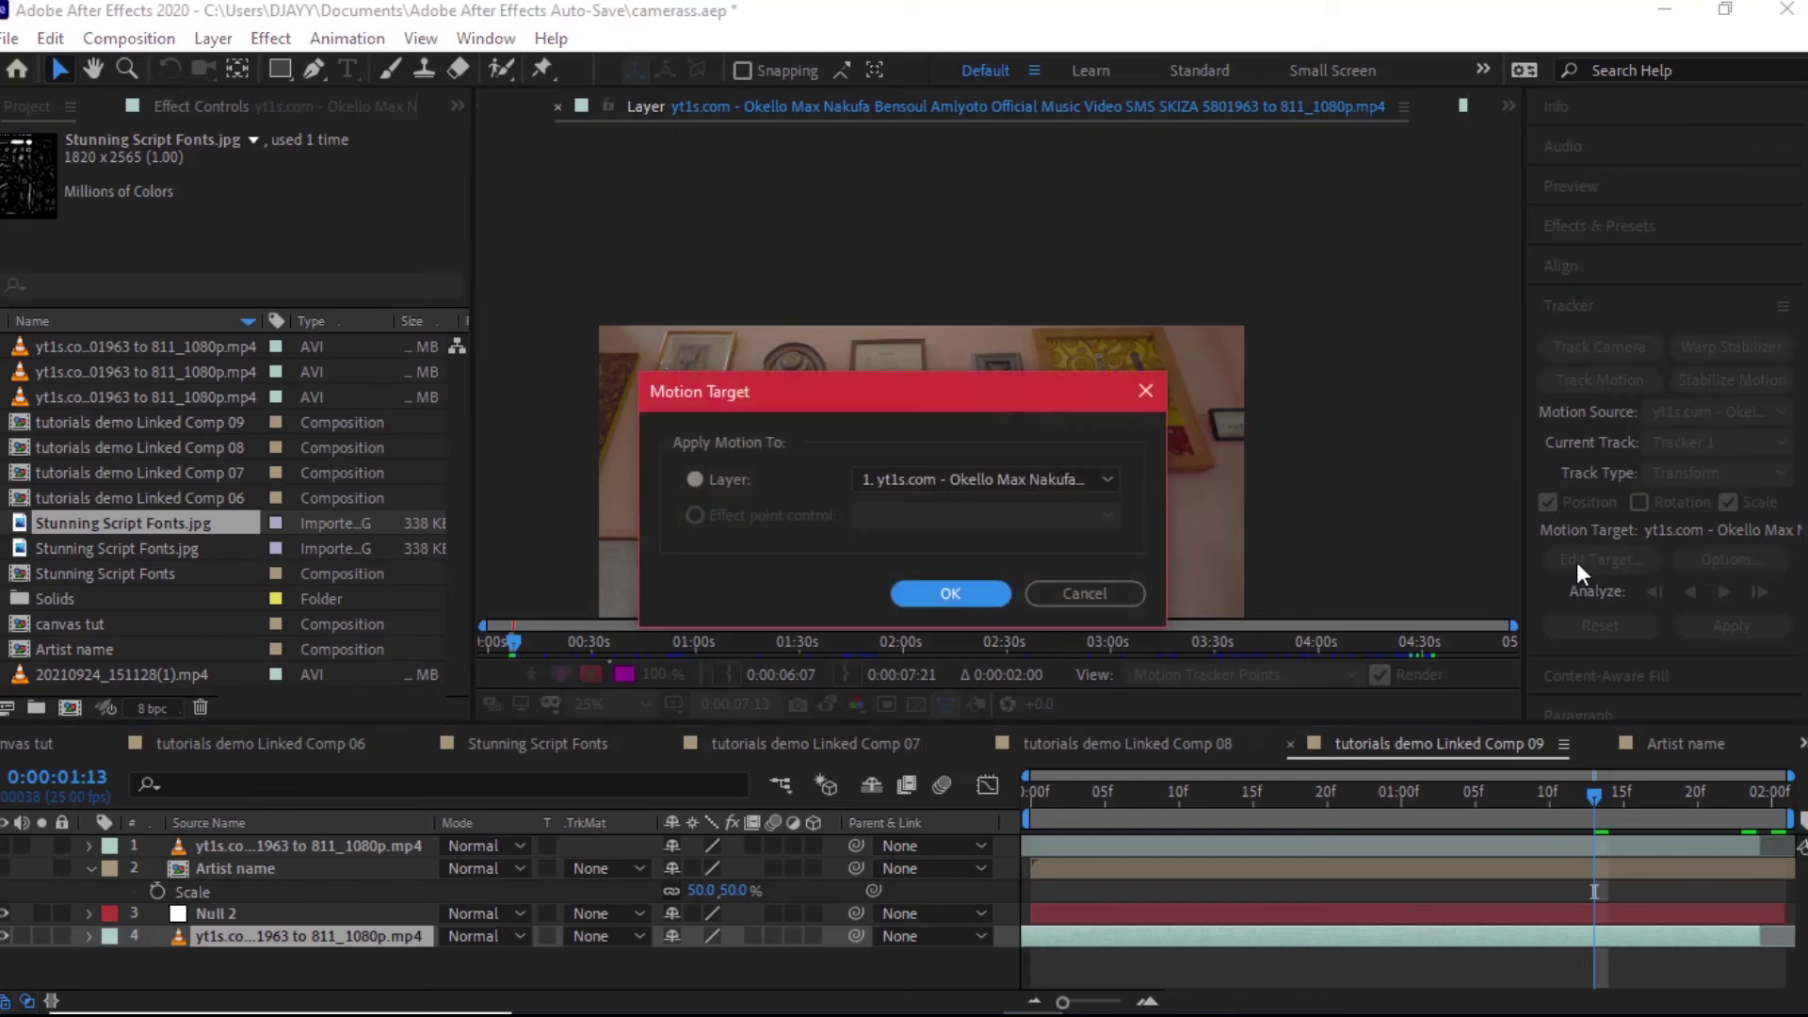
{"action": "left_click", "coordinate": [880, 482]}
{"action": "left_click", "coordinate": [1028, 565]}
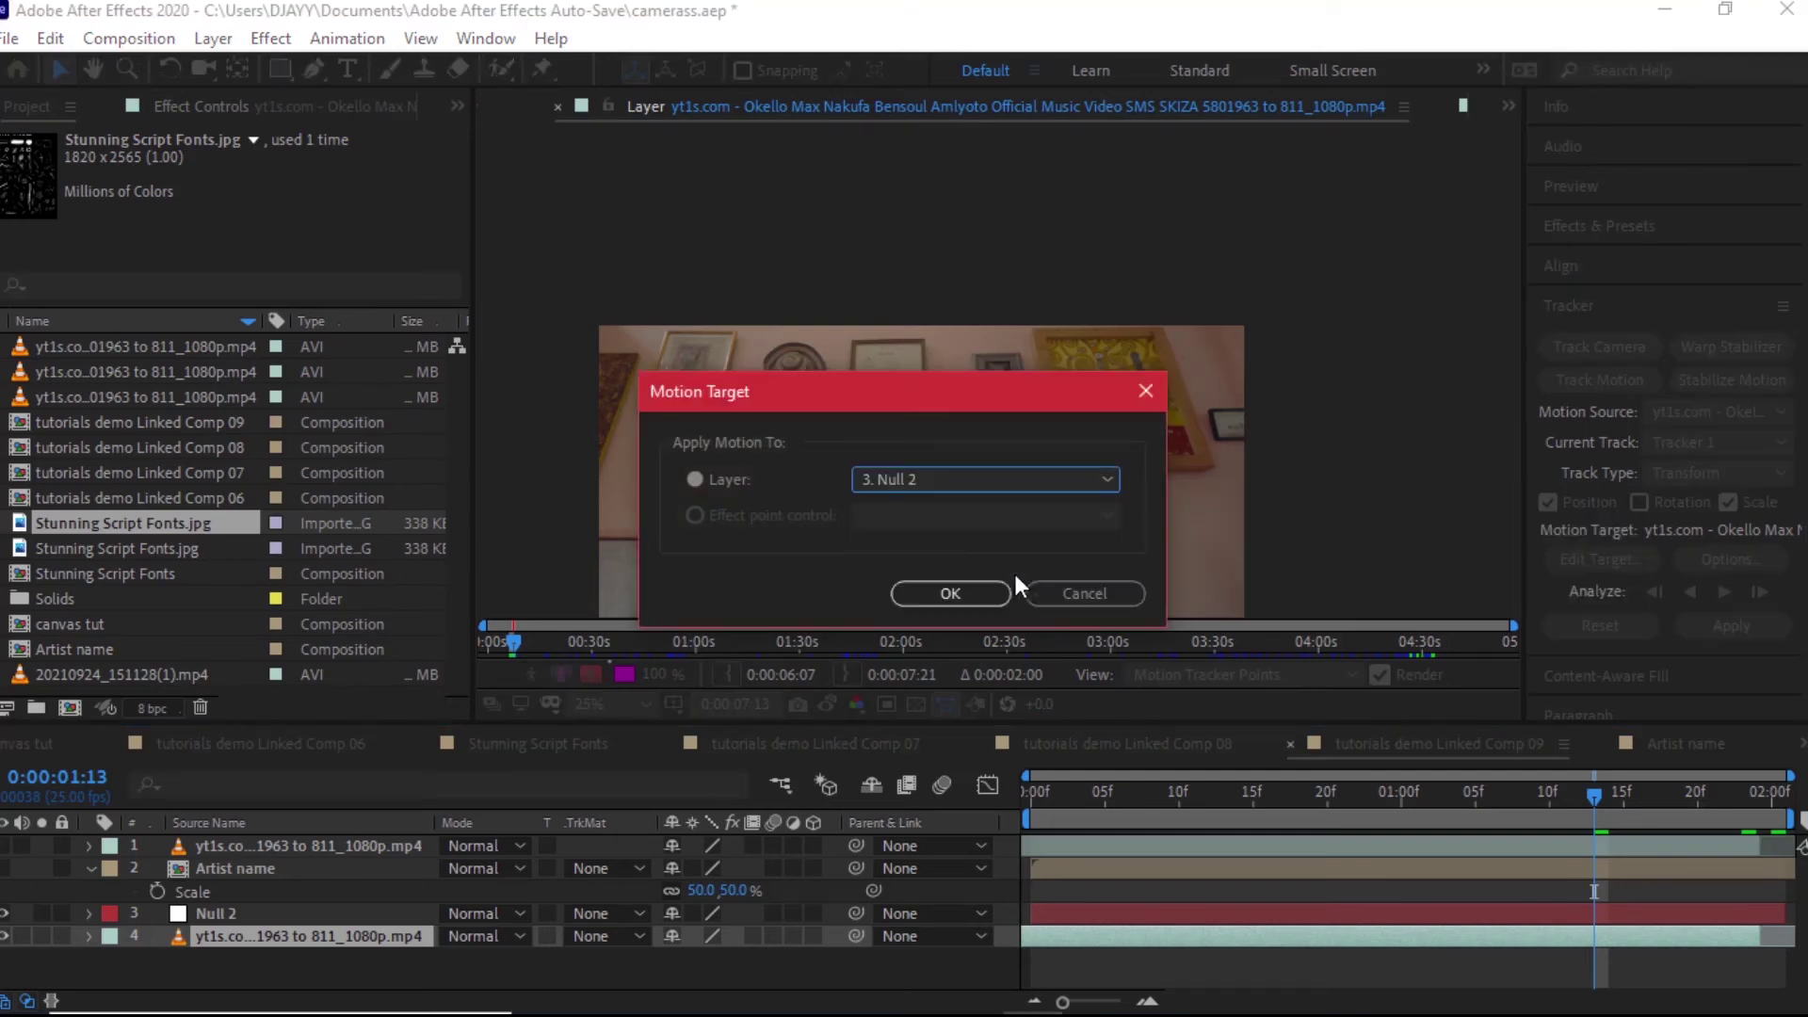
{"action": "left_click", "coordinate": [941, 592]}
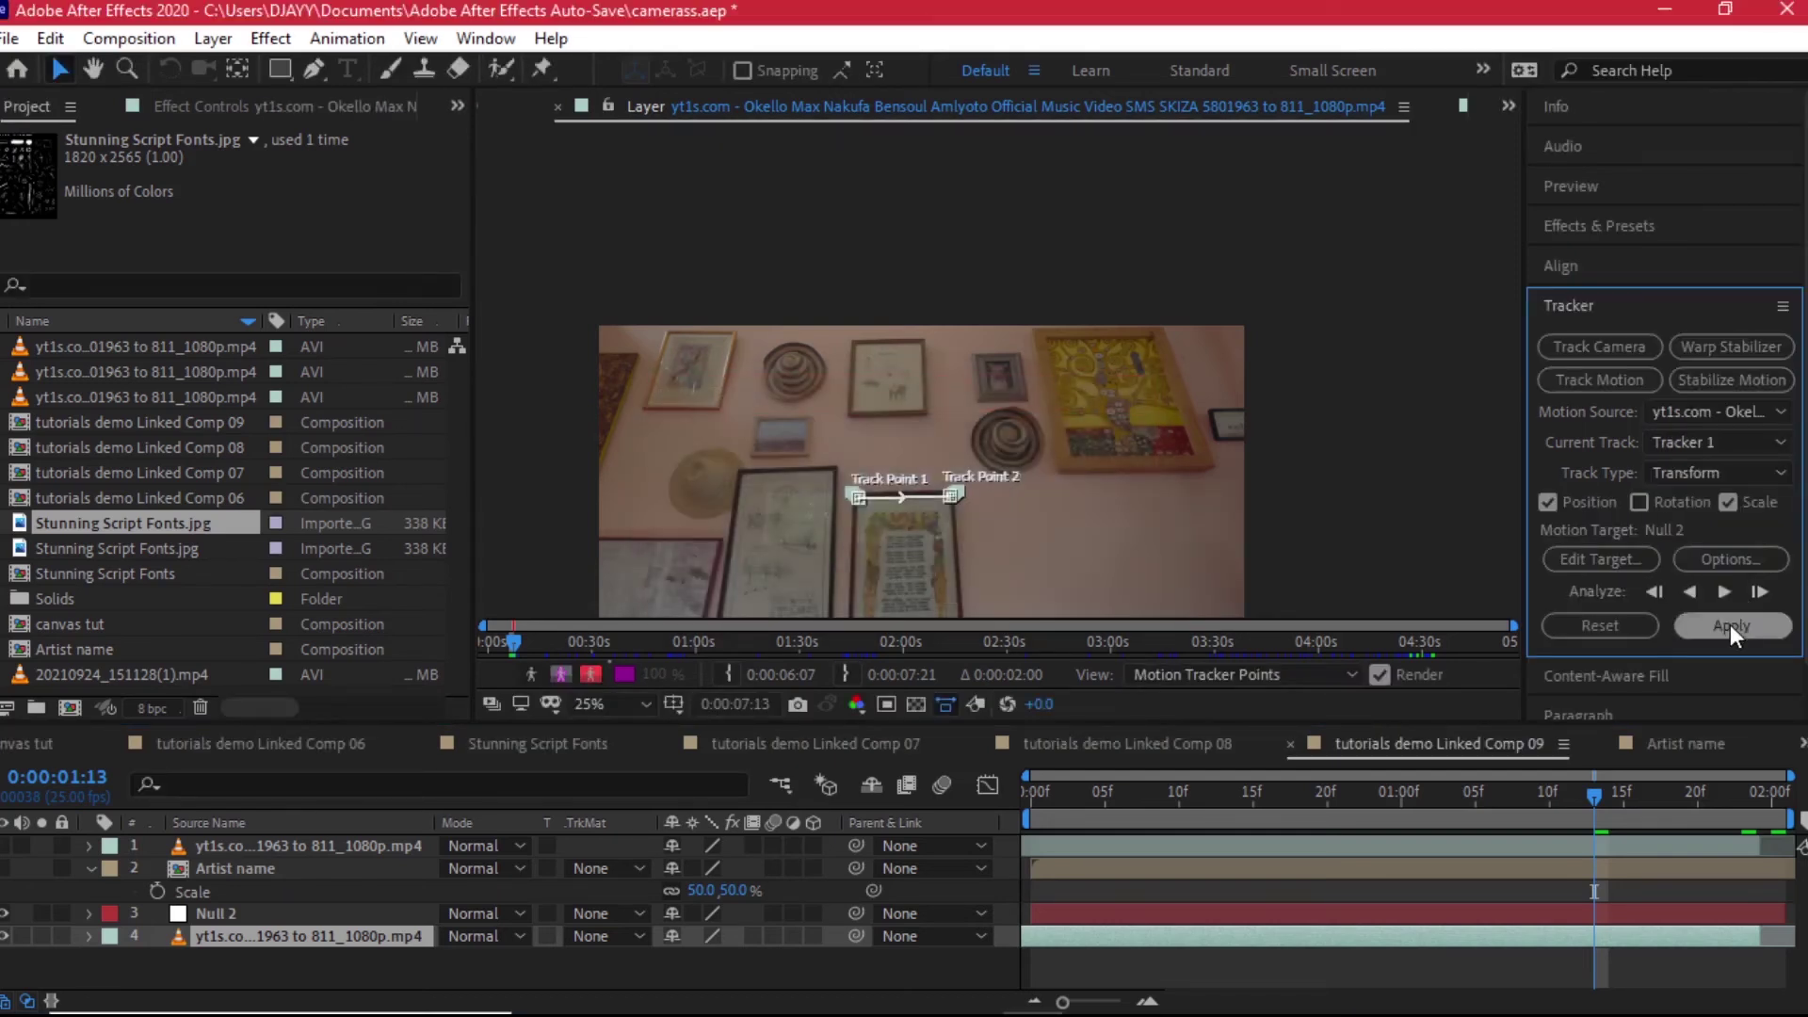
{"action": "left_click", "coordinate": [1730, 625]}
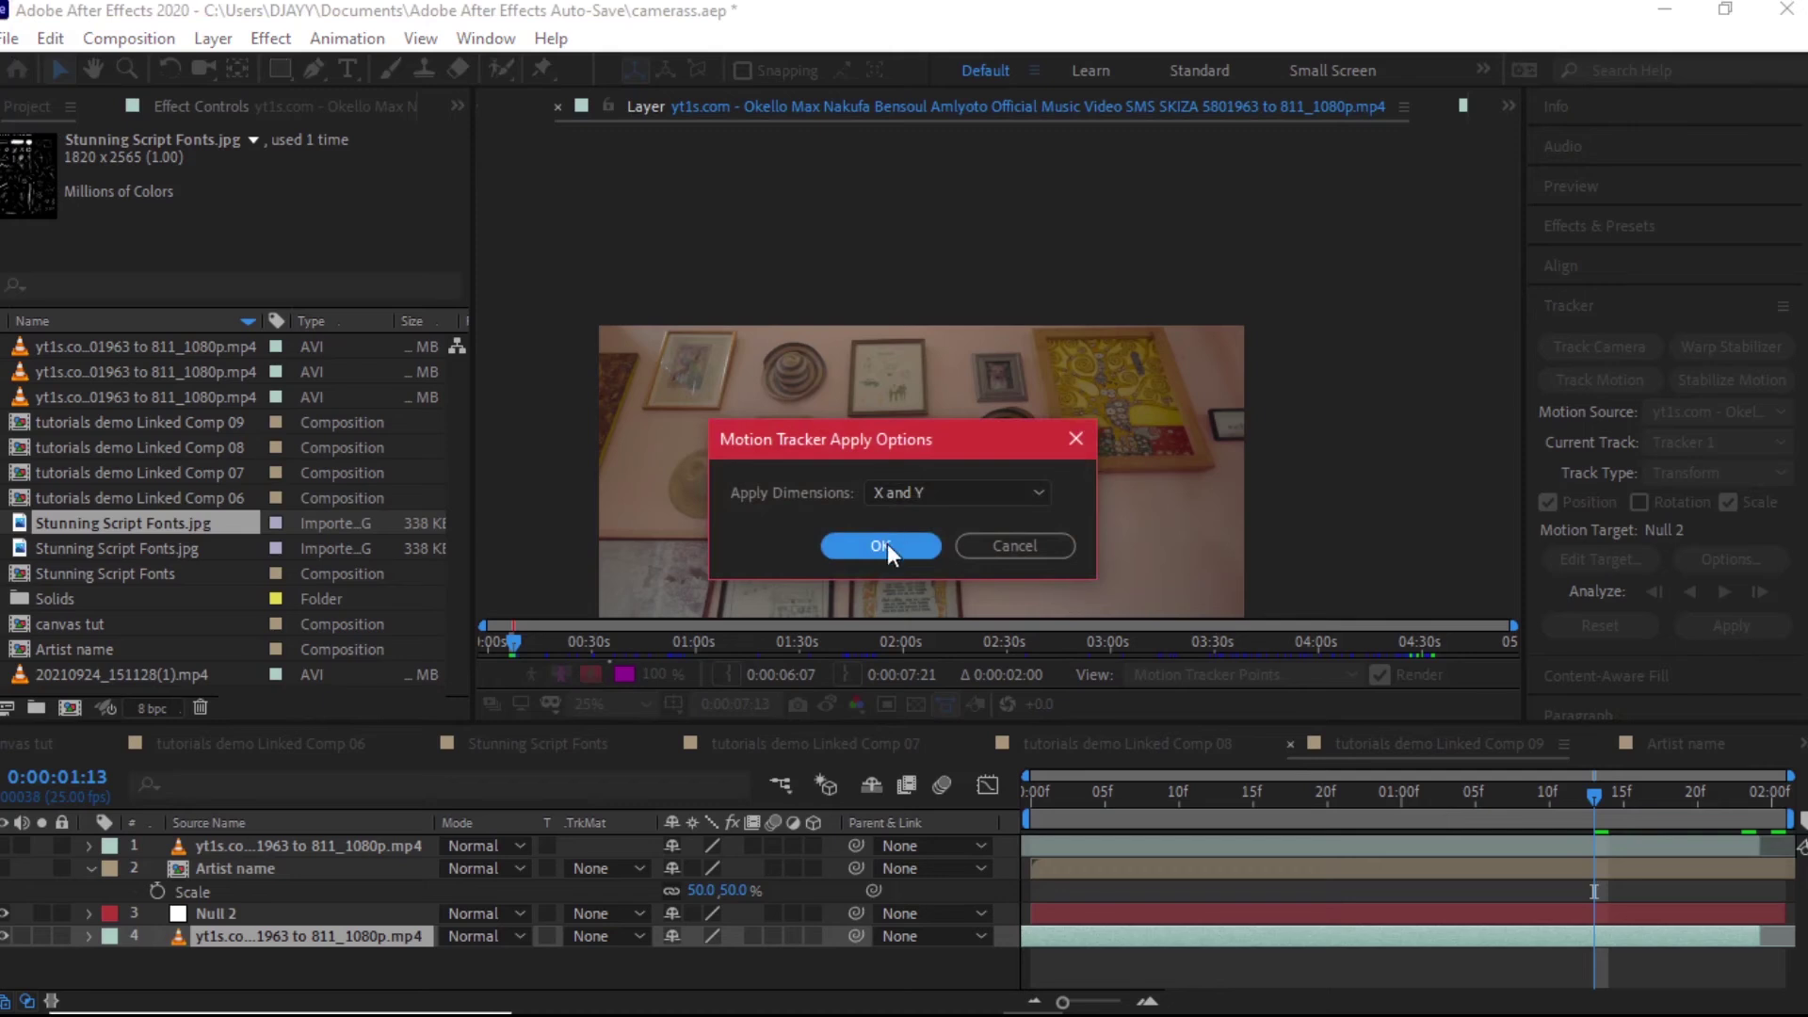
{"action": "left_click", "coordinate": [887, 545]}
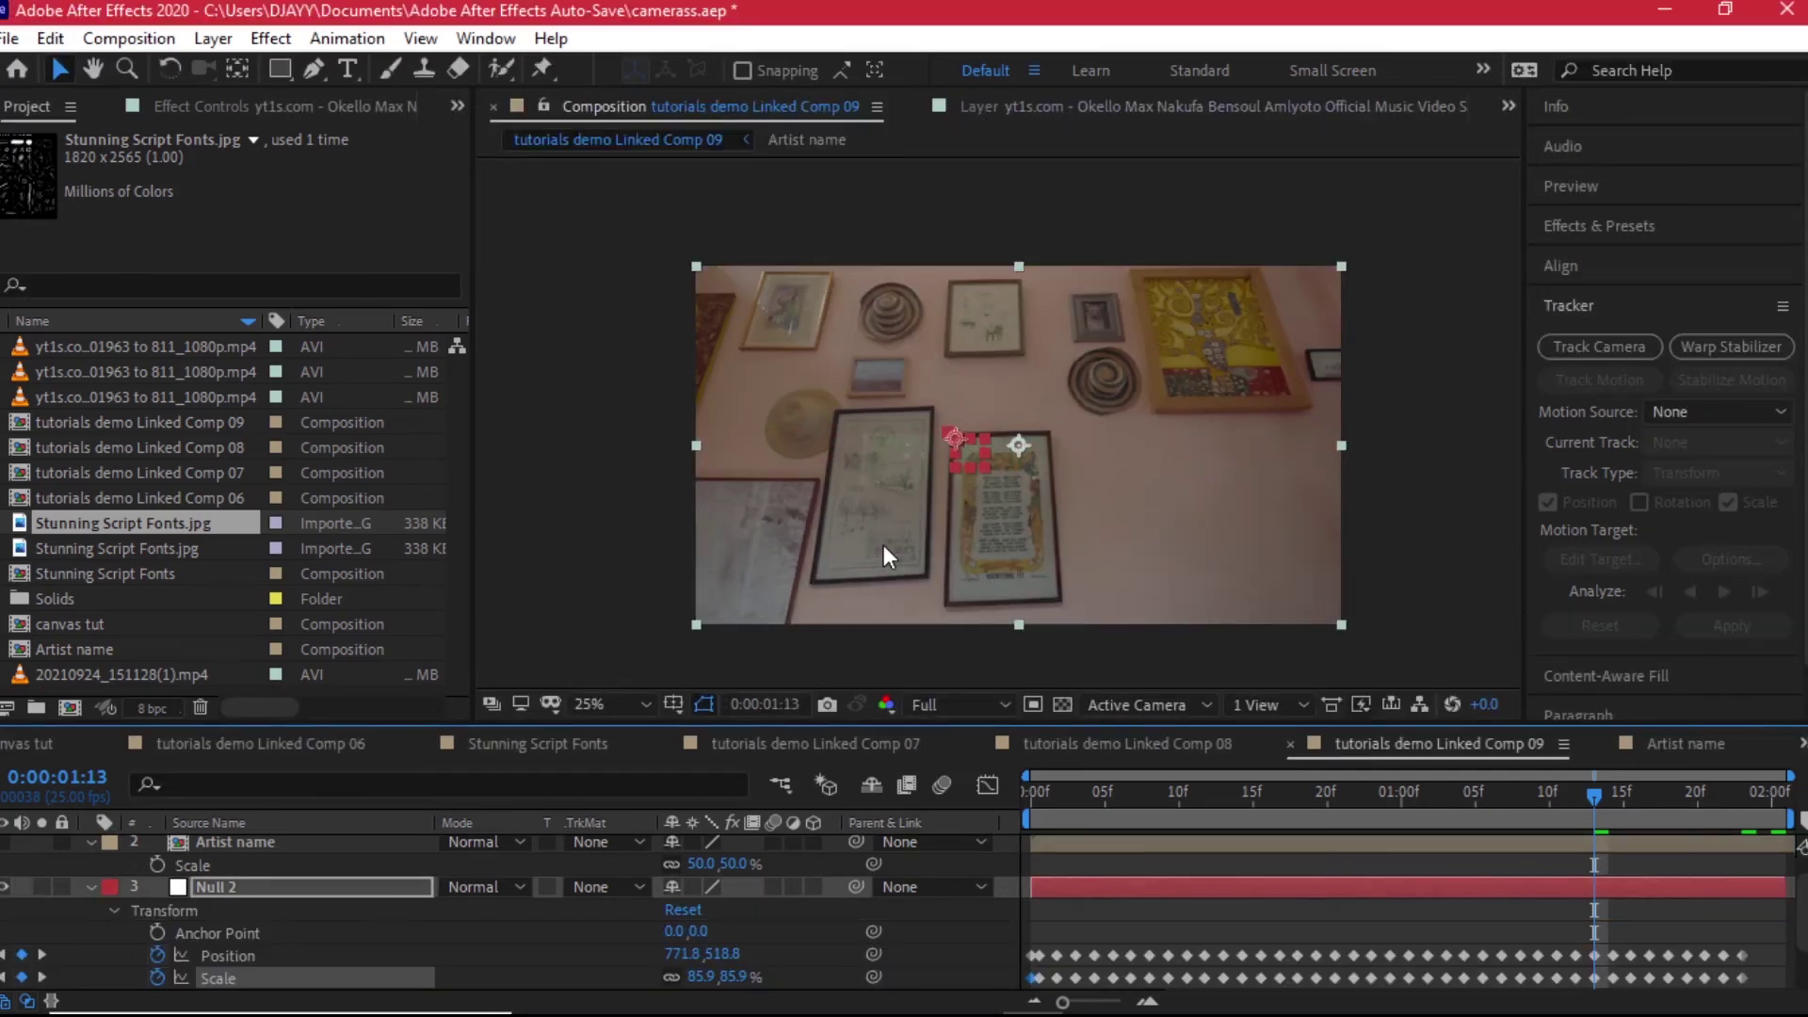
{"action": "left_click_drag", "start_coordinate": [1022, 816], "coordinate": [1562, 812]}
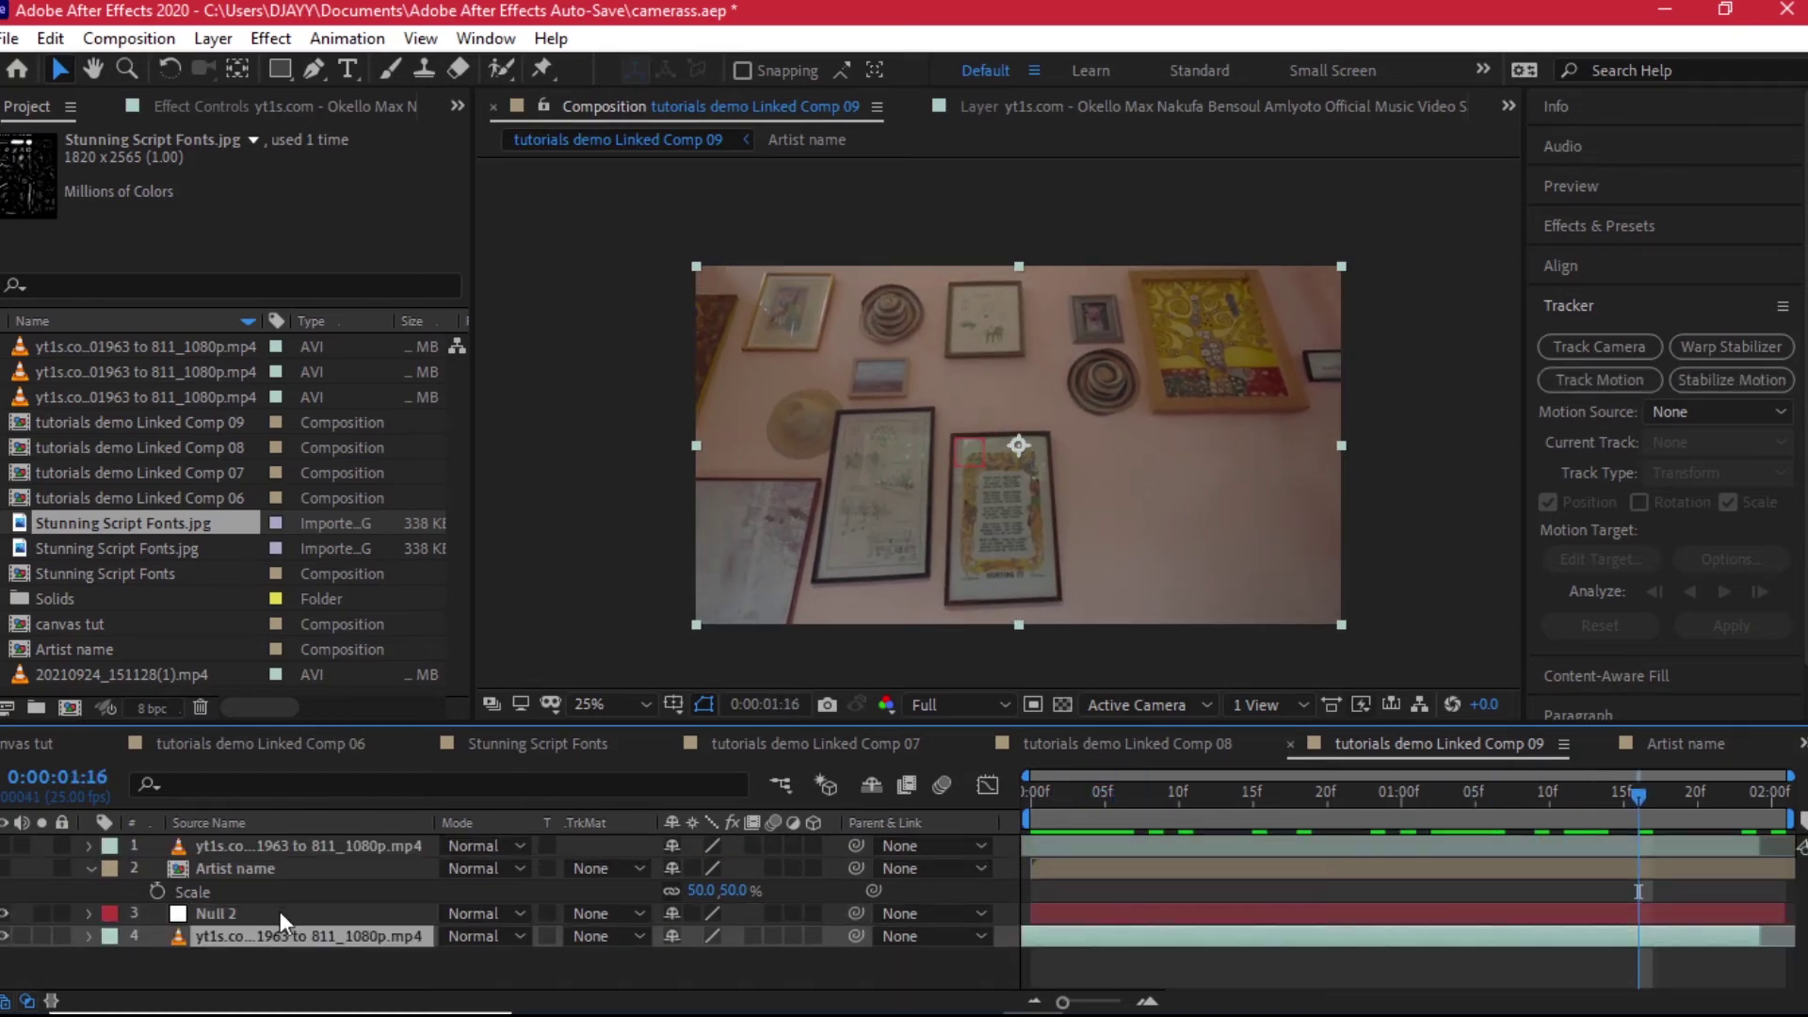
Step: Hide the bottom footage, show the Artist name and top footage layers at 0:00:00:00, and set the preview resolution to Third
{"action": "left_click", "coordinate": [4, 936]}
{"action": "left_click", "coordinate": [252, 912]}
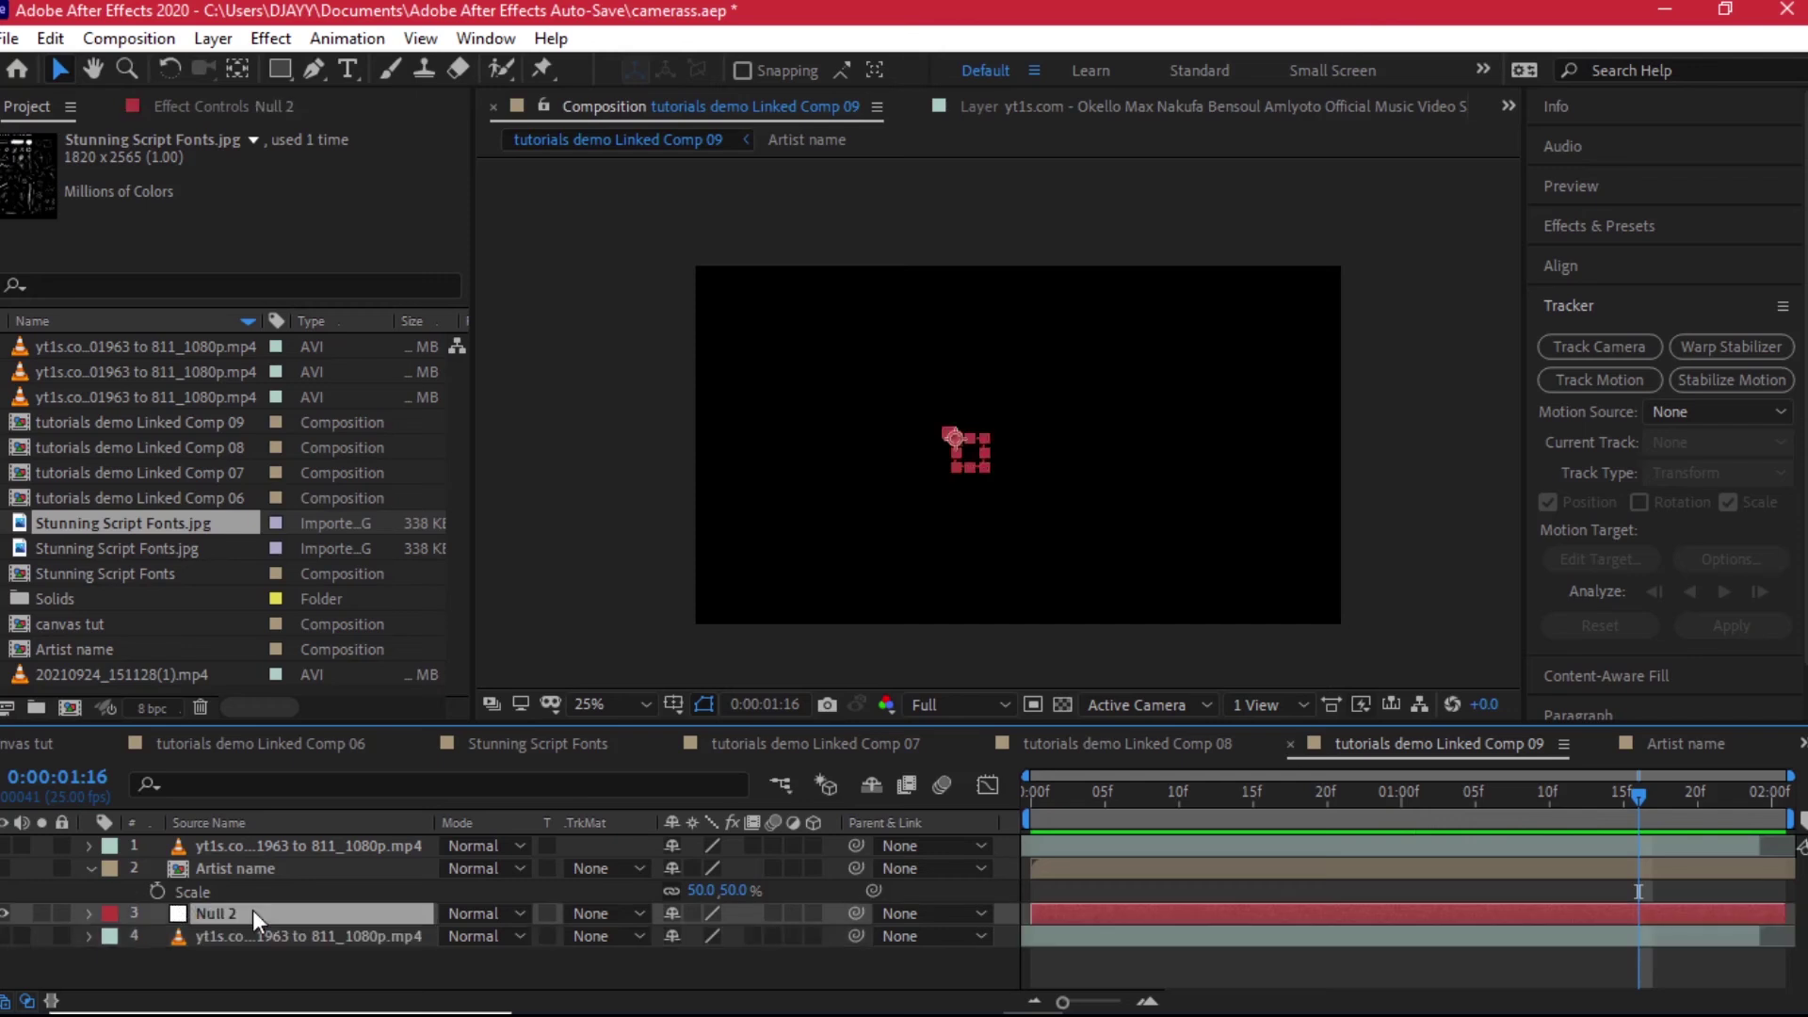
{"action": "left_click", "coordinate": [1034, 797]}
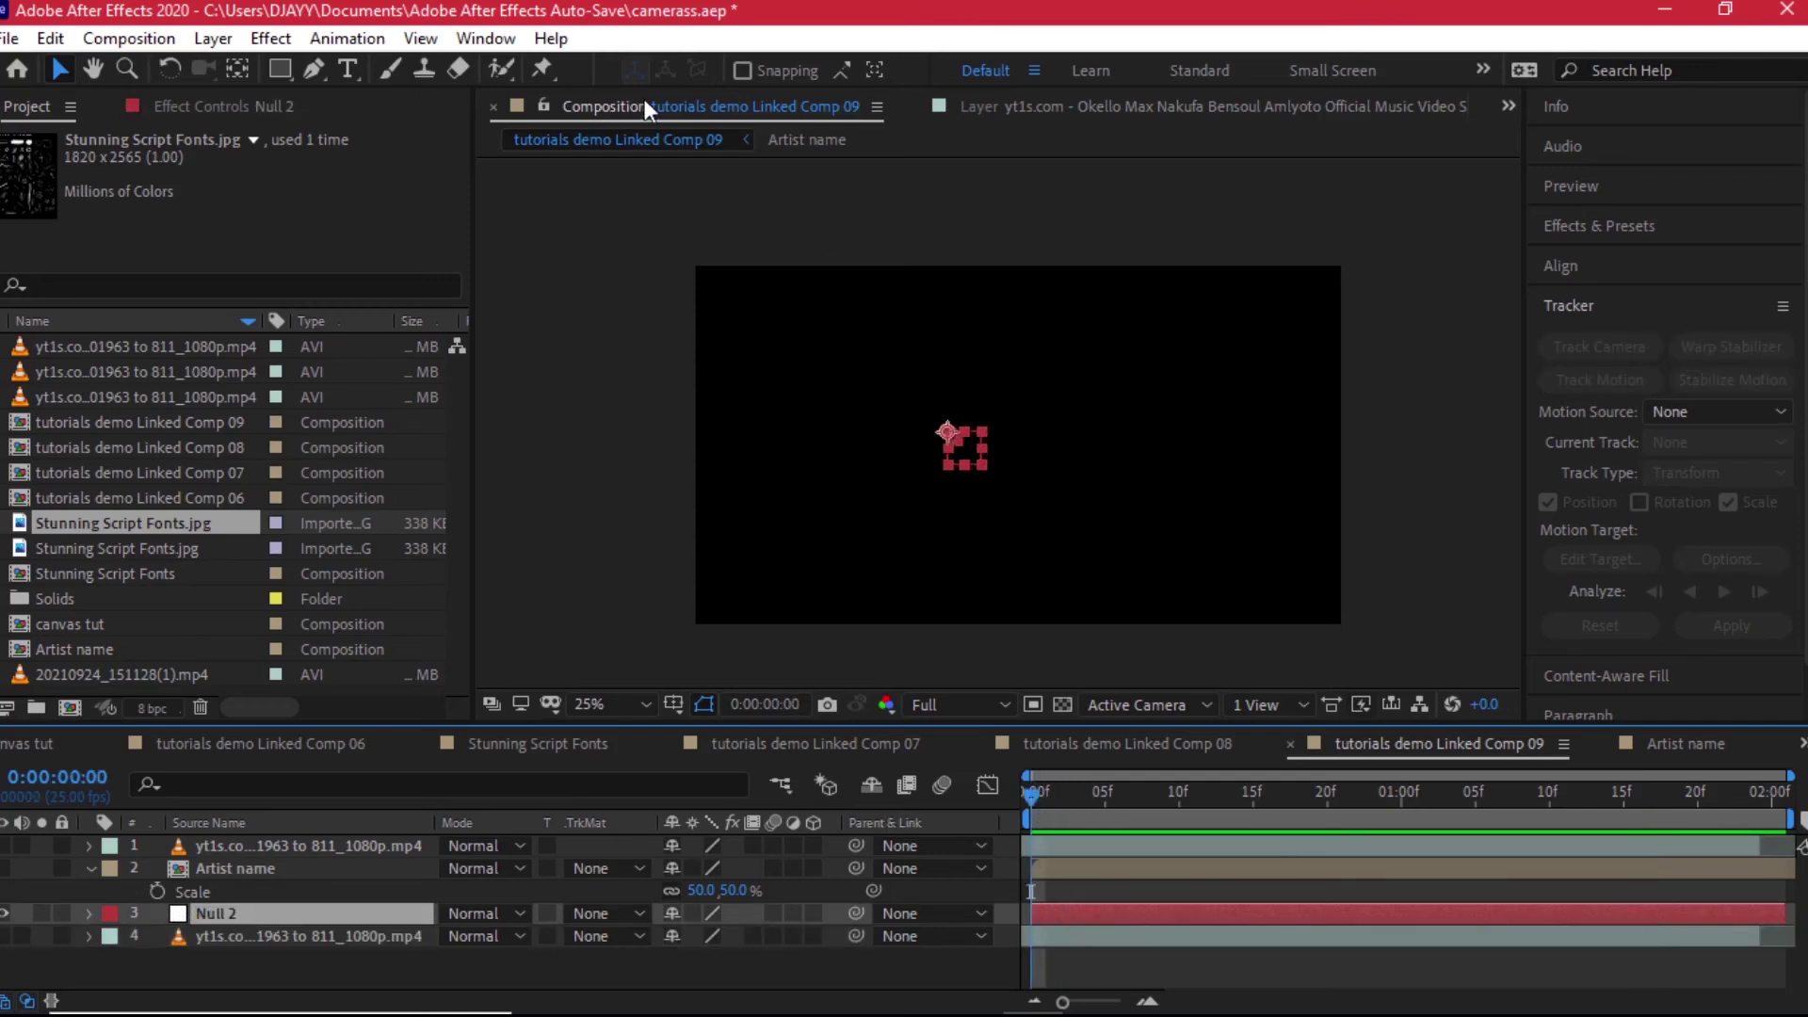
{"action": "left_click", "coordinate": [3, 868]}
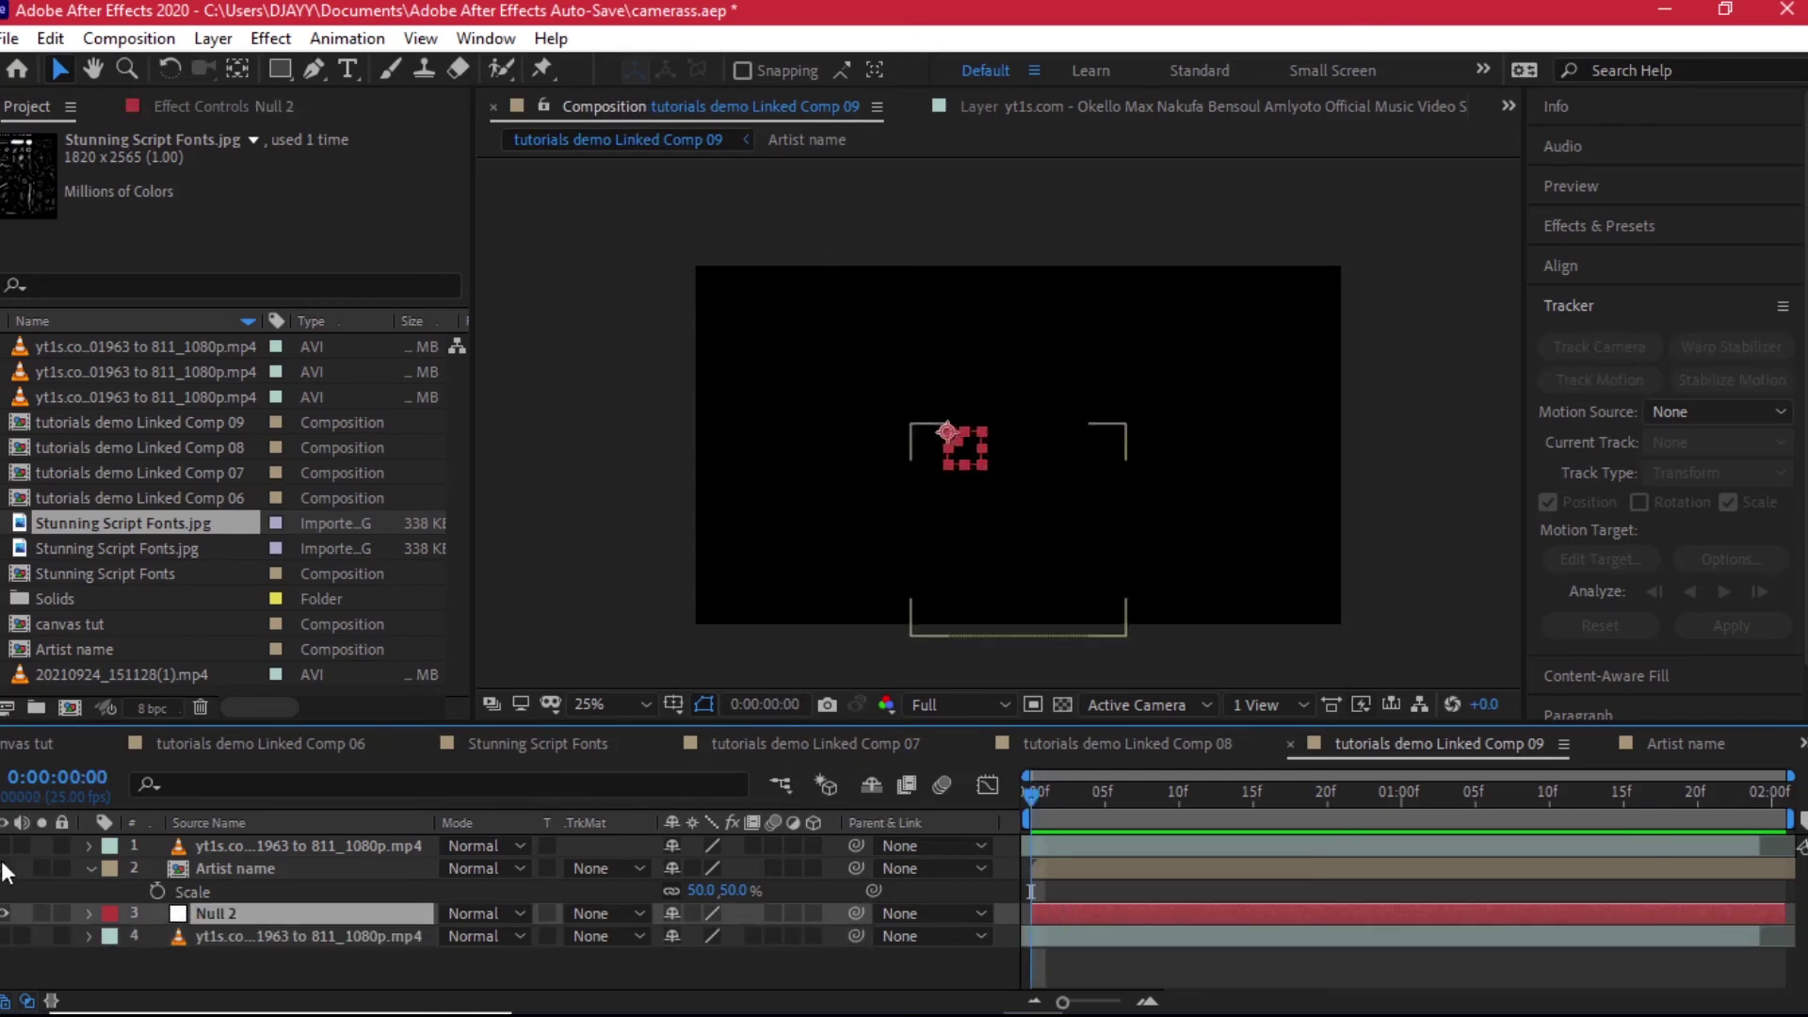
{"action": "left_click", "coordinate": [4, 845]}
{"action": "left_click", "coordinate": [956, 704]}
{"action": "left_click", "coordinate": [960, 824]}
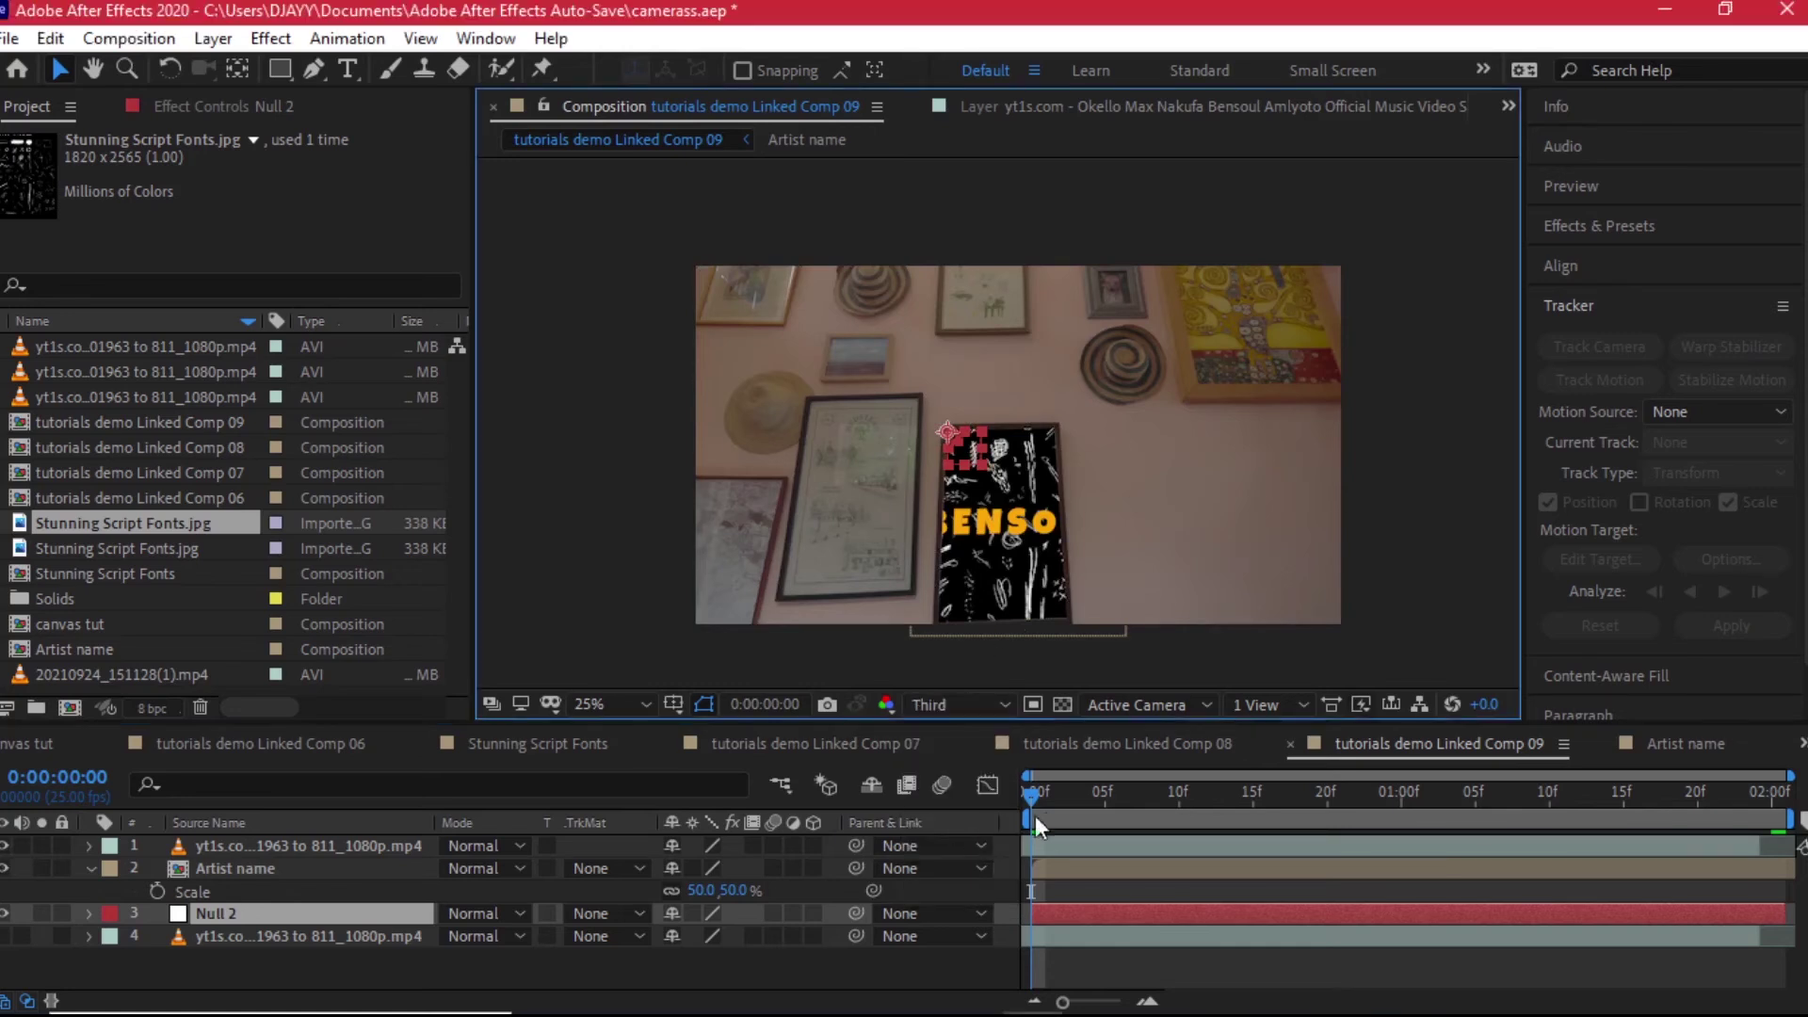
Step: Parent the Artist name layer to Null 2 at 0:00:00:01
{"action": "left_click", "coordinate": [1043, 797]}
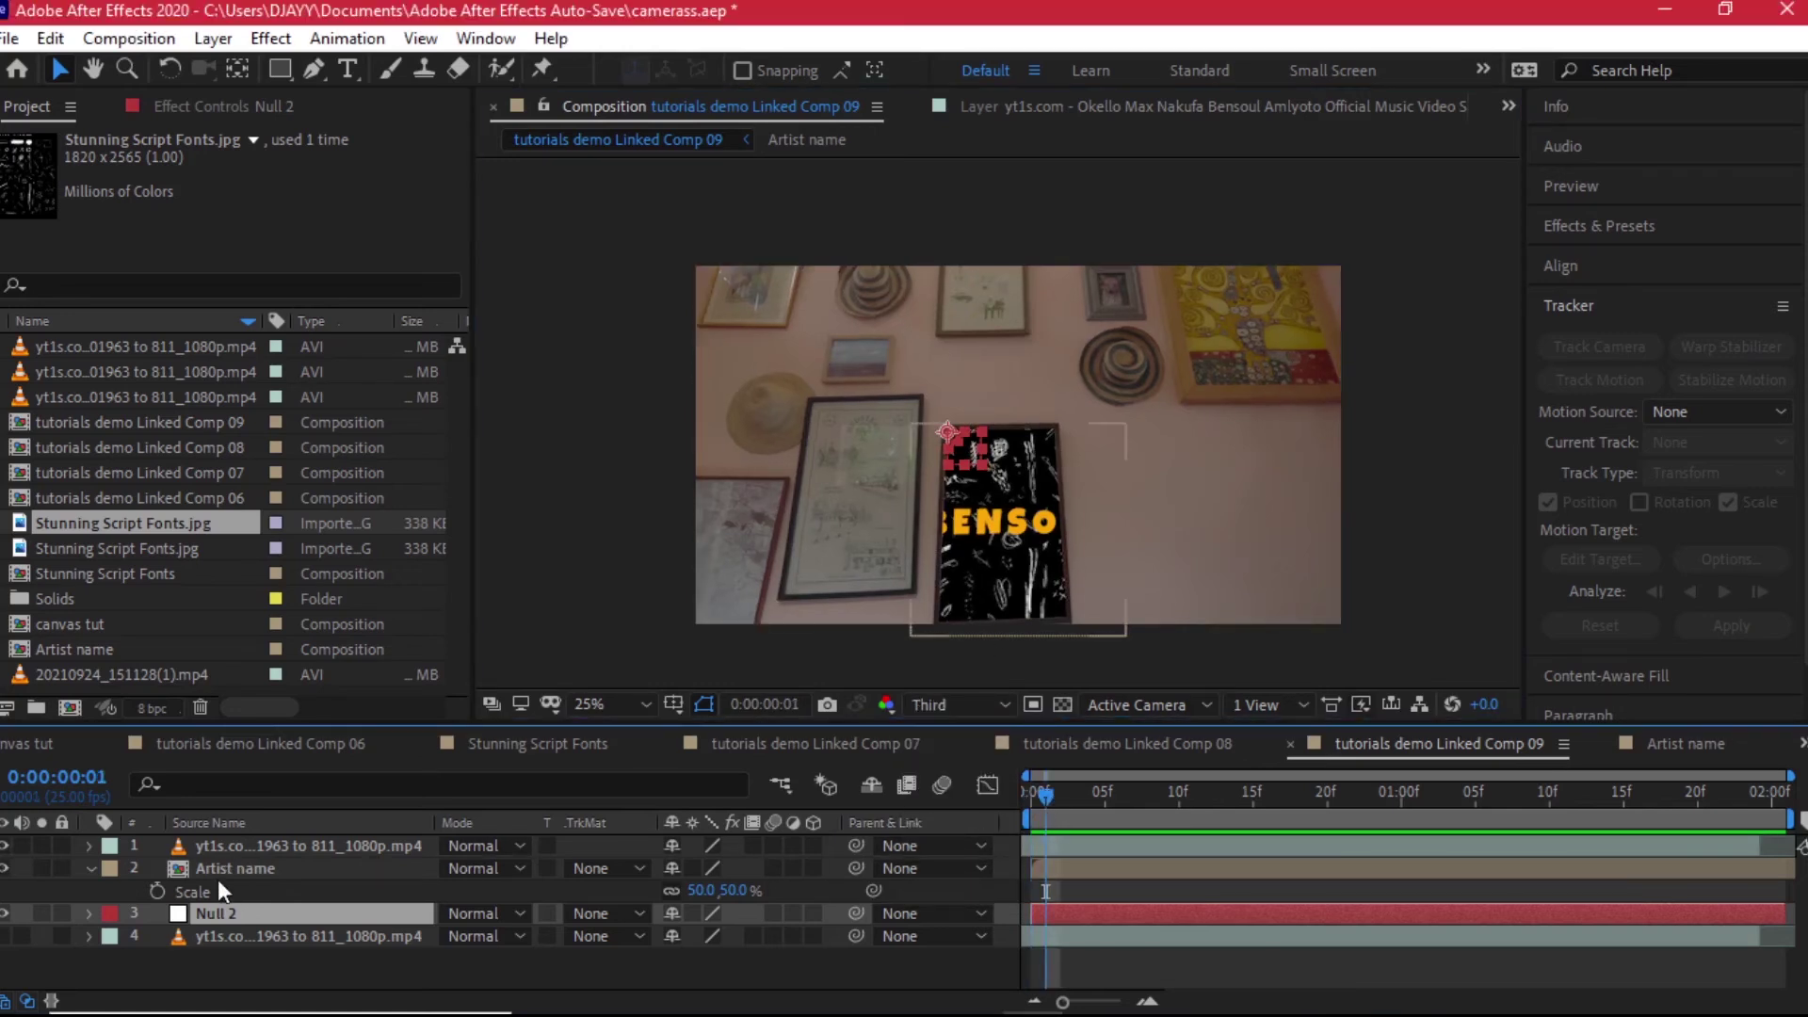
{"action": "left_click", "coordinate": [258, 866]}
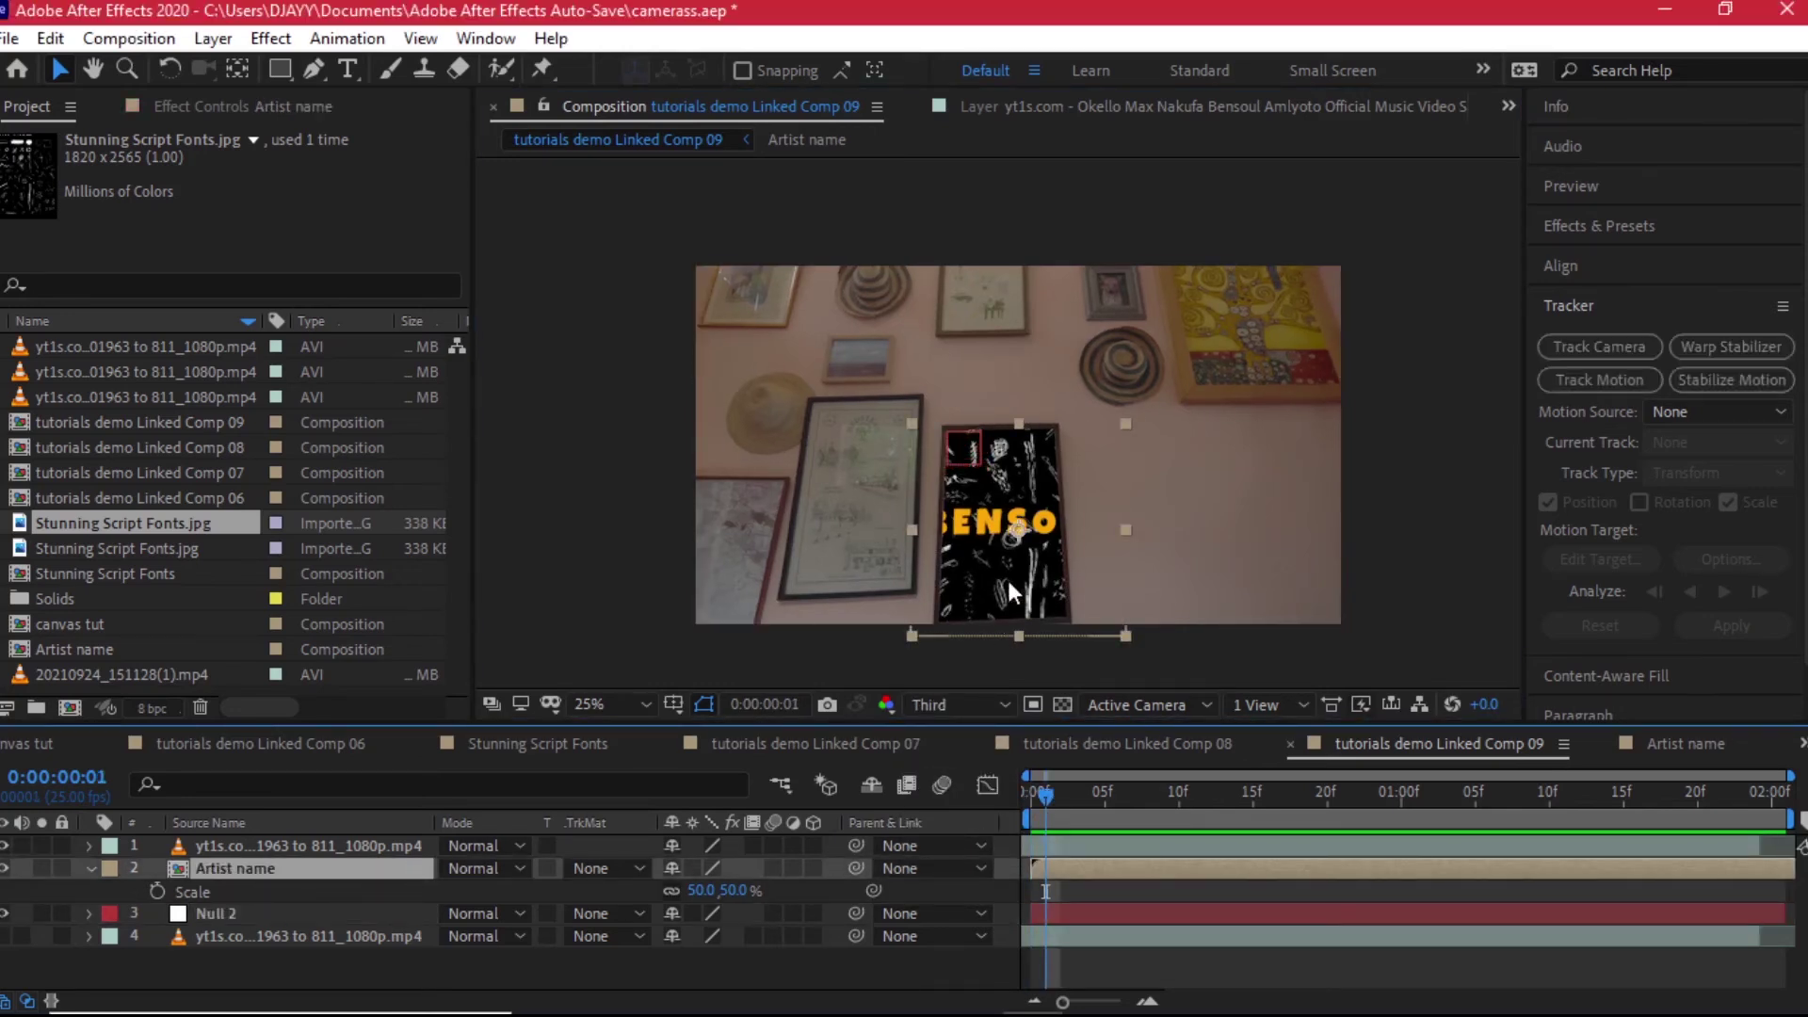
{"action": "left_click", "coordinate": [909, 870]}
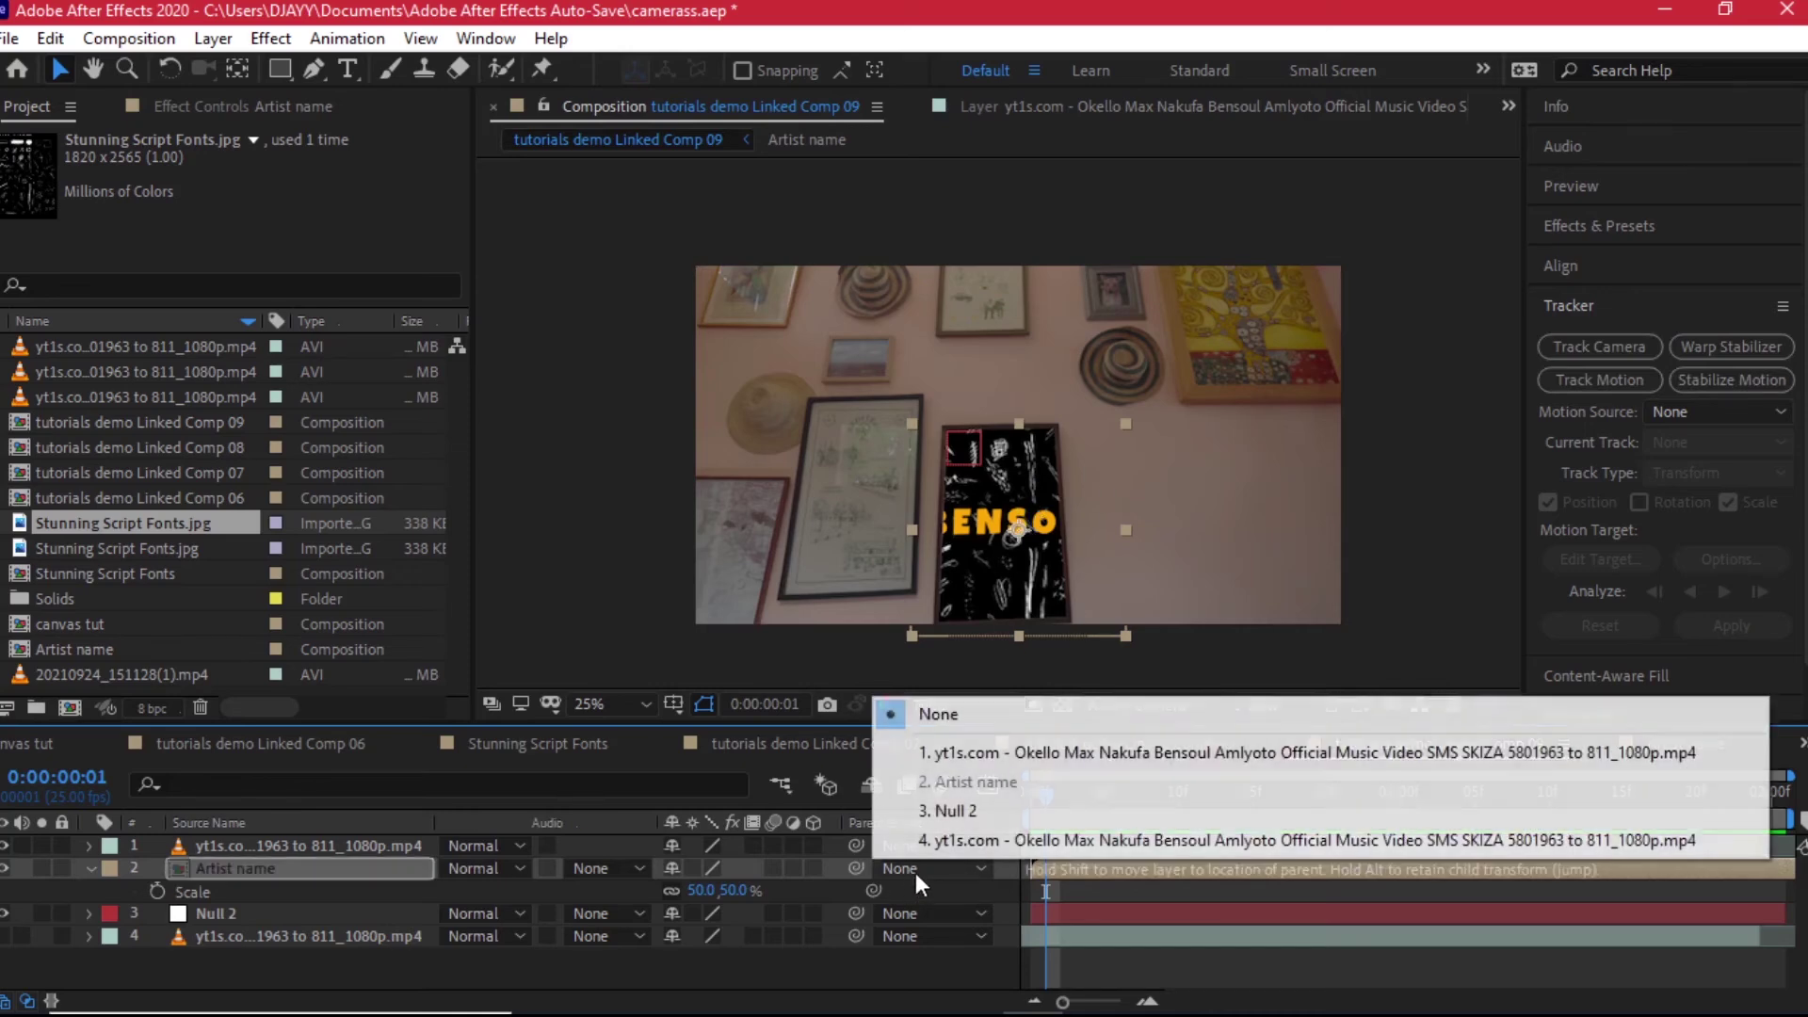
{"action": "left_click", "coordinate": [977, 818]}
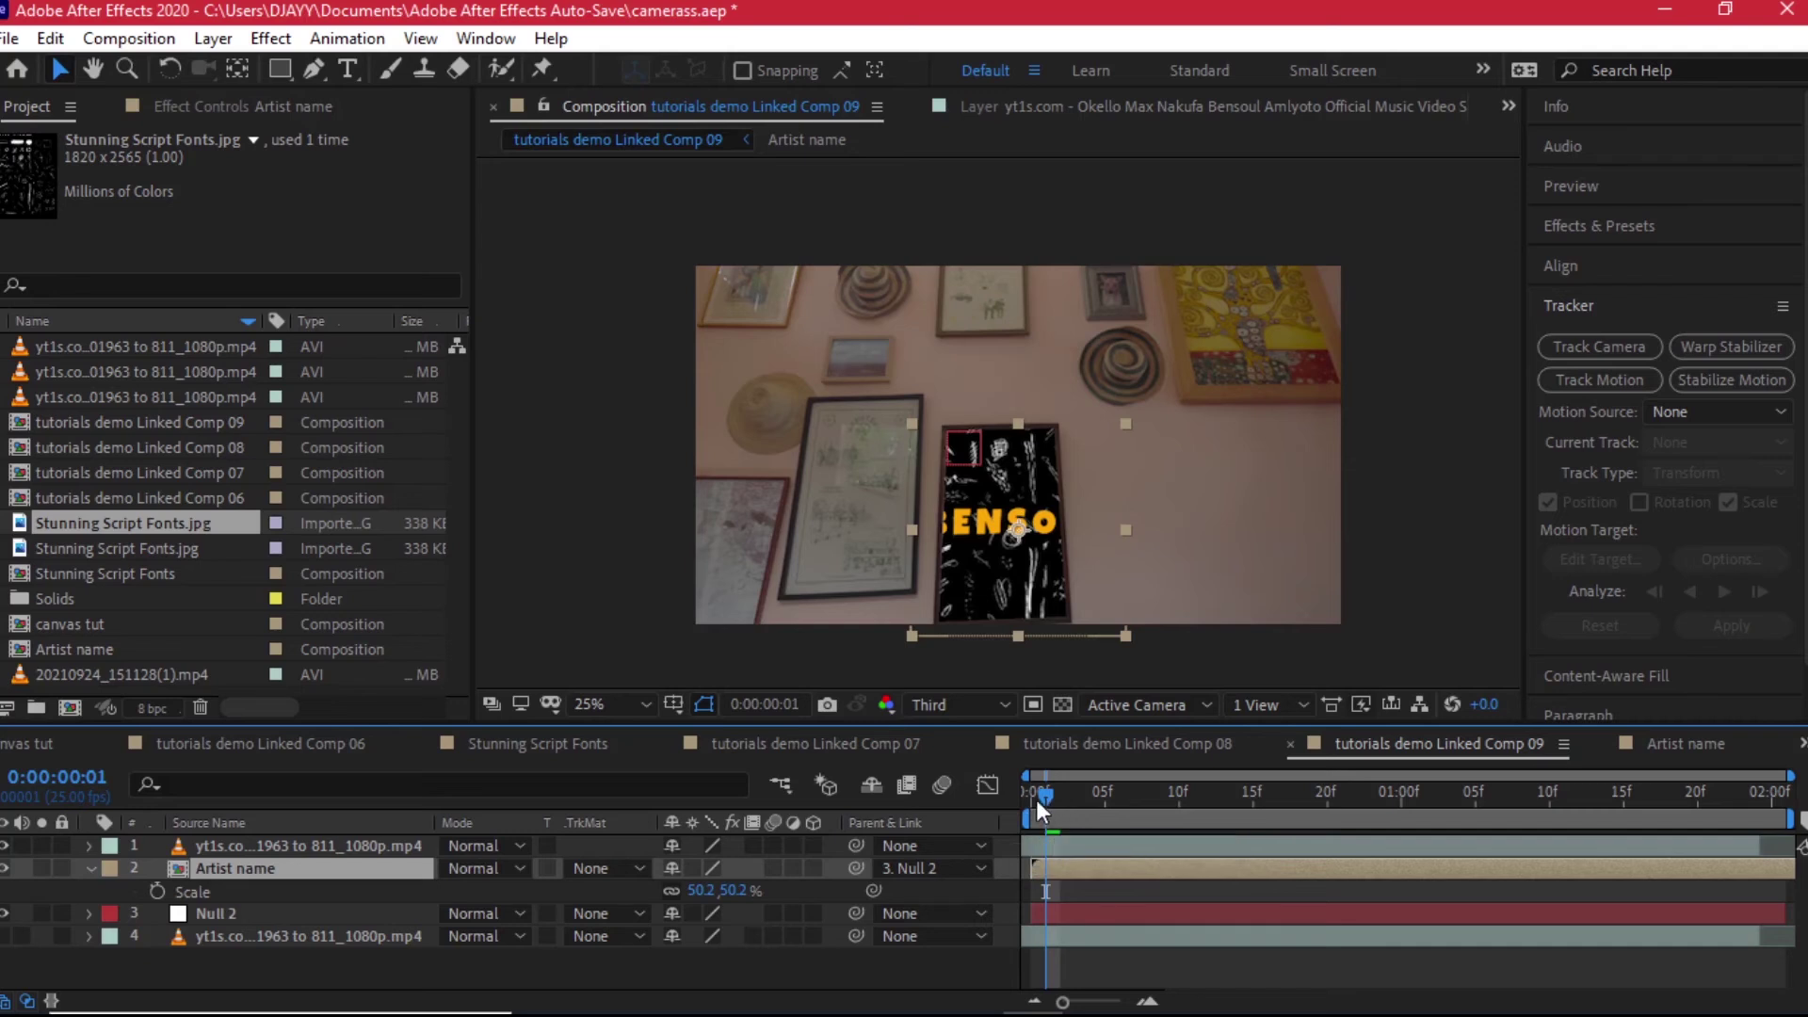
Step: Scrub through the comp to examine how the Artist name layer follows the moving picture frame
{"action": "left_click_drag", "start_coordinate": [1035, 801], "coordinate": [1032, 799]}
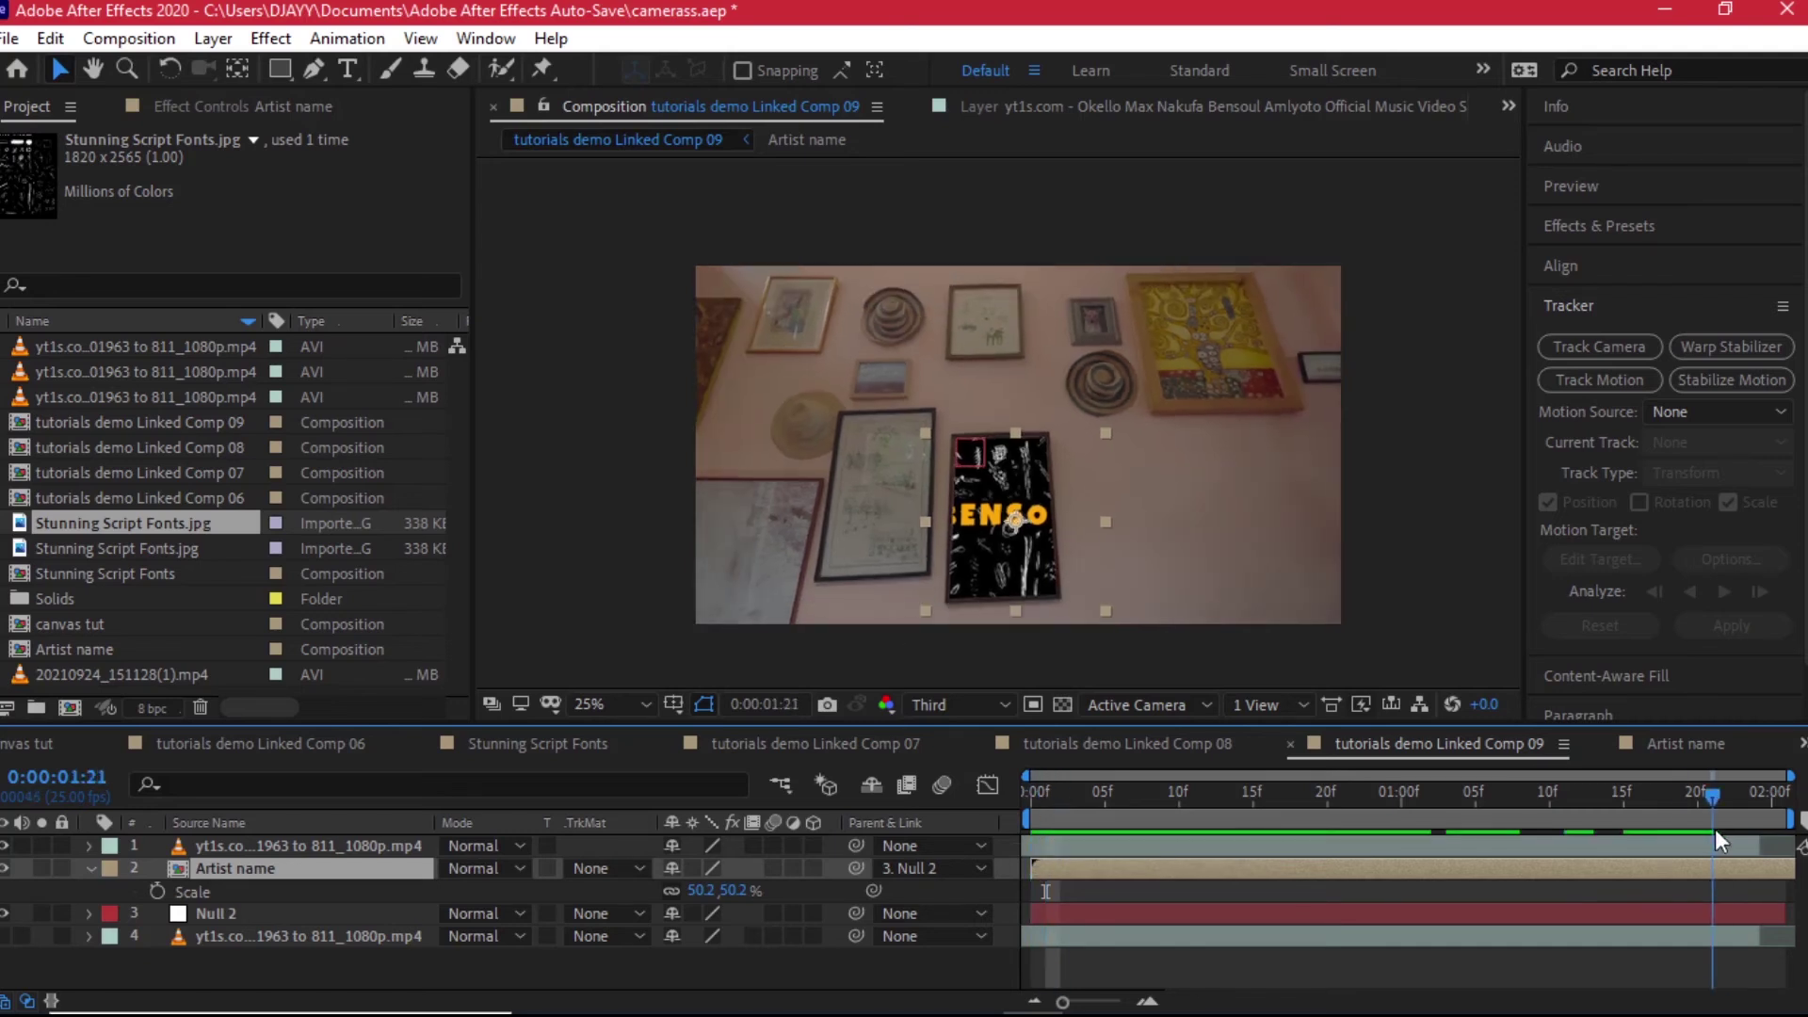
{"action": "left_click_drag", "start_coordinate": [1716, 826], "coordinate": [1774, 827]}
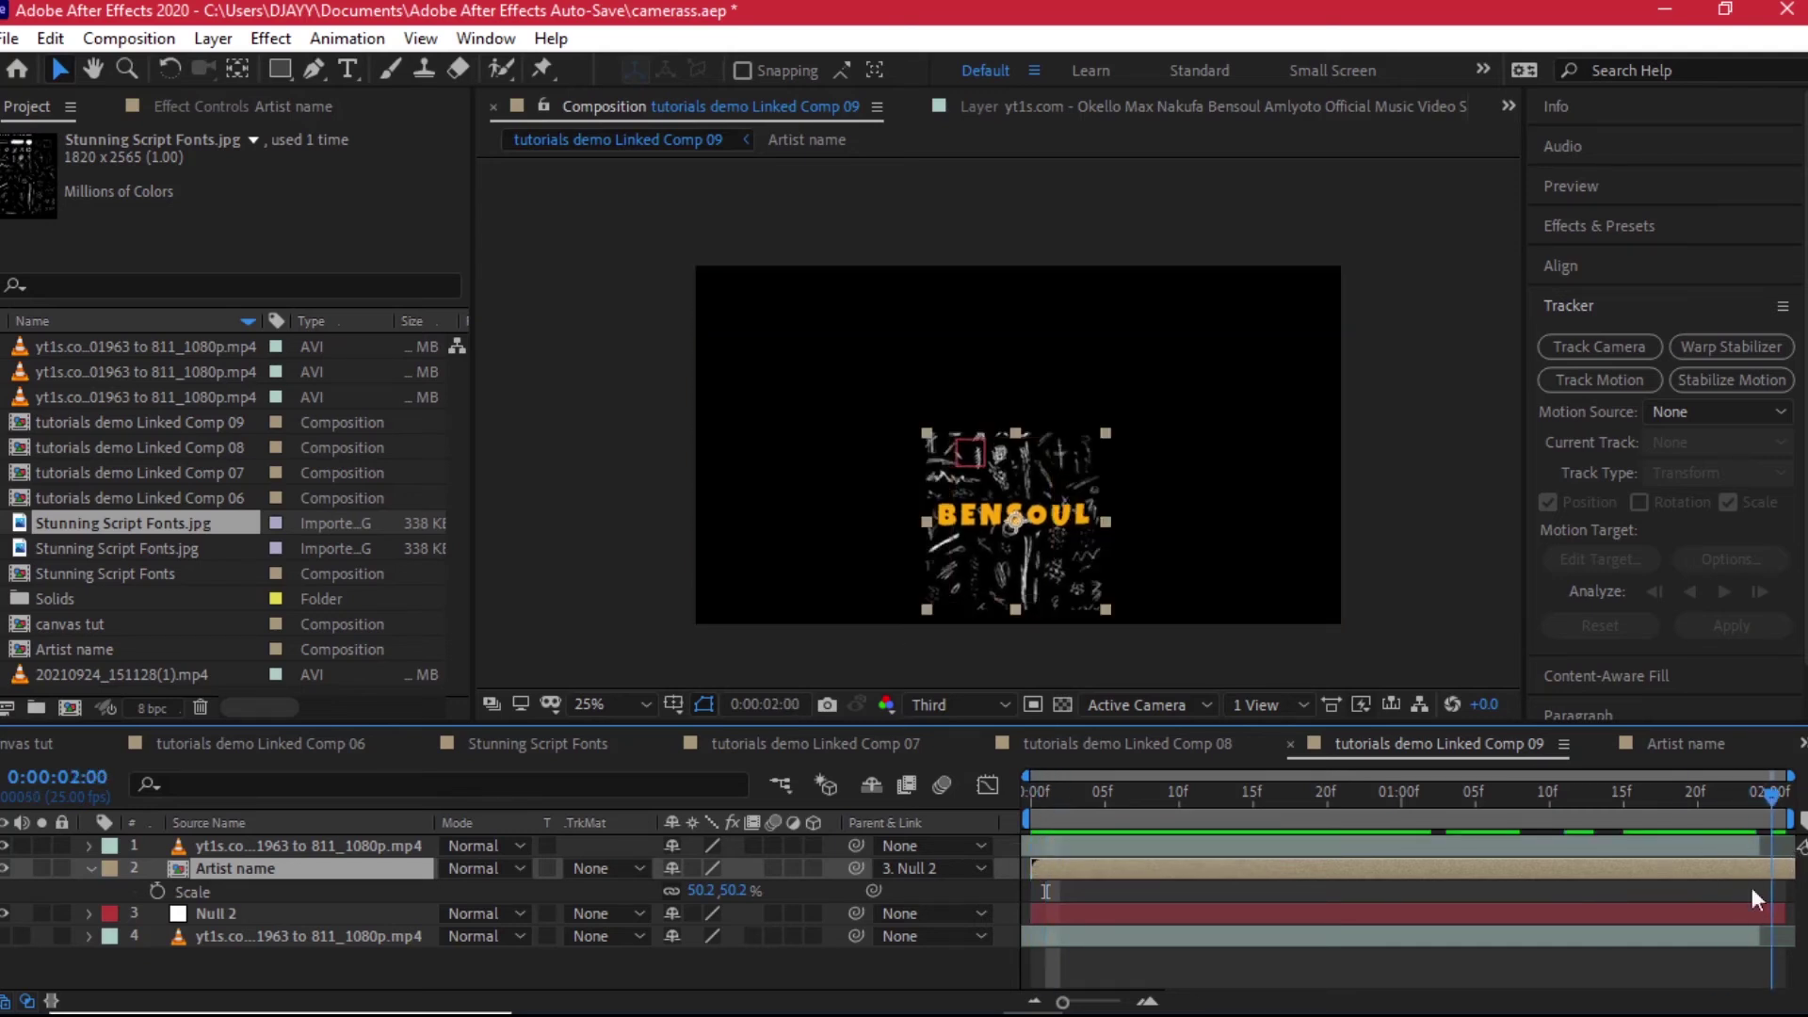
{"action": "left_click_drag", "start_coordinate": [1092, 801], "coordinate": [1184, 860]}
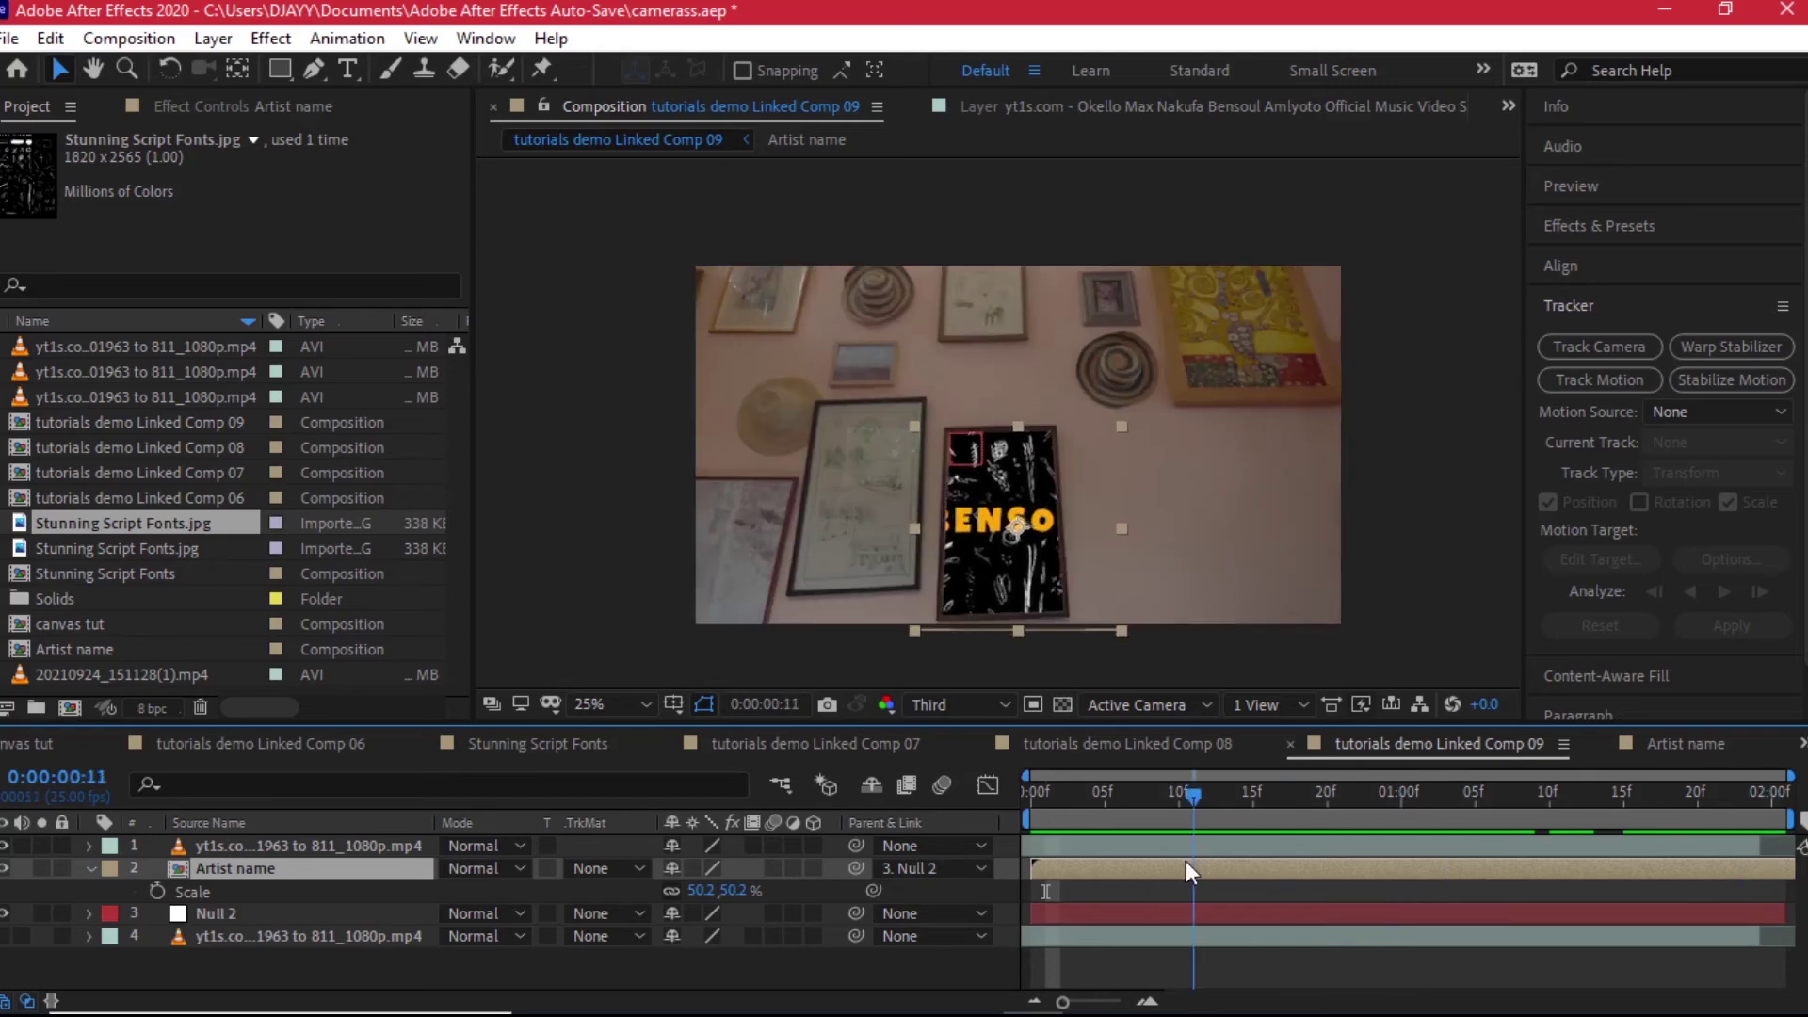
Step: Open the Artist name composition and hide its Stunning Script Fonts.jpg and BENSOUL layers
{"action": "double_click", "coordinate": [347, 870]}
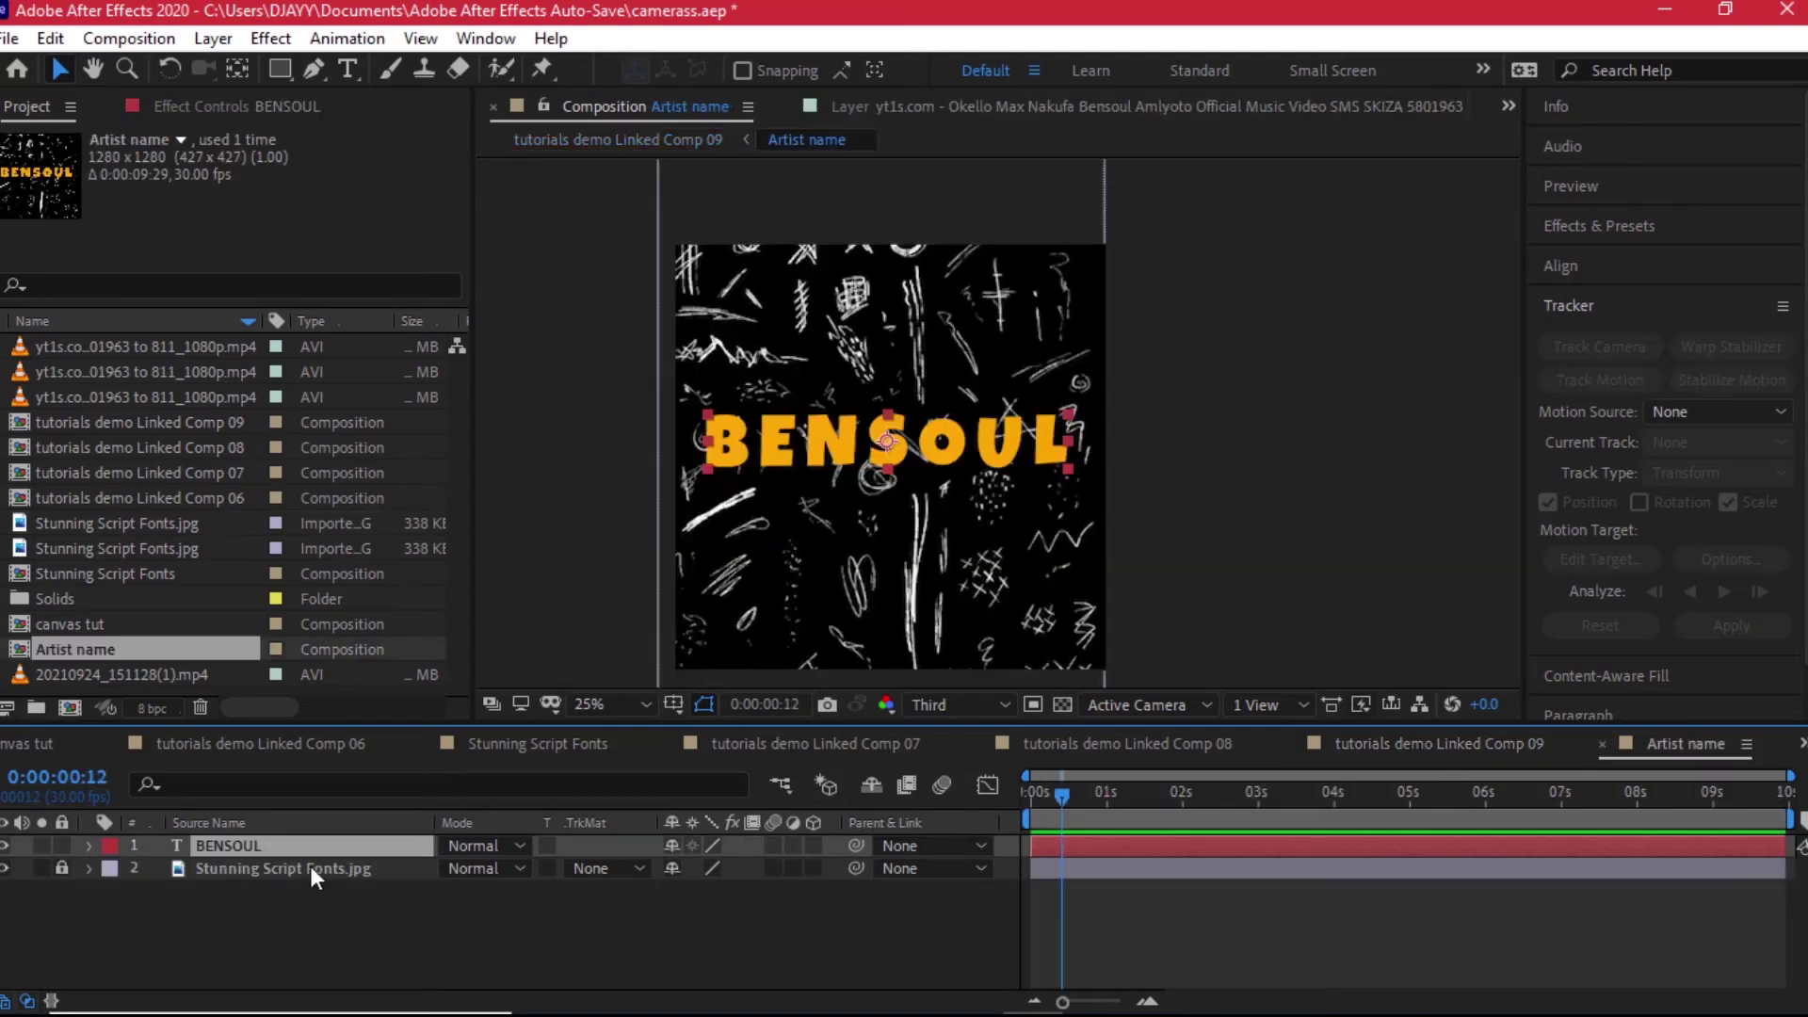
{"action": "left_click", "coordinate": [5, 868]}
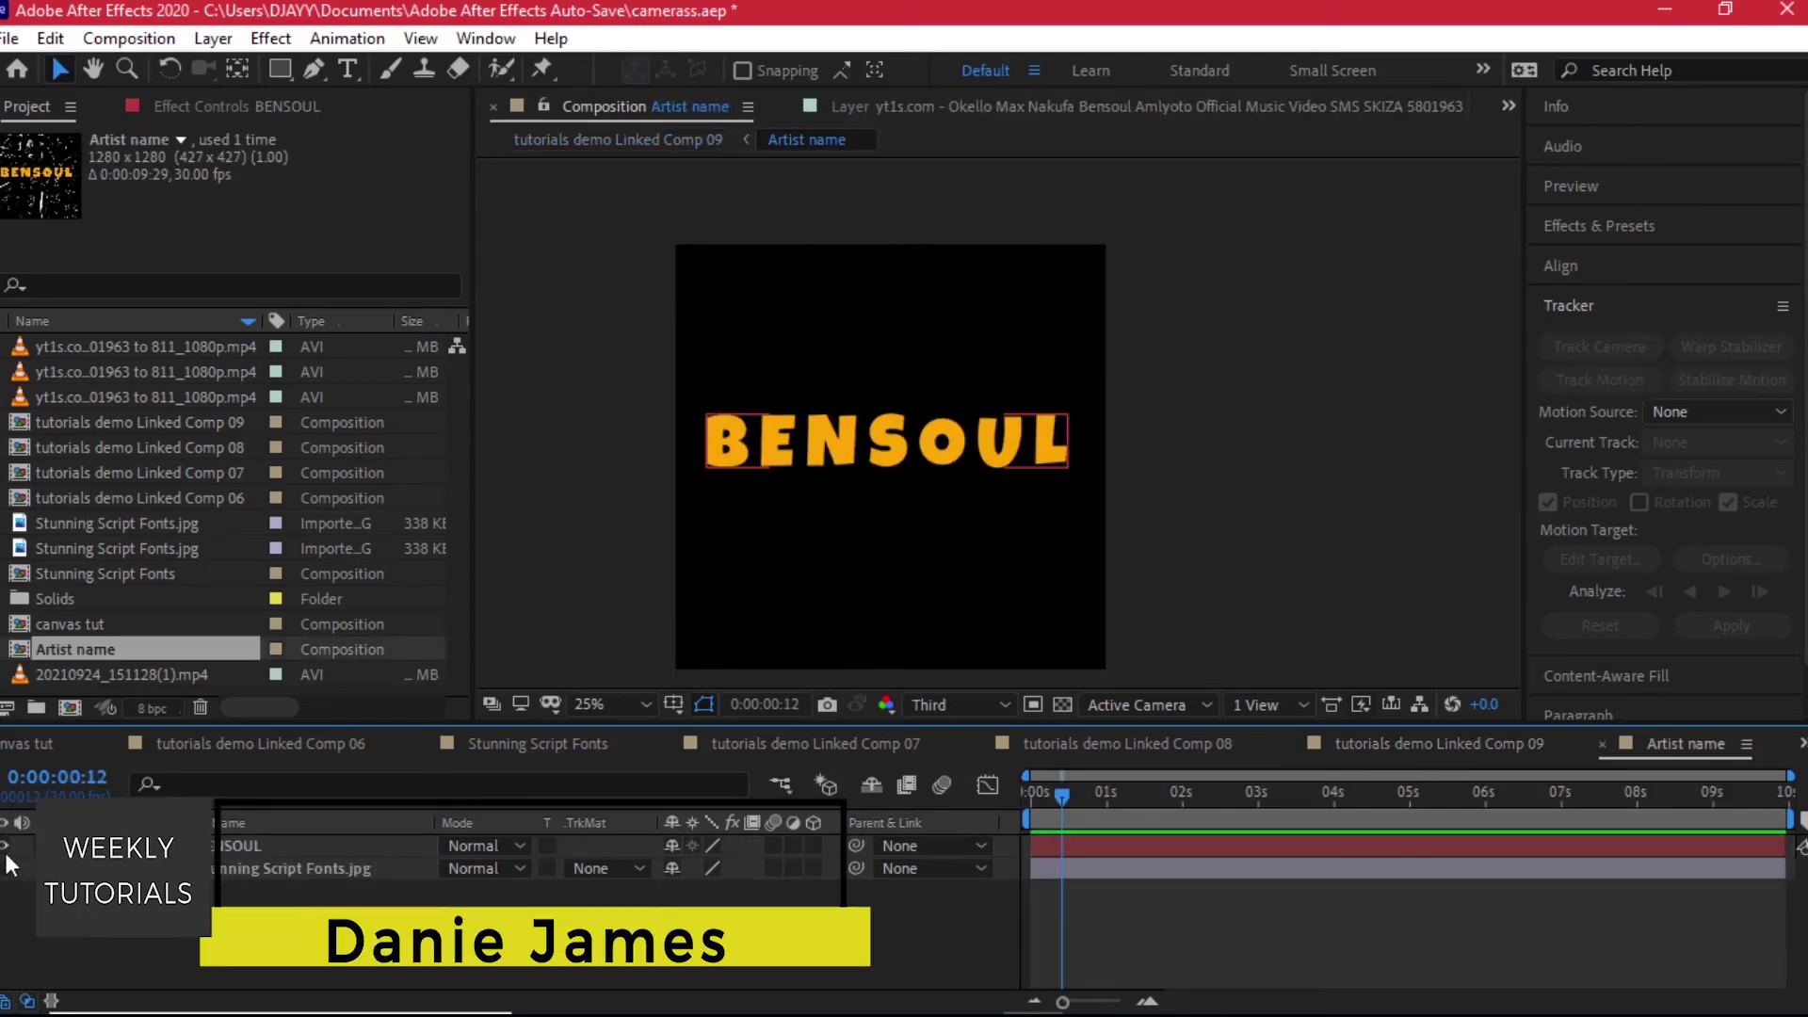
{"action": "left_click", "coordinate": [5, 847]}
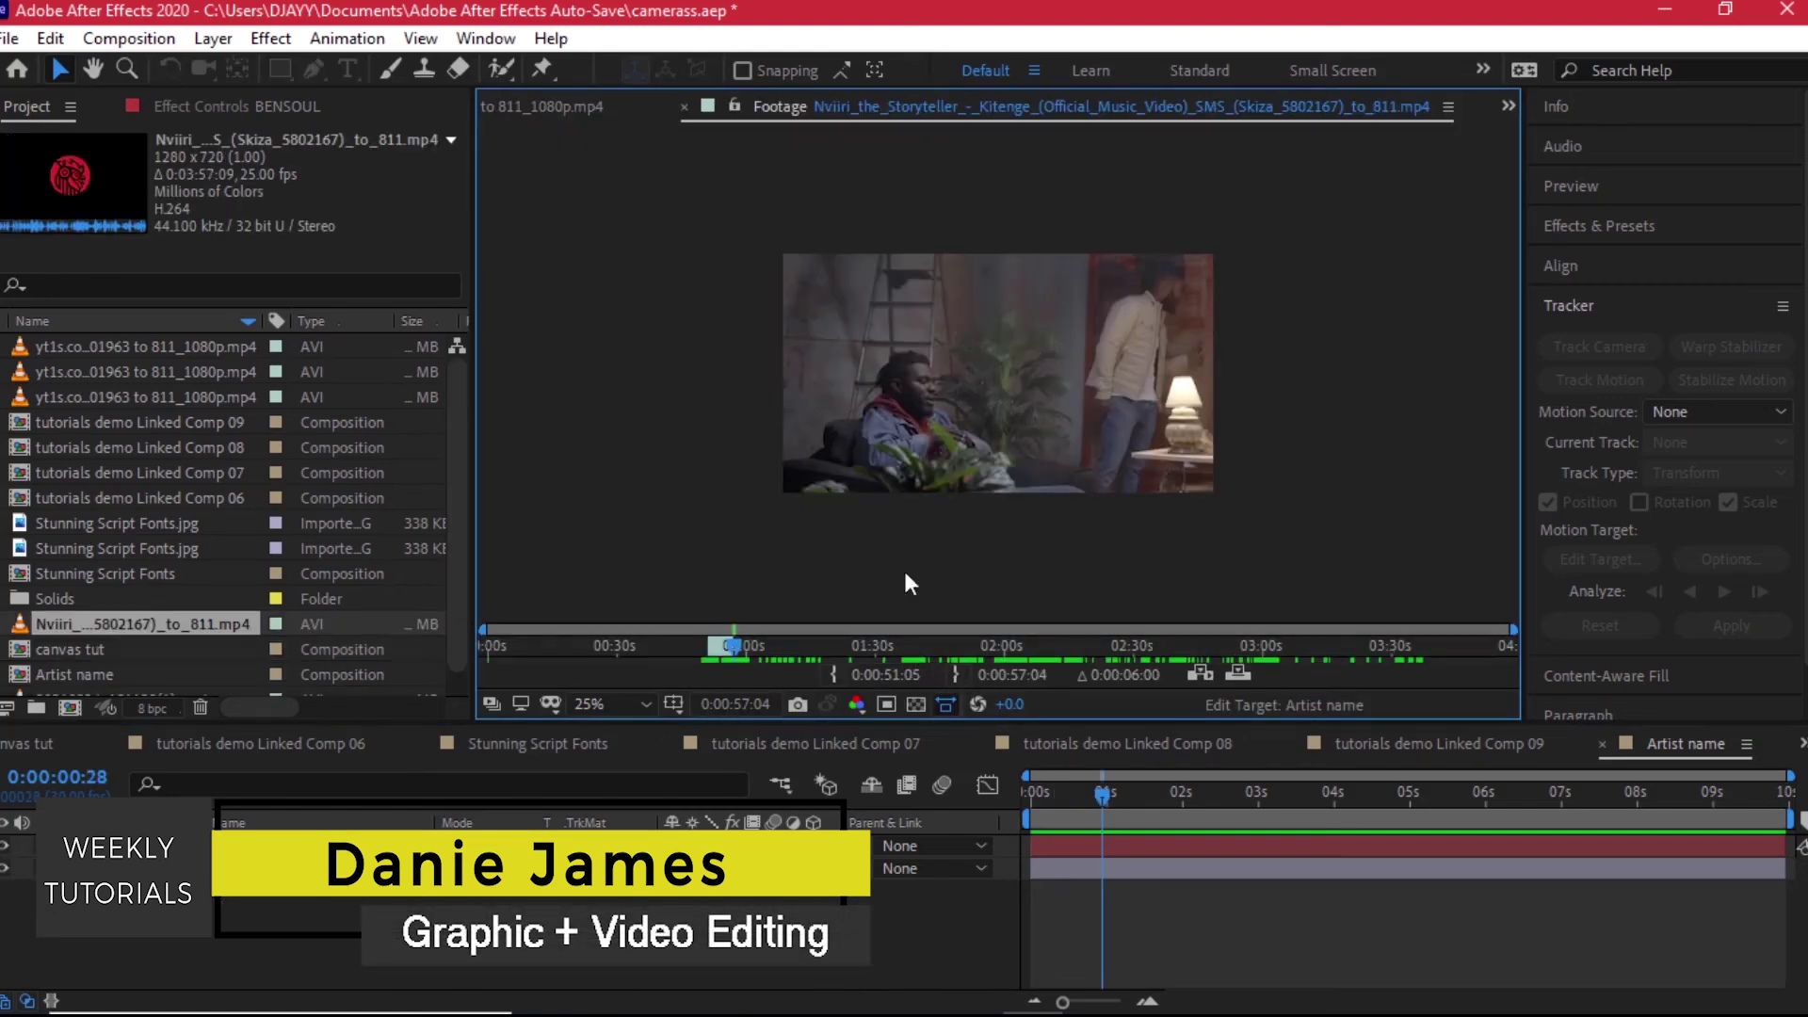
Step: Add the canvas tut composition as the lowest layer of Artist name and preview it with the two layers above hidden
{"action": "mouse_move", "coordinate": [108, 646]}
{"action": "left_mouse_down"}
{"action": "mouse_move", "coordinate": [315, 878]}
{"action": "mouse_move", "coordinate": [748, 857]}
{"action": "mouse_move", "coordinate": [754, 876]}
{"action": "left_mouse_up"}
{"action": "left_click", "coordinate": [1060, 808]}
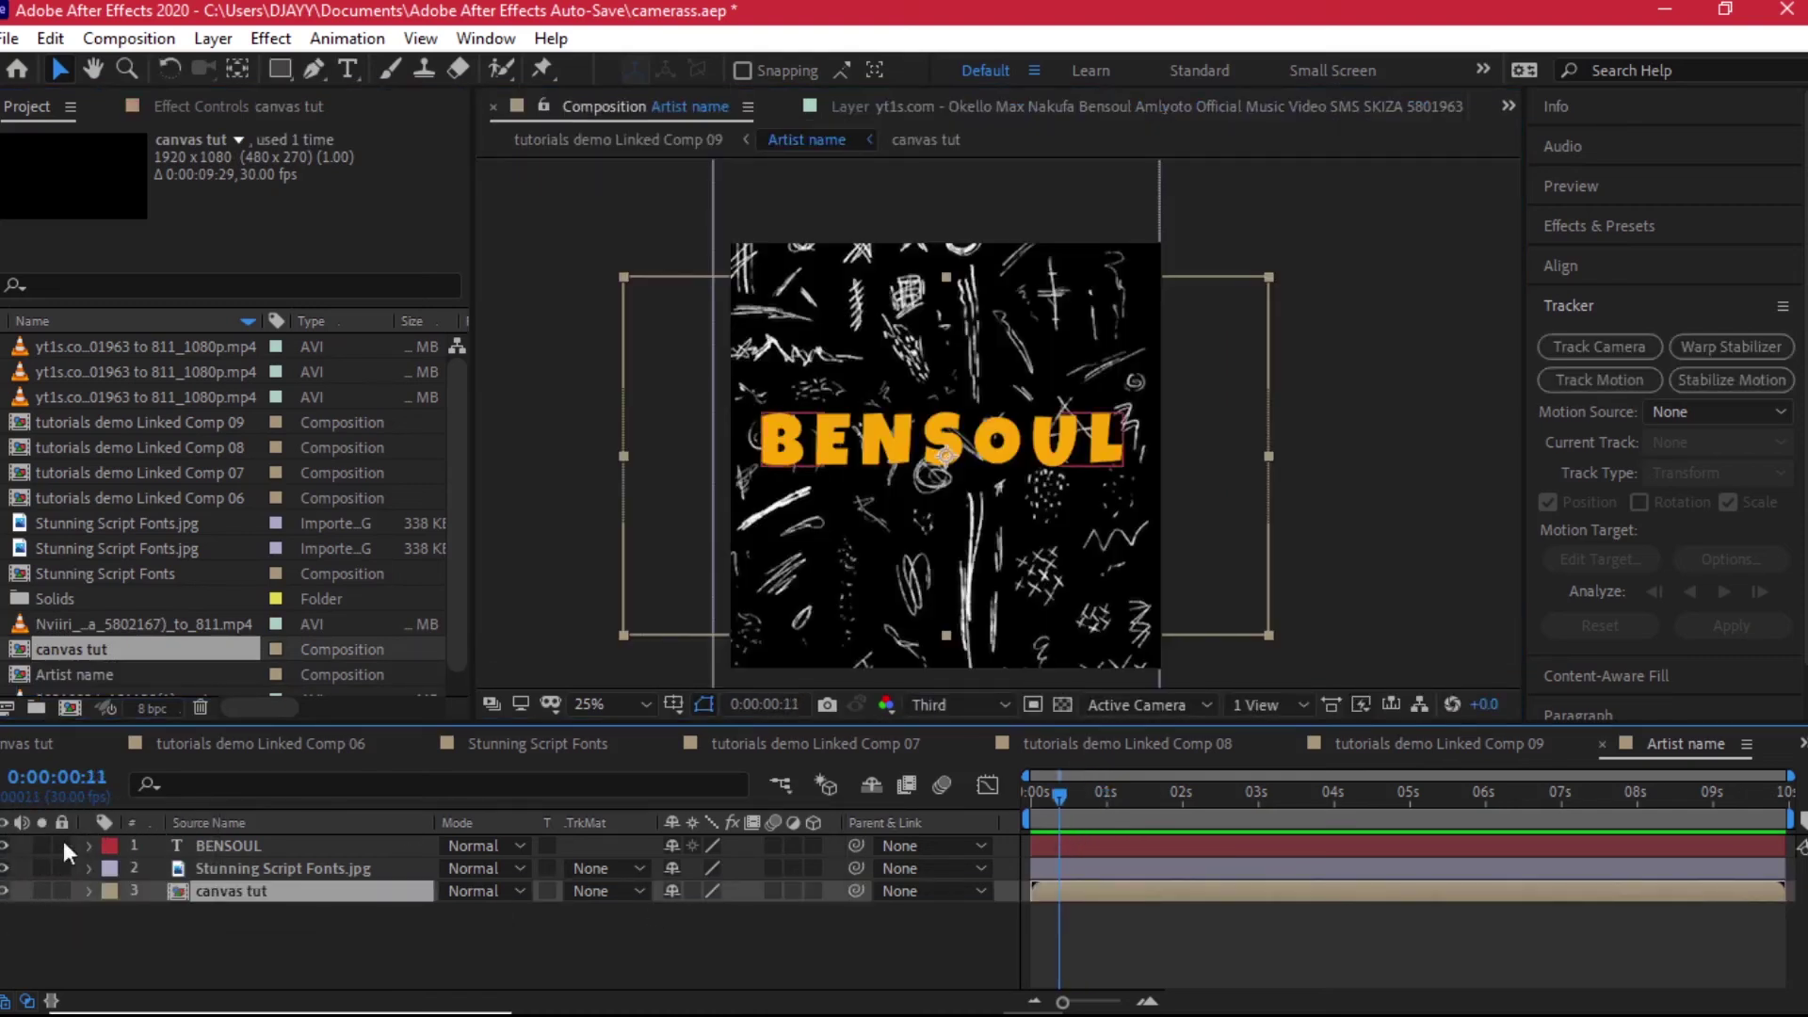
{"action": "left_click", "coordinate": [5, 868]}
{"action": "left_click", "coordinate": [4, 846]}
{"action": "left_click_drag", "start_coordinate": [1036, 816], "coordinate": [1084, 814]}
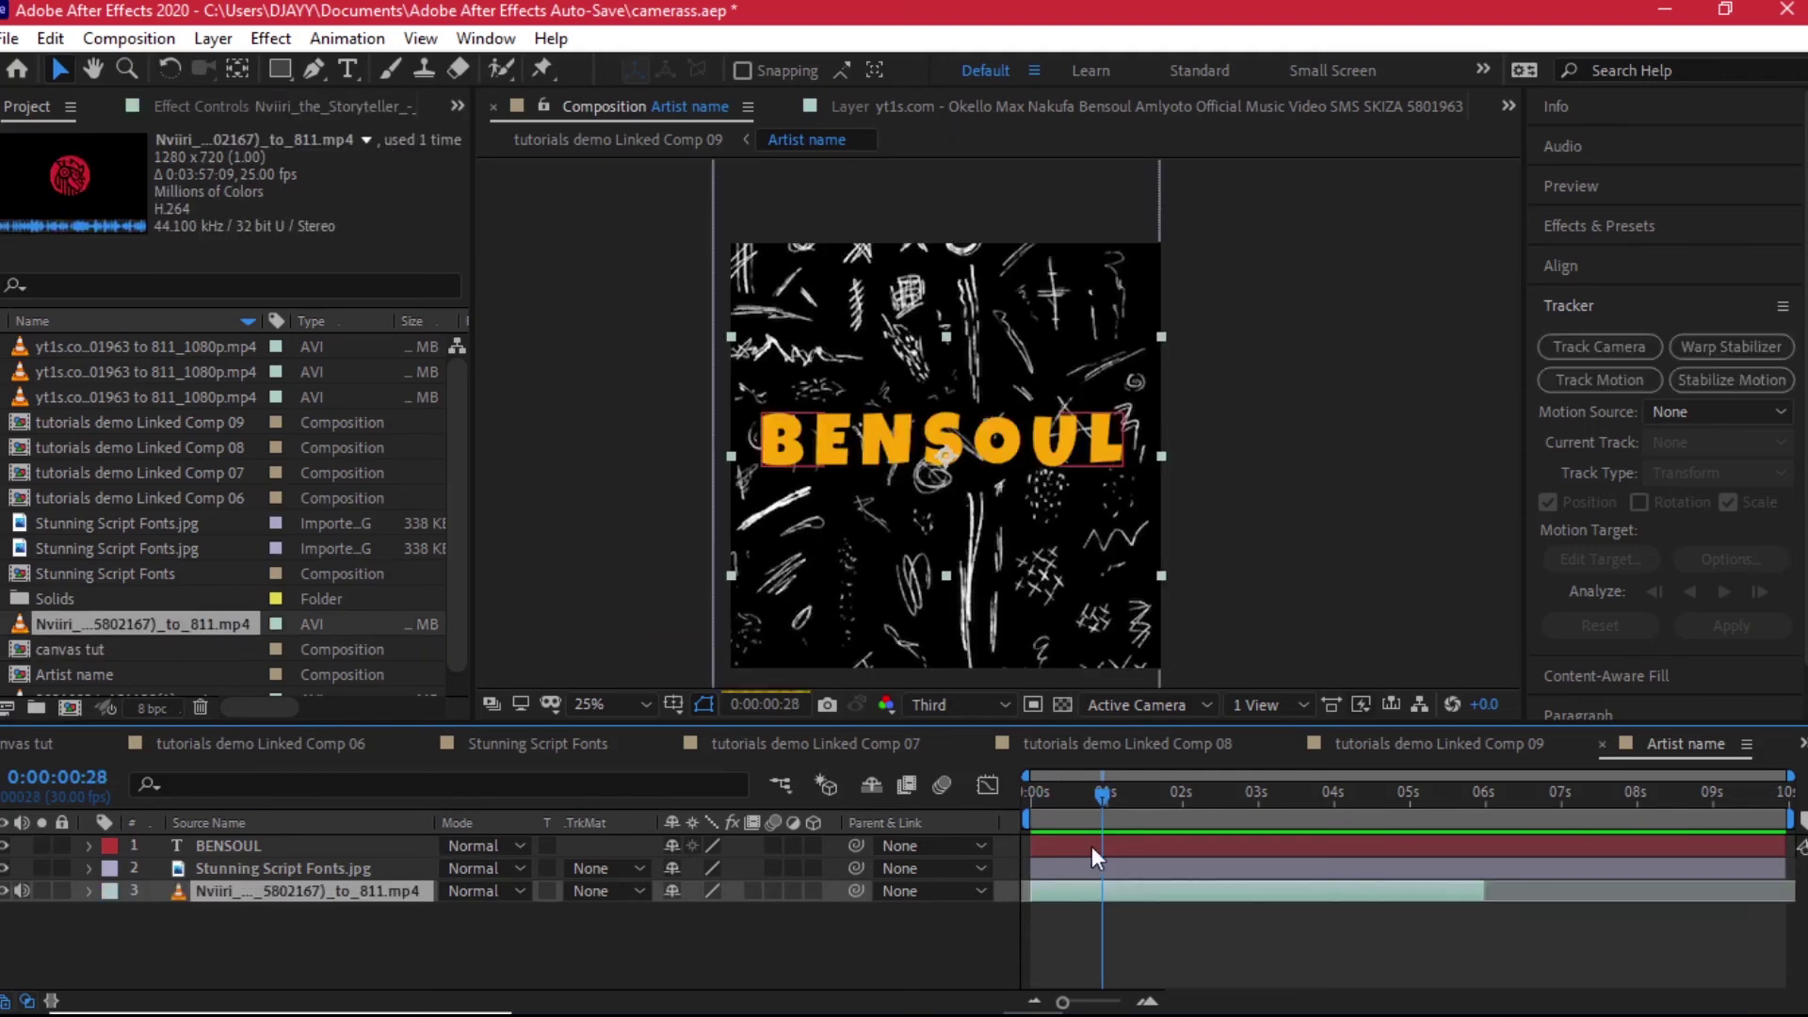
Step: Hide the Stunning Script Fonts.jpg and BENSOUL layers and preview the Nviiri video clip near the start of Artist name
{"action": "left_click", "coordinate": [6, 868]}
{"action": "left_click", "coordinate": [6, 845]}
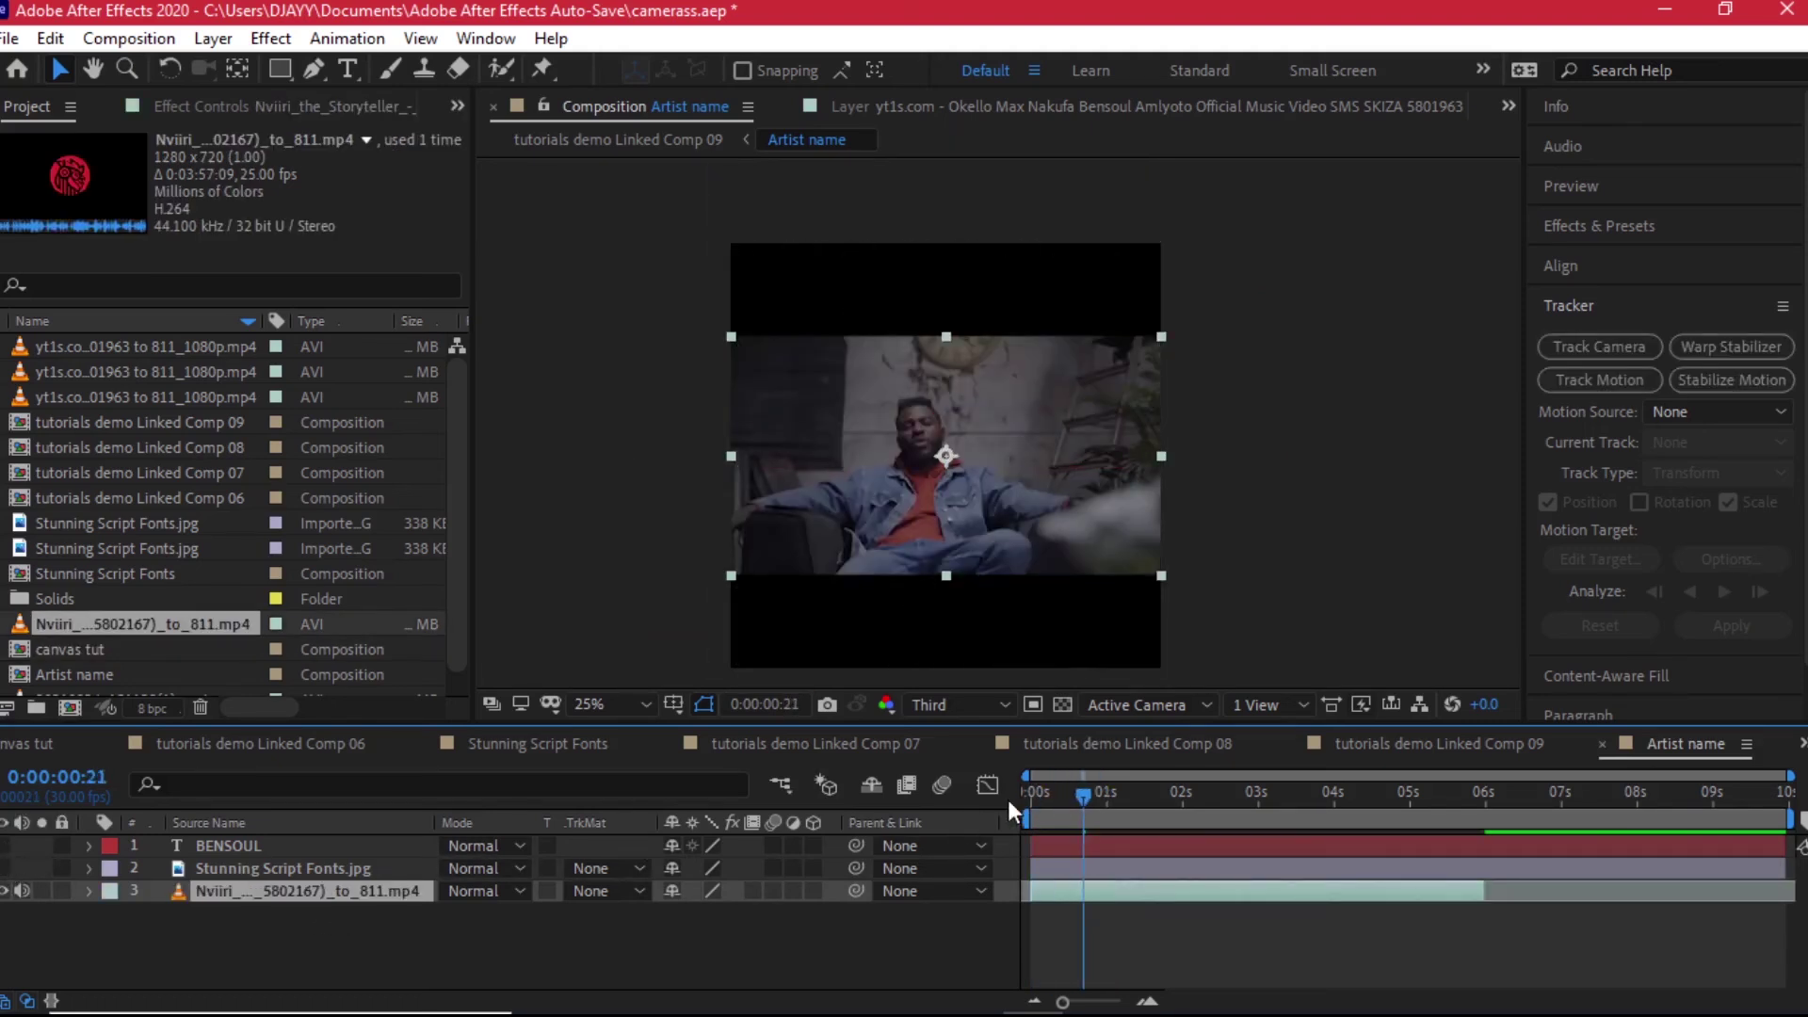
{"action": "left_click", "coordinate": [1046, 806]}
{"action": "left_click_drag", "start_coordinate": [1047, 806], "coordinate": [1040, 806]}
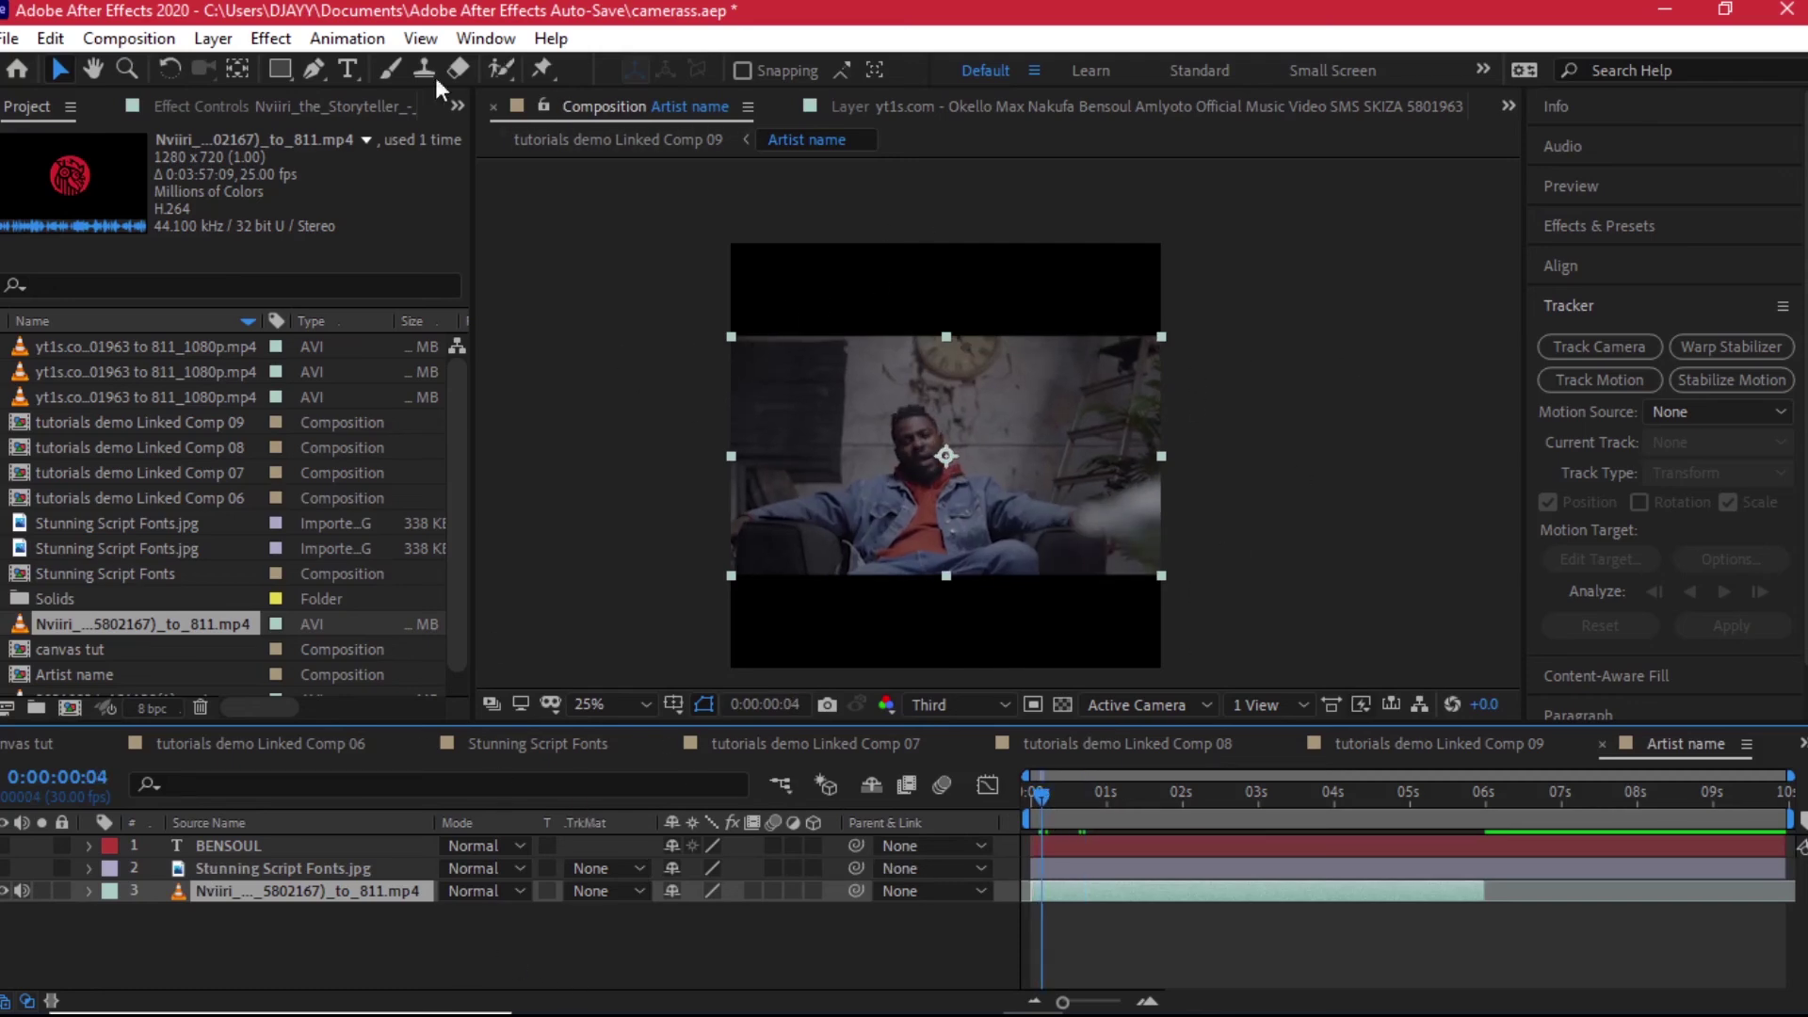
Step: Change the Artist name composition's frame size from square to widescreen in its composition settings
{"action": "left_click", "coordinate": [129, 38]}
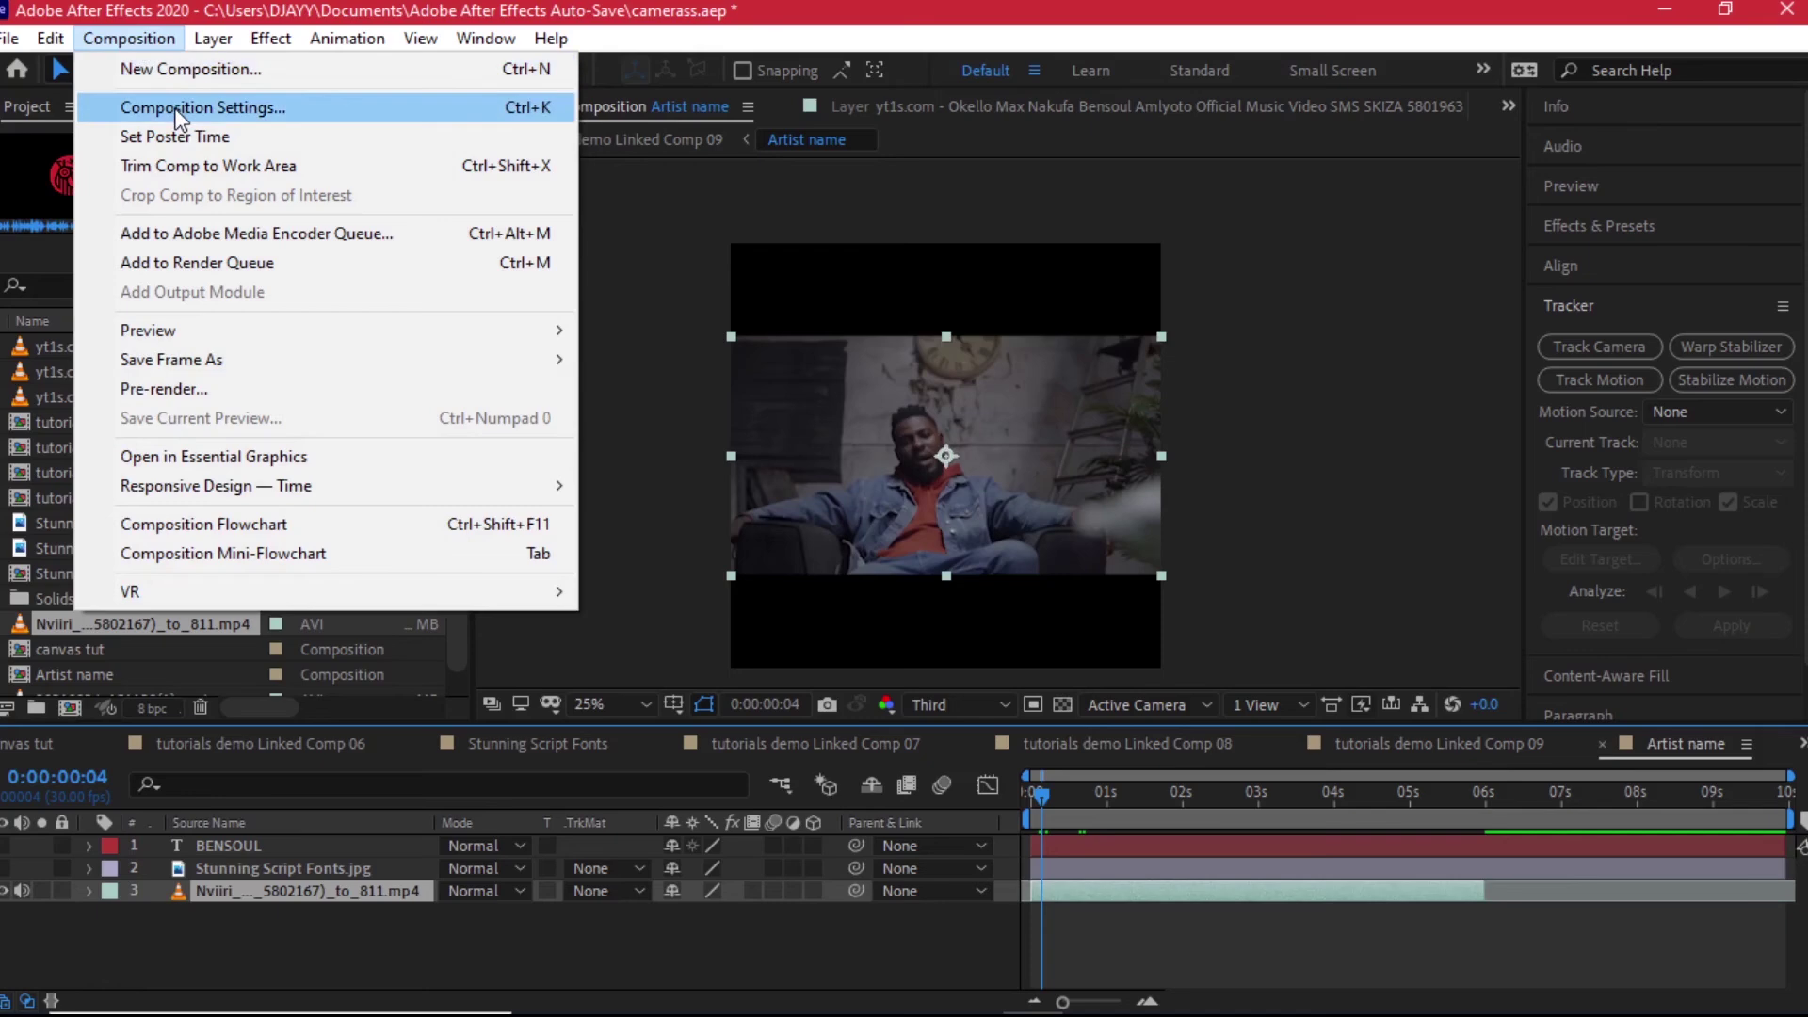
{"action": "left_click", "coordinate": [177, 109]}
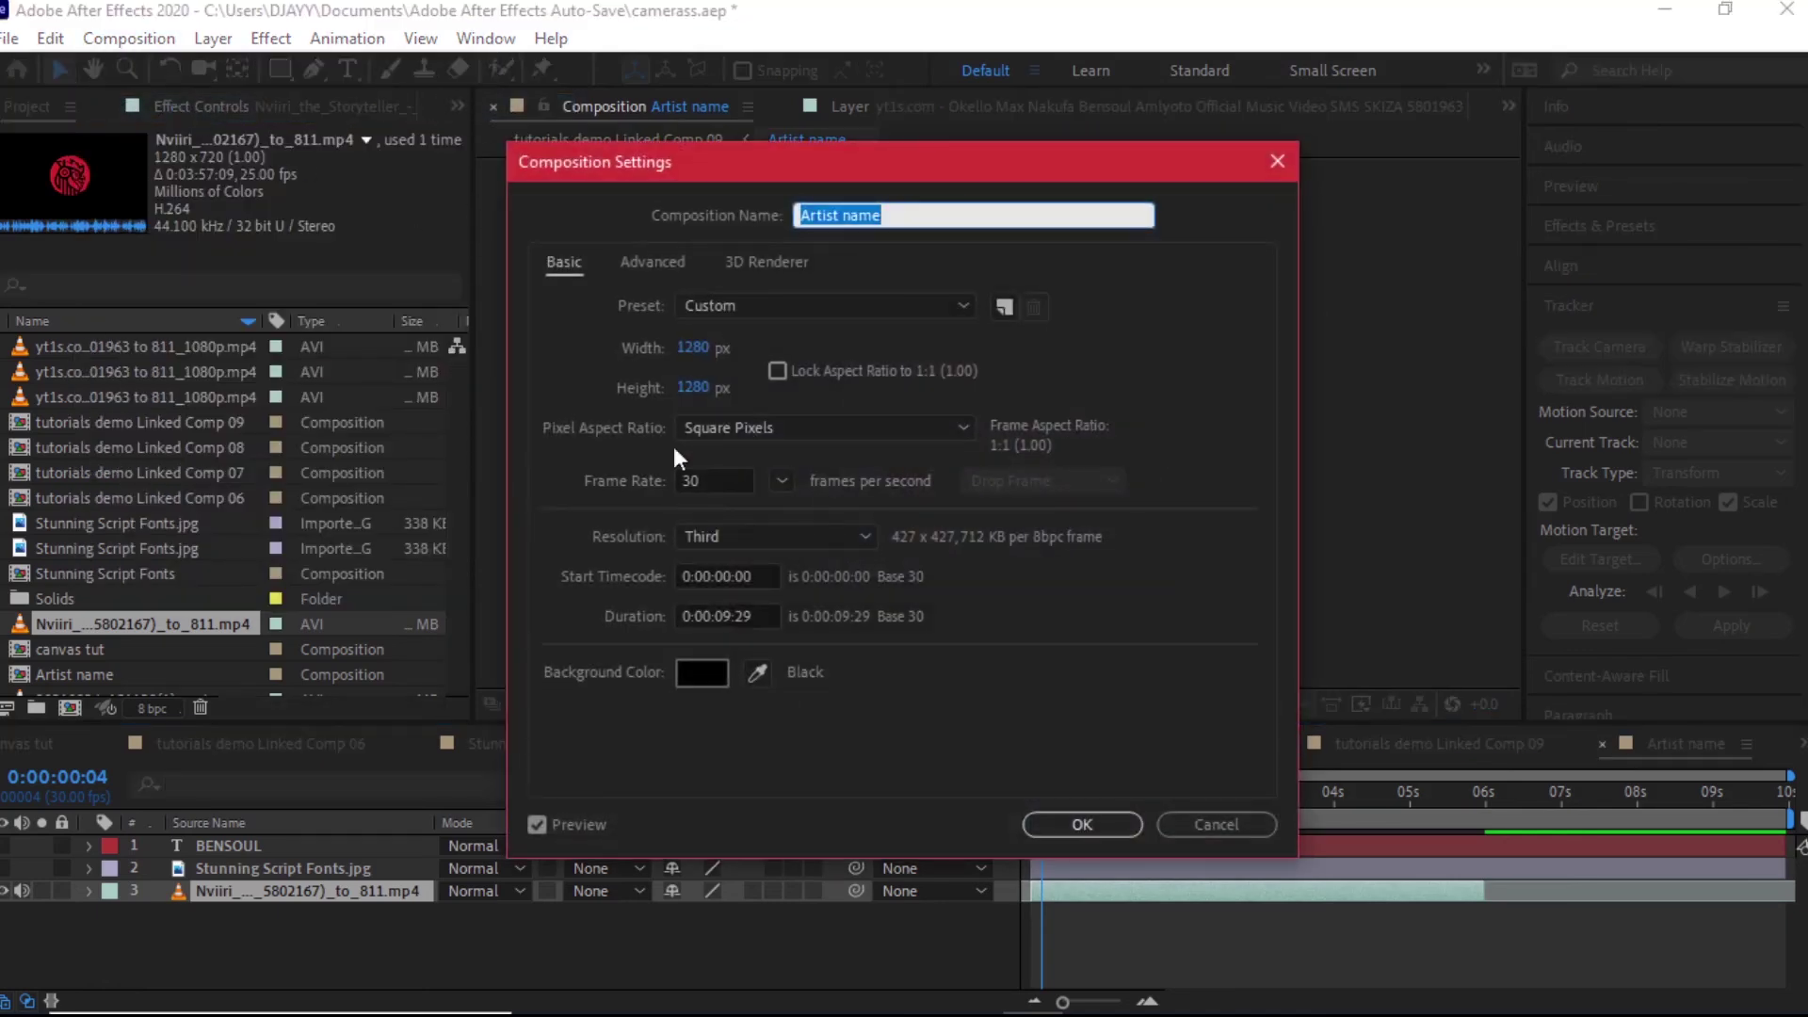
{"action": "left_click", "coordinate": [705, 348]}
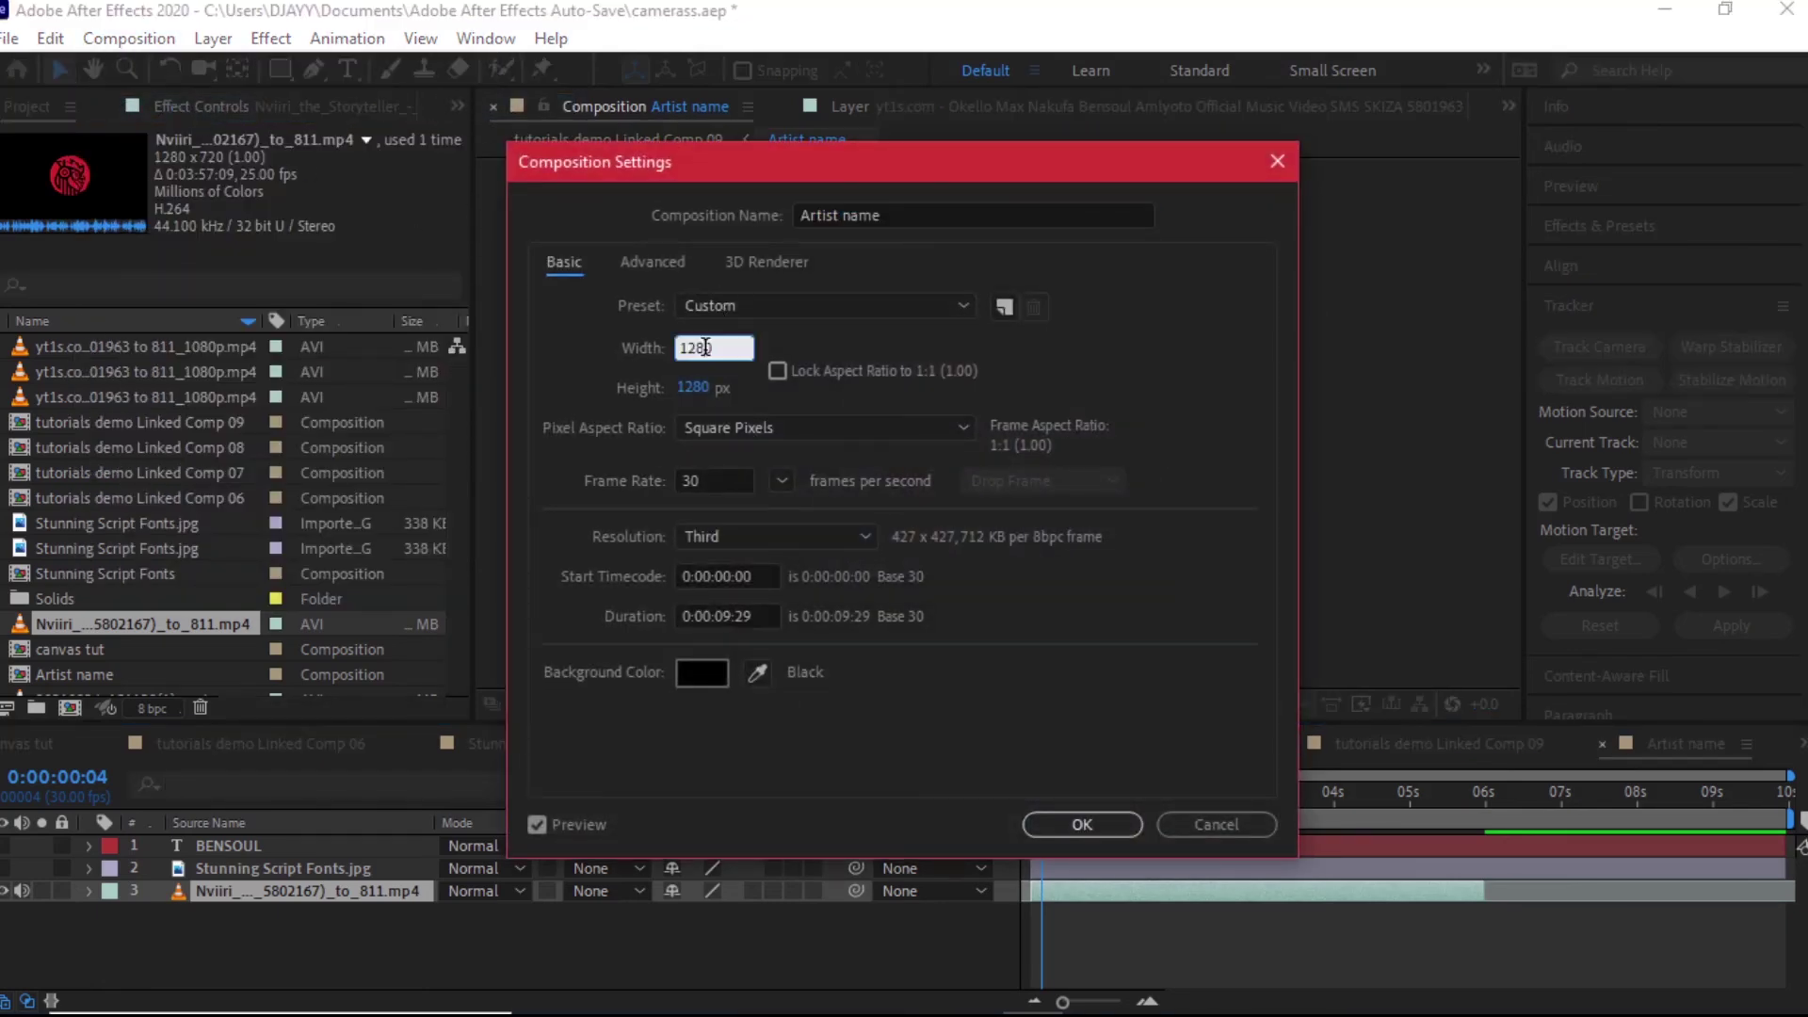
{"action": "key", "text": "Return"}
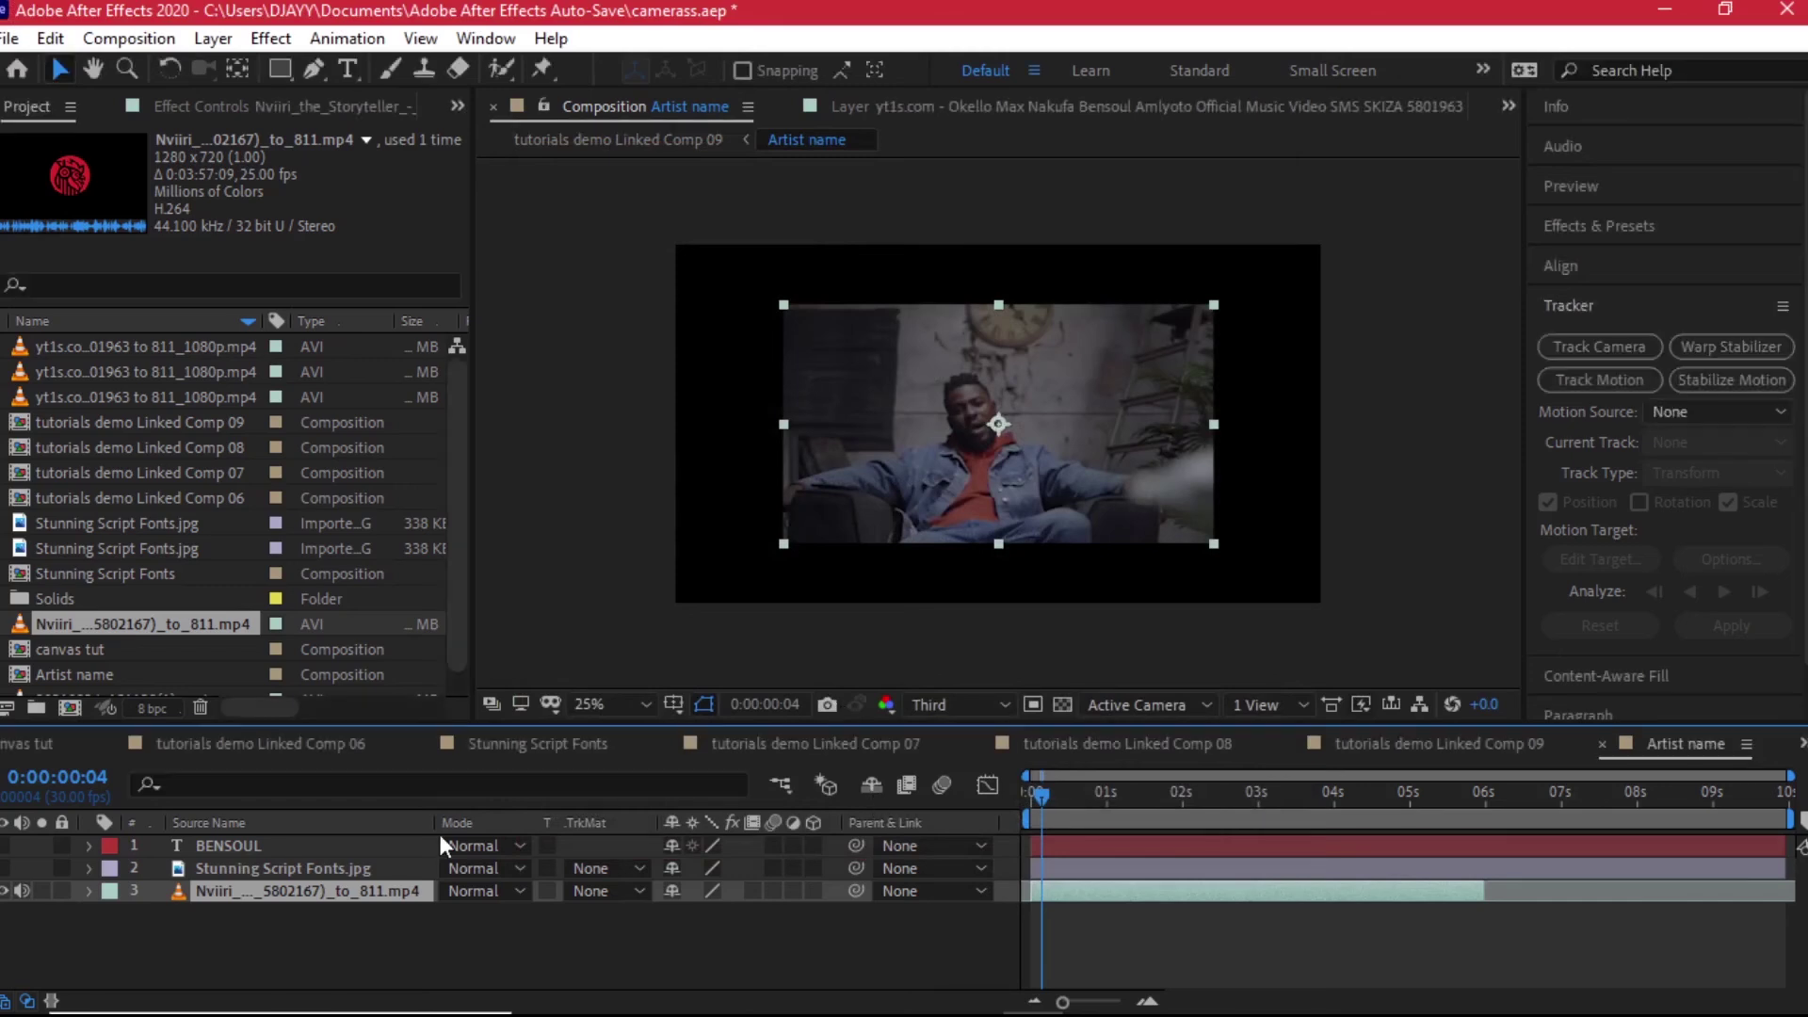
Step: Scale the Nviiri video layer to 152% so it fills the Artist name frame, and preview it from the start
{"action": "left_click", "coordinate": [242, 889]}
{"action": "key", "text": "s"}
{"action": "left_click_drag", "start_coordinate": [703, 911], "coordinate": [757, 901]}
{"action": "left_click", "coordinate": [1034, 802]}
{"action": "key", "text": "space"}
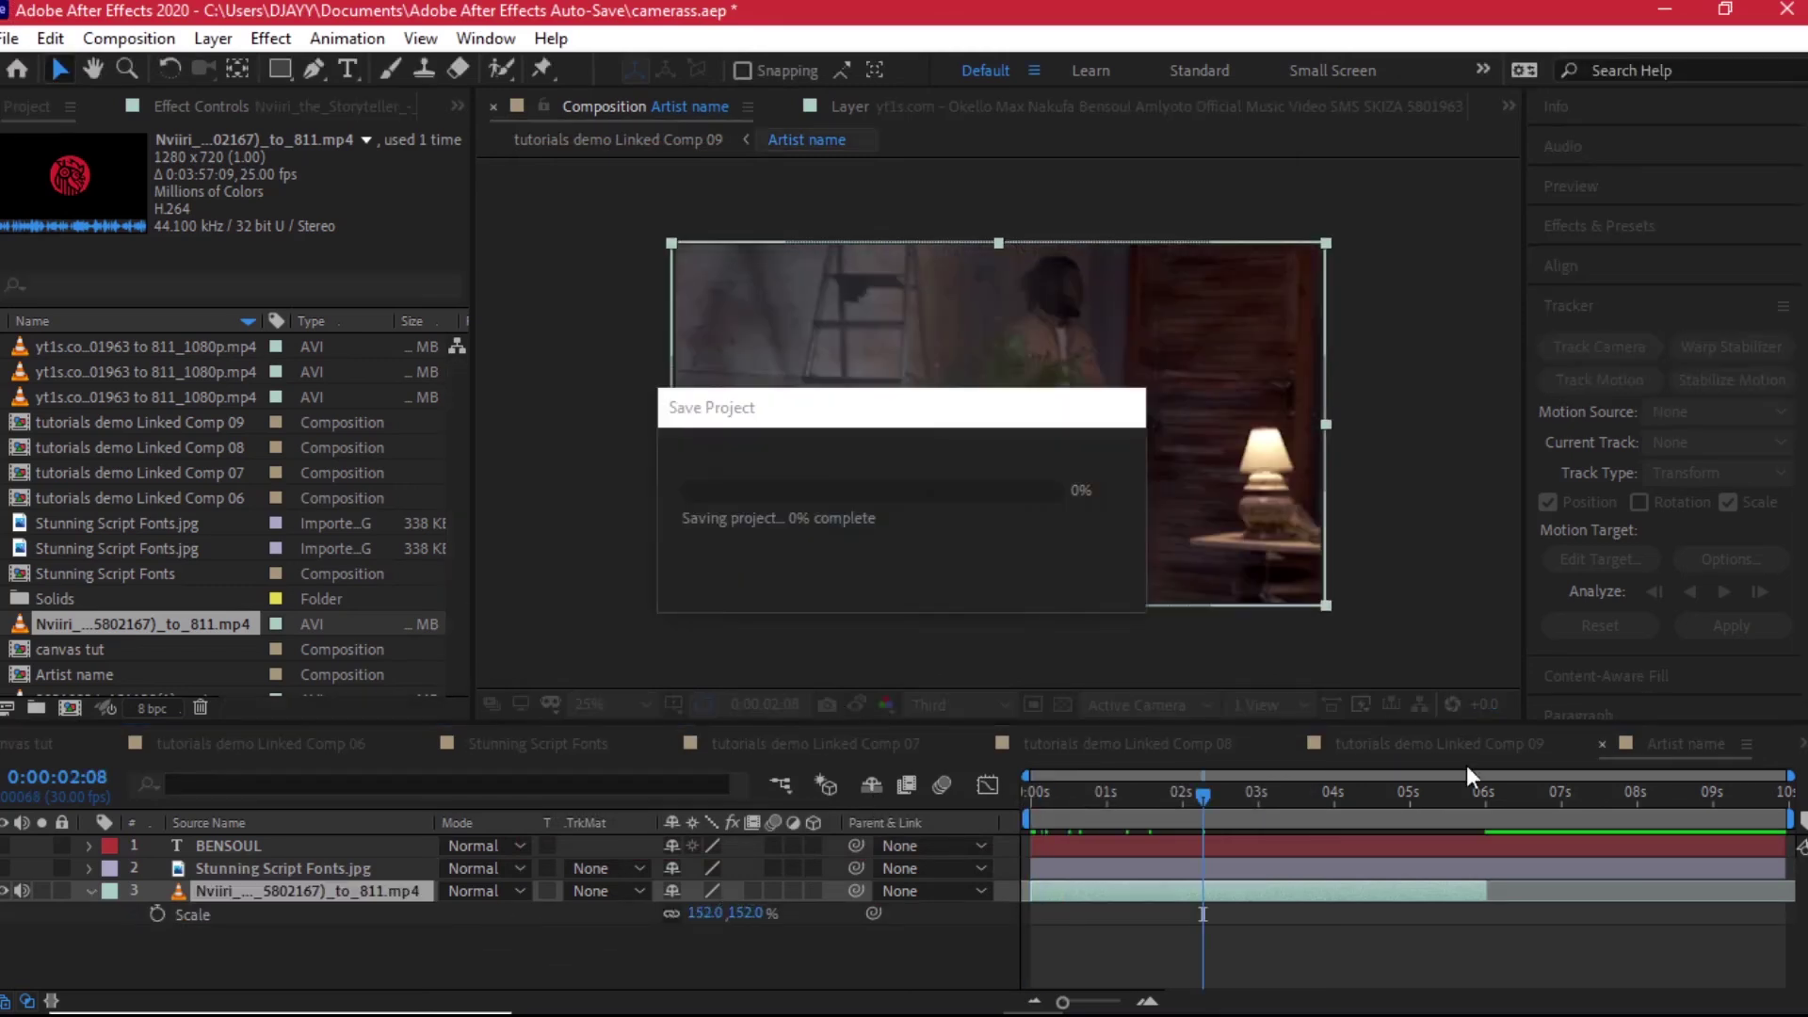
Step: Return to tutorials demo Linked Comp 09 and enlarge the Artist name layer until its video fills the picture frame
{"action": "left_click", "coordinate": [1472, 744]}
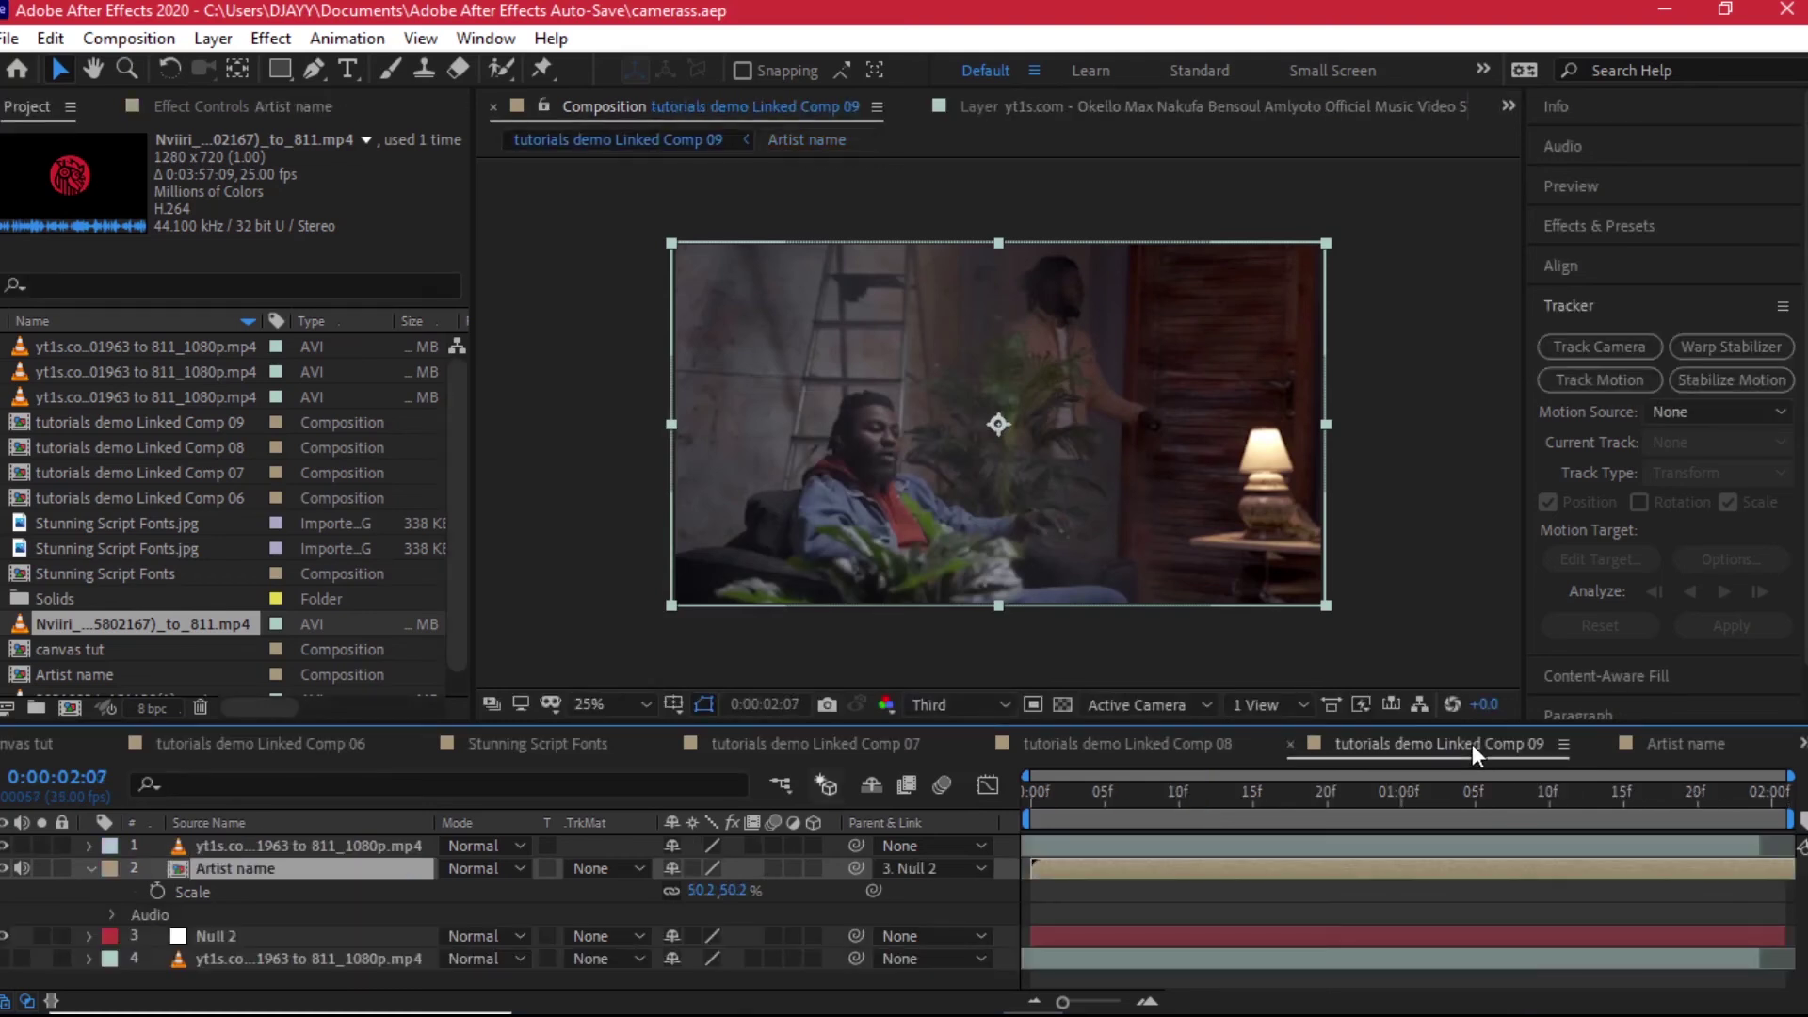
{"action": "key", "text": "s"}
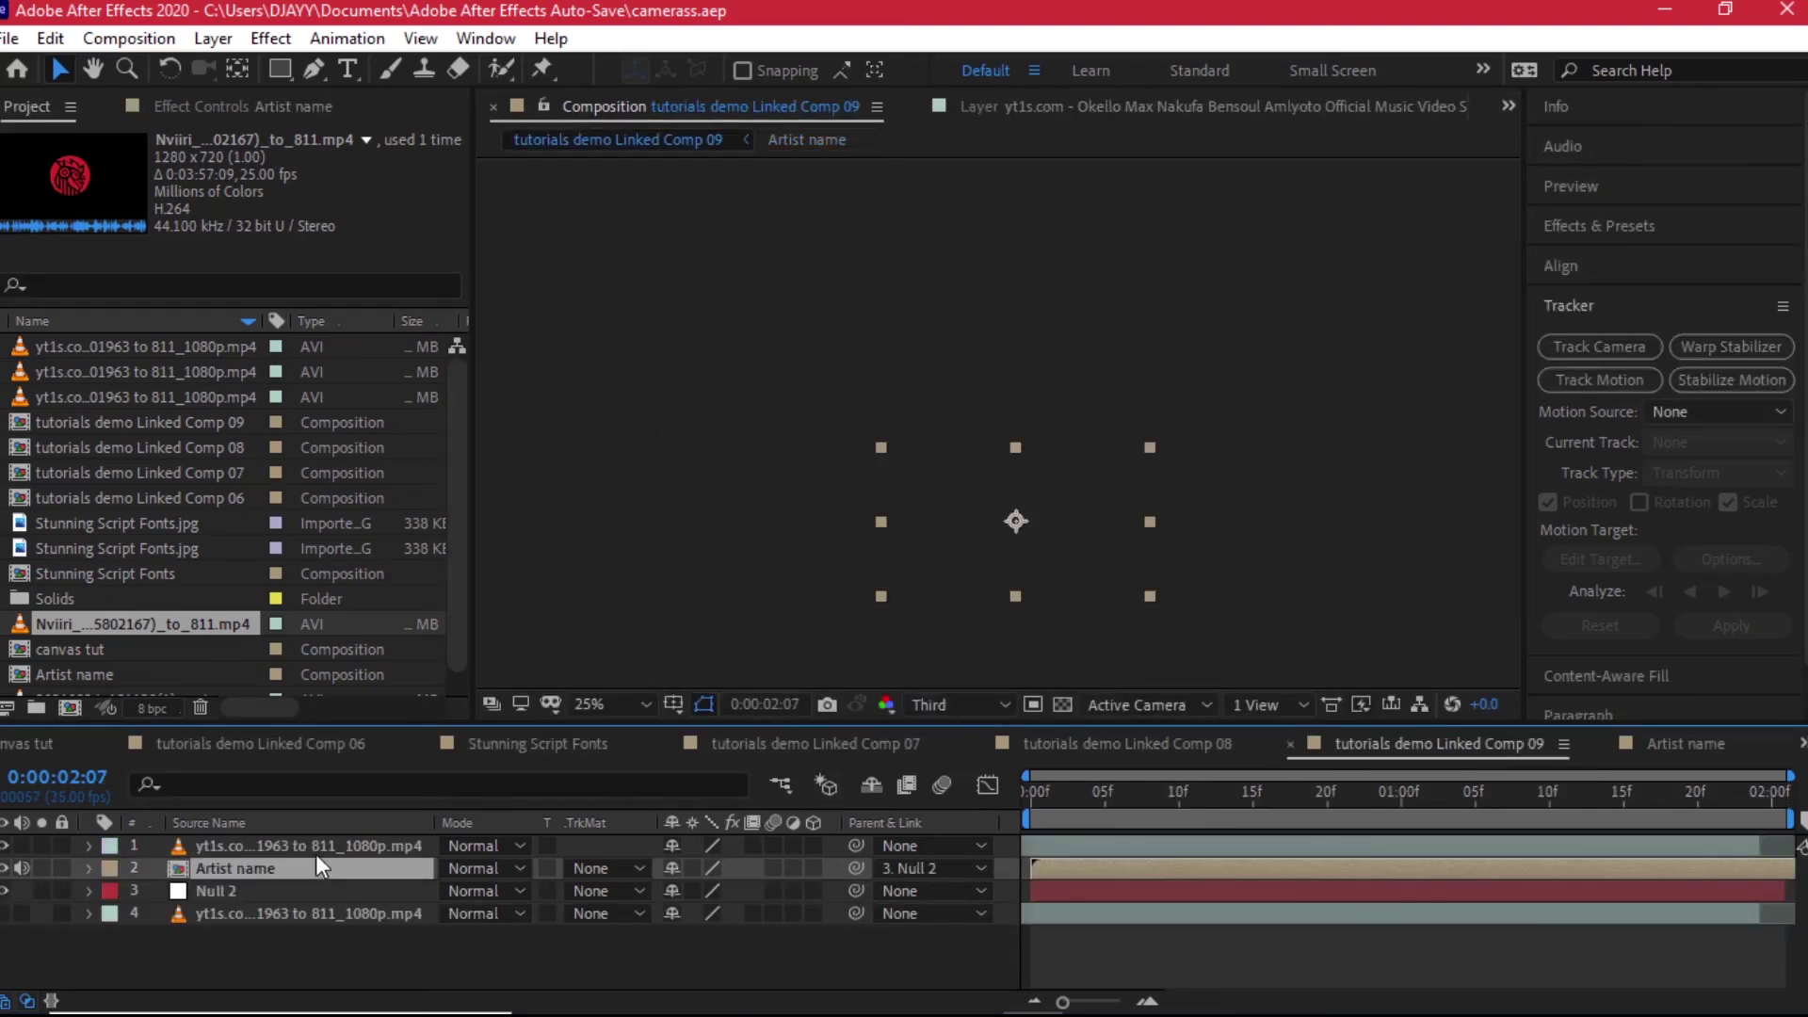
{"action": "left_click_drag", "start_coordinate": [1049, 816], "coordinate": [1193, 811]}
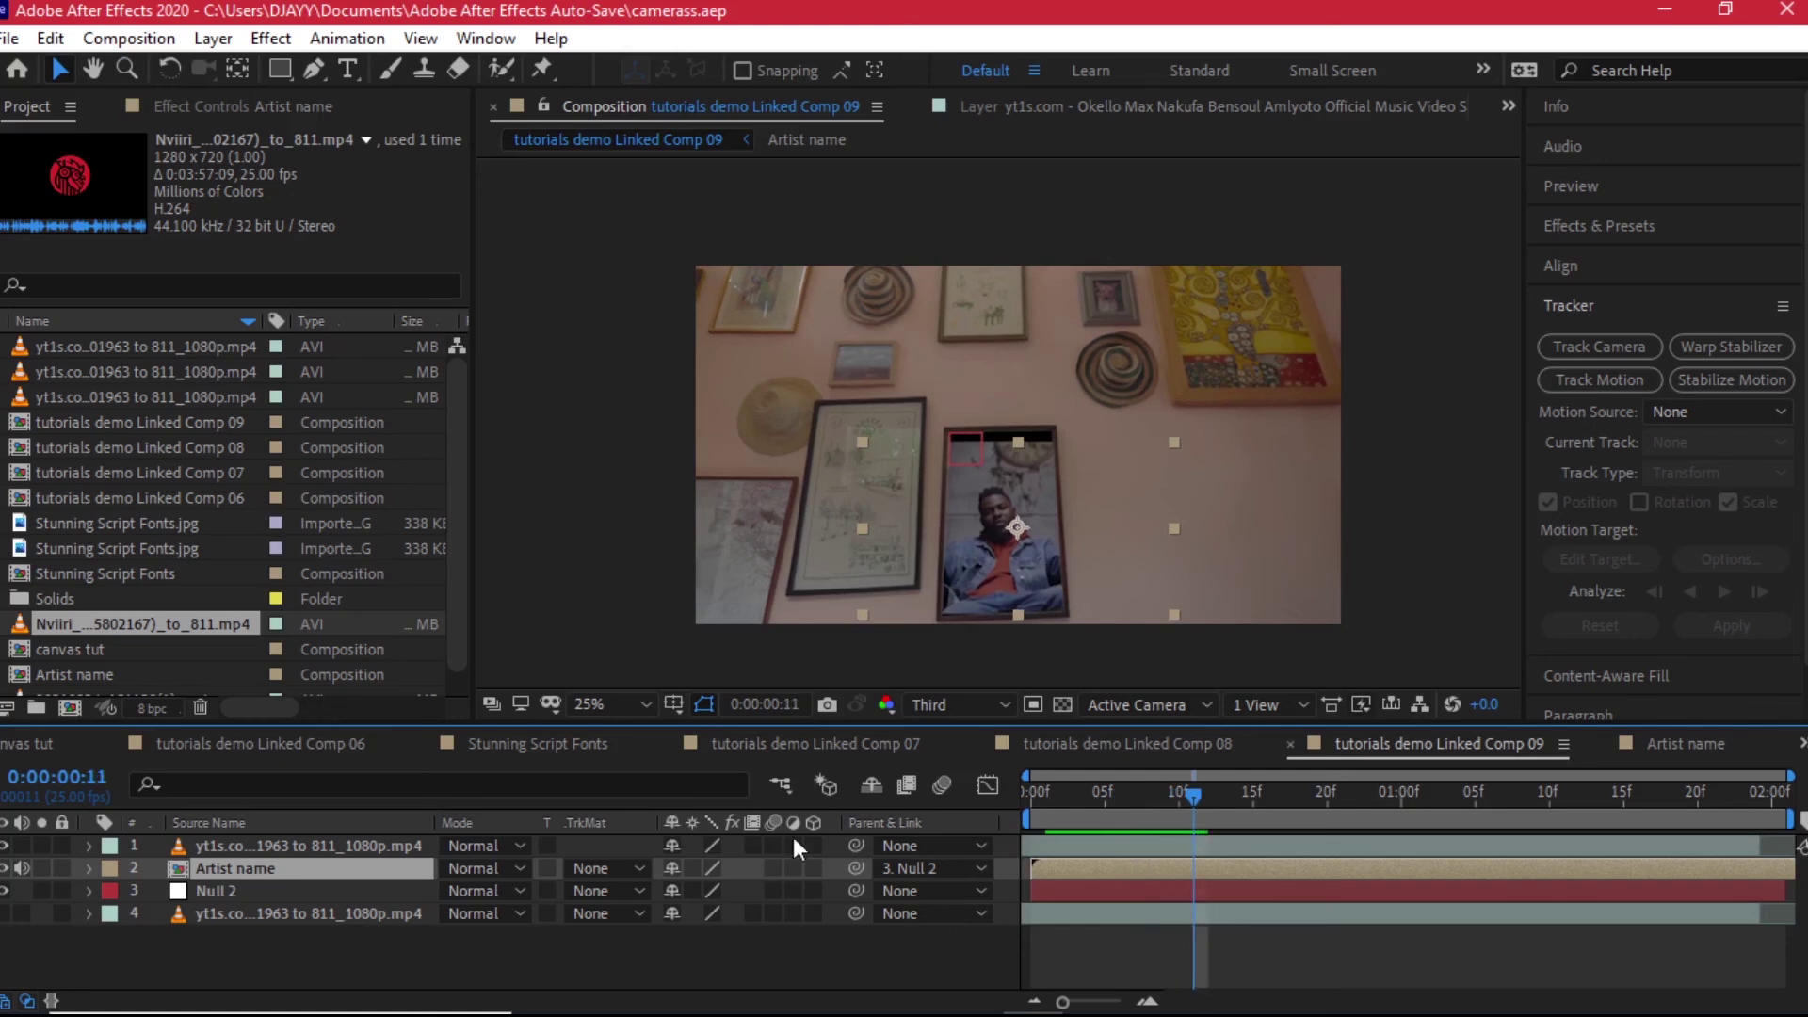
{"action": "key", "text": "s"}
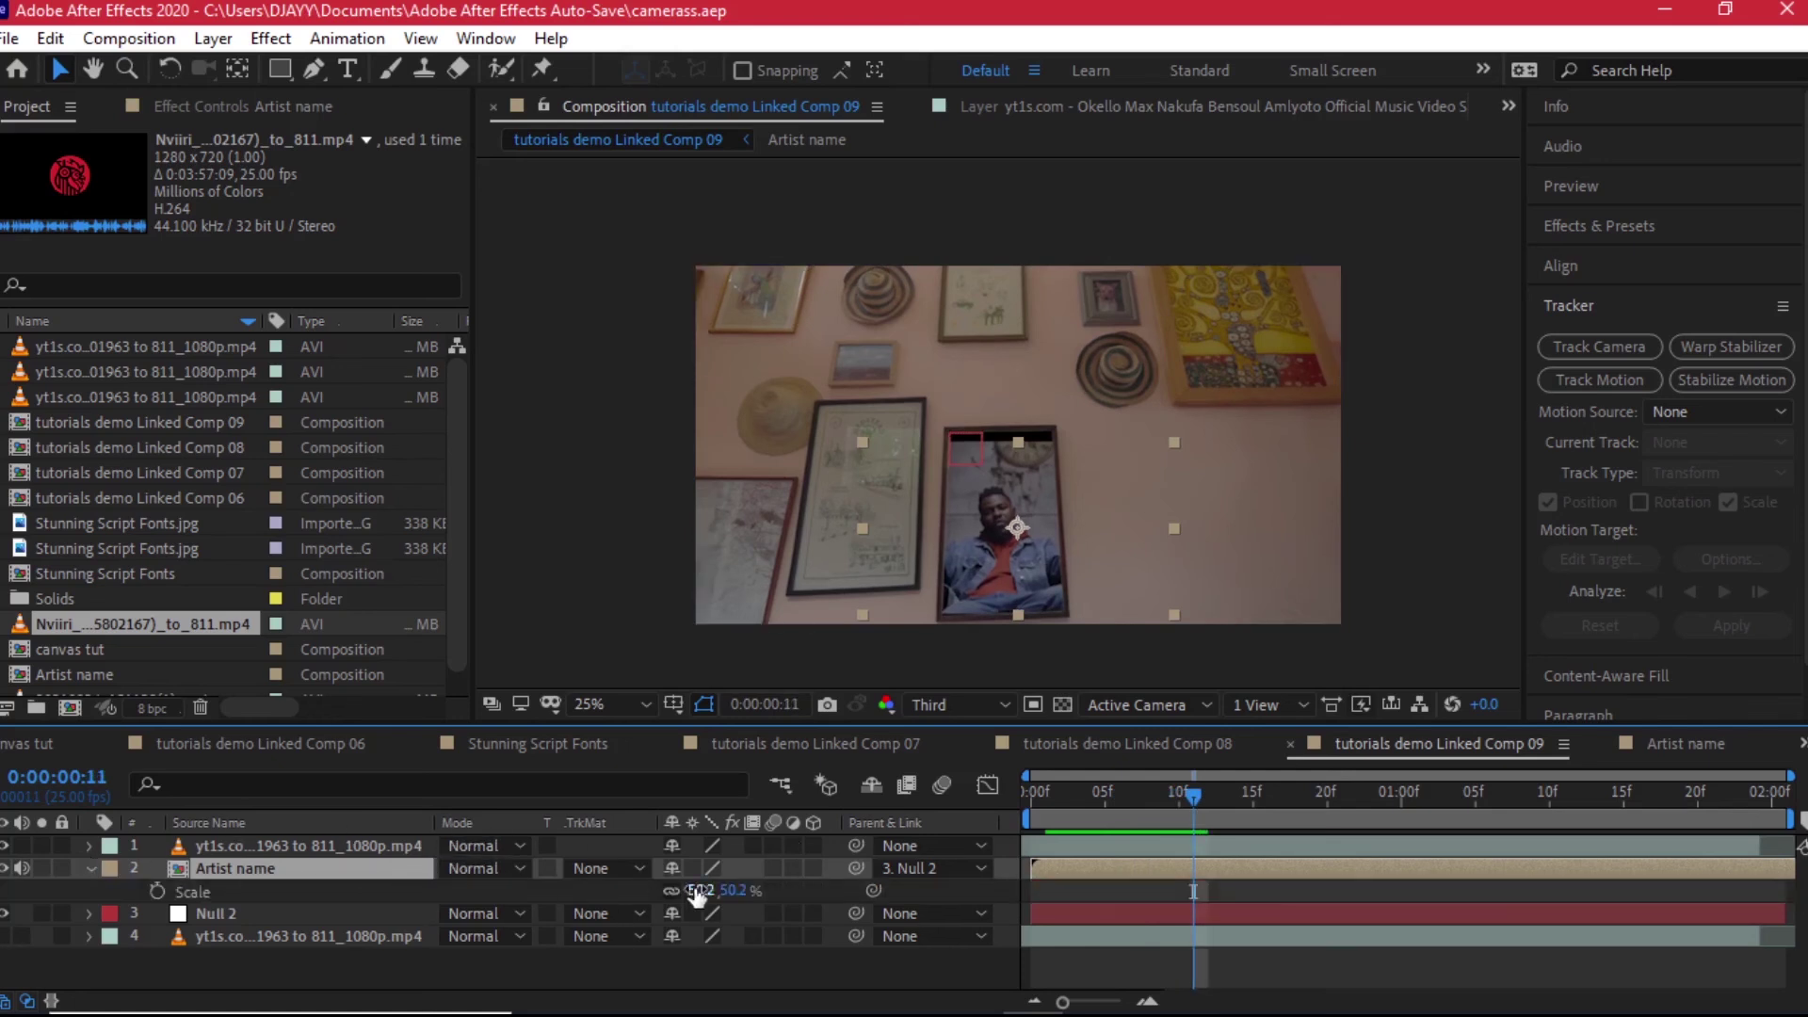
{"action": "mouse_move", "coordinate": [697, 892]}
{"action": "left_mouse_down"}
{"action": "mouse_move", "coordinate": [670, 892]}
{"action": "mouse_move", "coordinate": [729, 896]}
{"action": "mouse_move", "coordinate": [708, 891]}
{"action": "left_mouse_up"}
Step: Set the Artist name layer's rotation to -1.0°, scrub to check its fit in the frame, and save the project
{"action": "key", "text": "r"}
{"action": "left_click_drag", "start_coordinate": [1753, 815], "coordinate": [1207, 834]}
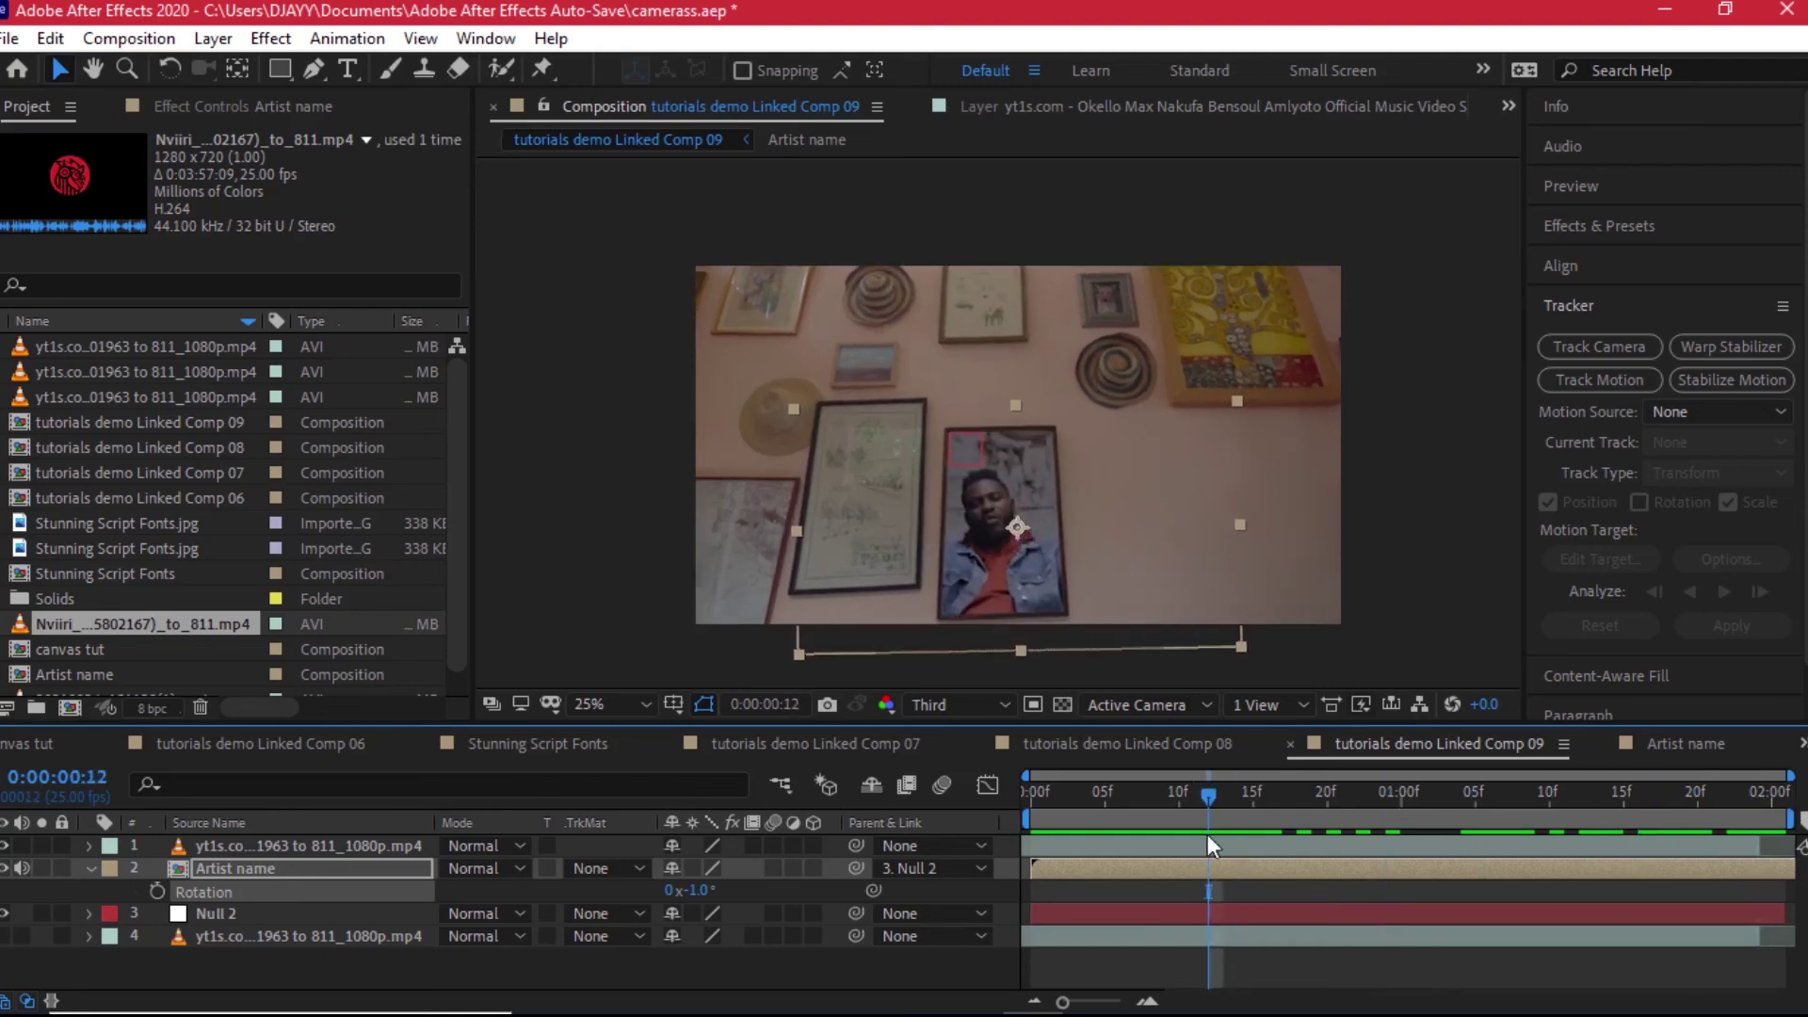
{"action": "left_click", "coordinate": [1137, 812]}
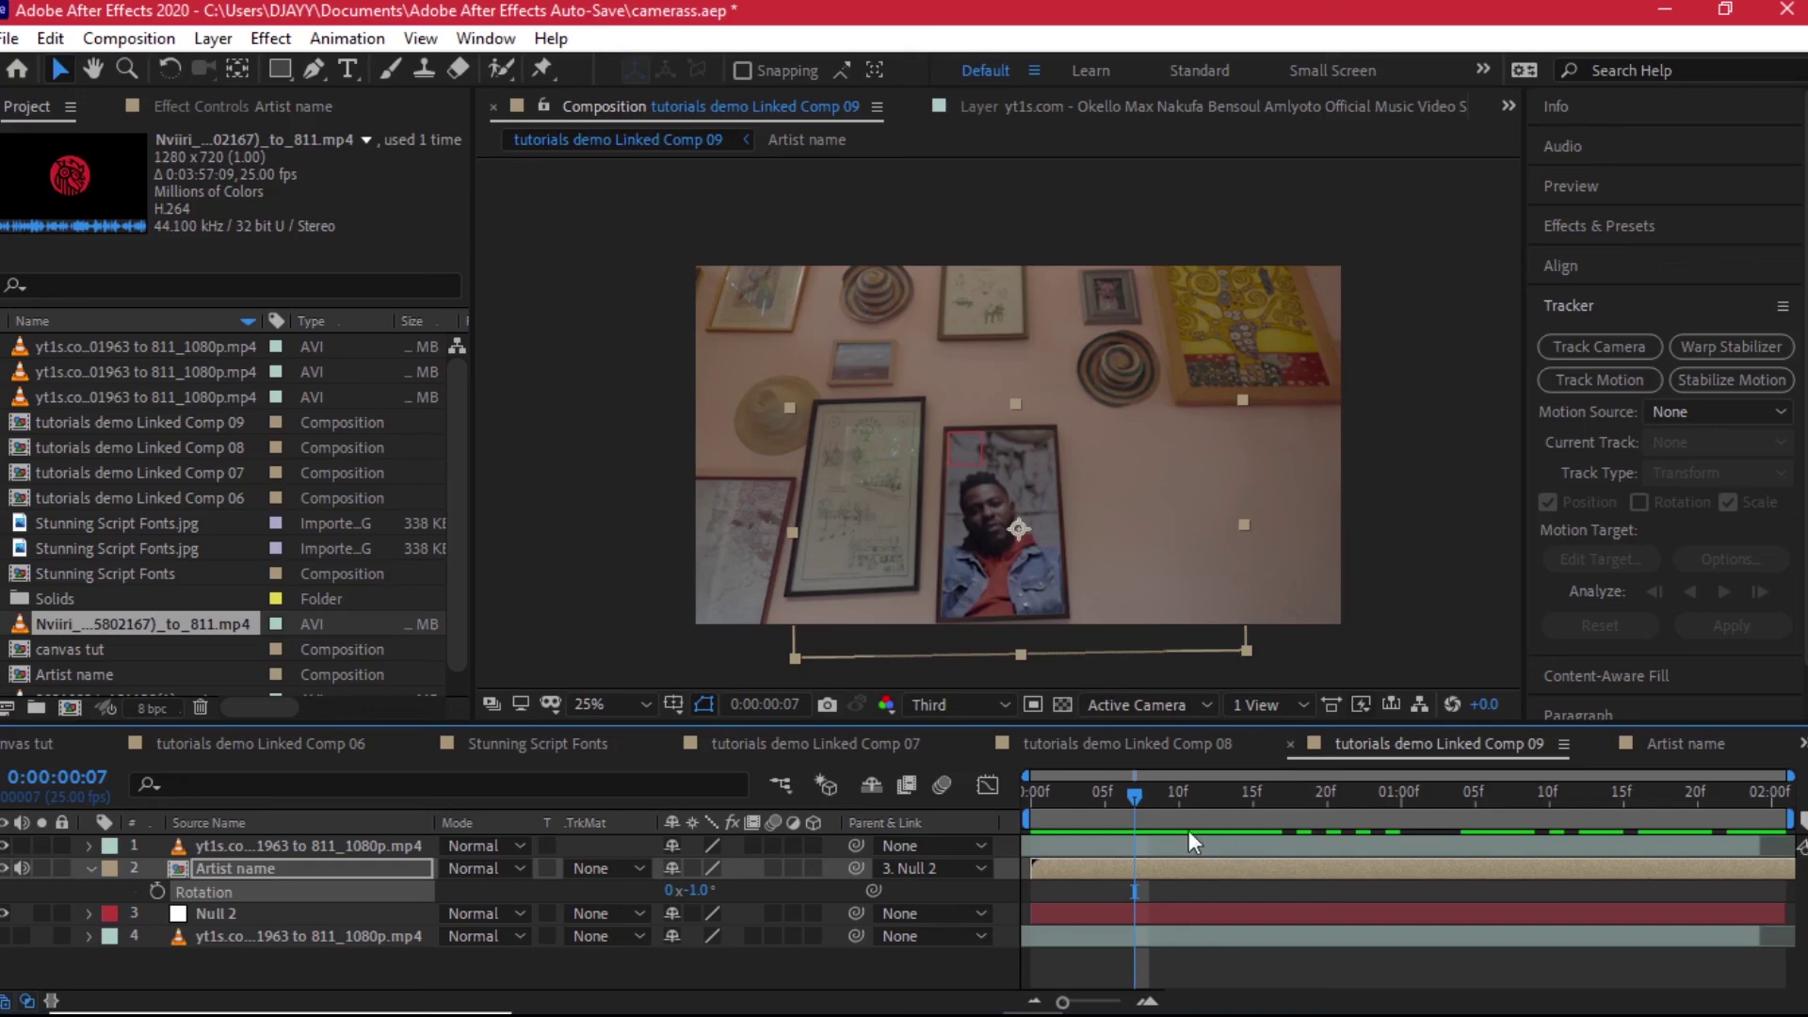
{"action": "left_click", "coordinate": [1122, 805]}
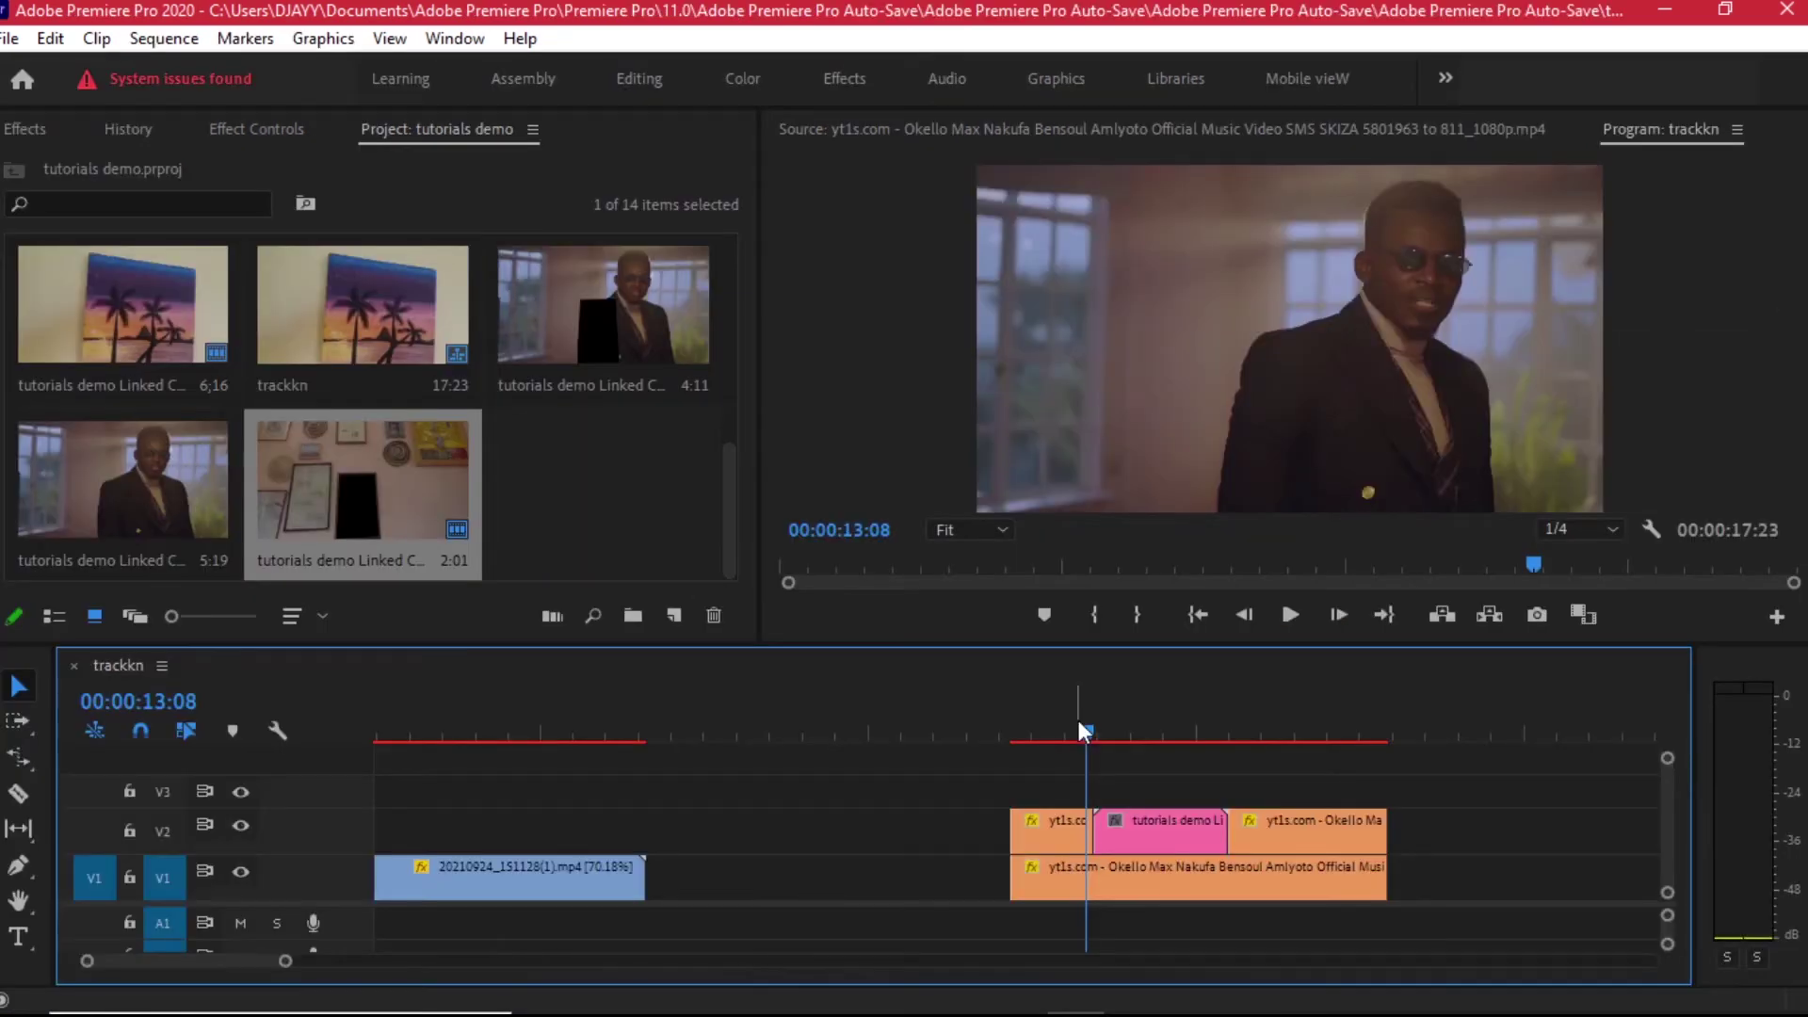
Step: Switch to Premiere Pro and split the tutorials demo Linked Comp 09 clip on V2 at 00:00:13:22
{"action": "mouse_move", "coordinate": [1077, 720]}
{"action": "left_mouse_down"}
{"action": "mouse_move", "coordinate": [1003, 714]}
{"action": "mouse_move", "coordinate": [1228, 702]}
{"action": "mouse_move", "coordinate": [1079, 726]}
{"action": "left_mouse_up"}
{"action": "scroll", "coordinate": [1163, 819], "scroll_direction": "up", "scroll_amount": 2}
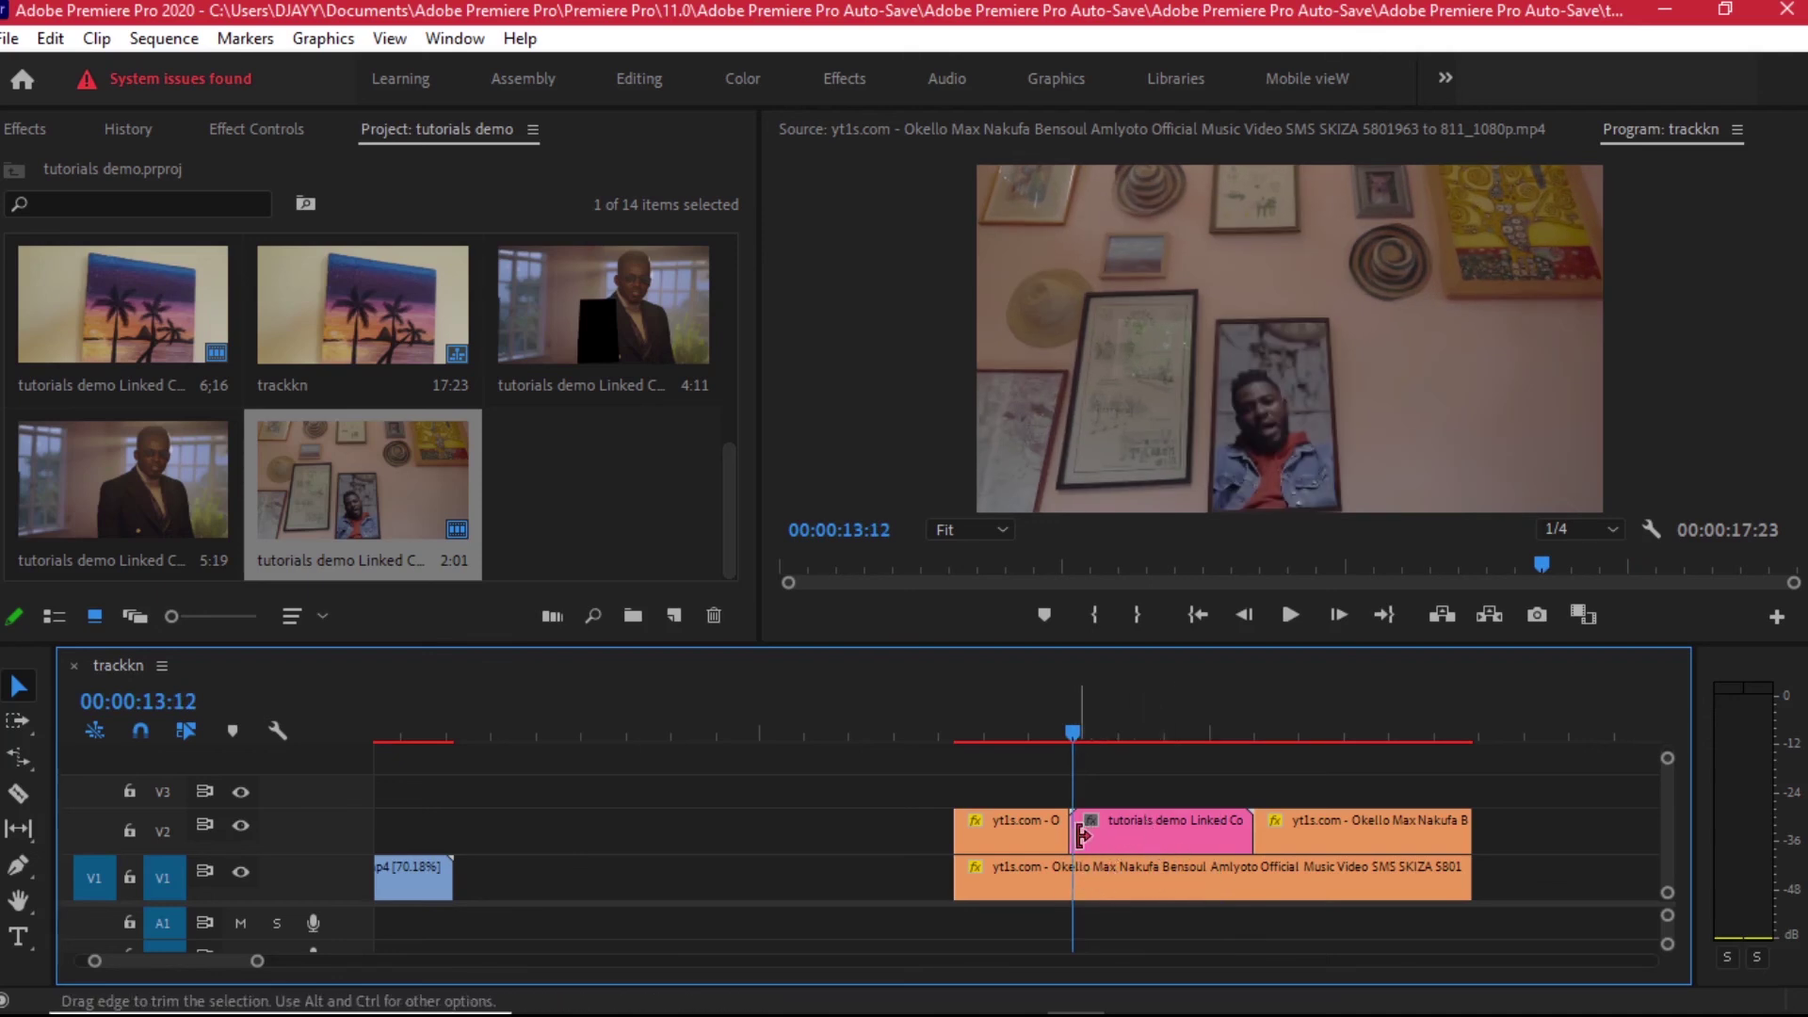
{"action": "key", "text": "="}
{"action": "left_click_drag", "start_coordinate": [1076, 731], "coordinate": [1122, 721]}
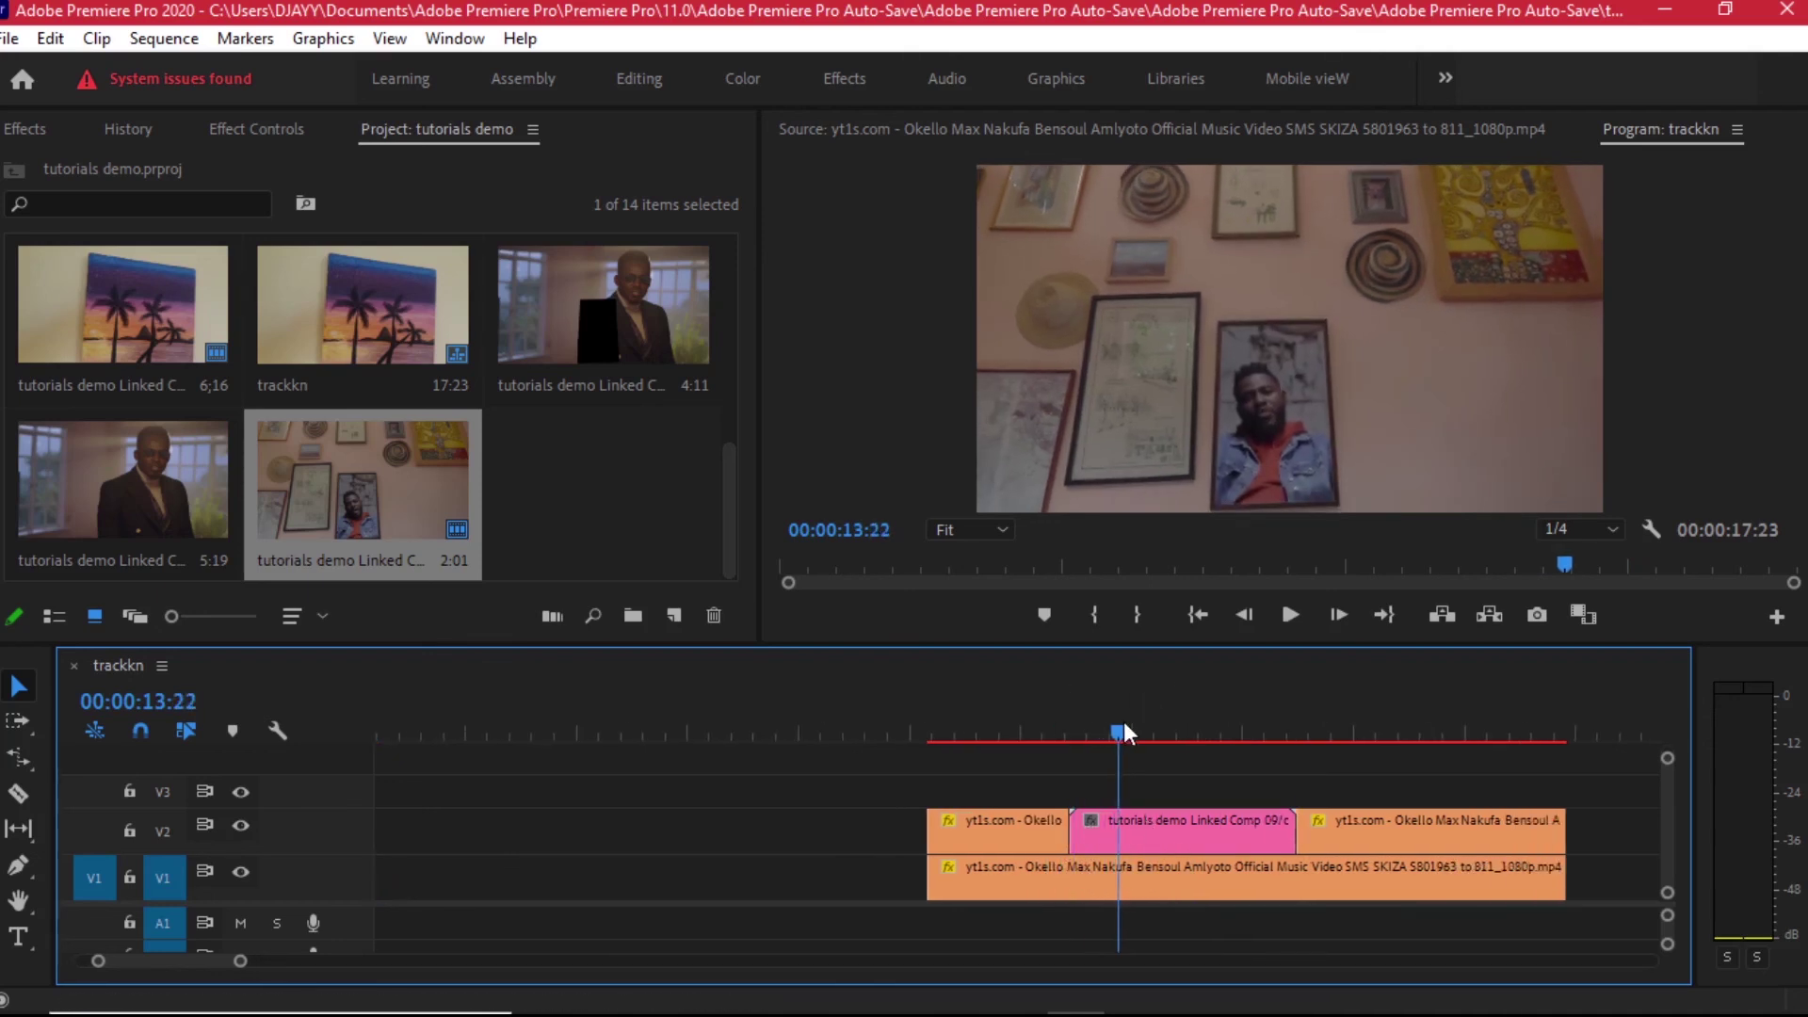
{"action": "left_click", "coordinate": [1144, 825]}
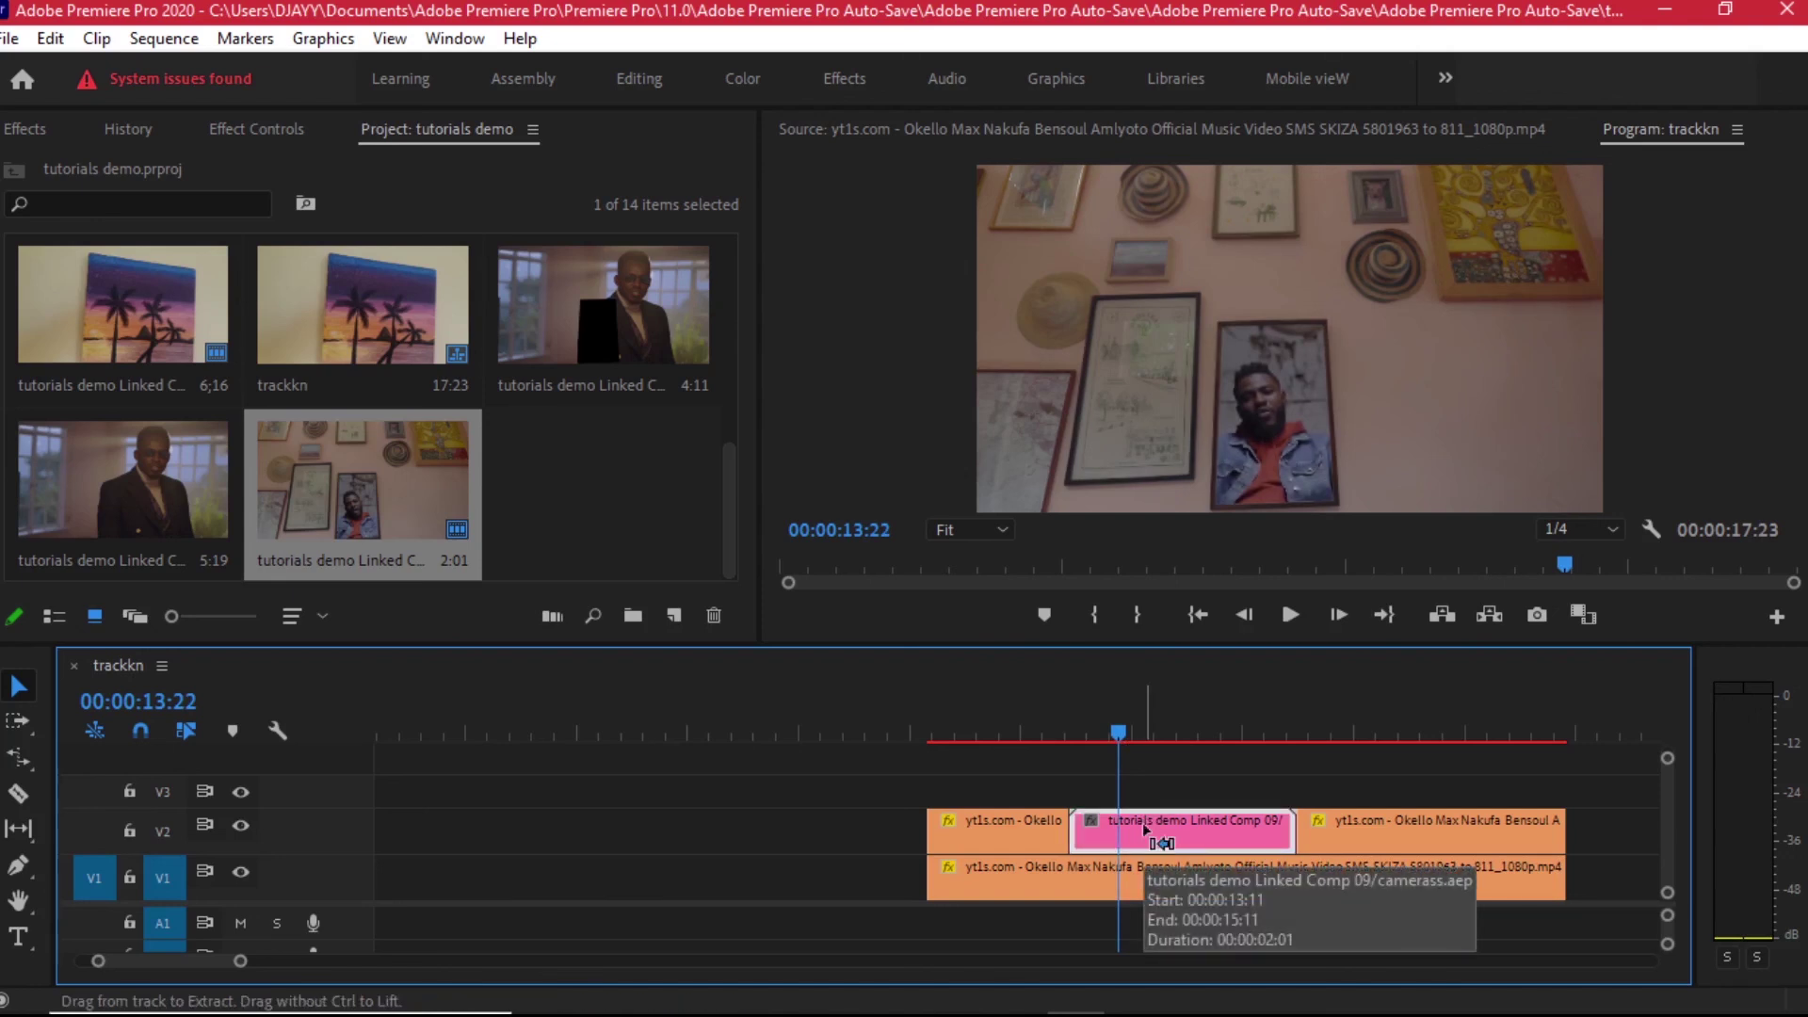
{"action": "key", "text": "ctrl+k"}
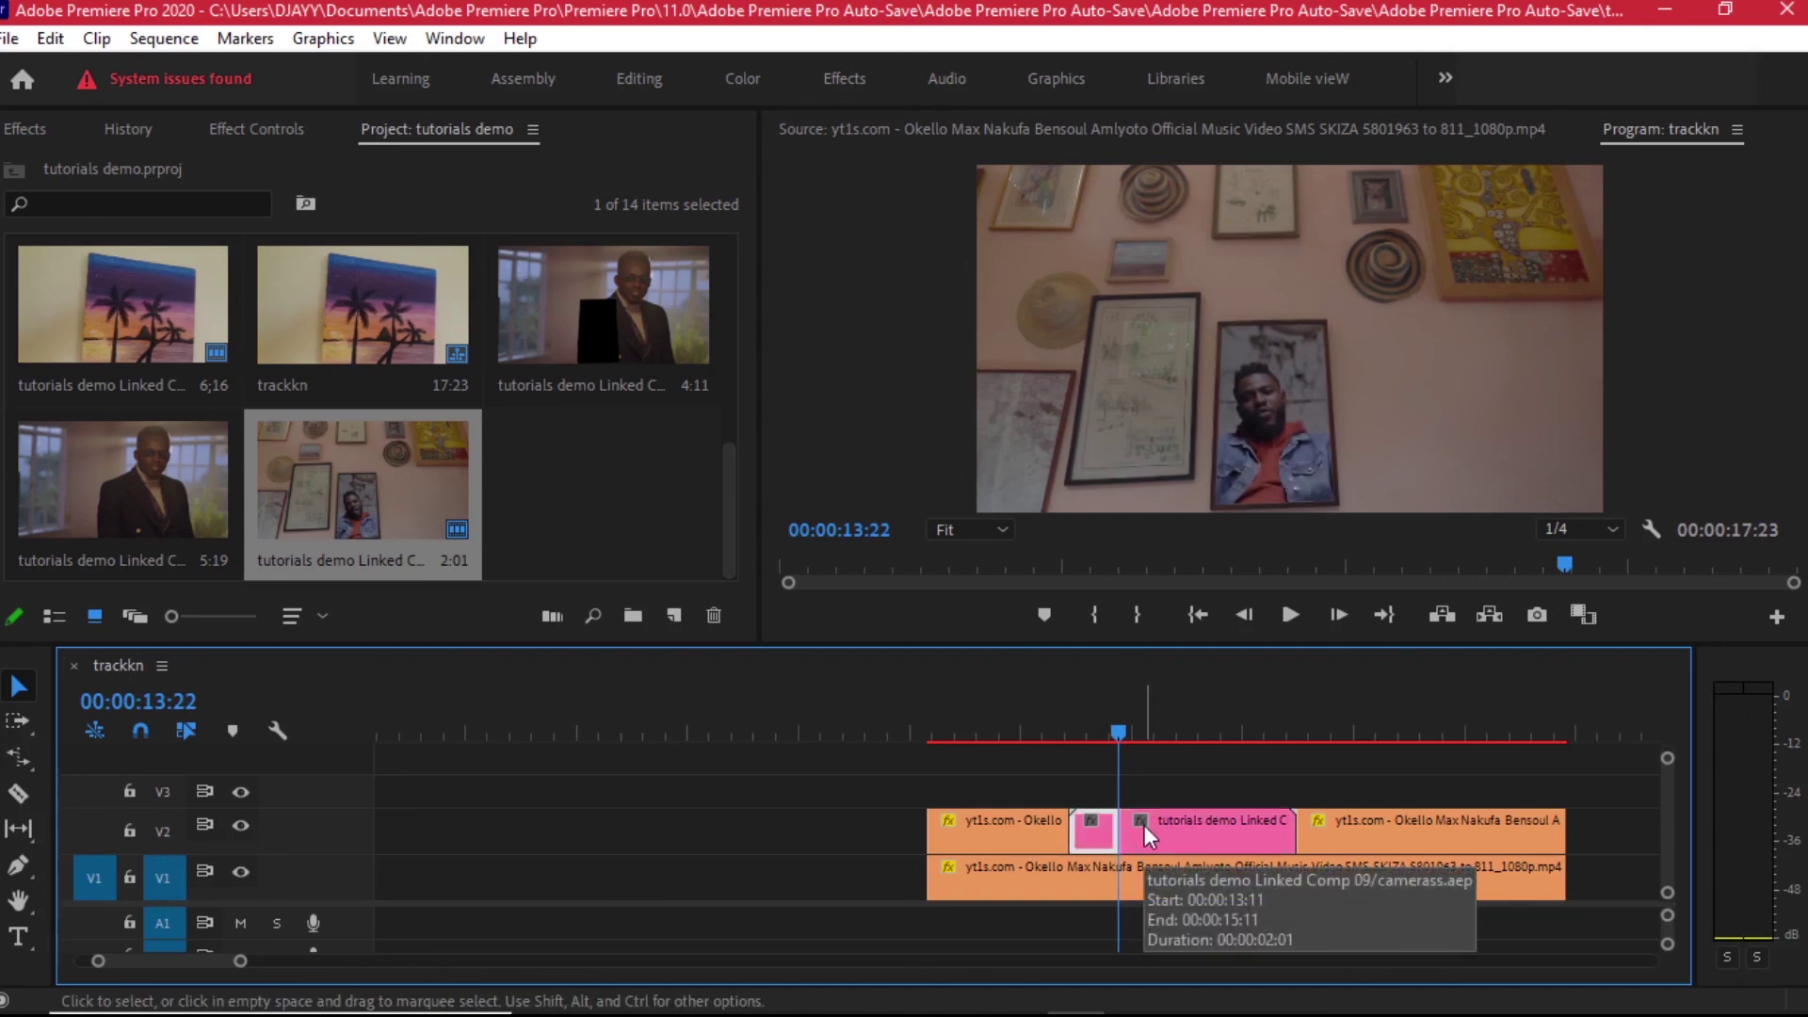
Step: Split the V2 and V1 clips at 00:00:14:02 and delete the short Linked Comp 09 piece following 00:00:13:22
{"action": "key", "text": "Right"}
{"action": "key", "text": "Right"}
{"action": "key", "text": "Right"}
{"action": "key", "text": "Right"}
{"action": "key", "text": "Right"}
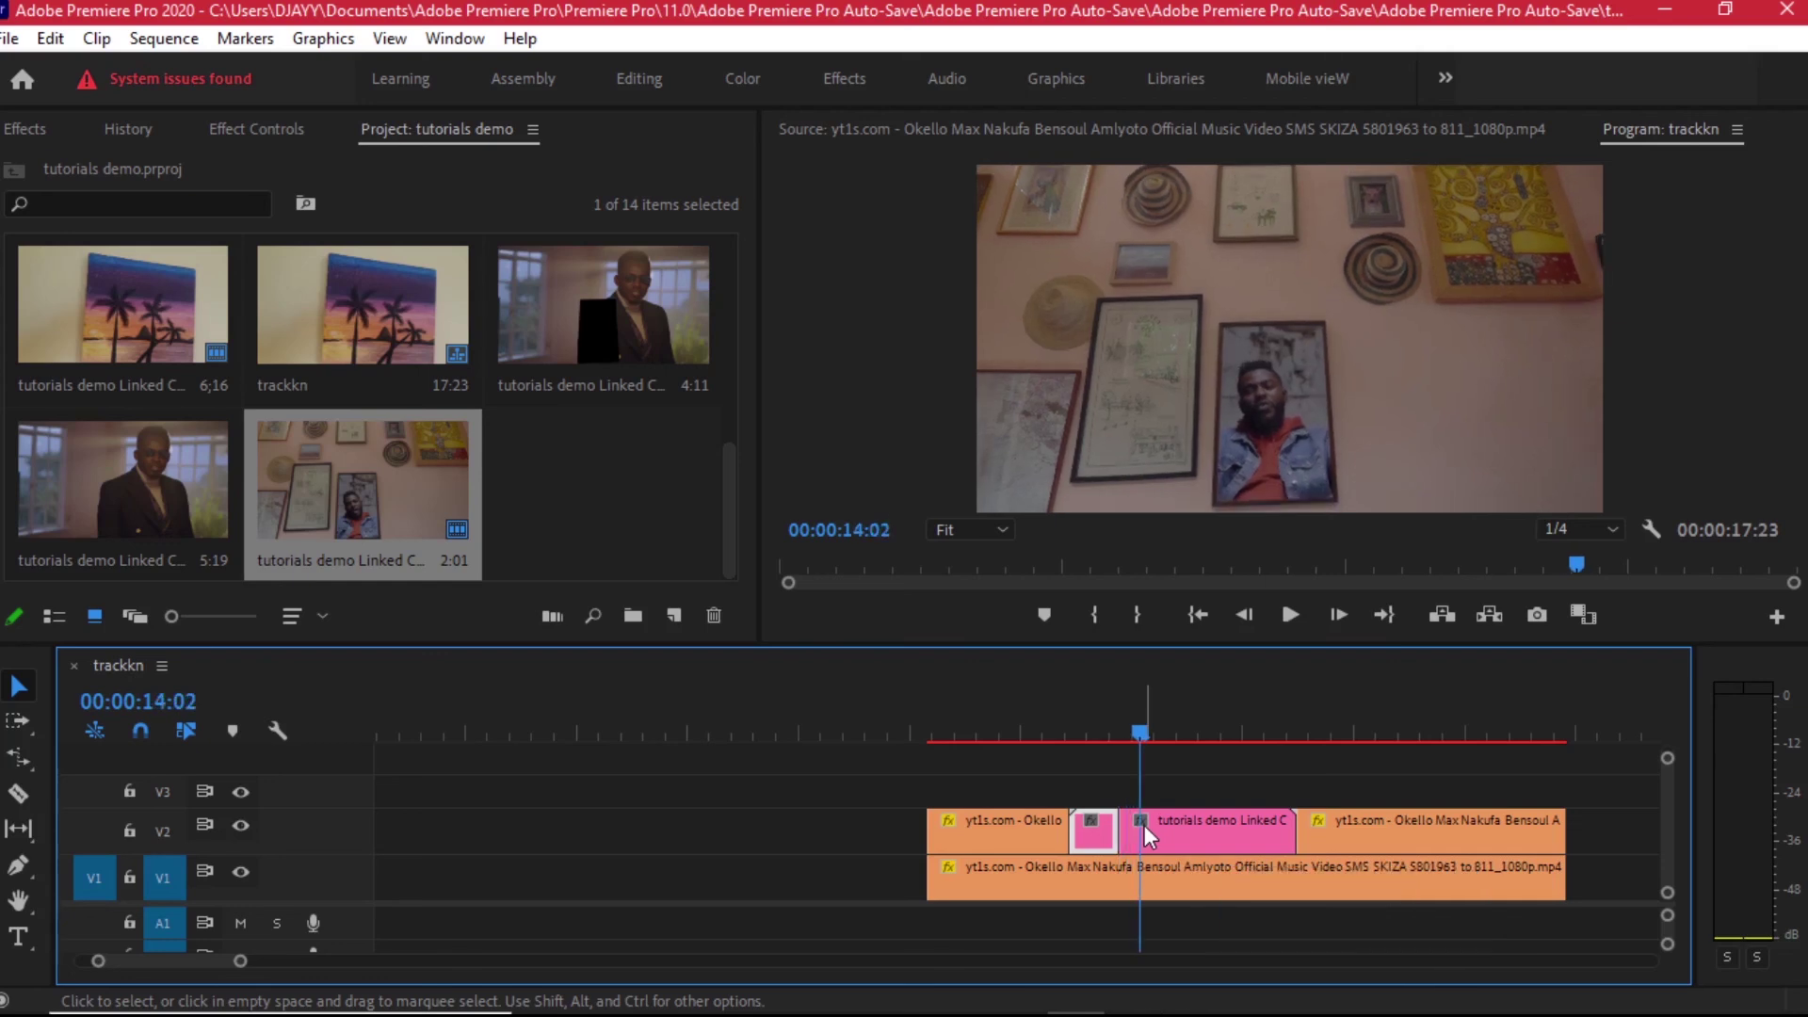
{"action": "key", "text": "ctrl+k"}
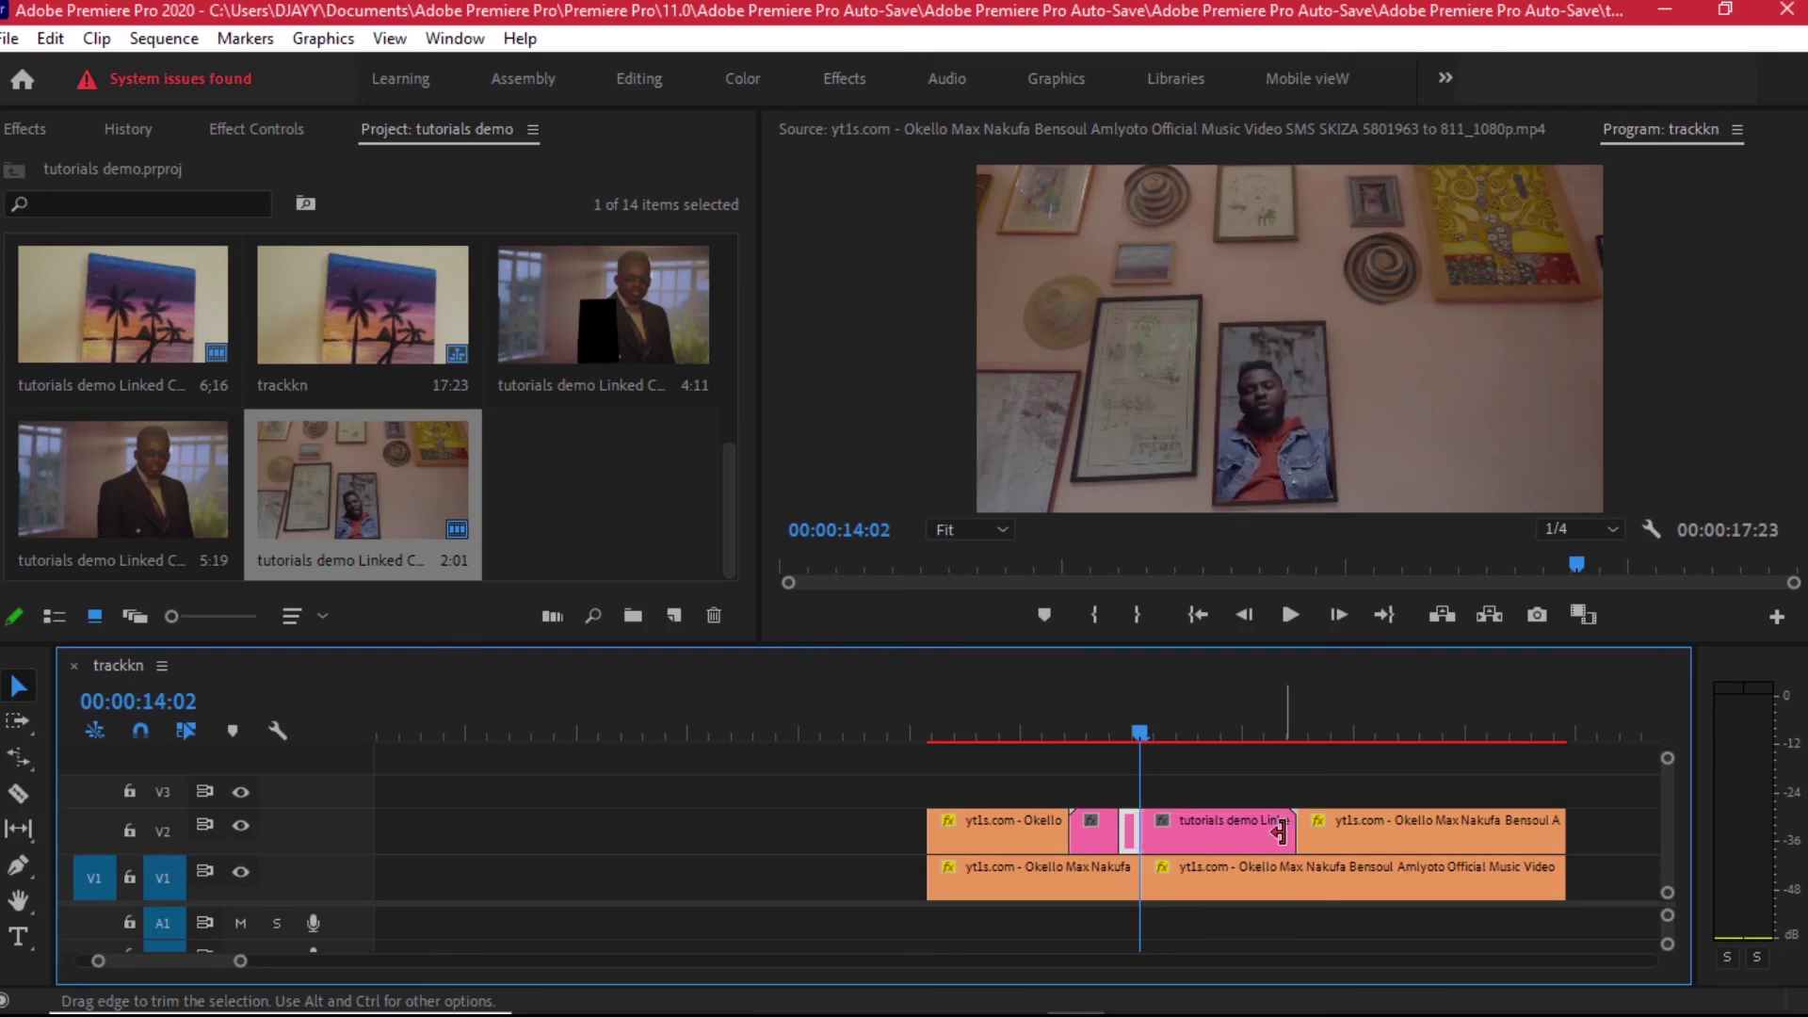
{"action": "key", "text": "Delete"}
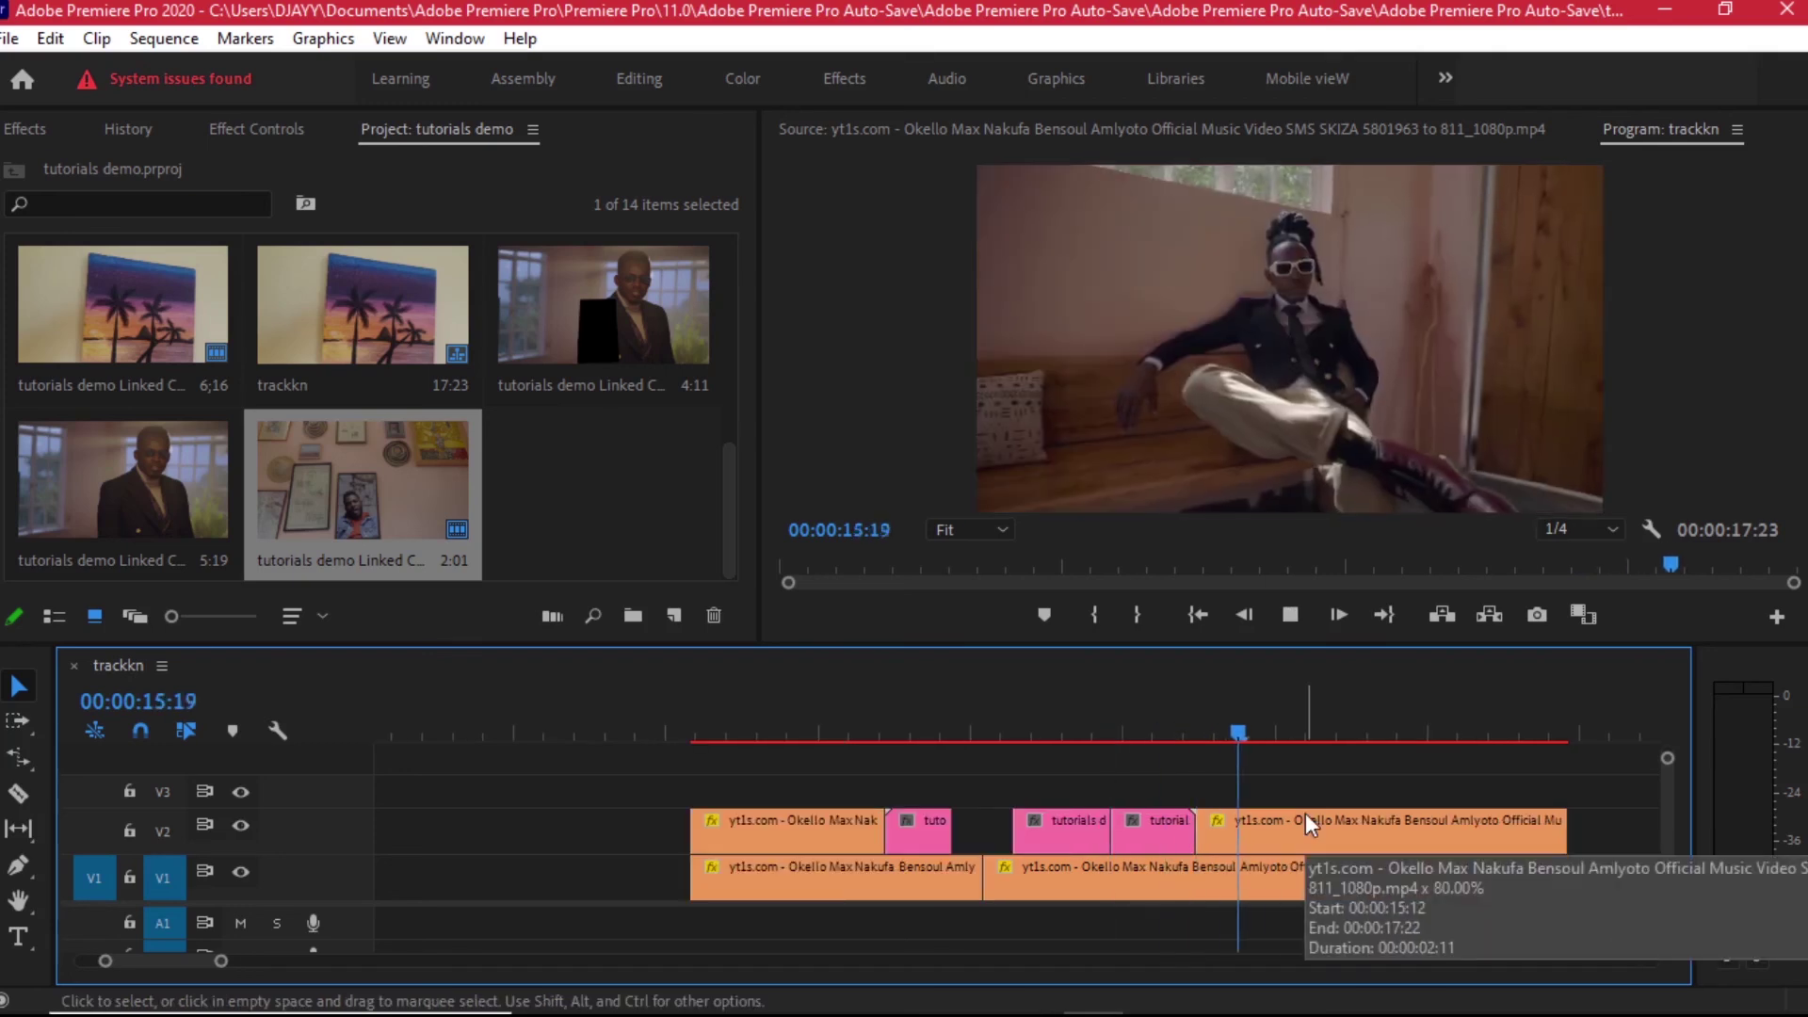
Step: Review the trackkn sequence by scrubbing through the cut Linked Comp 09 pieces and the clip that follows
{"action": "key", "text": "space"}
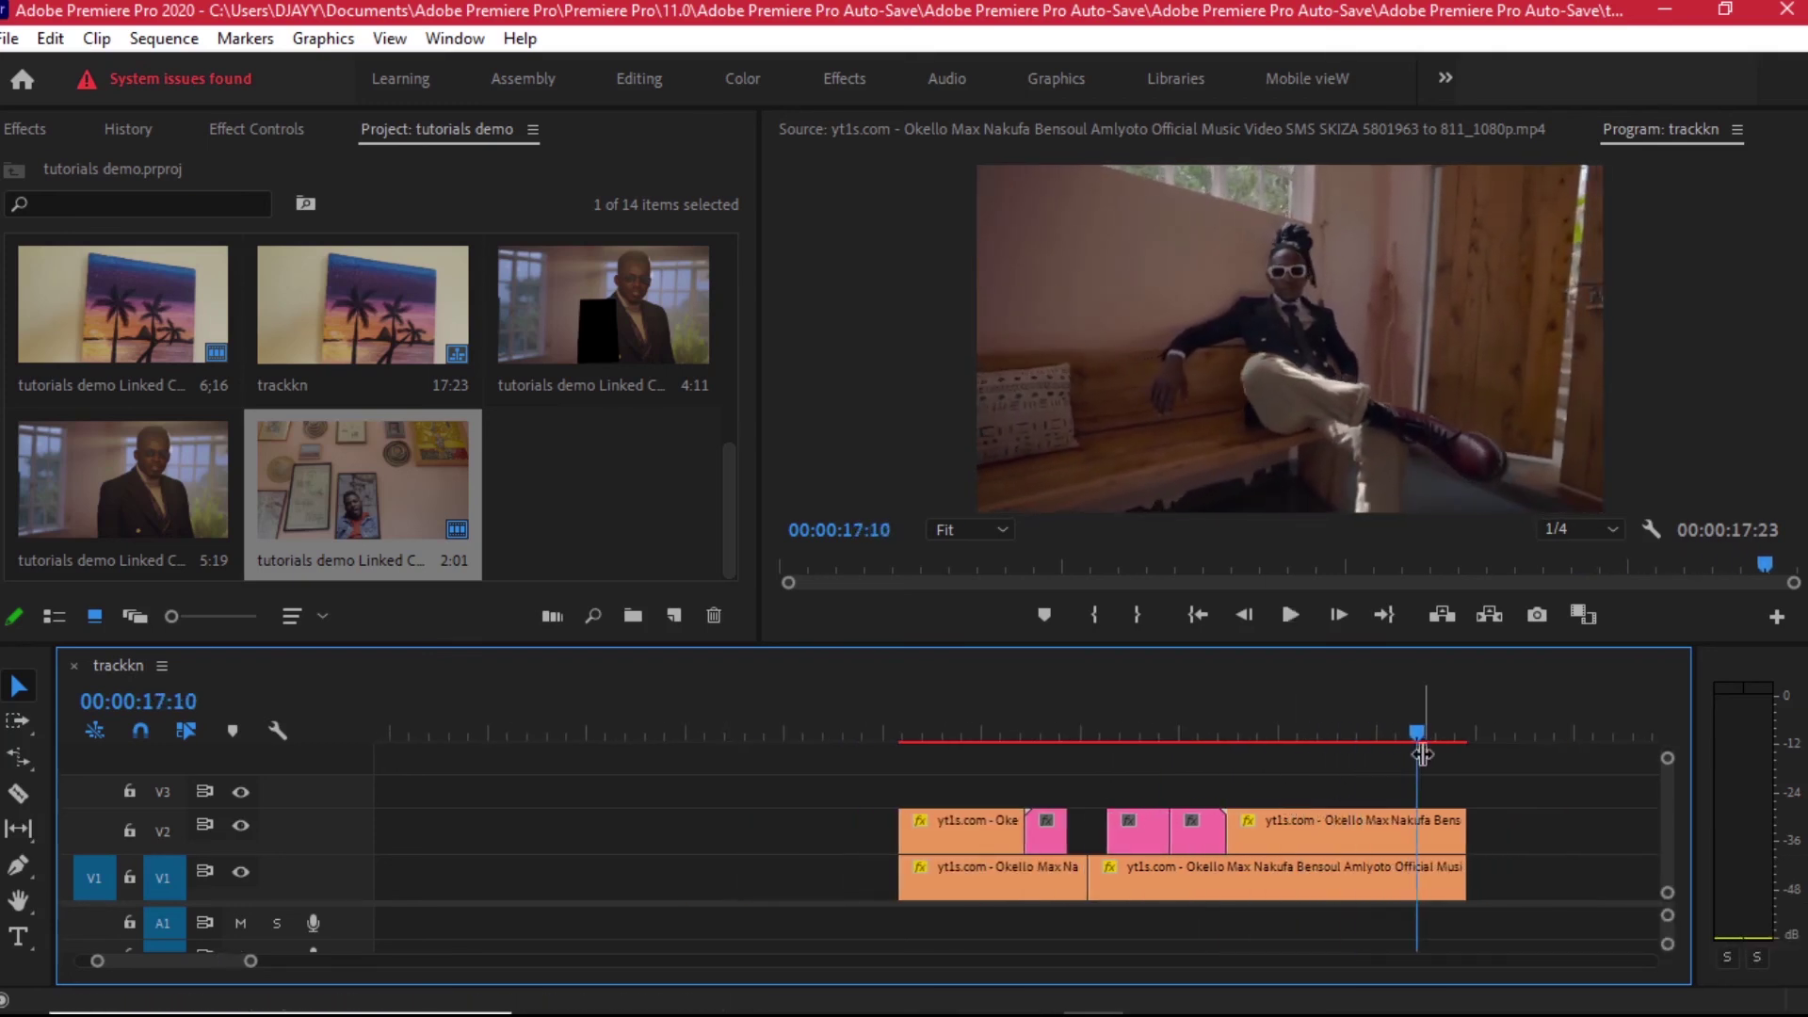
{"action": "left_click_drag", "start_coordinate": [1422, 753], "coordinate": [1278, 732]}
{"action": "left_click_drag", "start_coordinate": [1195, 734], "coordinate": [1268, 742]}
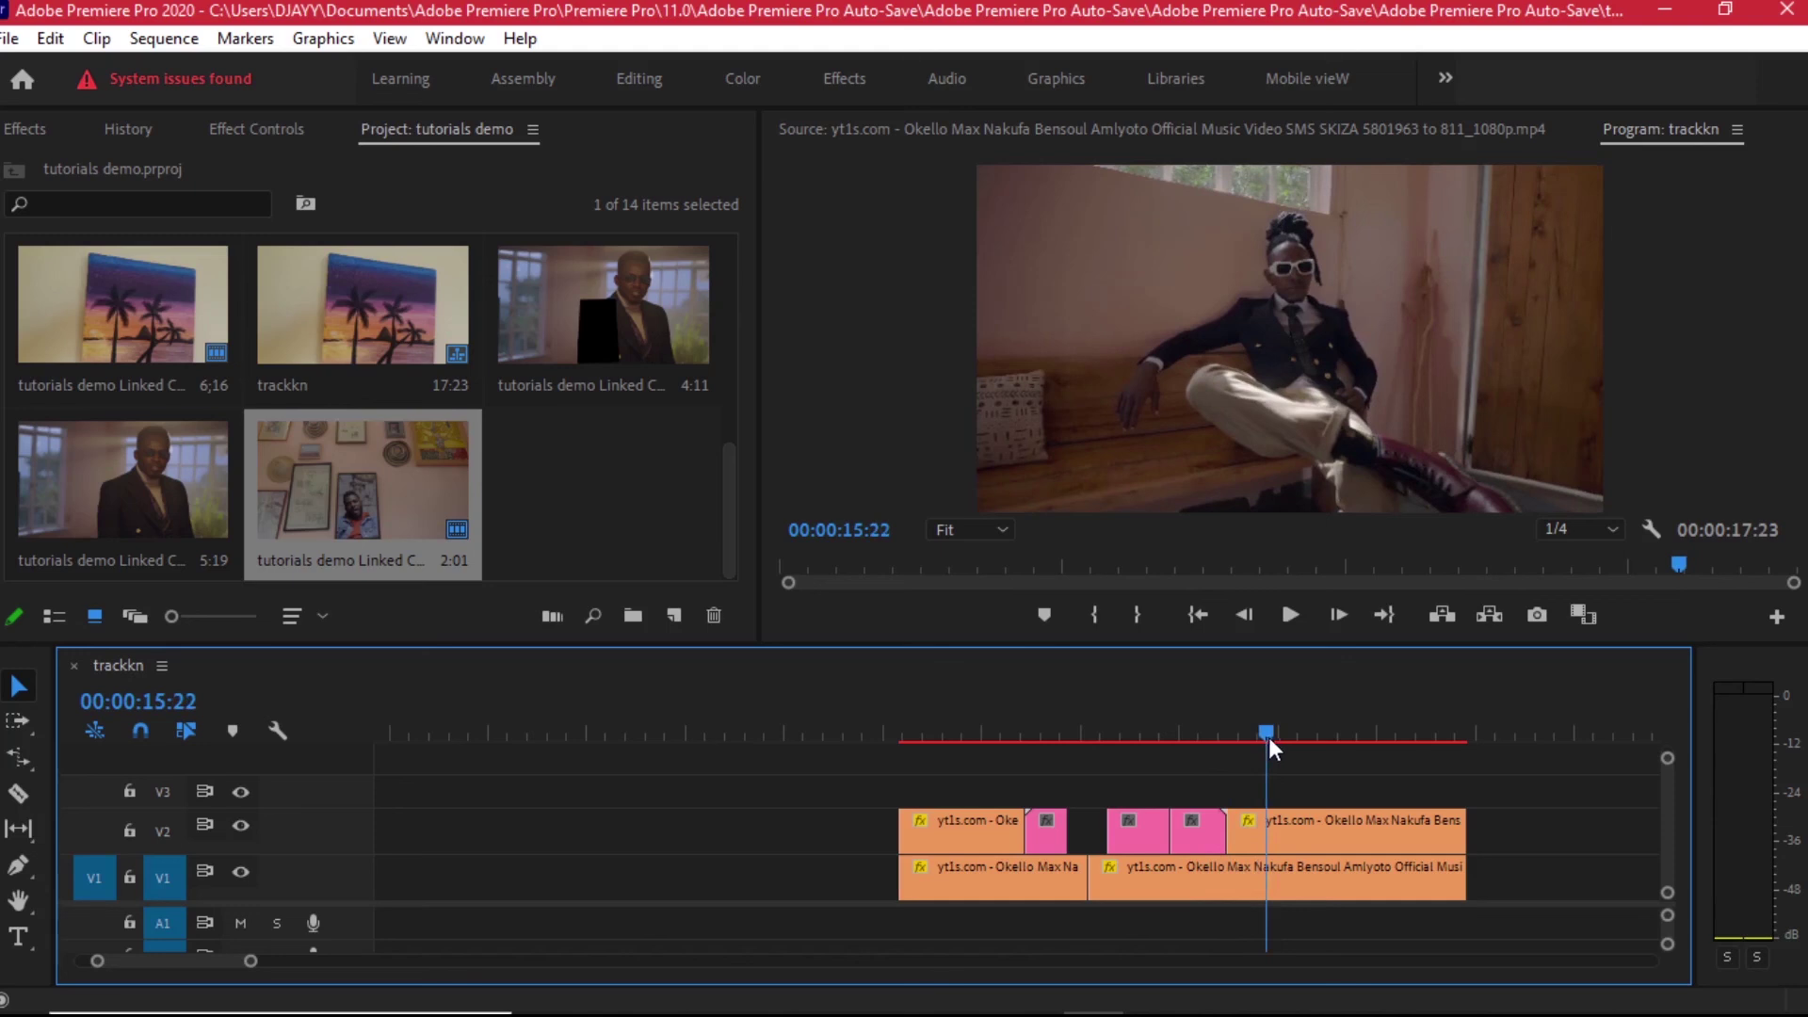